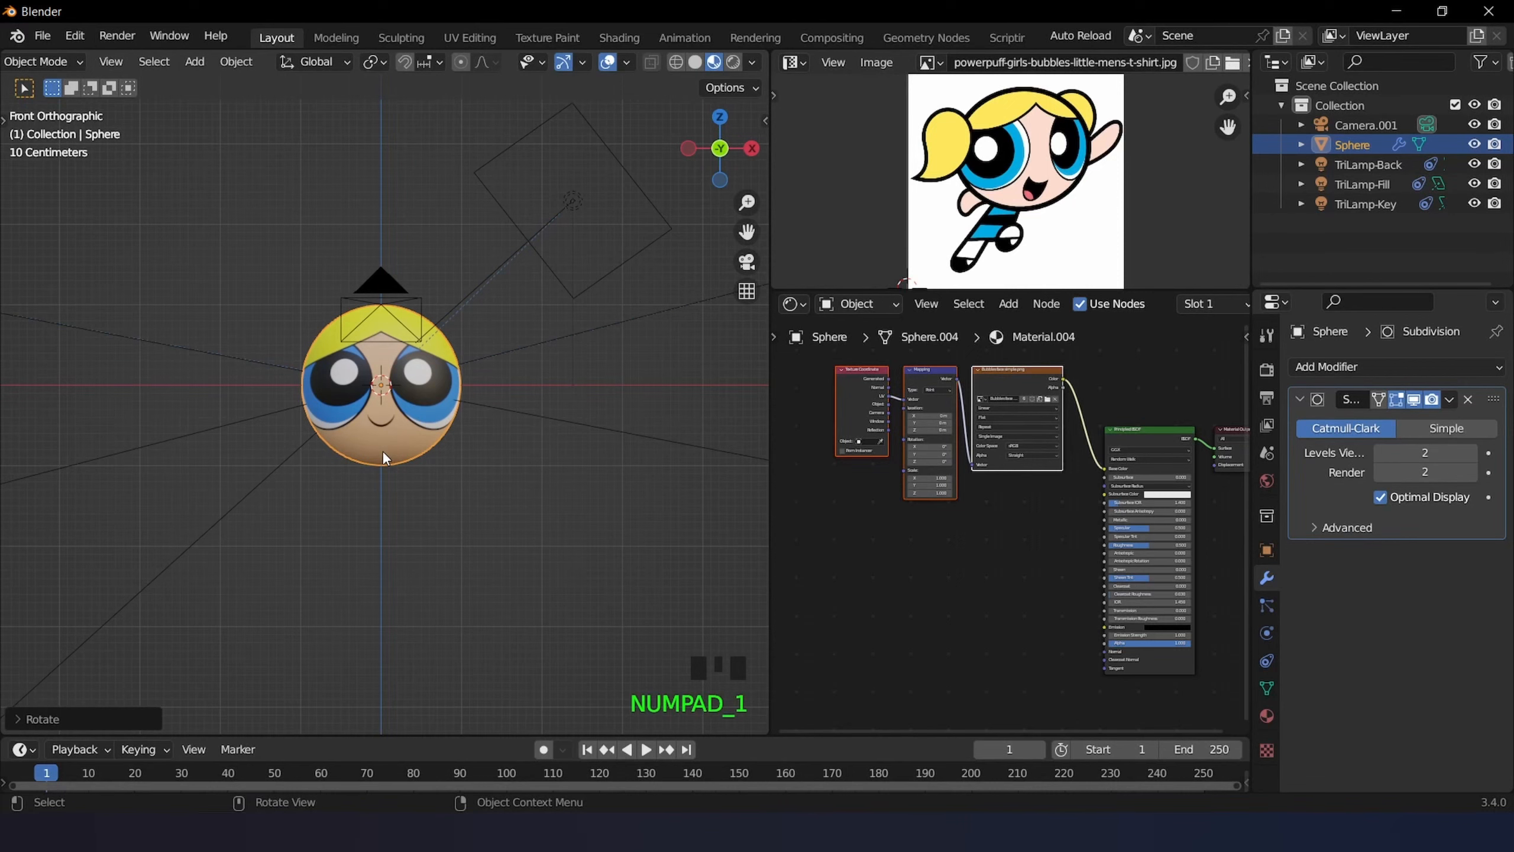
- Scale the head sphere to 1.1 along the global X axis
{"action": "scroll", "coordinate": [382, 449], "scroll_direction": "up", "scroll_amount": 6}
{"action": "key", "text": "s"}
{"action": "key", "text": "x"}
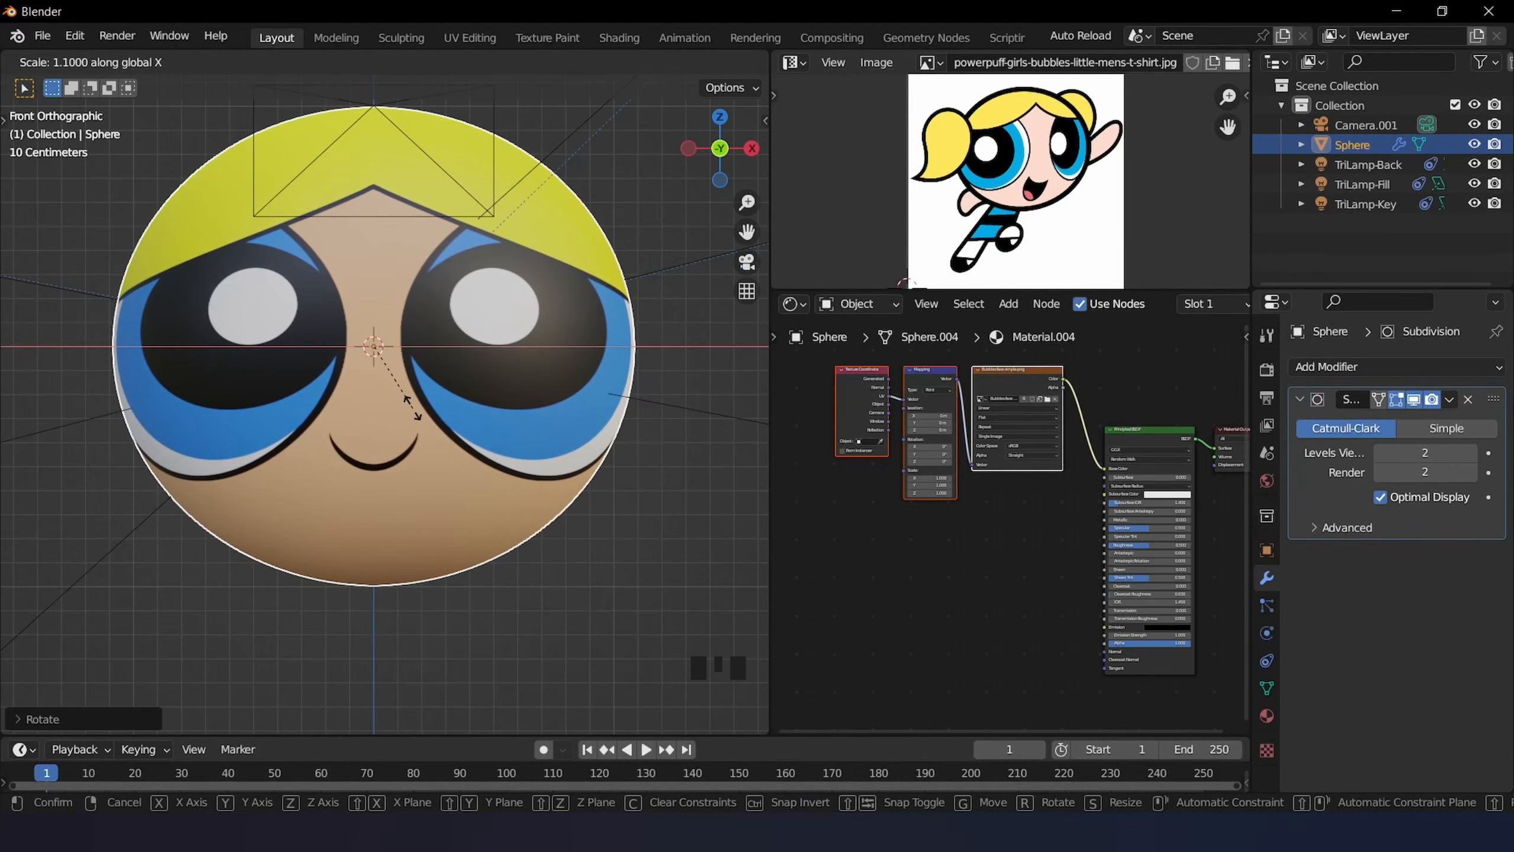
{"action": "left_click", "coordinate": [434, 380]}
- Scale the head sphere to 0.9 along the global Y axis
{"action": "key", "text": "KP_7"}
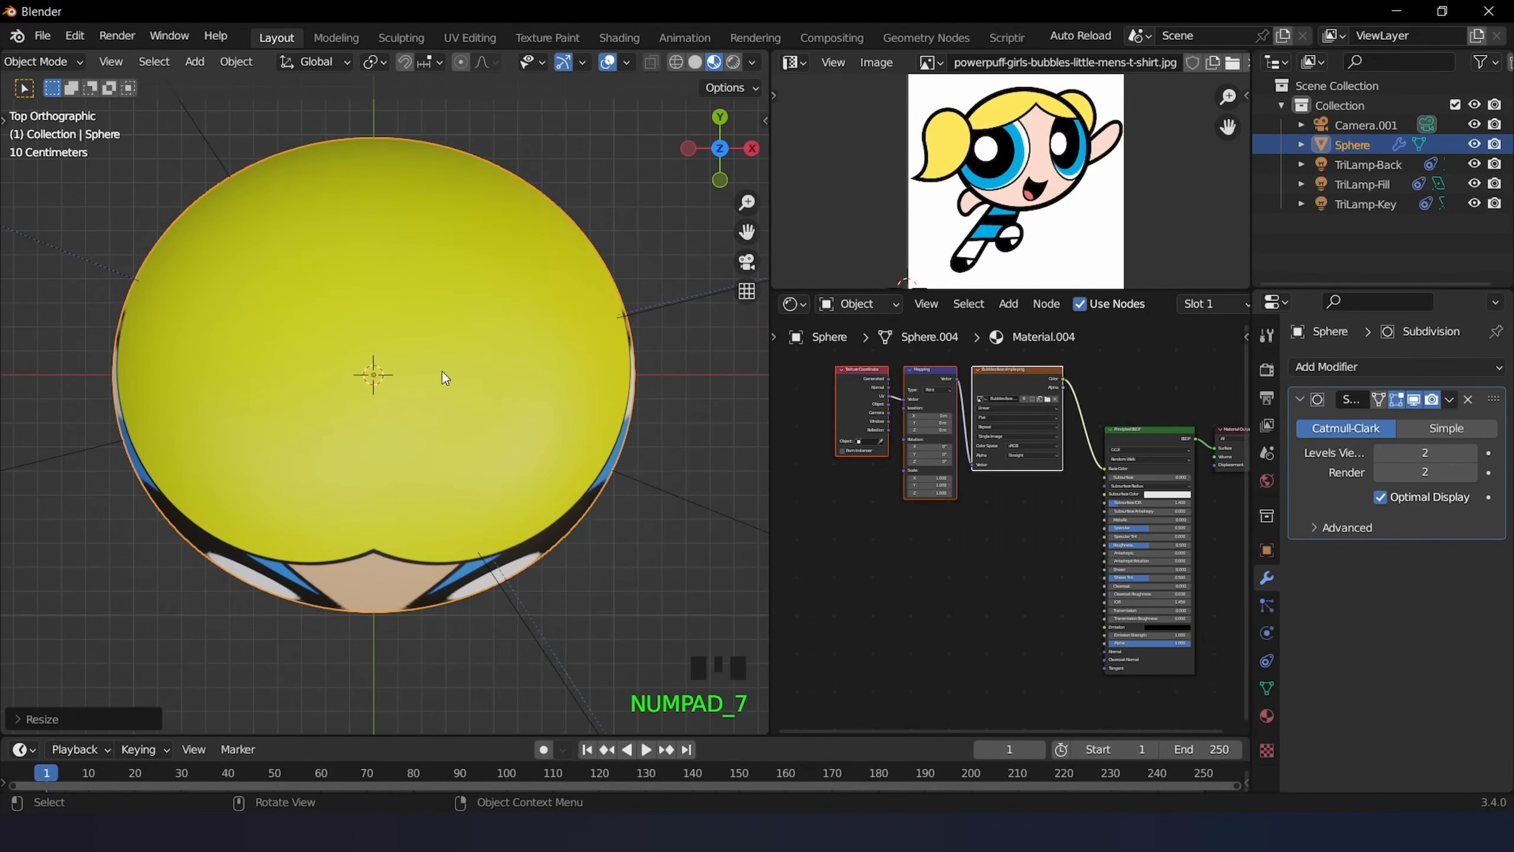
{"action": "key", "text": "KP_3"}
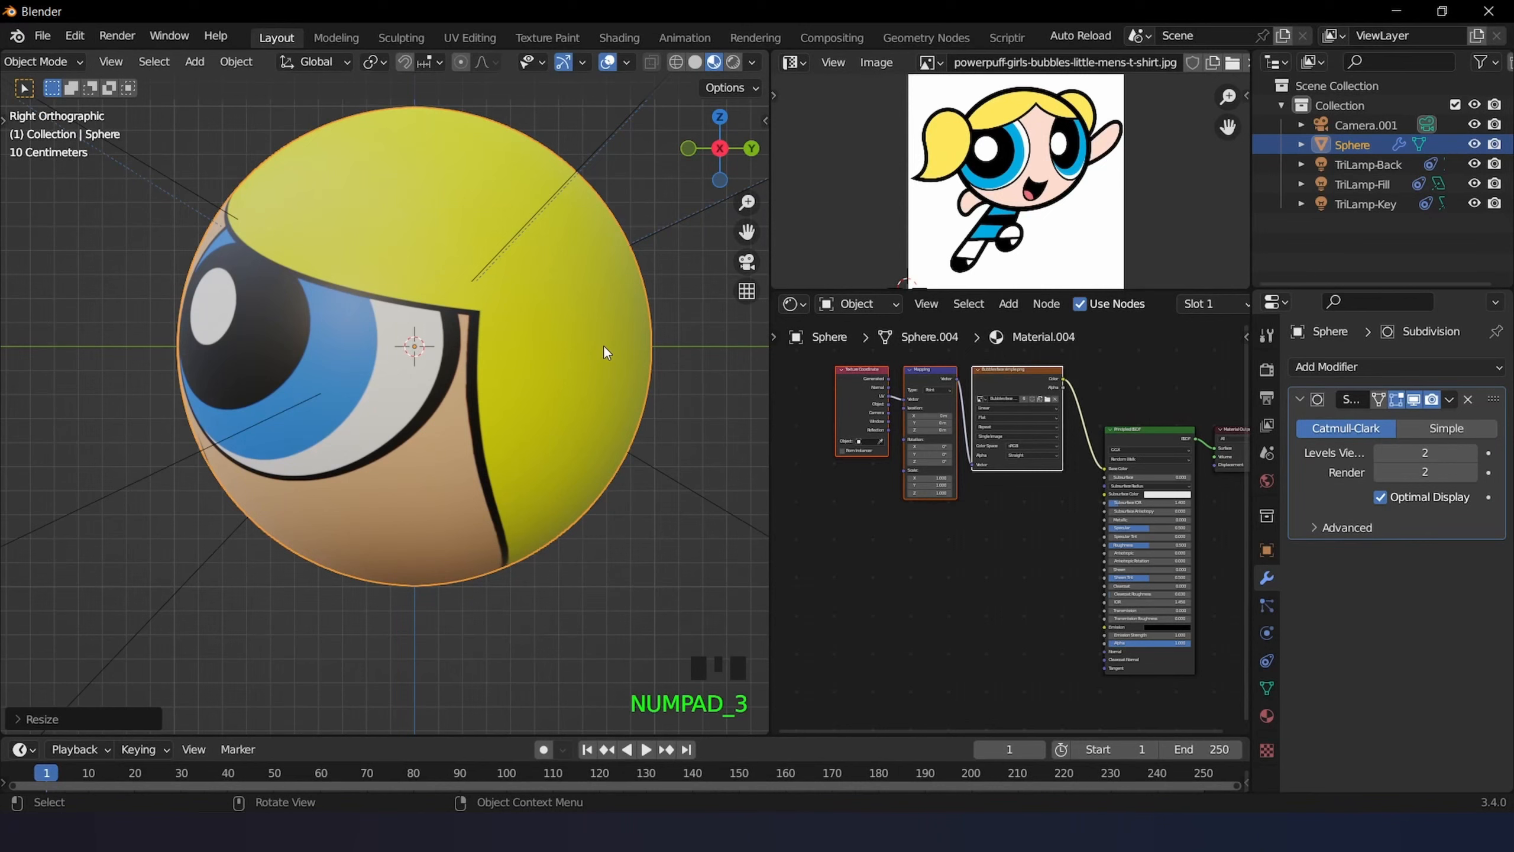
{"action": "key", "text": "s"}
{"action": "key", "text": "y"}
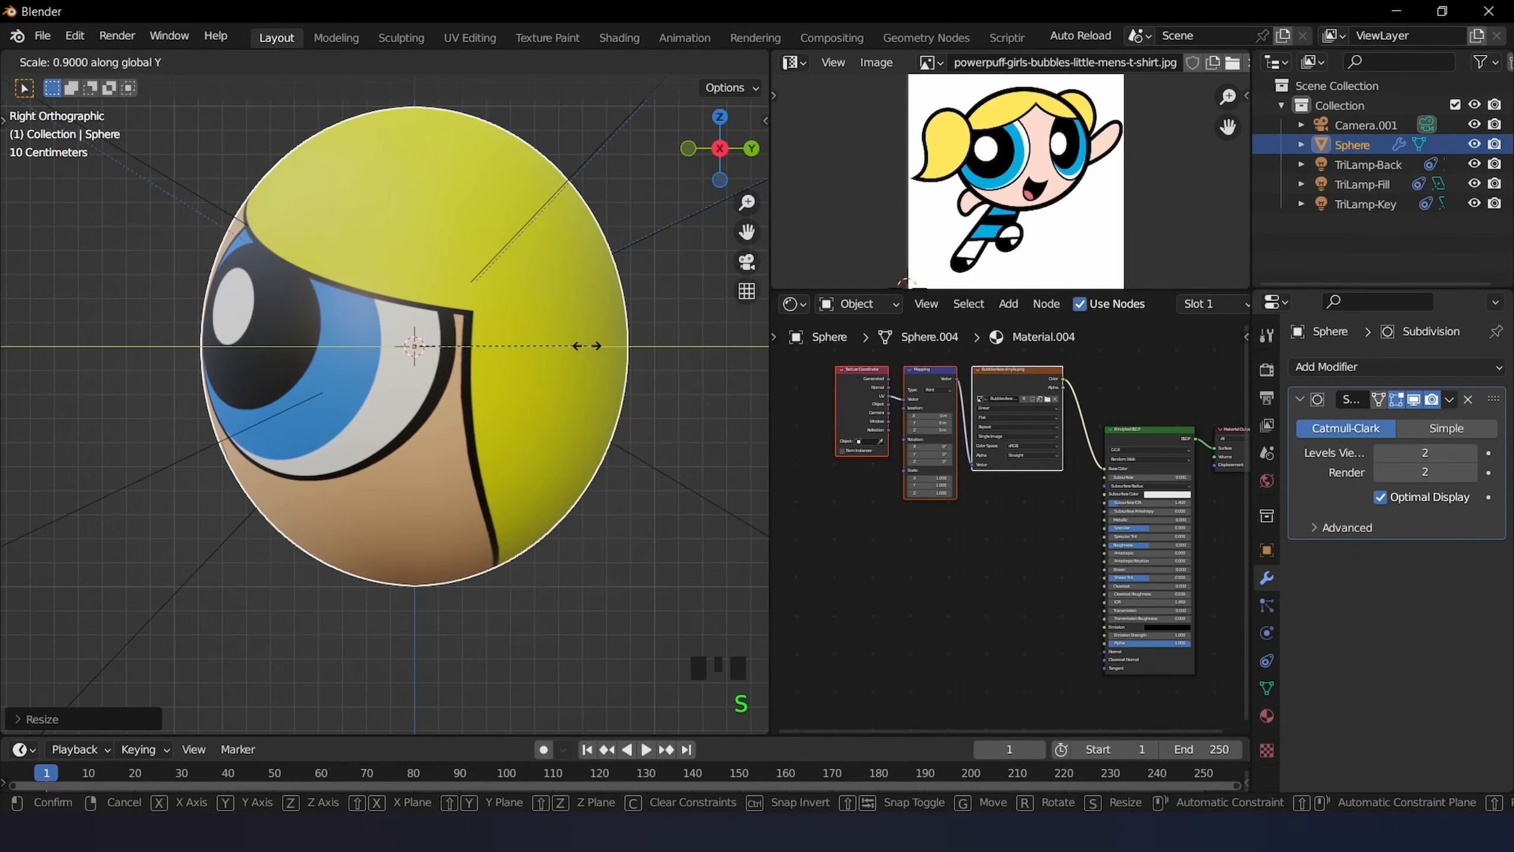
{"action": "left_click", "coordinate": [587, 346]}
{"action": "scroll", "coordinate": [585, 344], "scroll_direction": "down", "scroll_amount": 3}
{"action": "middle_click_drag", "start_coordinate": [584, 344], "coordinate": [599, 400]}
{"action": "key", "text": "KP_1"}
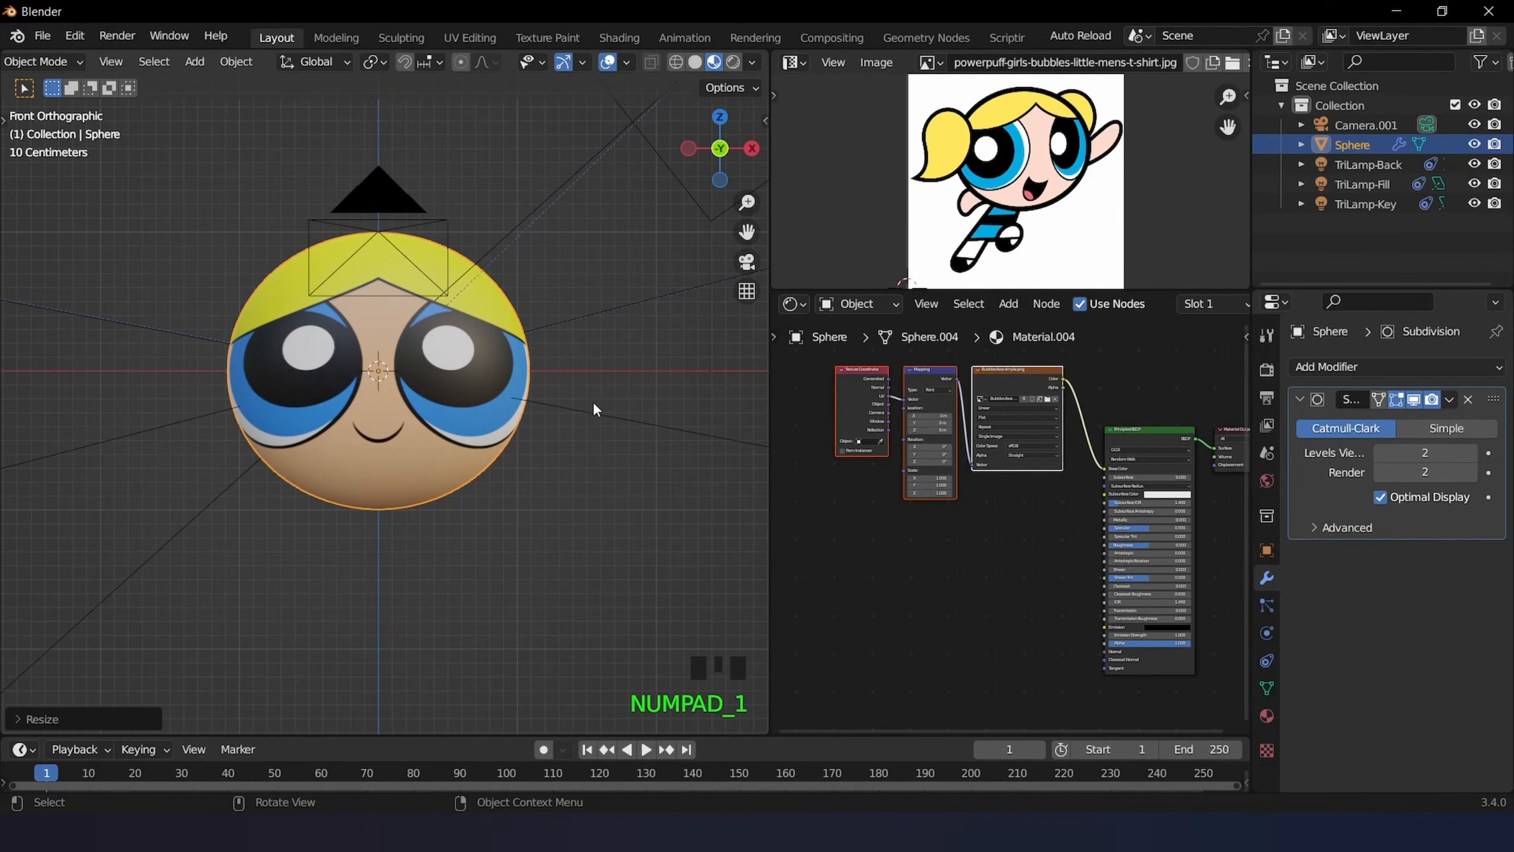
- Duplicate the Texture Coordinate, Mapping and face image texture nodes and place the copies below the originals
{"action": "scroll", "coordinate": [593, 402], "scroll_direction": "down", "scroll_amount": 1}
{"action": "mouse_move", "coordinate": [484, 438]}
{"action": "middle_mouse_down", "text": "shift"}
{"action": "mouse_move", "coordinate": [580, 408]}
{"action": "mouse_move", "coordinate": [501, 458]}
{"action": "middle_mouse_up", "text": "shift"}
{"action": "scroll", "coordinate": [549, 415], "scroll_direction": "up", "scroll_amount": 3}
{"action": "left_click", "coordinate": [549, 415]}
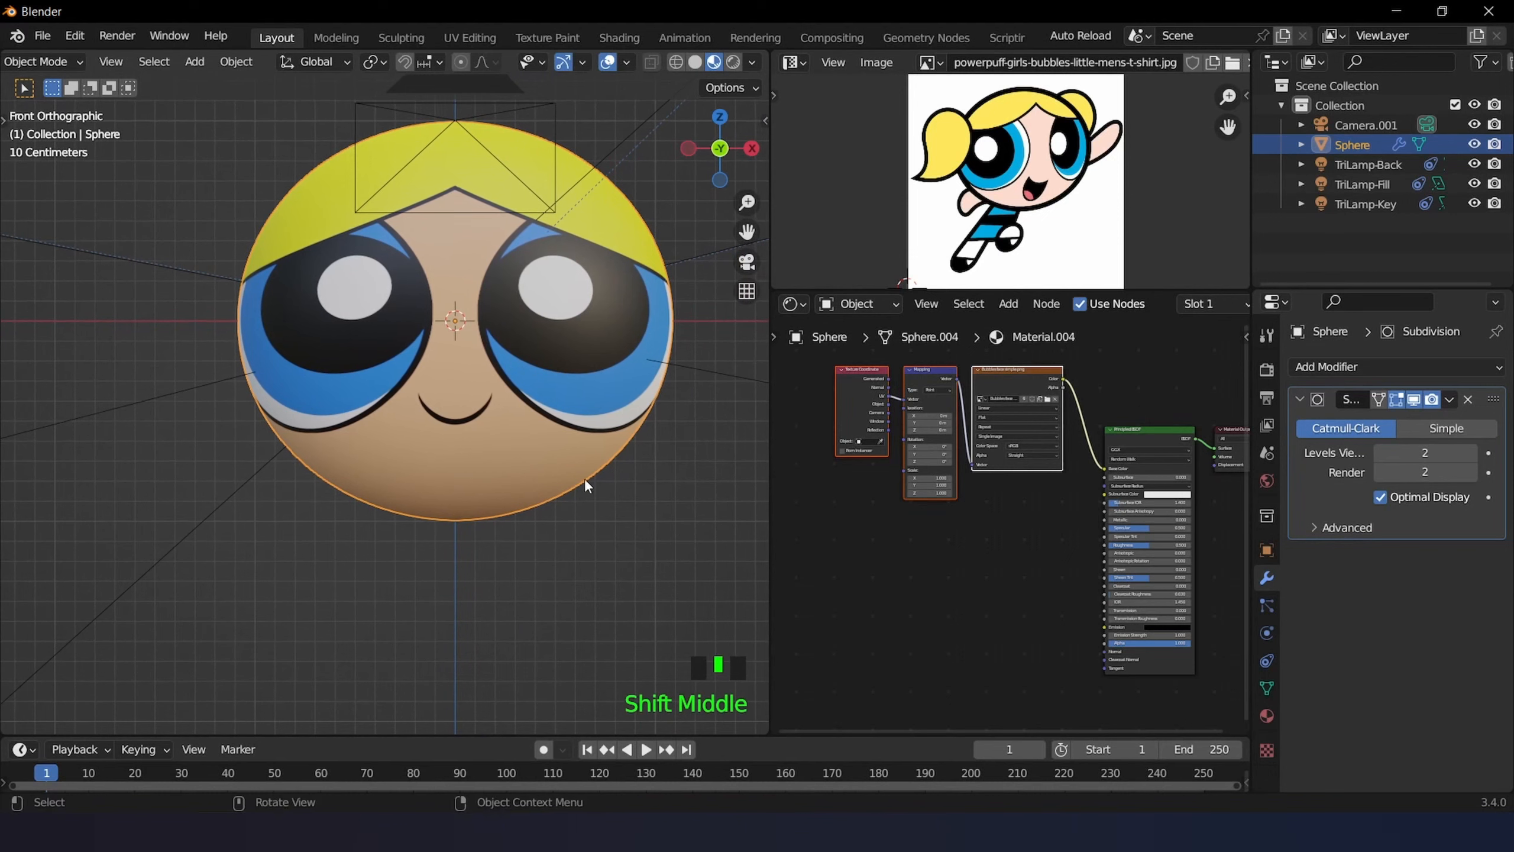
{"action": "scroll", "coordinate": [956, 543], "scroll_direction": "down", "scroll_amount": 2}
{"action": "left_click", "coordinate": [837, 382]}
{"action": "left_click_drag", "start_coordinate": [837, 382], "coordinate": [1036, 510]}
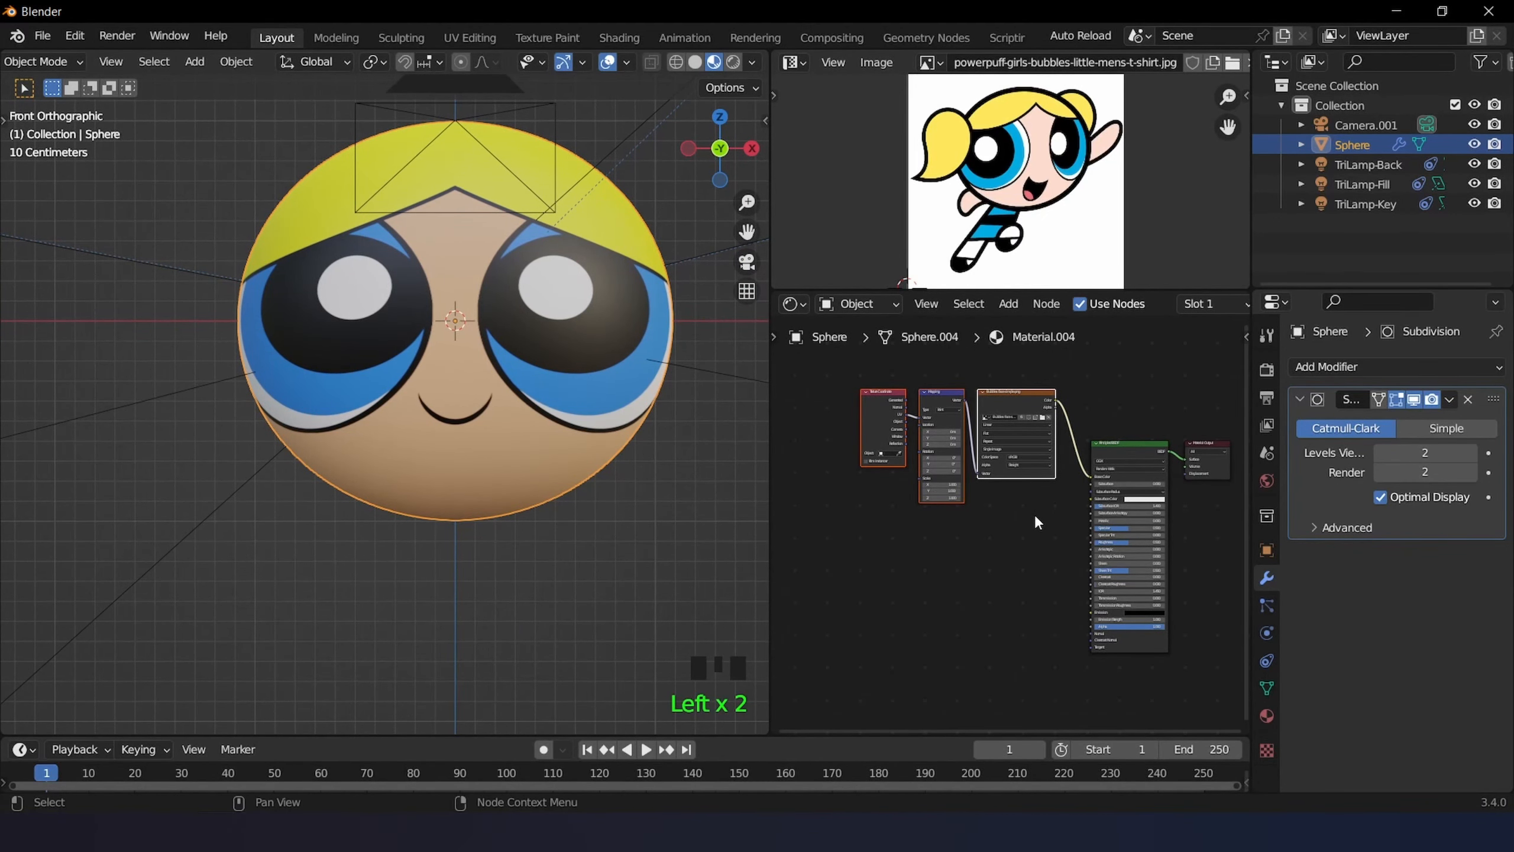
{"action": "key", "text": "shift+d"}
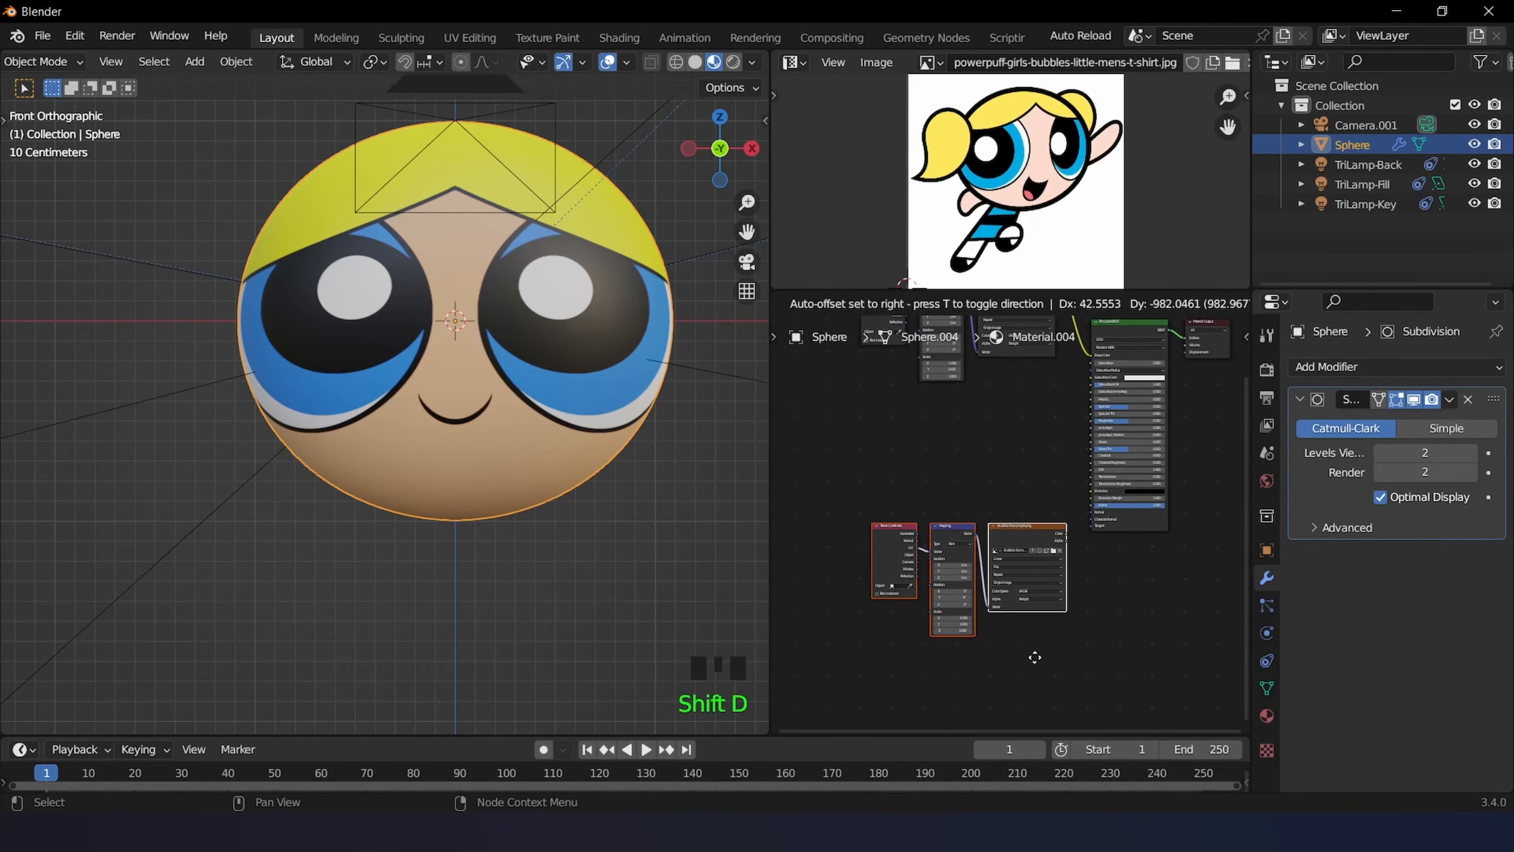
{"action": "left_click", "coordinate": [1020, 676]}
- Move the Material Output node down to the lower right of the Principled BSDF node
{"action": "scroll", "coordinate": [1104, 624], "scroll_direction": "up", "scroll_amount": 2}
{"action": "middle_click_drag", "start_coordinate": [1104, 624], "coordinate": [1001, 590]}
{"action": "scroll", "coordinate": [1090, 503], "scroll_direction": "down", "scroll_amount": 3}
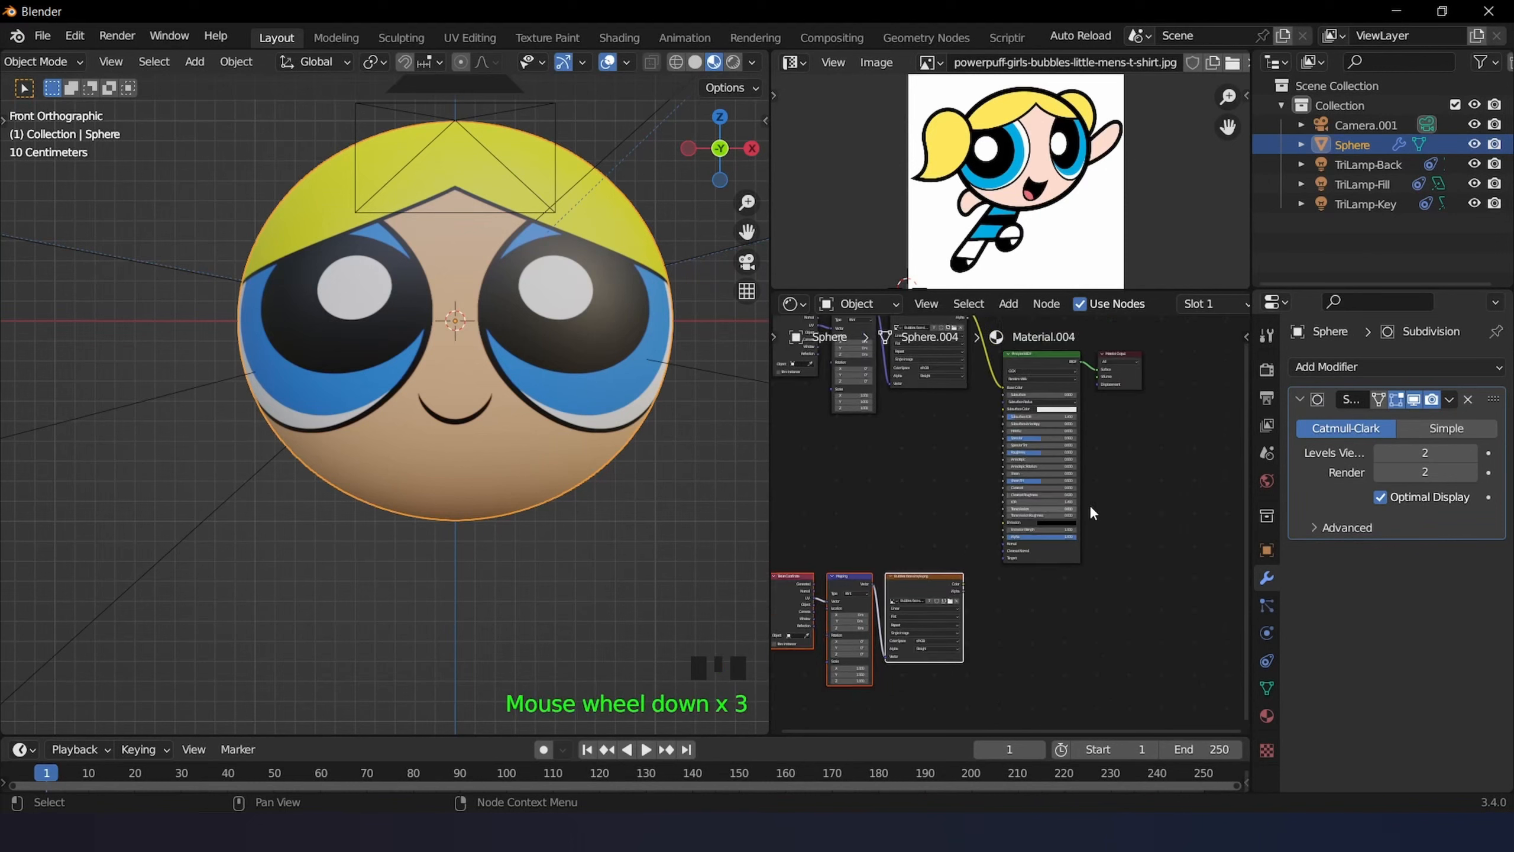
{"action": "left_click", "coordinate": [1127, 351]}
{"action": "left_click", "coordinate": [1122, 354]}
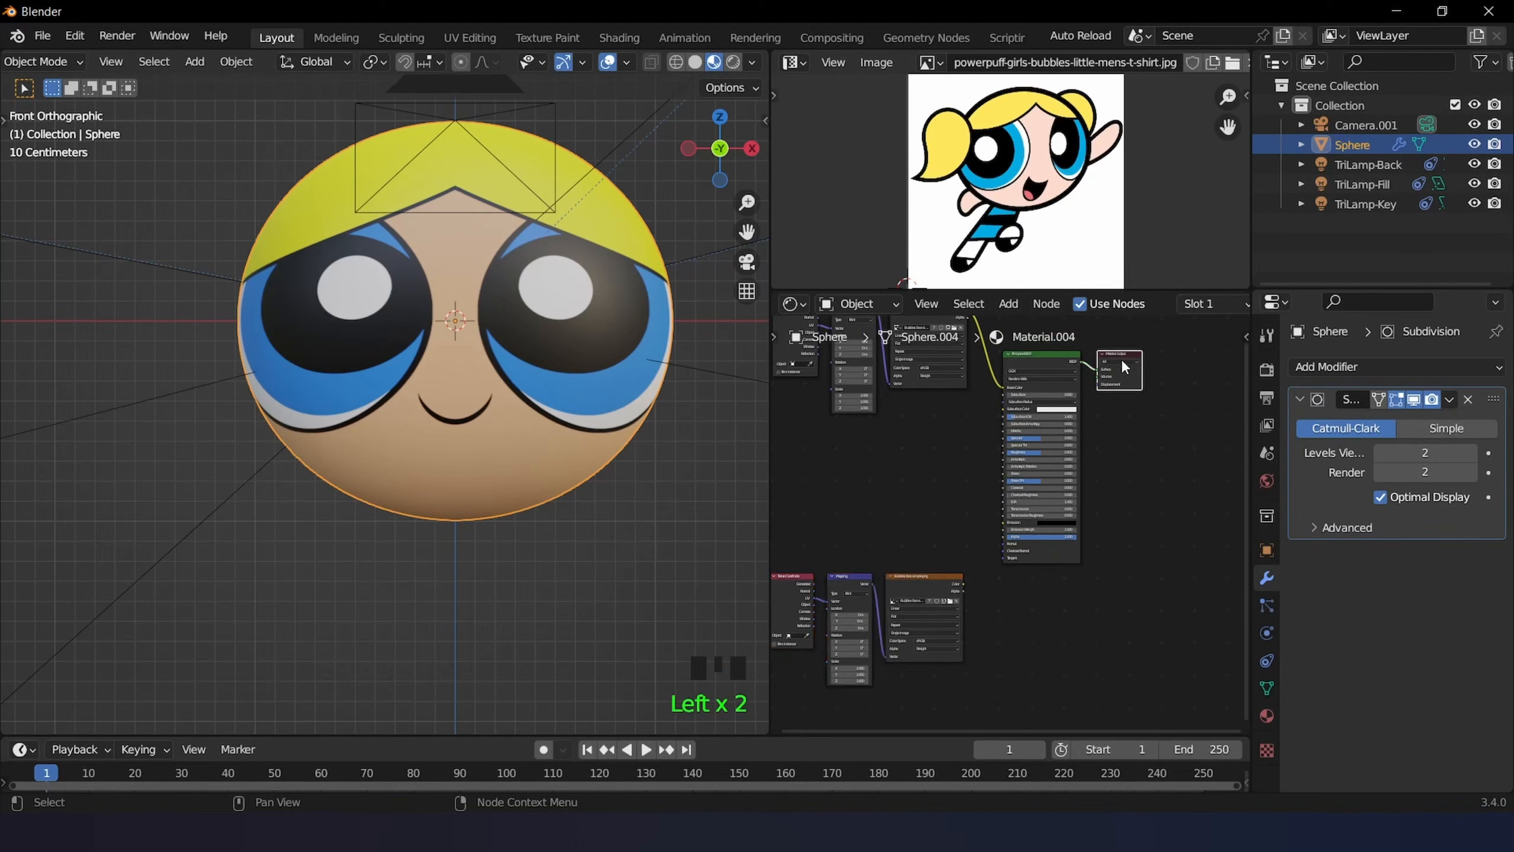
{"action": "key", "text": "g"}
{"action": "left_click", "coordinate": [1157, 528]}
- Shift the duplicated face image texture node slightly down within the lower node chain
{"action": "scroll", "coordinate": [995, 619], "scroll_direction": "up", "scroll_amount": 4}
{"action": "middle_click_drag", "start_coordinate": [994, 619], "coordinate": [1046, 583]}
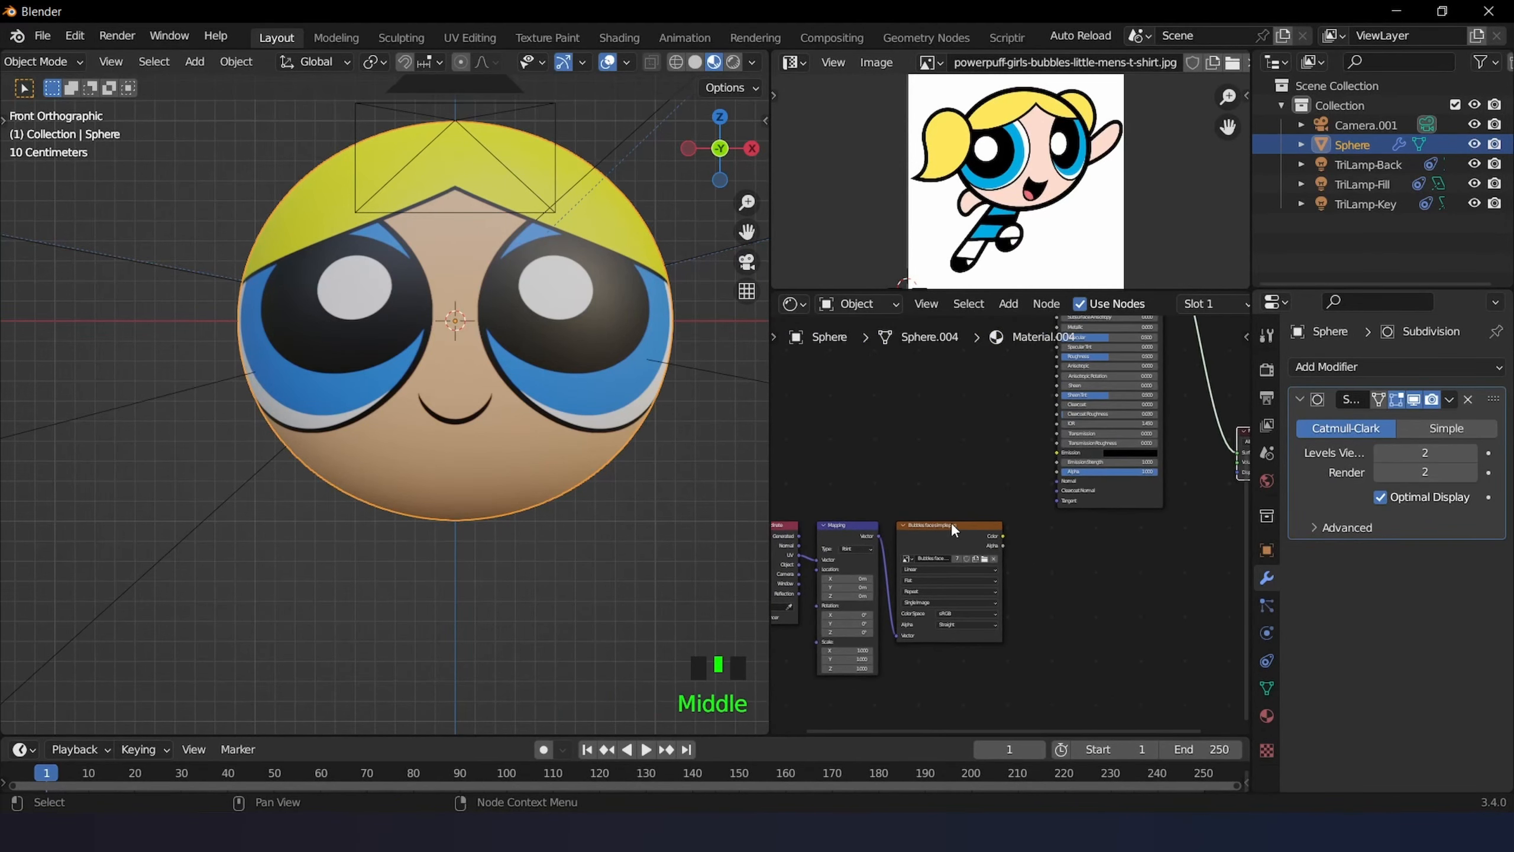
{"action": "left_click", "coordinate": [940, 520]}
{"action": "left_click", "coordinate": [944, 525]}
{"action": "key", "text": "g"}
{"action": "left_click", "coordinate": [957, 569]}
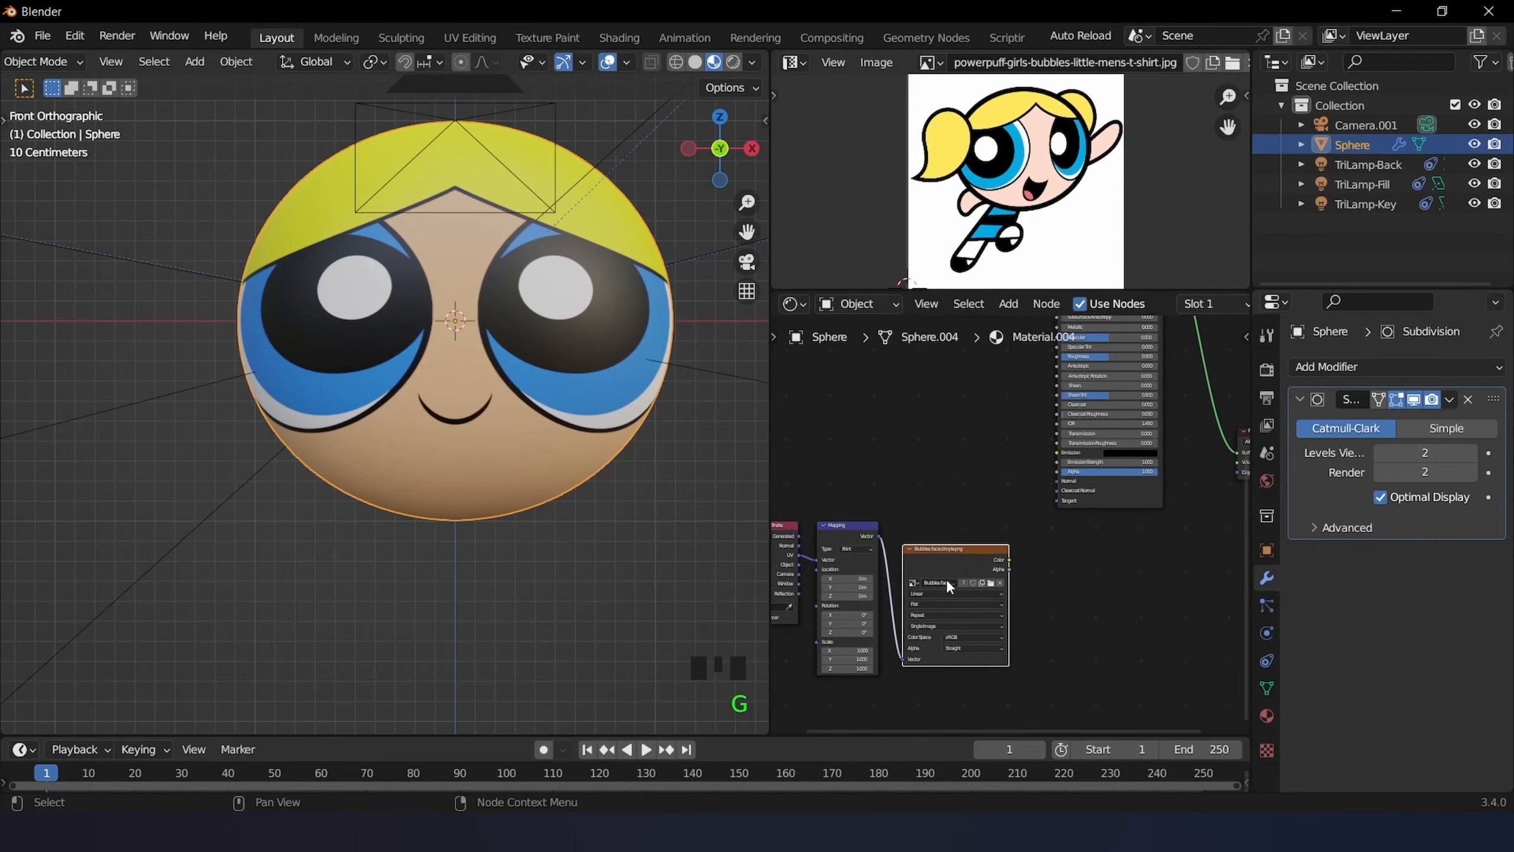
- Set the interpolation of the original face image texture node, the one feeding Base Color, to Closest
{"action": "scroll", "coordinate": [960, 530], "scroll_direction": "up", "scroll_amount": 1}
{"action": "middle_click_drag", "start_coordinate": [960, 530], "coordinate": [944, 336]}
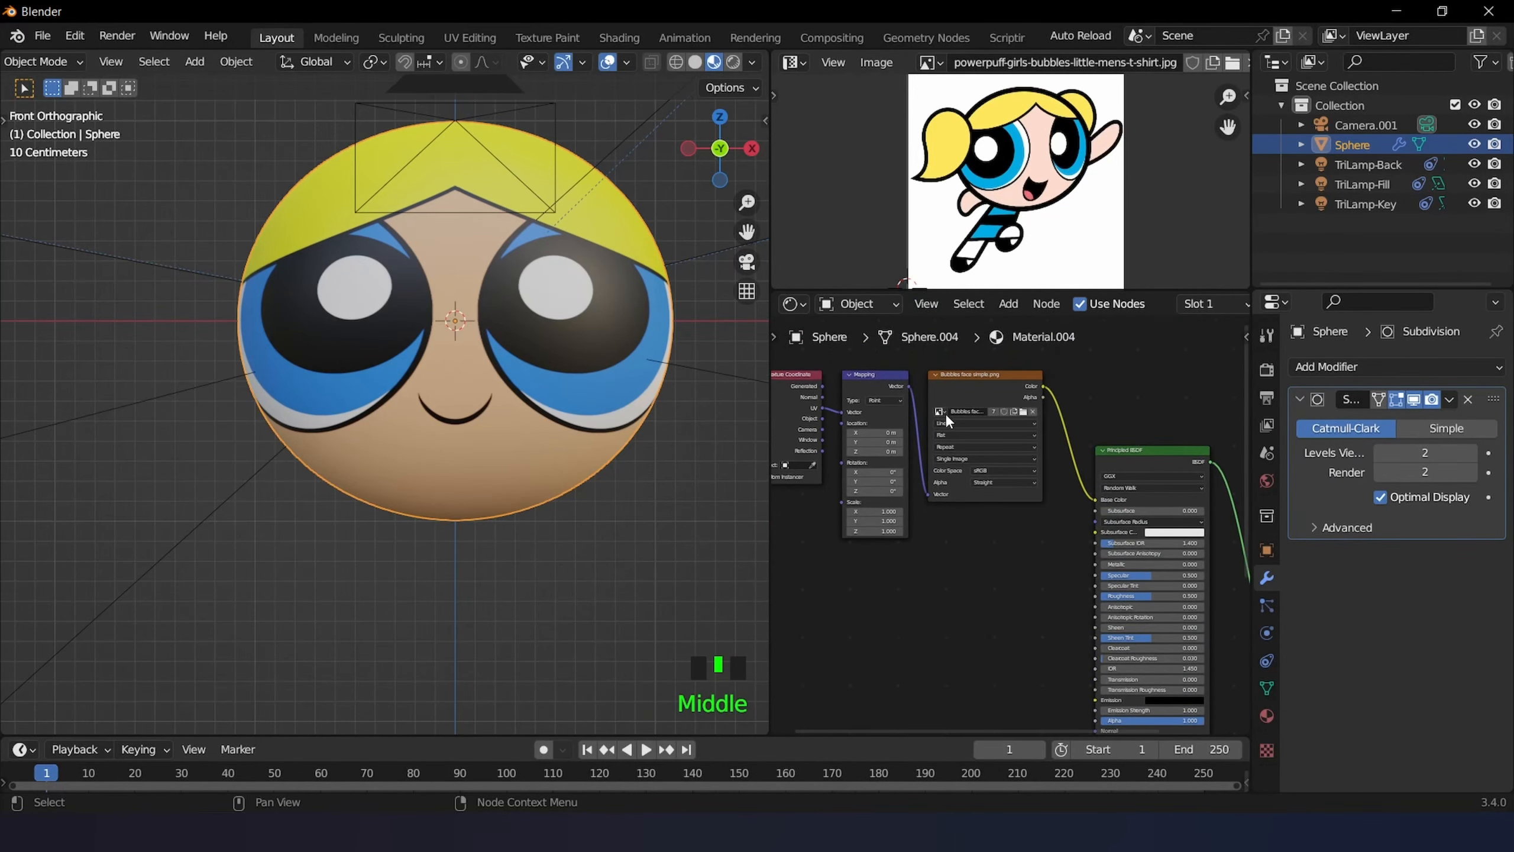
{"action": "scroll", "coordinate": [945, 413], "scroll_direction": "up", "scroll_amount": 3}
{"action": "left_click", "coordinate": [936, 398]}
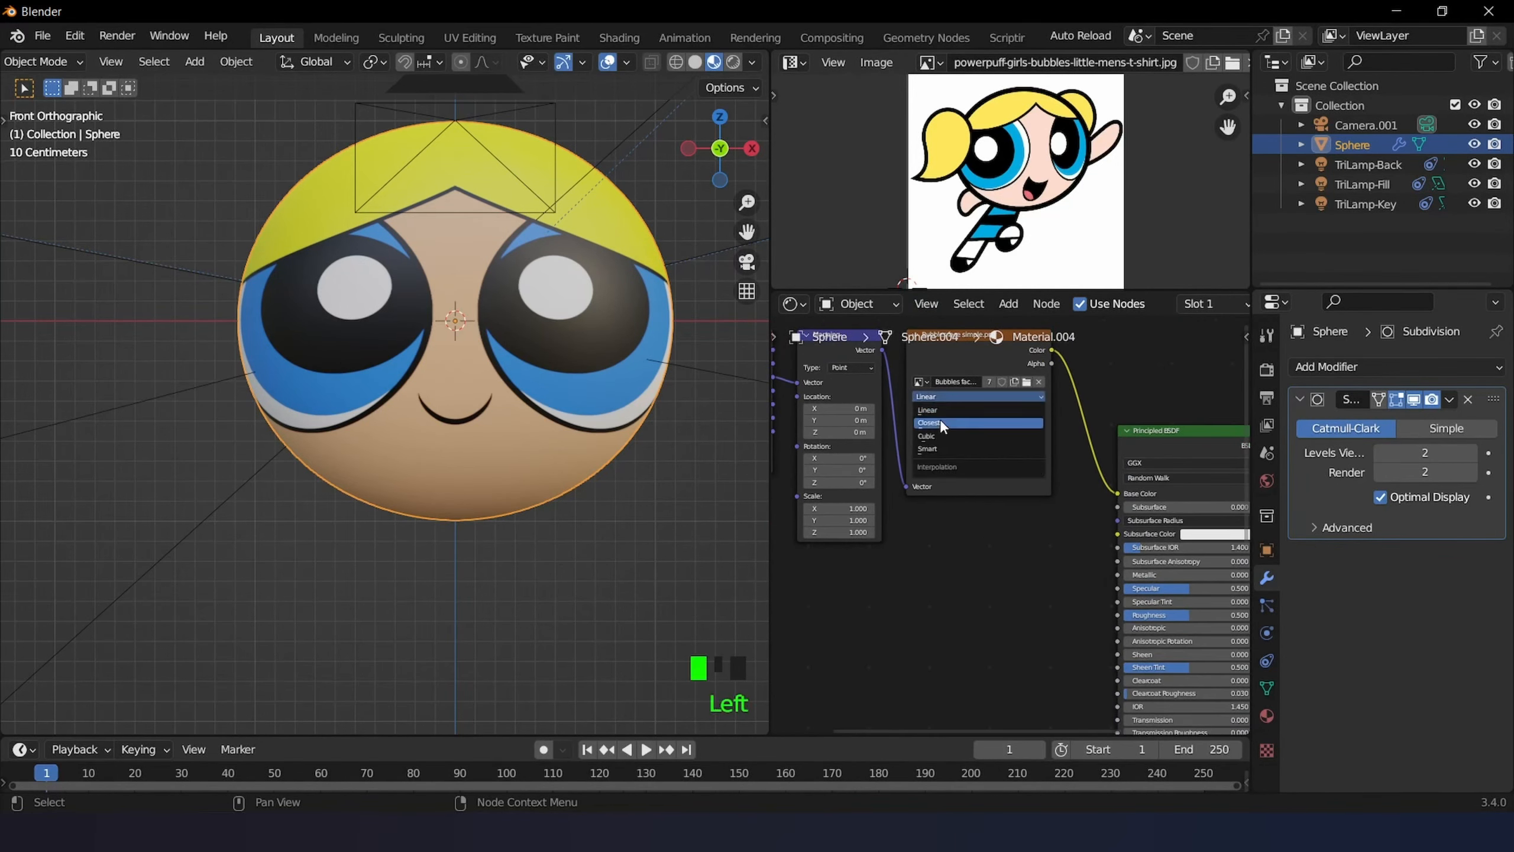
{"action": "left_click", "coordinate": [939, 422]}
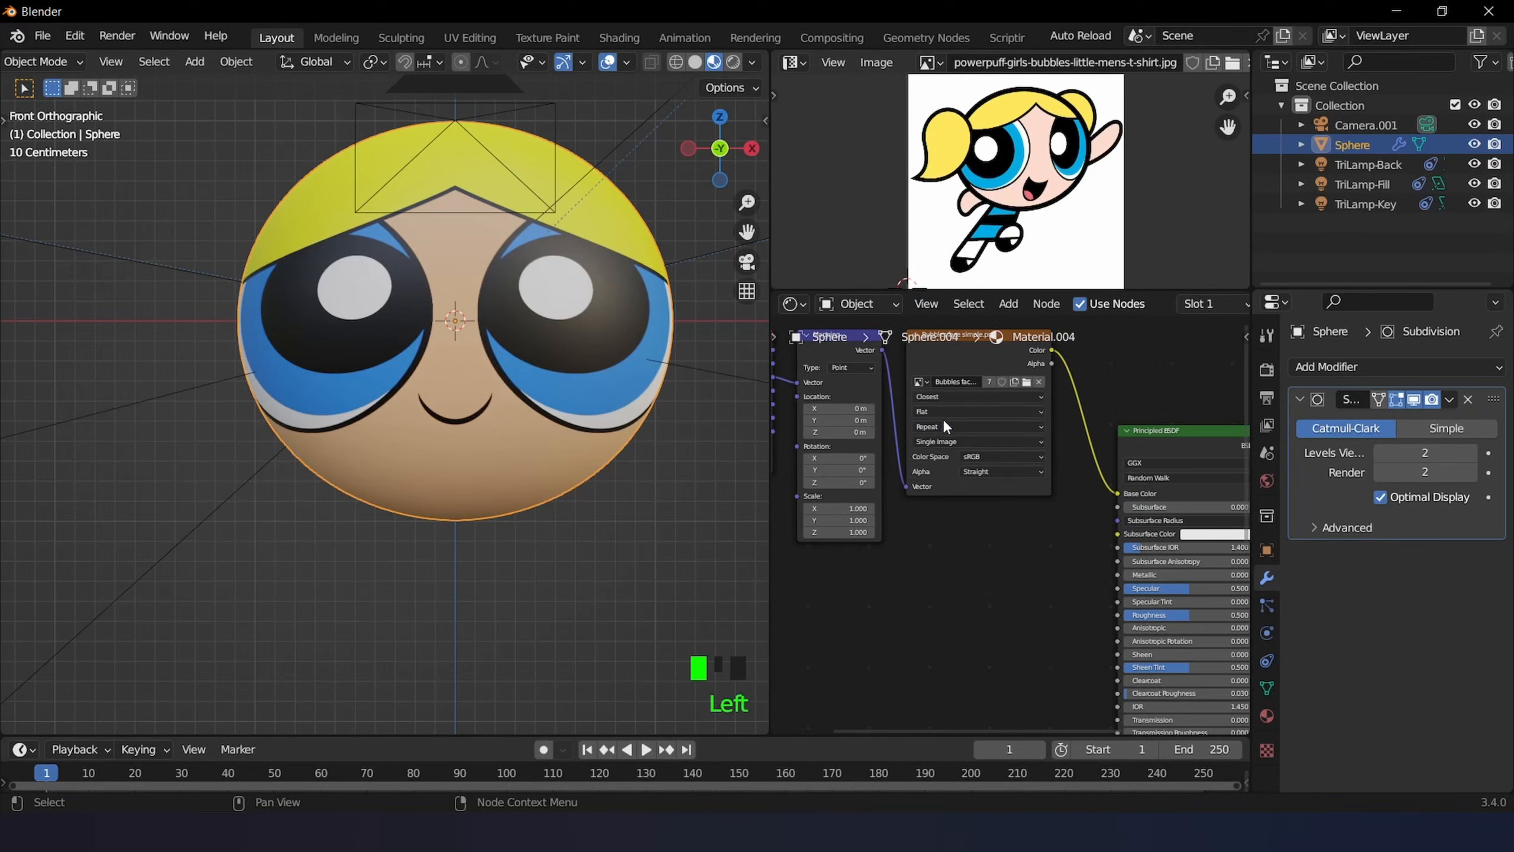
- Set the interpolation of the duplicated face image texture node to Closest
{"action": "scroll", "coordinate": [925, 480], "scroll_direction": "down", "scroll_amount": 3}
{"action": "middle_click_drag", "start_coordinate": [935, 369], "coordinate": [982, 493]}
{"action": "scroll", "coordinate": [982, 493], "scroll_direction": "up", "scroll_amount": 7}
{"action": "scroll", "coordinate": [1026, 374], "scroll_direction": "up", "scroll_amount": 6}
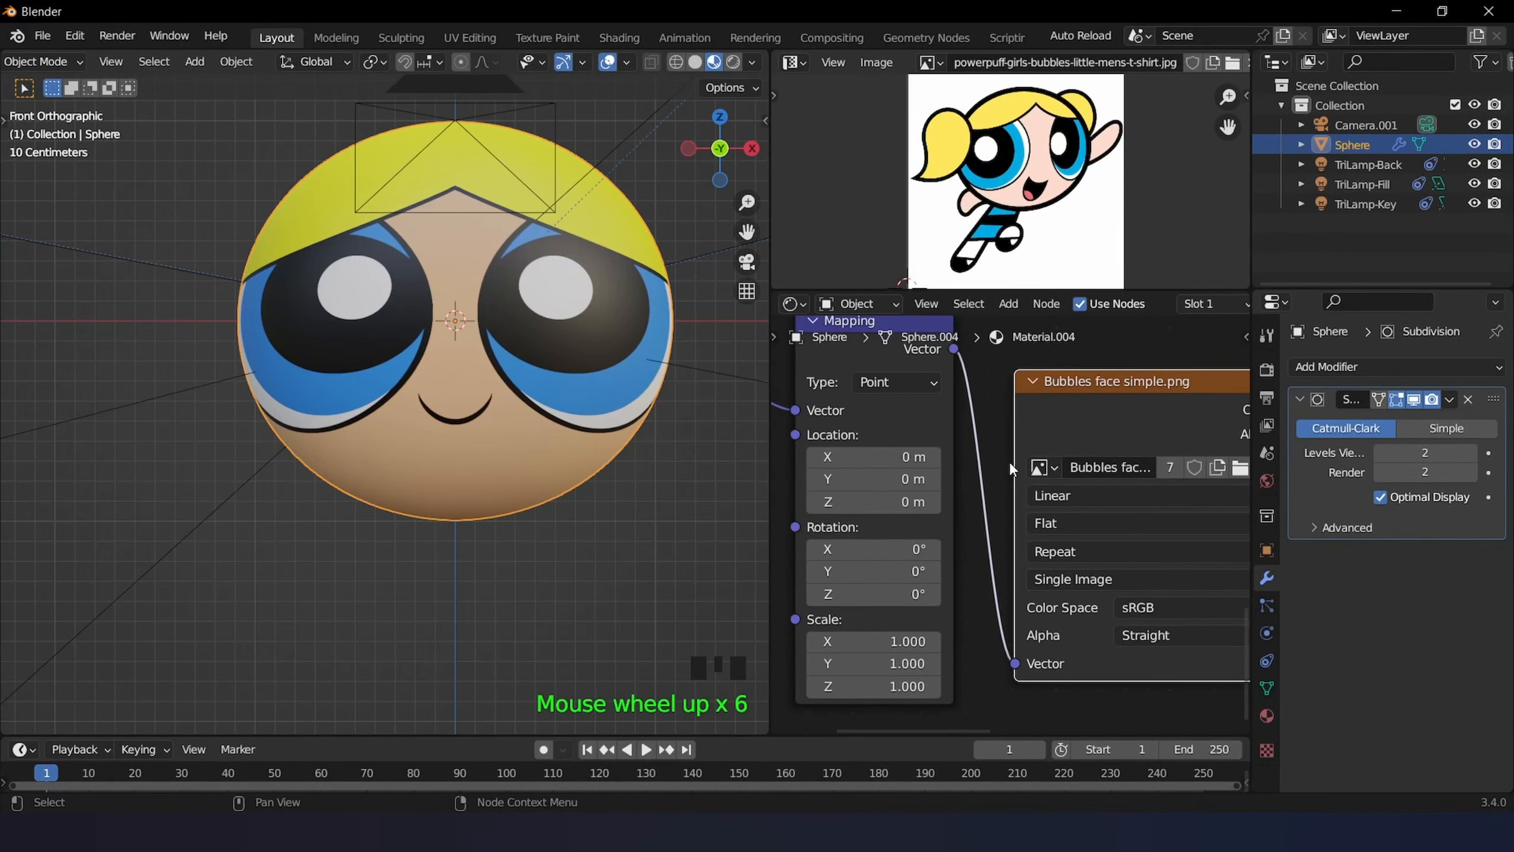
{"action": "left_click", "coordinate": [1055, 495]}
{"action": "left_click", "coordinate": [1051, 552]}
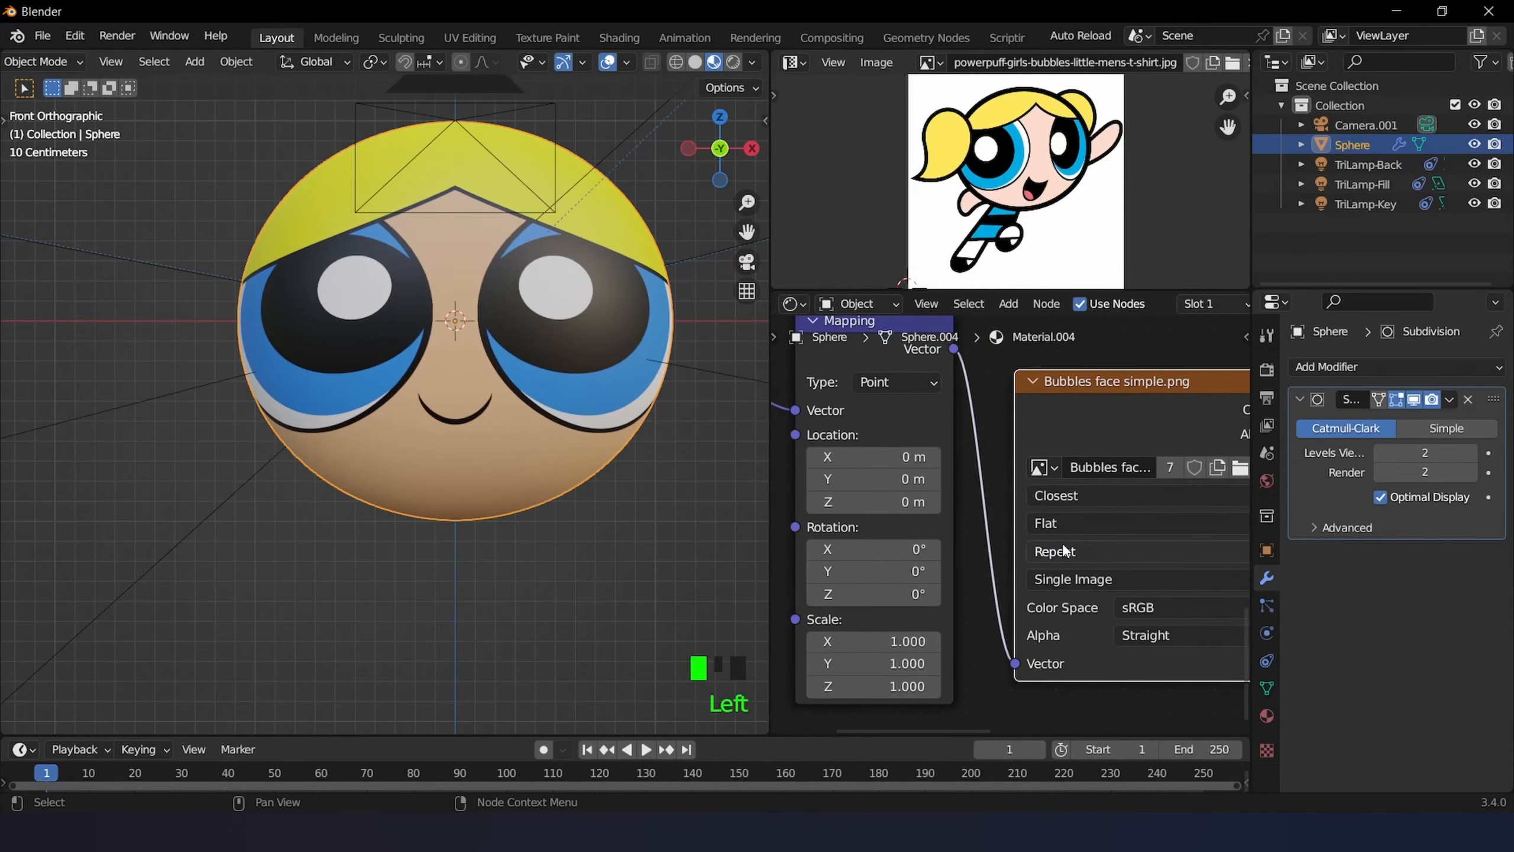
- Set both the scale and the midlevel of the Displacement node to 0.1
{"action": "scroll", "coordinate": [1067, 540], "scroll_direction": "down", "scroll_amount": 13}
{"action": "middle_click_drag", "start_coordinate": [1072, 538], "coordinate": [973, 546]}
{"action": "scroll", "coordinate": [908, 536], "scroll_direction": "up", "scroll_amount": 4}
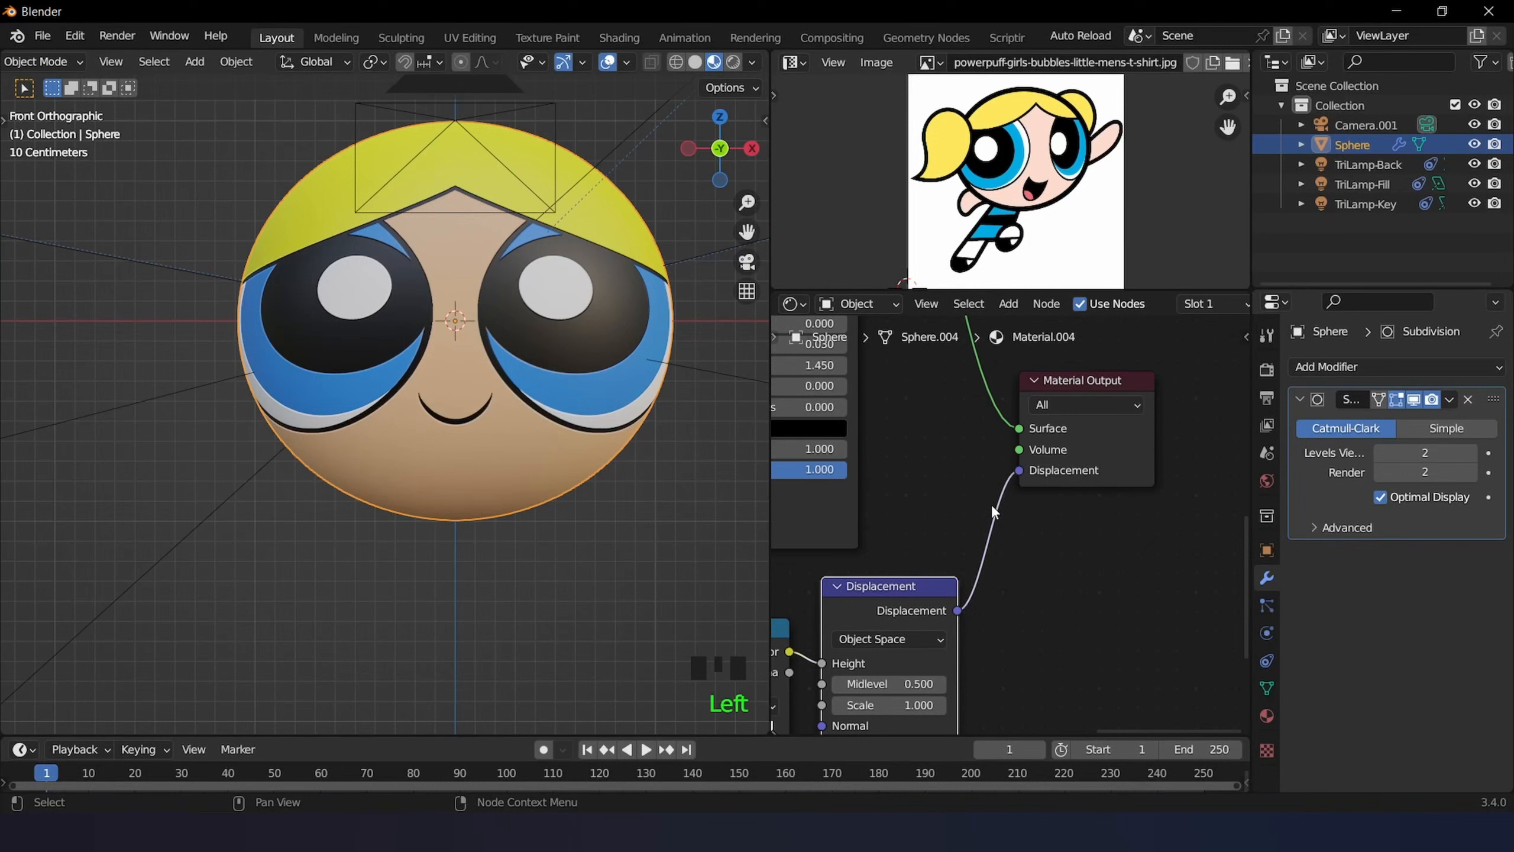
{"action": "scroll", "coordinate": [985, 516], "scroll_direction": "down", "scroll_amount": 8}
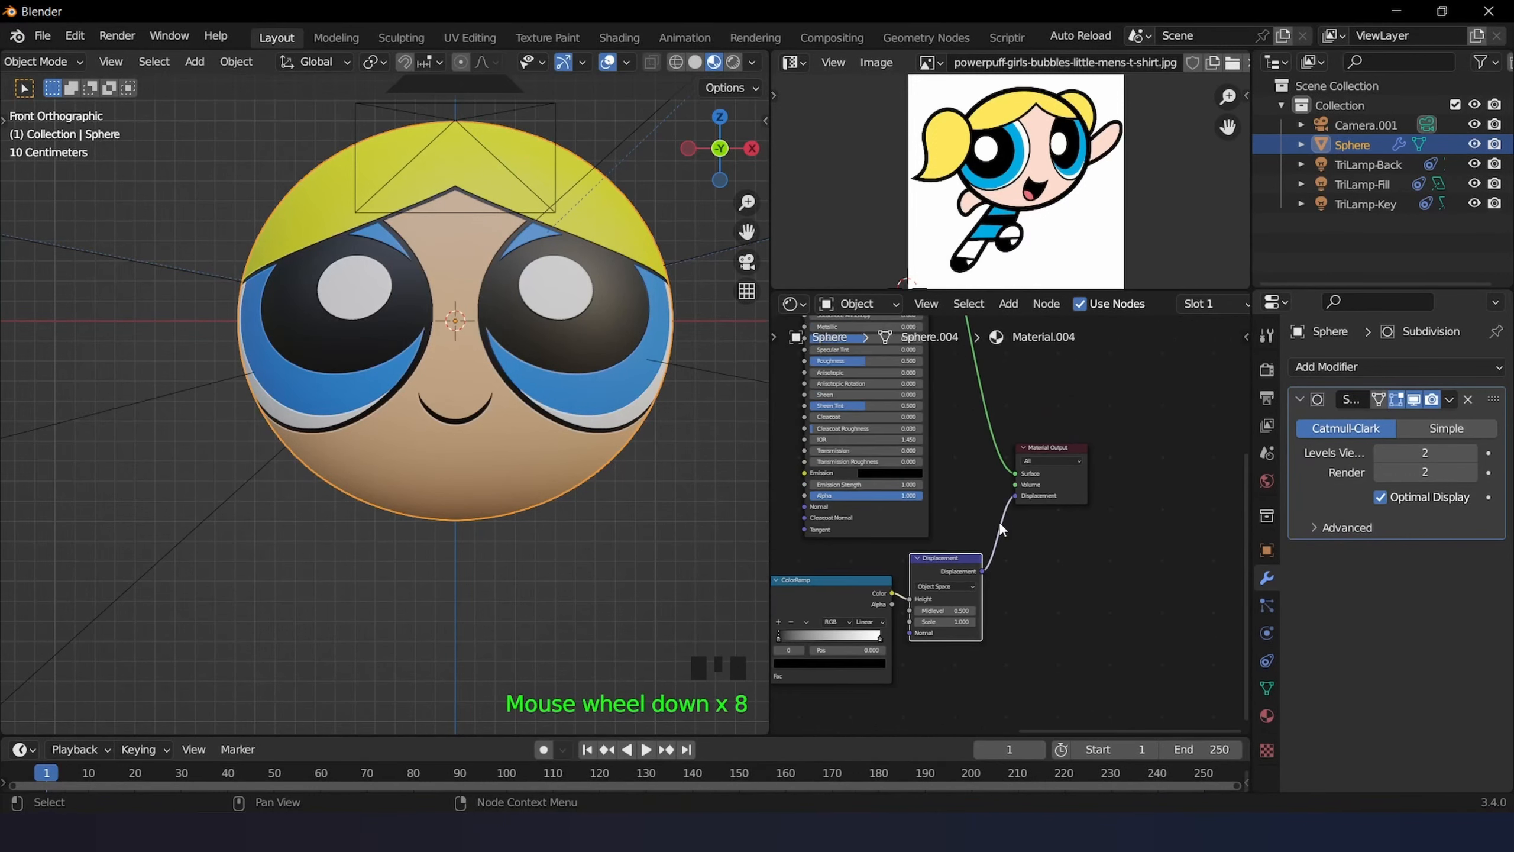
{"action": "scroll", "coordinate": [999, 520], "scroll_direction": "down", "scroll_amount": 3}
{"action": "middle_click_drag", "start_coordinate": [916, 556], "coordinate": [1103, 513]}
{"action": "scroll", "coordinate": [608, 436], "scroll_direction": "up", "scroll_amount": 3}
{"action": "middle_click_drag", "start_coordinate": [608, 435], "coordinate": [483, 476]}
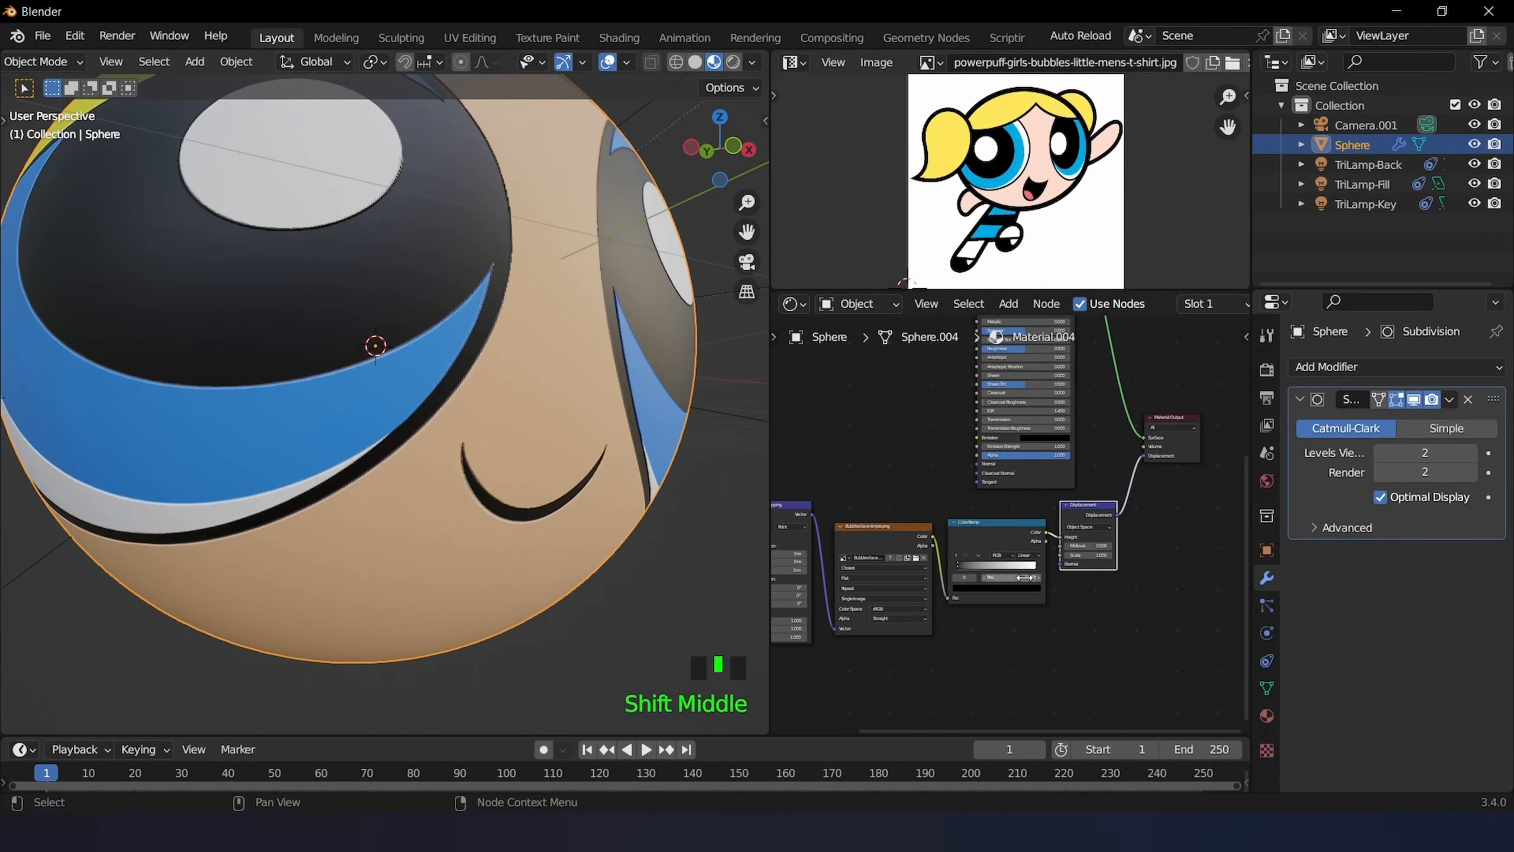
{"action": "scroll", "coordinate": [1075, 575], "scroll_direction": "up", "scroll_amount": 7}
{"action": "scroll", "coordinate": [1075, 576], "scroll_direction": "up", "scroll_amount": 4}
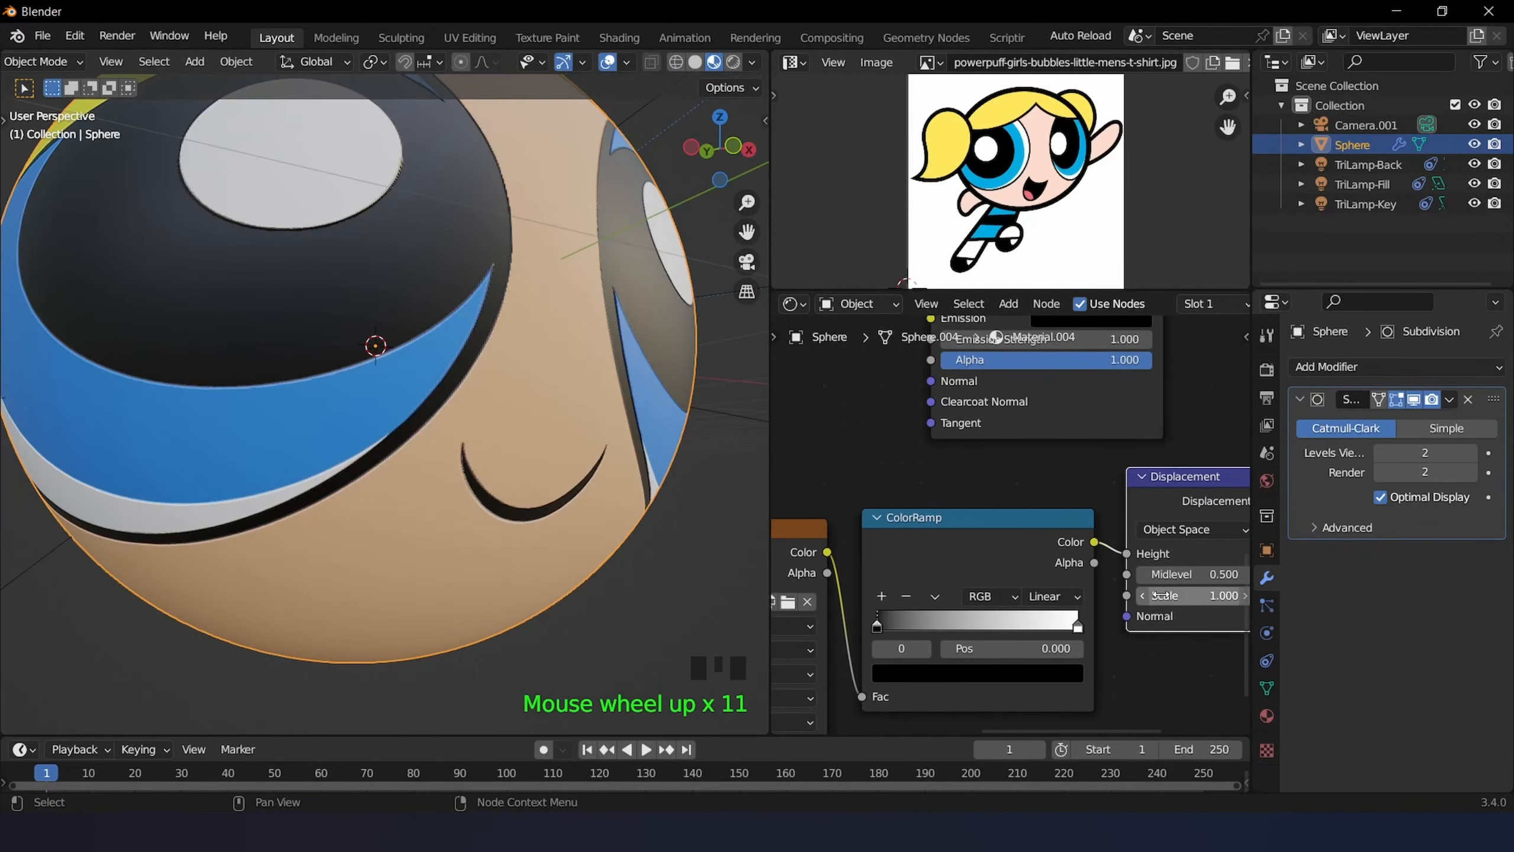
{"action": "left_click", "coordinate": [1153, 595]}
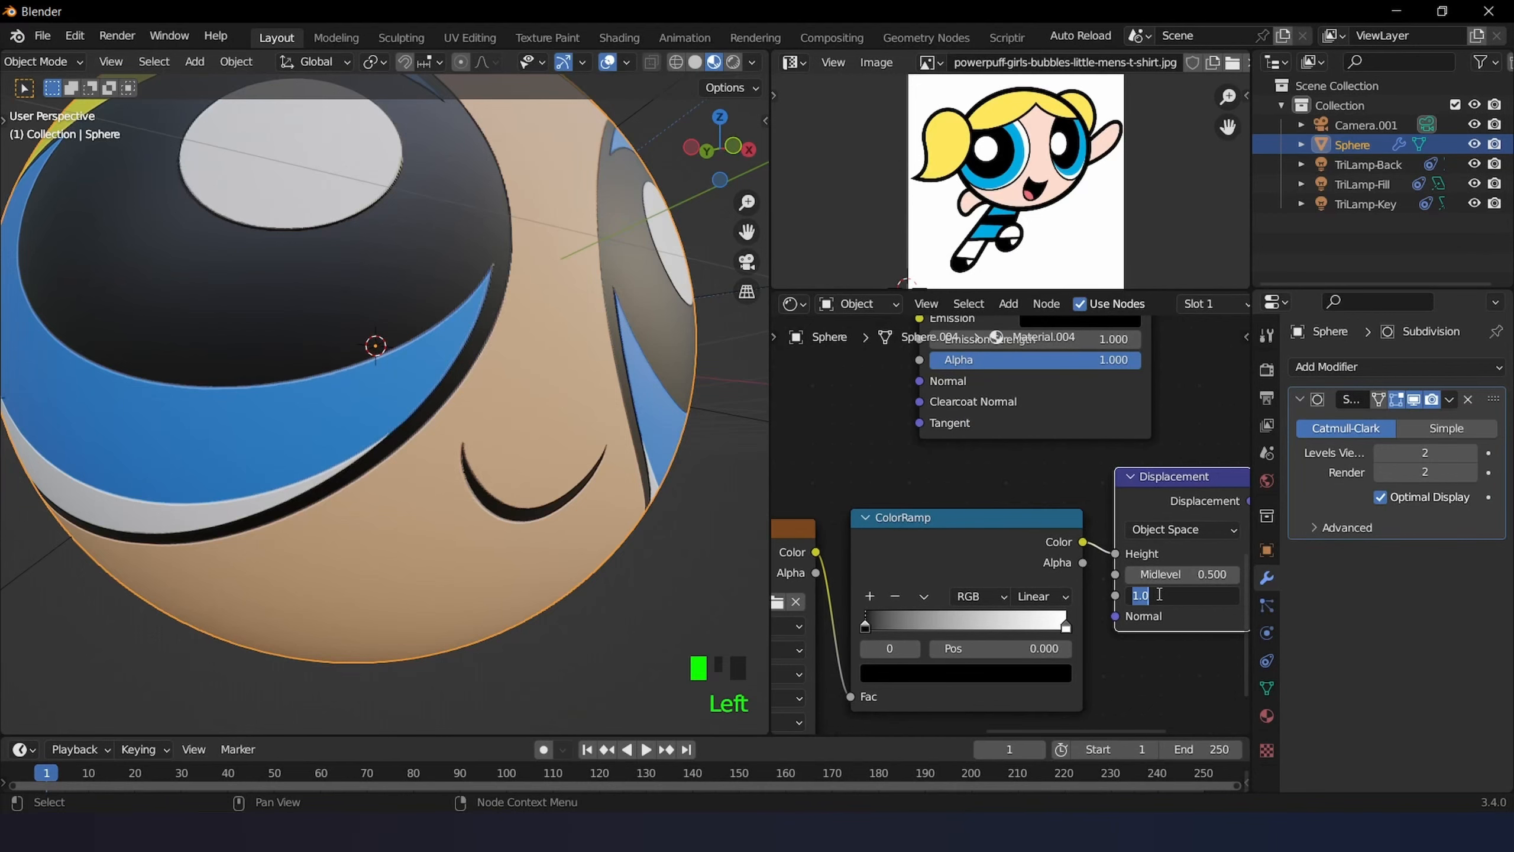
{"action": "type", "text": "0.1"}
{"action": "key", "text": "Return"}
{"action": "left_click", "coordinate": [1177, 574]}
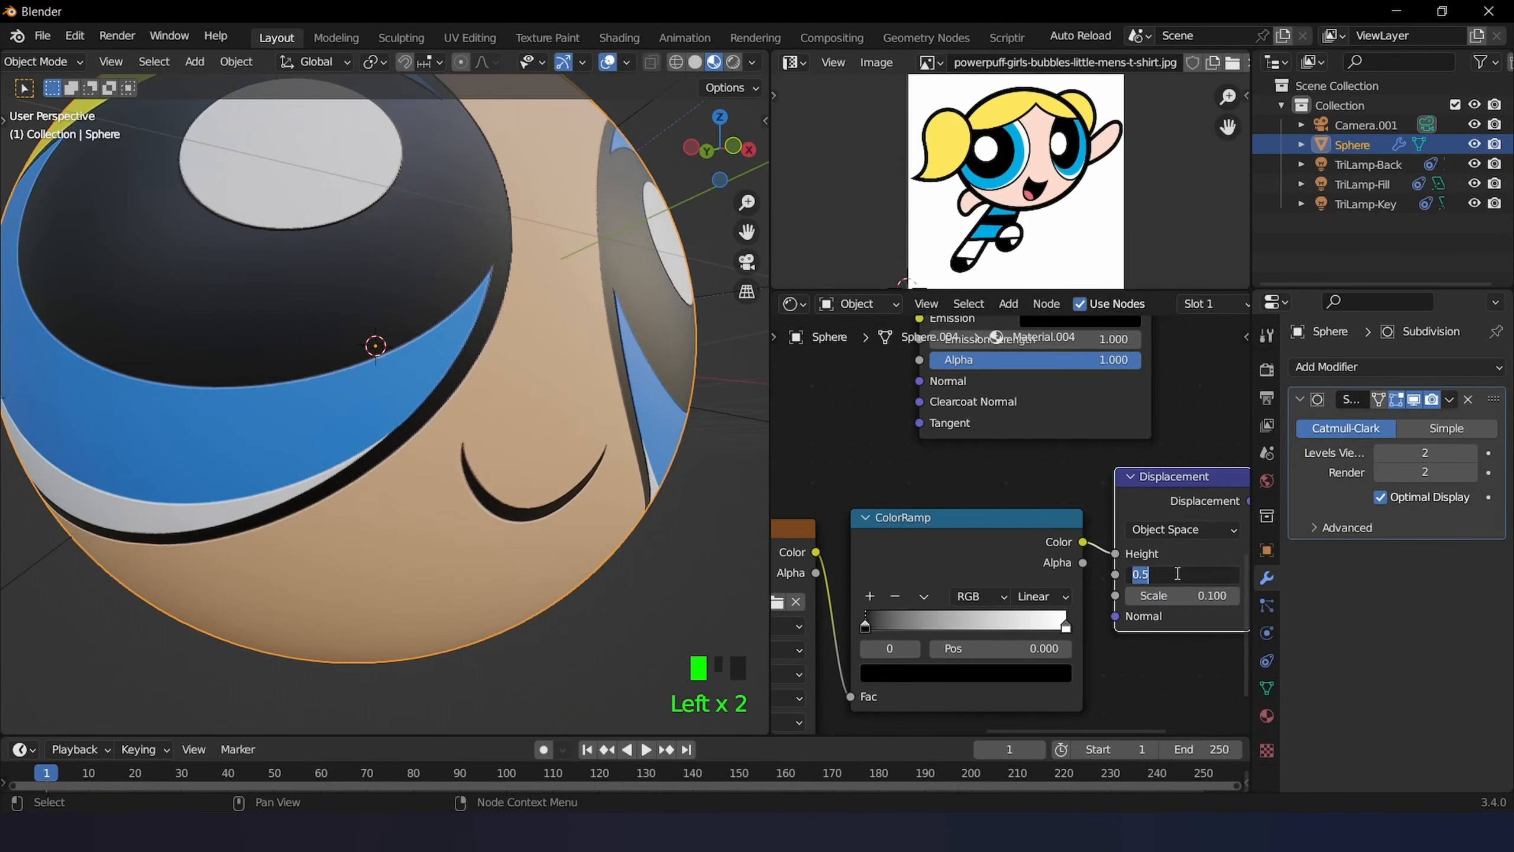
{"action": "type", "text": "0.1"}
{"action": "key", "text": "Return"}
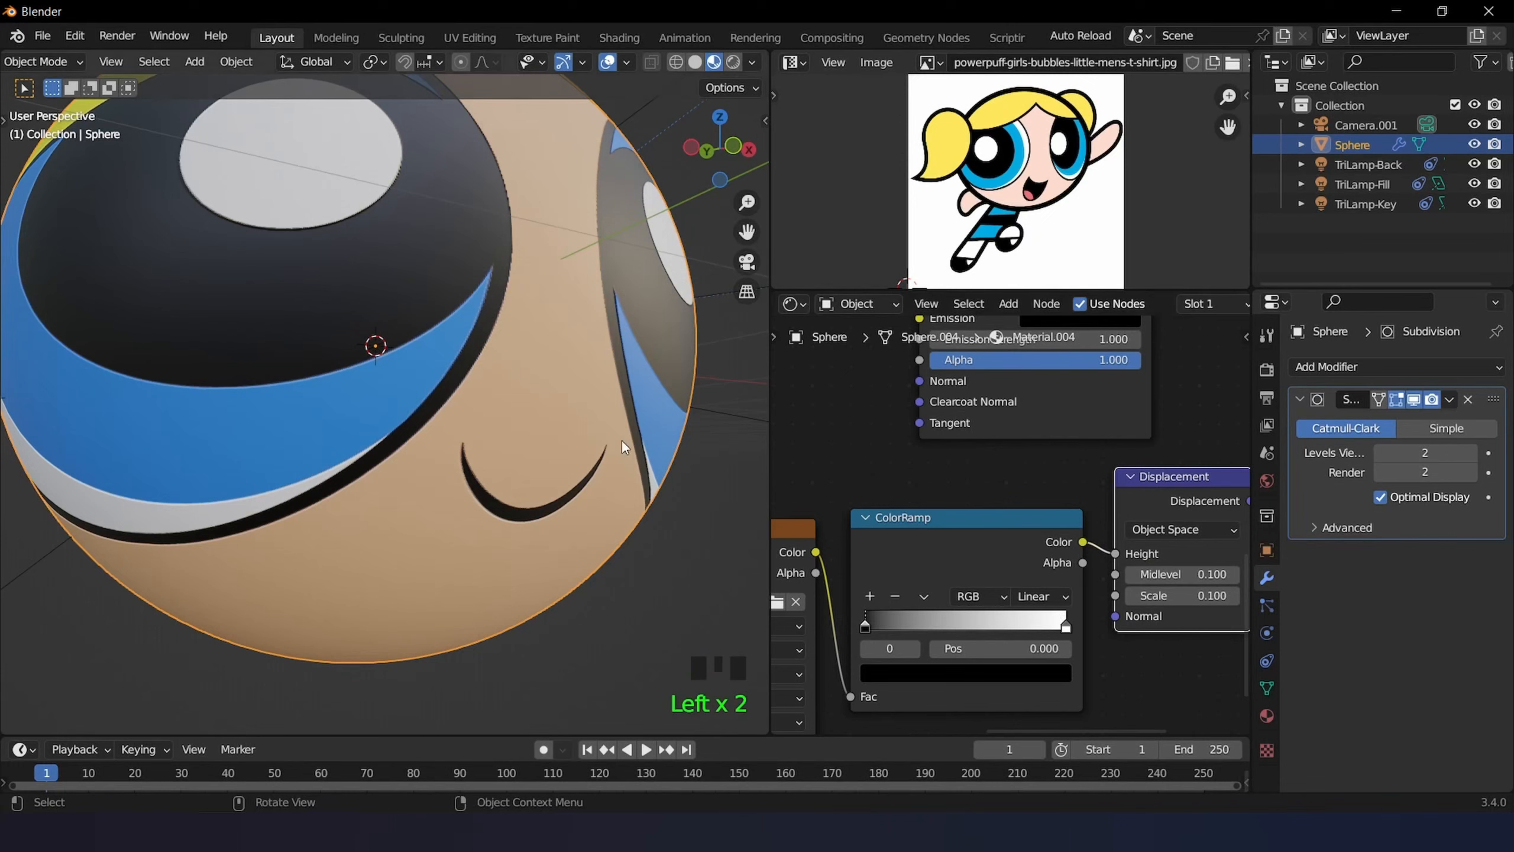
- Examine the displacement node chain feeding the Material Output and the sphere's face from the front
{"action": "scroll", "coordinate": [956, 542], "scroll_direction": "down", "scroll_amount": 4}
{"action": "middle_click_drag", "start_coordinate": [978, 539], "coordinate": [1149, 476]}
{"action": "scroll", "coordinate": [948, 543], "scroll_direction": "up", "scroll_amount": 1}
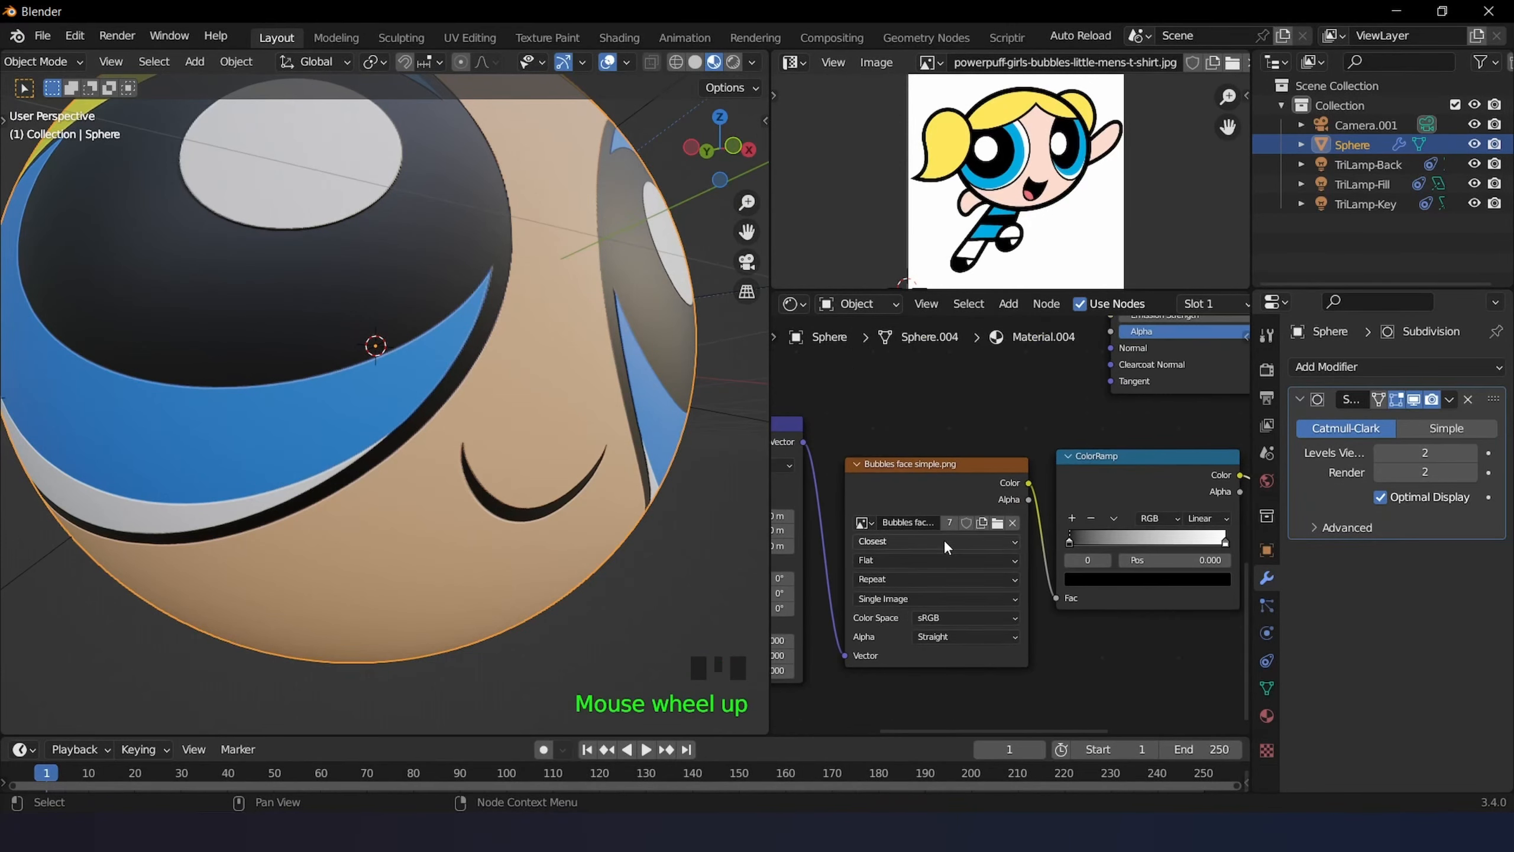
{"action": "middle_click_drag", "start_coordinate": [945, 546], "coordinate": [970, 544]}
{"action": "scroll", "coordinate": [971, 544], "scroll_direction": "up", "scroll_amount": 4}
{"action": "scroll", "coordinate": [970, 543], "scroll_direction": "down", "scroll_amount": 11}
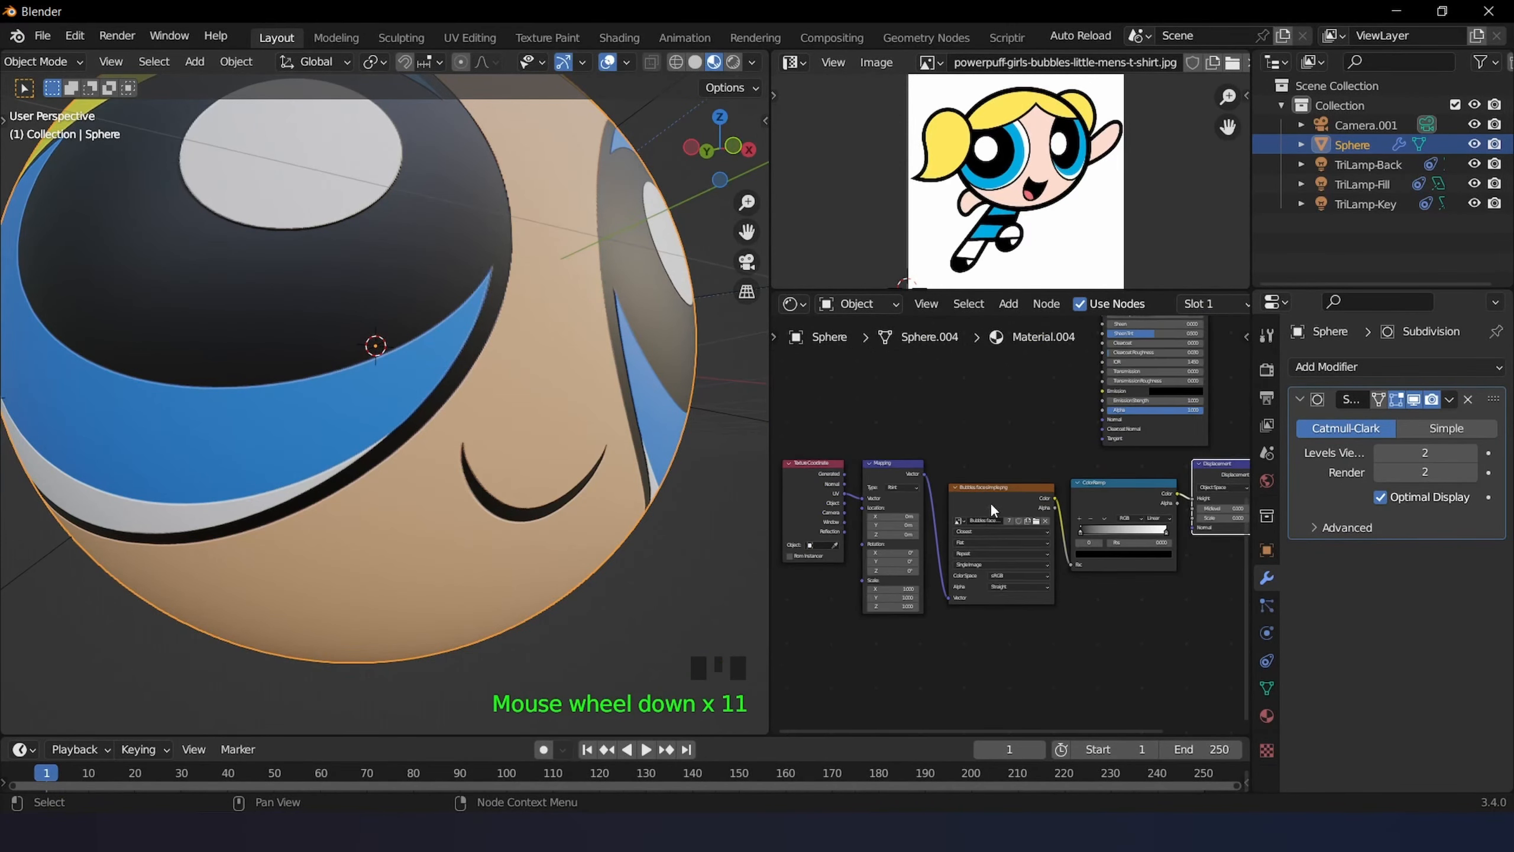
{"action": "scroll", "coordinate": [988, 514], "scroll_direction": "down", "scroll_amount": 9}
{"action": "middle_click_drag", "start_coordinate": [984, 467], "coordinate": [980, 540]}
{"action": "middle_click_drag", "start_coordinate": [594, 445], "coordinate": [532, 450]}
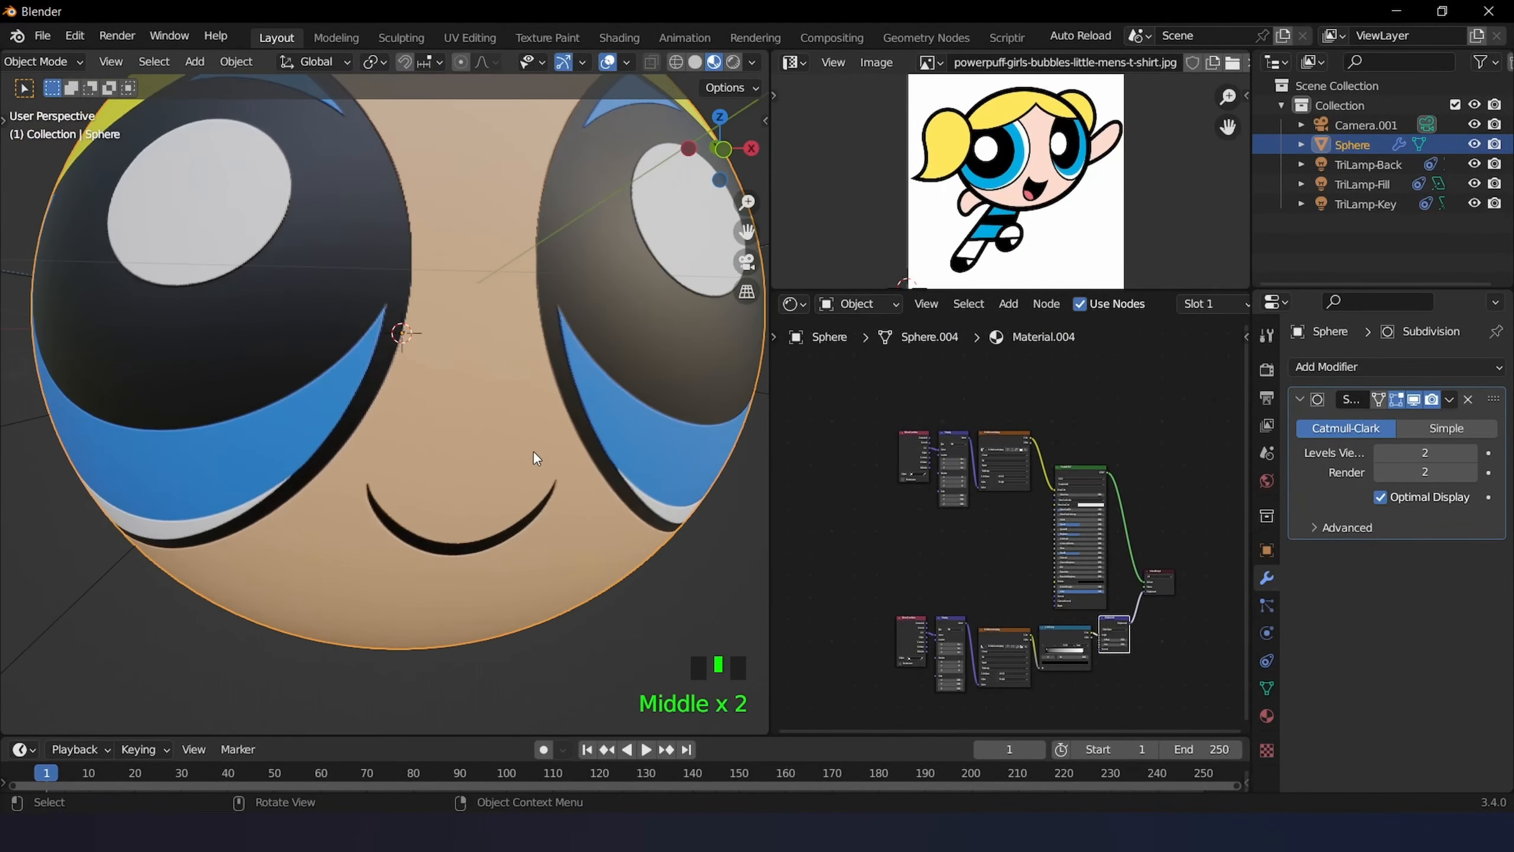
{"action": "scroll", "coordinate": [549, 417], "scroll_direction": "down", "scroll_amount": 2}
{"action": "key", "text": "KP_1"}
{"action": "scroll", "coordinate": [549, 417], "scroll_direction": "up", "scroll_amount": 2}
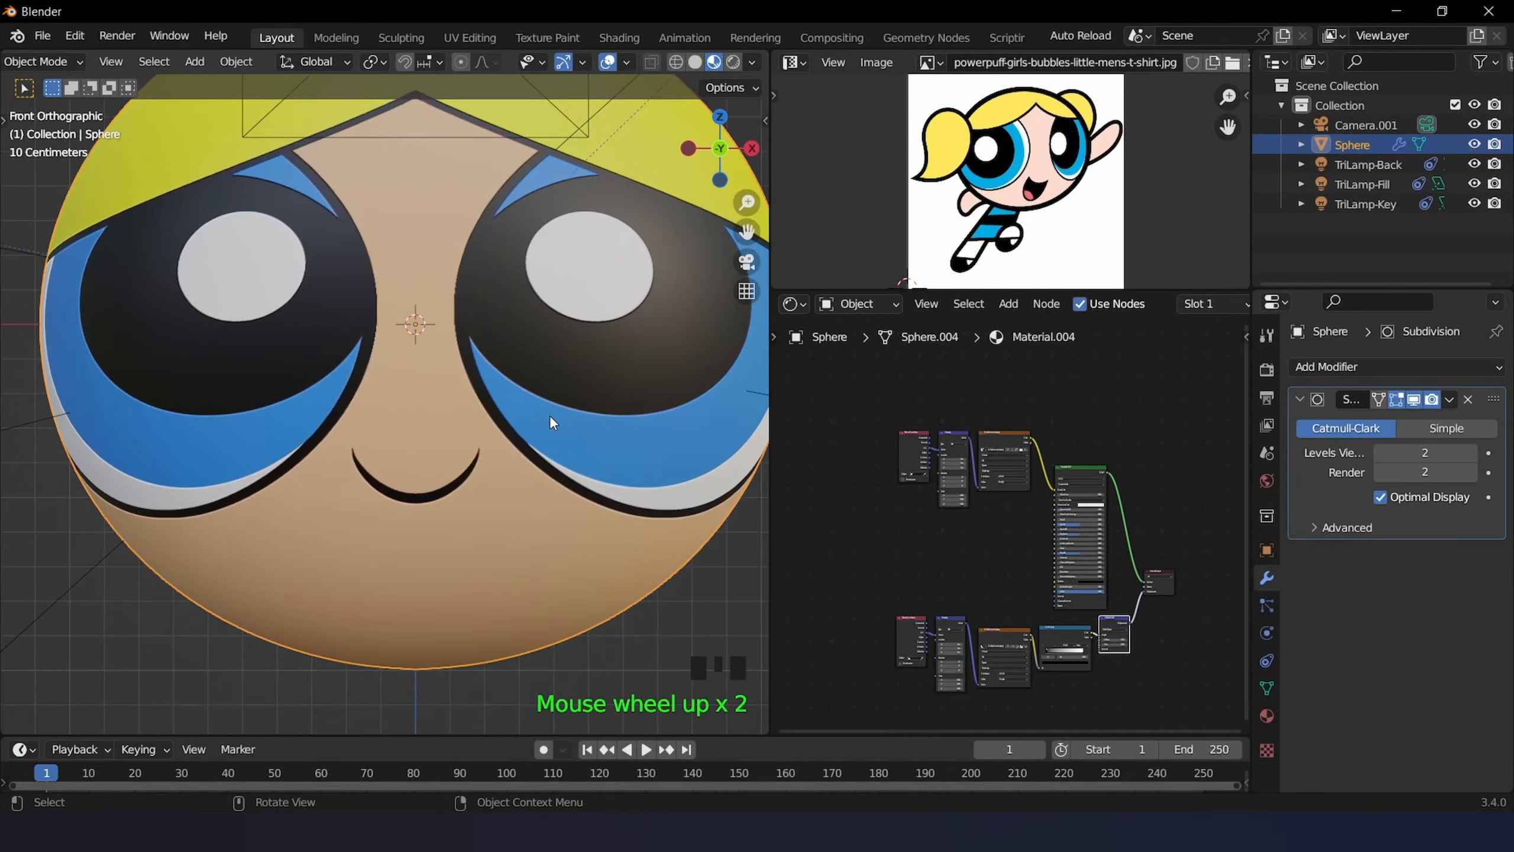
{"action": "scroll", "coordinate": [549, 414], "scroll_direction": "down", "scroll_amount": 1}
{"action": "middle_click_drag", "start_coordinate": [551, 414], "coordinate": [514, 394]}
{"action": "scroll", "coordinate": [569, 418], "scroll_direction": "down", "scroll_amount": 2}
- Set the Principled BSDF node's roughness to 0.1
{"action": "scroll", "coordinate": [913, 477], "scroll_direction": "up", "scroll_amount": 9}
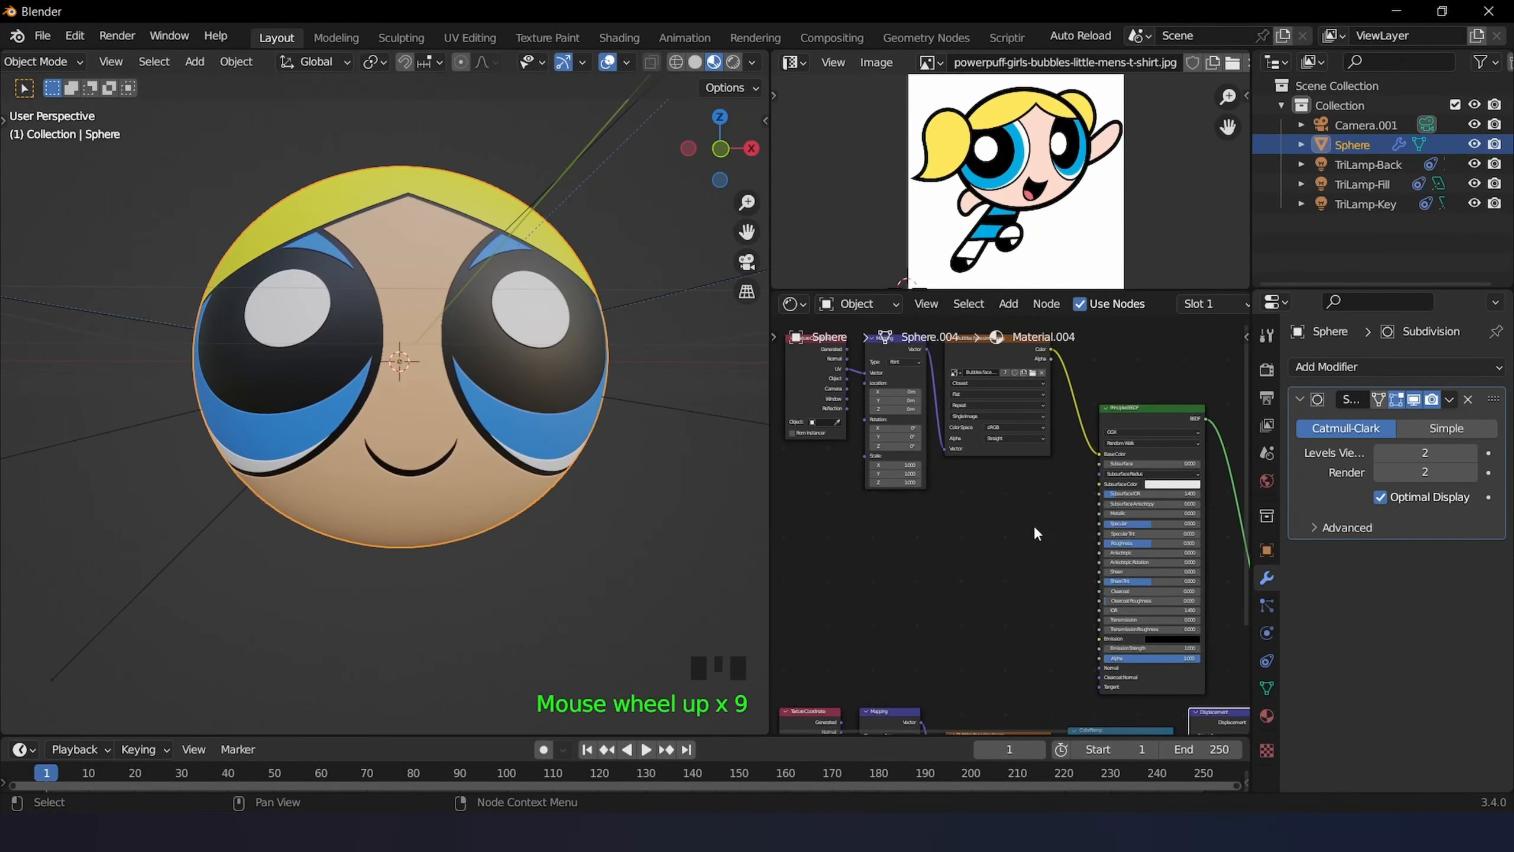
{"action": "middle_click_drag", "start_coordinate": [1034, 525], "coordinate": [983, 515]}
{"action": "scroll", "coordinate": [1051, 559], "scroll_direction": "up", "scroll_amount": 7}
{"action": "middle_click_drag", "start_coordinate": [1051, 559], "coordinate": [983, 542]}
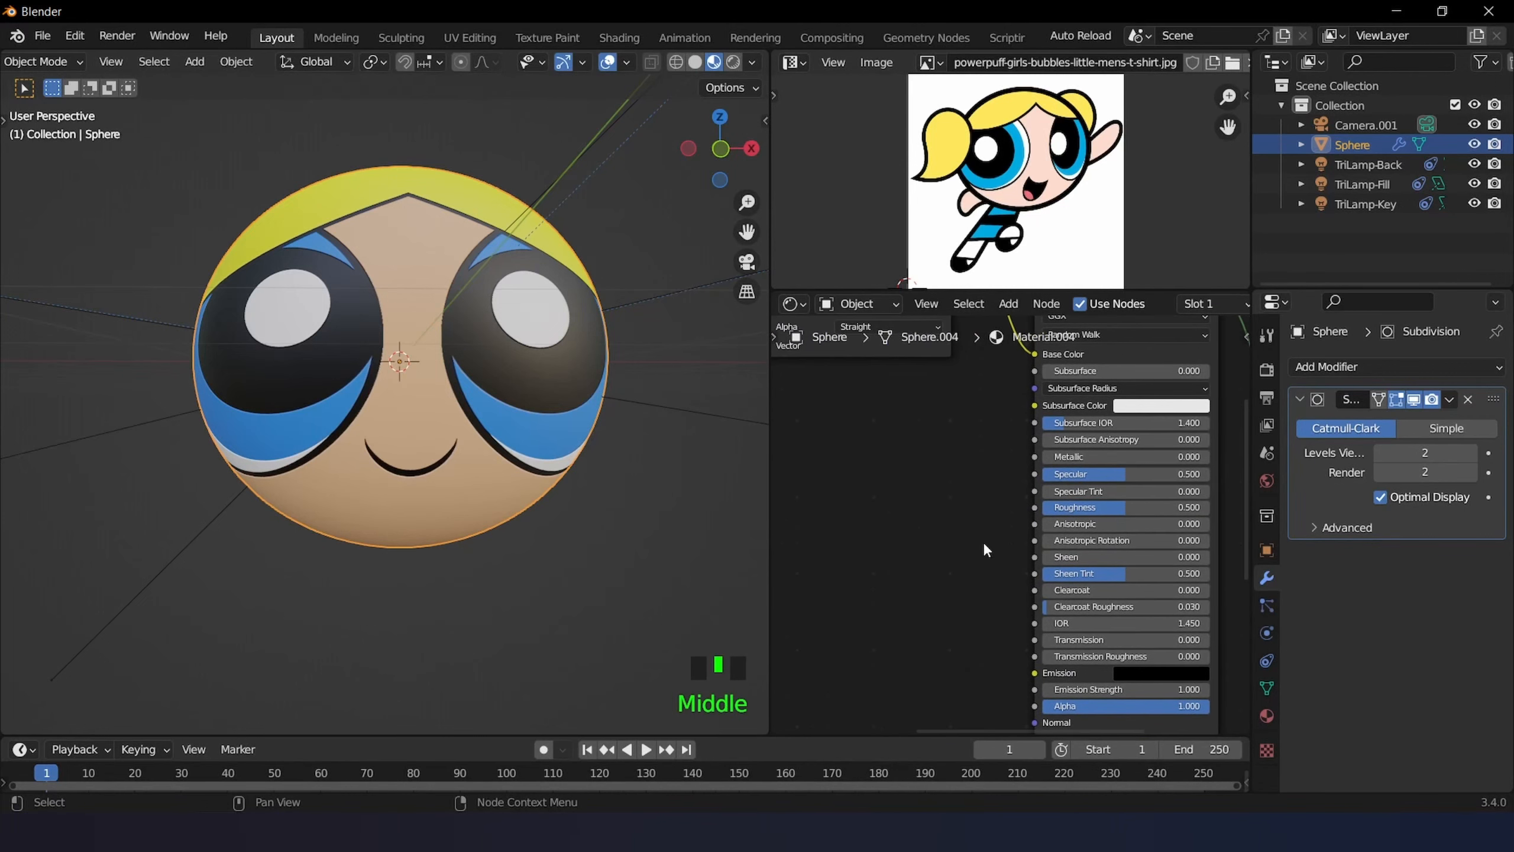
{"action": "left_click", "coordinate": [1071, 506]}
{"action": "type", "text": "0.1"}
{"action": "key", "text": "Return"}
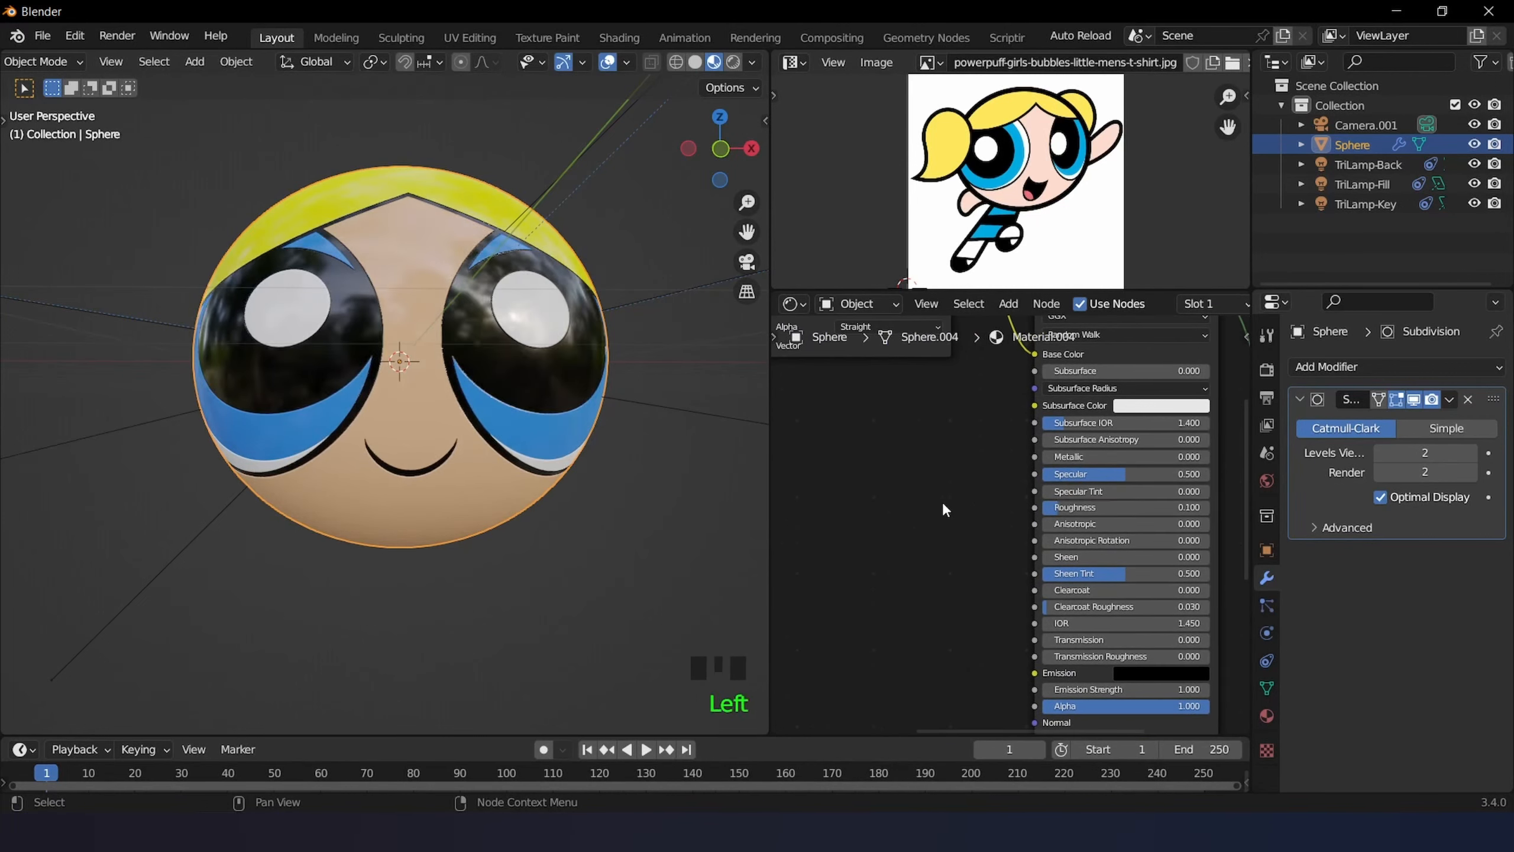
- Lower the roughness of the Principled BSDF node to 0.05
{"action": "double_click", "coordinate": [1092, 505]}
{"action": "key", "text": "BackSpace"}
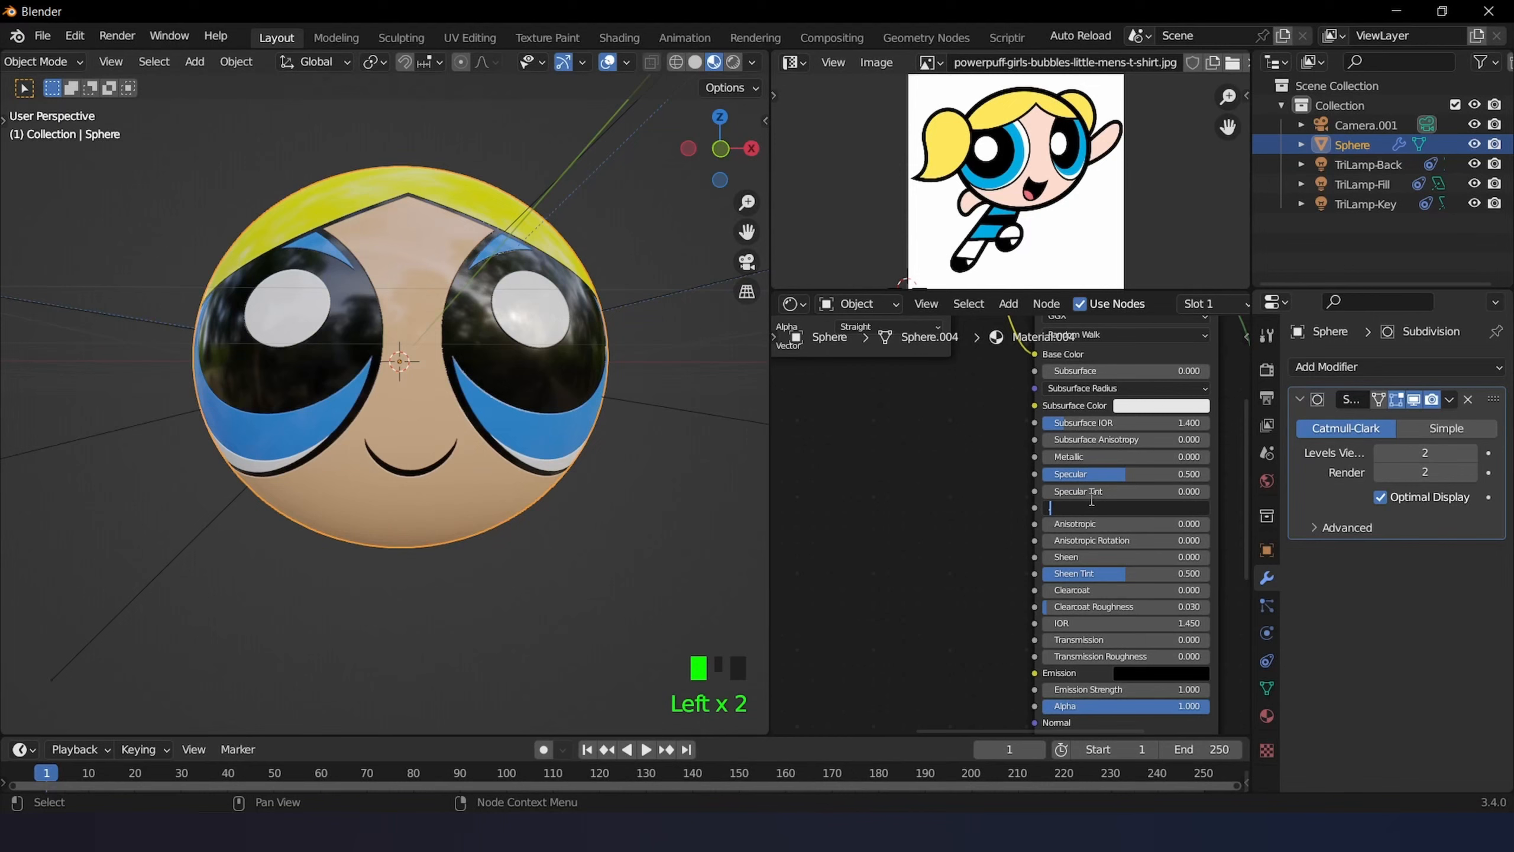
{"action": "type", "text": ".05"}
{"action": "key", "text": "Return"}
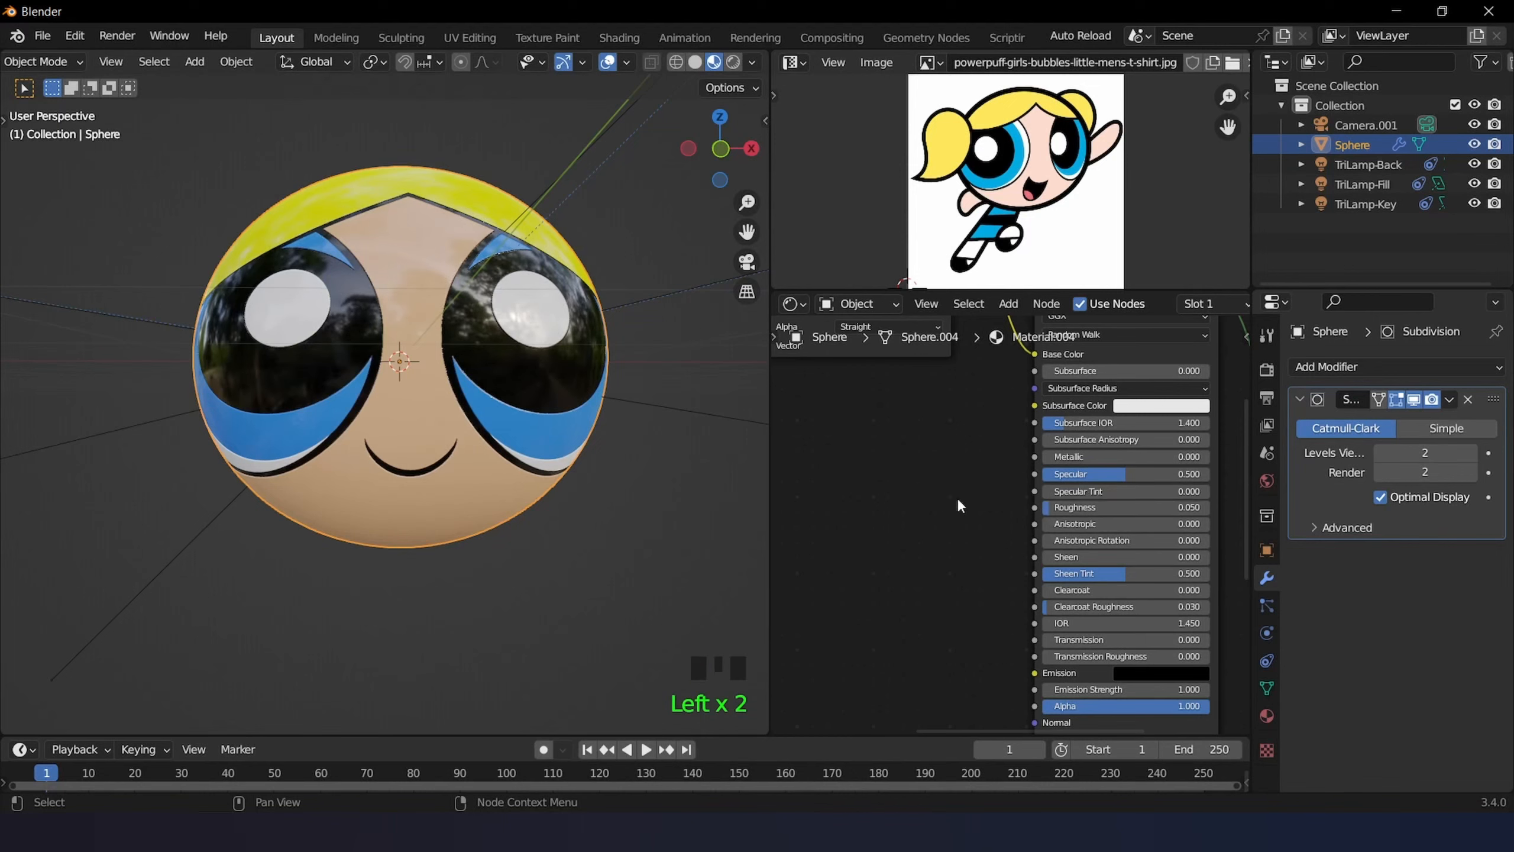
{"action": "scroll", "coordinate": [948, 521], "scroll_direction": "down", "scroll_amount": 2}
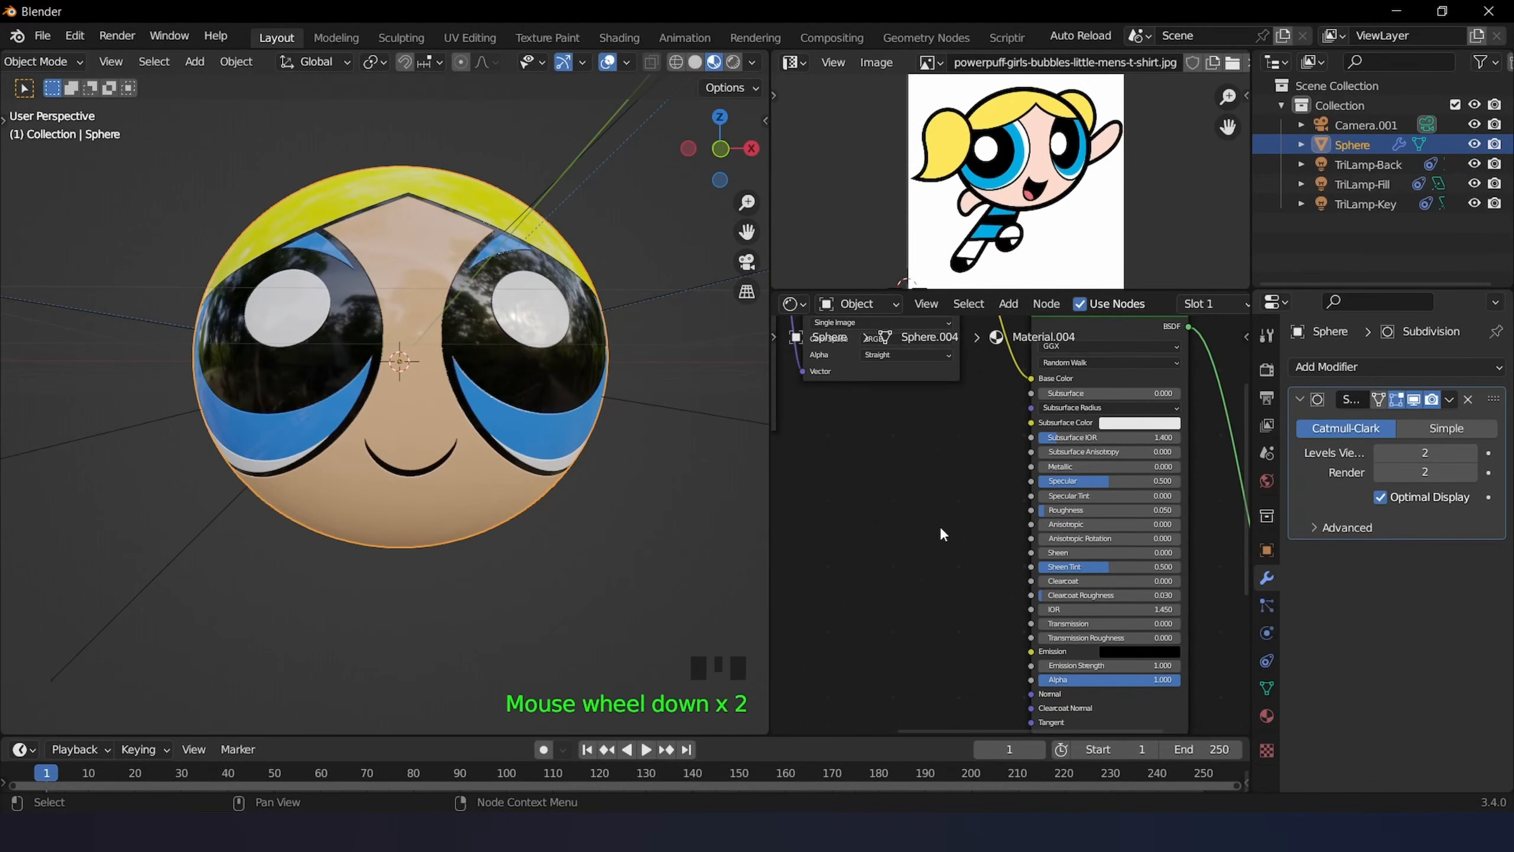
{"action": "middle_click_drag", "start_coordinate": [956, 464], "coordinate": [916, 525], "text": "shift"}
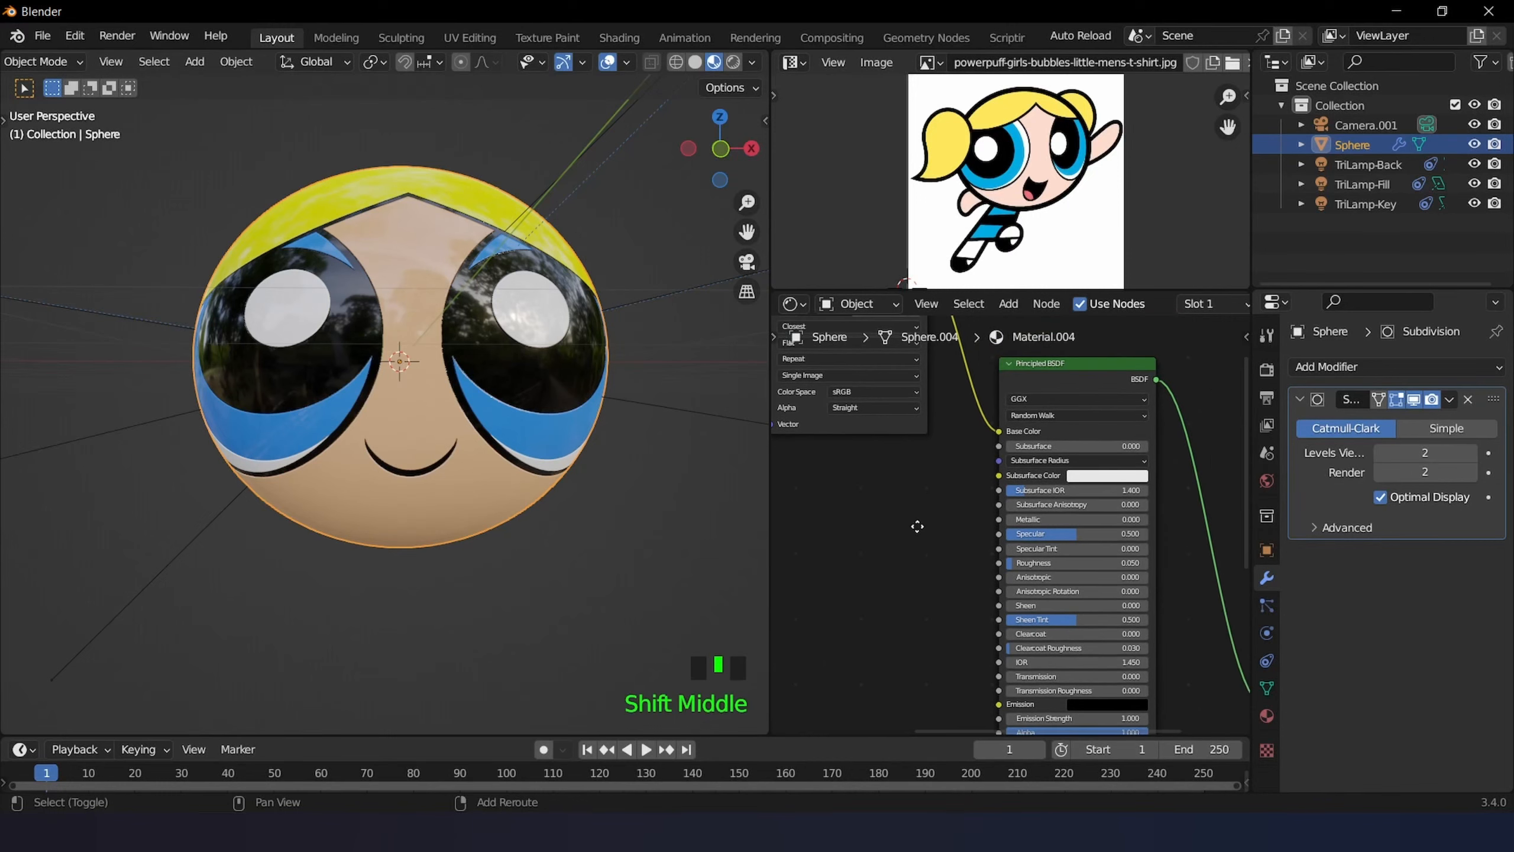
- Duplicate the displacement's texture coordinate, mapping, image texture and ColorRamp nodes and place the copies beside the Principled BSDF node
{"action": "scroll", "coordinate": [977, 565], "scroll_direction": "down", "scroll_amount": 9}
{"action": "middle_click_drag", "start_coordinate": [958, 582], "coordinate": [1009, 427], "text": "shift"}
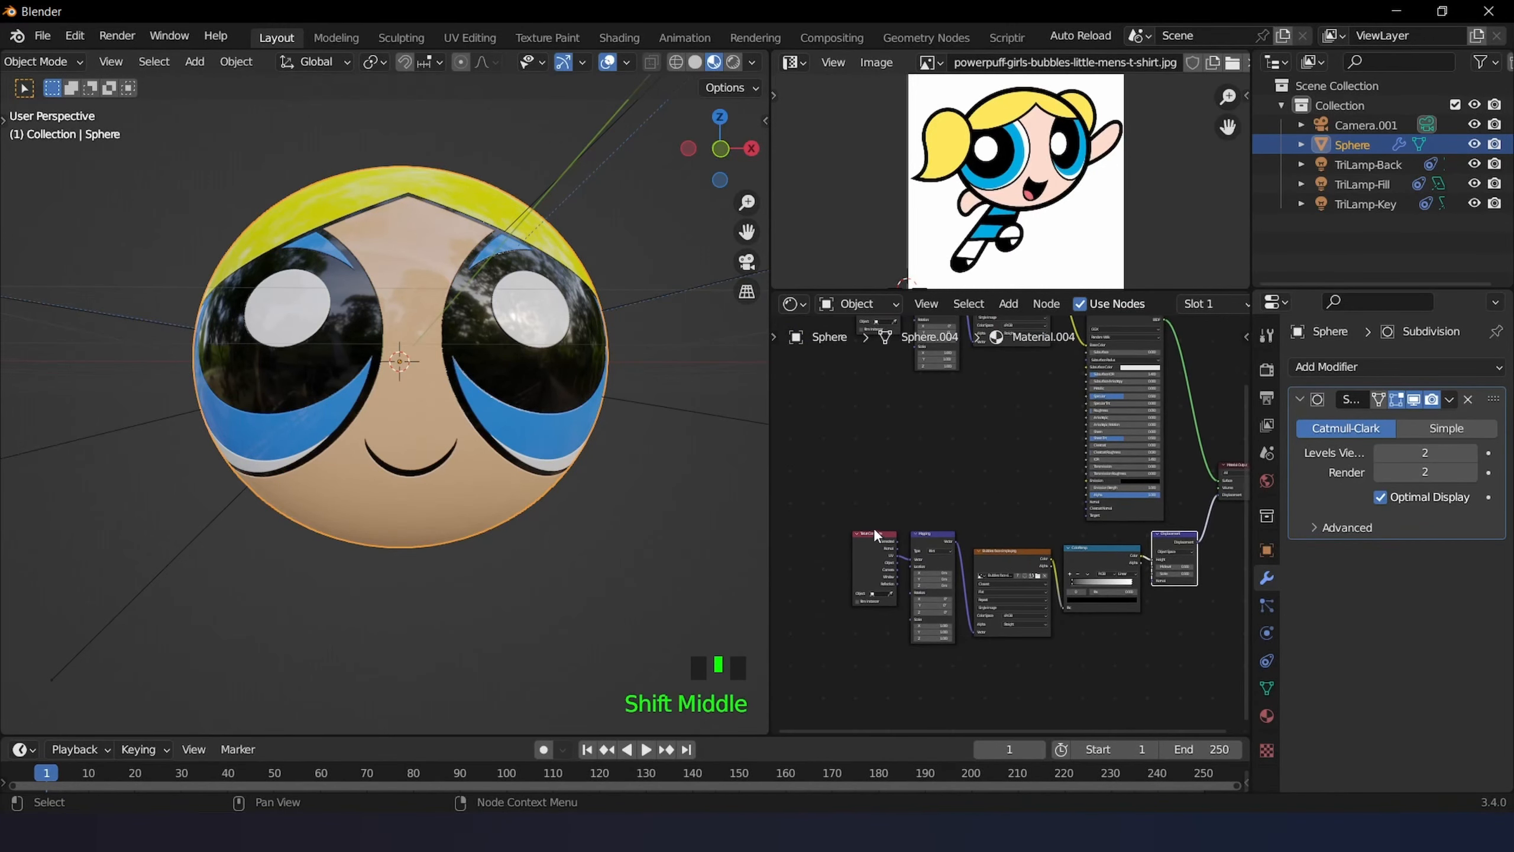
{"action": "left_click_drag", "start_coordinate": [825, 504], "coordinate": [1081, 658]}
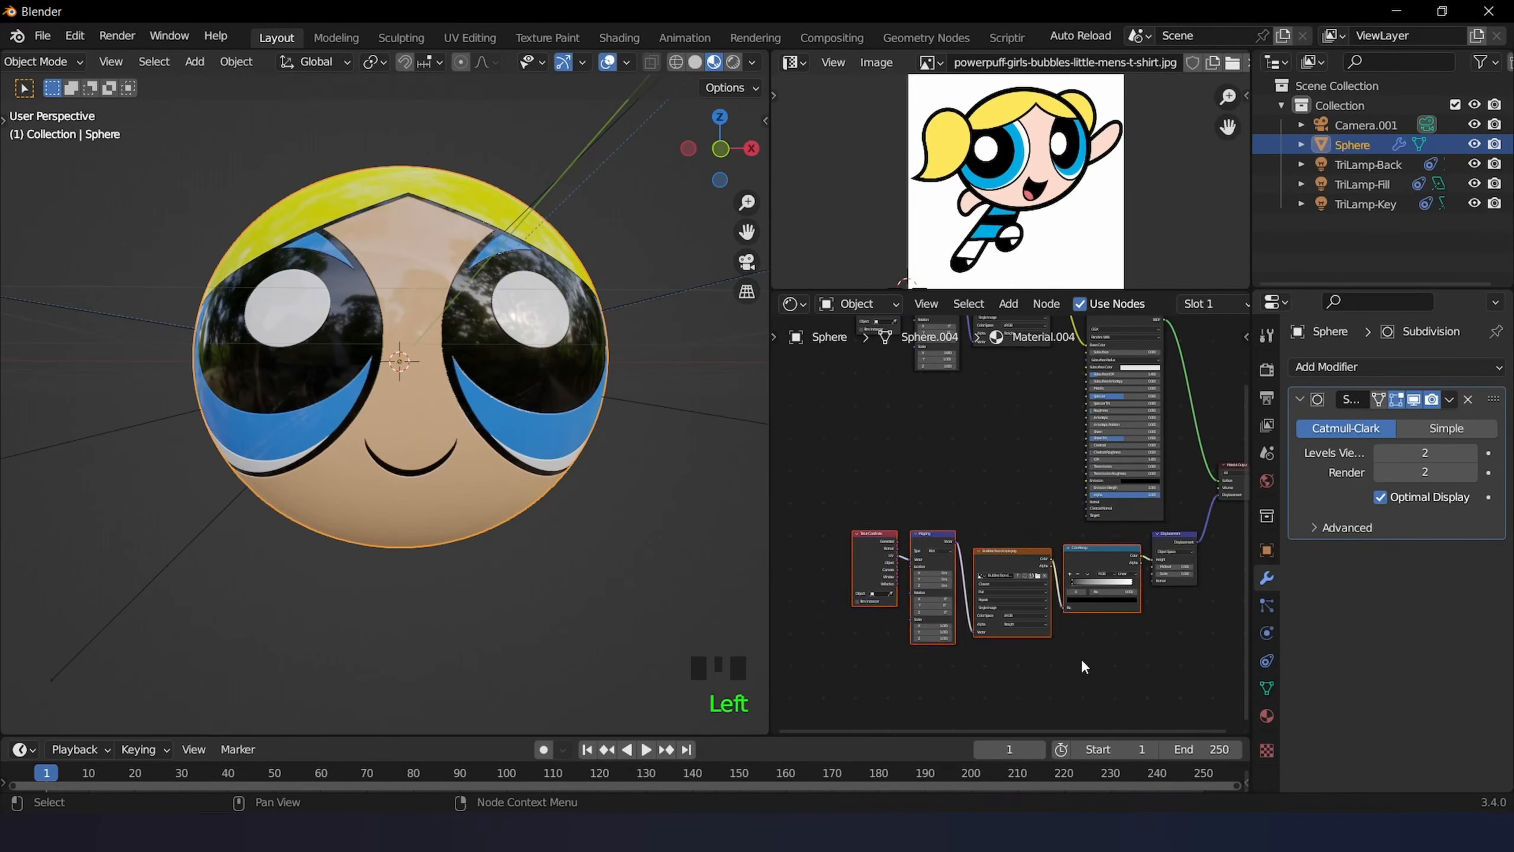
{"action": "key", "text": "shift+d"}
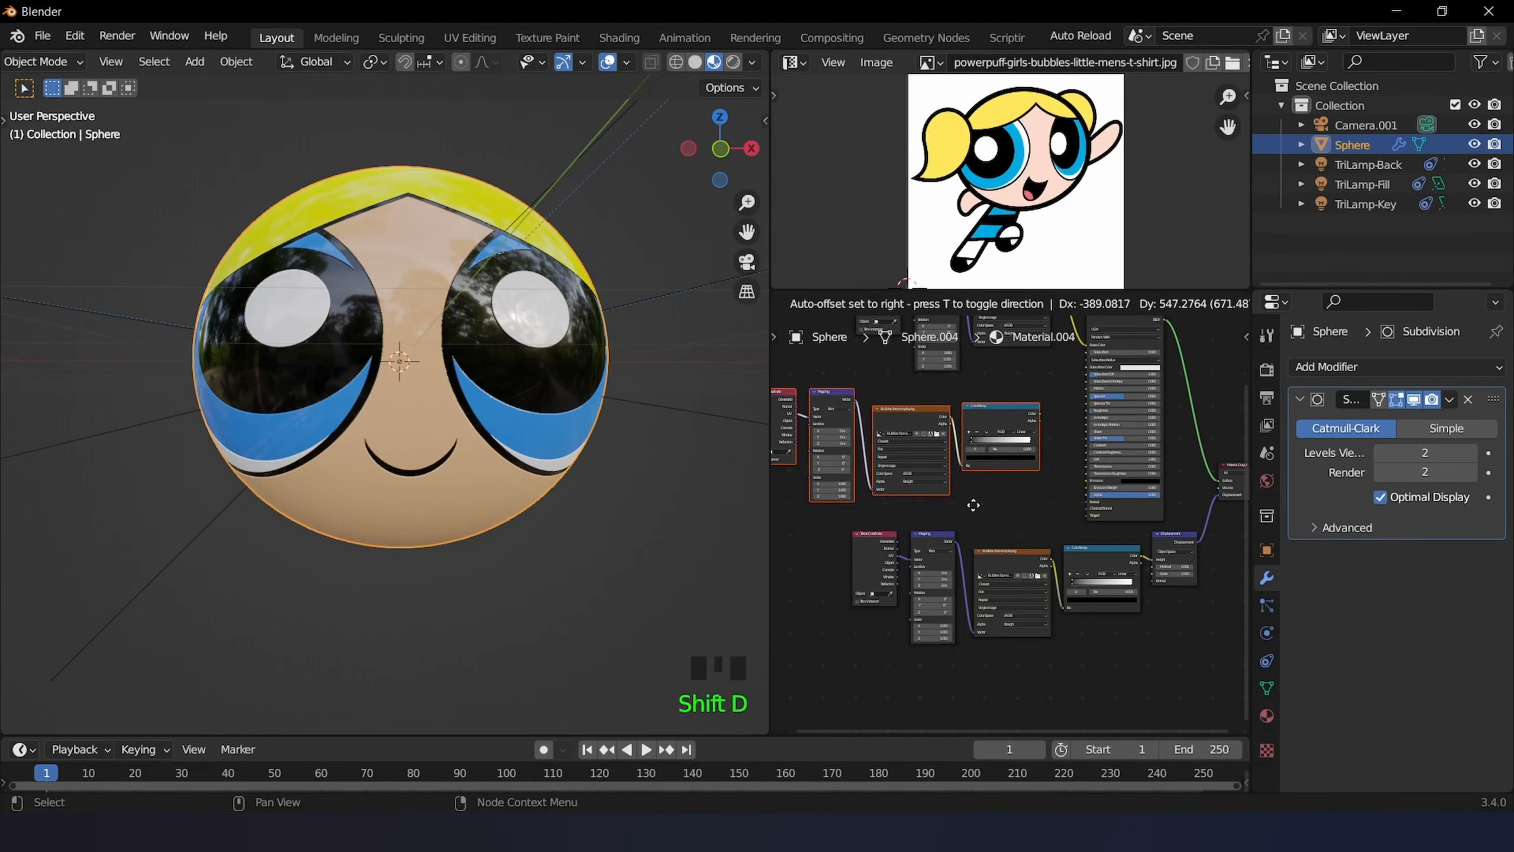
{"action": "left_click", "coordinate": [973, 505]}
{"action": "scroll", "coordinate": [1030, 459], "scroll_direction": "up", "scroll_amount": 7}
{"action": "middle_click_drag", "start_coordinate": [1061, 414], "coordinate": [983, 550], "text": "shift"}
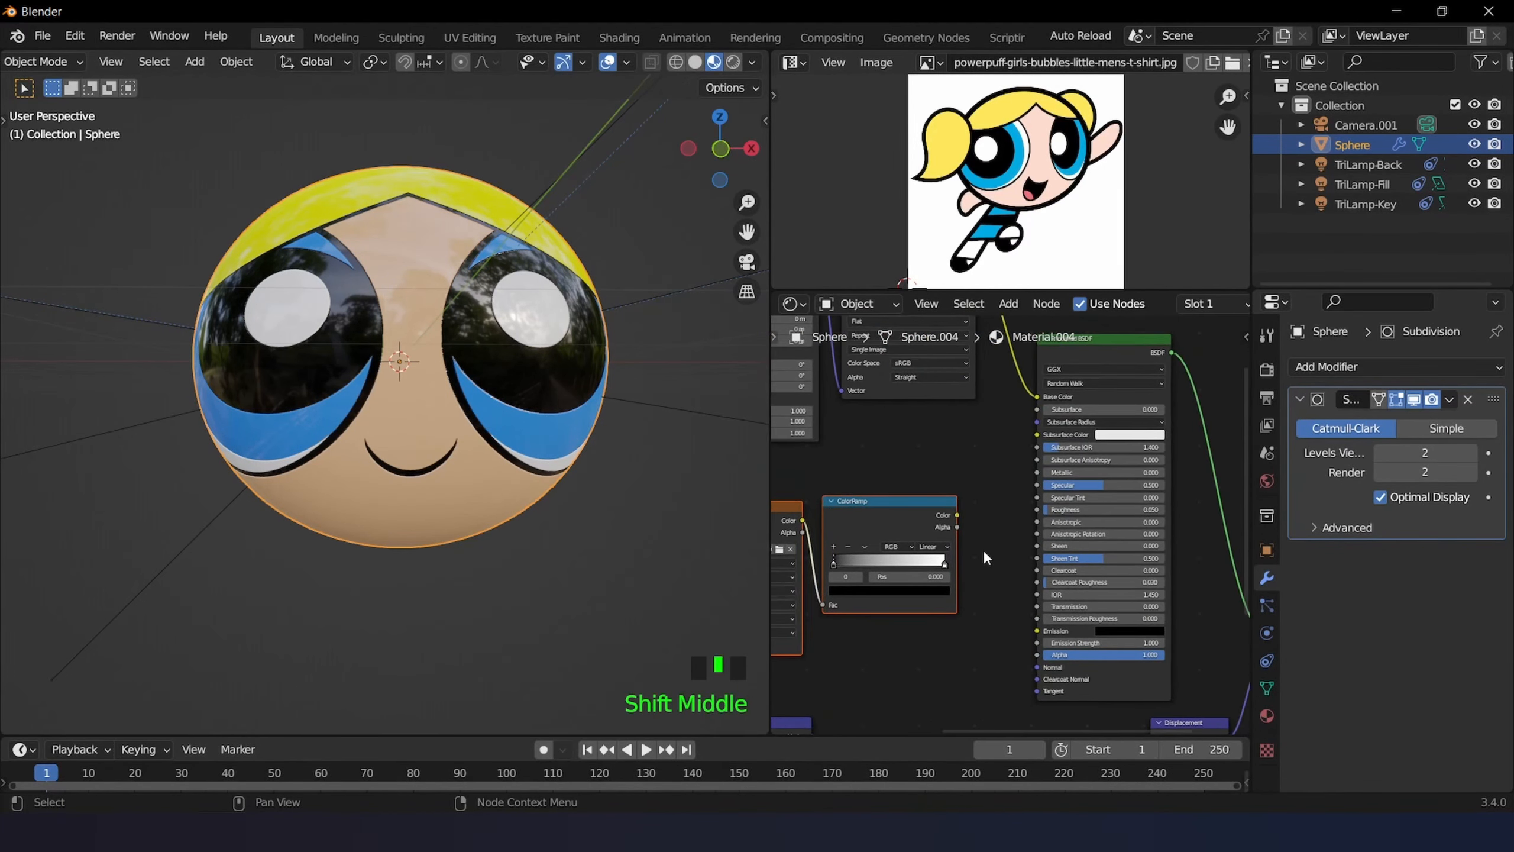
- Connect the duplicated ColorRamp's Color output to the Specular input of the Principled BSDF node
{"action": "scroll", "coordinate": [983, 550], "scroll_direction": "up", "scroll_amount": 6}
{"action": "left_click_drag", "start_coordinate": [926, 509], "coordinate": [940, 507]}
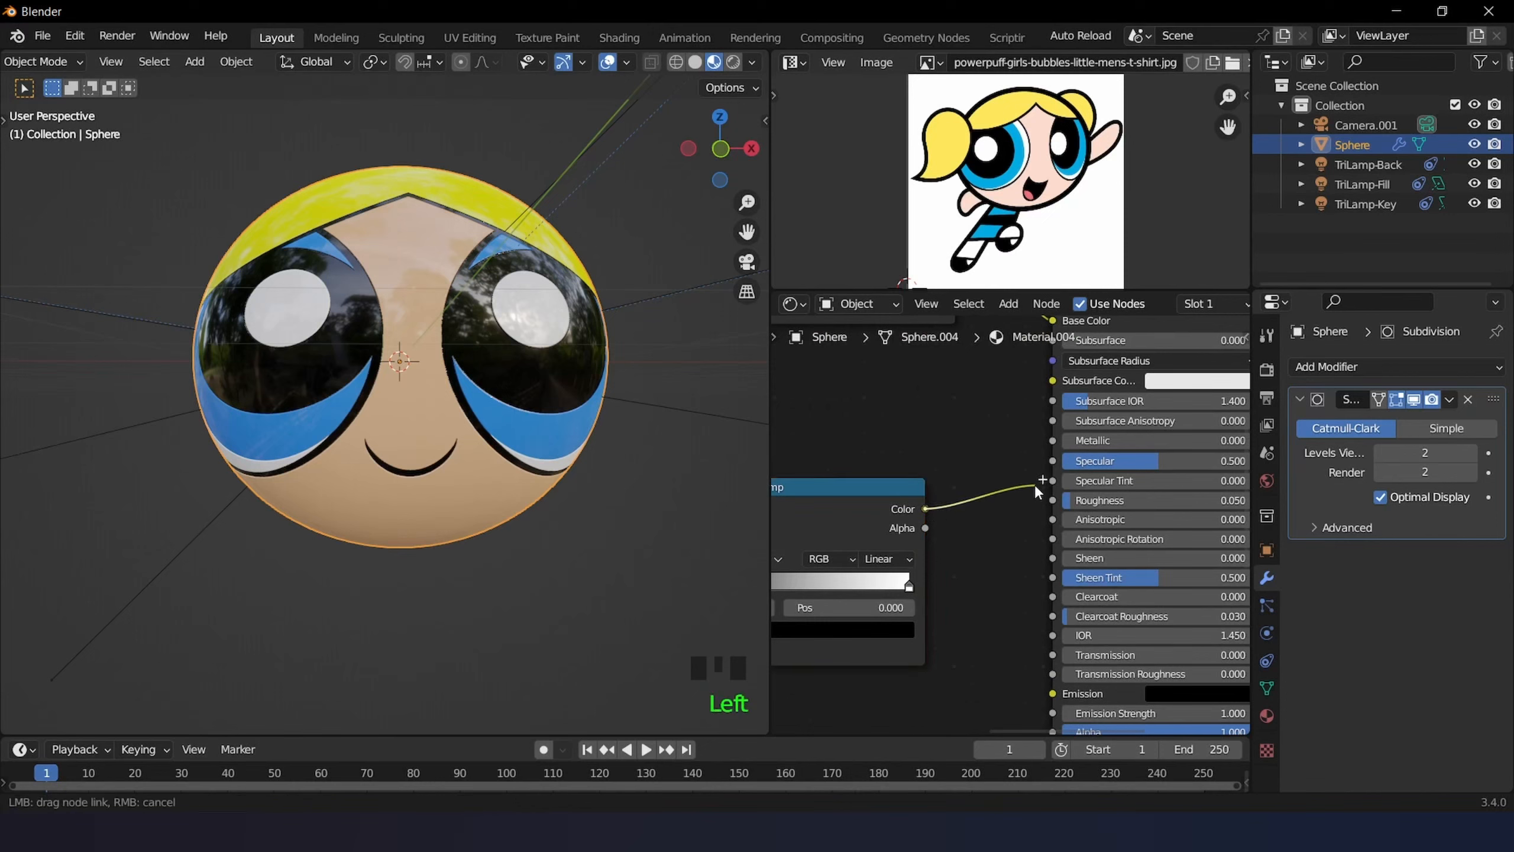
{"action": "left_click_drag", "start_coordinate": [1037, 486], "coordinate": [1054, 462]}
- Flip the duplicated ColorRamp's gradient to run from white to black and move its black stop to position 0.578
{"action": "middle_click_drag", "start_coordinate": [918, 484], "coordinate": [1078, 417]}
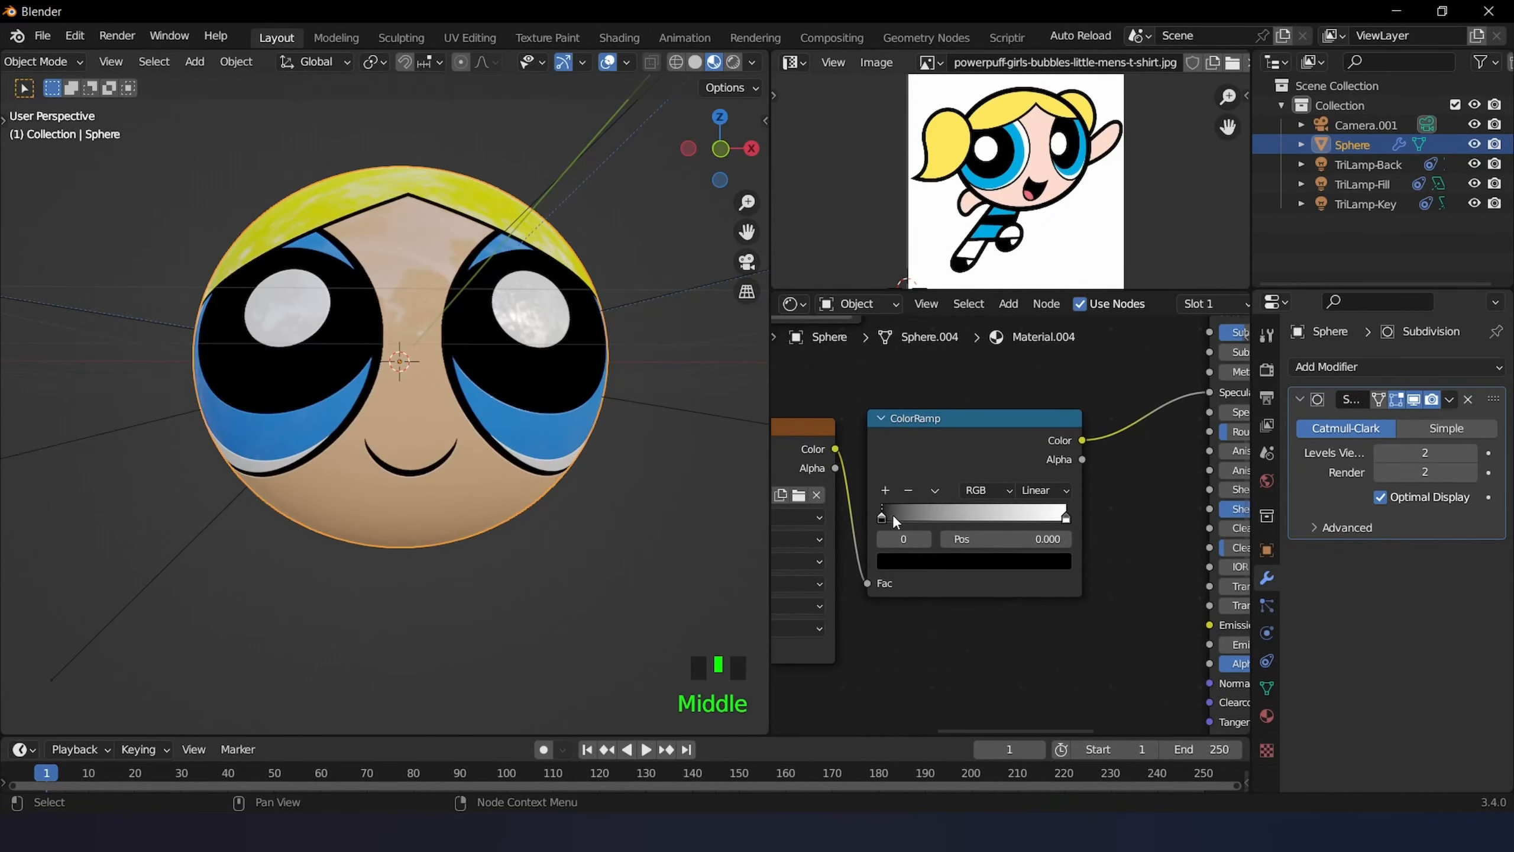
{"action": "mouse_move", "coordinate": [877, 516]}
{"action": "left_mouse_down"}
{"action": "mouse_move", "coordinate": [1058, 518]}
{"action": "mouse_move", "coordinate": [821, 510]}
{"action": "left_mouse_up"}
{"action": "middle_click_drag", "start_coordinate": [632, 382], "coordinate": [543, 392]}
{"action": "scroll", "coordinate": [593, 366], "scroll_direction": "up", "scroll_amount": 3}
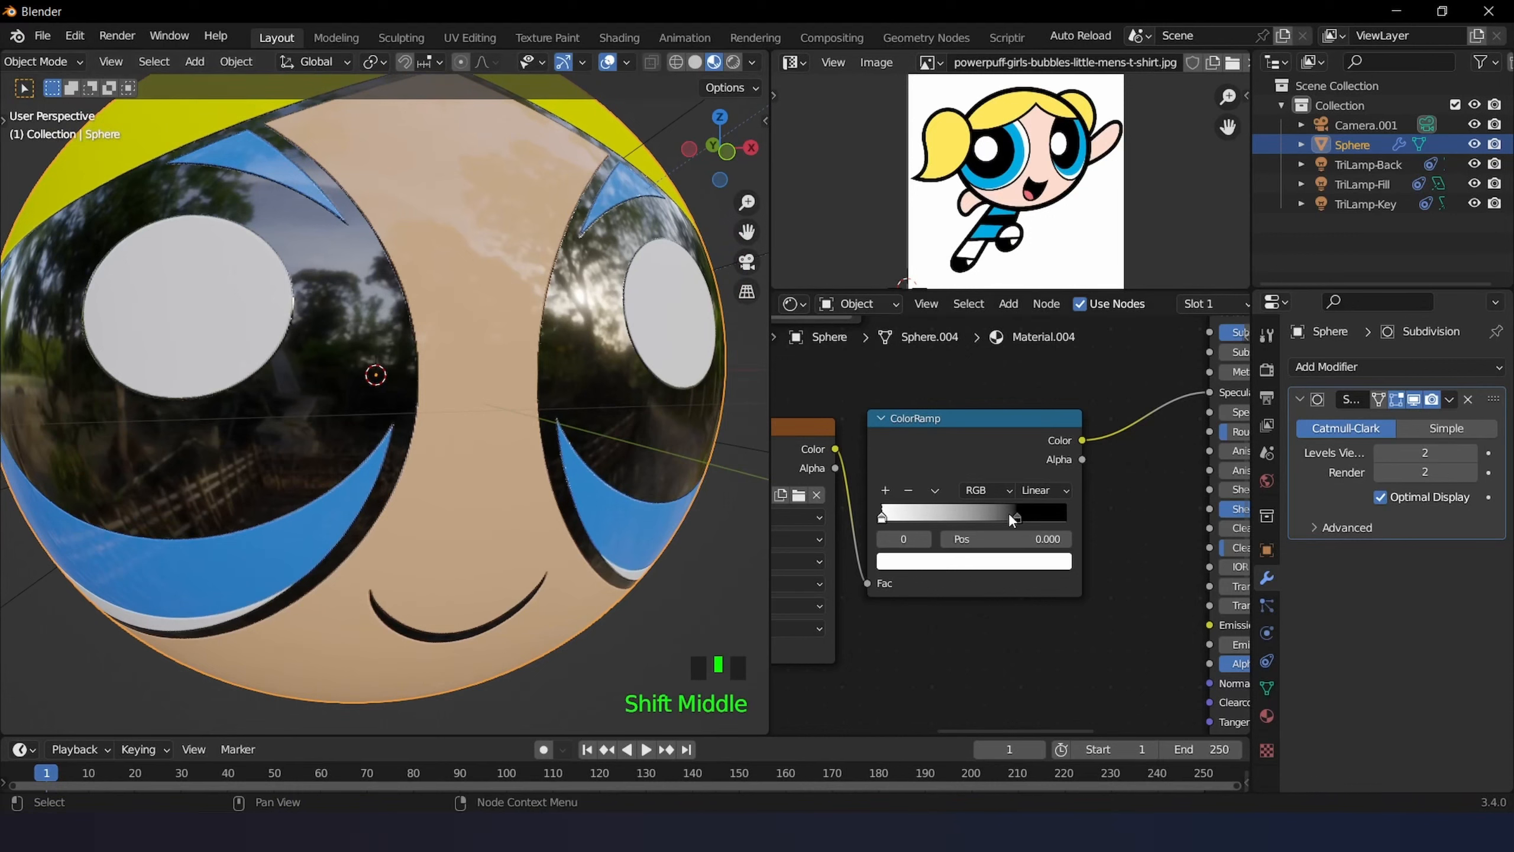
{"action": "mouse_move", "coordinate": [1016, 516]}
{"action": "left_mouse_down"}
{"action": "mouse_move", "coordinate": [968, 515]}
{"action": "mouse_move", "coordinate": [987, 513]}
{"action": "left_mouse_up"}
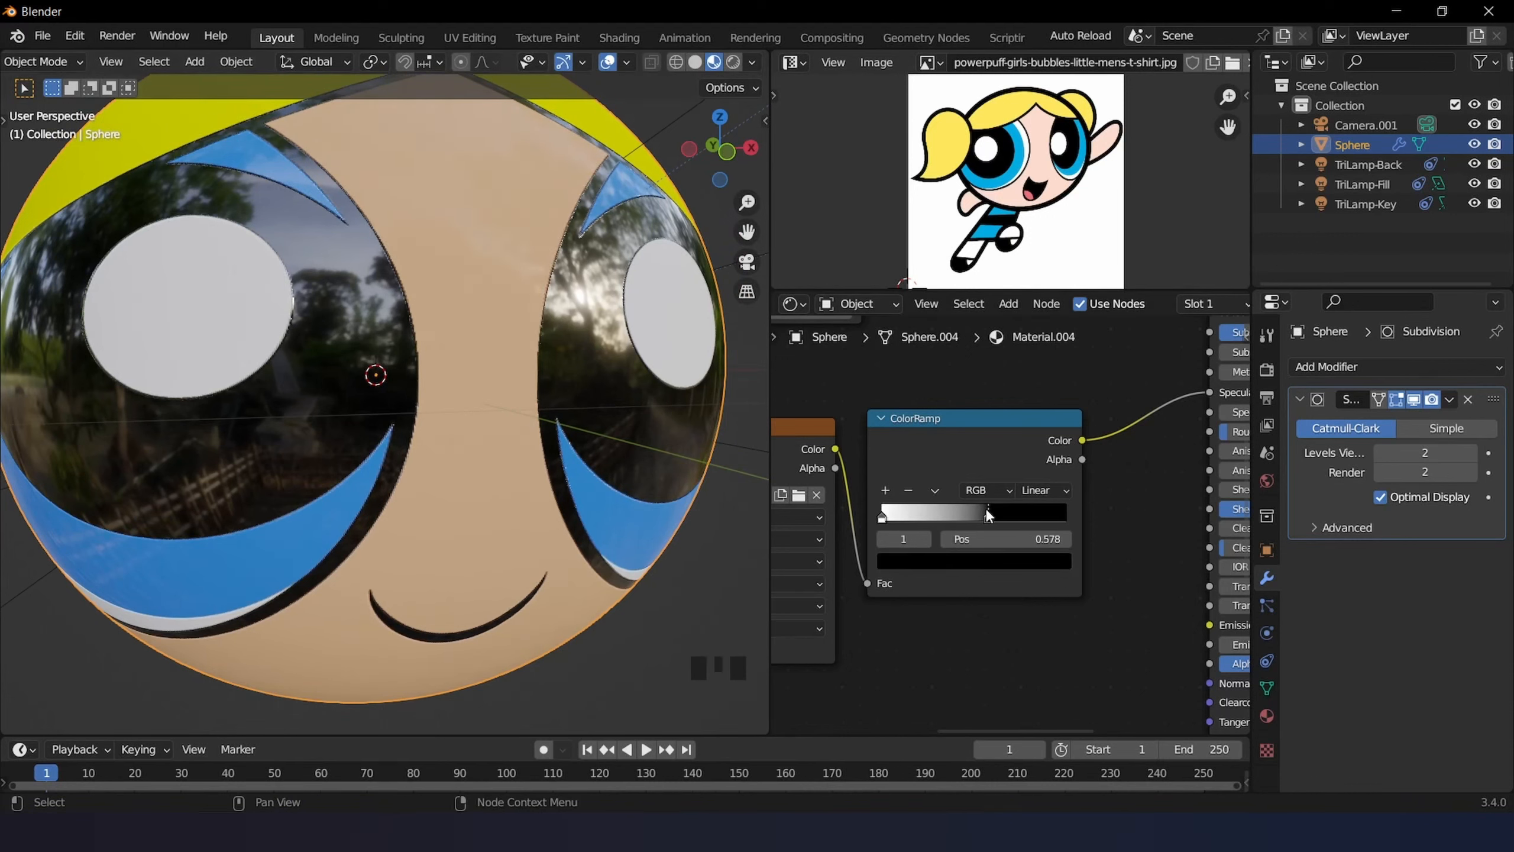
- Fine-tune the black stop of the ColorRamp feeding Specular to position 0.535, checking the face's reflections from several angles
{"action": "scroll", "coordinate": [514, 344], "scroll_direction": "down", "scroll_amount": 2}
{"action": "middle_click_drag", "start_coordinate": [515, 344], "coordinate": [575, 374]}
{"action": "left_click_drag", "start_coordinate": [986, 518], "coordinate": [979, 518]}
{"action": "scroll", "coordinate": [477, 352], "scroll_direction": "down", "scroll_amount": 2}
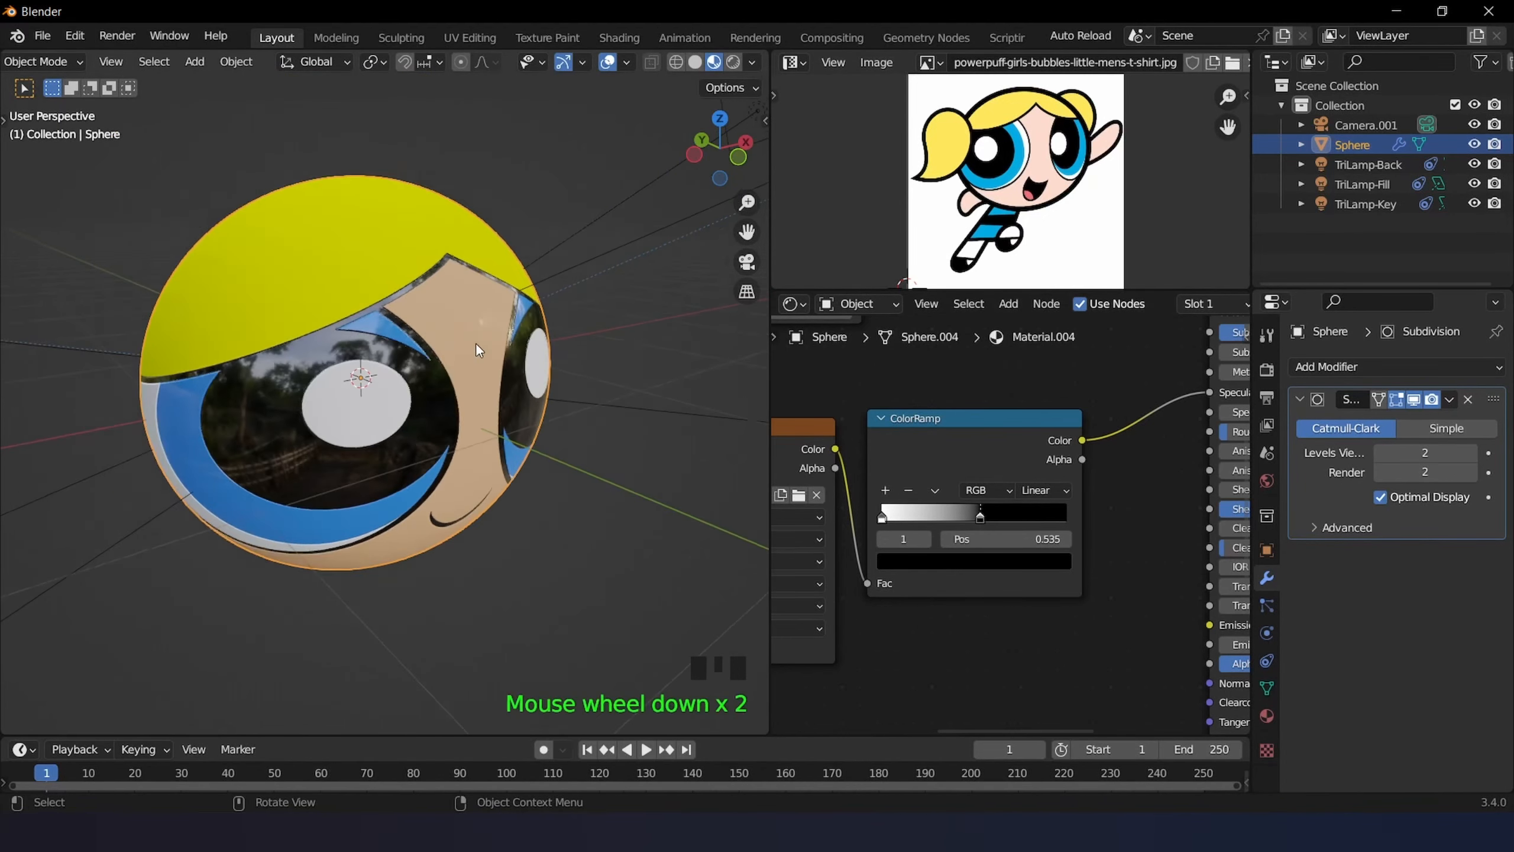
{"action": "middle_click_drag", "start_coordinate": [477, 349], "coordinate": [435, 287]}
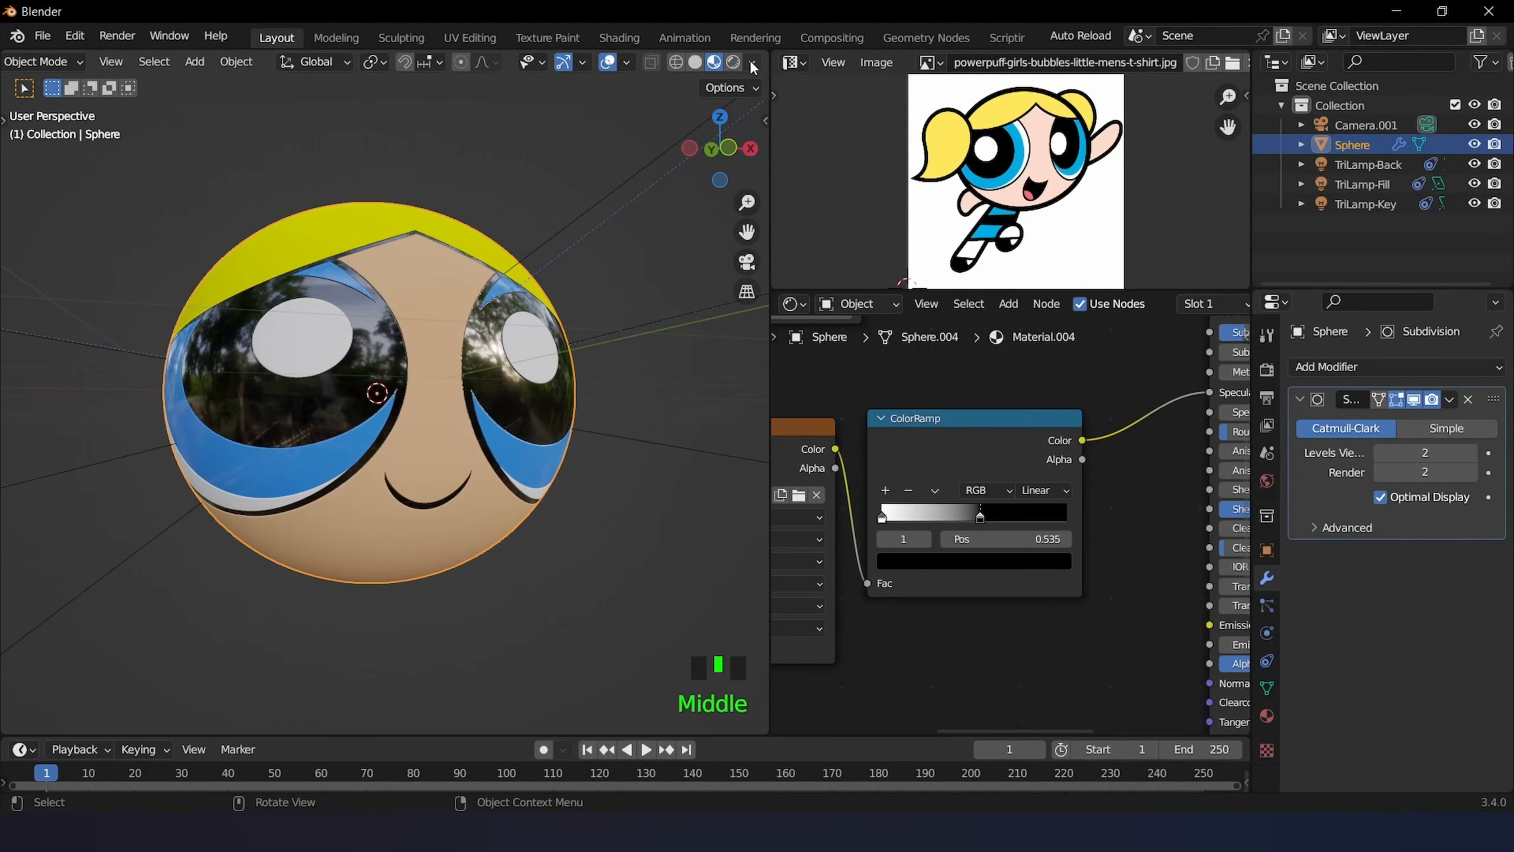
{"action": "middle_click_drag", "start_coordinate": [645, 240], "coordinate": [518, 354]}
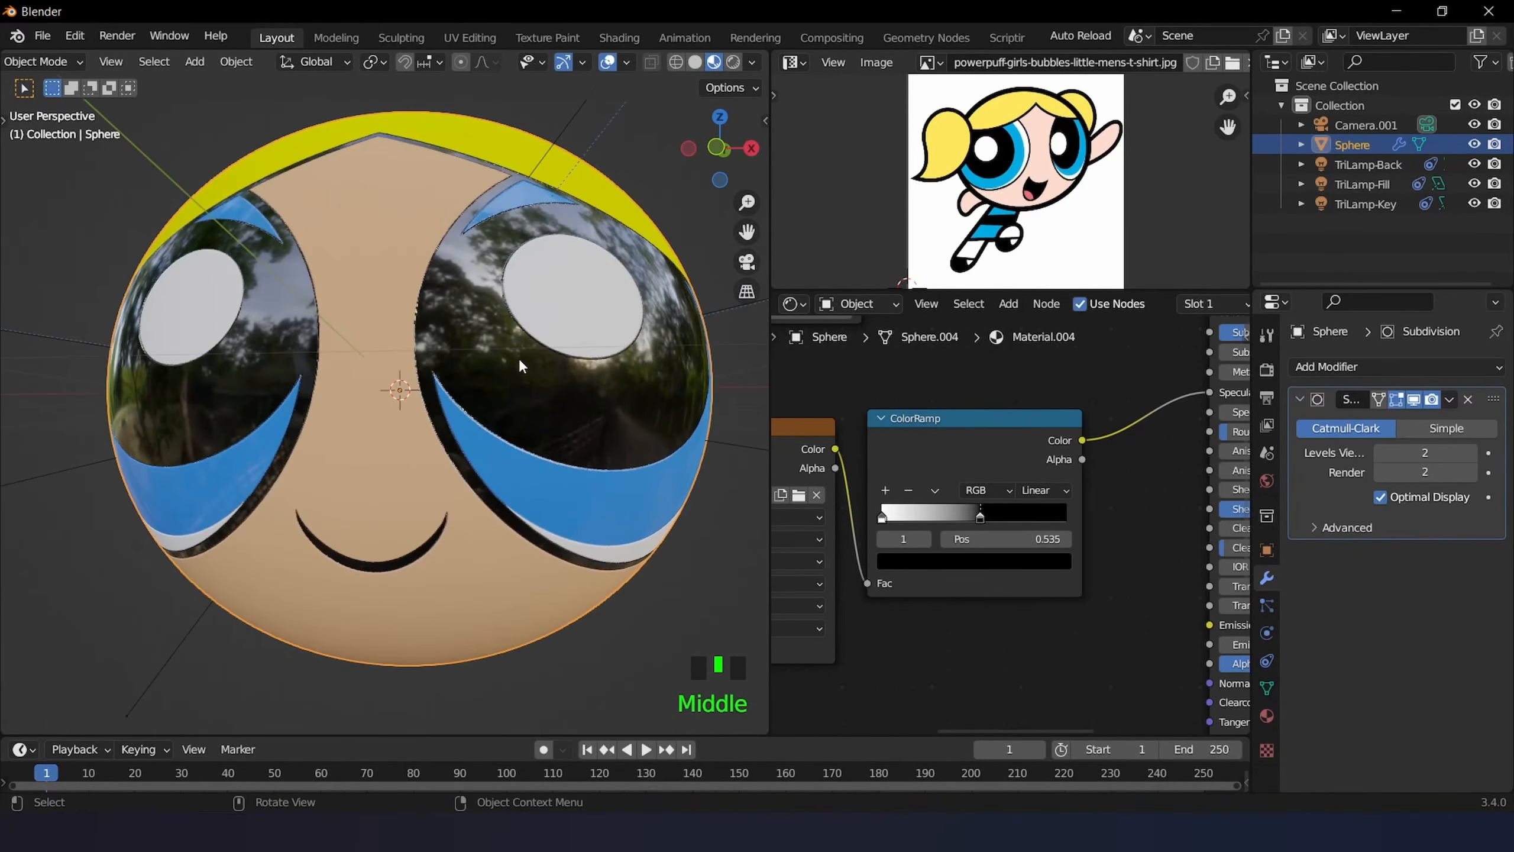
{"action": "scroll", "coordinate": [667, 381], "scroll_direction": "down", "scroll_amount": 3}
{"action": "scroll", "coordinate": [1076, 468], "scroll_direction": "down", "scroll_amount": 1}
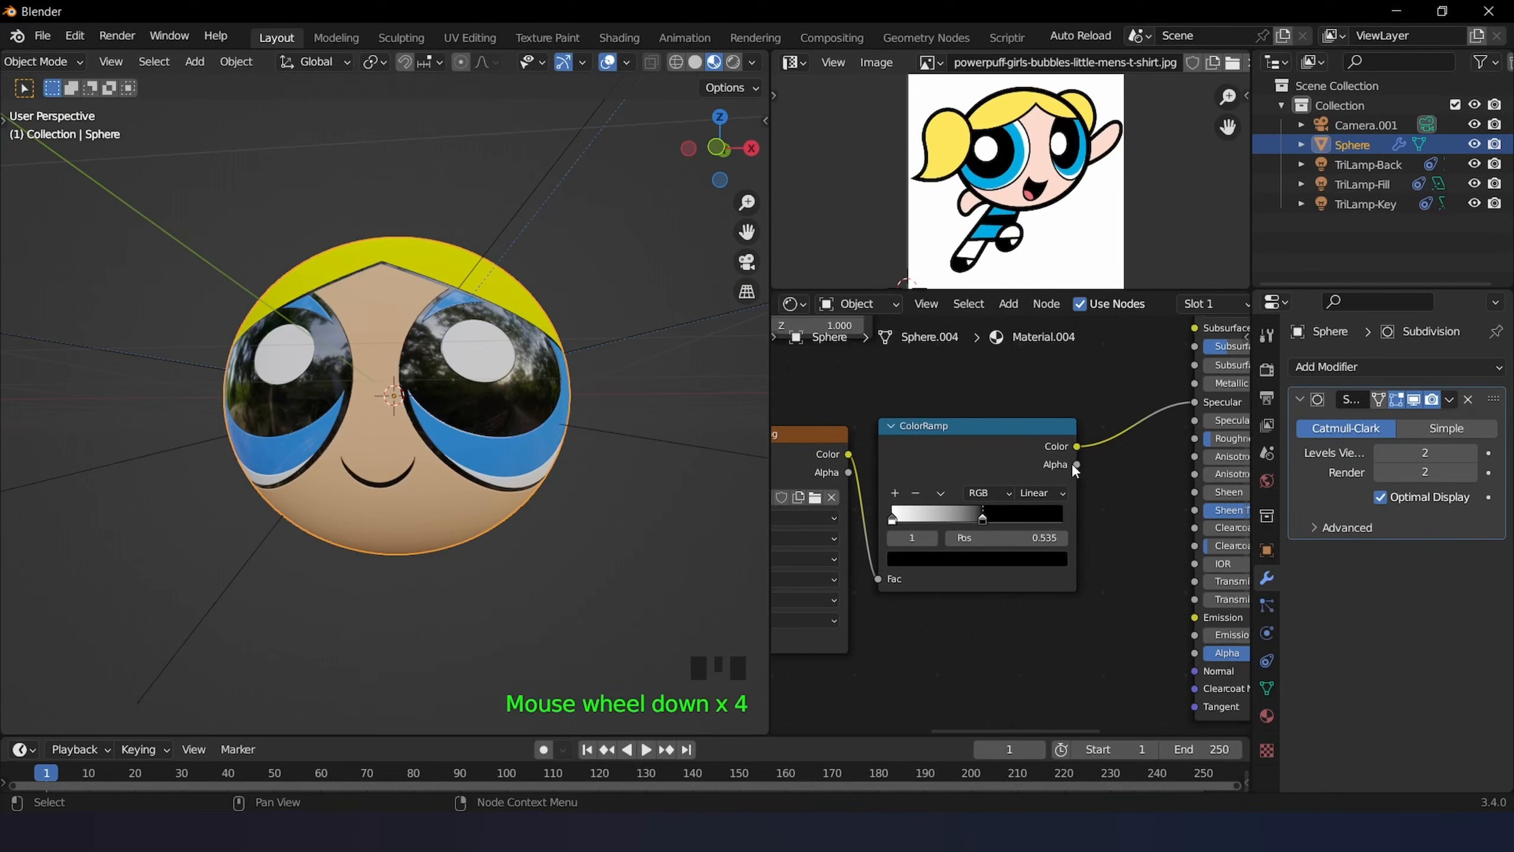
- Show the world properties and switch the node editor from the object material to the World shader
{"action": "left_click", "coordinate": [1267, 480]}
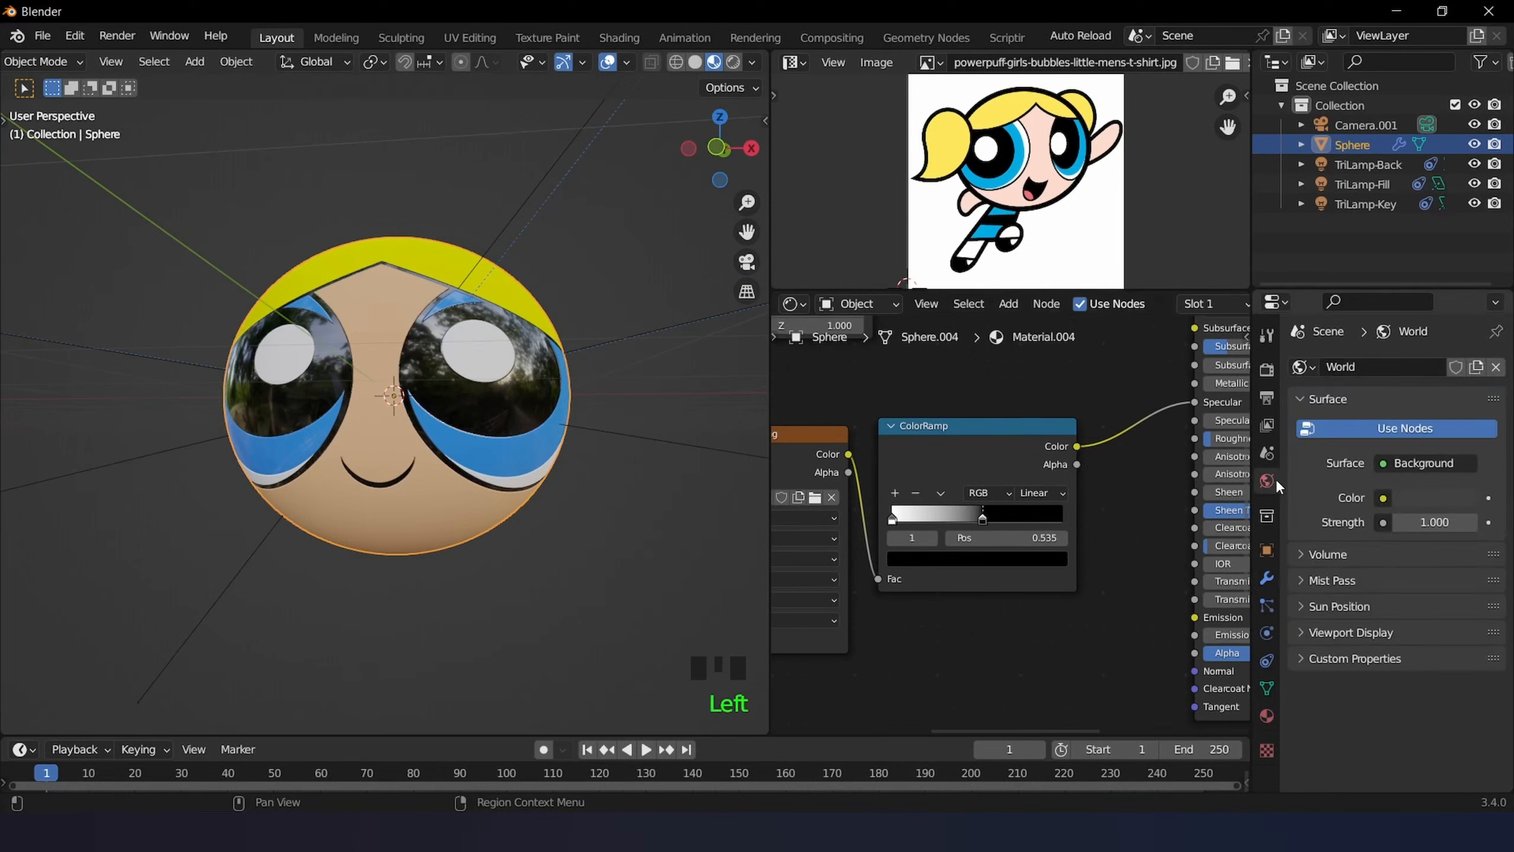
{"action": "scroll", "coordinate": [1024, 473], "scroll_direction": "down", "scroll_amount": 5}
{"action": "scroll", "coordinate": [940, 483], "scroll_direction": "down", "scroll_amount": 3}
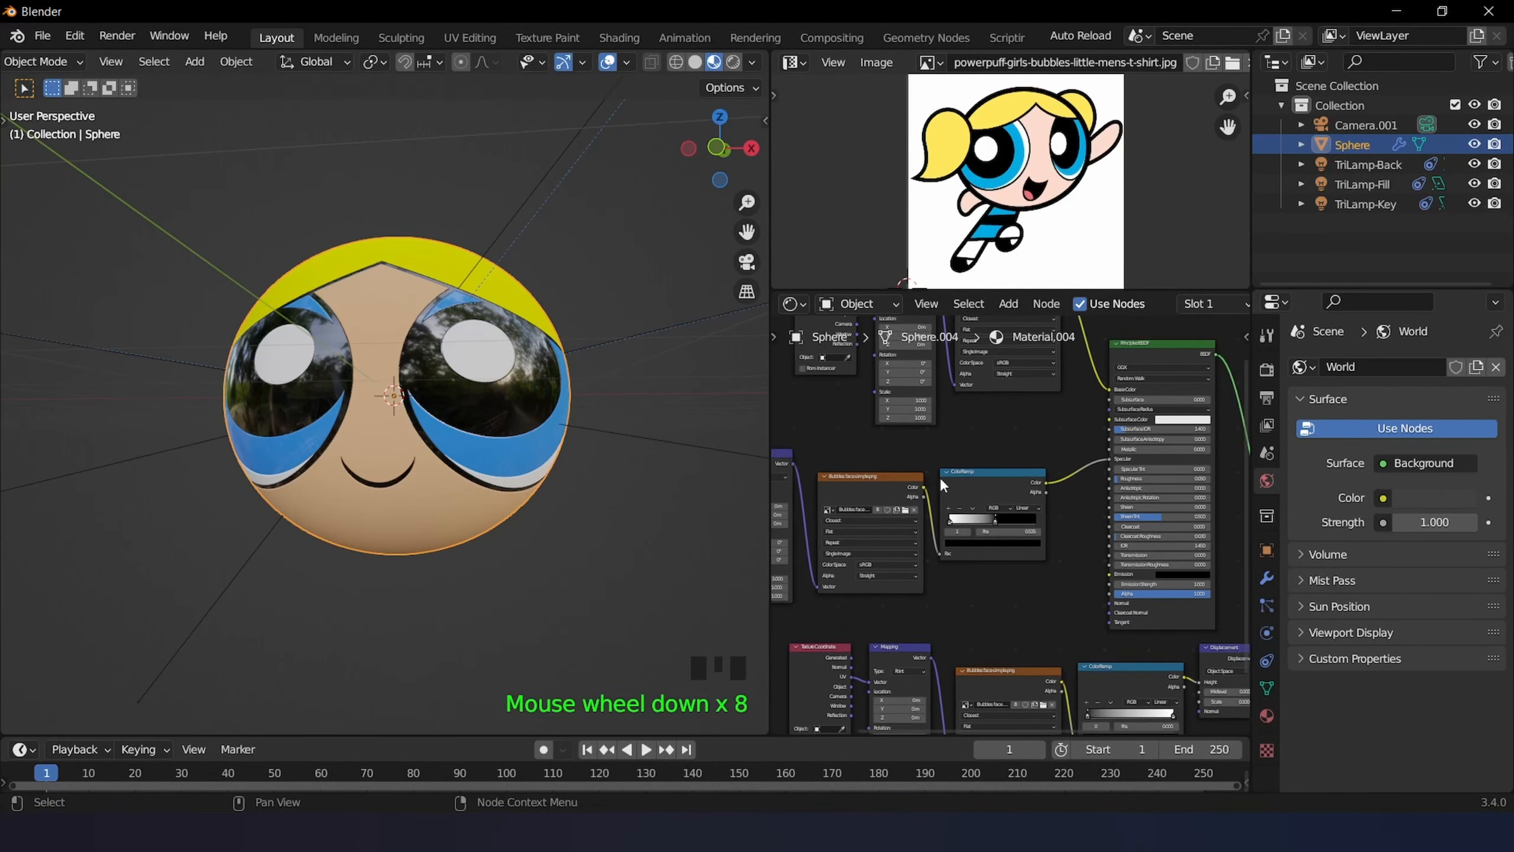
{"action": "left_click", "coordinate": [863, 298]}
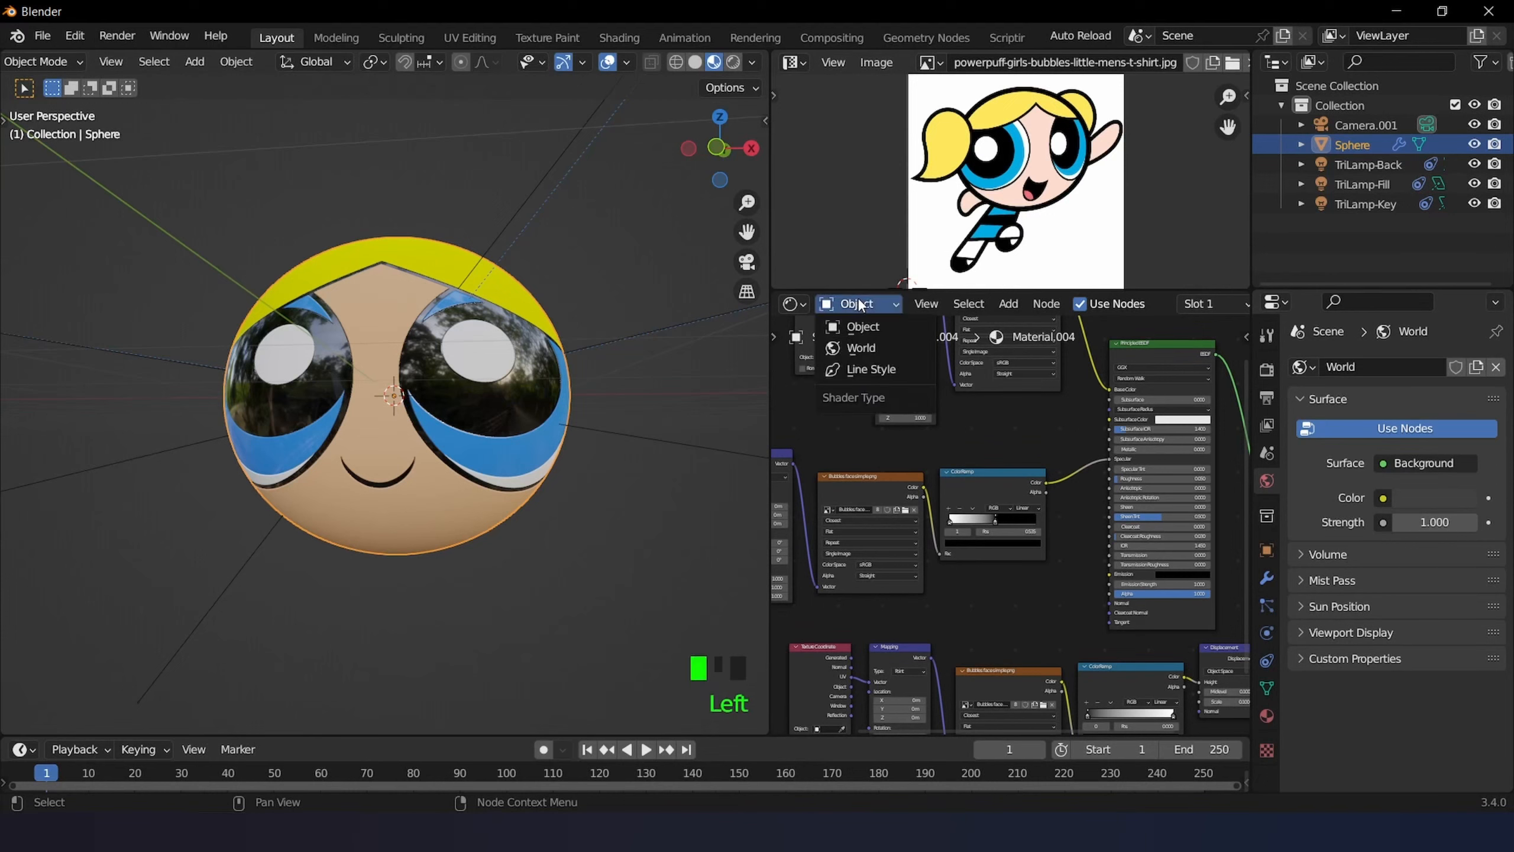
{"action": "left_click", "coordinate": [863, 346]}
{"action": "scroll", "coordinate": [901, 412], "scroll_direction": "down", "scroll_amount": 3}
{"action": "scroll", "coordinate": [941, 439], "scroll_direction": "down", "scroll_amount": 2}
{"action": "middle_click_drag", "start_coordinate": [970, 445], "coordinate": [855, 514]}
- Add an Environment Texture with Mapping and Texture Coordinate nodes to the world's Background node
{"action": "scroll", "coordinate": [855, 514], "scroll_direction": "up", "scroll_amount": 9}
{"action": "left_click", "coordinate": [1031, 408]}
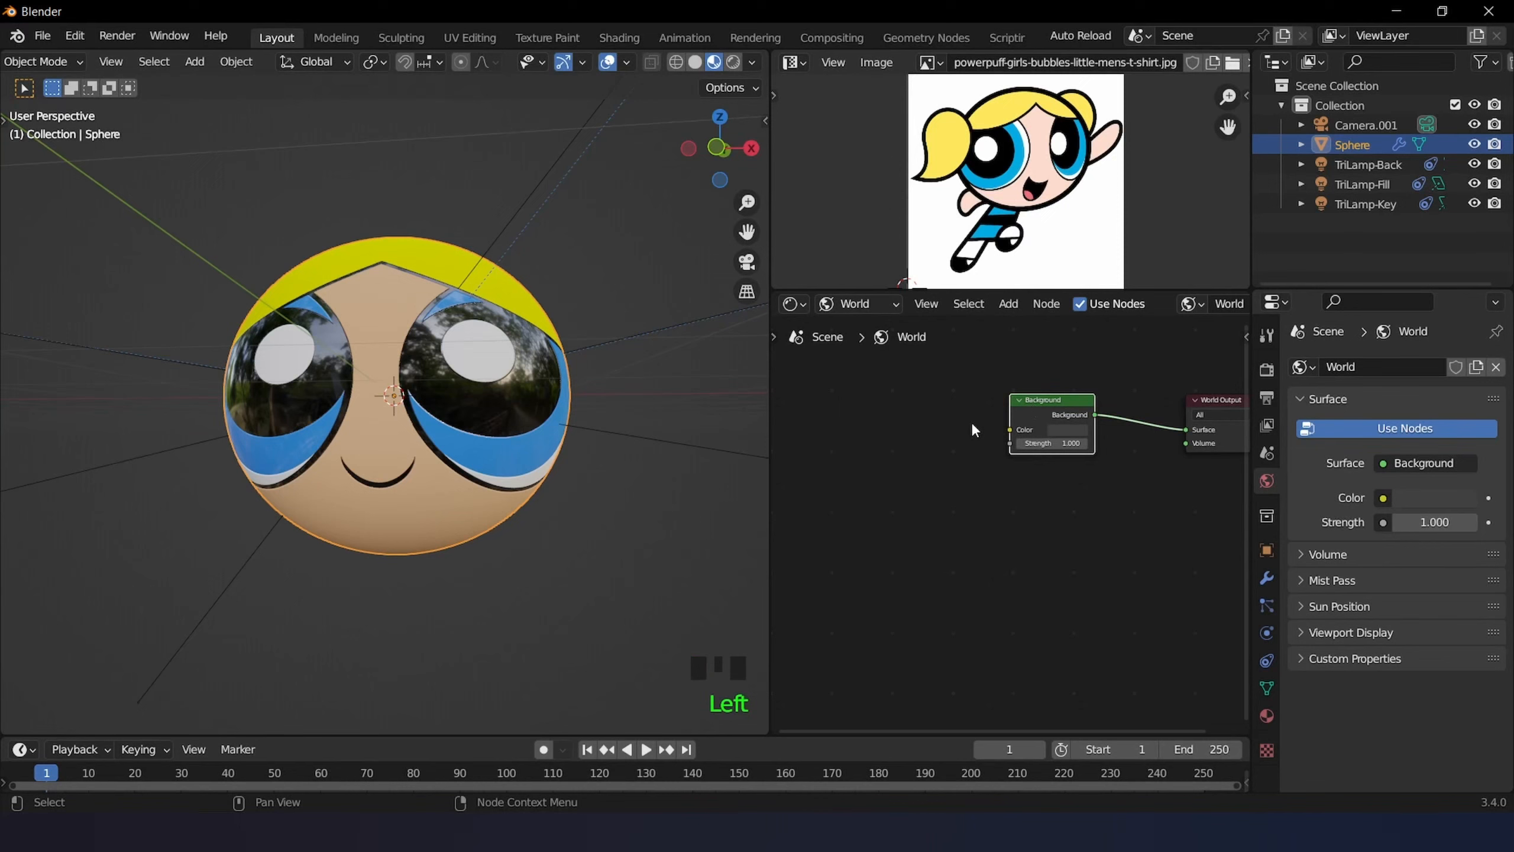
{"action": "key", "text": "ctrl+t"}
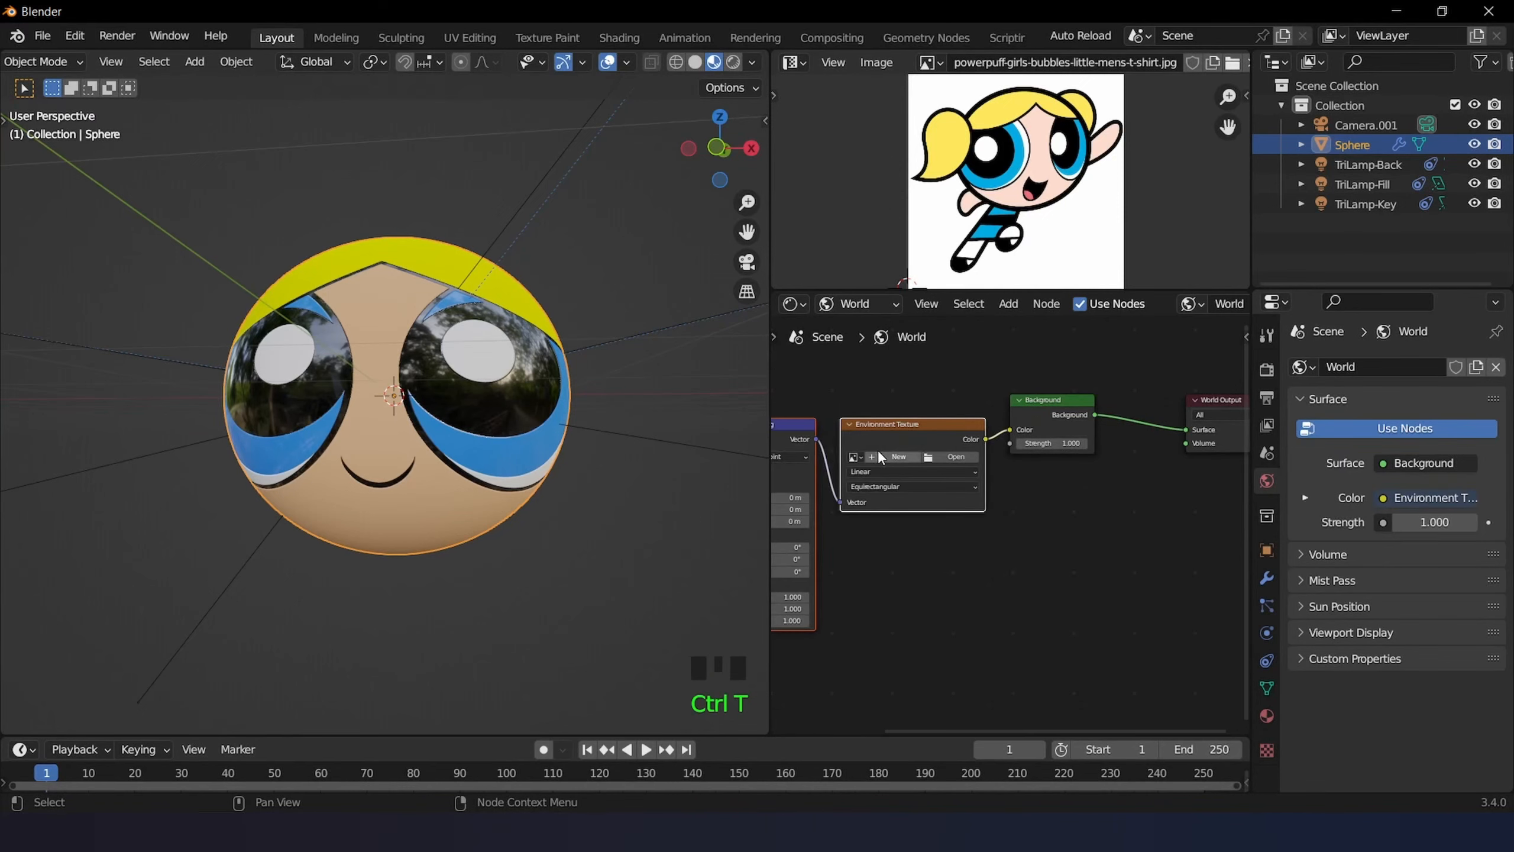
- Assign the ninomaru_teien_4k.exr image to the Environment Texture node
{"action": "scroll", "coordinate": [879, 468], "scroll_direction": "up", "scroll_amount": 2}
{"action": "middle_click_drag", "start_coordinate": [879, 468], "coordinate": [997, 541]}
{"action": "scroll", "coordinate": [1067, 562], "scroll_direction": "up", "scroll_amount": 5}
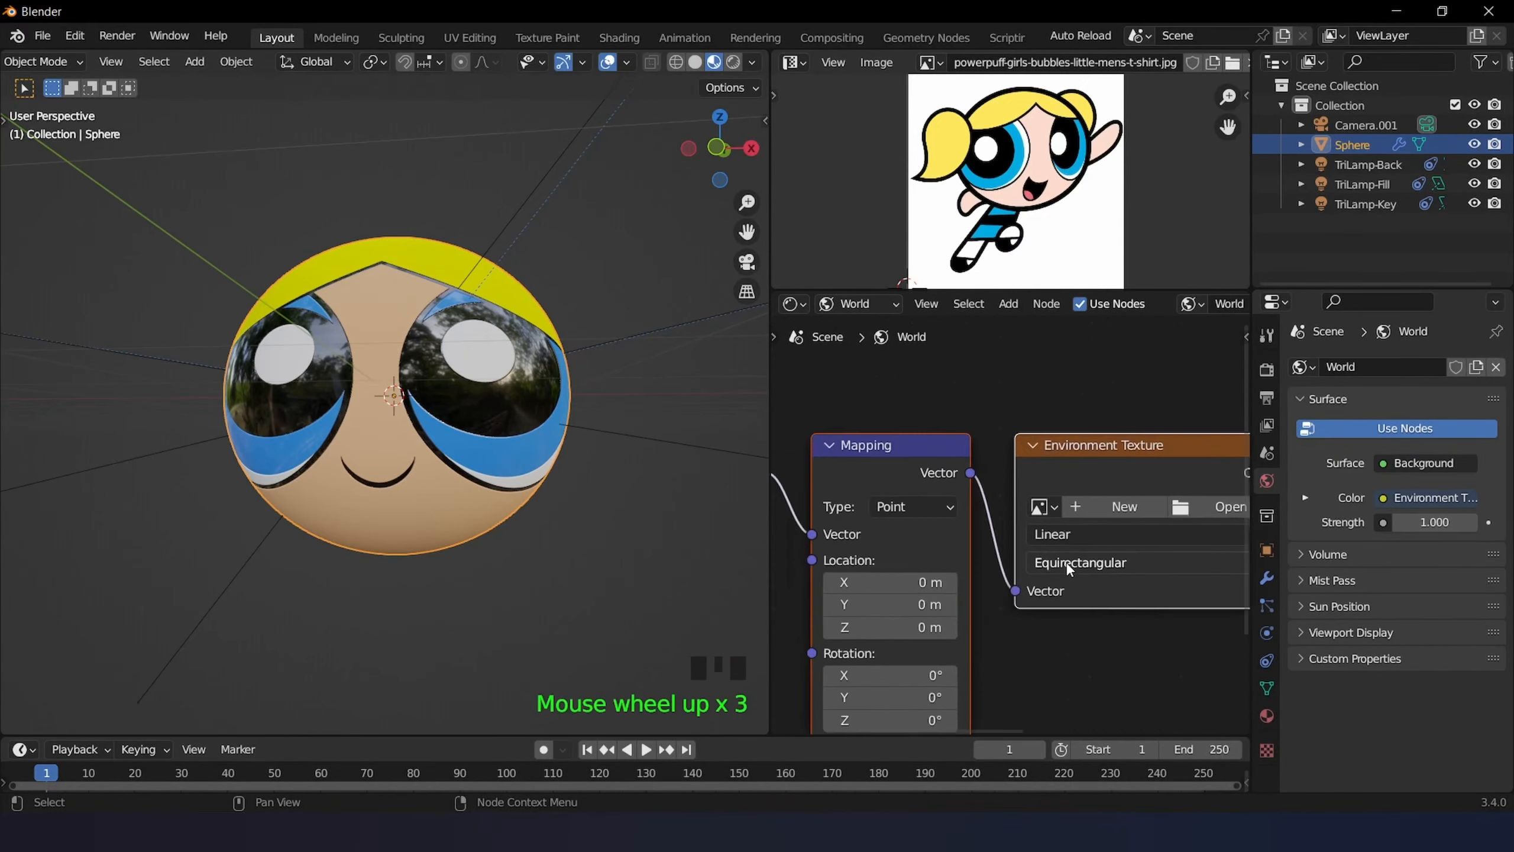
{"action": "left_click", "coordinate": [1044, 506]}
{"action": "left_click", "coordinate": [1104, 253]}
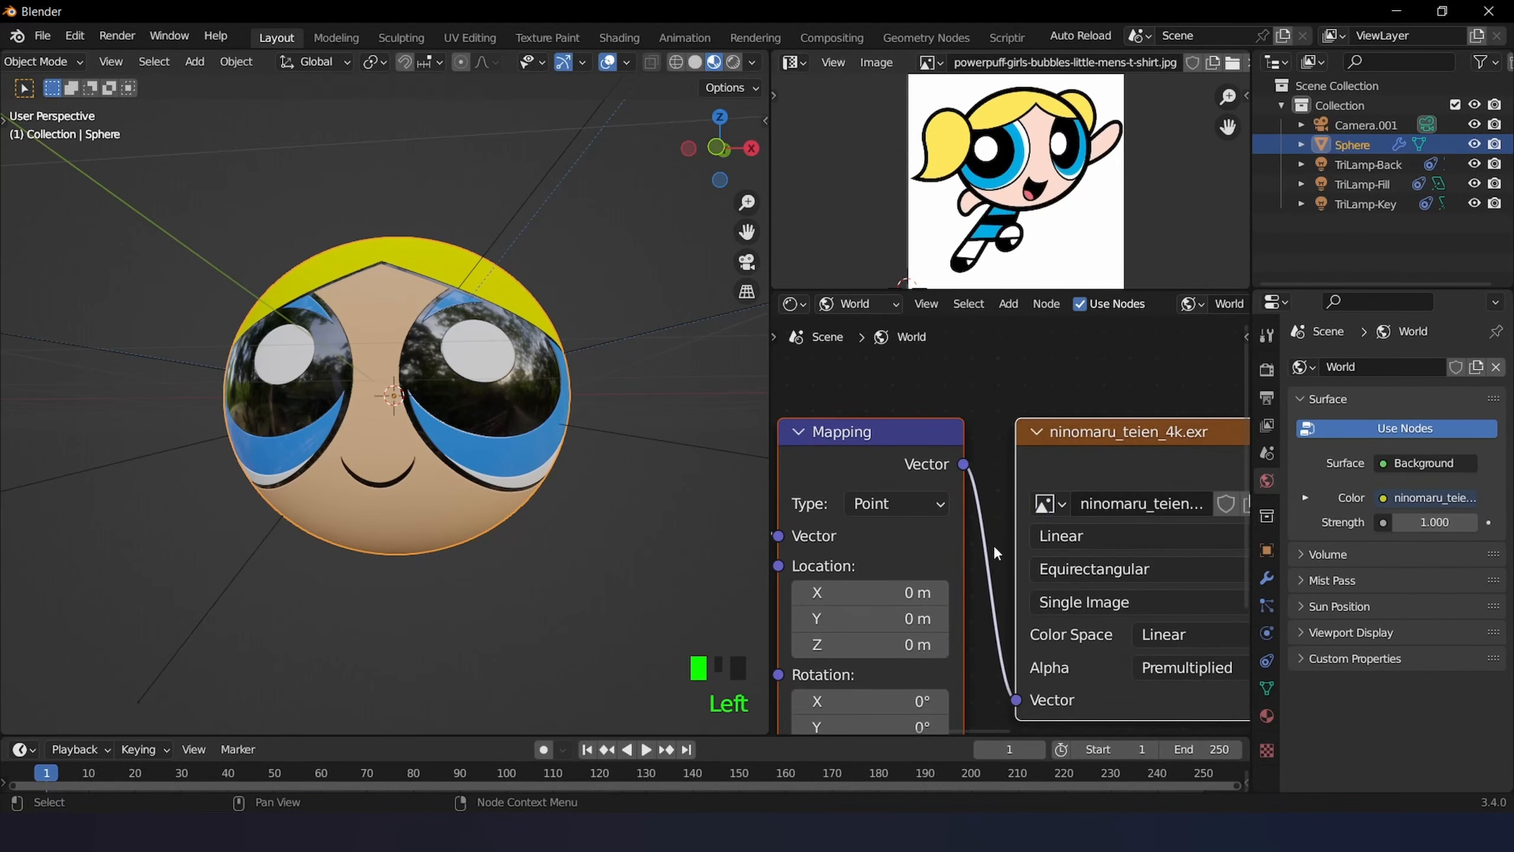
- Enable Scene Lights and Scene World in the viewport's material preview shading
{"action": "scroll", "coordinate": [1041, 530], "scroll_direction": "down", "scroll_amount": 7}
{"action": "middle_click_drag", "start_coordinate": [1034, 522], "coordinate": [1017, 494]}
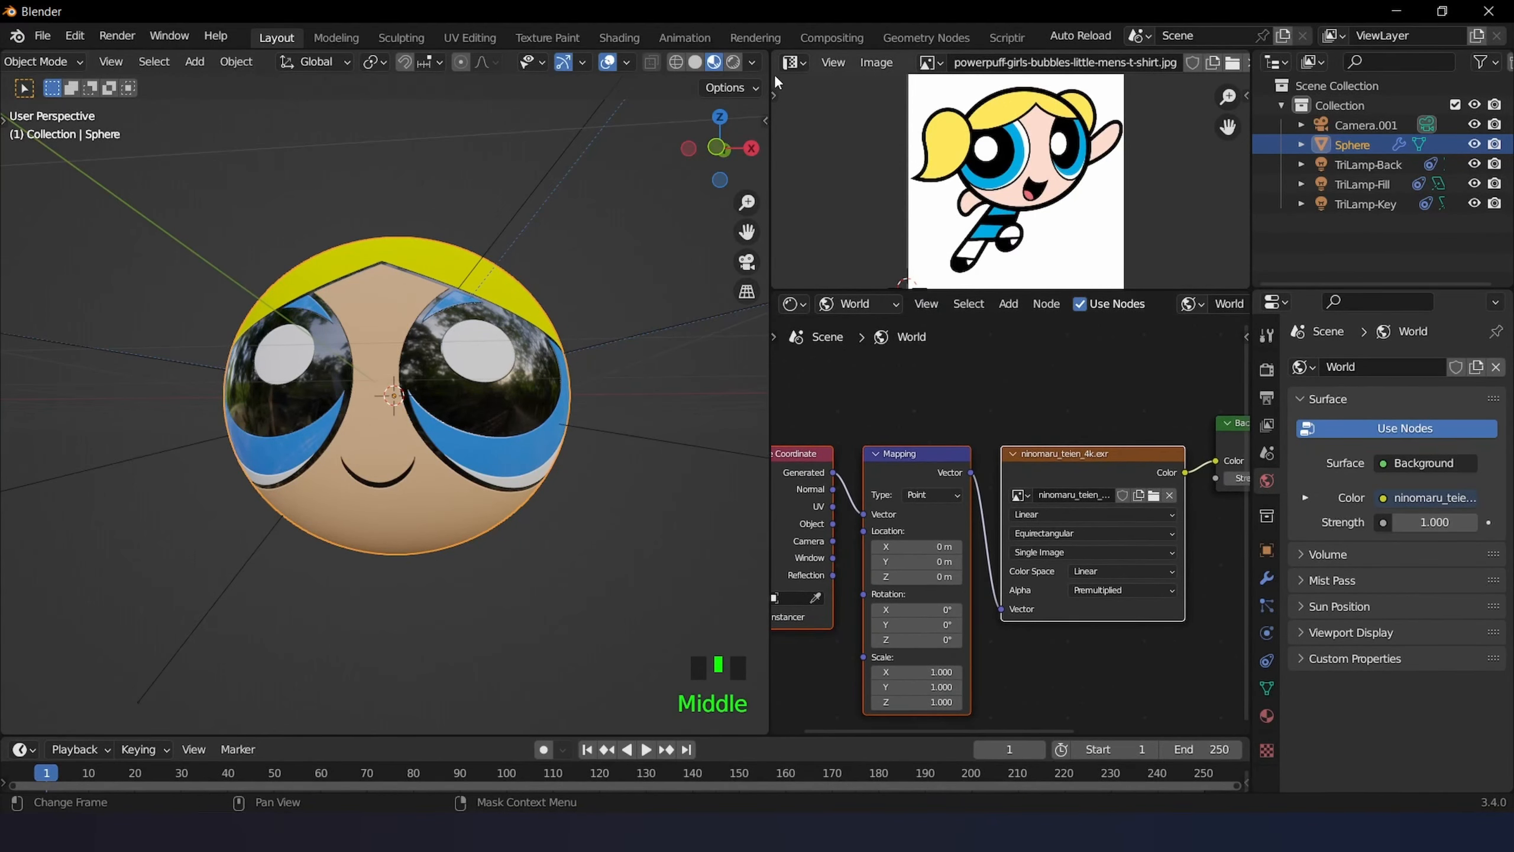
{"action": "left_click", "coordinate": [751, 62]}
{"action": "left_click", "coordinate": [640, 157]}
{"action": "left_click", "coordinate": [637, 176]}
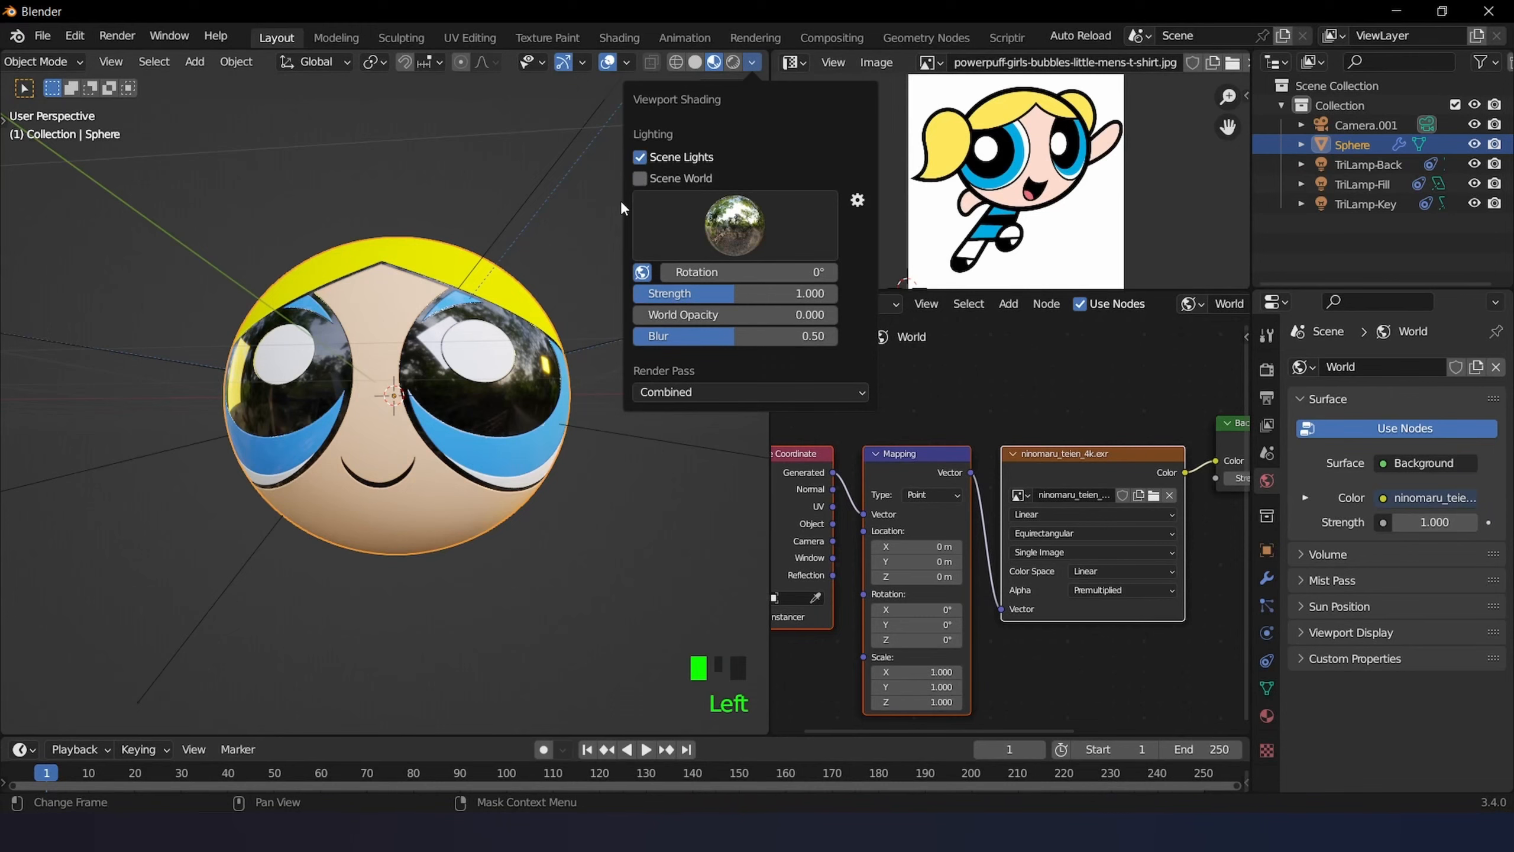
{"action": "scroll", "coordinate": [458, 365], "scroll_direction": "up", "scroll_amount": 3}
{"action": "scroll", "coordinate": [458, 365], "scroll_direction": "down", "scroll_amount": 1}
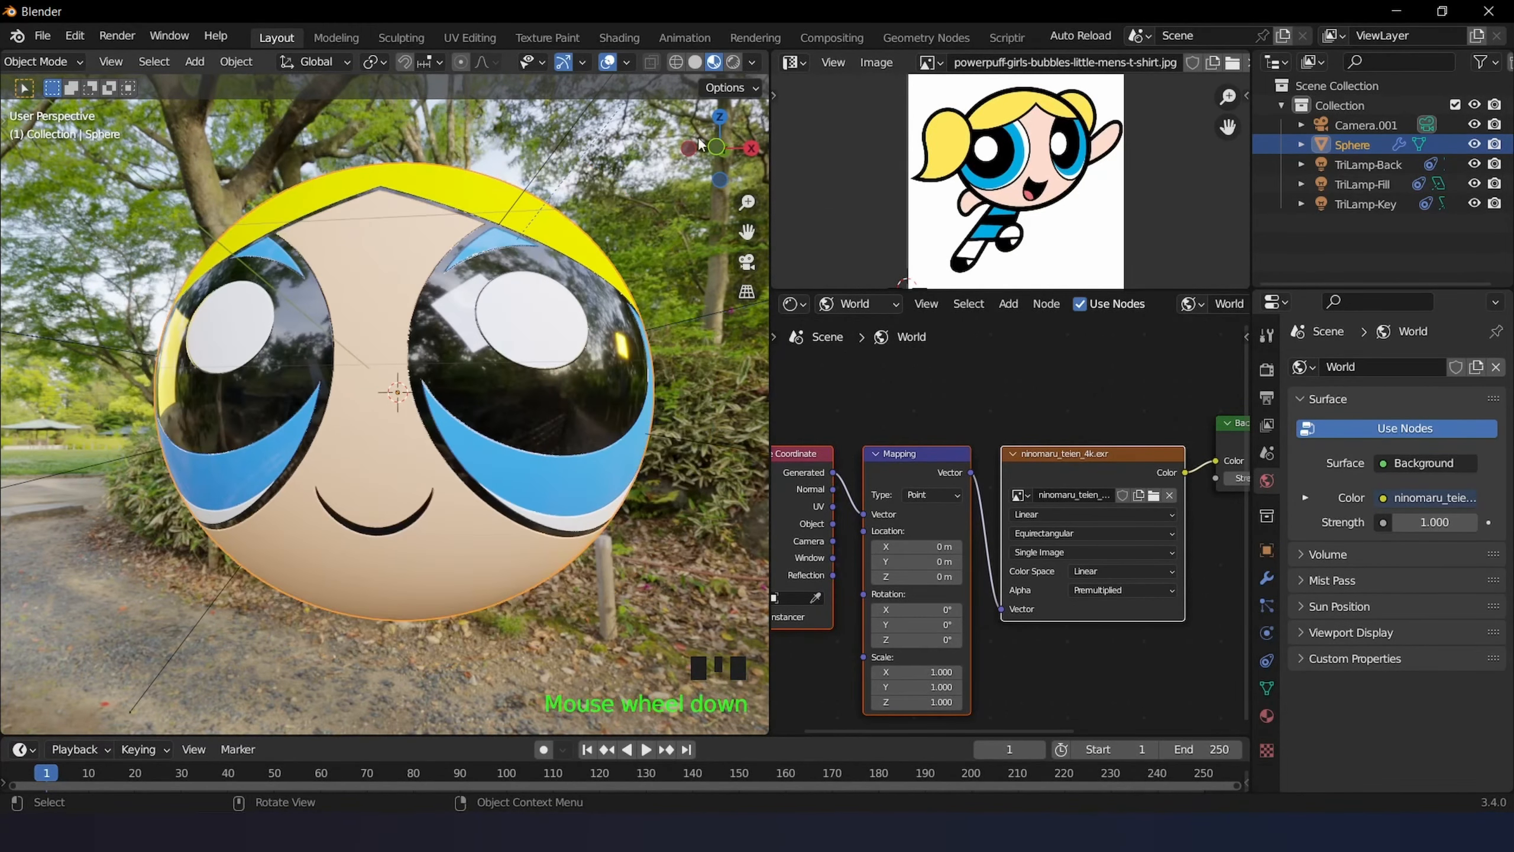
- Switch the viewport to rendered shading and enable Transparent in the render's Film settings
{"action": "left_click", "coordinate": [733, 62]}
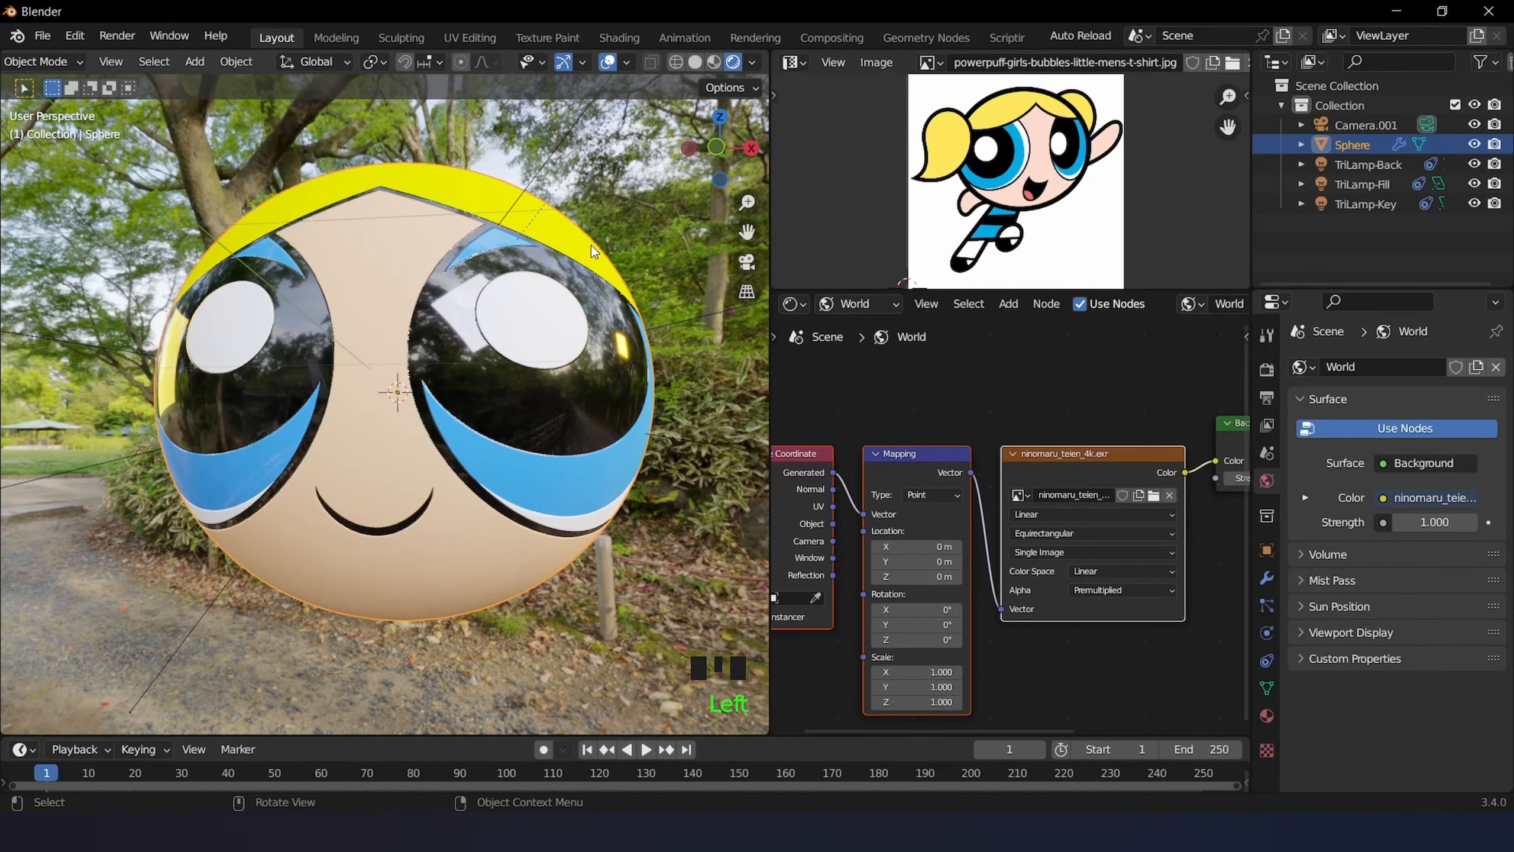
{"action": "left_click", "coordinate": [1267, 370]}
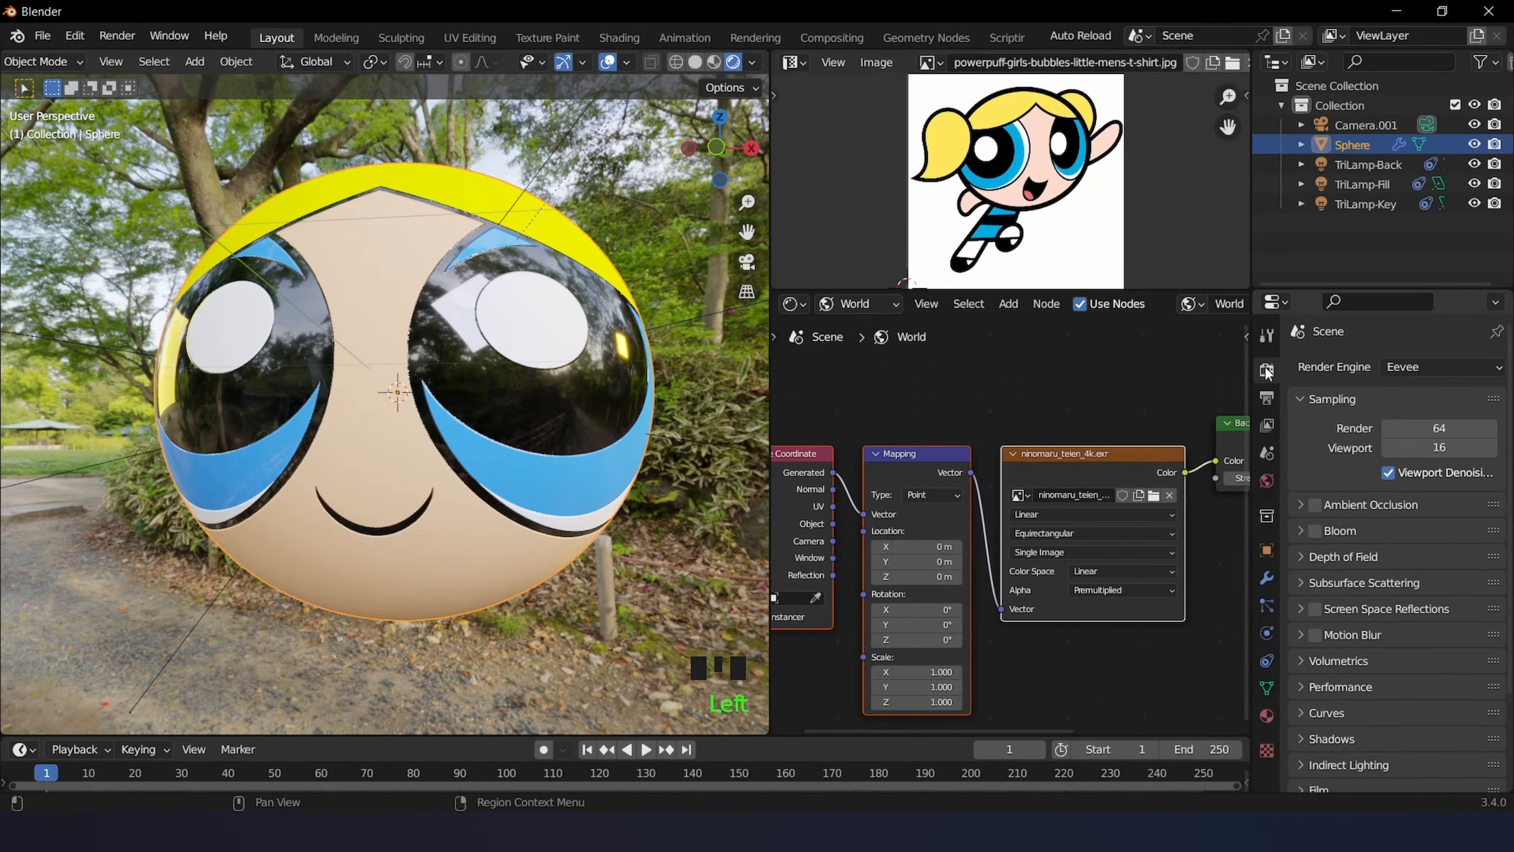
{"action": "scroll", "coordinate": [1316, 692], "scroll_direction": "down", "scroll_amount": 2}
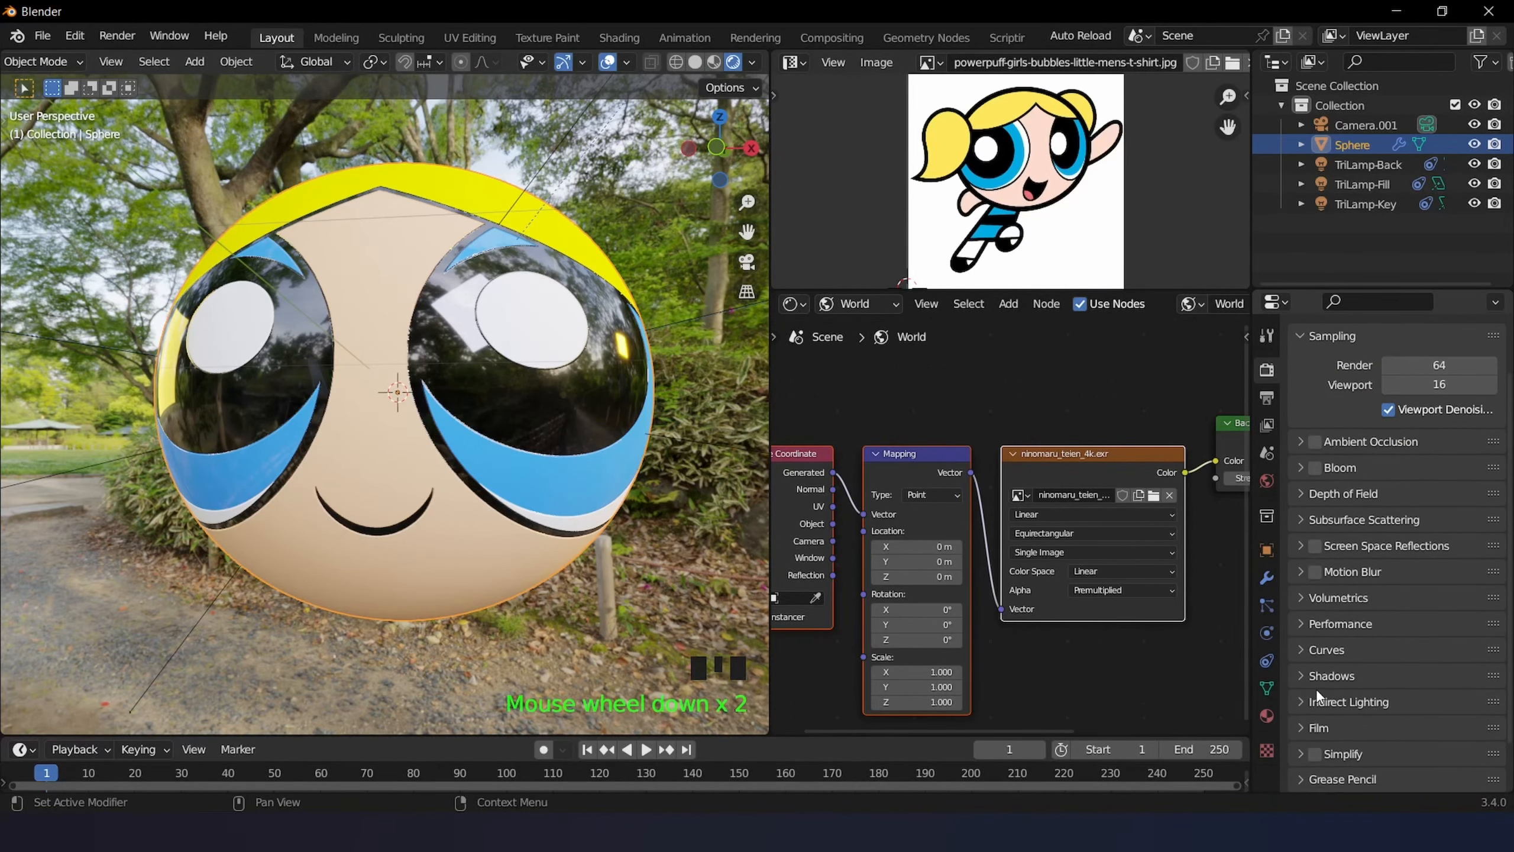
{"action": "left_click", "coordinate": [1296, 725]}
{"action": "scroll", "coordinate": [1300, 722], "scroll_direction": "down", "scroll_amount": 2}
{"action": "left_click", "coordinate": [1380, 652]}
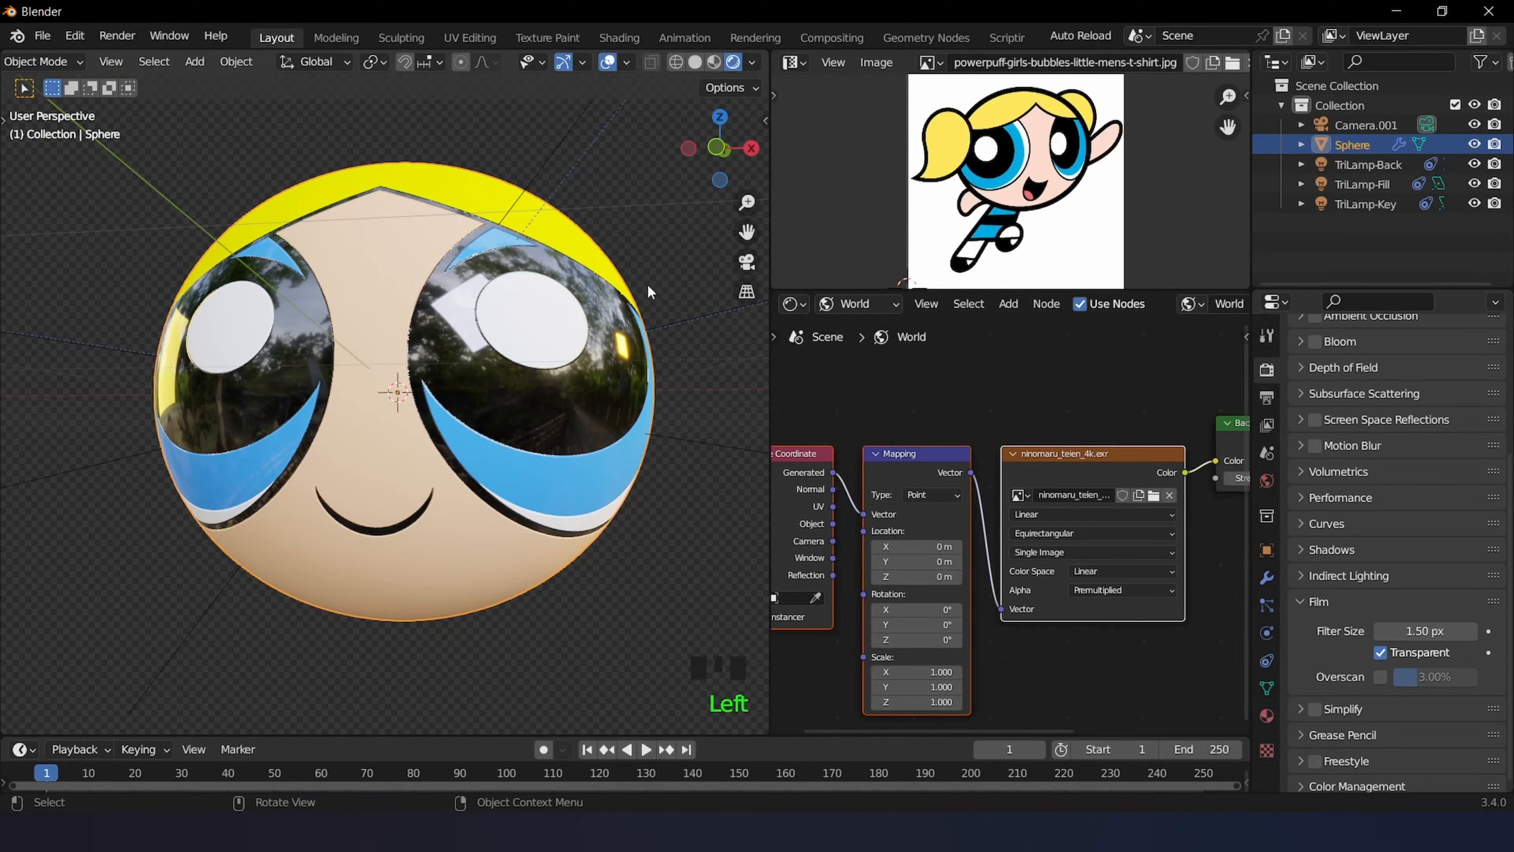
- View the head from the front and turn off the viewport overlays
{"action": "left_click", "coordinate": [1267, 716]}
{"action": "key", "text": "KP_1"}
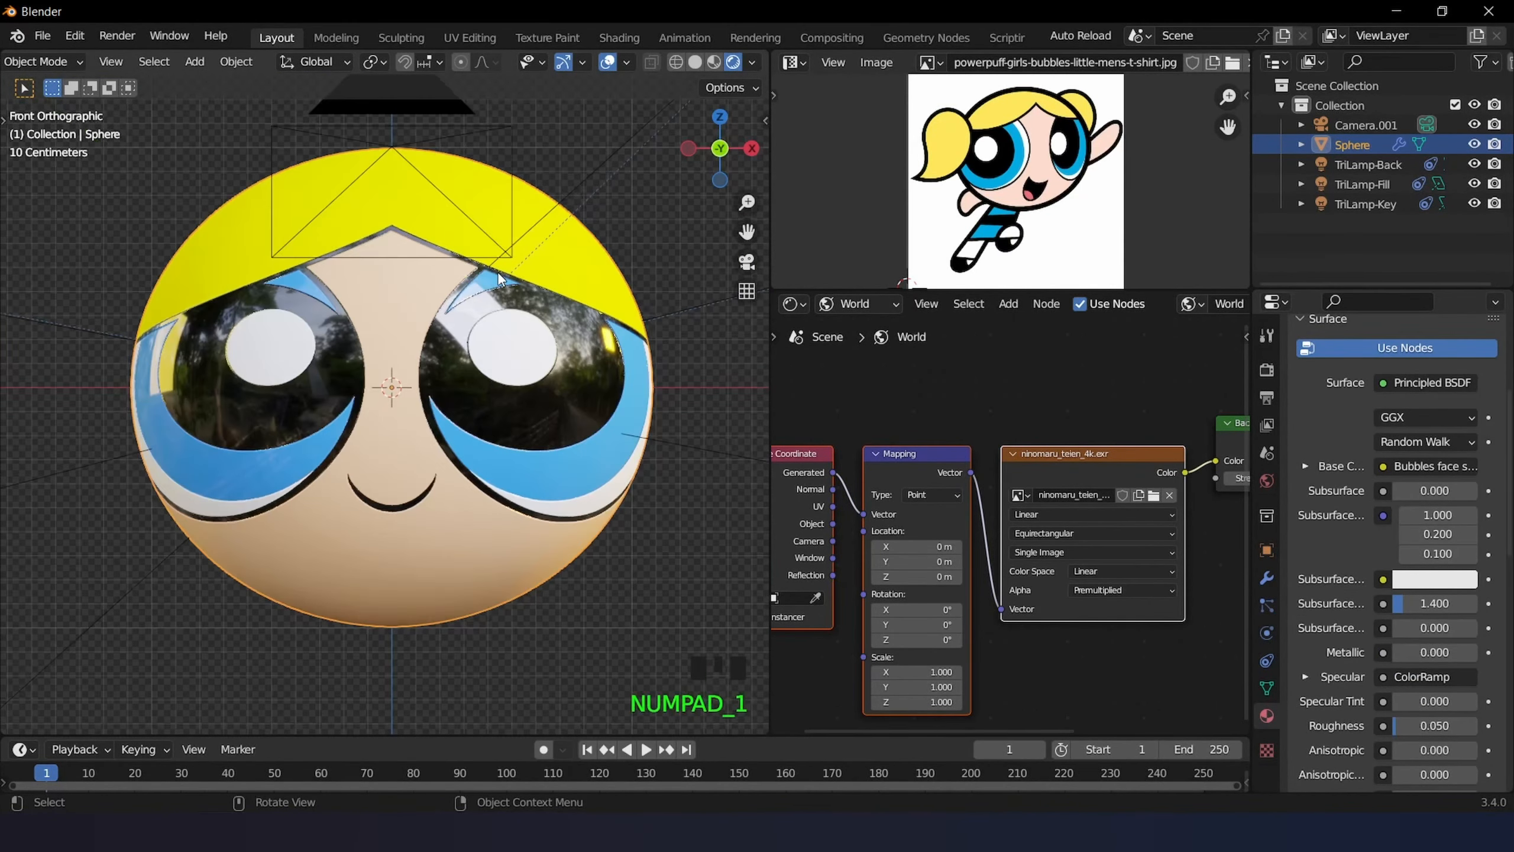
{"action": "mouse_move", "coordinate": [498, 276]}
{"action": "middle_mouse_down"}
{"action": "mouse_move", "coordinate": [471, 293]}
{"action": "mouse_move", "coordinate": [495, 298]}
{"action": "middle_mouse_up"}
{"action": "left_click", "coordinate": [607, 62]}
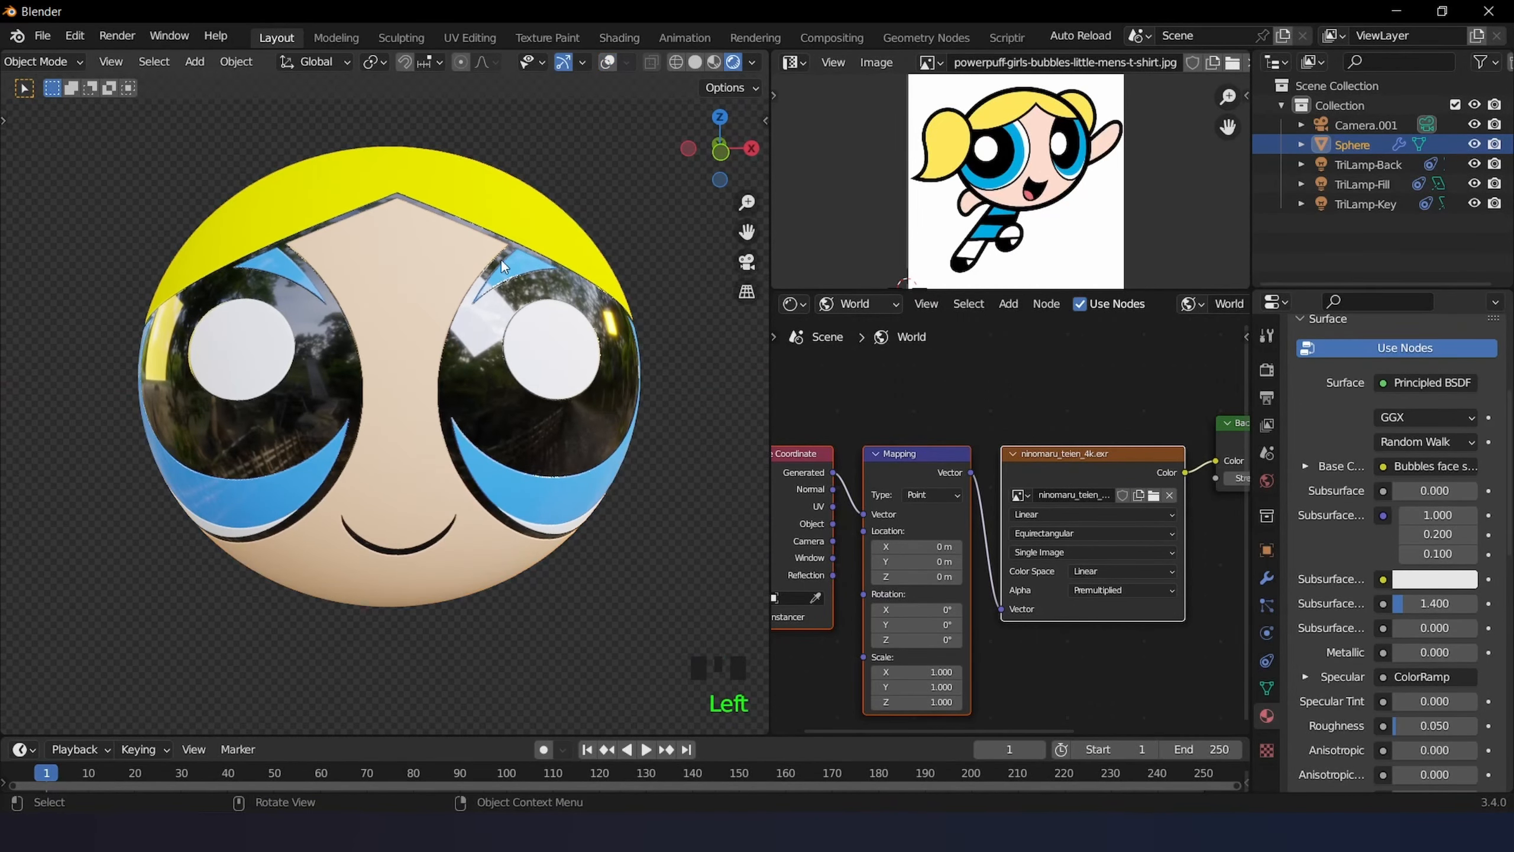
{"action": "left_click", "coordinate": [752, 63]}
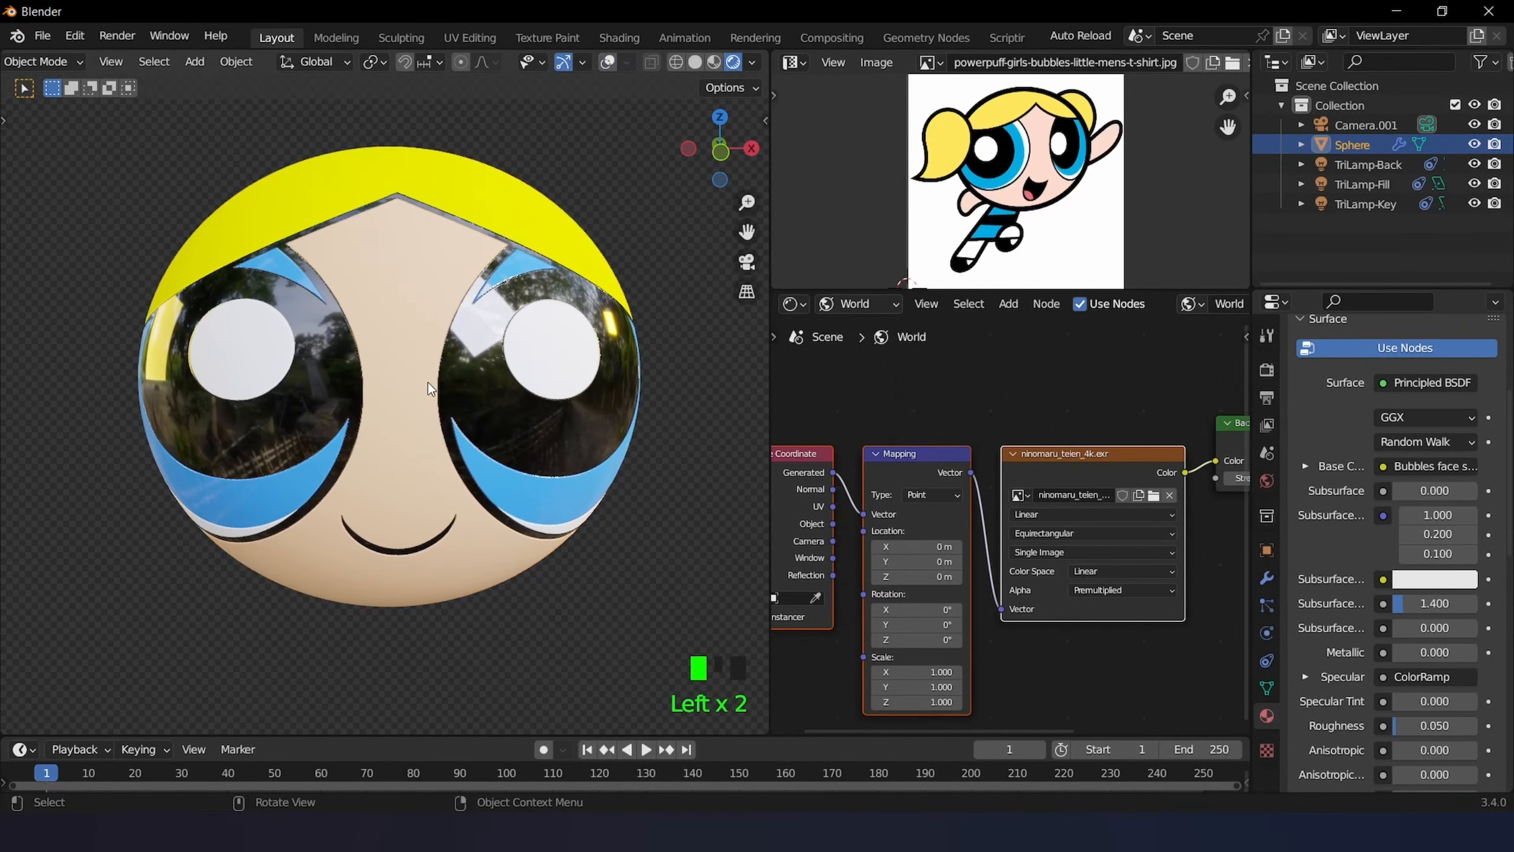
- Set the world background's strength to 0.2 and check the head's lighting
{"action": "left_click", "coordinate": [1267, 480]}
{"action": "left_click", "coordinate": [1420, 522]}
{"action": "key", "text": "BackSpace"}
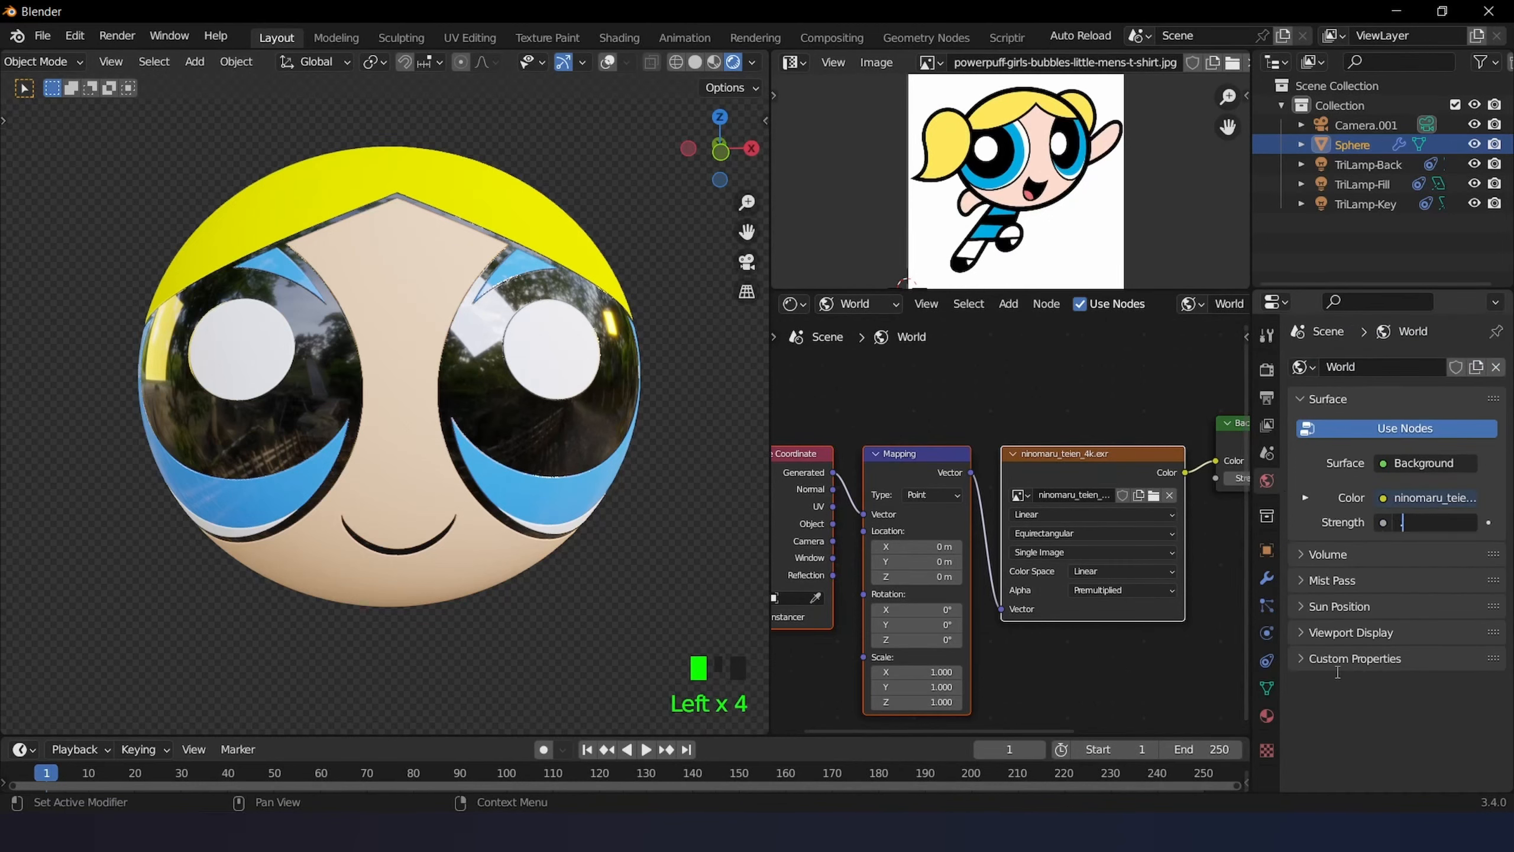
{"action": "key", "text": "Return"}
{"action": "middle_click_drag", "start_coordinate": [603, 449], "coordinate": [619, 410]}
{"action": "middle_click_drag", "start_coordinate": [666, 415], "coordinate": [470, 334]}
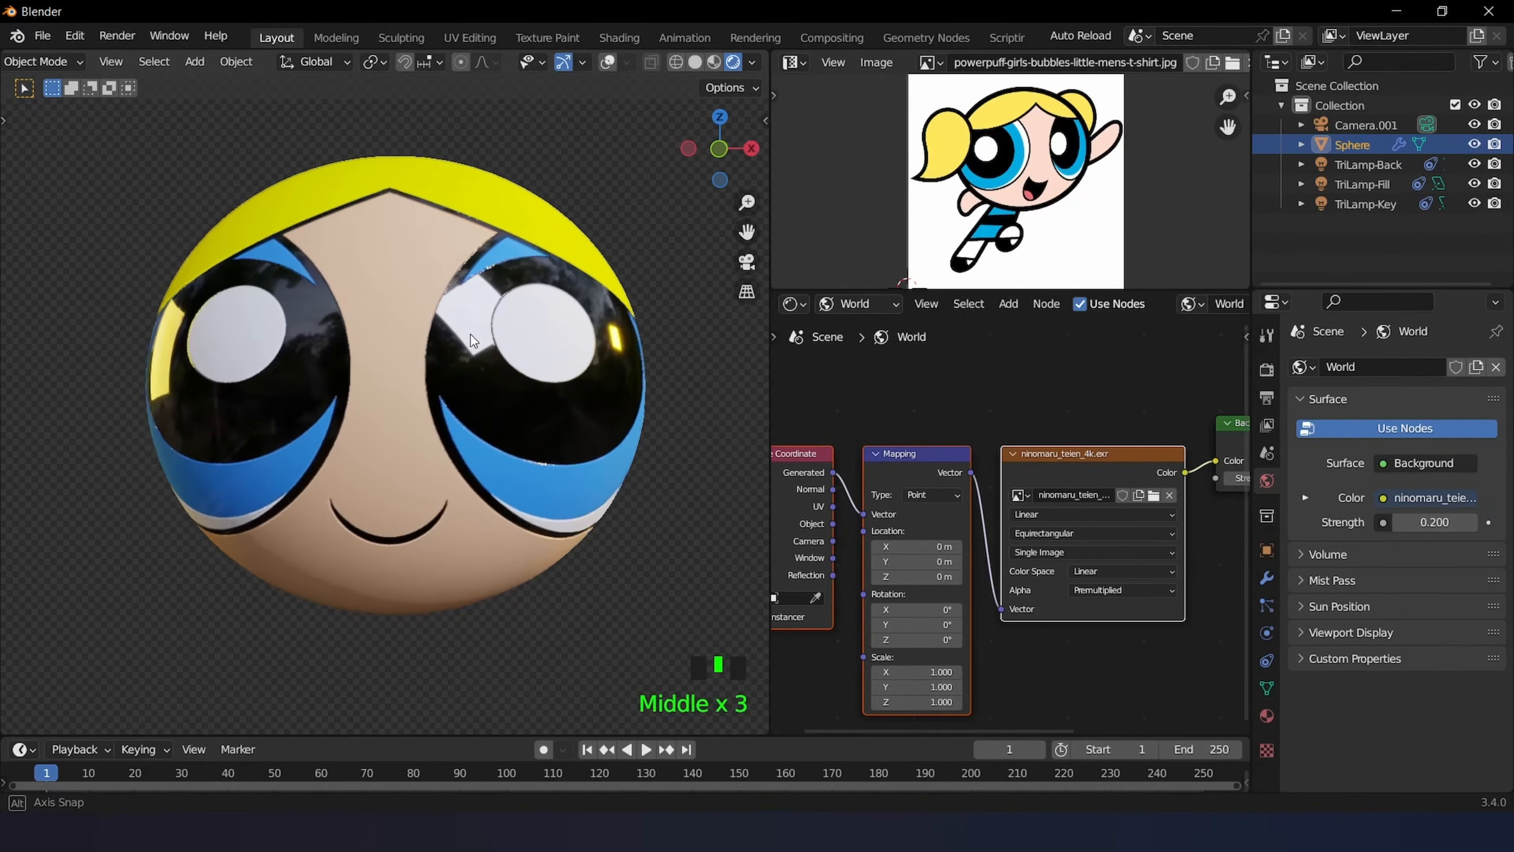
- Look through the scene camera and centre the head in an enlarged camera view
{"action": "key", "text": "KP_0"}
{"action": "scroll", "coordinate": [477, 298], "scroll_direction": "up", "scroll_amount": 4}
{"action": "scroll", "coordinate": [476, 298], "scroll_direction": "up", "scroll_amount": 3}
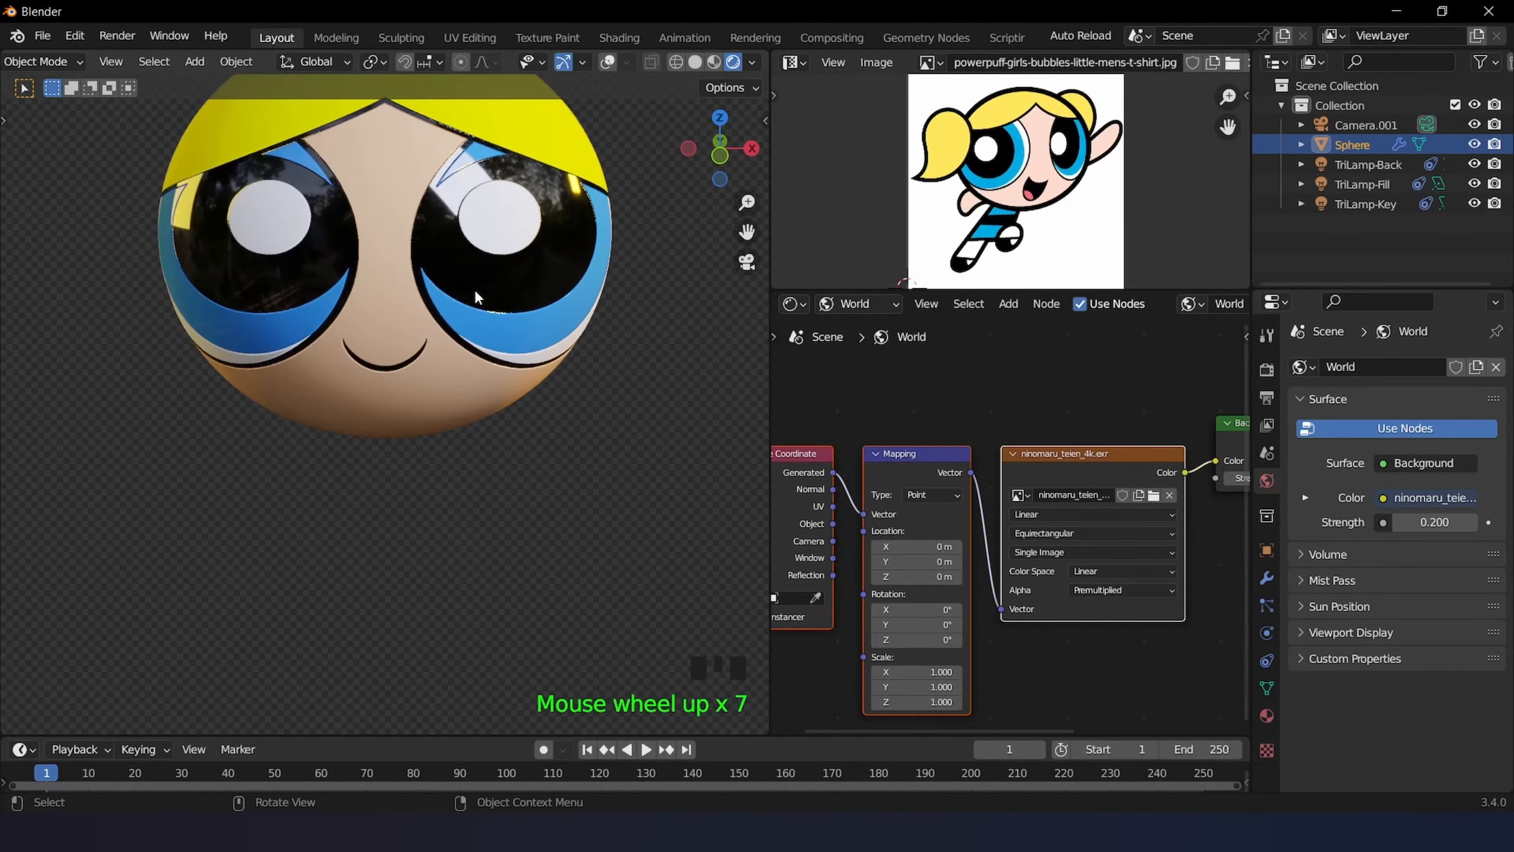
{"action": "middle_click_drag", "start_coordinate": [483, 285], "coordinate": [507, 429], "text": "shift"}
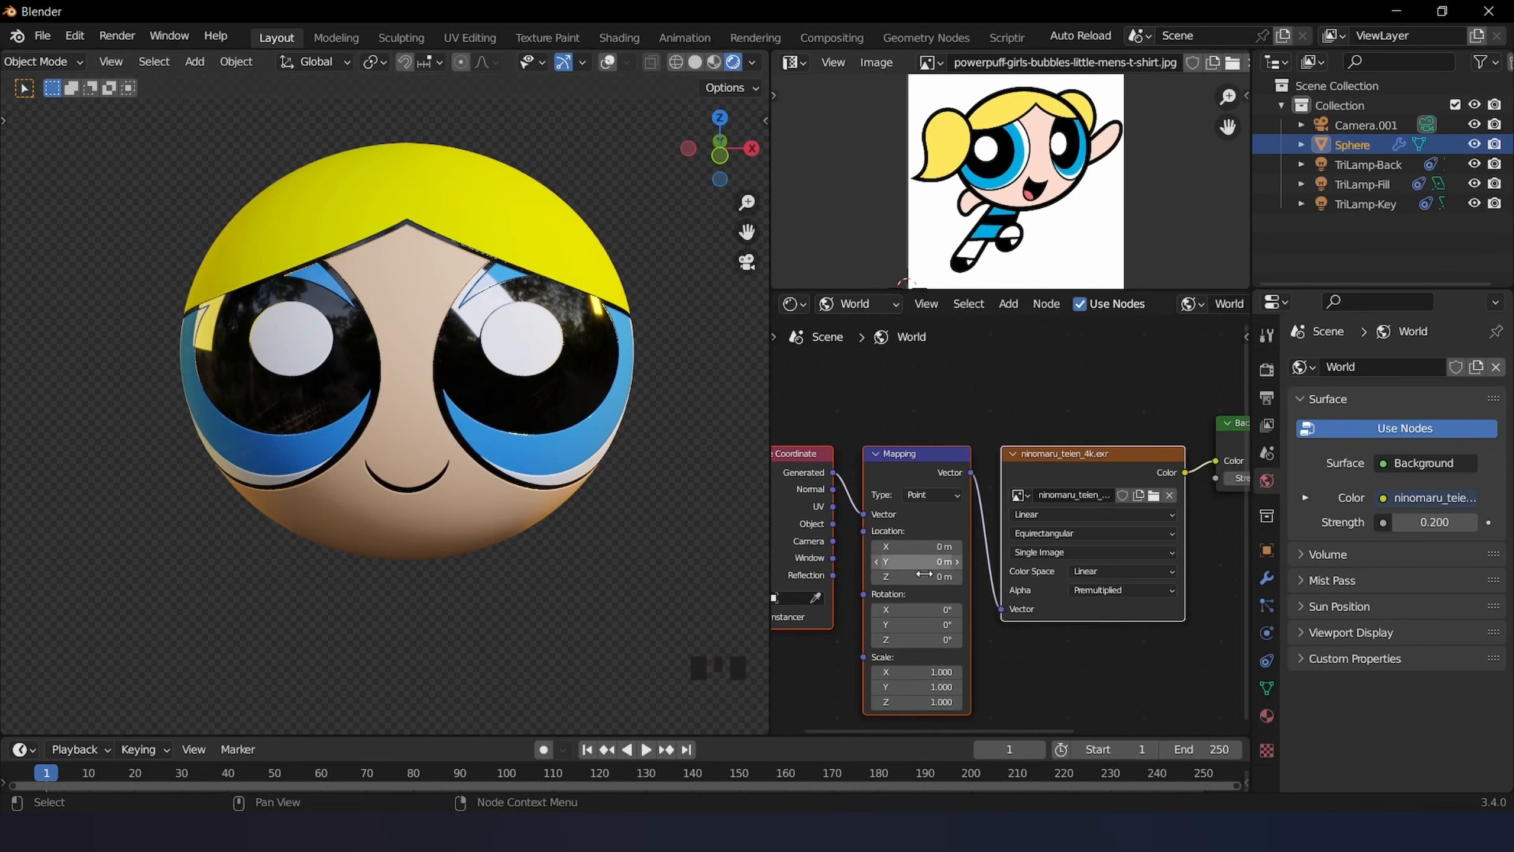
- Rotate the environment texture by setting the world Mapping node's X rotation to -29.1°
{"action": "middle_click_drag", "start_coordinate": [931, 620], "coordinate": [965, 531], "text": "shift"}
{"action": "scroll", "coordinate": [964, 531], "scroll_direction": "up", "scroll_amount": 5}
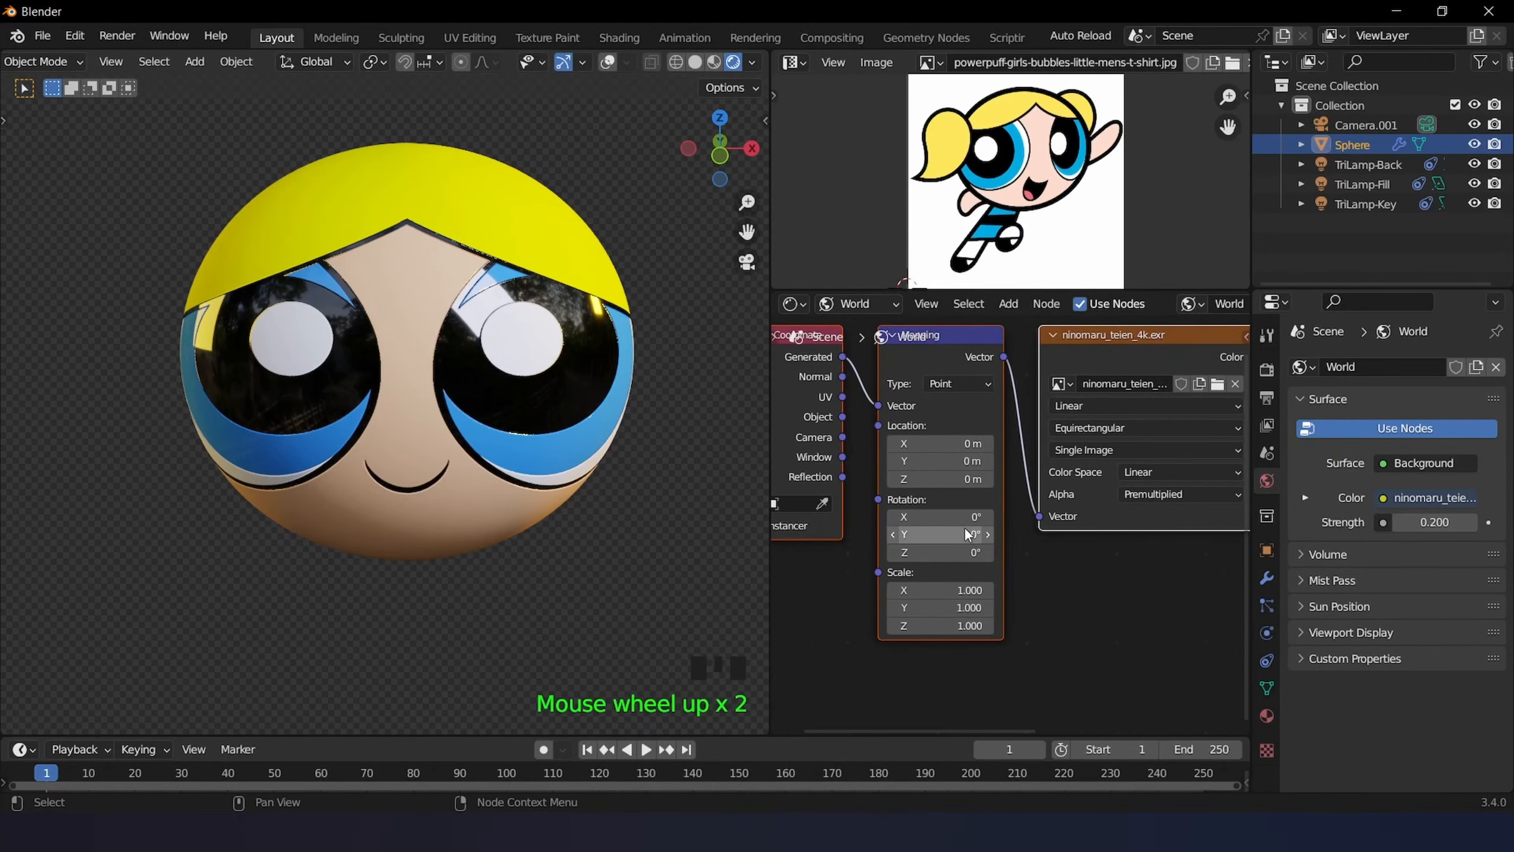
{"action": "left_click_drag", "start_coordinate": [930, 514], "coordinate": [859, 514]}
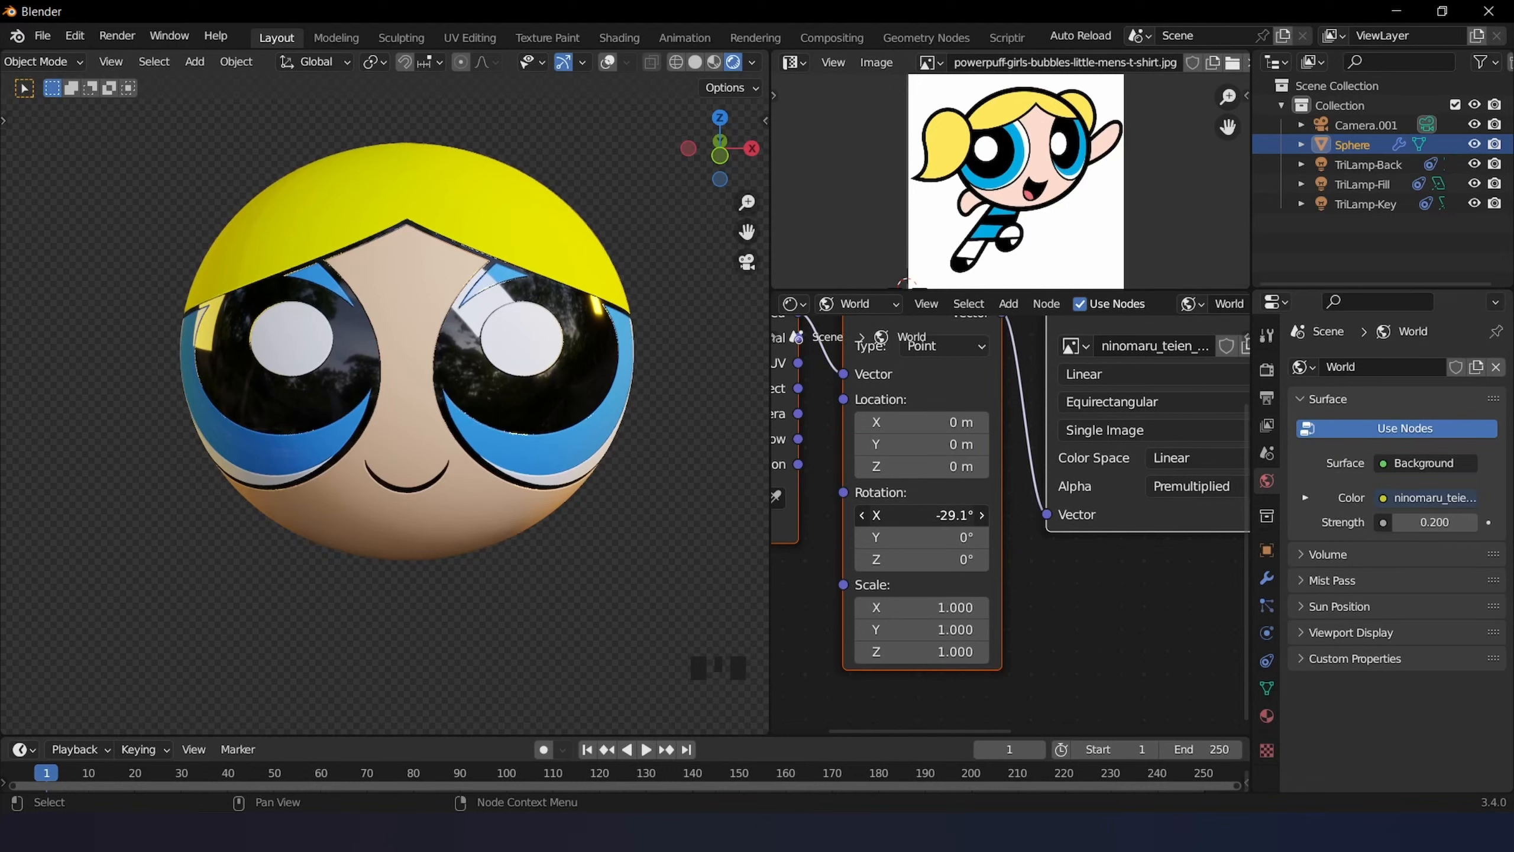
- Set the X and Y scale of the world environment's Mapping node to 0.5
{"action": "left_click", "coordinate": [943, 612]}
{"action": "left_click", "coordinate": [1072, 619]}
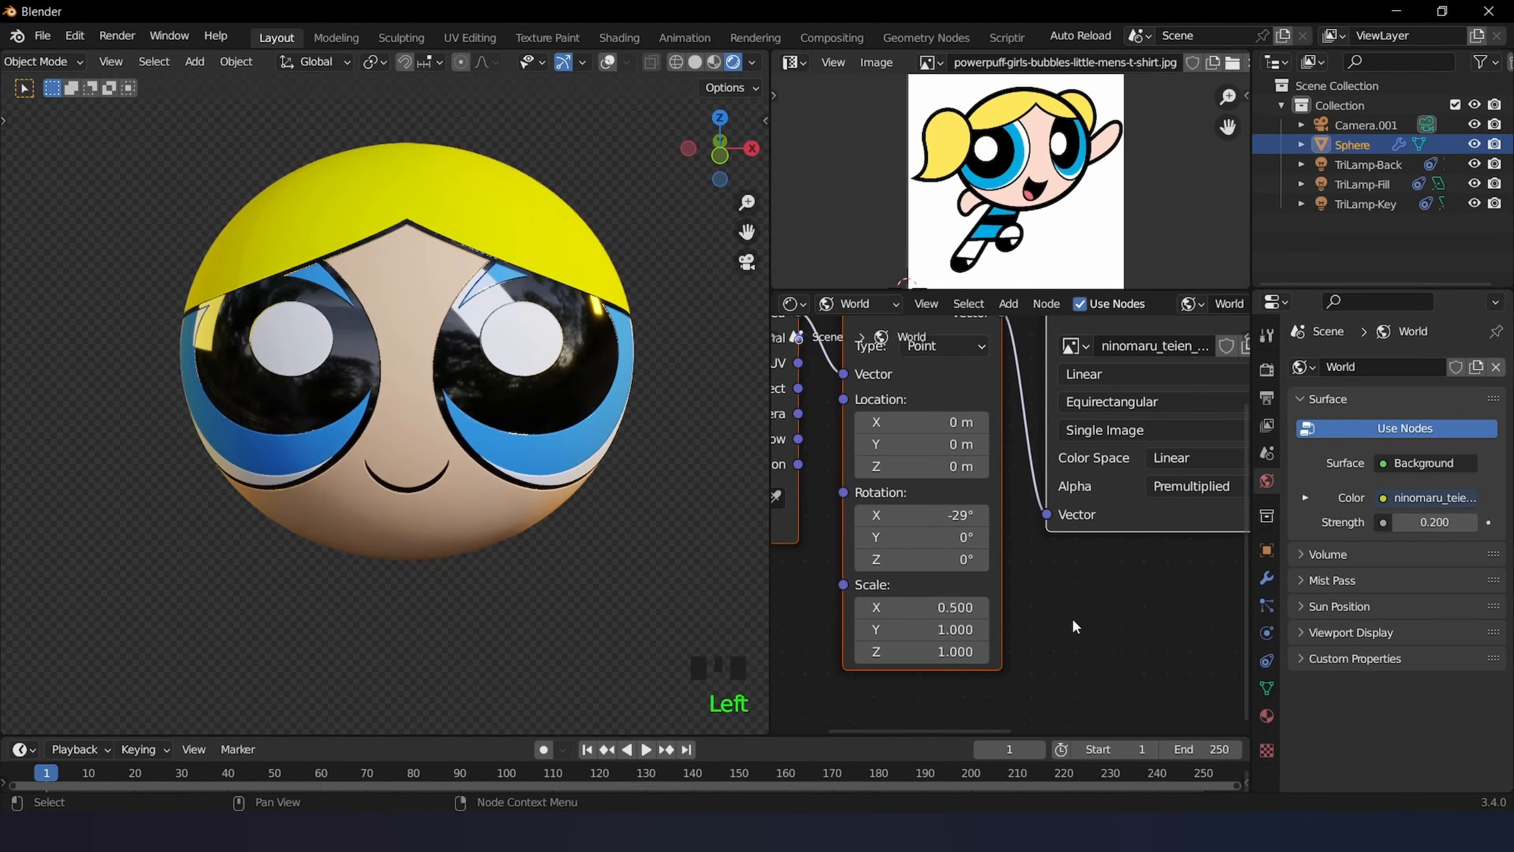
{"action": "left_click", "coordinate": [930, 629]}
{"action": "type", "text": ".5"}
{"action": "left_click", "coordinate": [1015, 624]}
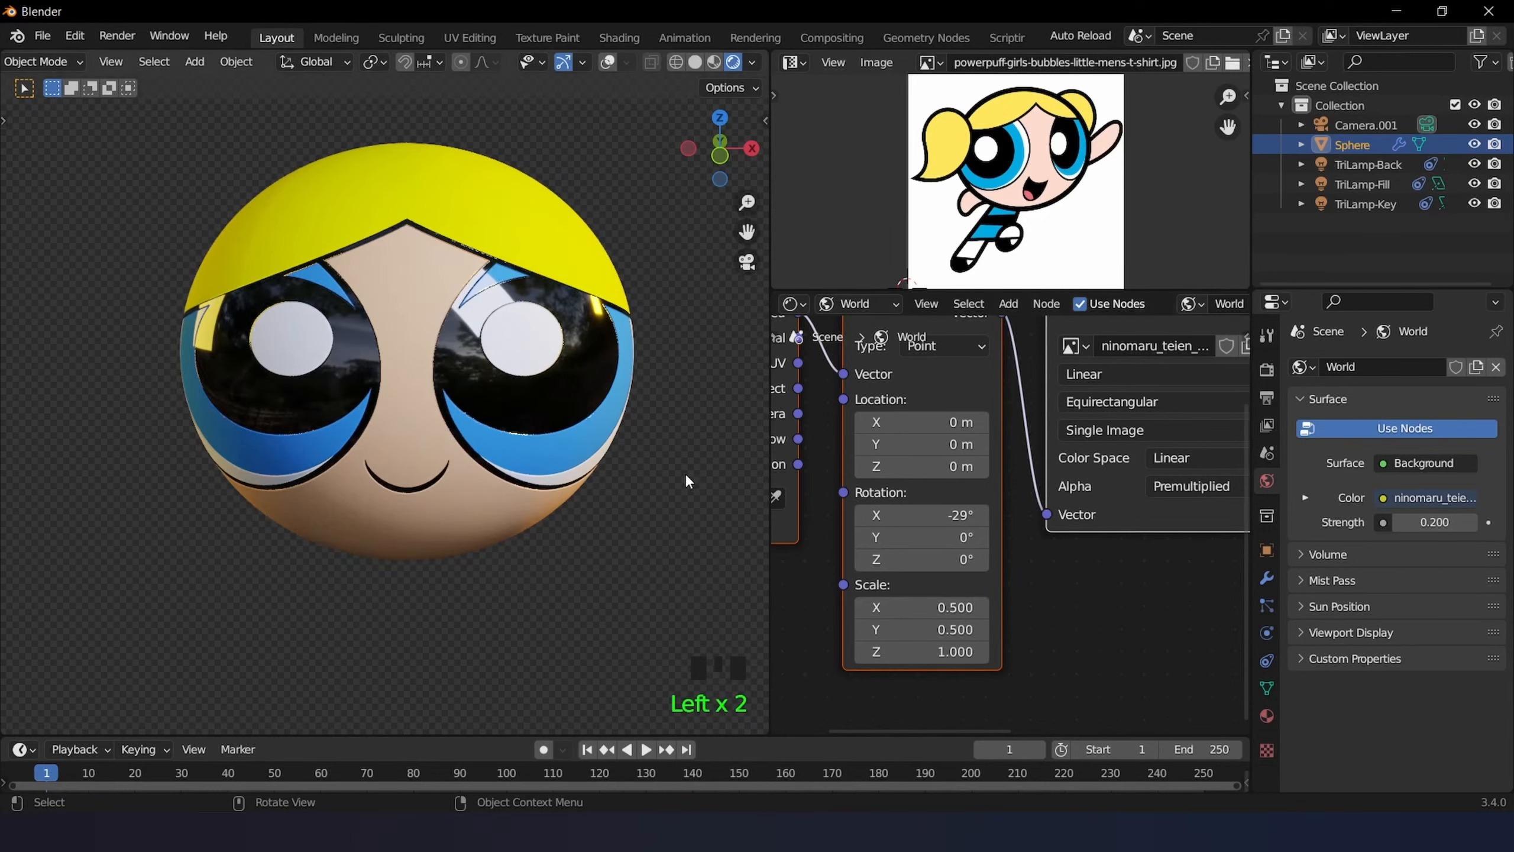
- Inspect the environment reflections on the head up close from an angle and from the front
{"action": "scroll", "coordinate": [622, 410], "scroll_direction": "down", "scroll_amount": 1}
{"action": "scroll", "coordinate": [423, 378], "scroll_direction": "up", "scroll_amount": 2}
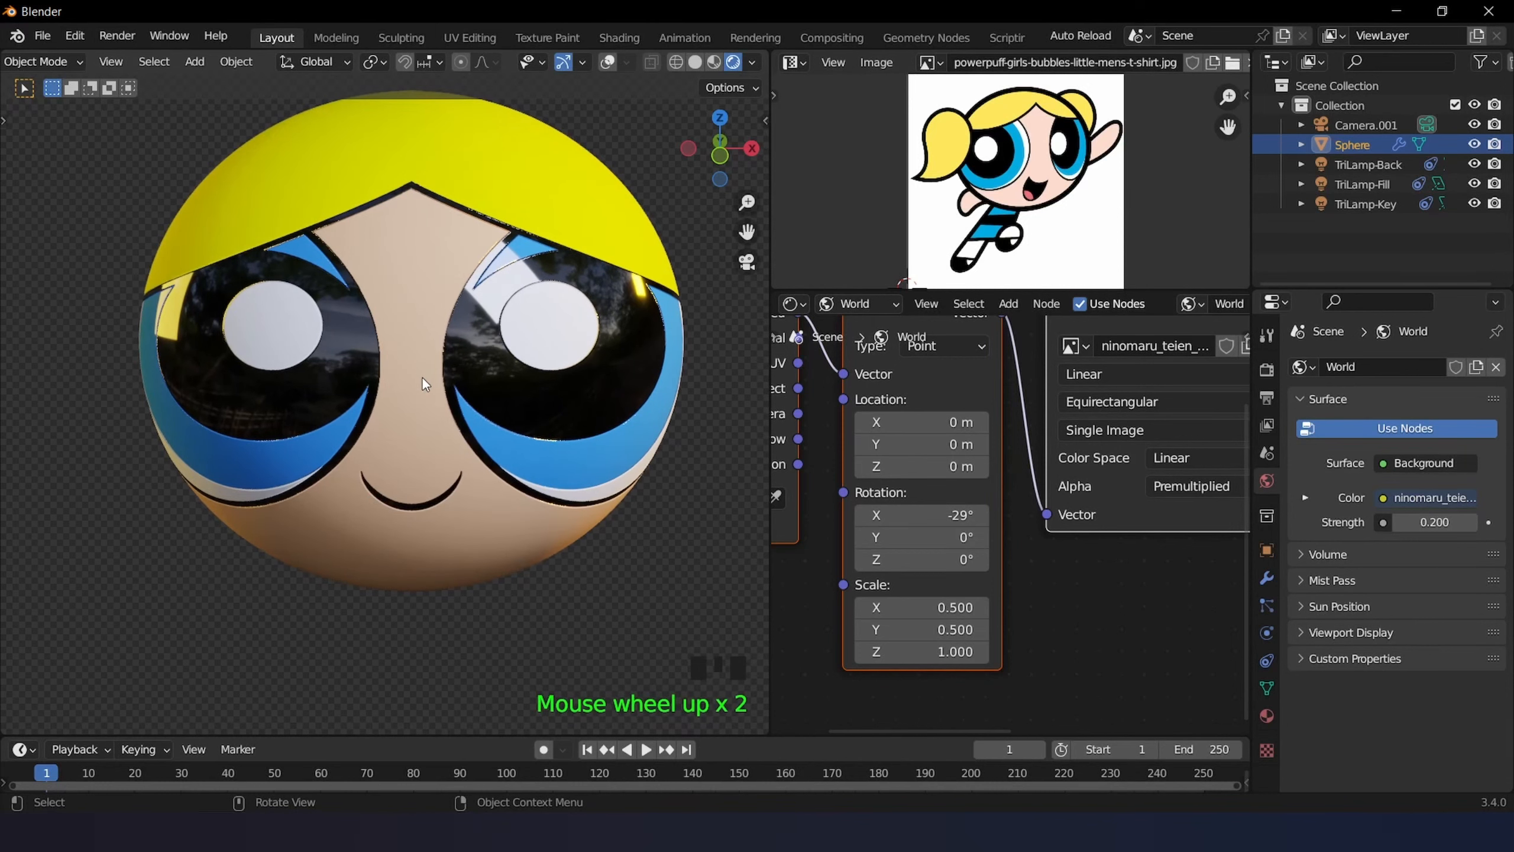
{"action": "middle_click_drag", "start_coordinate": [423, 378], "coordinate": [470, 358]}
{"action": "scroll", "coordinate": [469, 358], "scroll_direction": "up", "scroll_amount": 3}
{"action": "scroll", "coordinate": [468, 356], "scroll_direction": "up", "scroll_amount": 3}
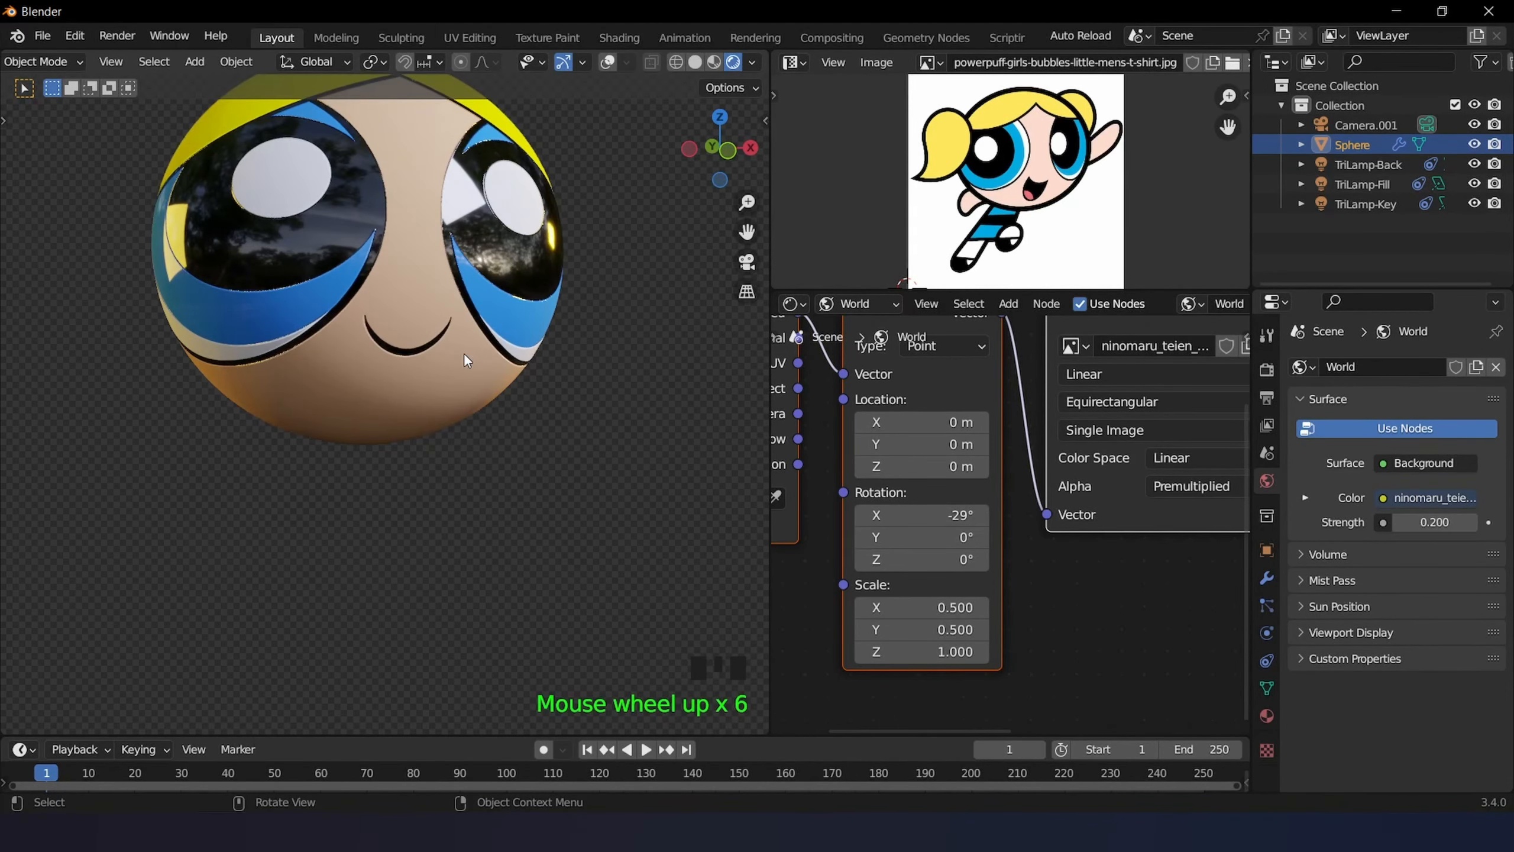
{"action": "key", "text": "KP_1"}
{"action": "scroll", "coordinate": [466, 356], "scroll_direction": "down", "scroll_amount": 2}
{"action": "scroll", "coordinate": [470, 352], "scroll_direction": "down", "scroll_amount": 2}
{"action": "scroll", "coordinate": [480, 349], "scroll_direction": "up", "scroll_amount": 2}
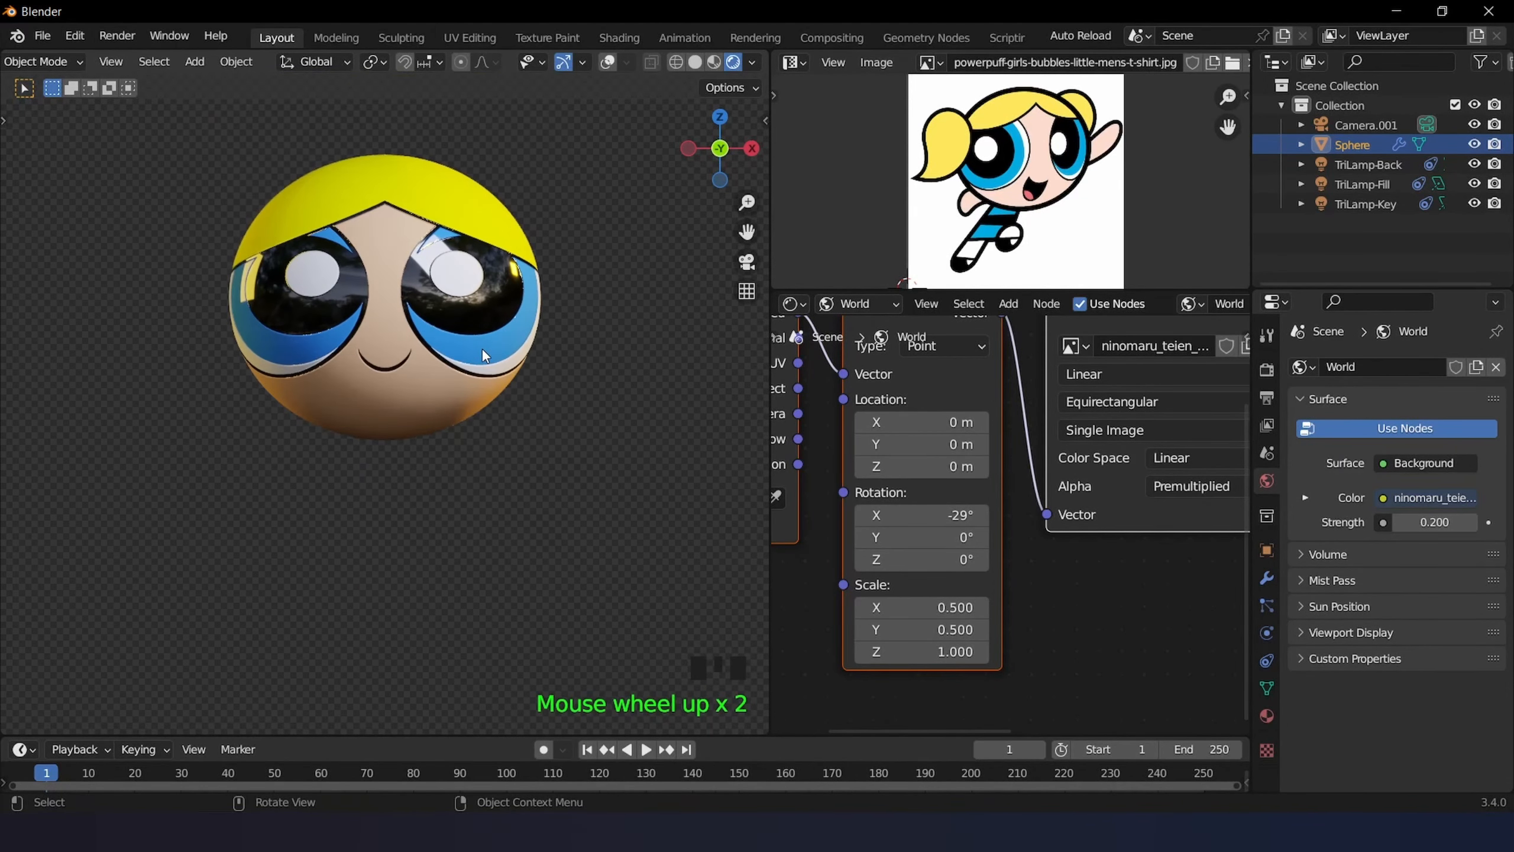
- Turn the viewport overlays back on and add a cylinder mesh at the scene centre
{"action": "left_click", "coordinate": [606, 70]}
{"action": "scroll", "coordinate": [539, 405], "scroll_direction": "down", "scroll_amount": 2}
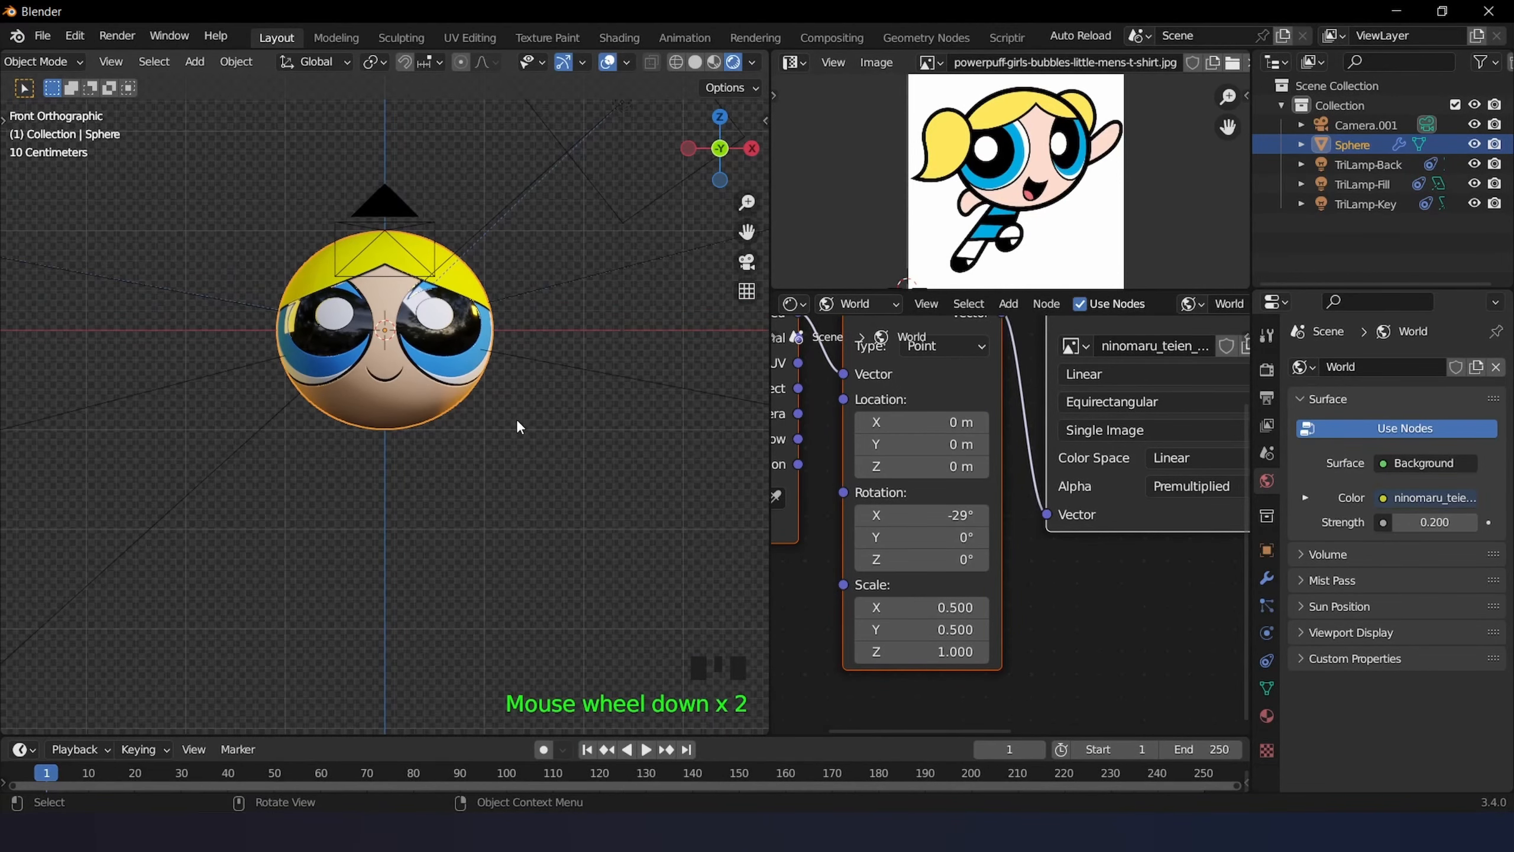
{"action": "middle_click_drag", "start_coordinate": [412, 480], "coordinate": [470, 464], "text": "shift"}
{"action": "scroll", "coordinate": [471, 463], "scroll_direction": "up", "scroll_amount": 2}
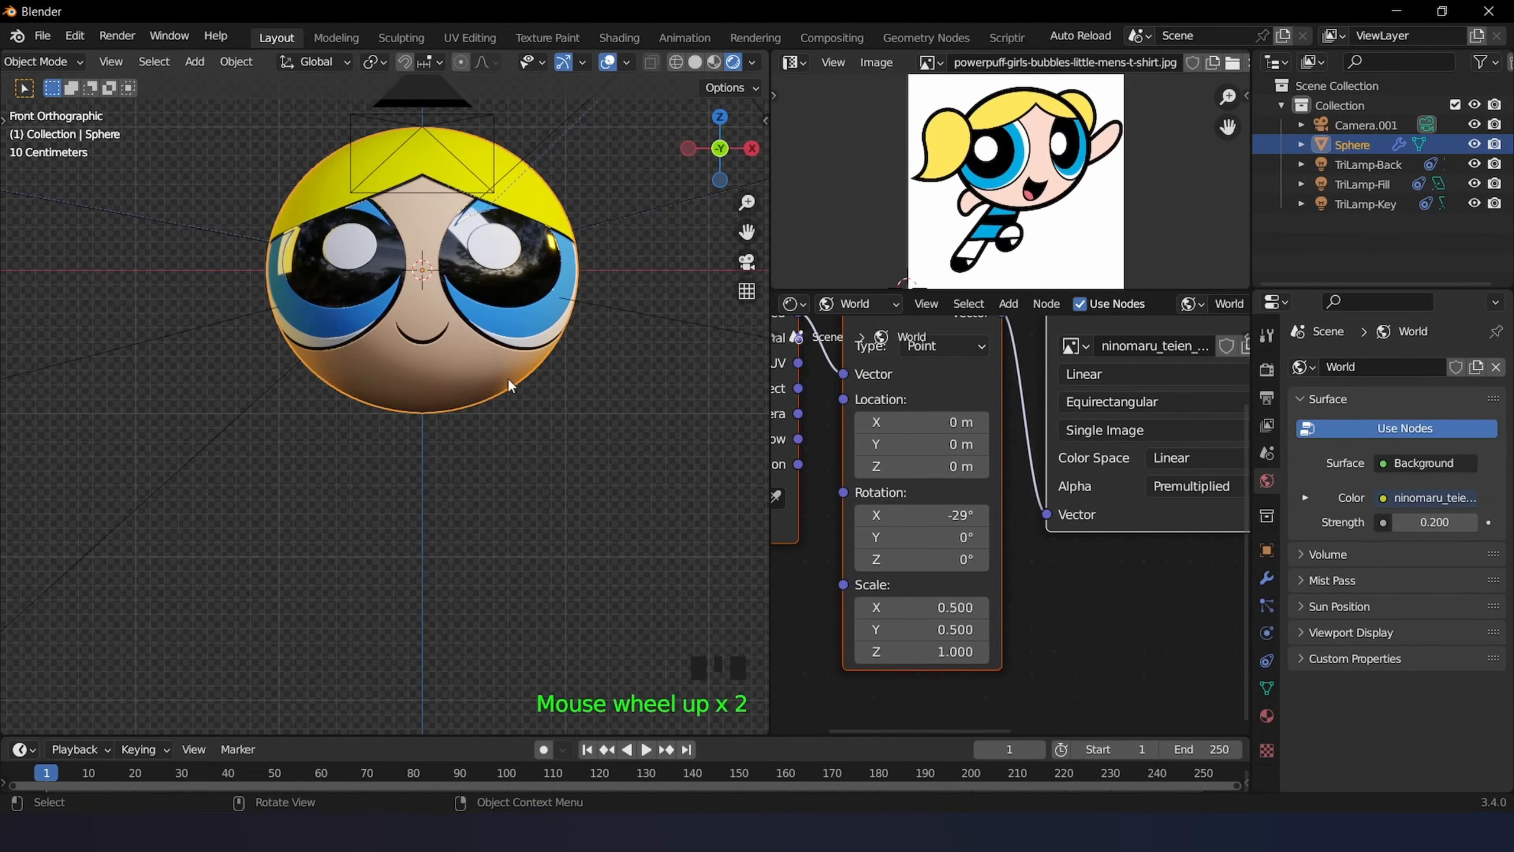
{"action": "middle_click_drag", "start_coordinate": [507, 378], "coordinate": [496, 327], "text": "shift"}
{"action": "scroll", "coordinate": [462, 430], "scroll_direction": "up", "scroll_amount": 3}
{"action": "scroll", "coordinate": [462, 431], "scroll_direction": "down", "scroll_amount": 5}
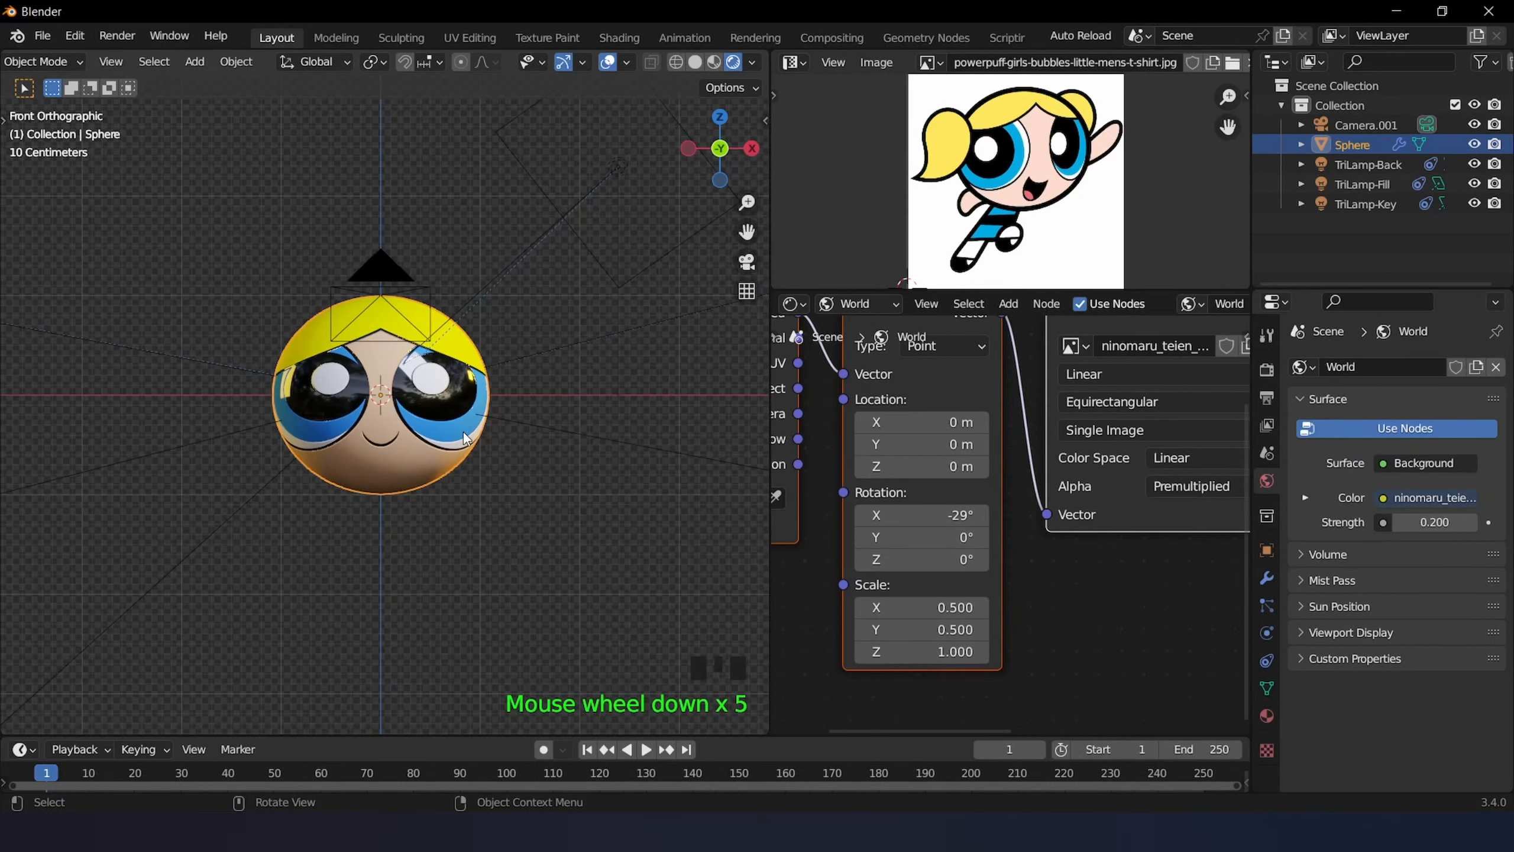
{"action": "key", "text": "shift+a"}
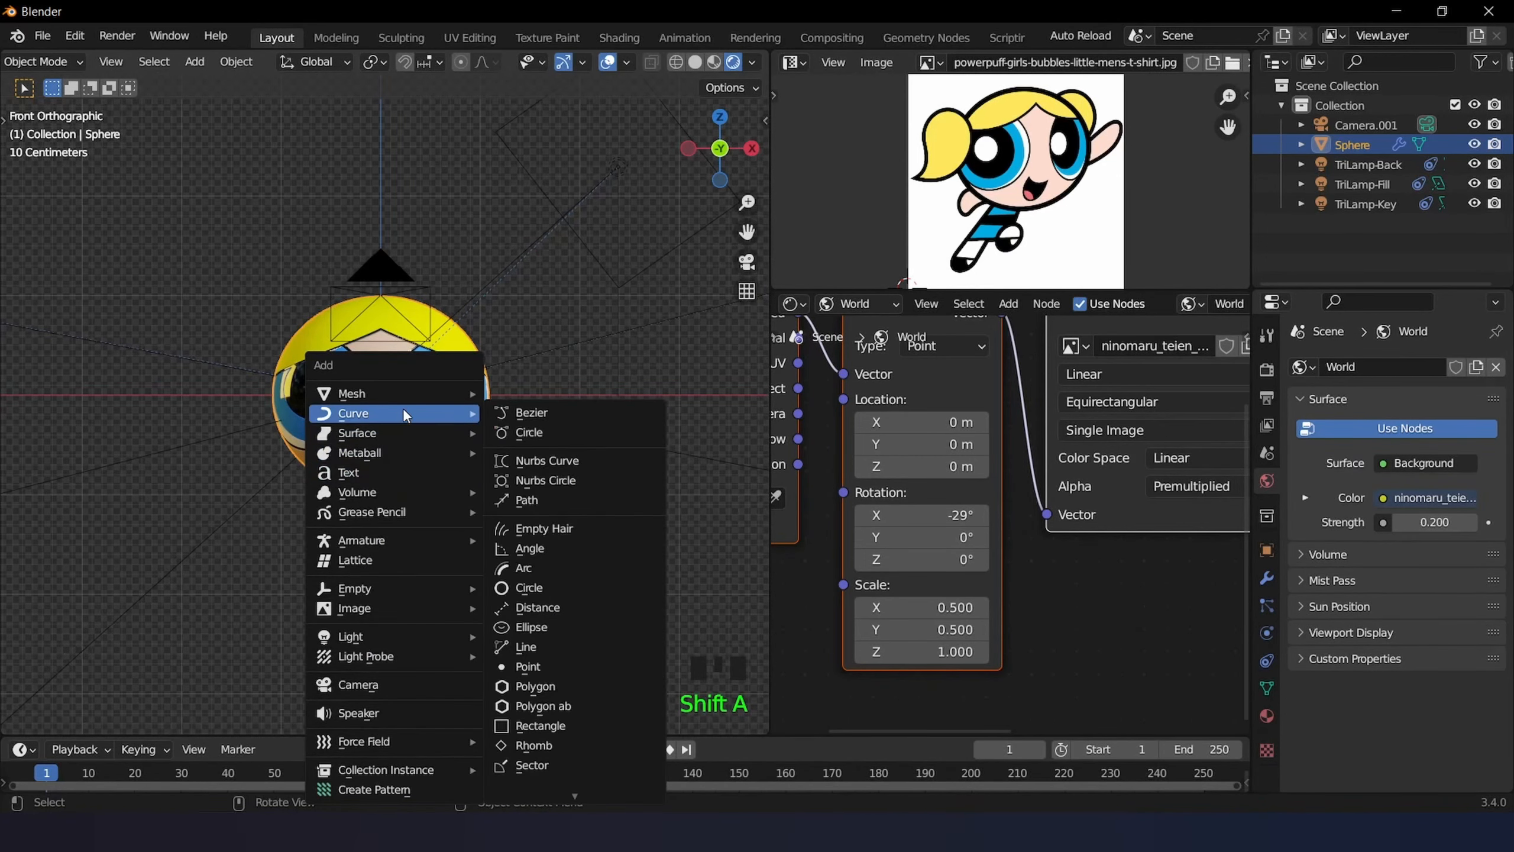
{"action": "mouse_move", "coordinate": [410, 398]}
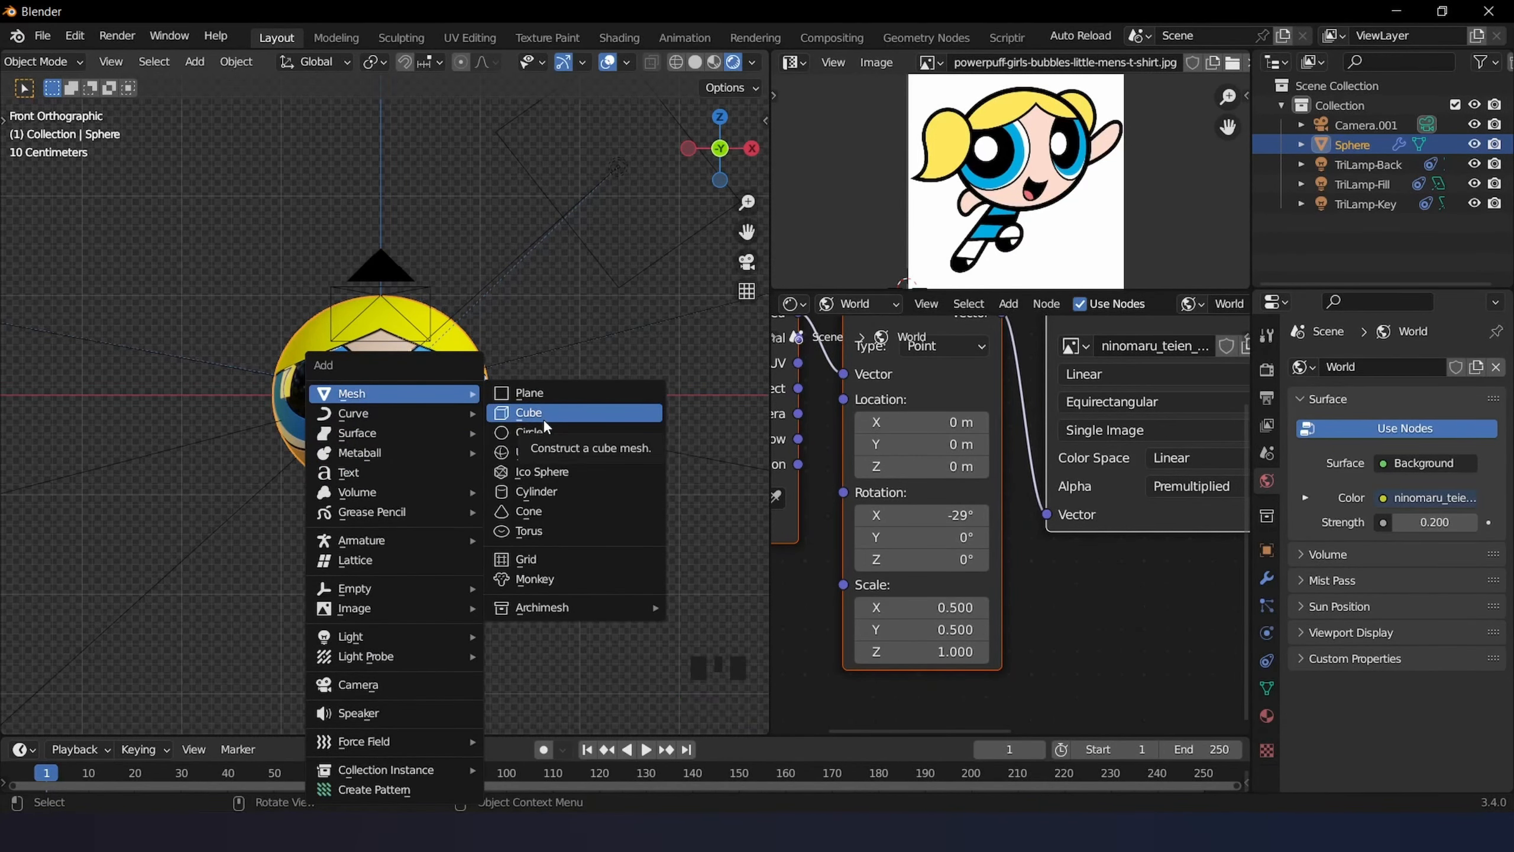
{"action": "left_click", "coordinate": [557, 490]}
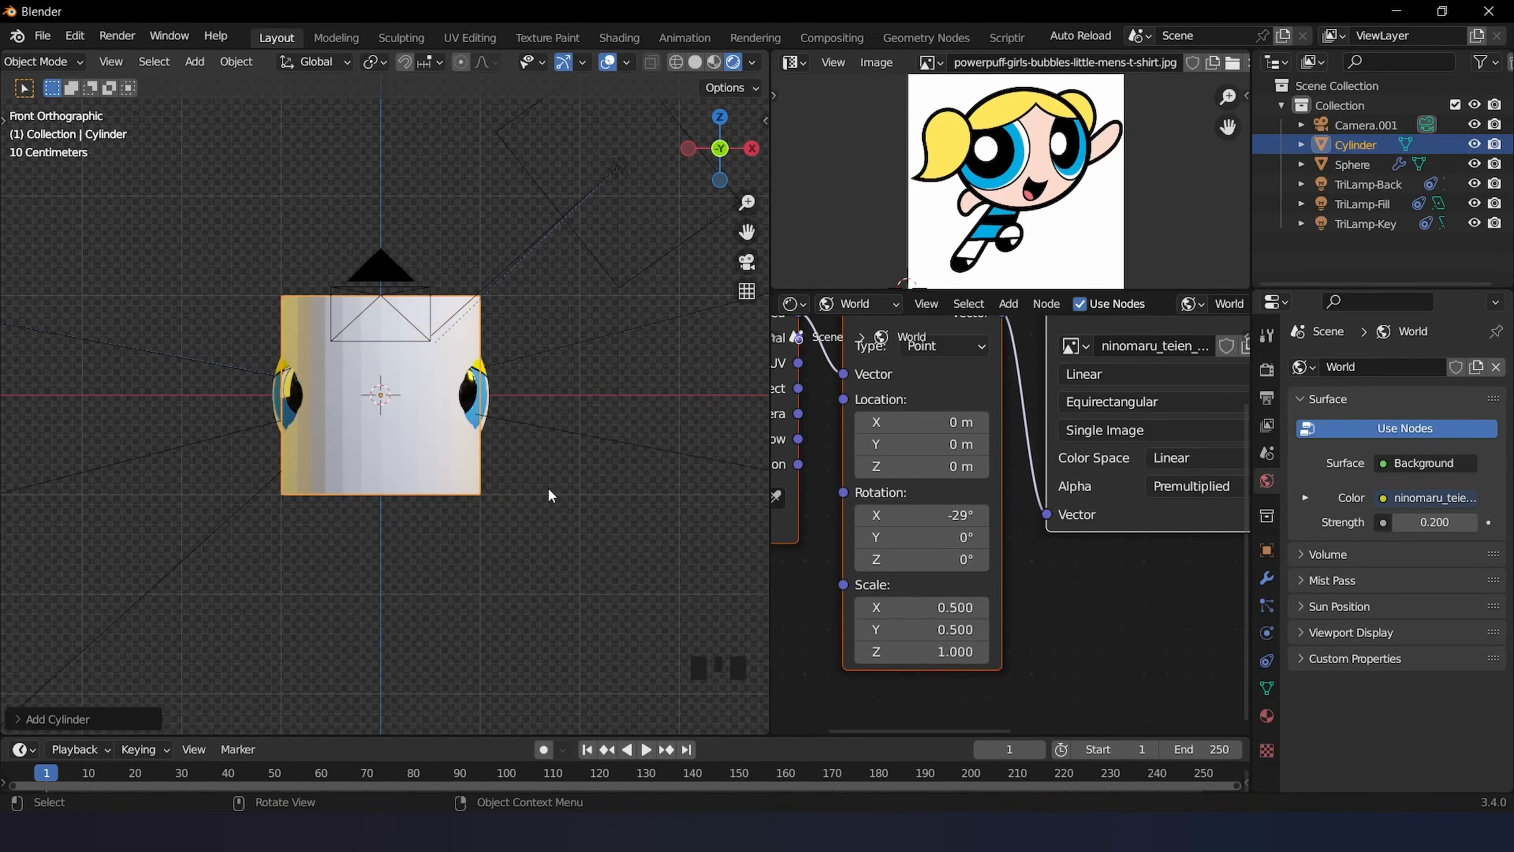
- Move the cylinder down along Z beneath the head and scale it down to a narrow body
{"action": "key", "text": "g"}
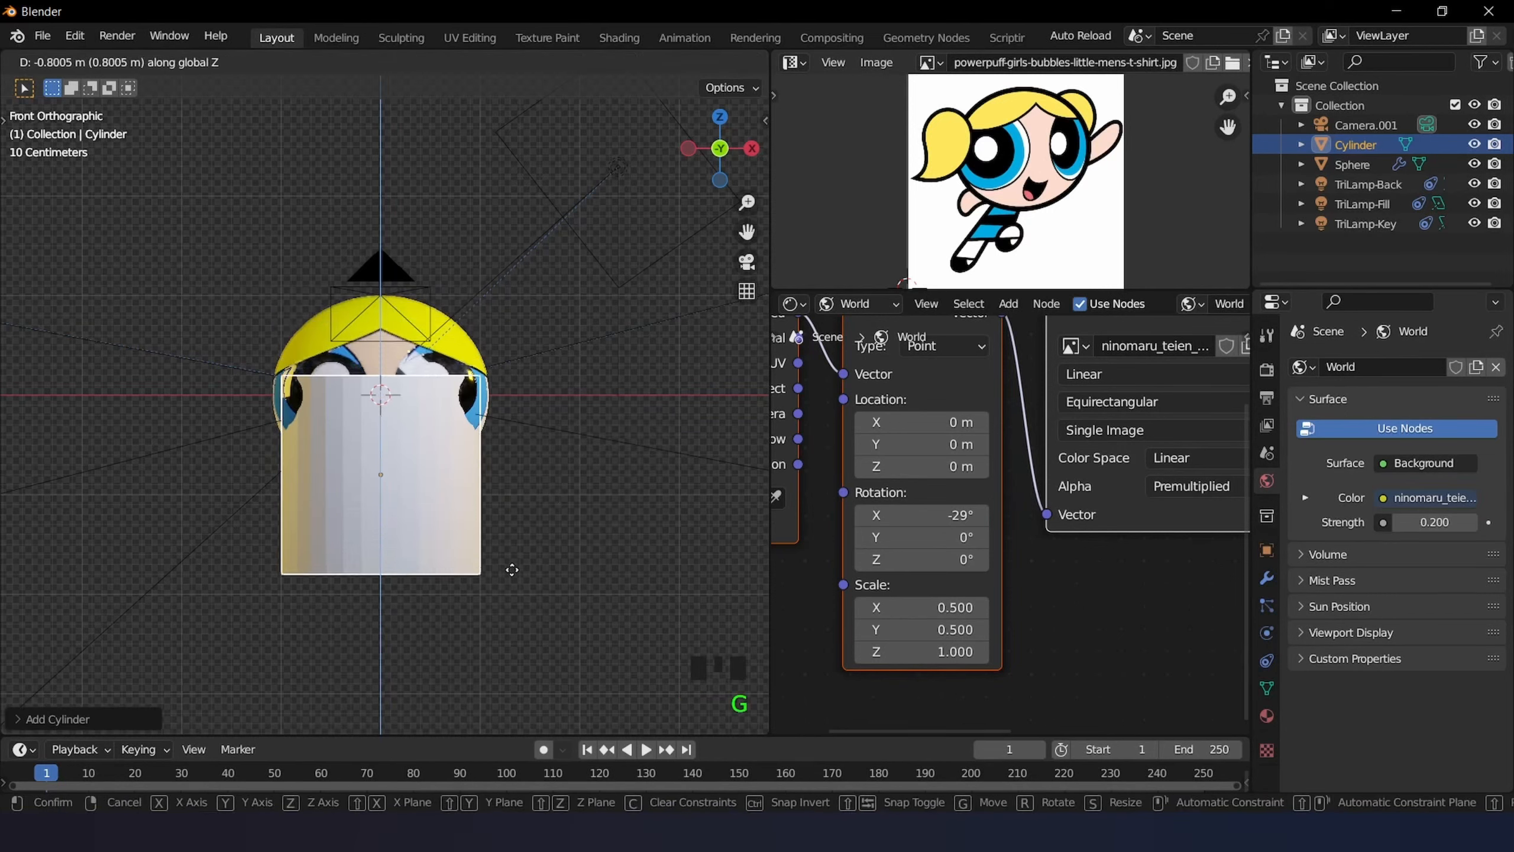
{"action": "left_click", "coordinate": [544, 612]}
{"action": "key", "text": "s"}
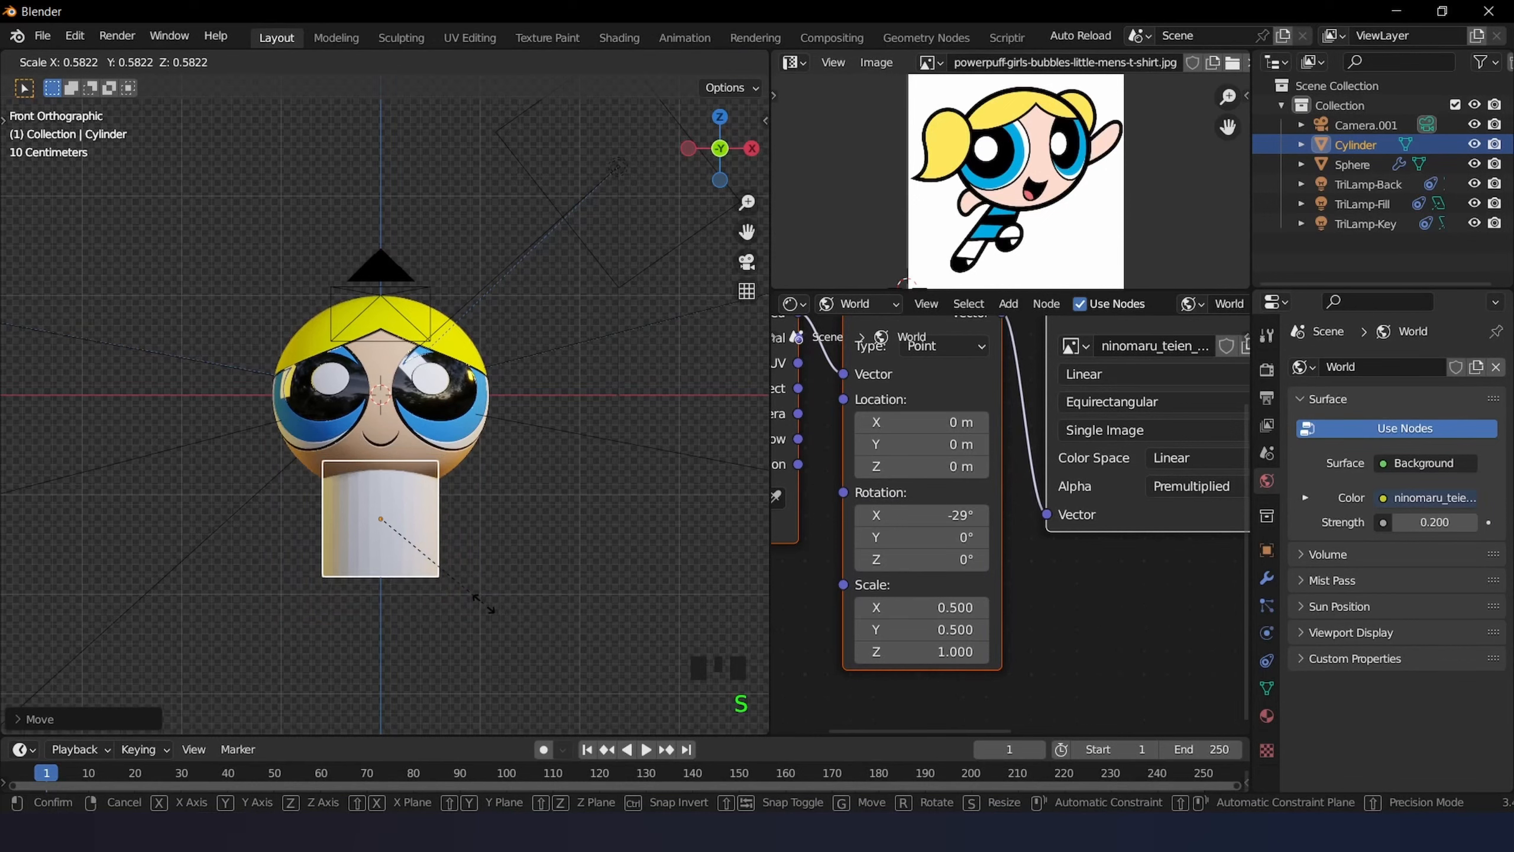
{"action": "left_click", "coordinate": [426, 475]}
- Apply all transforms to the head sphere
{"action": "left_click", "coordinate": [426, 475]}
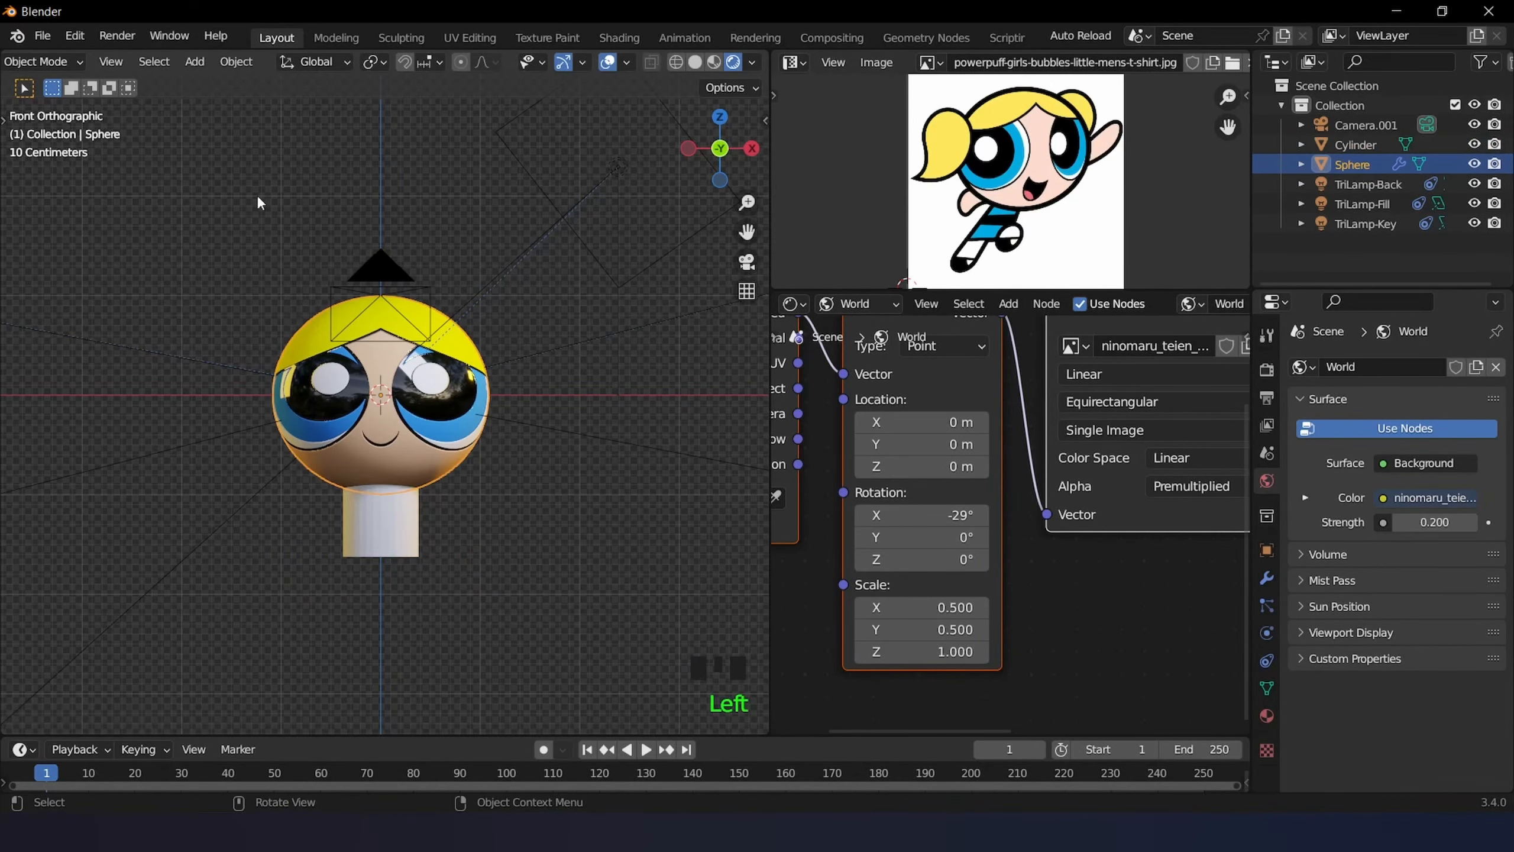
{"action": "left_click", "coordinate": [236, 61]}
{"action": "mouse_move", "coordinate": [323, 166]}
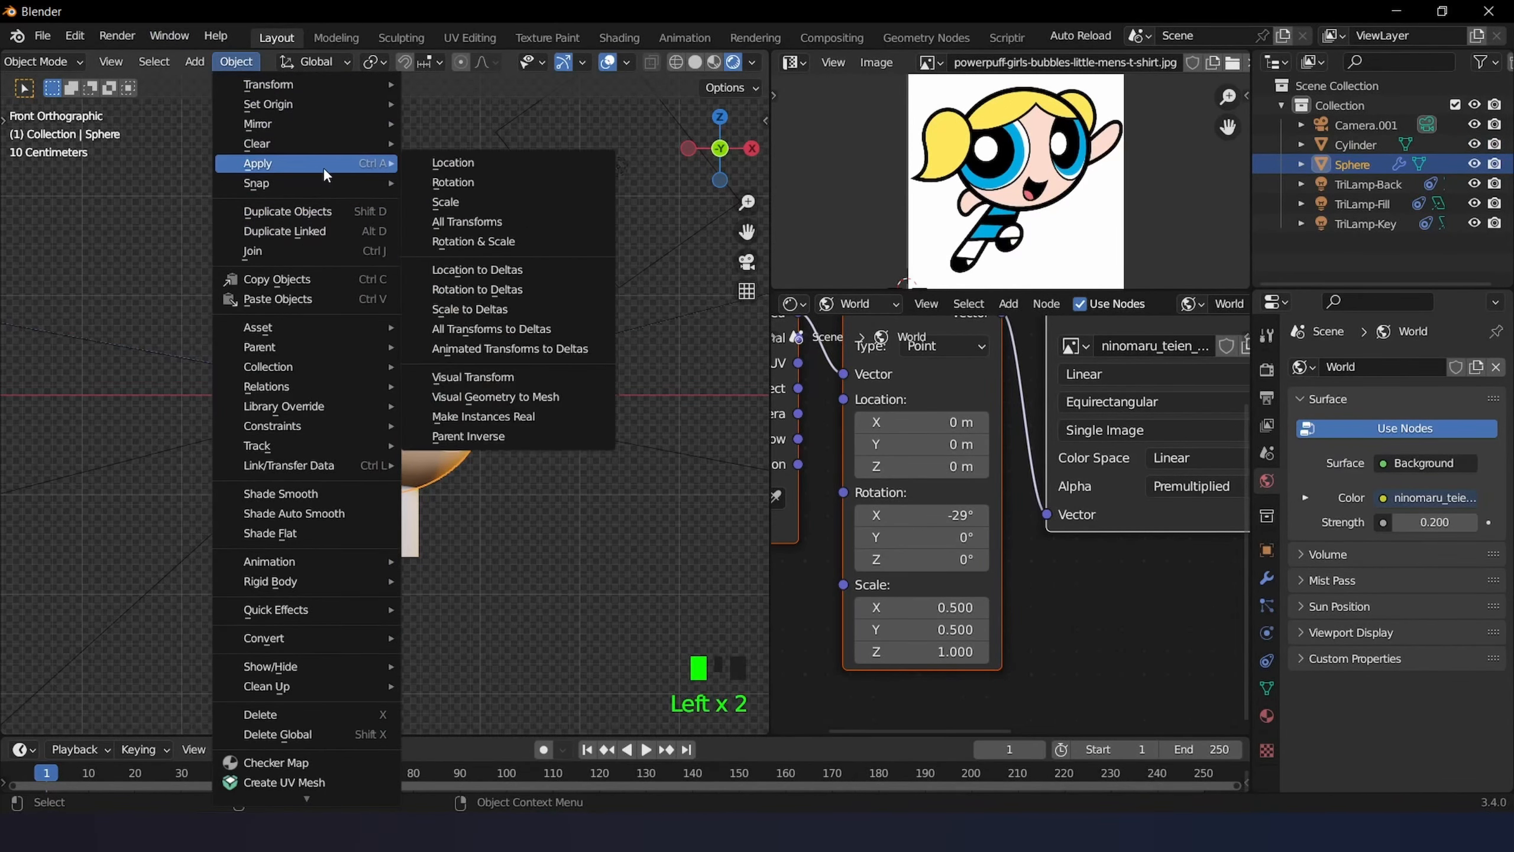
{"action": "left_click", "coordinate": [441, 224]}
- Stretch the cylinder by about 1.48 along Z and lower it about 0.145 m so its top tucks under the head
{"action": "left_click", "coordinate": [376, 542]}
{"action": "scroll", "coordinate": [377, 543], "scroll_direction": "up", "scroll_amount": 4}
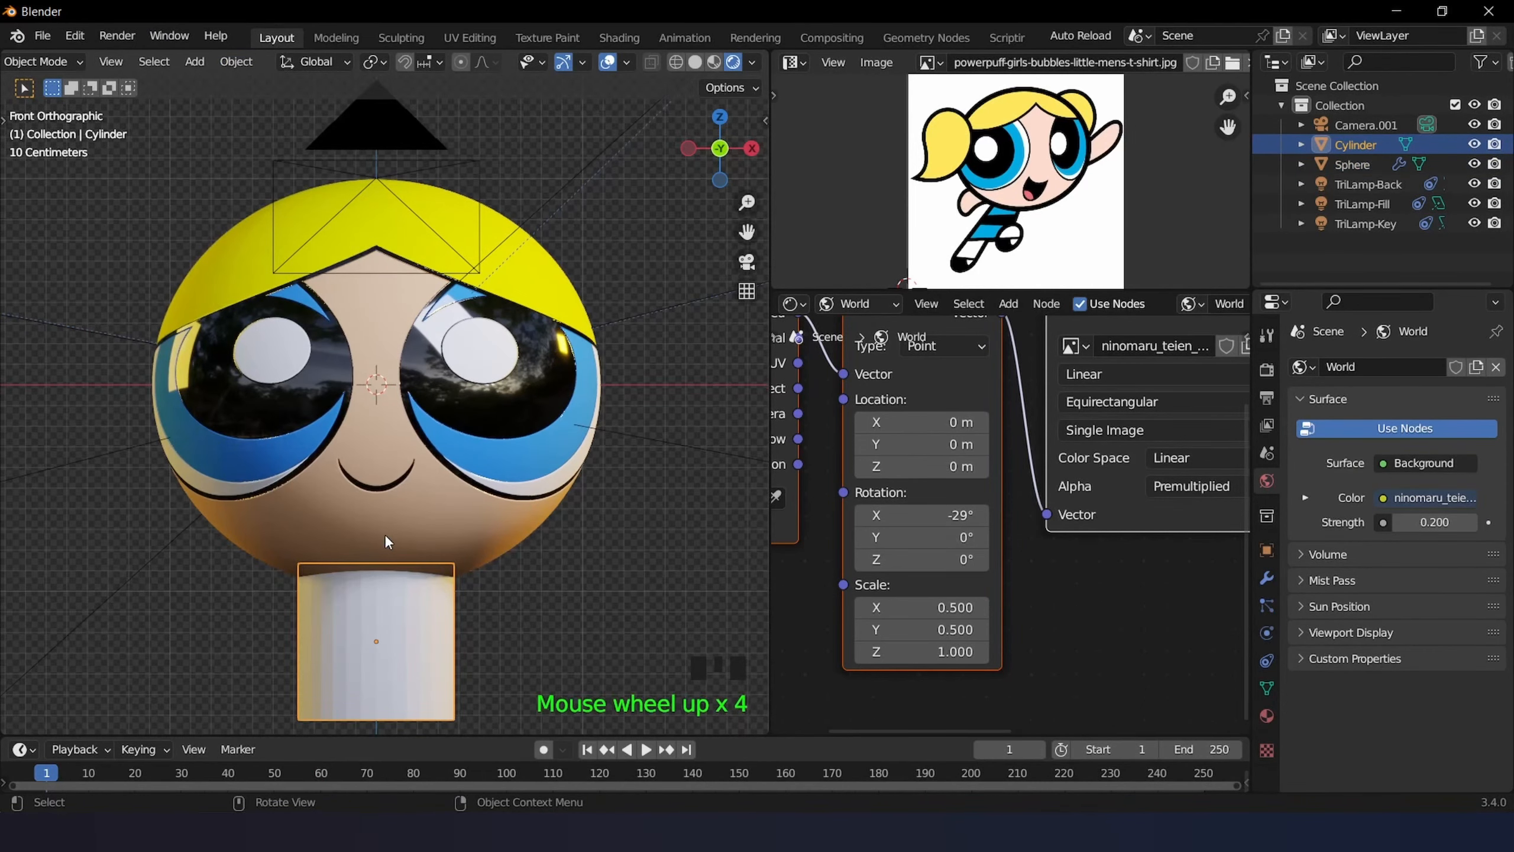
{"action": "middle_click_drag", "start_coordinate": [385, 534], "coordinate": [451, 368], "text": "shift"}
{"action": "key", "text": "s"}
{"action": "key", "text": "z"}
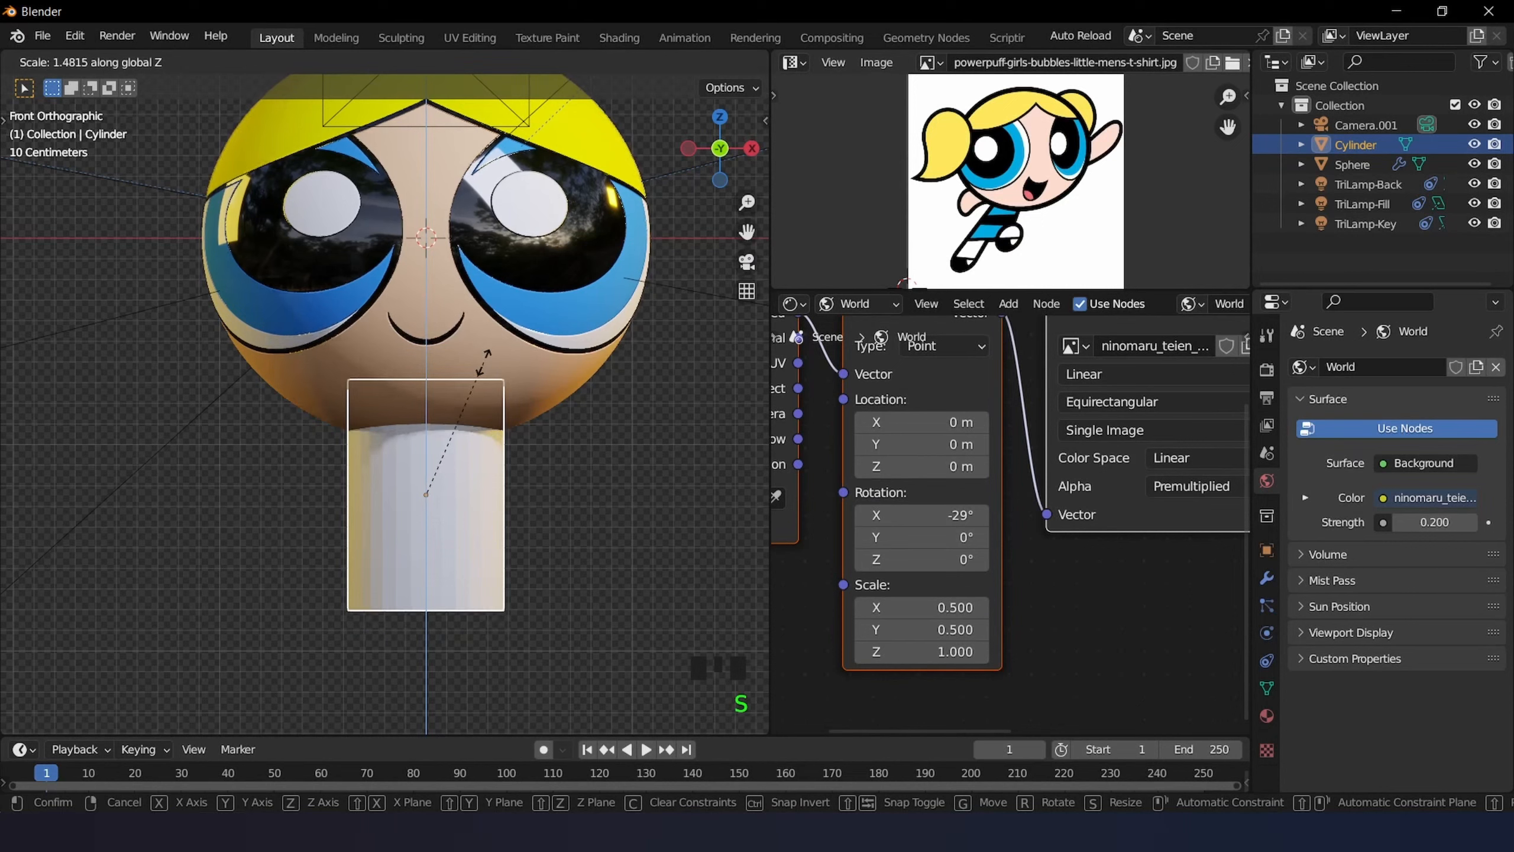
{"action": "left_click", "coordinate": [483, 363]}
{"action": "key", "text": "g"}
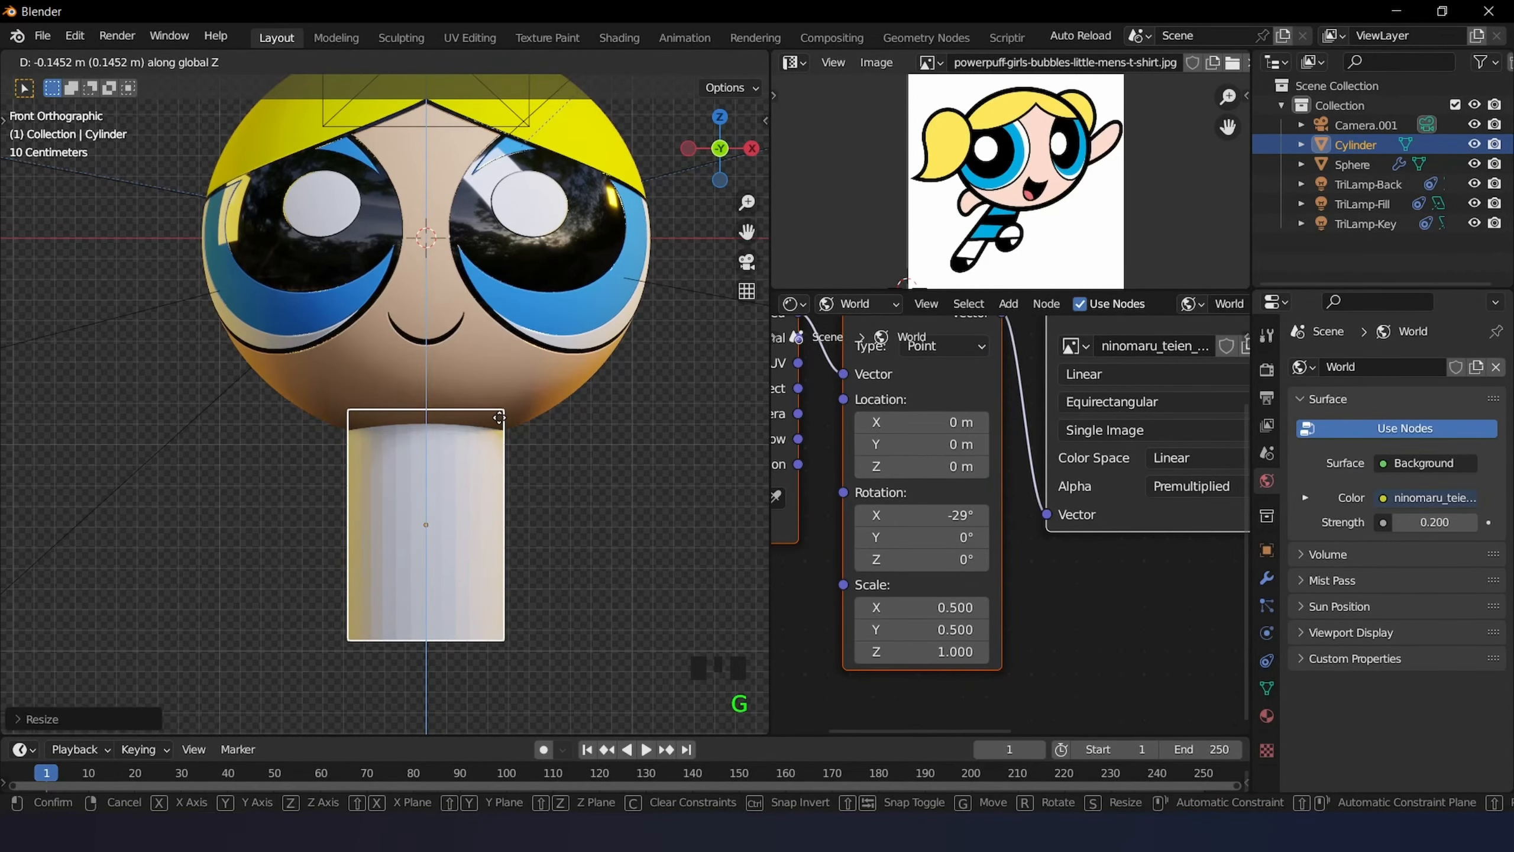
{"action": "left_click", "coordinate": [499, 414]}
- Flatten the cylinder to about 0.76 along Y as seen from the right side
{"action": "scroll", "coordinate": [499, 415], "scroll_direction": "down", "scroll_amount": 1}
{"action": "scroll", "coordinate": [505, 414], "scroll_direction": "down", "scroll_amount": 2}
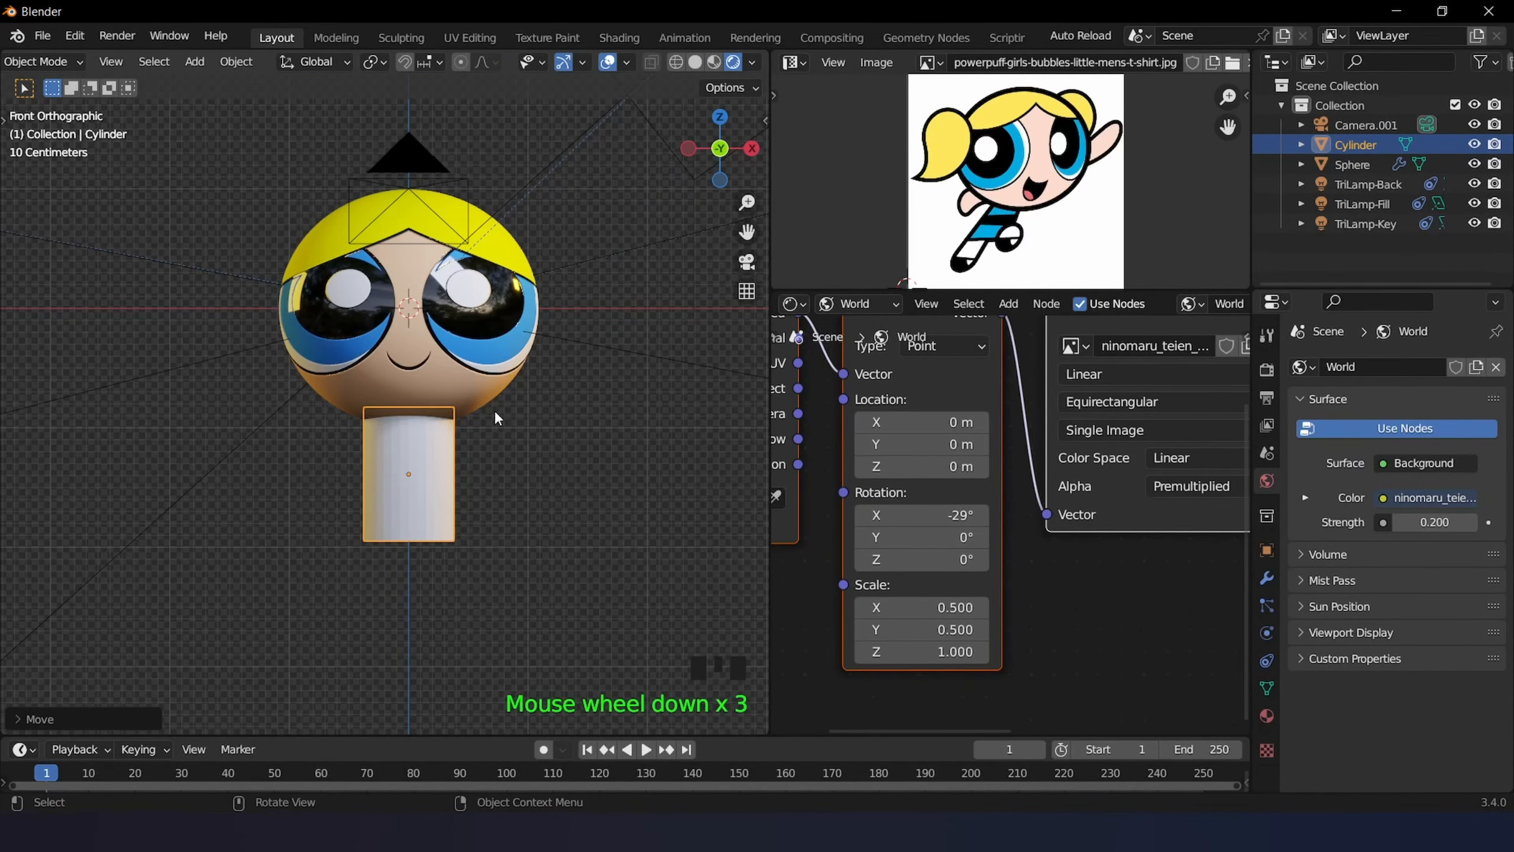
{"action": "scroll", "coordinate": [489, 417], "scroll_direction": "up", "scroll_amount": 3}
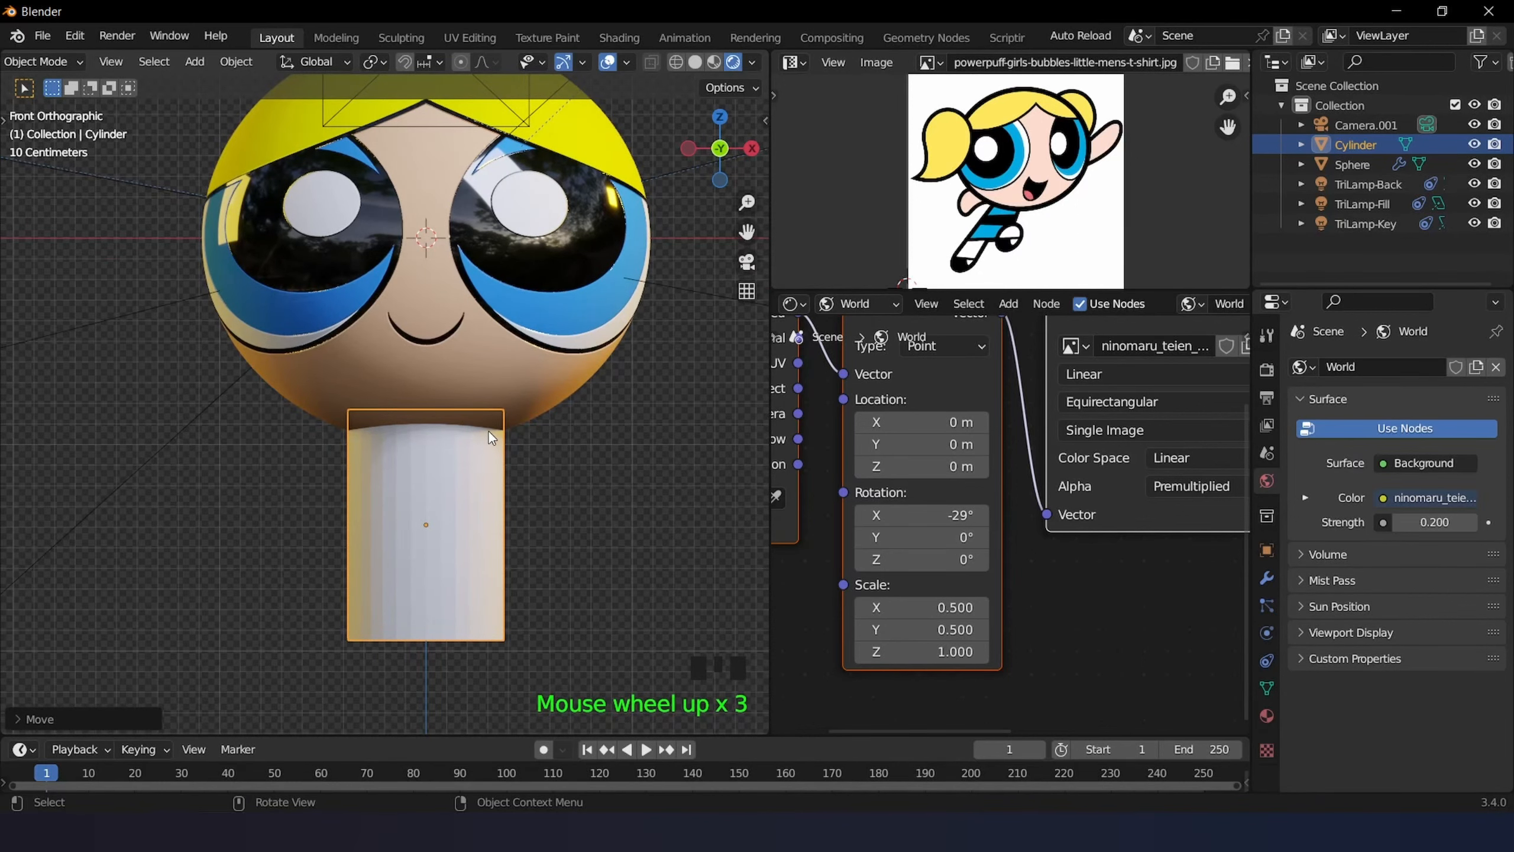
{"action": "key", "text": "KP_3"}
{"action": "key", "text": "s"}
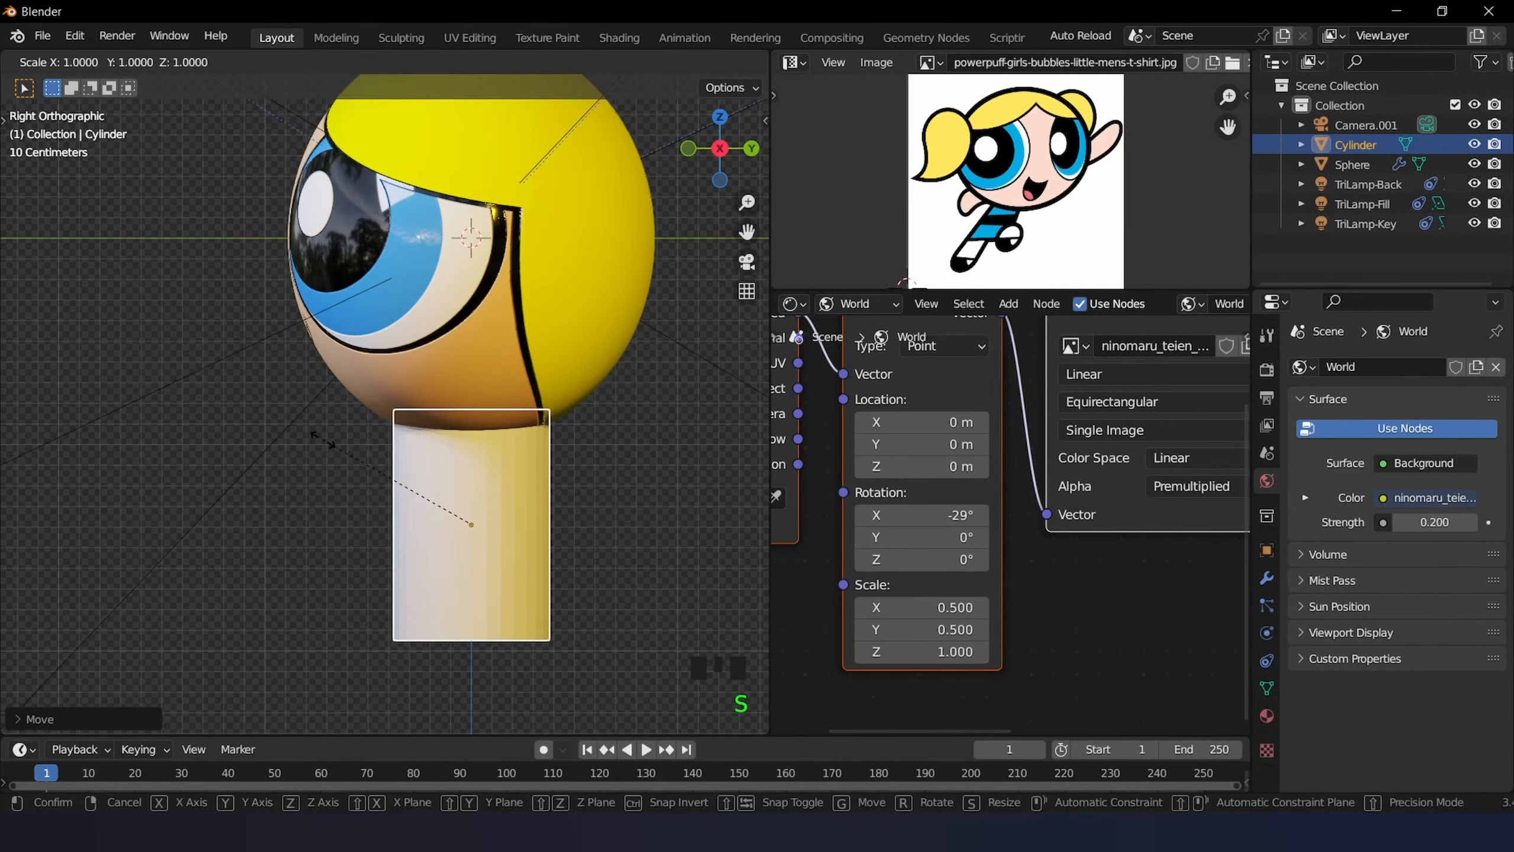
{"action": "key", "text": "y"}
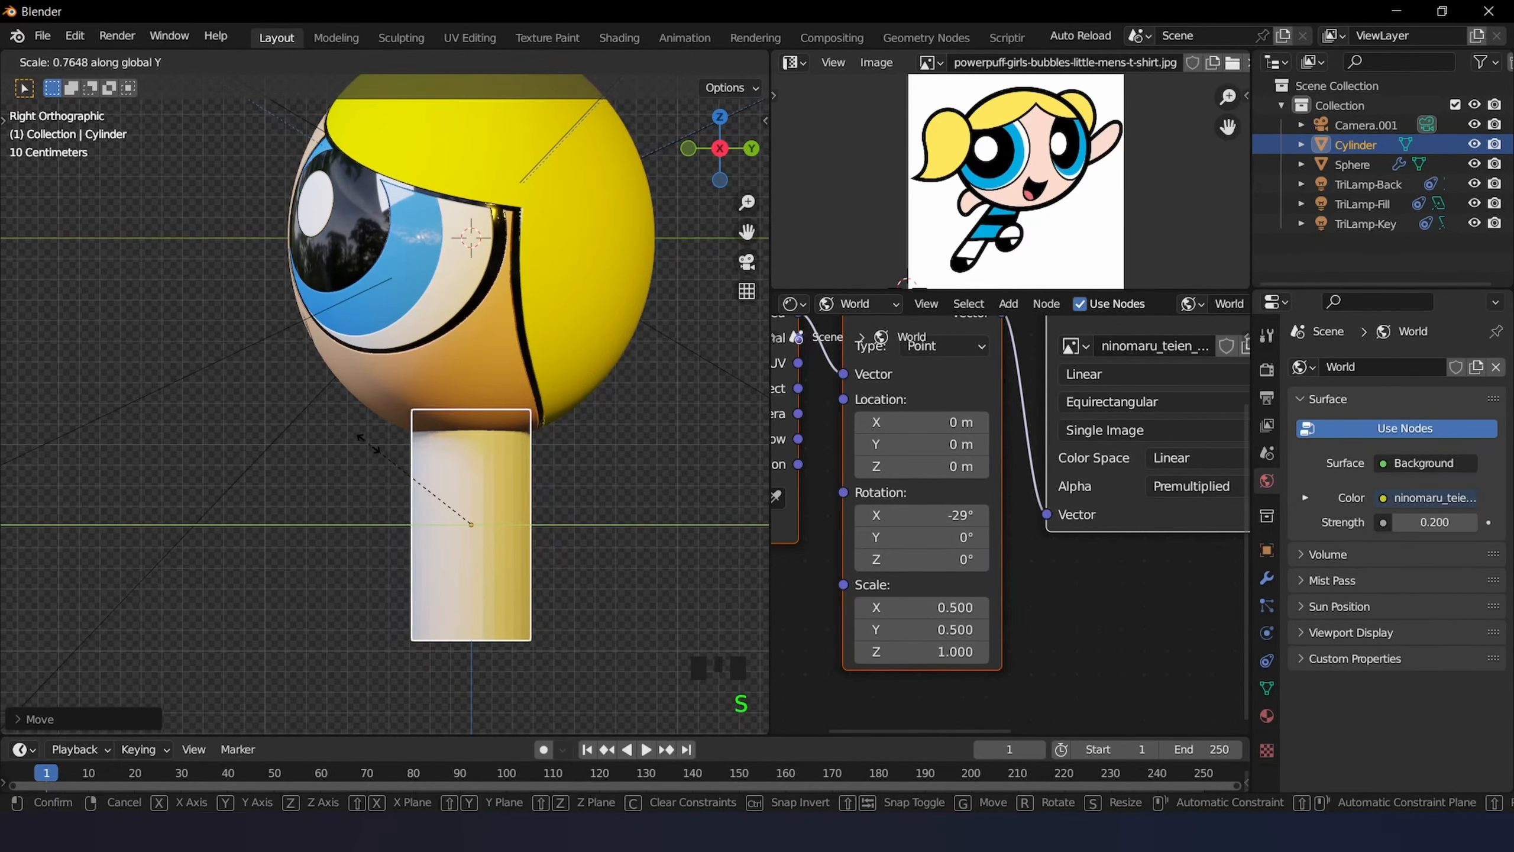
{"action": "left_click", "coordinate": [368, 442]}
{"action": "middle_click_drag", "start_coordinate": [385, 446], "coordinate": [425, 519]}
- Shorten the cylinder by scaling it to about 0.87 along Z in the front view
{"action": "key", "text": "Tab"}
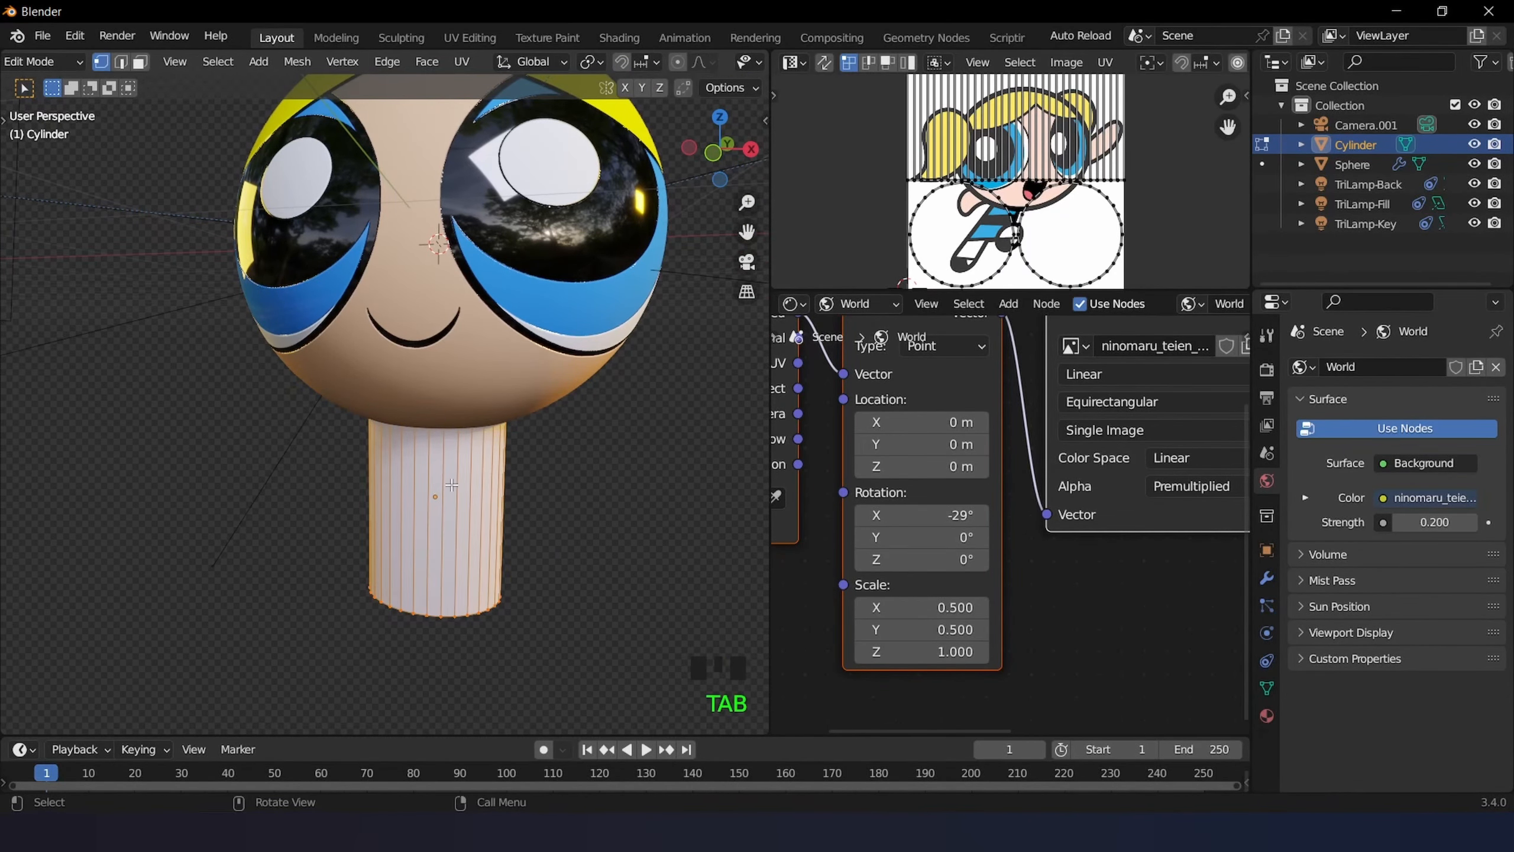
{"action": "key", "text": "KP_1"}
{"action": "middle_click_drag", "start_coordinate": [451, 484], "coordinate": [478, 417], "text": "shift"}
{"action": "key", "text": "Tab"}
{"action": "key", "text": "g"}
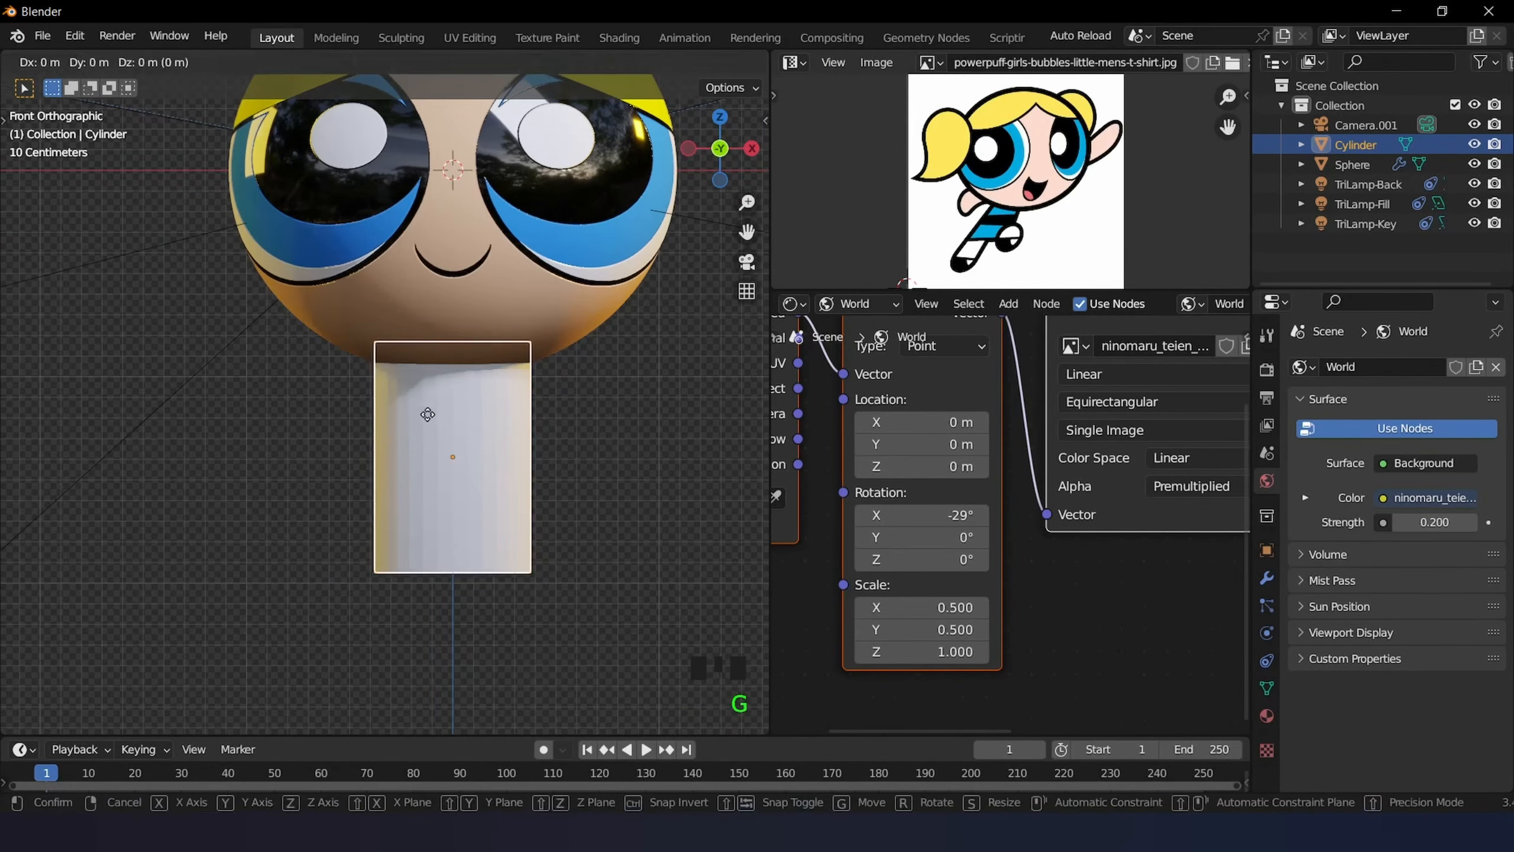
{"action": "key", "text": "s"}
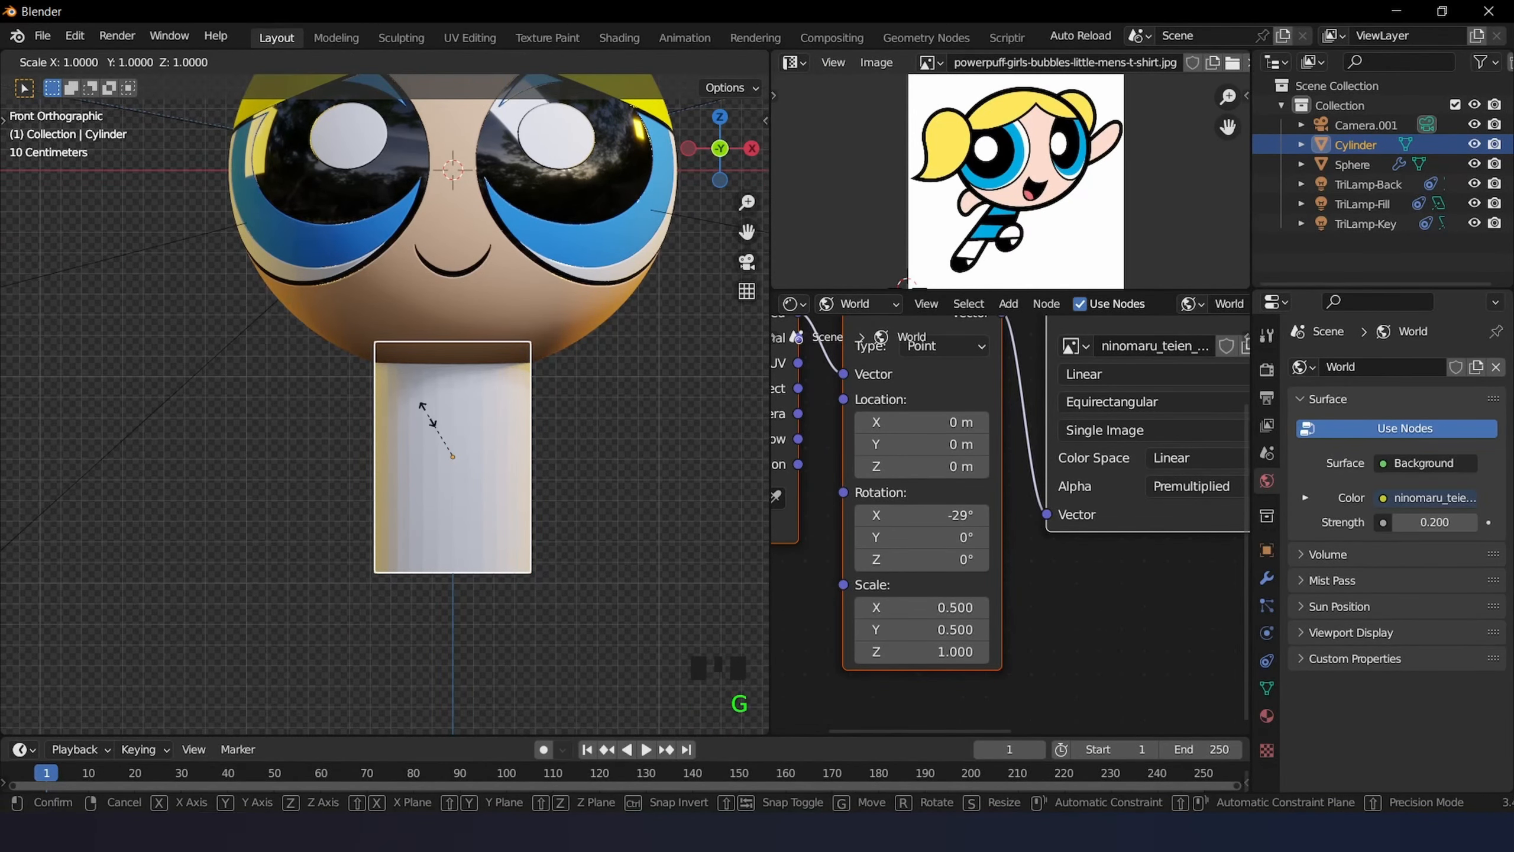
{"action": "key", "text": "z"}
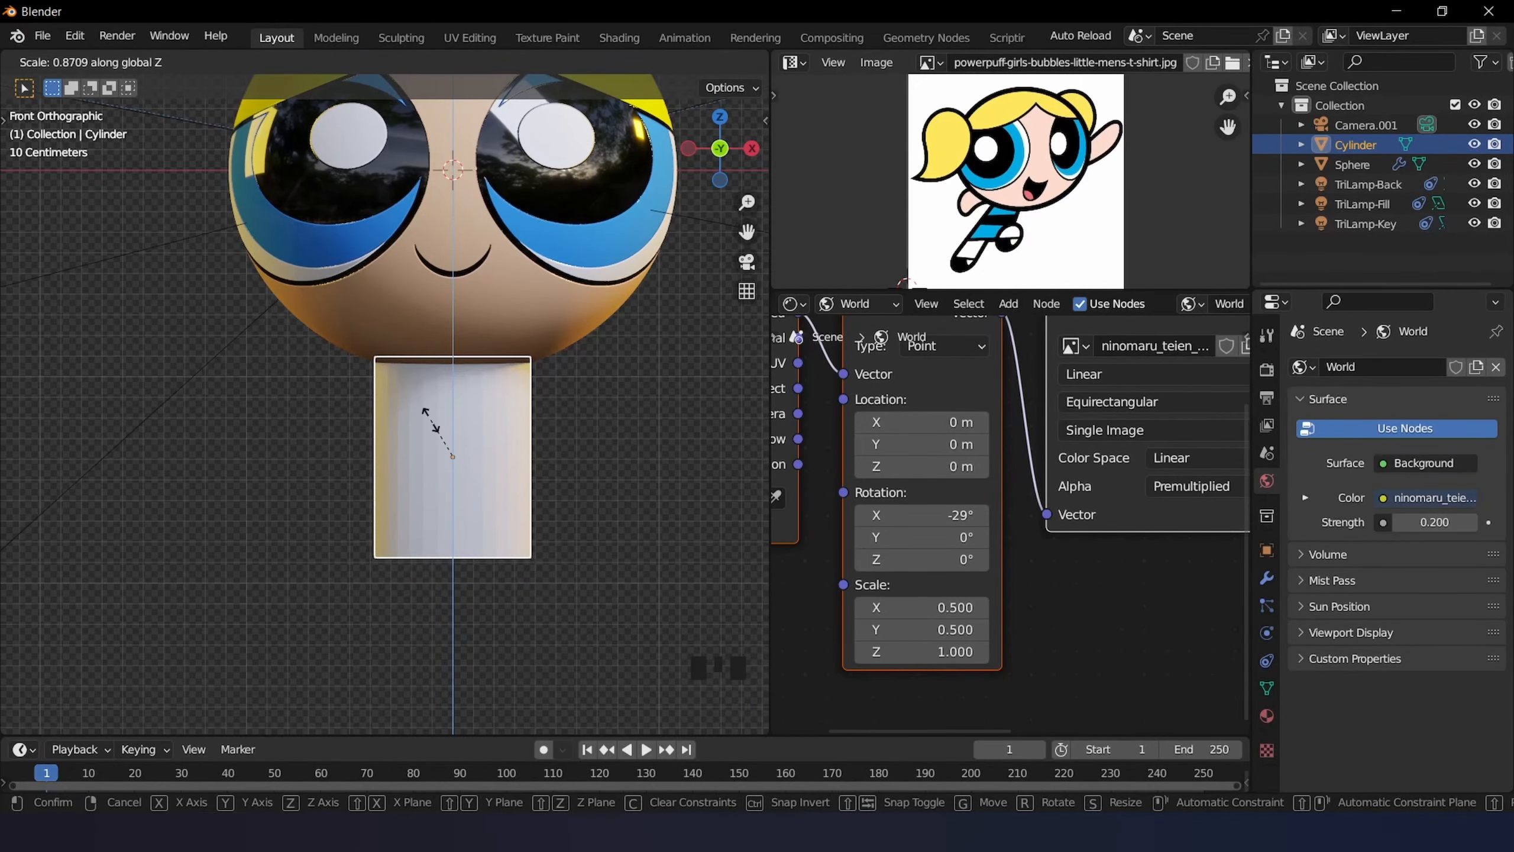
{"action": "left_click", "coordinate": [431, 419]}
{"action": "scroll", "coordinate": [478, 420], "scroll_direction": "down", "scroll_amount": 1}
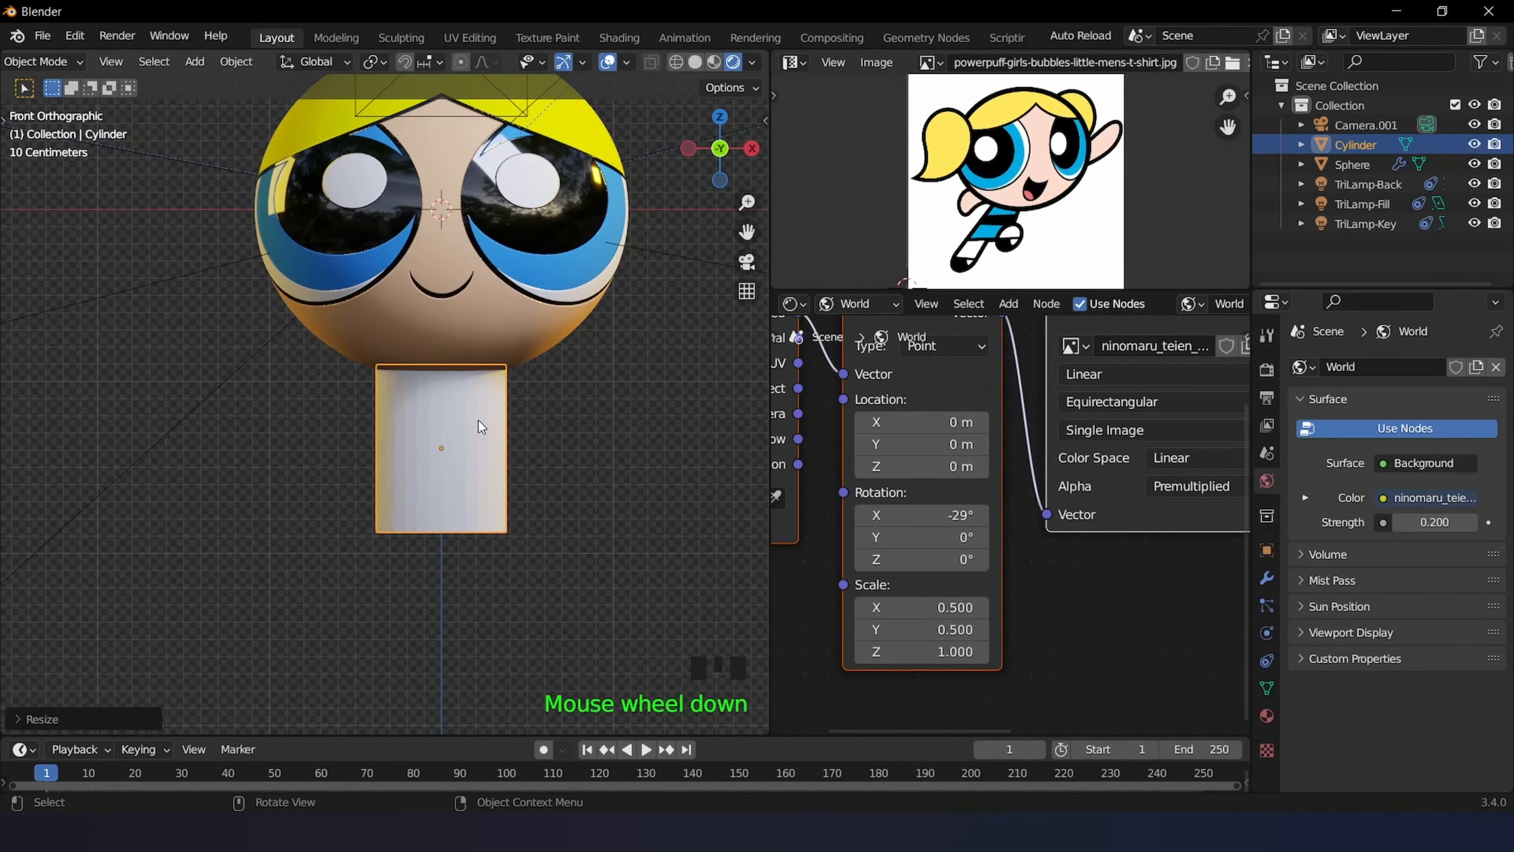
{"action": "scroll", "coordinate": [477, 420], "scroll_direction": "up", "scroll_amount": 1}
{"action": "left_click", "coordinate": [478, 420]}
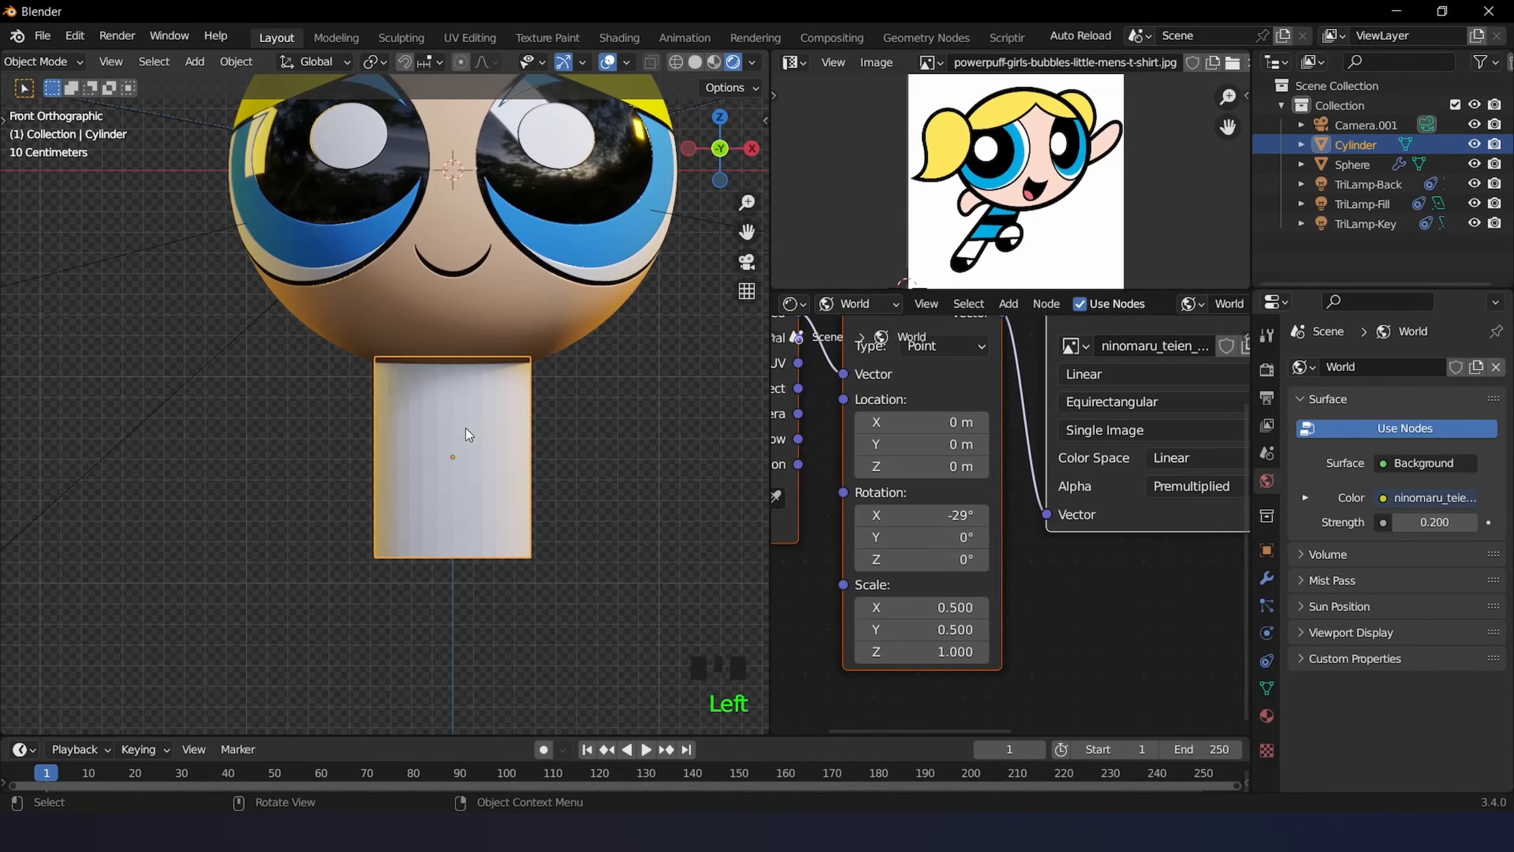
{"action": "key", "text": "s"}
{"action": "key", "text": "s"}
{"action": "key", "text": "z"}
{"action": "left_click", "coordinate": [532, 465]}
- Apply smooth shading to the cylinder body
{"action": "scroll", "coordinate": [520, 457], "scroll_direction": "up", "scroll_amount": 3}
{"action": "scroll", "coordinate": [520, 456], "scroll_direction": "down", "scroll_amount": 1}
{"action": "middle_click_drag", "start_coordinate": [520, 457], "coordinate": [488, 456], "text": "shift"}
{"action": "right_click", "coordinate": [511, 457]}
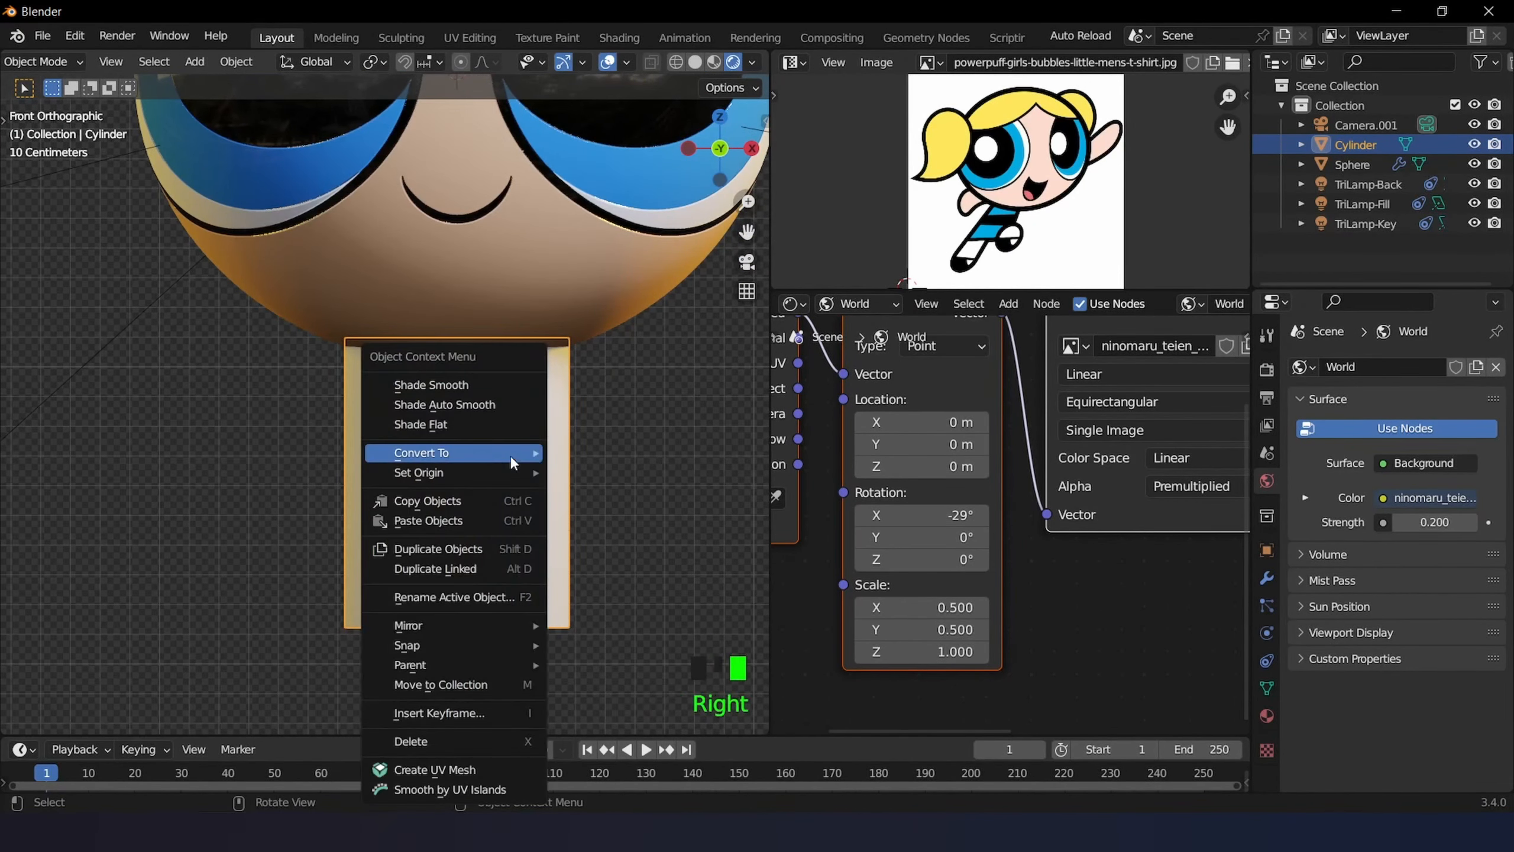
{"action": "left_click", "coordinate": [477, 385]}
{"action": "scroll", "coordinate": [488, 399], "scroll_direction": "down", "scroll_amount": 2}
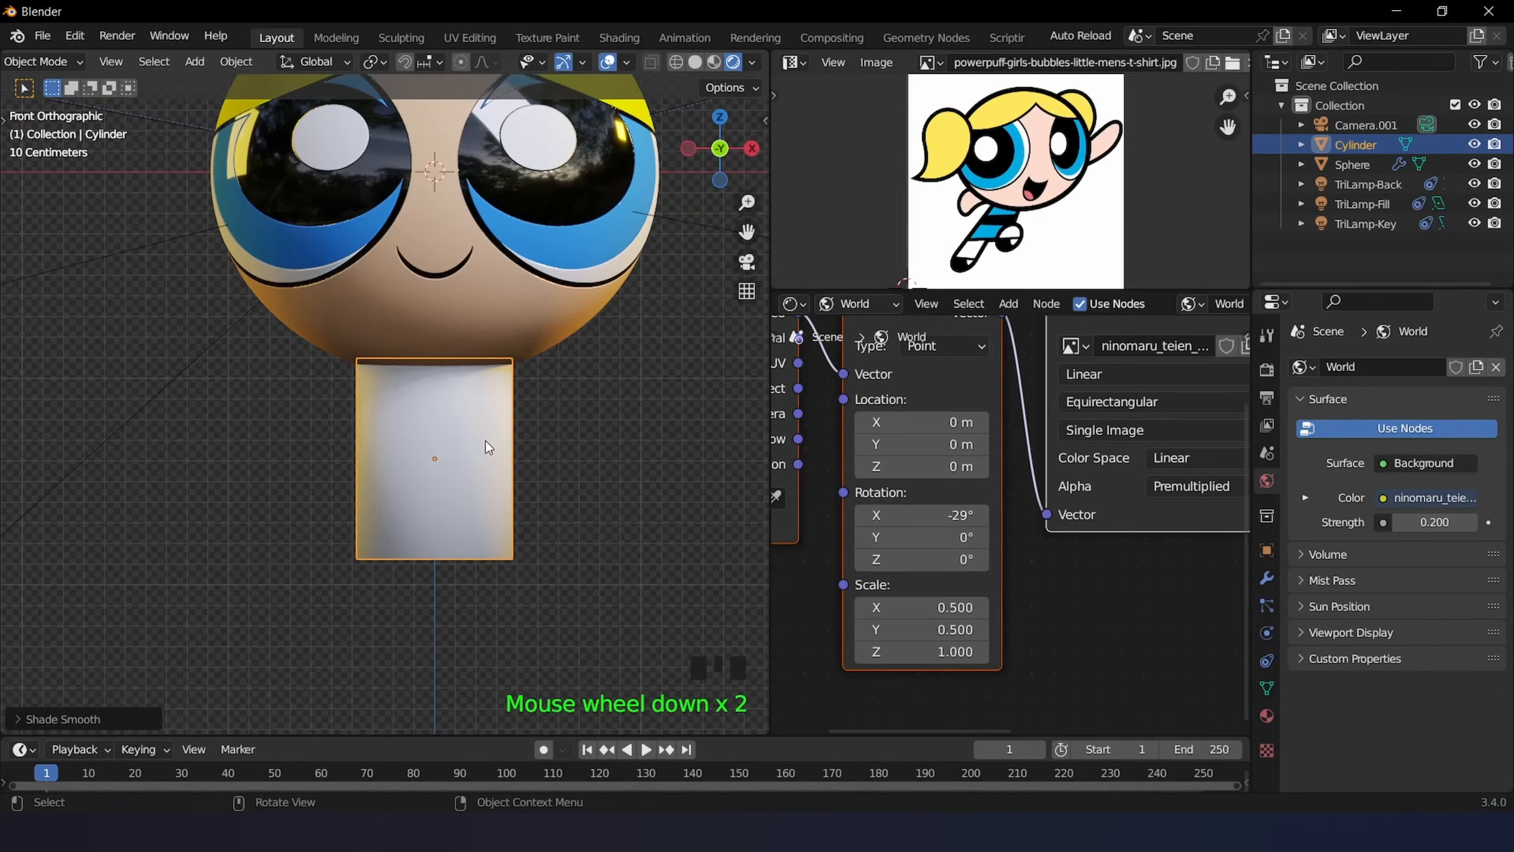
- Widen the cylinder's bottom edge loop by scaling it about 1.05, and return to Object Mode
{"action": "key", "text": "Tab"}
{"action": "left_click", "coordinate": [478, 559], "text": "alt"}
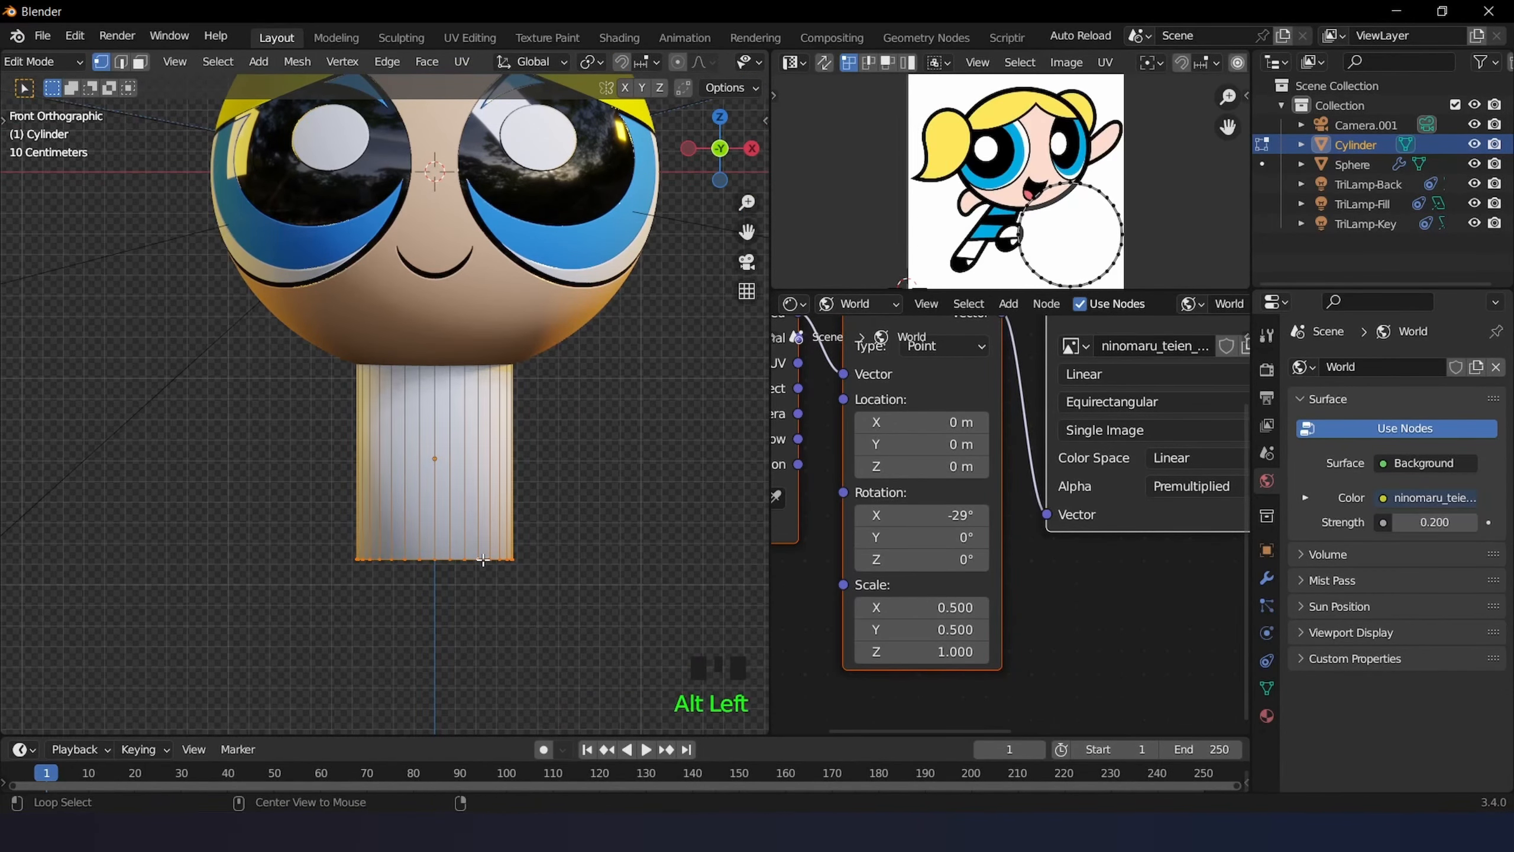
{"action": "key", "text": "s"}
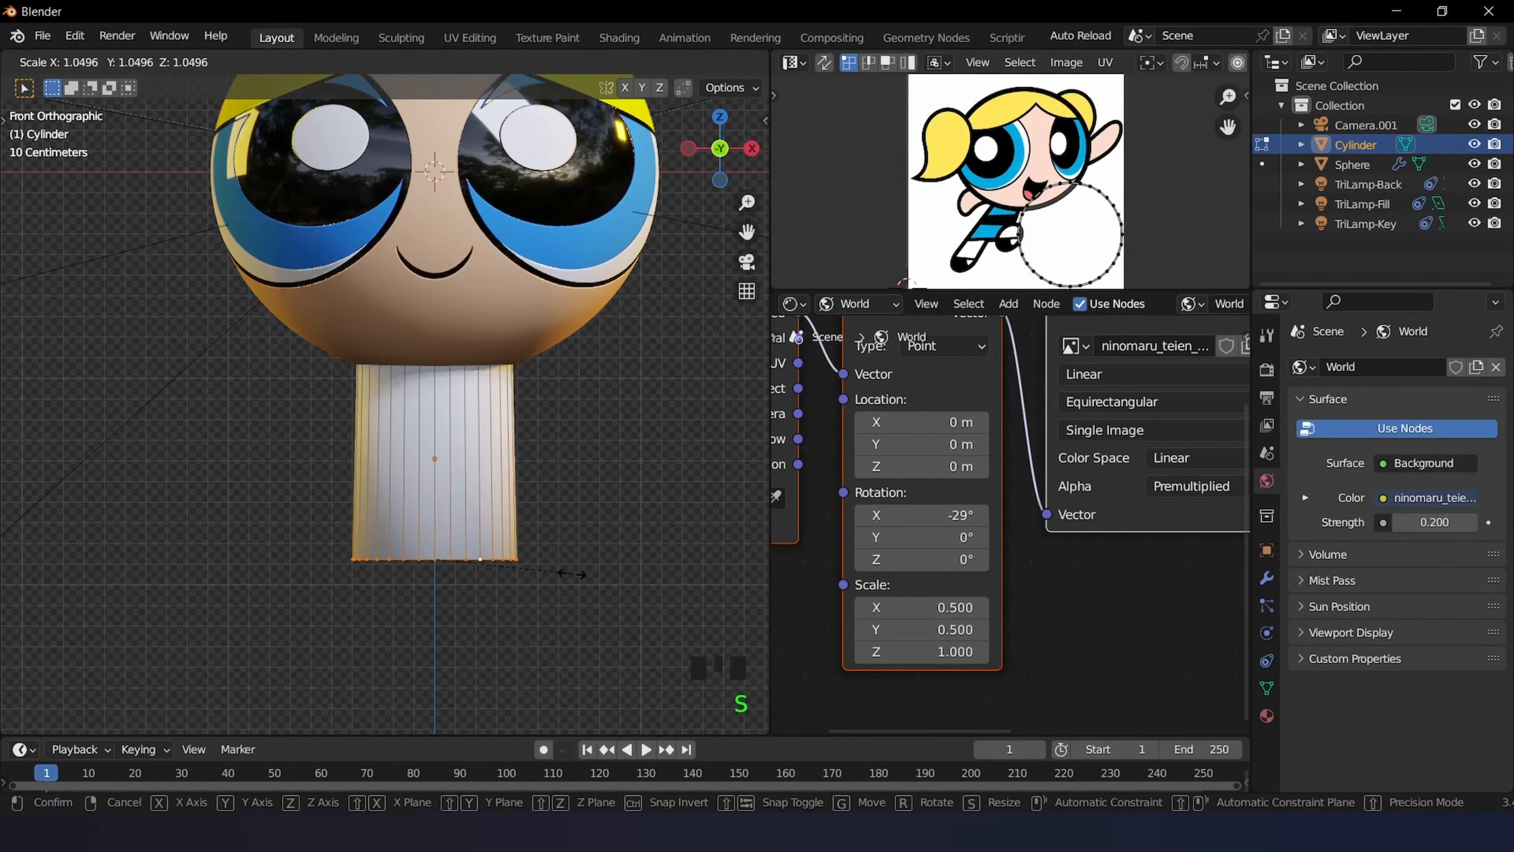
{"action": "left_click", "coordinate": [572, 574]}
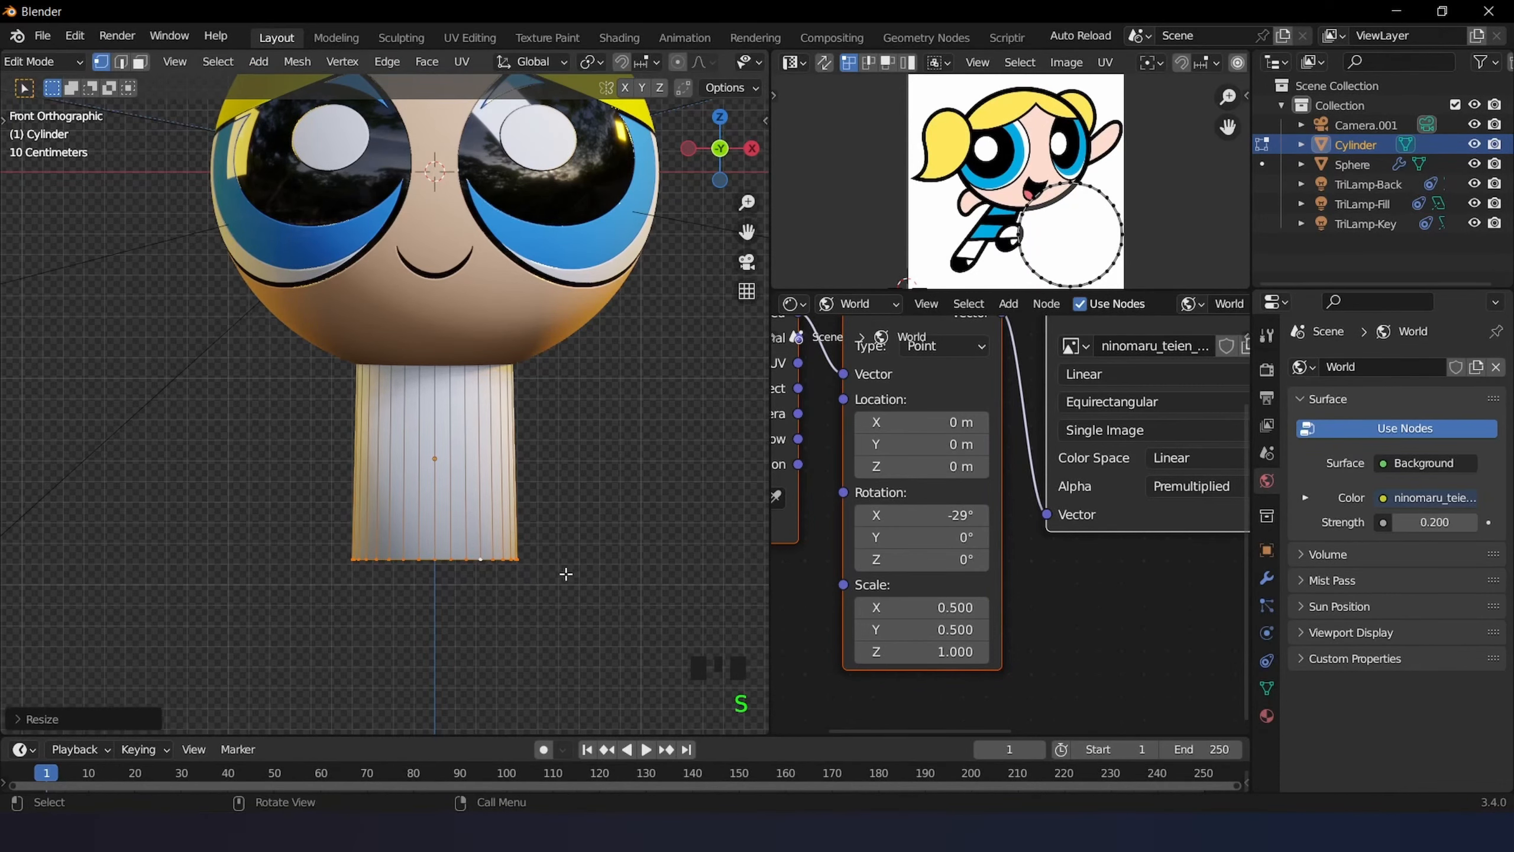
{"action": "scroll", "coordinate": [458, 494], "scroll_direction": "down", "scroll_amount": 2}
{"action": "scroll", "coordinate": [458, 494], "scroll_direction": "up", "scroll_amount": 2}
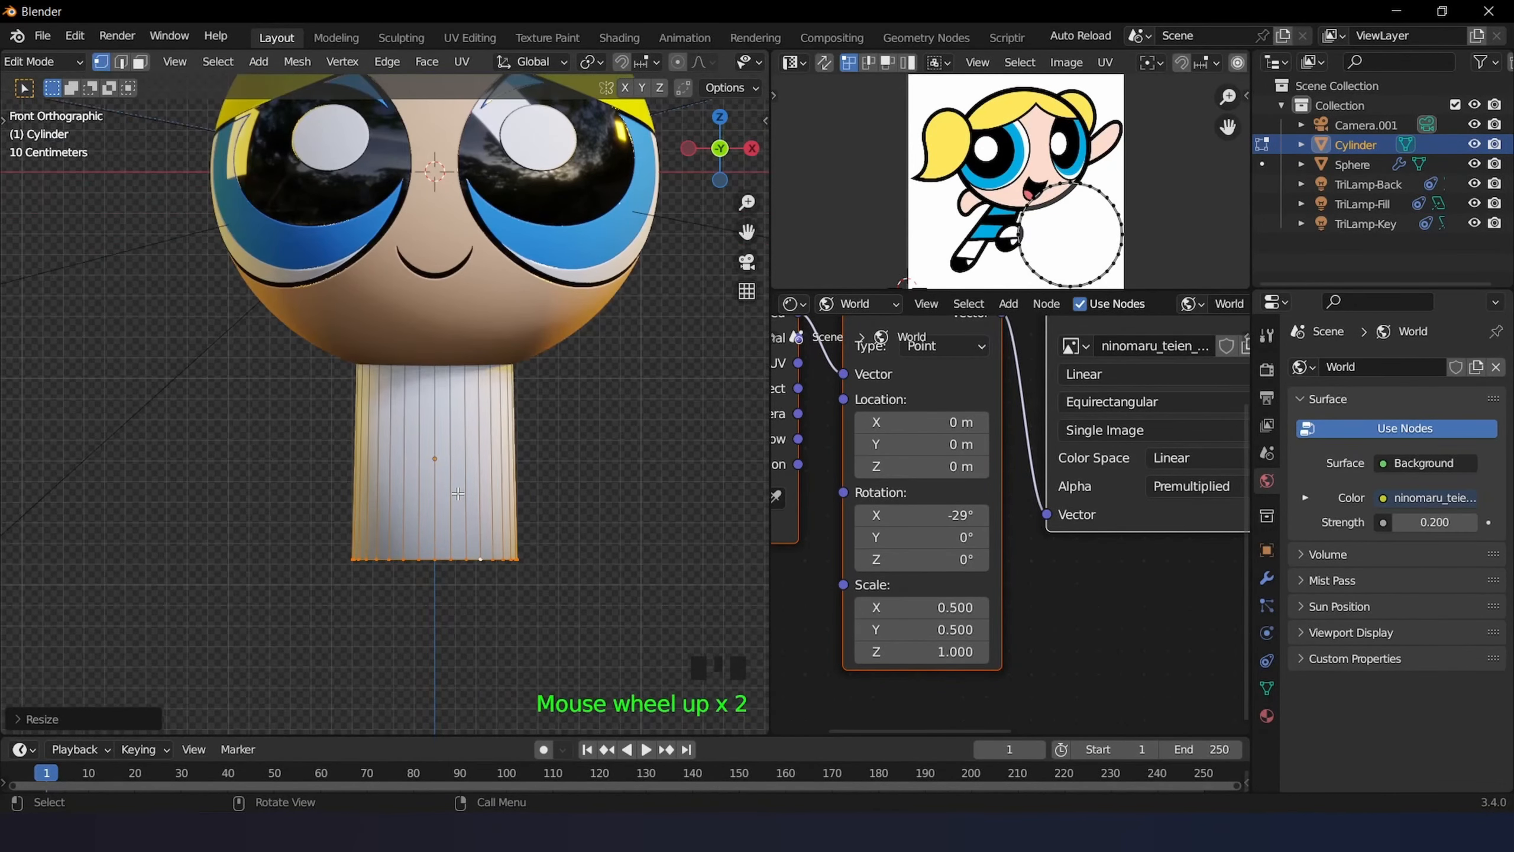
{"action": "key", "text": "Tab"}
{"action": "scroll", "coordinate": [468, 457], "scroll_direction": "down", "scroll_amount": 1}
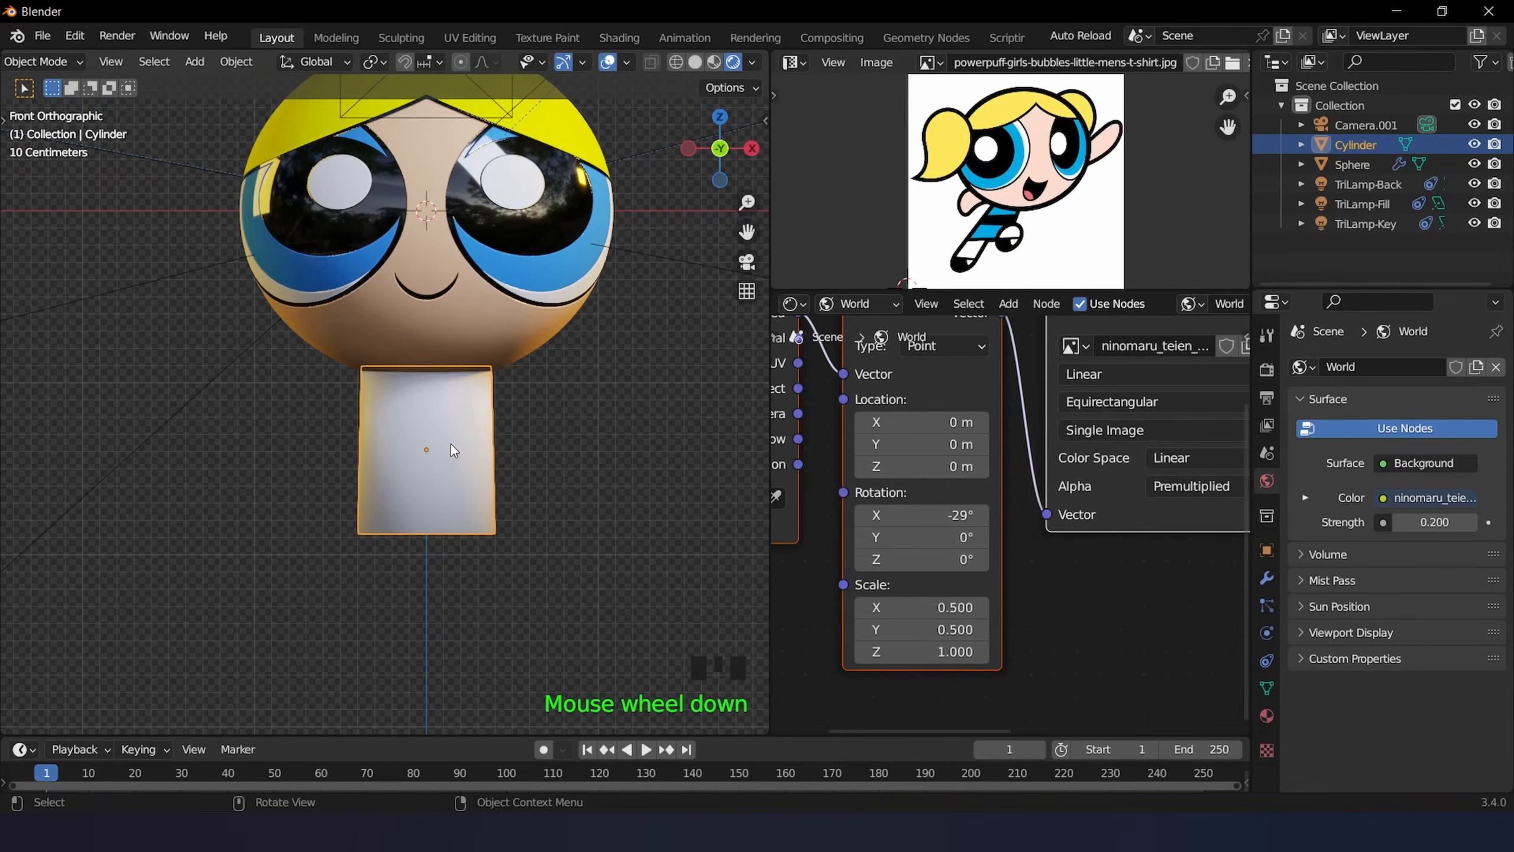
- Add a centred loop cut around the cylinder and bevel it about 0.307 m wide to form a middle band
{"action": "scroll", "coordinate": [451, 444], "scroll_direction": "up", "scroll_amount": 2}
{"action": "key", "text": "Tab"}
{"action": "scroll", "coordinate": [451, 443], "scroll_direction": "down", "scroll_amount": 4}
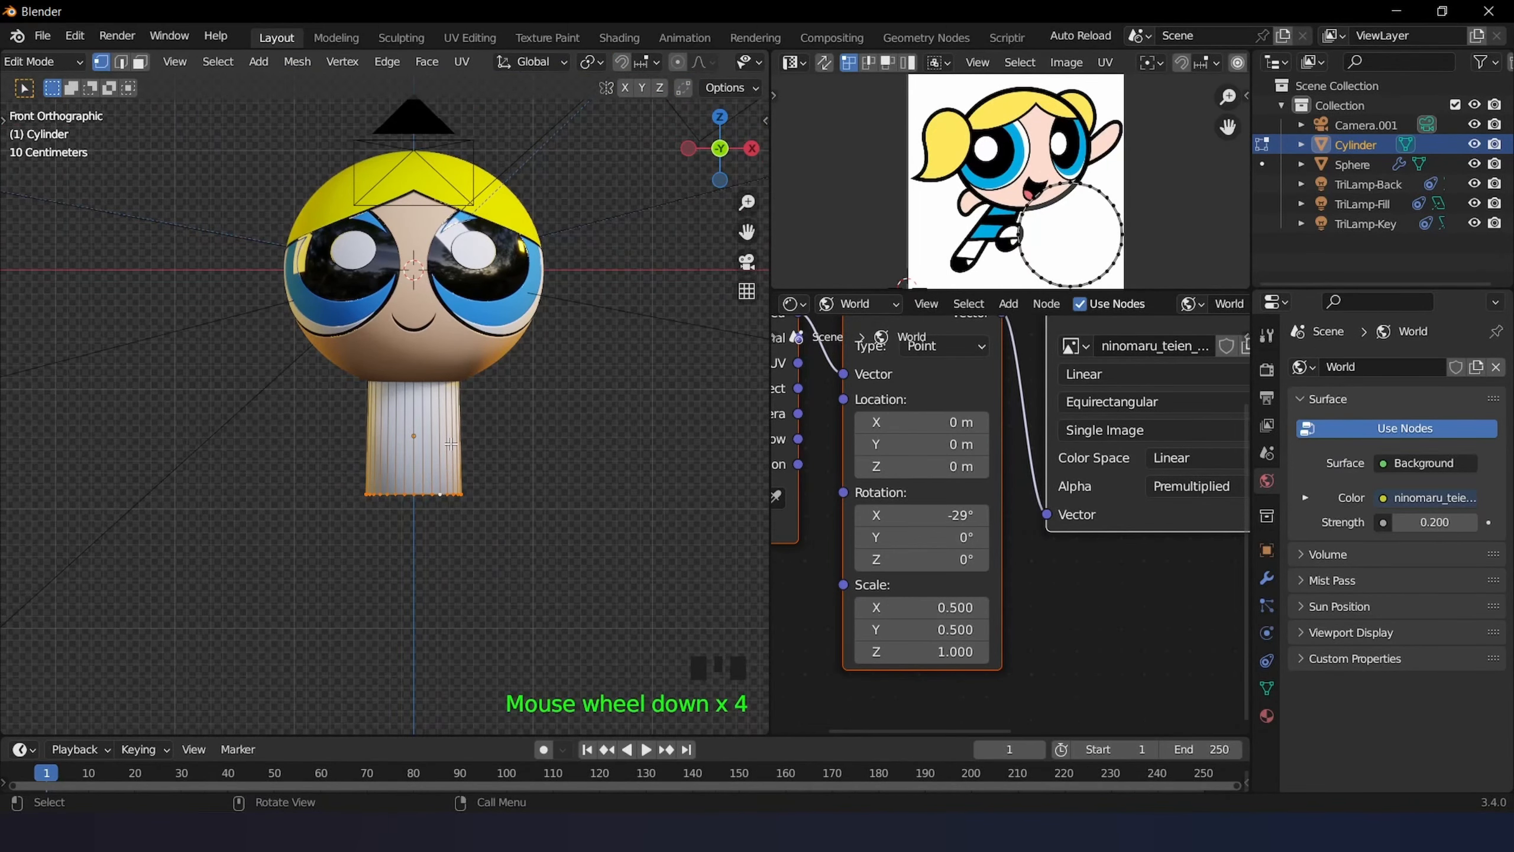
{"action": "scroll", "coordinate": [451, 444], "scroll_direction": "up", "scroll_amount": 4}
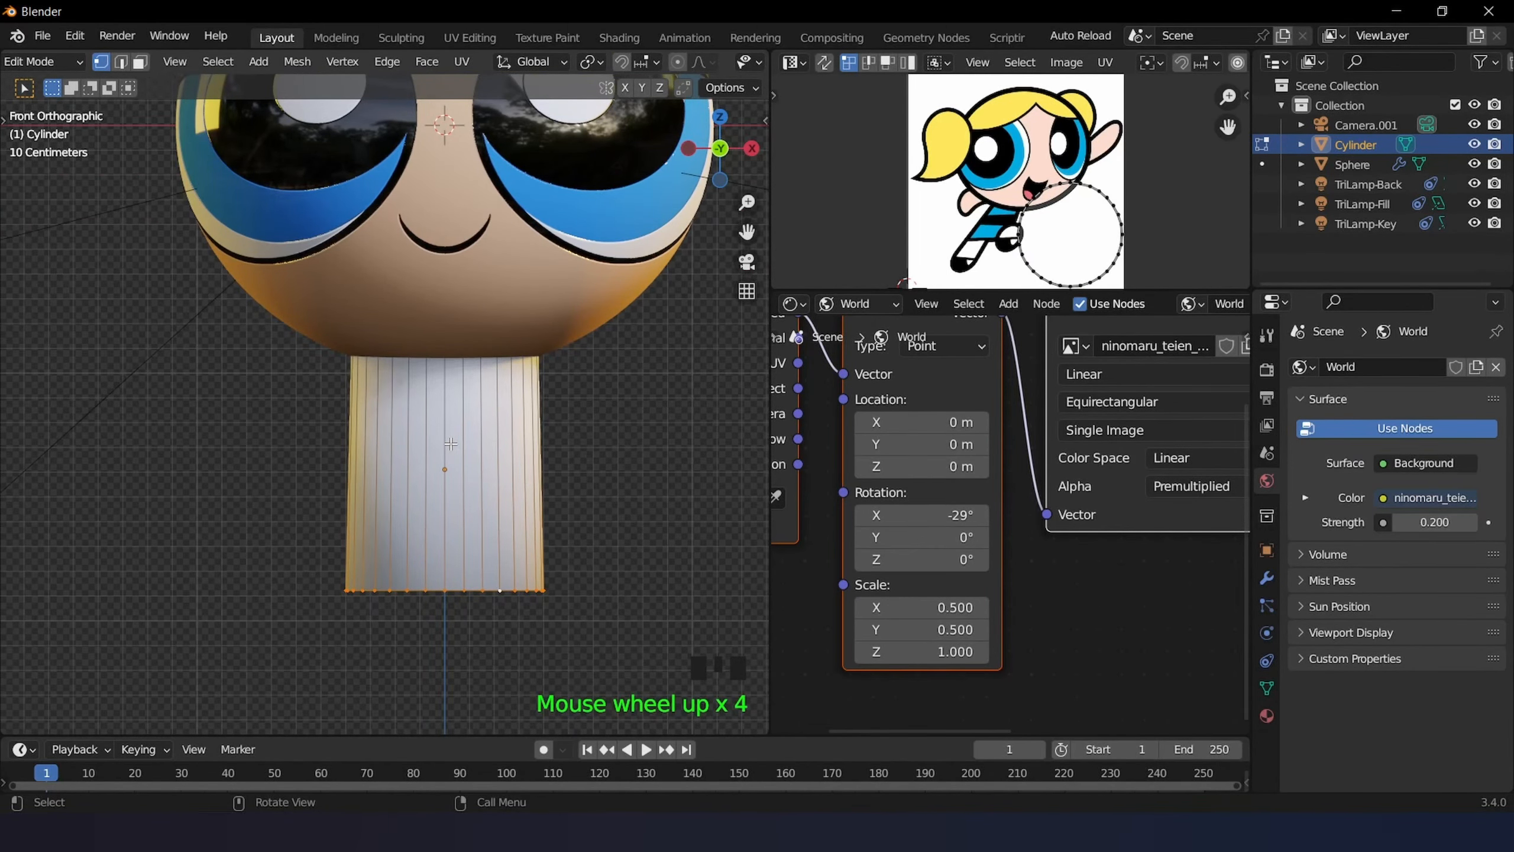
{"action": "key", "text": "ctrl+r"}
{"action": "left_click", "coordinate": [452, 442]}
{"action": "right_click", "coordinate": [453, 440]}
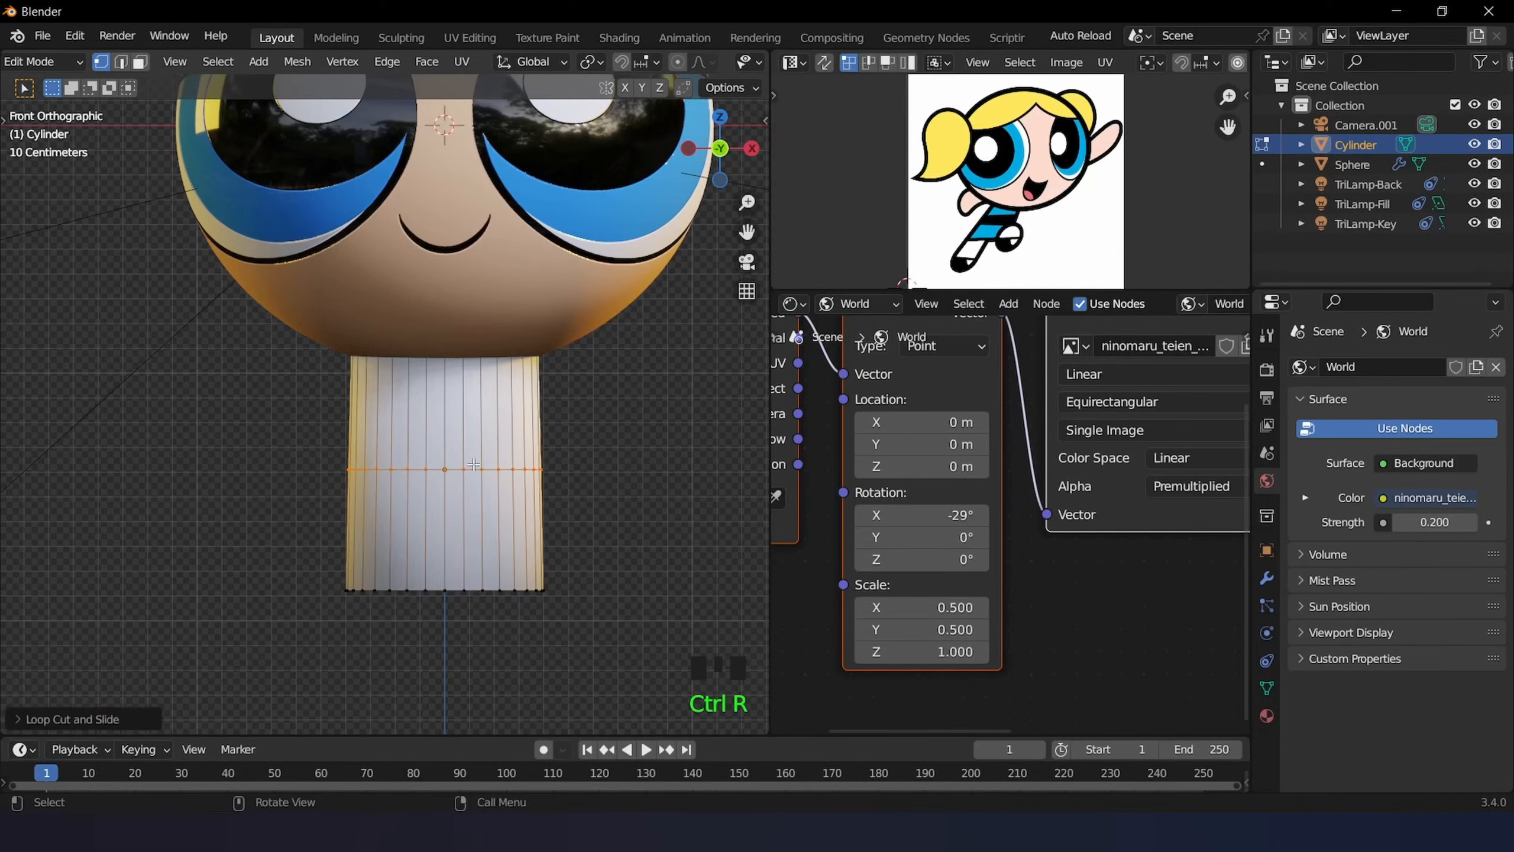
{"action": "key", "text": "ctrl"}
{"action": "key", "text": "ctrl+b"}
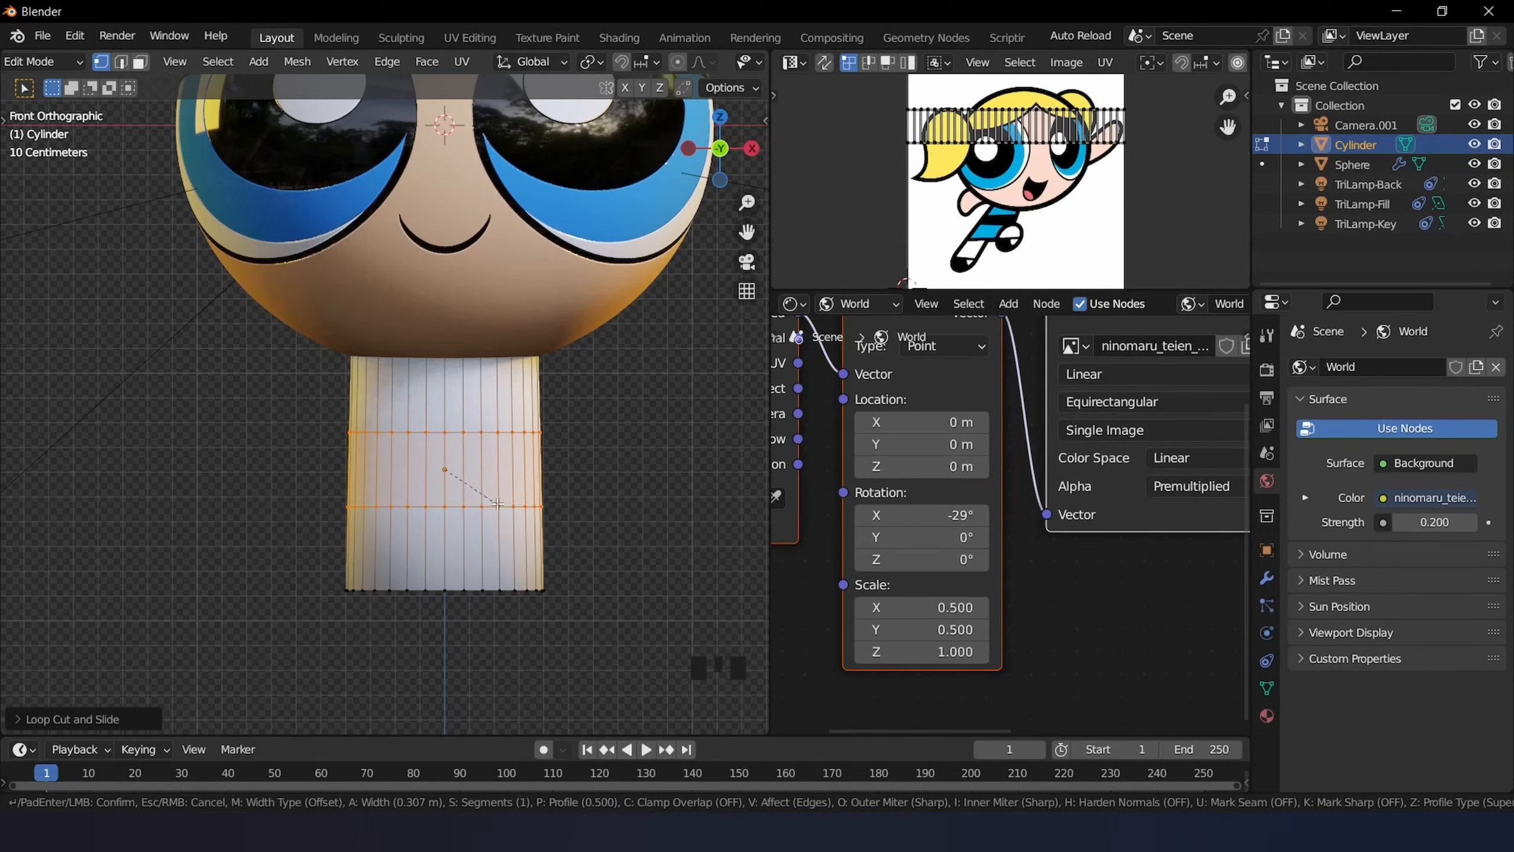
{"action": "left_click", "coordinate": [498, 504]}
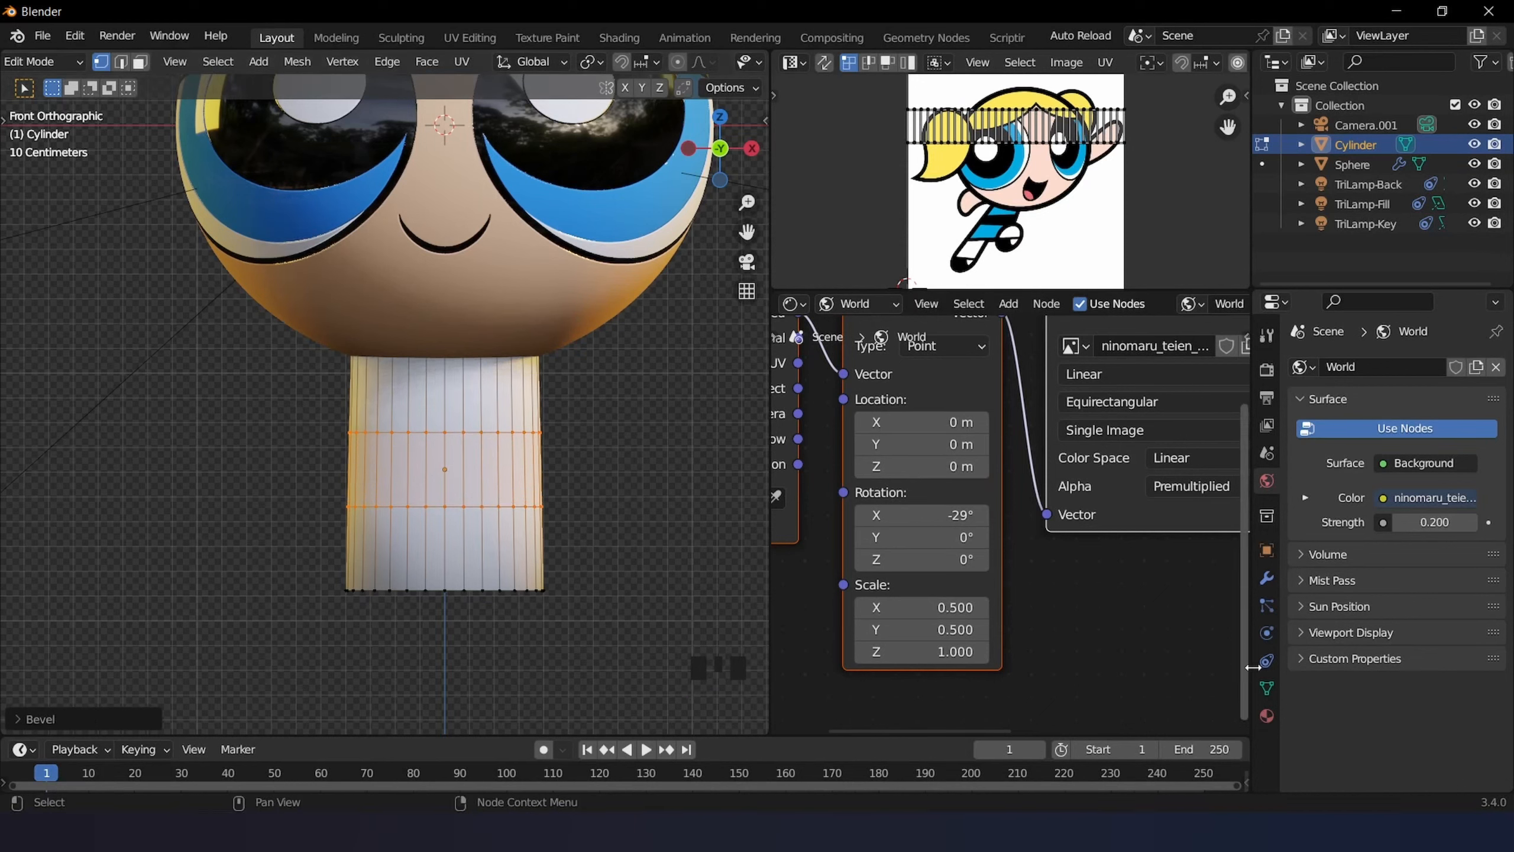
- Add a second material with a black base color to the cylinder and assign it to the middle band
{"action": "left_click", "coordinate": [1267, 715]}
{"action": "left_click", "coordinate": [1409, 449]}
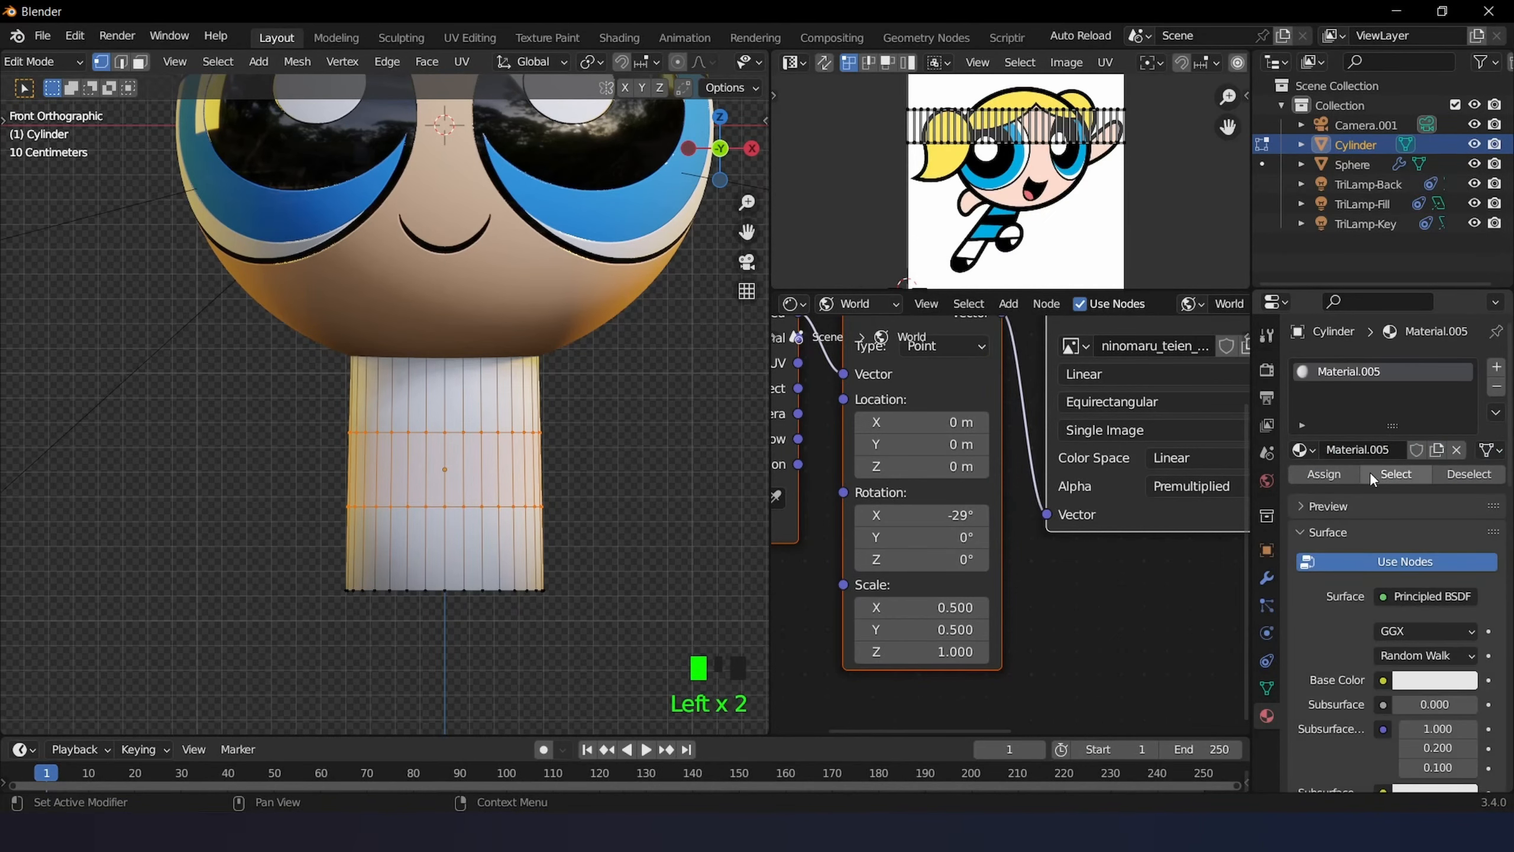
{"action": "left_click", "coordinate": [1497, 366]}
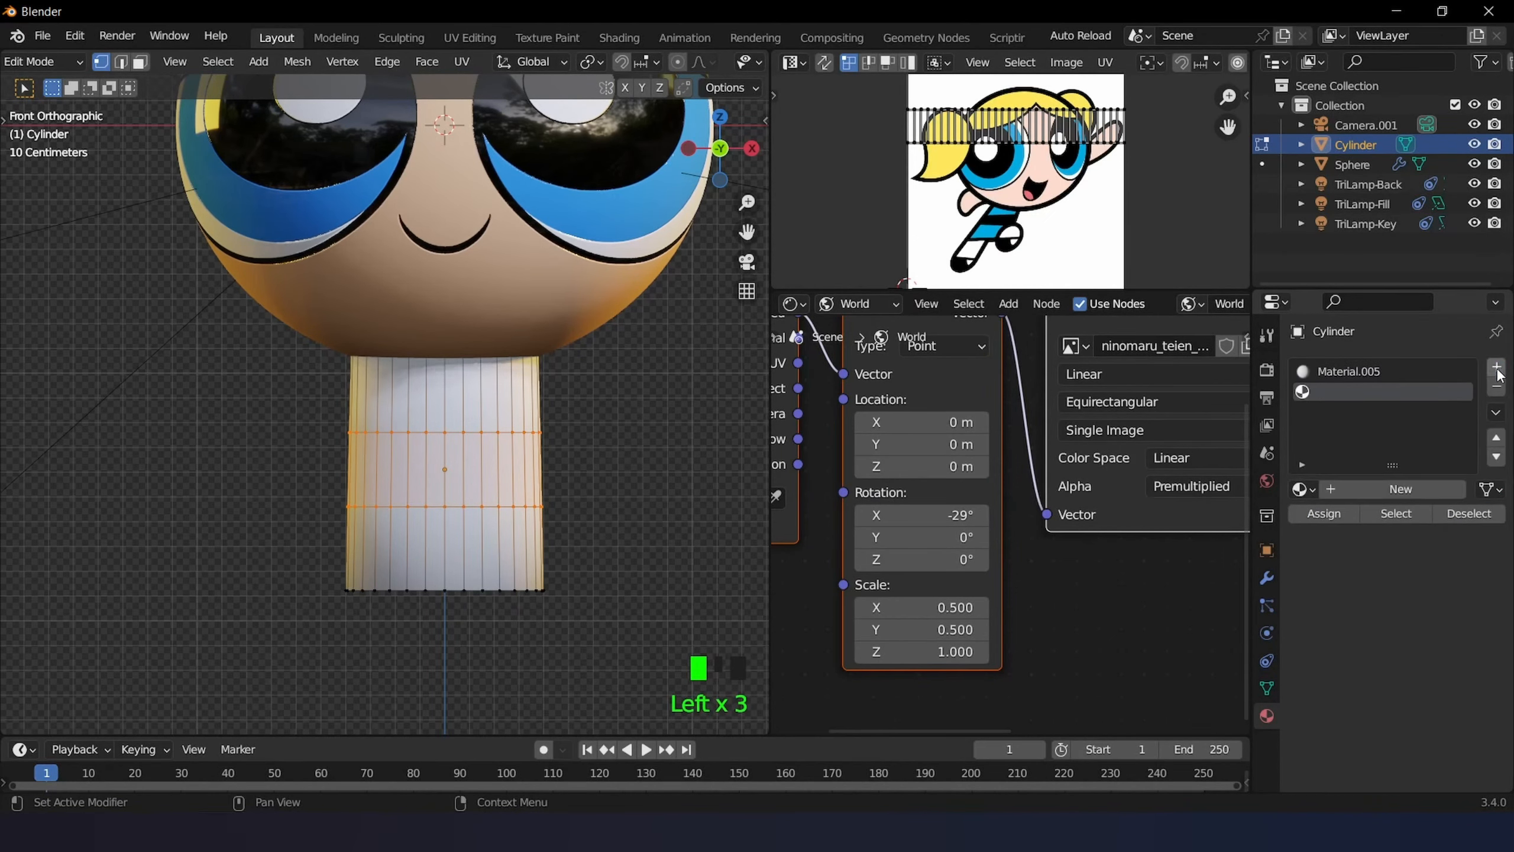
{"action": "left_click", "coordinate": [1376, 482]}
{"action": "left_click", "coordinate": [1425, 719]}
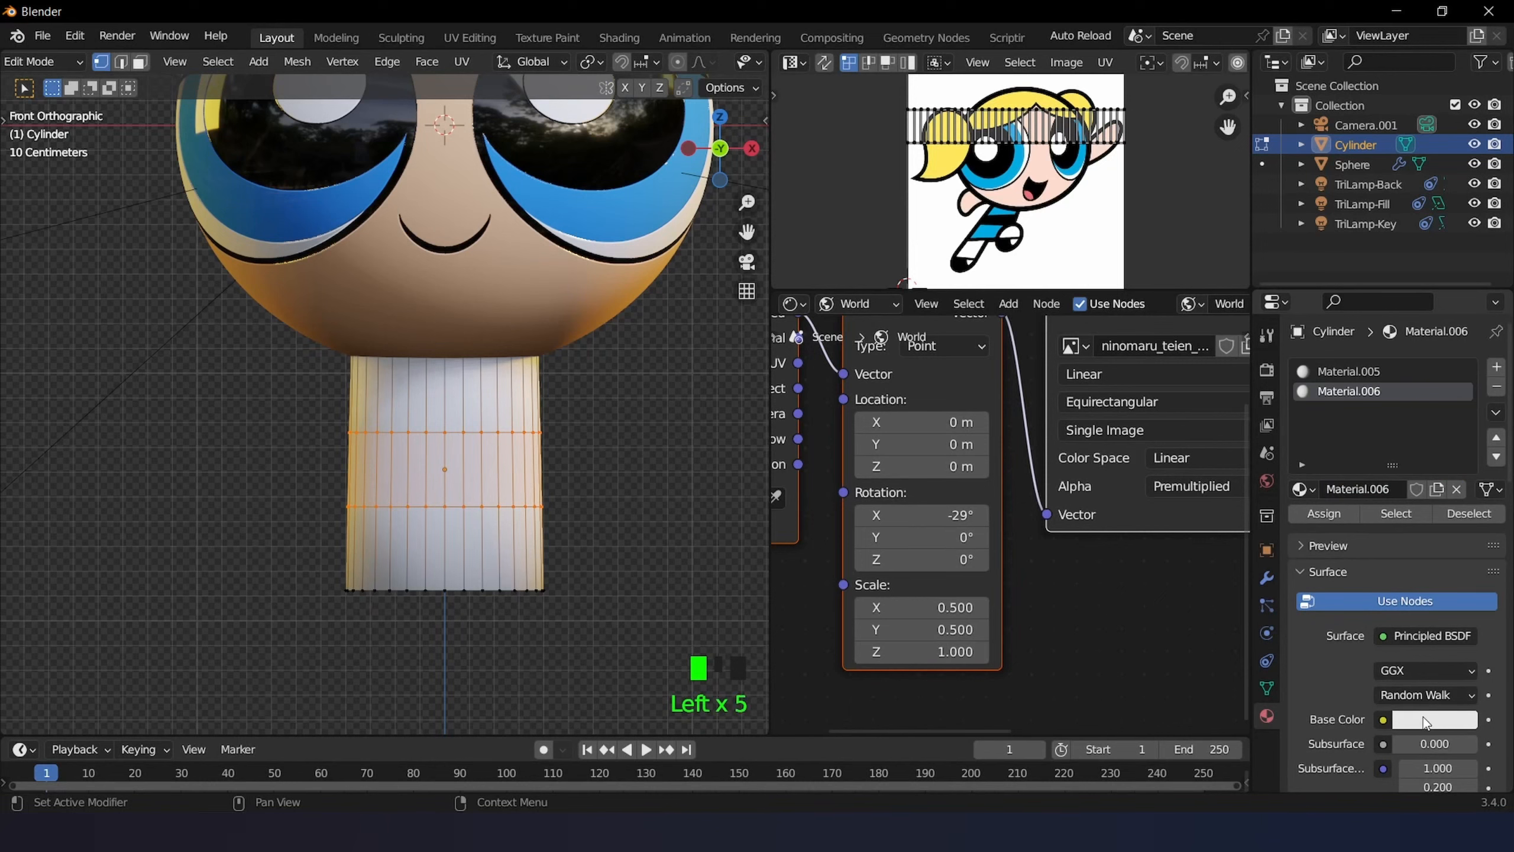
{"action": "left_click_drag", "start_coordinate": [1465, 537], "coordinate": [1463, 581]}
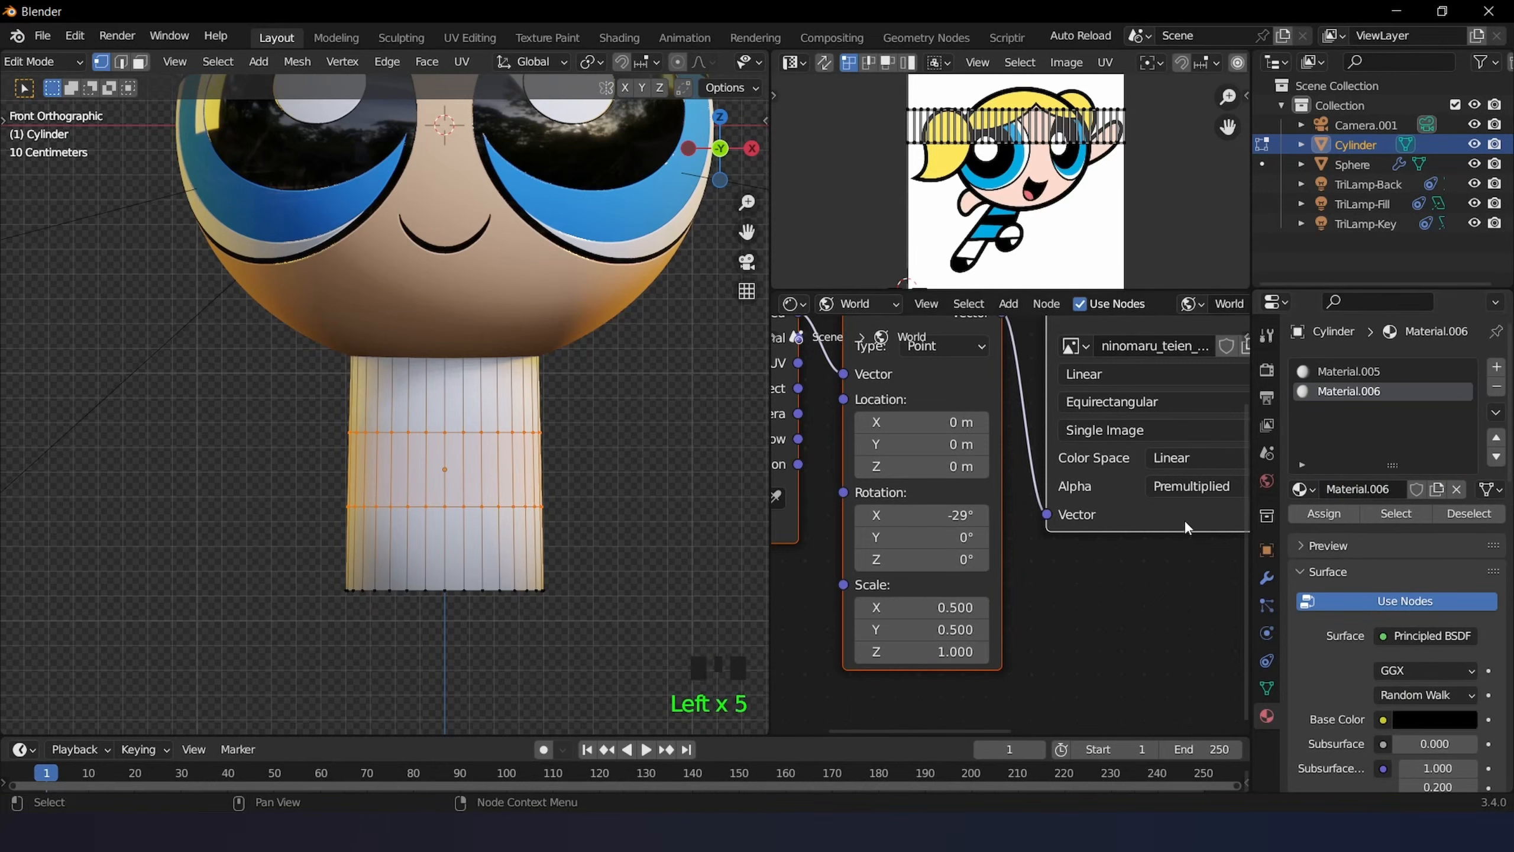
{"action": "left_click", "coordinate": [1323, 514]}
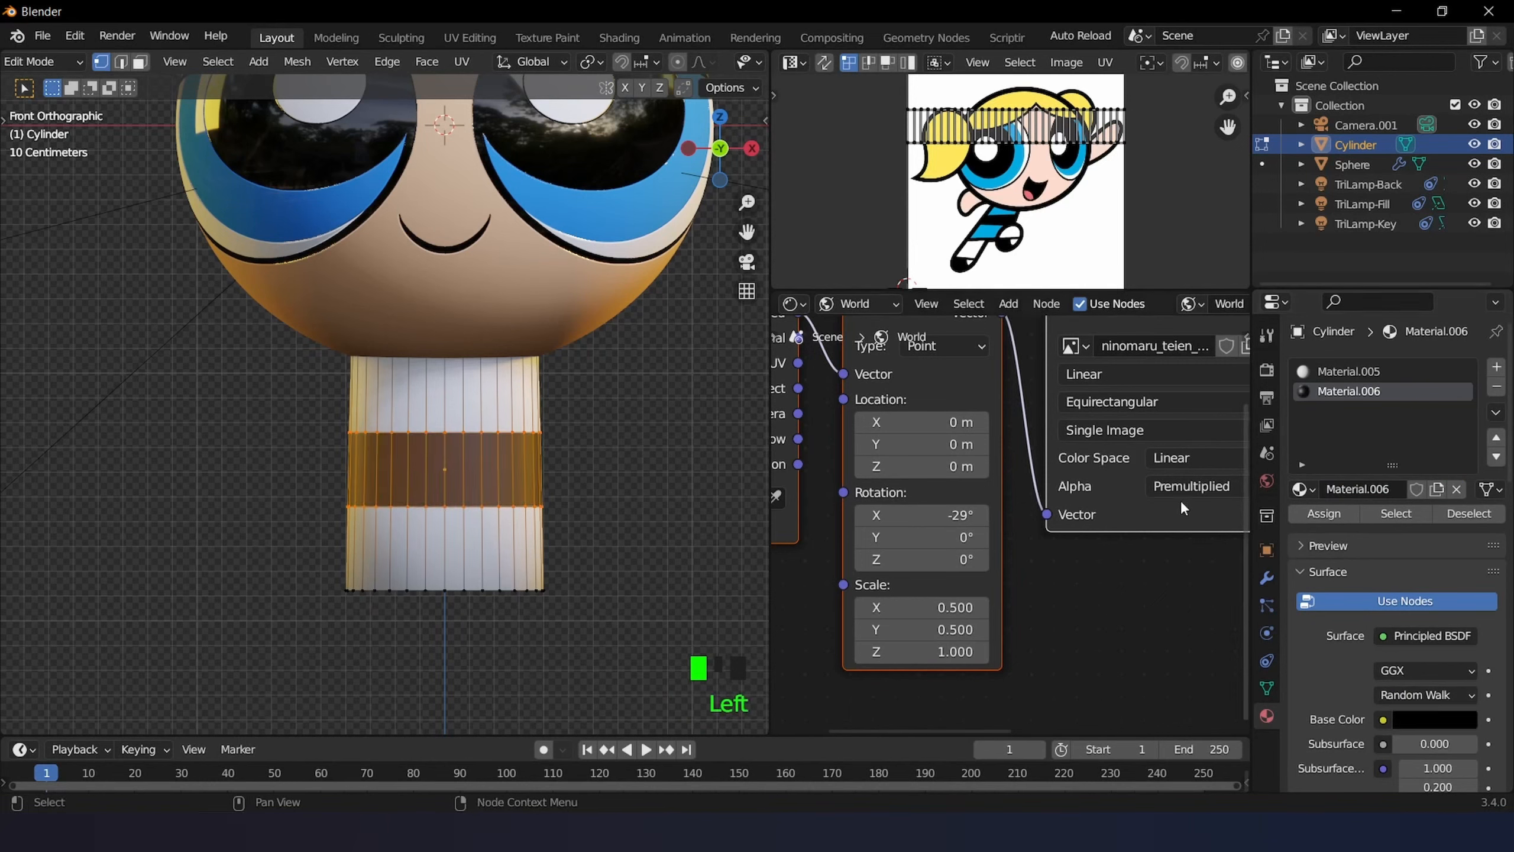
{"action": "key", "text": "Tab"}
{"action": "scroll", "coordinate": [568, 419], "scroll_direction": "down", "scroll_amount": 2}
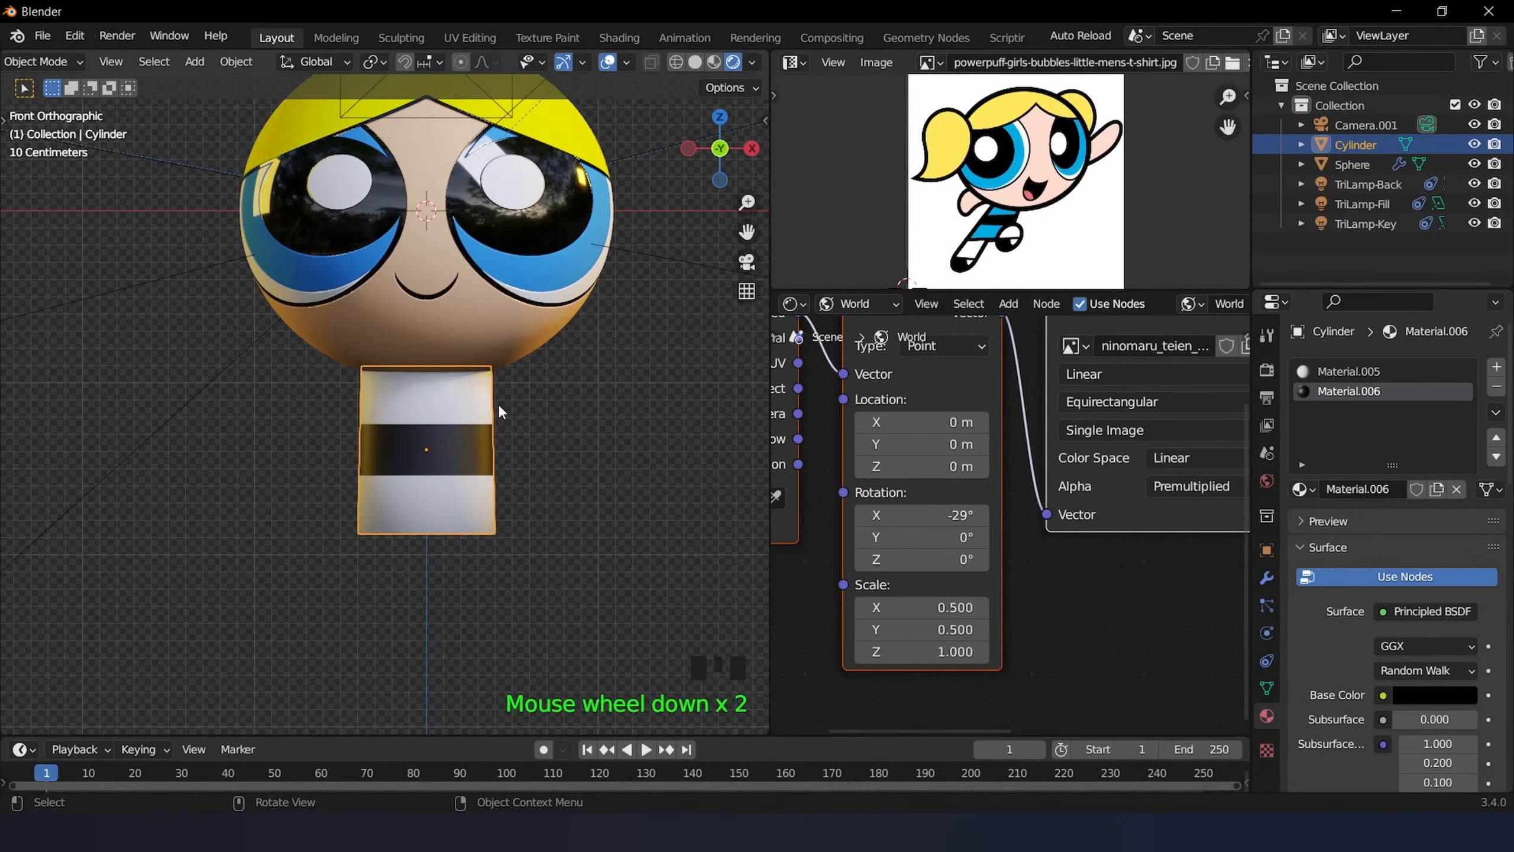
- Set the base color of the cylinder's first material, Material.005, to blue and deselect the body
{"action": "left_click", "coordinate": [1349, 371]}
{"action": "left_click", "coordinate": [1464, 695]}
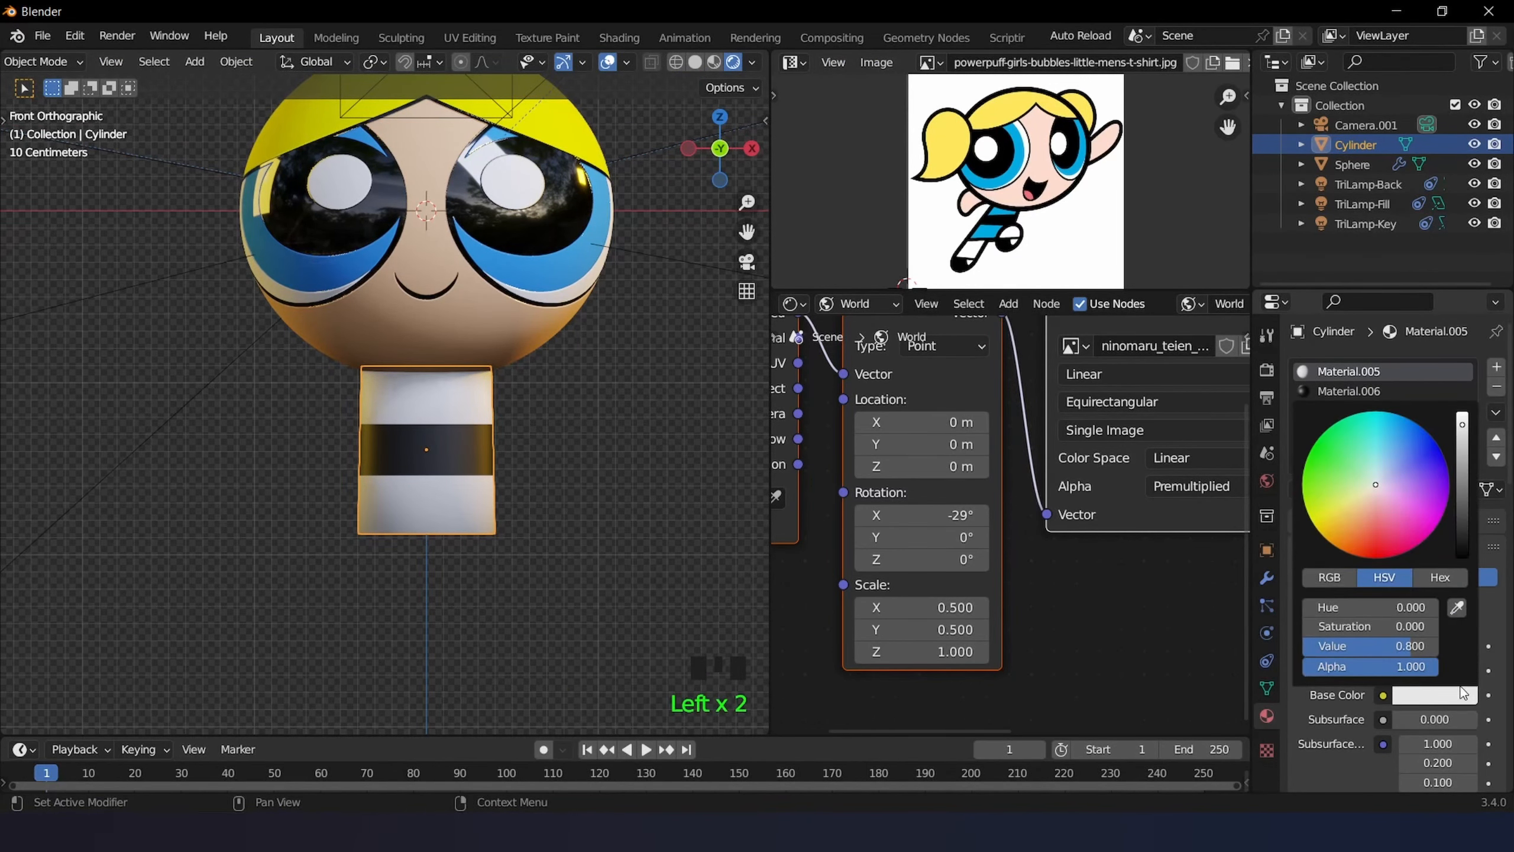
{"action": "left_click_drag", "start_coordinate": [1413, 453], "coordinate": [1410, 428]}
{"action": "key", "text": "Tab"}
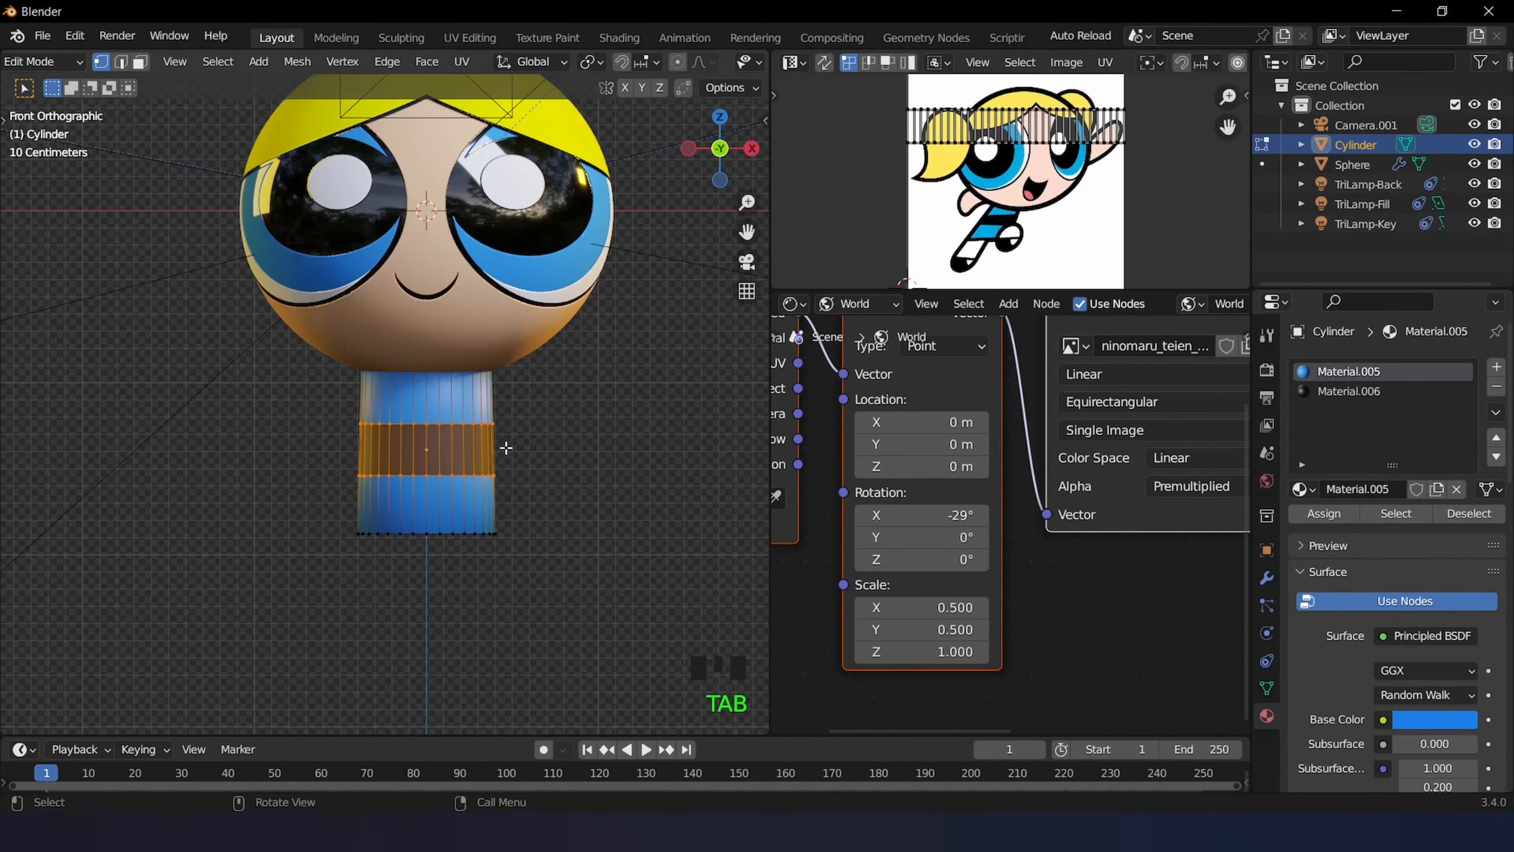
{"action": "key", "text": "Tab"}
{"action": "left_click", "coordinate": [515, 444]}
- Examine the blue body with its black band beneath the head in the front view
{"action": "scroll", "coordinate": [514, 445], "scroll_direction": "down", "scroll_amount": 2}
{"action": "scroll", "coordinate": [512, 442], "scroll_direction": "up", "scroll_amount": 3}
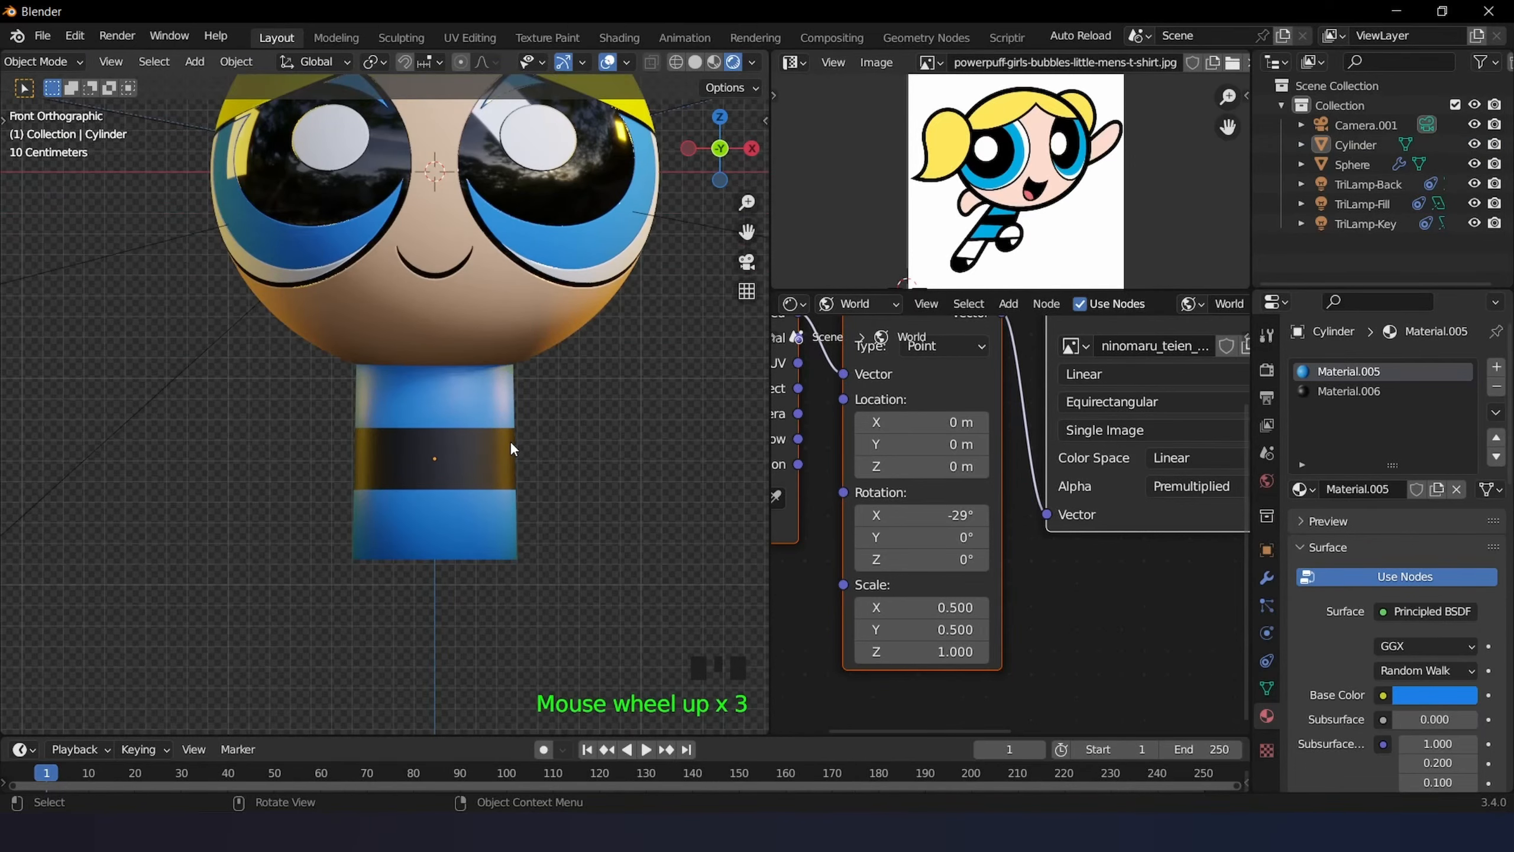
{"action": "middle_click_drag", "start_coordinate": [502, 412], "coordinate": [496, 525], "text": "shift"}
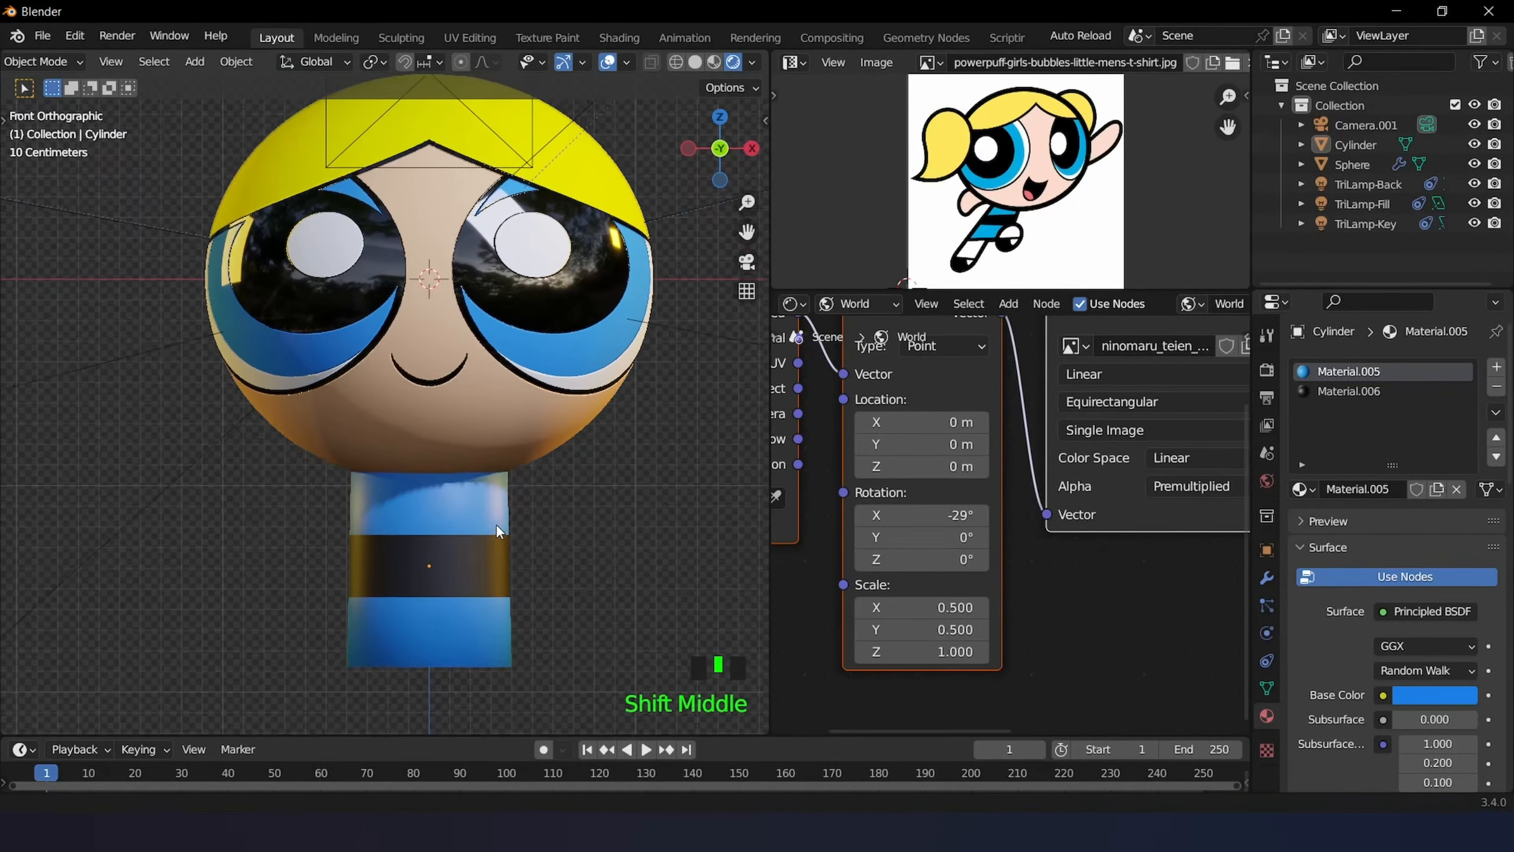
{"action": "scroll", "coordinate": [497, 525], "scroll_direction": "up", "scroll_amount": 2}
{"action": "scroll", "coordinate": [496, 525], "scroll_direction": "down", "scroll_amount": 4}
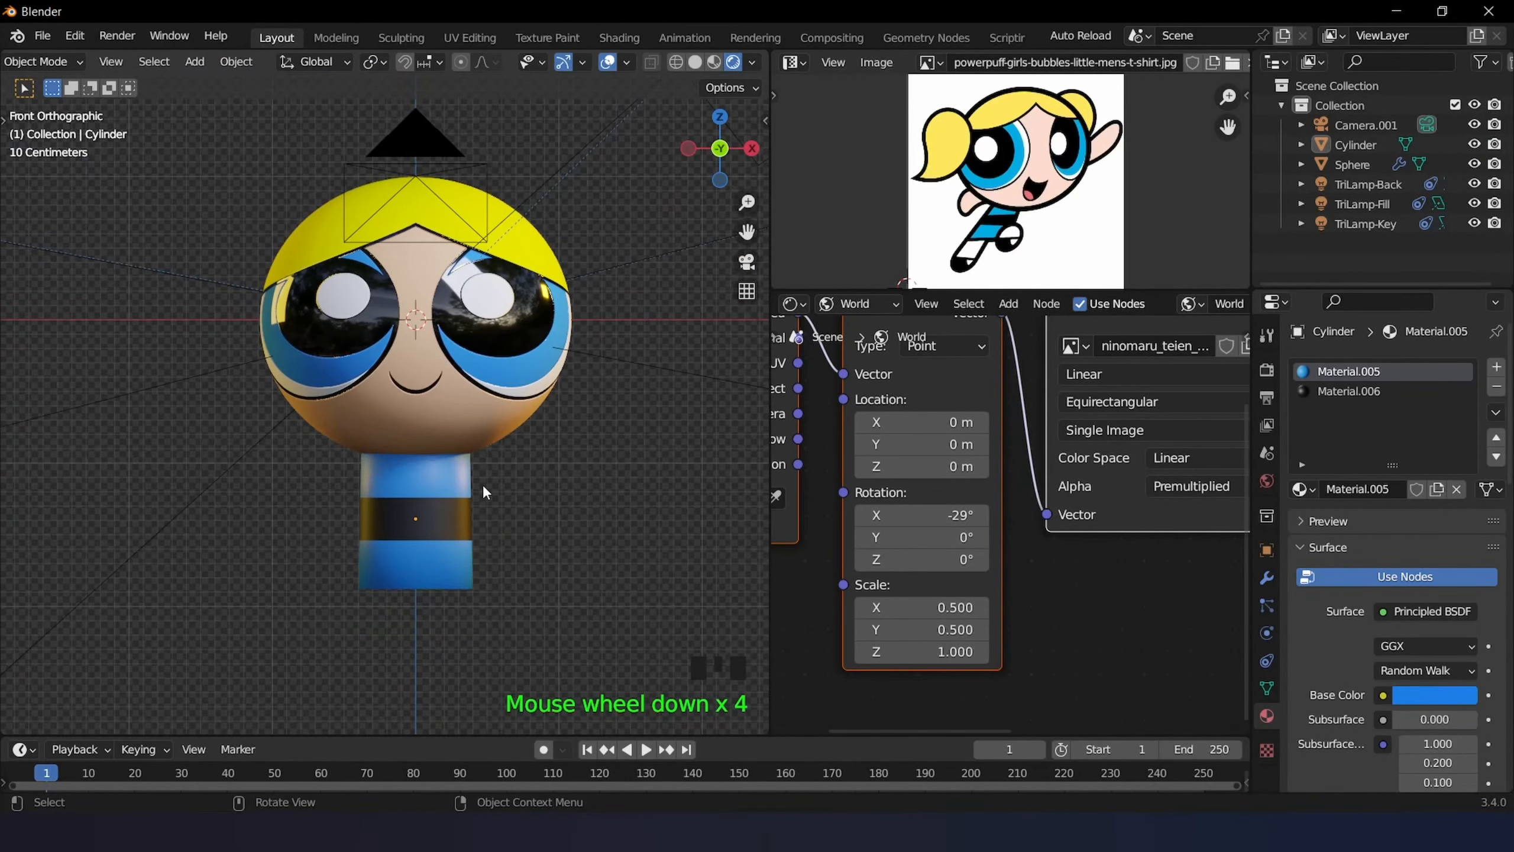
{"action": "scroll", "coordinate": [471, 411], "scroll_direction": "up", "scroll_amount": 3}
{"action": "middle_click_drag", "start_coordinate": [505, 533], "coordinate": [475, 449], "text": "shift"}
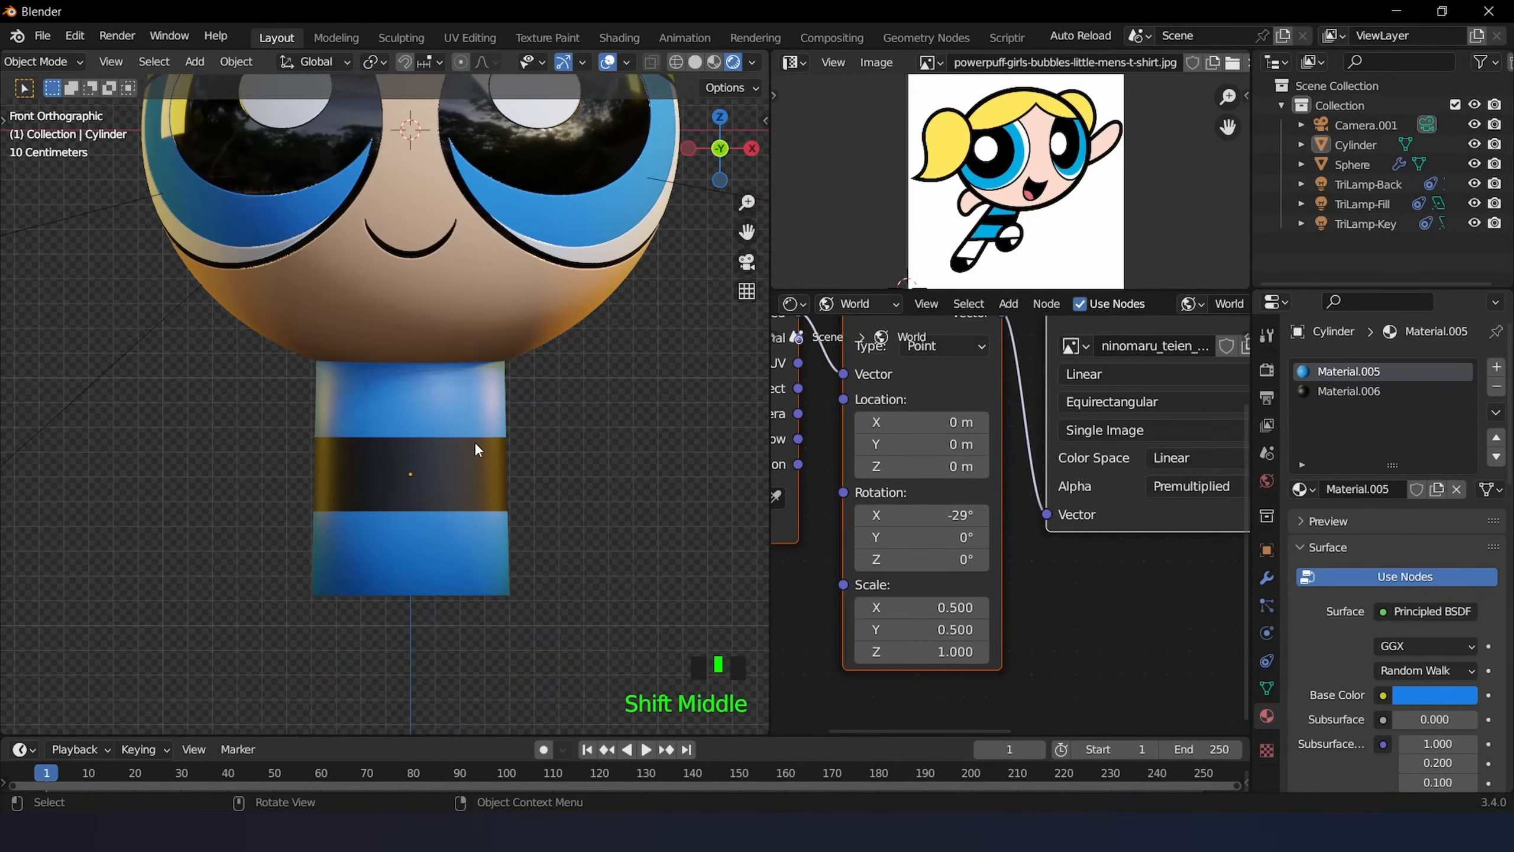
{"action": "scroll", "coordinate": [476, 448], "scroll_direction": "up", "scroll_amount": 6}
{"action": "scroll", "coordinate": [479, 449], "scroll_direction": "down", "scroll_amount": 7}
{"action": "scroll", "coordinate": [463, 396], "scroll_direction": "down", "scroll_amount": 3}
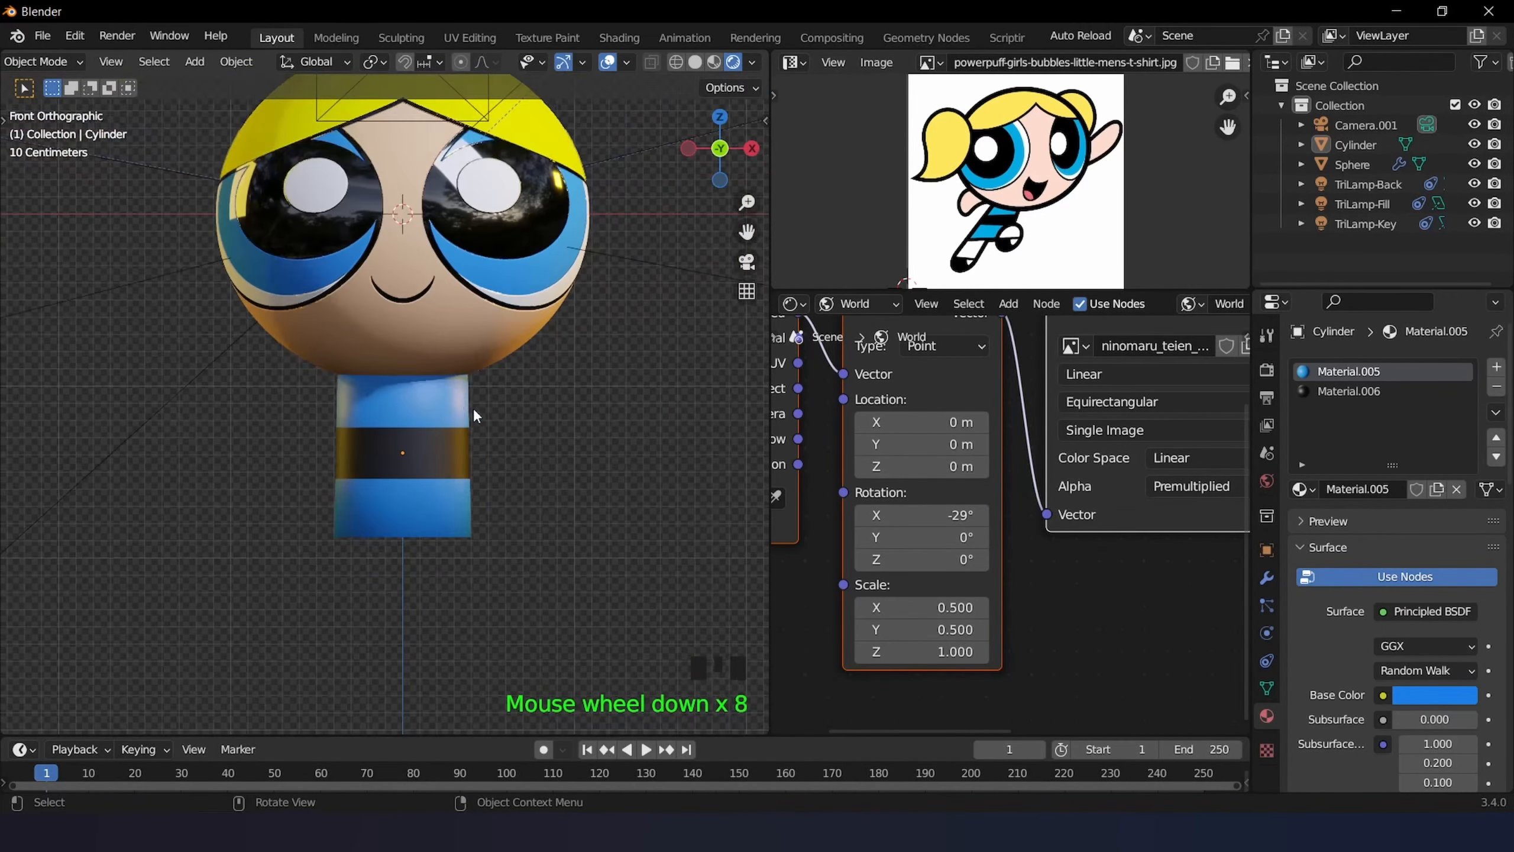
{"action": "scroll", "coordinate": [445, 383], "scroll_direction": "up", "scroll_amount": 2}
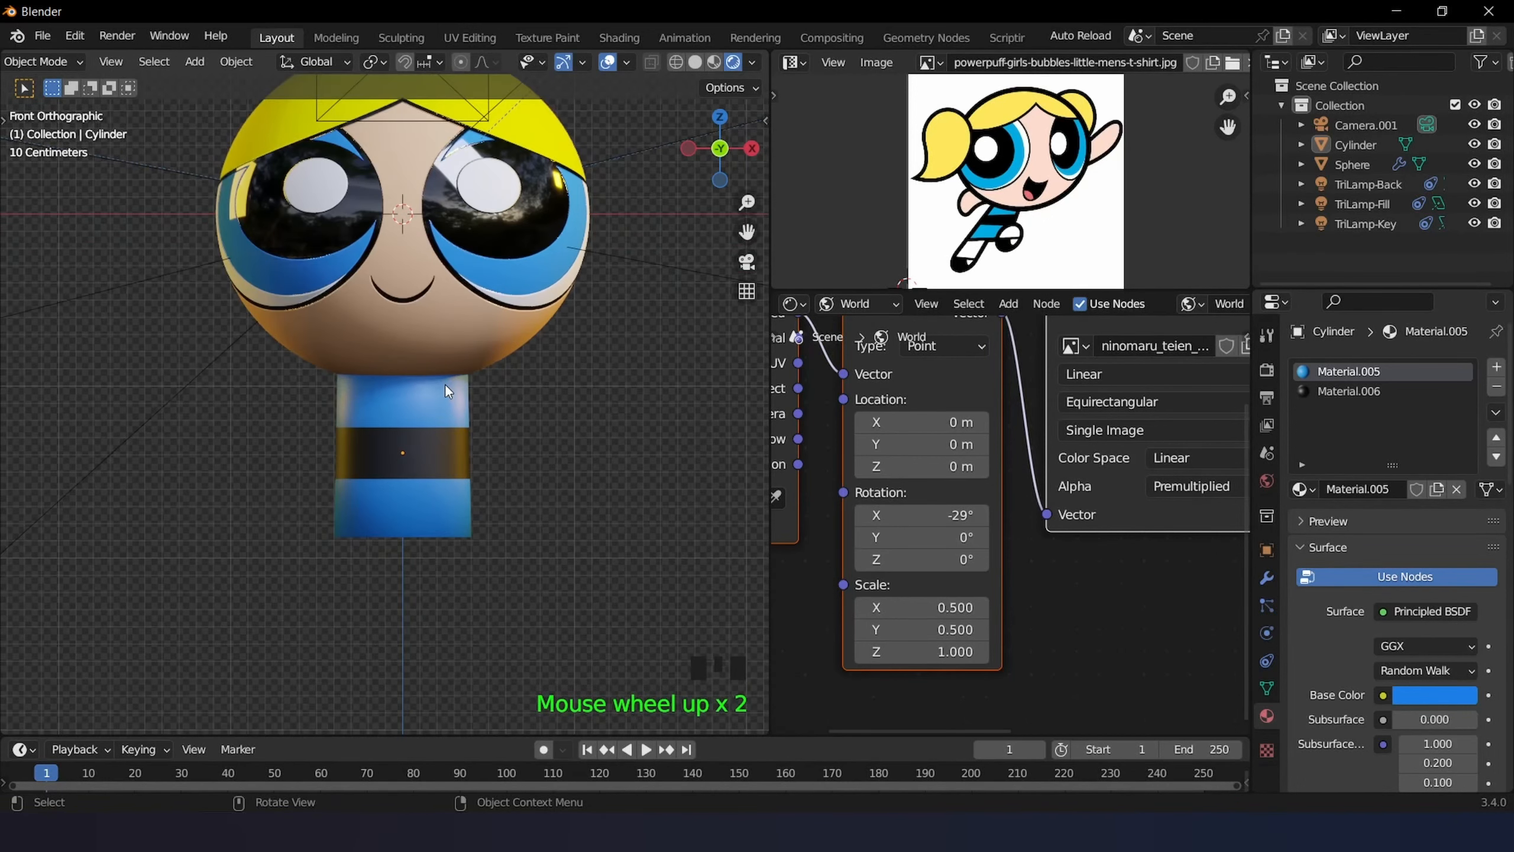
- Add a UV sphere and move it down along Z until it sits below the cylinder body
{"action": "left_click", "coordinate": [415, 444]}
{"action": "scroll", "coordinate": [454, 519], "scroll_direction": "down", "scroll_amount": 2}
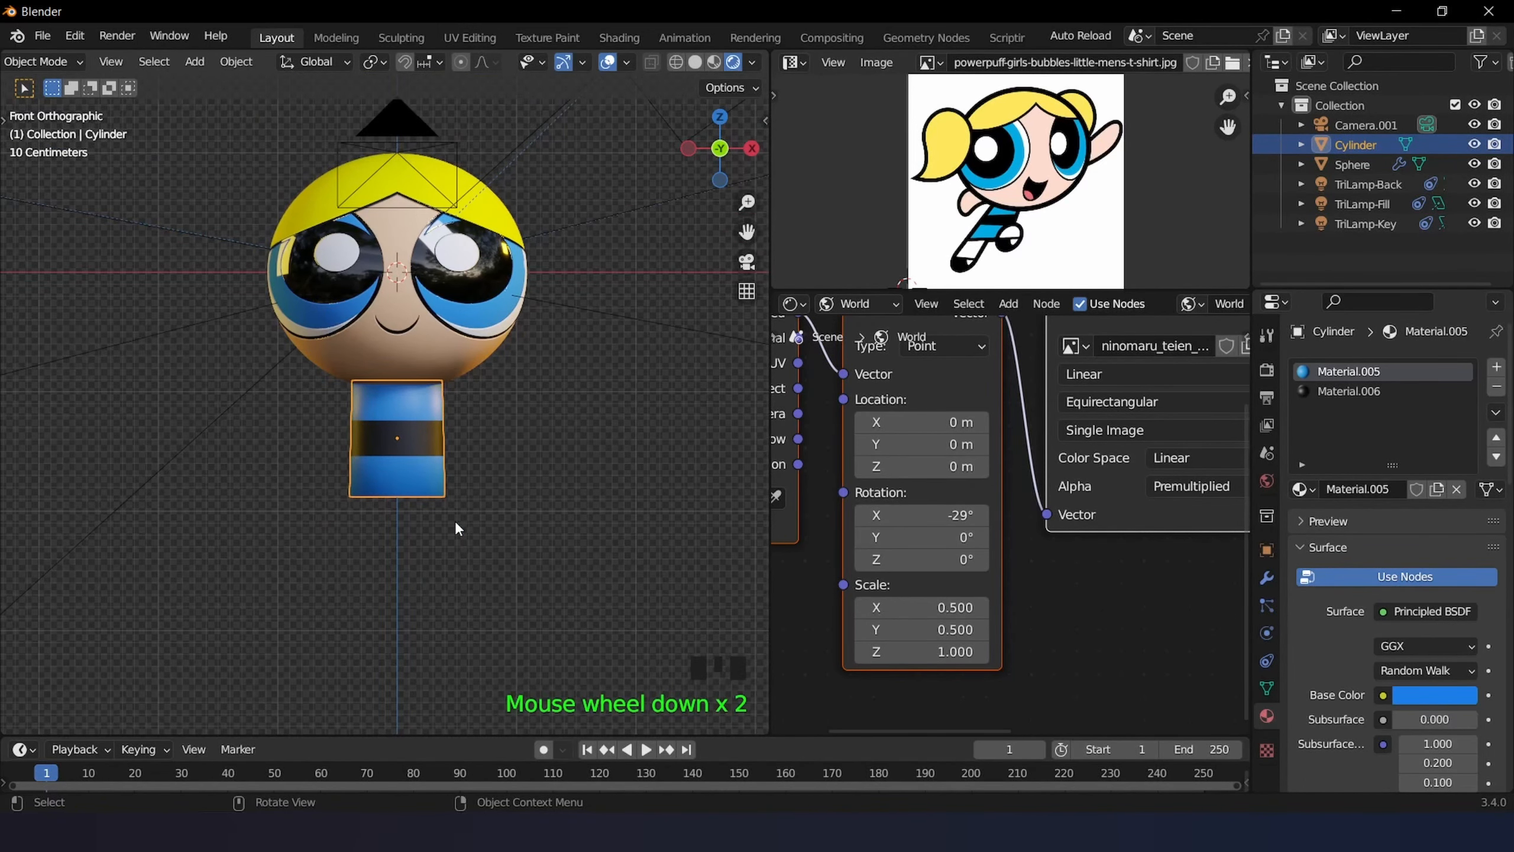
{"action": "key", "text": "shift+a"}
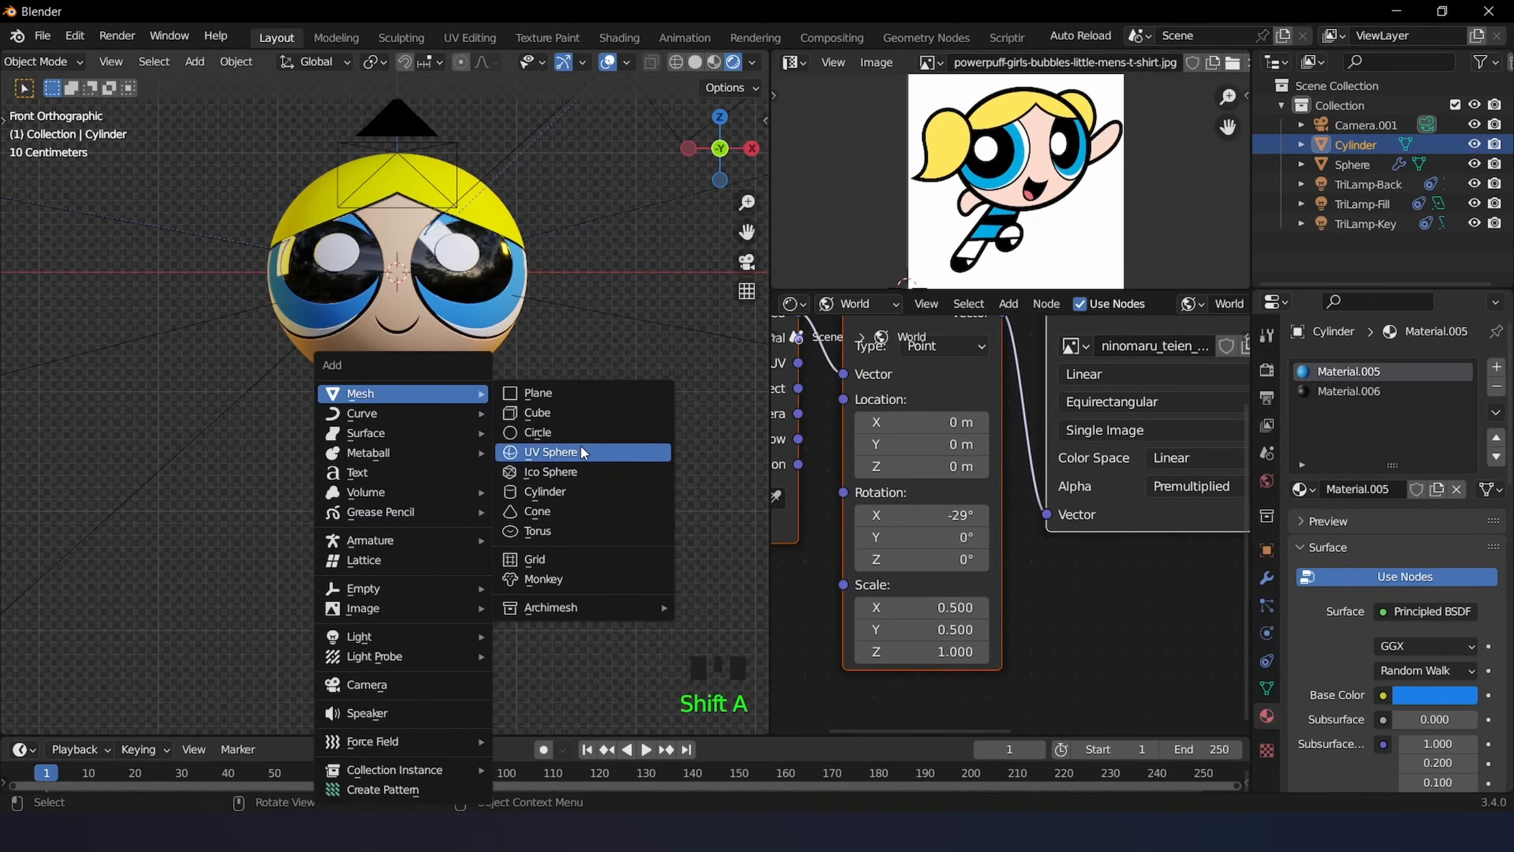
{"action": "left_click", "coordinate": [582, 451]}
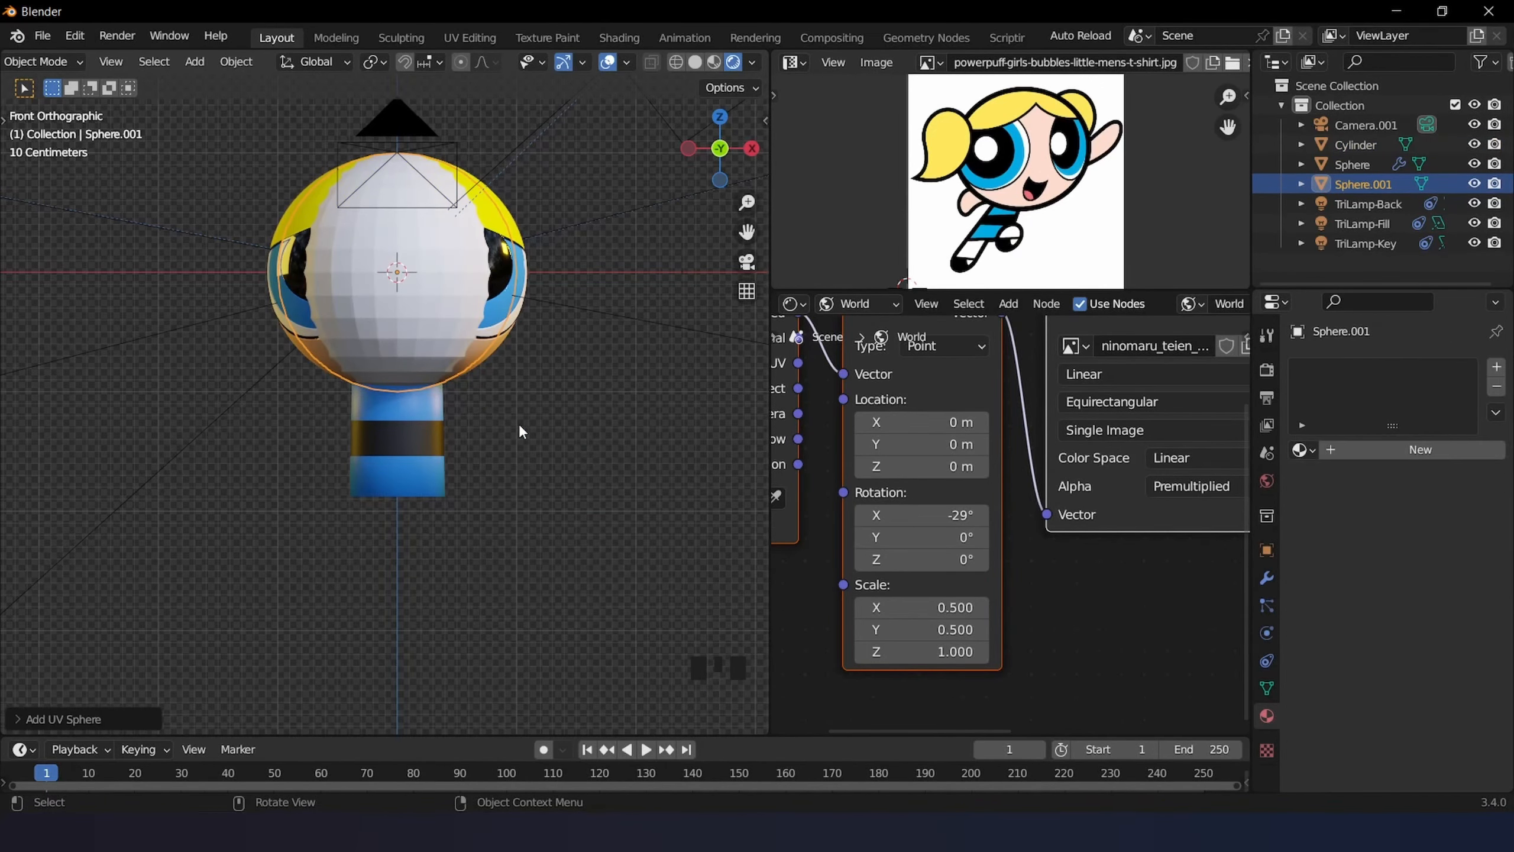
{"action": "key", "text": "KP_3"}
{"action": "key", "text": "r"}
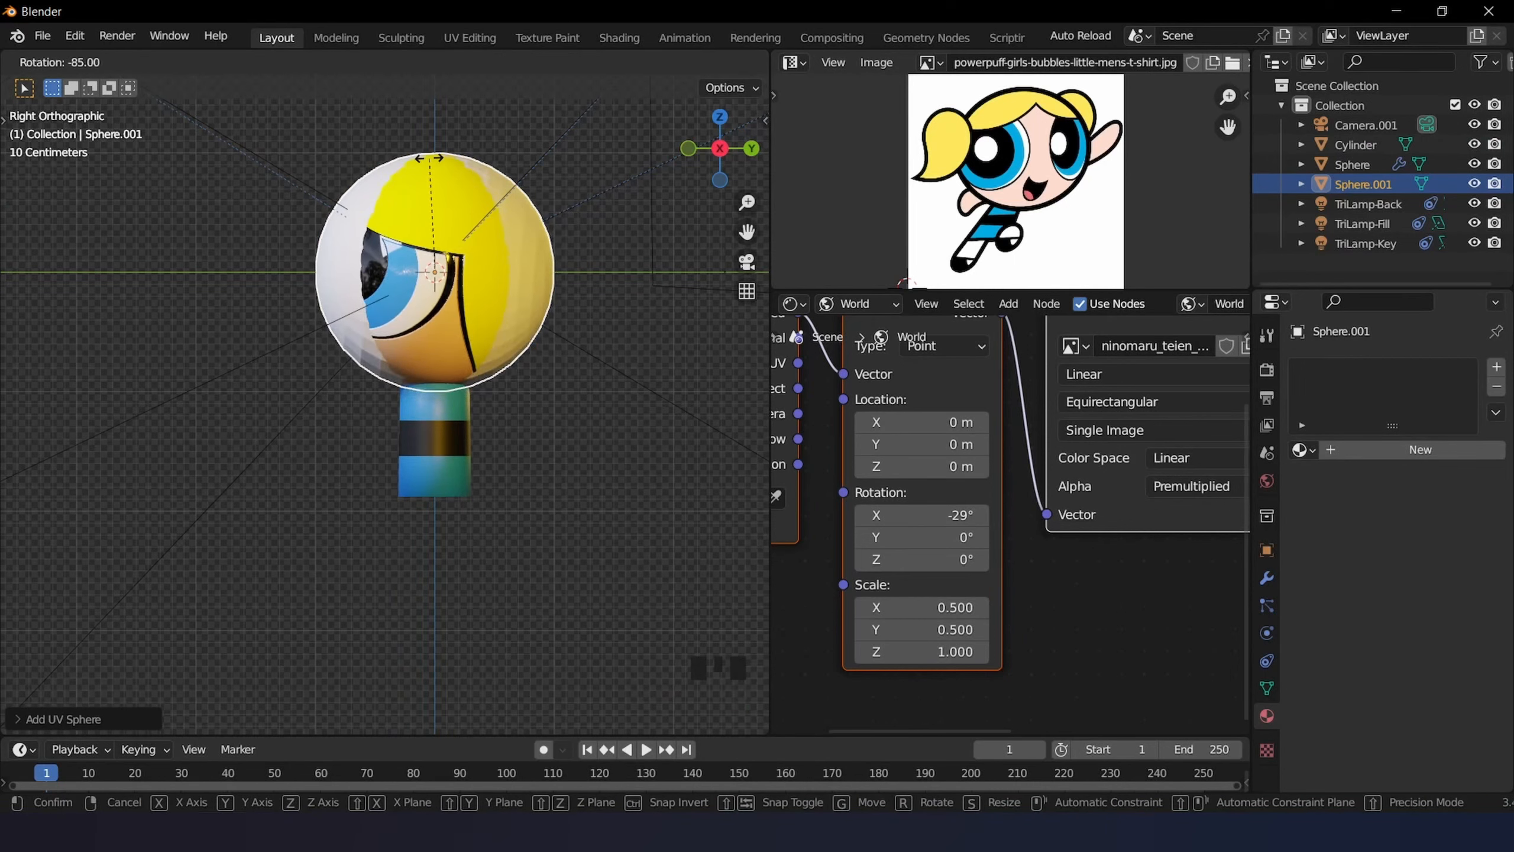
{"action": "left_click", "coordinate": [429, 158]}
{"action": "key", "text": "g"}
{"action": "key", "text": "z"}
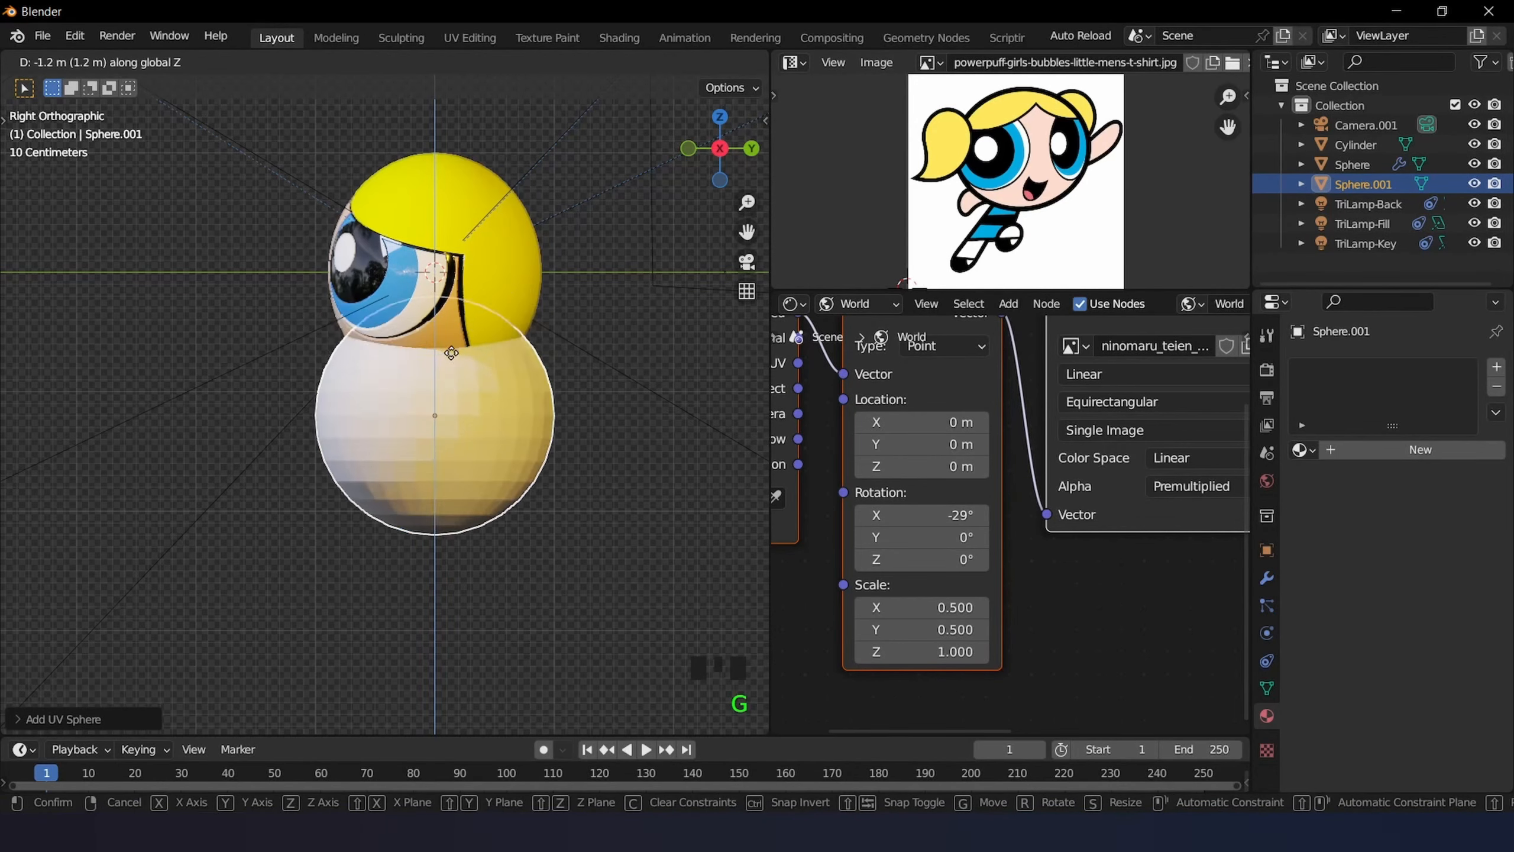
{"action": "left_click", "coordinate": [439, 552]}
{"action": "scroll", "coordinate": [475, 553], "scroll_direction": "up", "scroll_amount": 2}
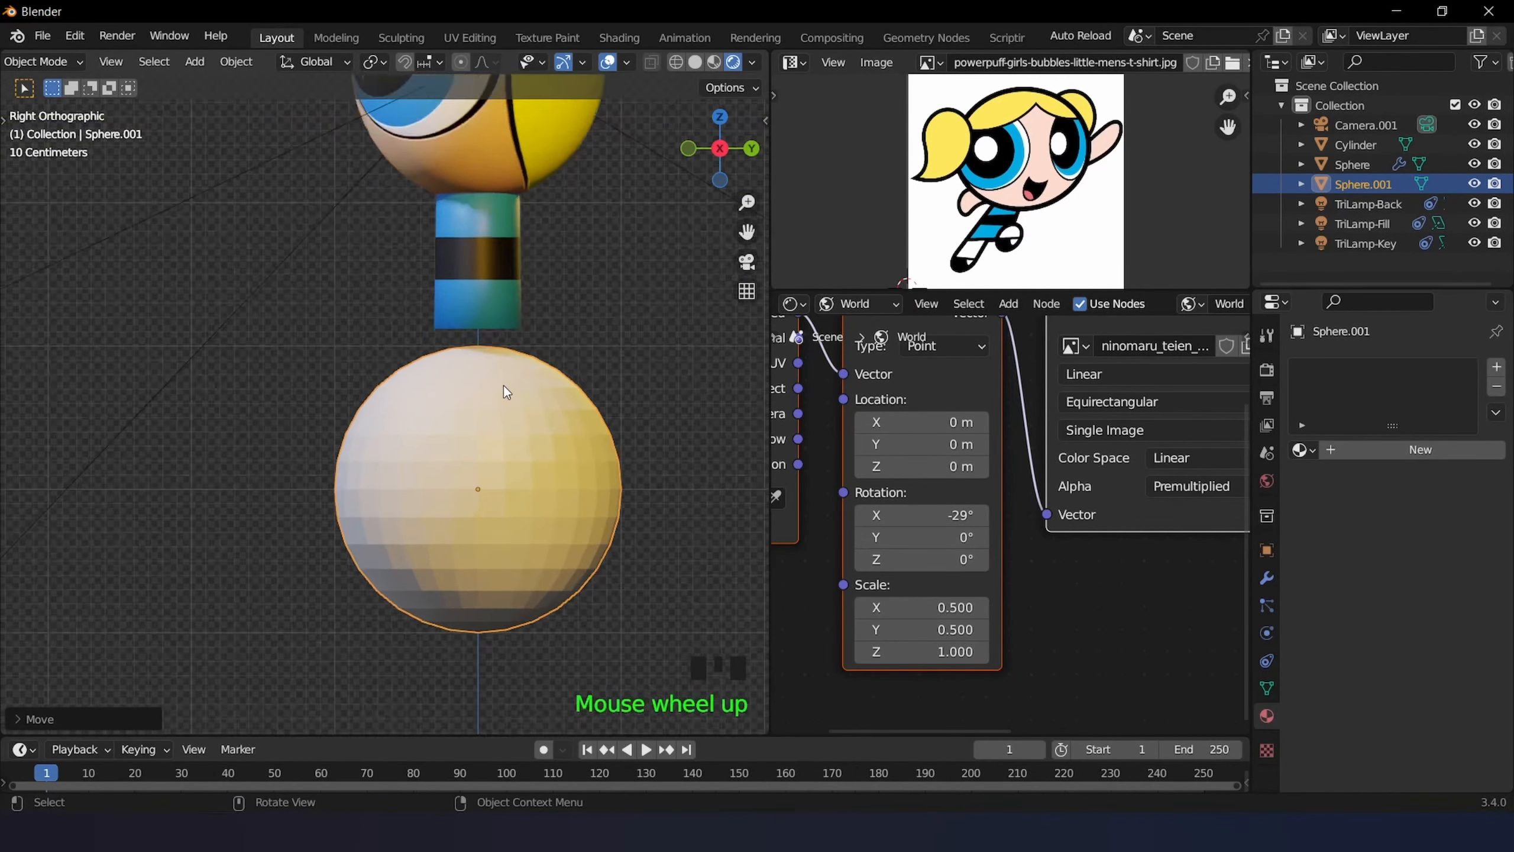
- Rotate the new sphere as seen from the right side so its pole faces the front
{"action": "scroll", "coordinate": [504, 392], "scroll_direction": "up", "scroll_amount": 1}
{"action": "key", "text": "r"}
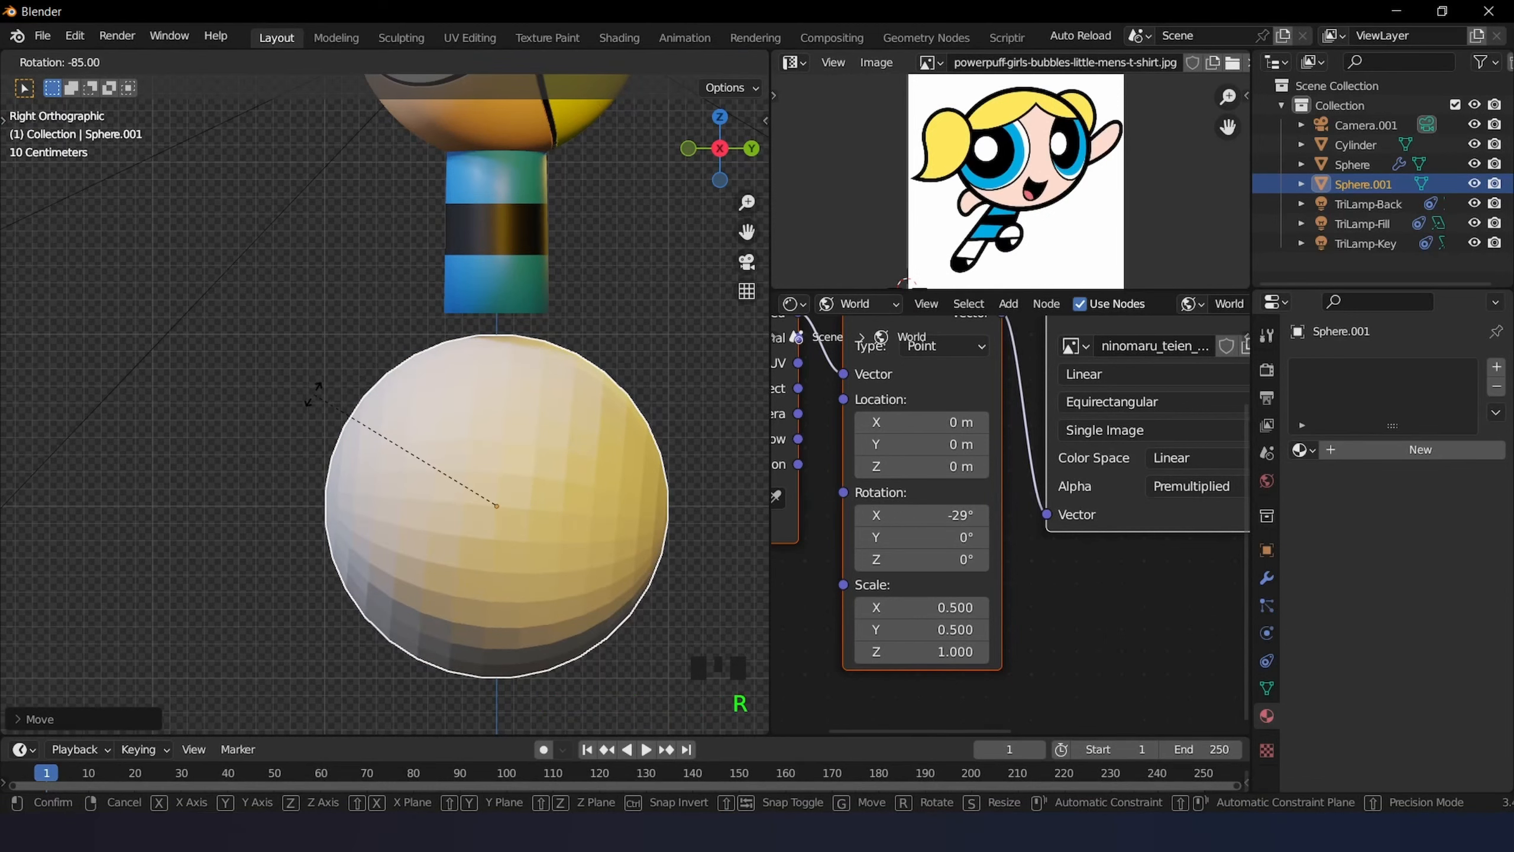
{"action": "left_click", "coordinate": [331, 395]}
{"action": "middle_click_drag", "start_coordinate": [333, 395], "coordinate": [607, 398]}
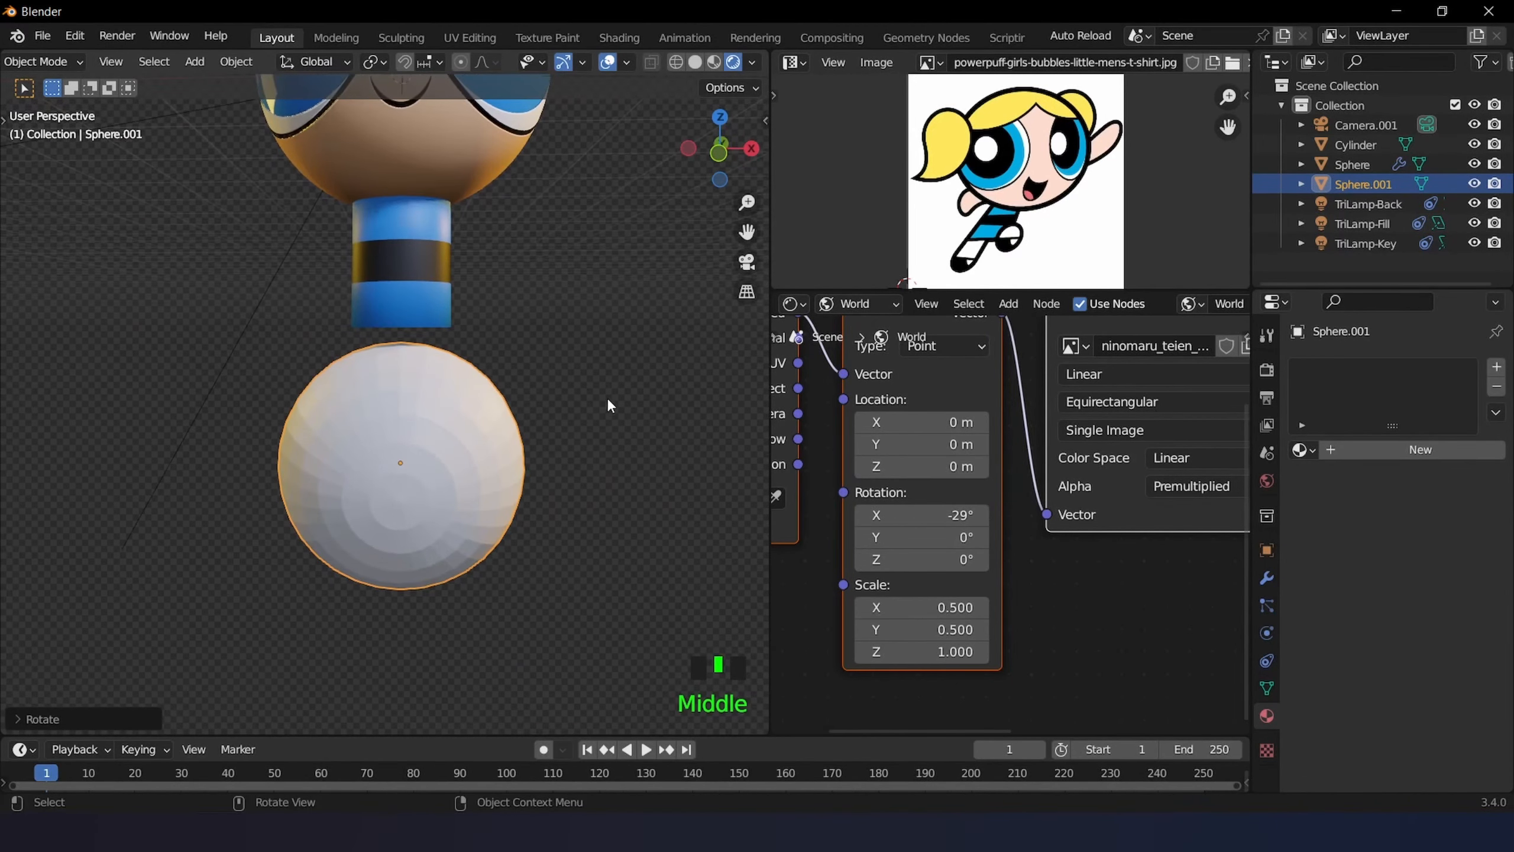
- Show the new sphere in wireframe shading from the front view
{"action": "key", "text": "KP_1"}
{"action": "scroll", "coordinate": [531, 440], "scroll_direction": "up", "scroll_amount": 2}
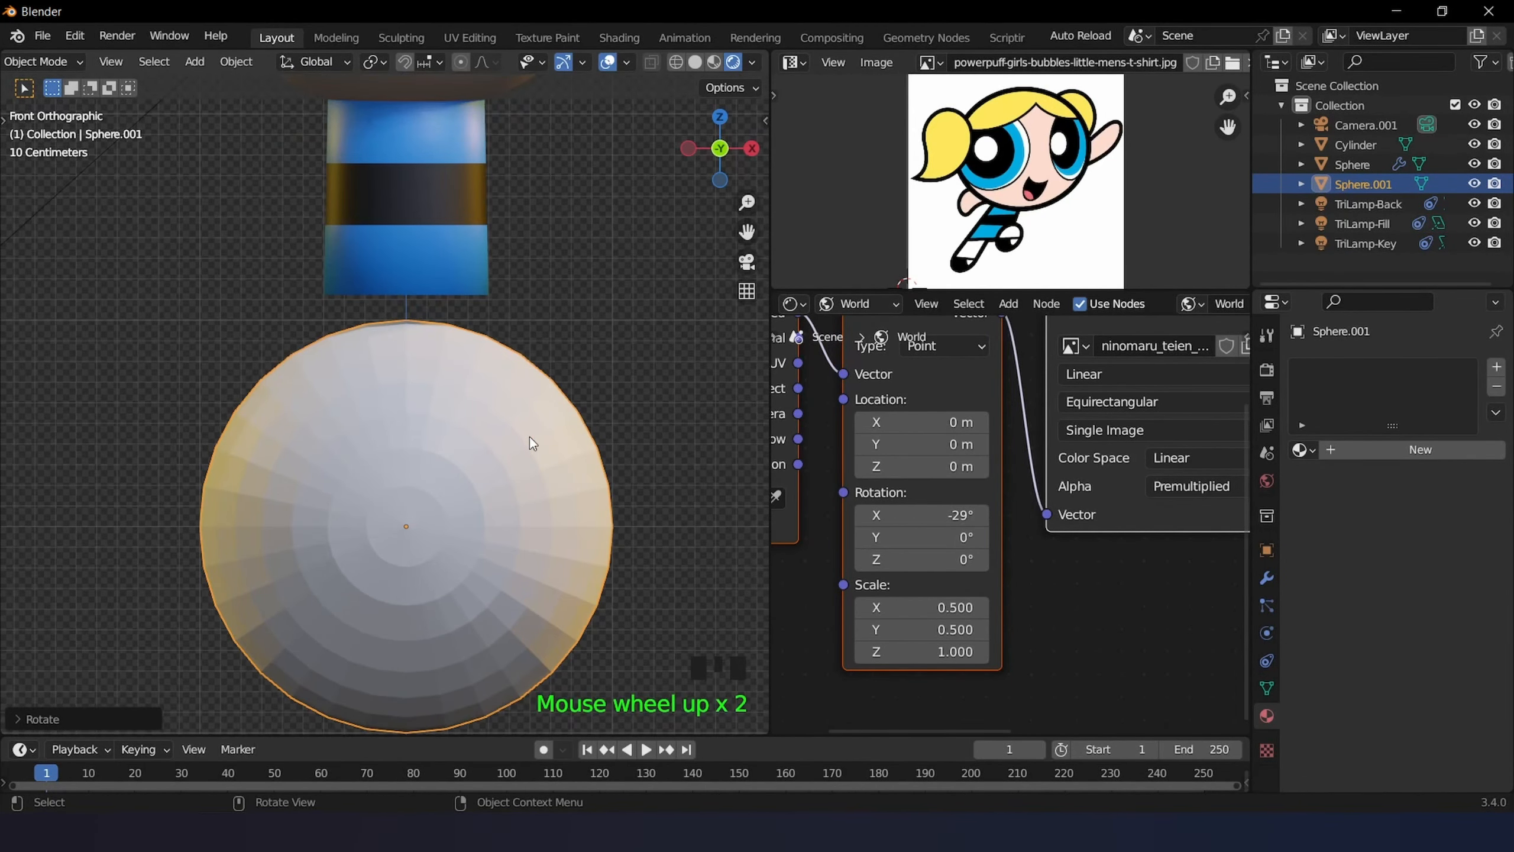
{"action": "key", "text": "z"}
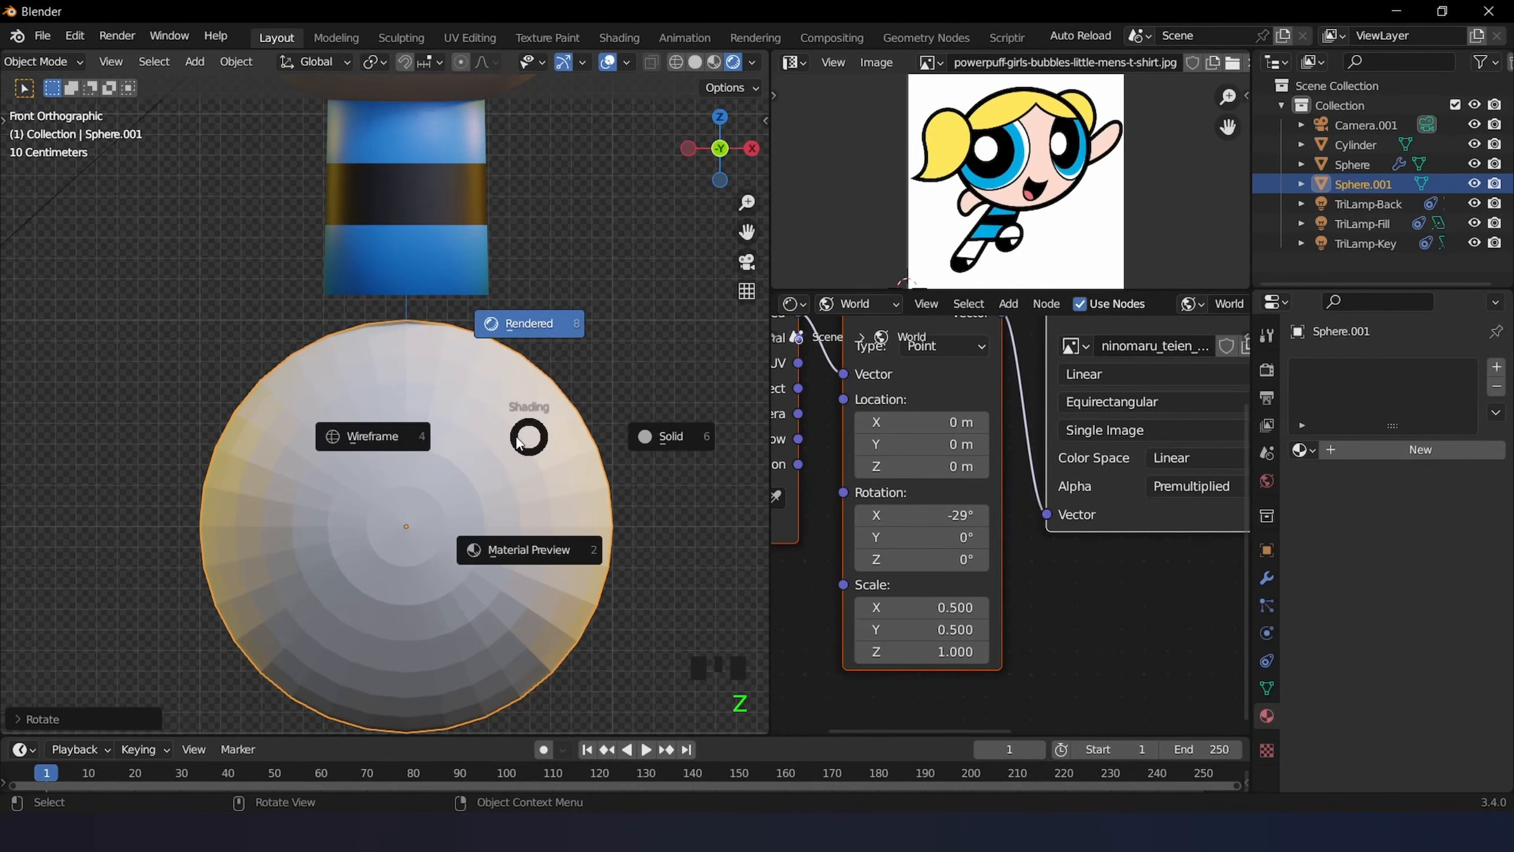
{"action": "left_click", "coordinate": [382, 431]}
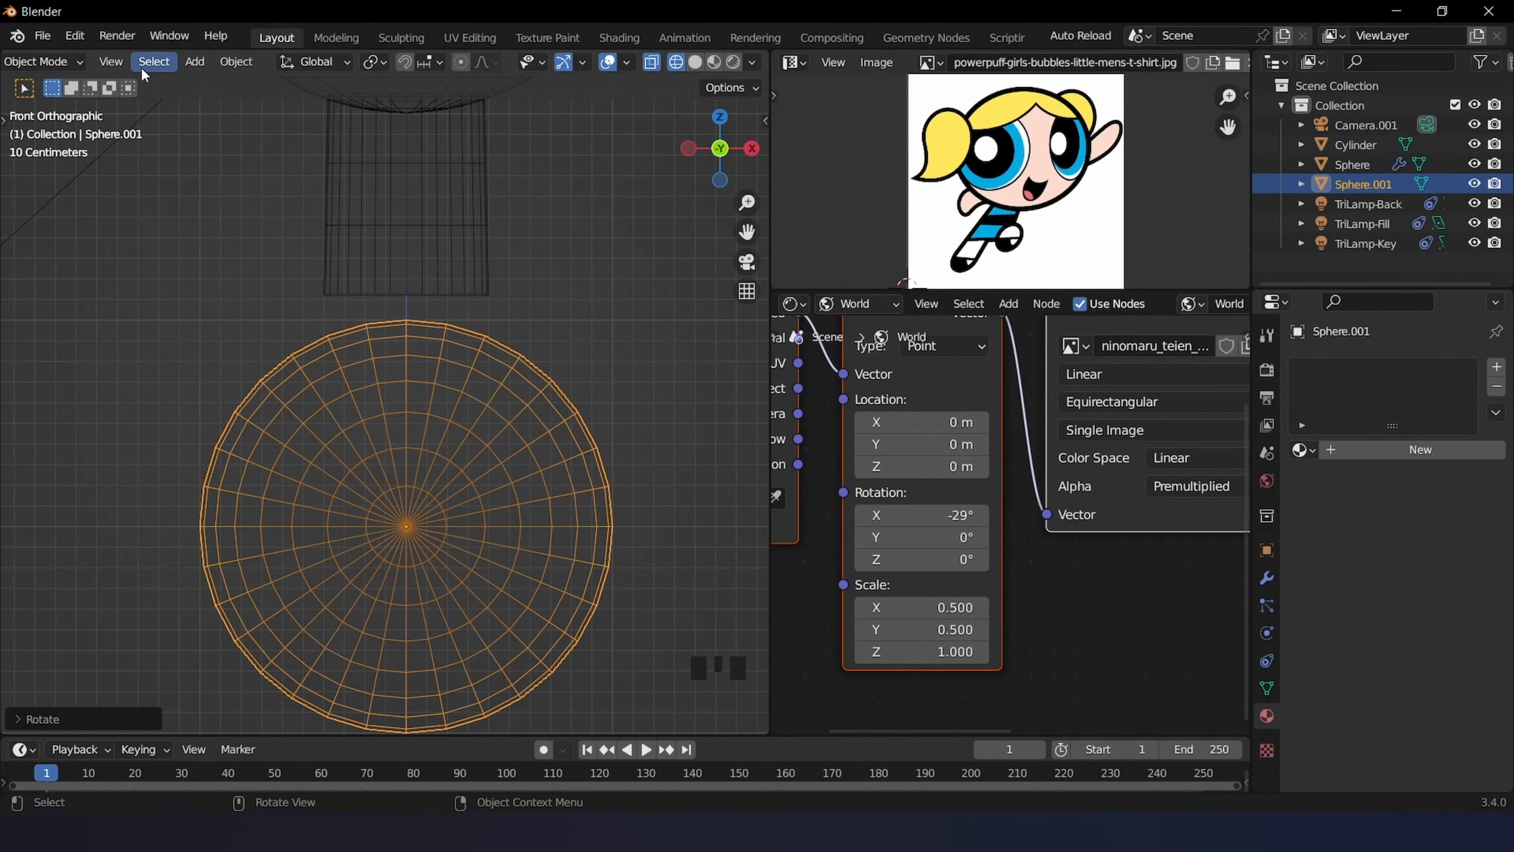
{"action": "middle_click_drag", "start_coordinate": [140, 65], "coordinate": [579, 74]}
{"action": "scroll", "coordinate": [458, 365], "scroll_direction": "down", "scroll_amount": 2}
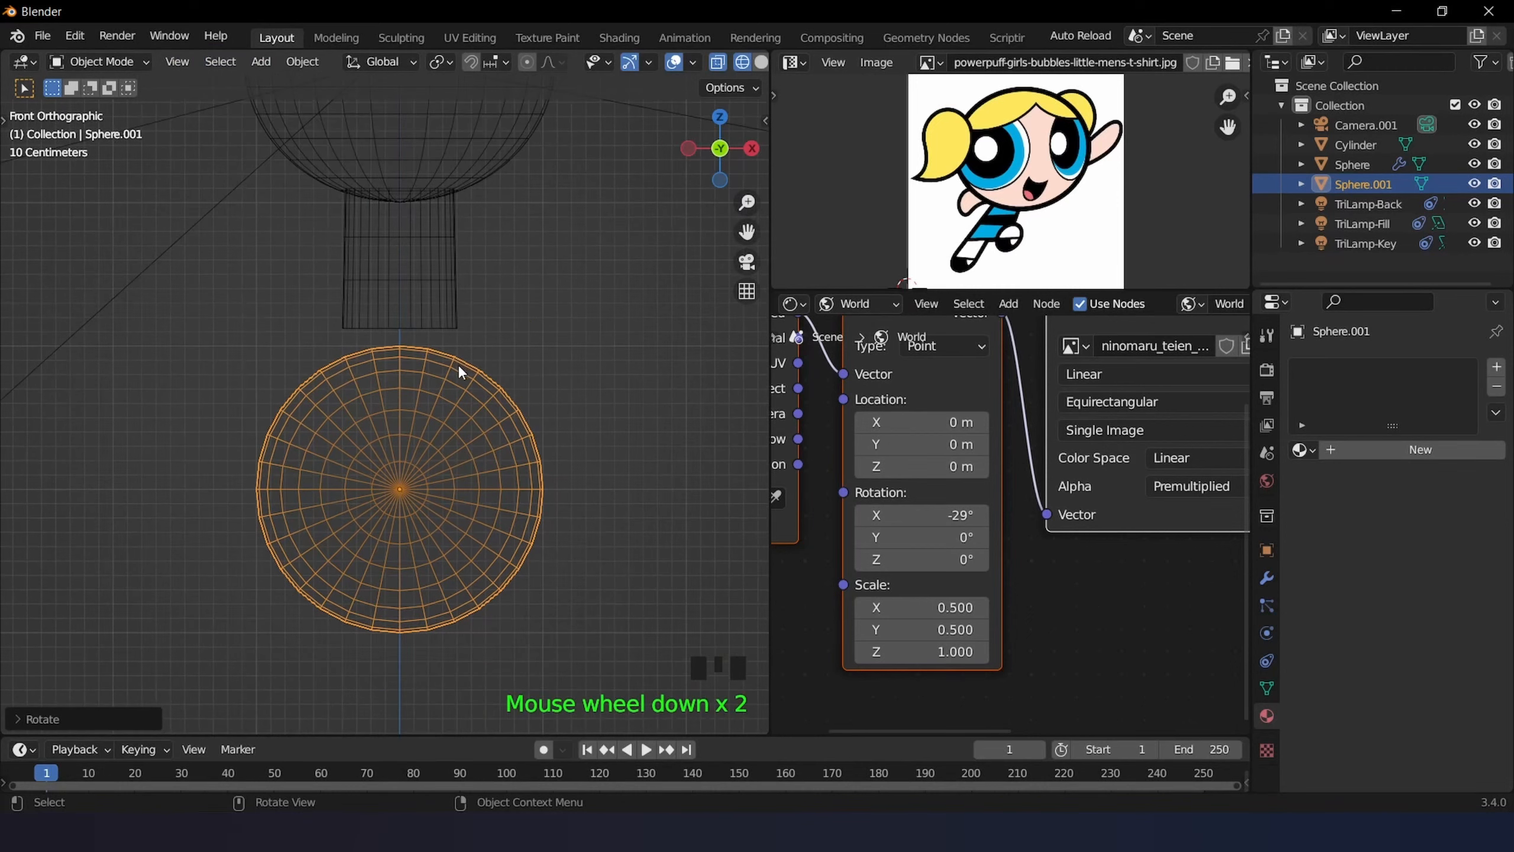
- Delete the vertices of the sphere's upper half, keeping the horizontal middle row, so an open half sphere remains
{"action": "key", "text": "Tab"}
{"action": "middle_click_drag", "start_coordinate": [349, 435], "coordinate": [584, 428], "text": "shift"}
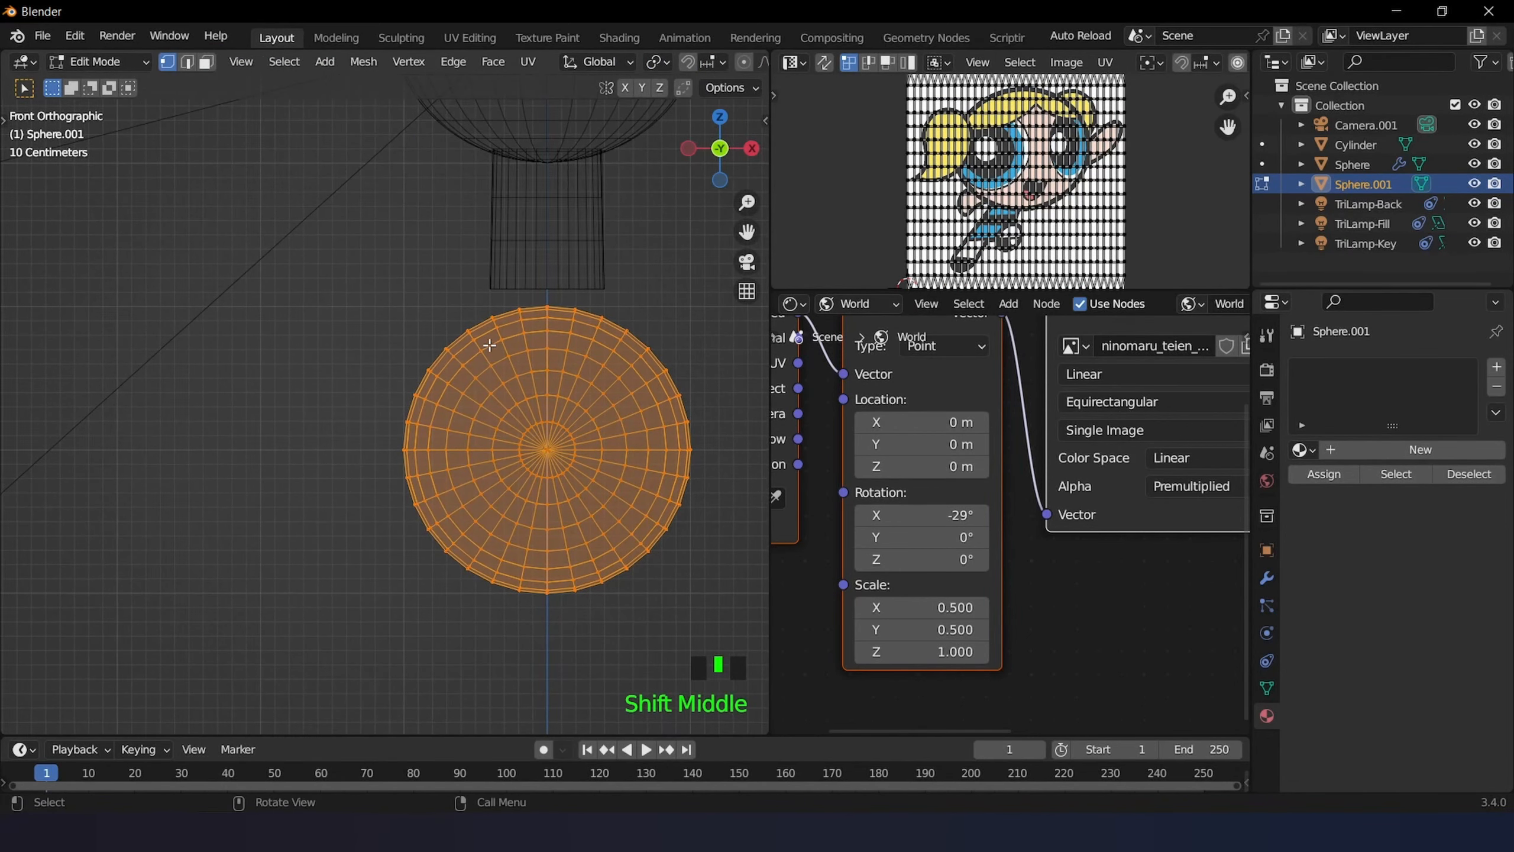
{"action": "left_click", "coordinate": [468, 338]}
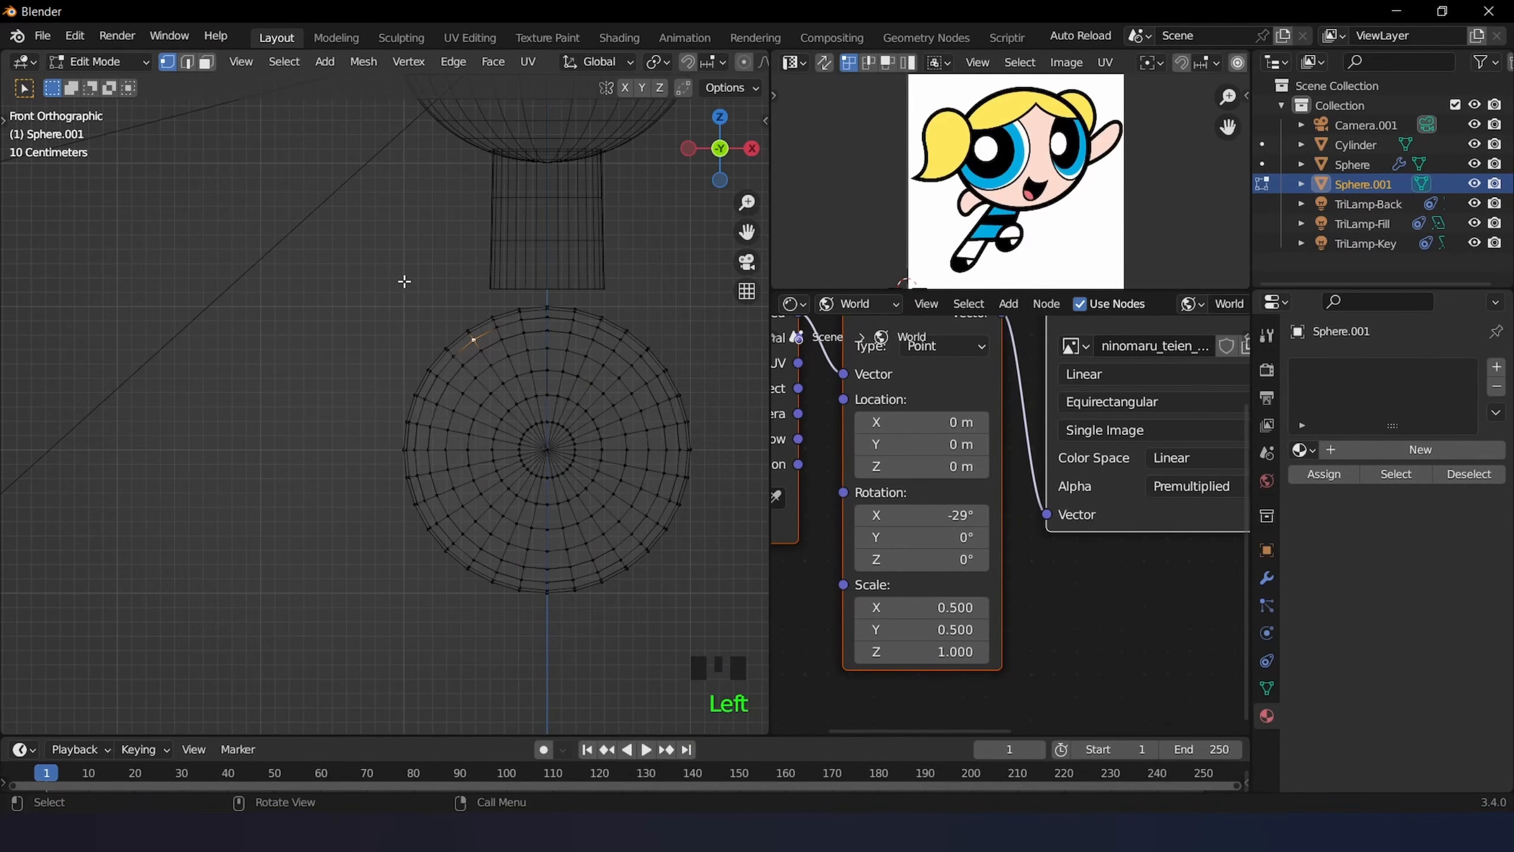
{"action": "key", "text": "b"}
{"action": "left_click_drag", "start_coordinate": [386, 259], "coordinate": [747, 448]}
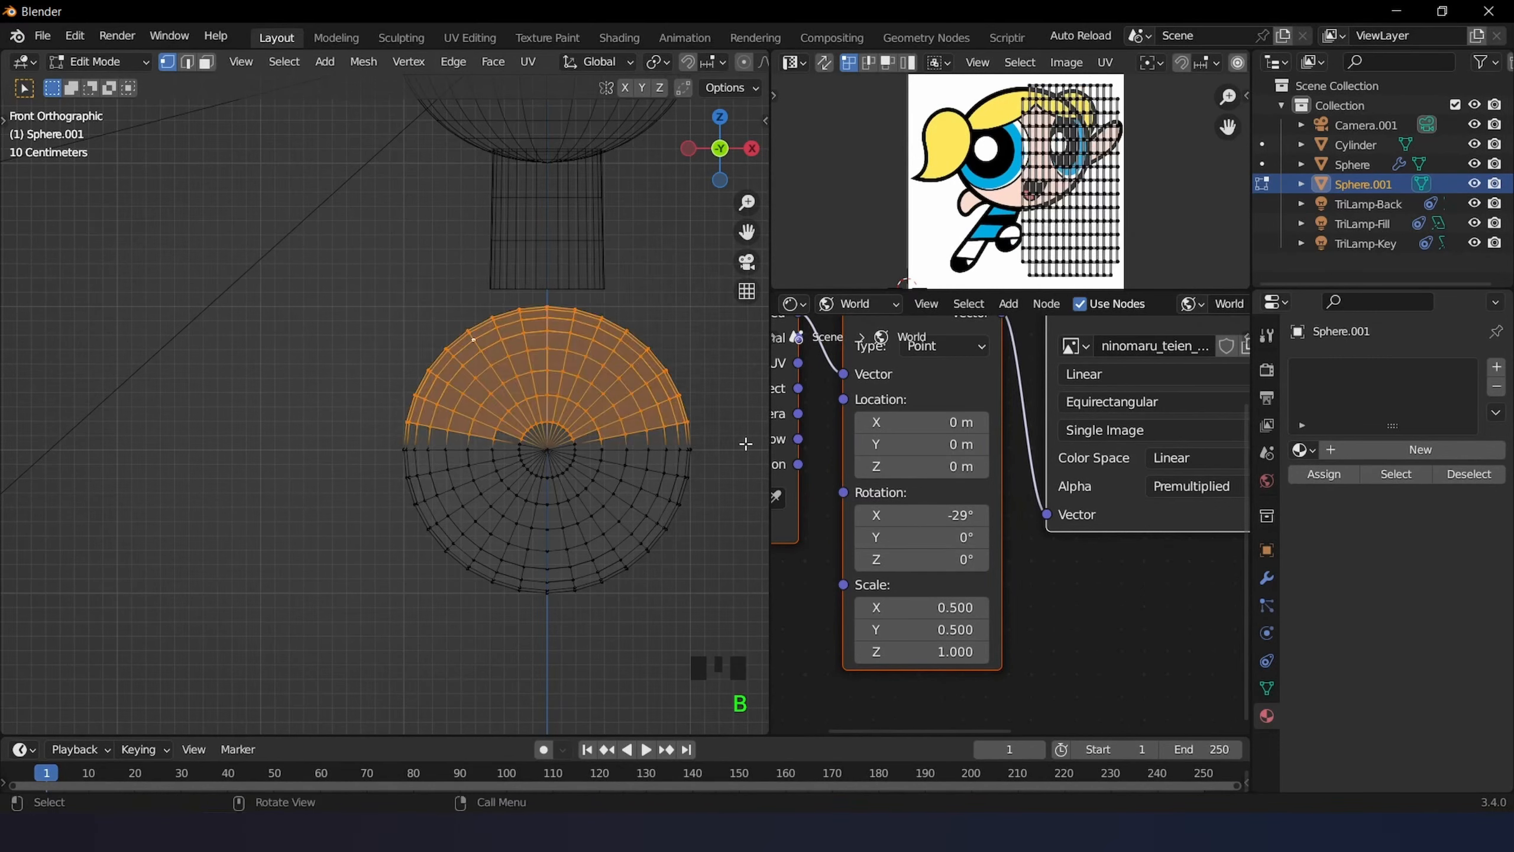
{"action": "scroll", "coordinate": [724, 442], "scroll_direction": "up", "scroll_amount": 2}
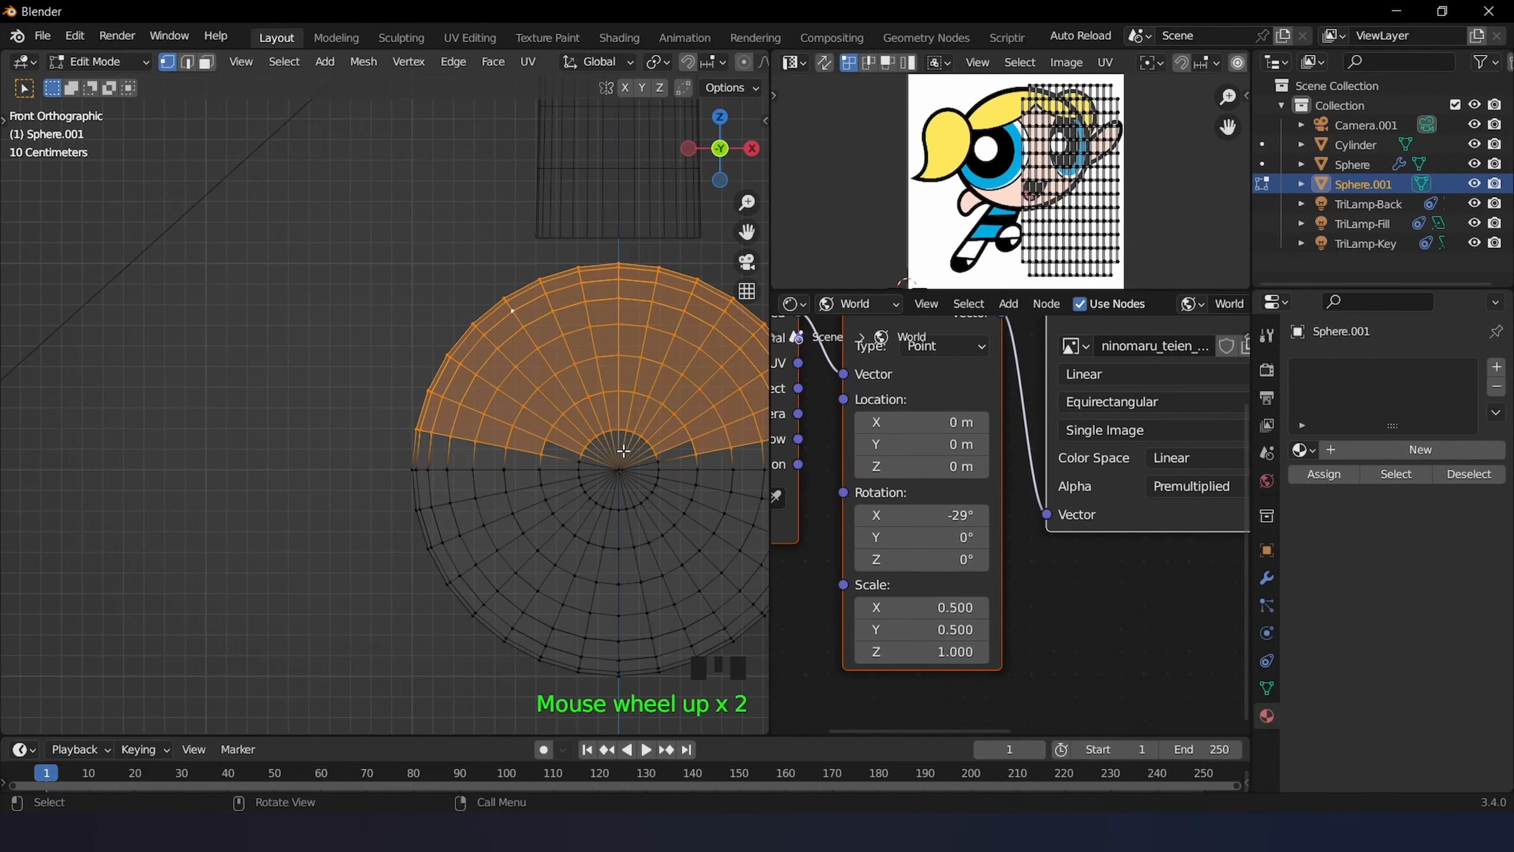
{"action": "middle_click_drag", "start_coordinate": [626, 451], "coordinate": [416, 400], "text": "shift"}
{"action": "scroll", "coordinate": [416, 401], "scroll_direction": "up", "scroll_amount": 2}
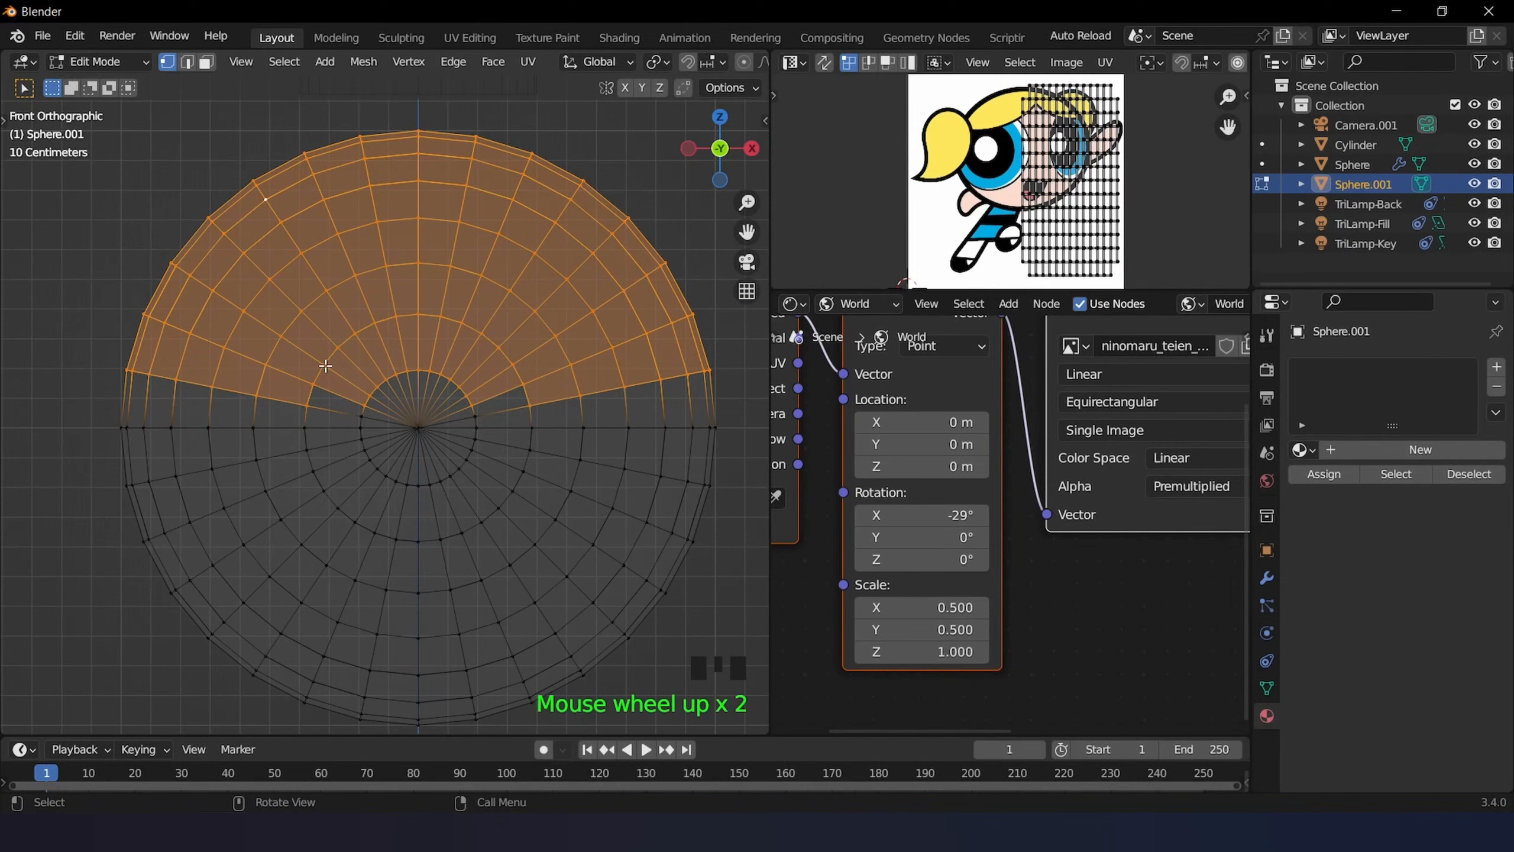
{"action": "key", "text": "b"}
{"action": "left_click_drag", "start_coordinate": [295, 382], "coordinate": [558, 418]}
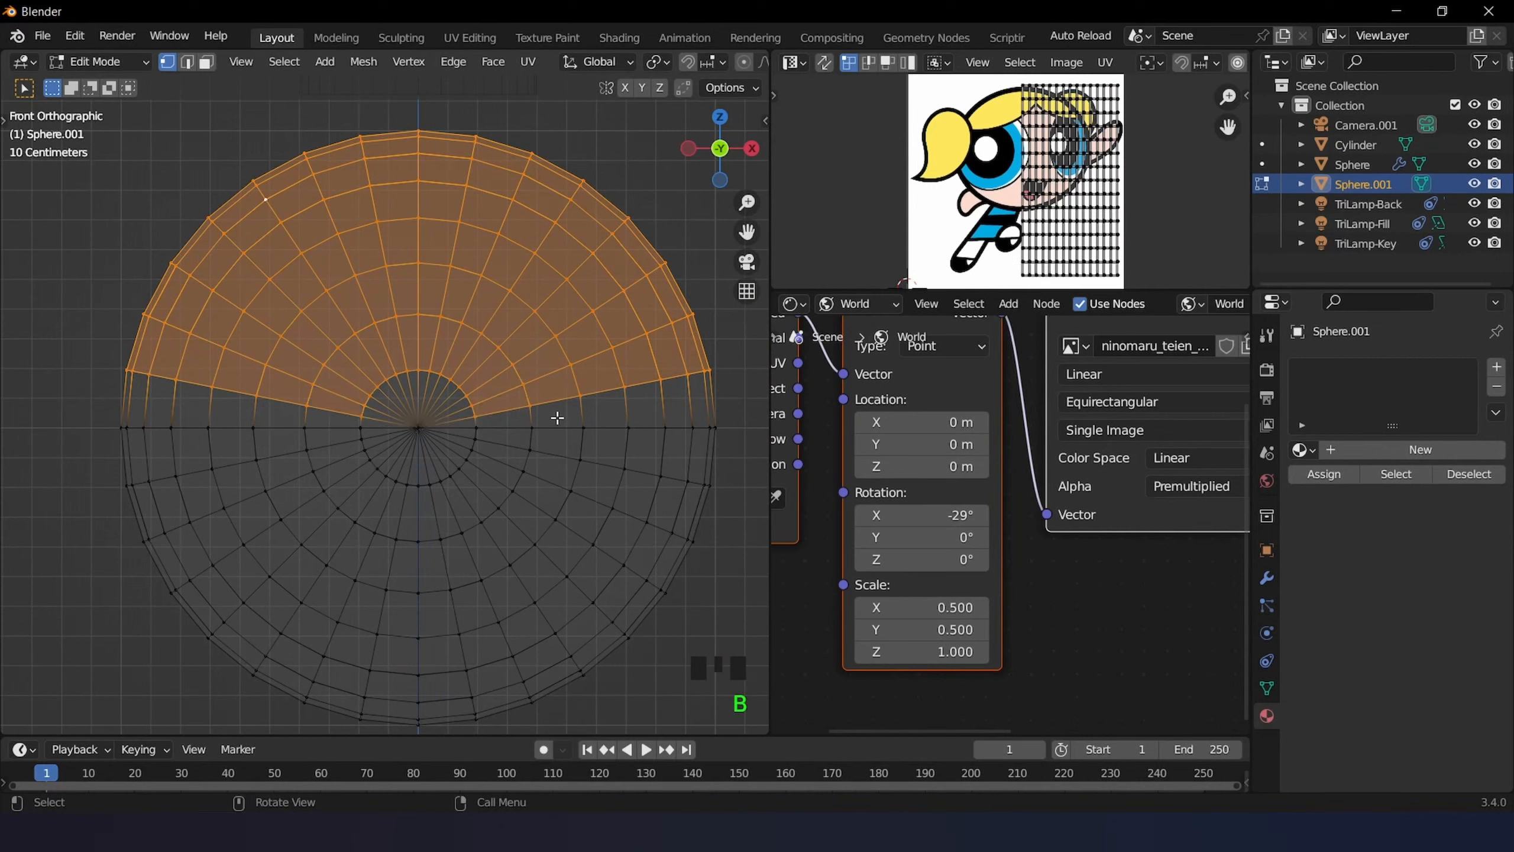
{"action": "key", "text": "Delete"}
{"action": "left_click", "coordinate": [557, 386]}
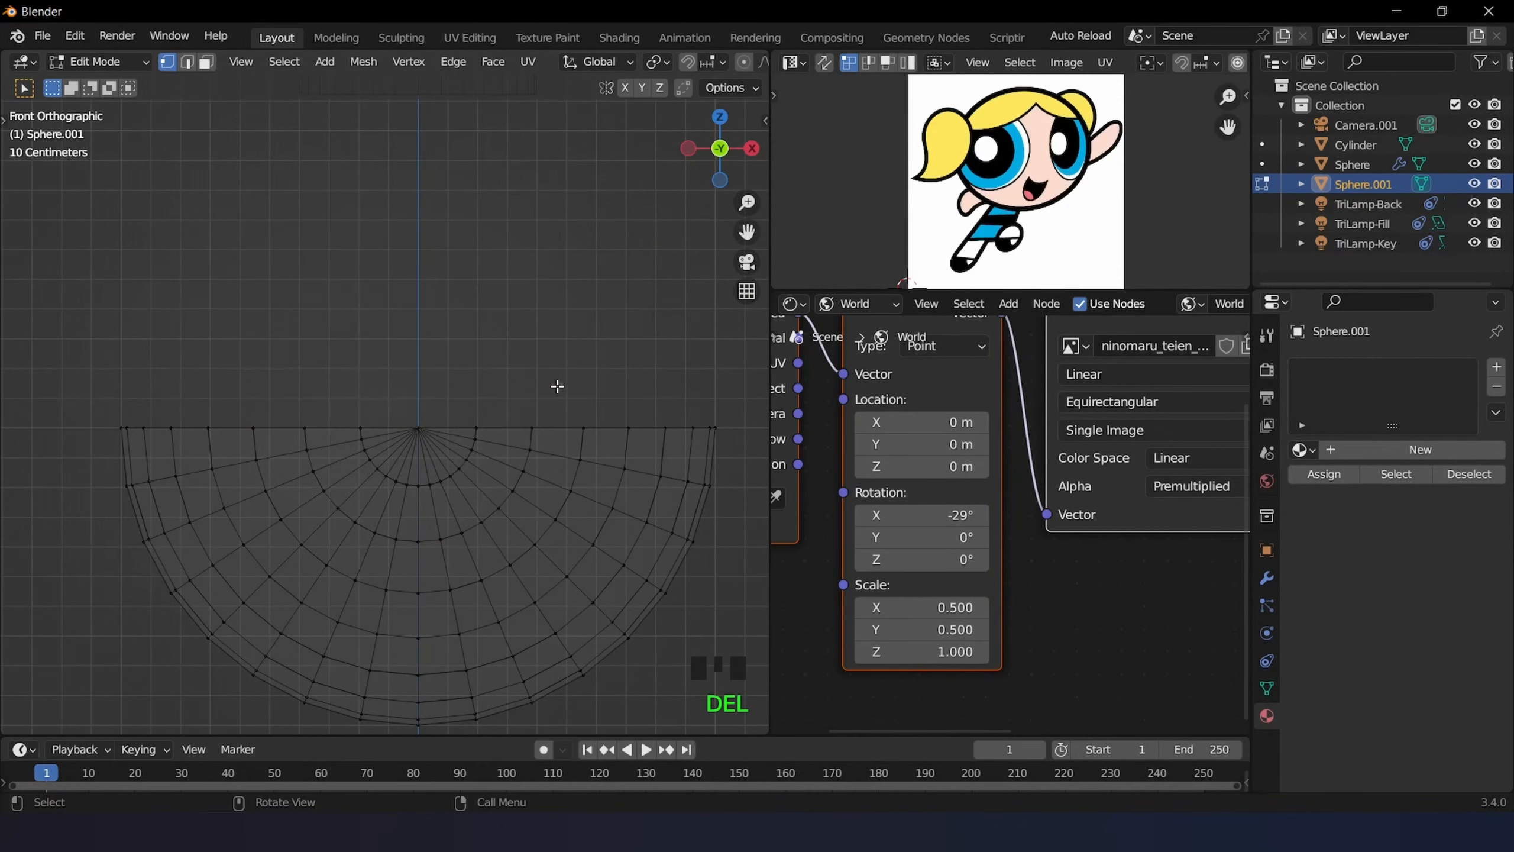
- Switch to solid shading and select the edge loop along the half sphere's open rim
{"action": "key", "text": "z"}
{"action": "left_click", "coordinate": [680, 387]}
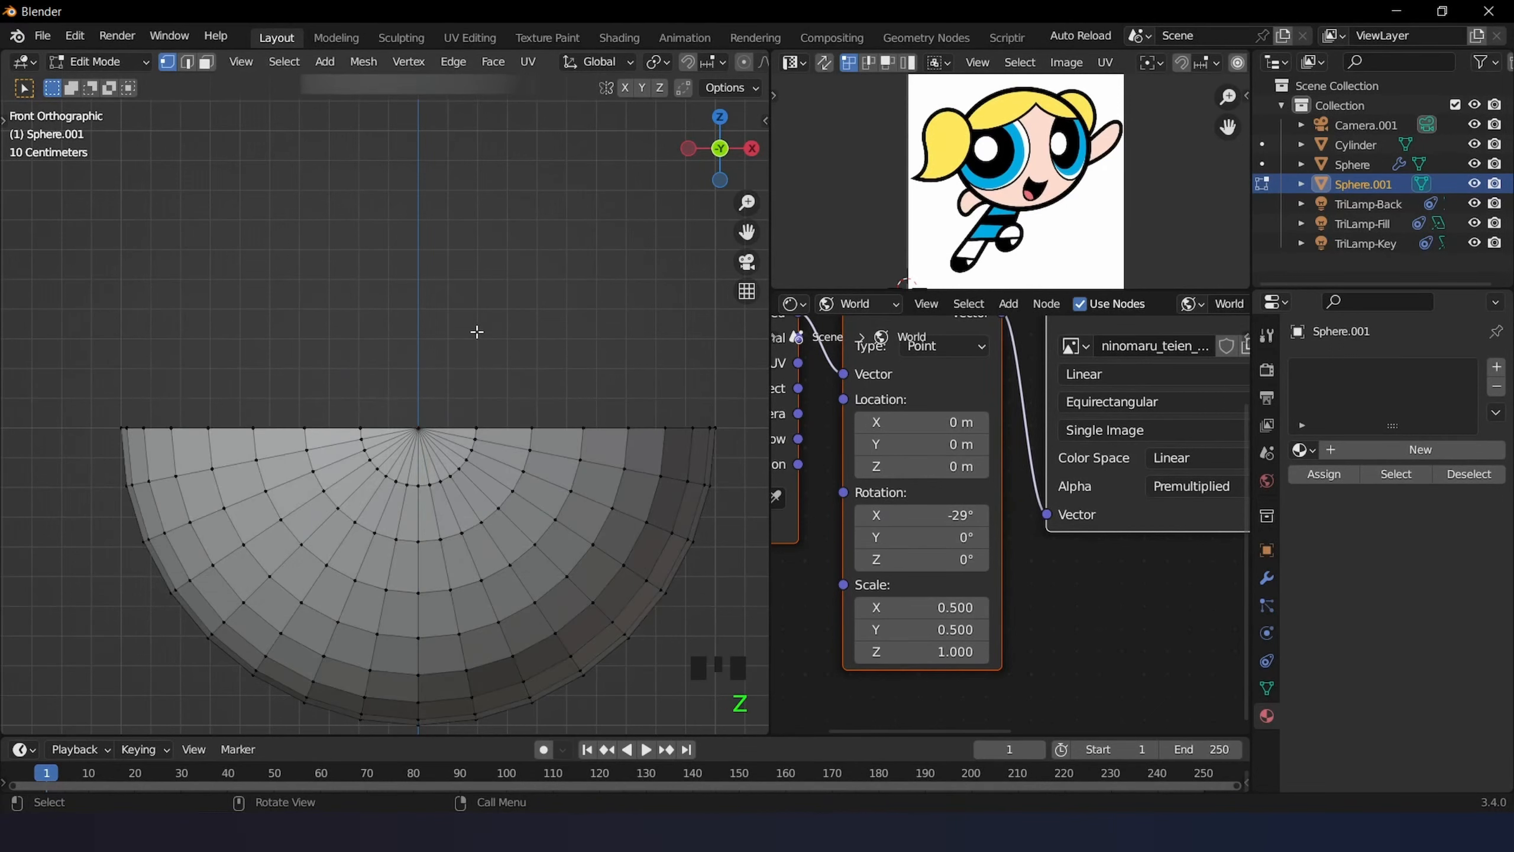
{"action": "scroll", "coordinate": [477, 332], "scroll_direction": "down", "scroll_amount": 3}
{"action": "key", "text": "z"}
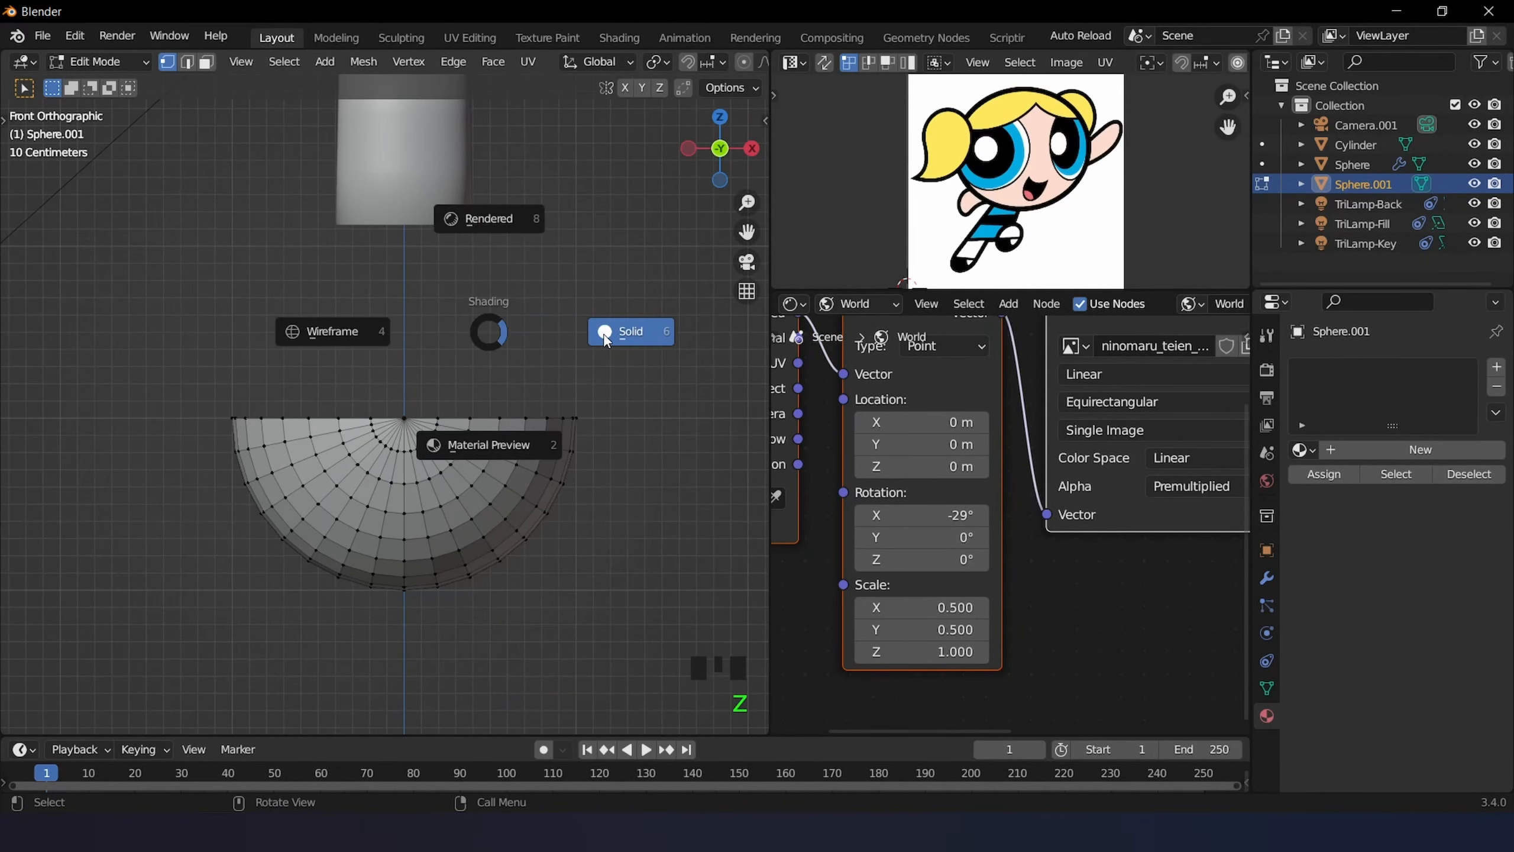
{"action": "left_click", "coordinate": [603, 334]}
{"action": "scroll", "coordinate": [512, 335], "scroll_direction": "down", "scroll_amount": 1}
{"action": "scroll", "coordinate": [463, 430], "scroll_direction": "up", "scroll_amount": 2}
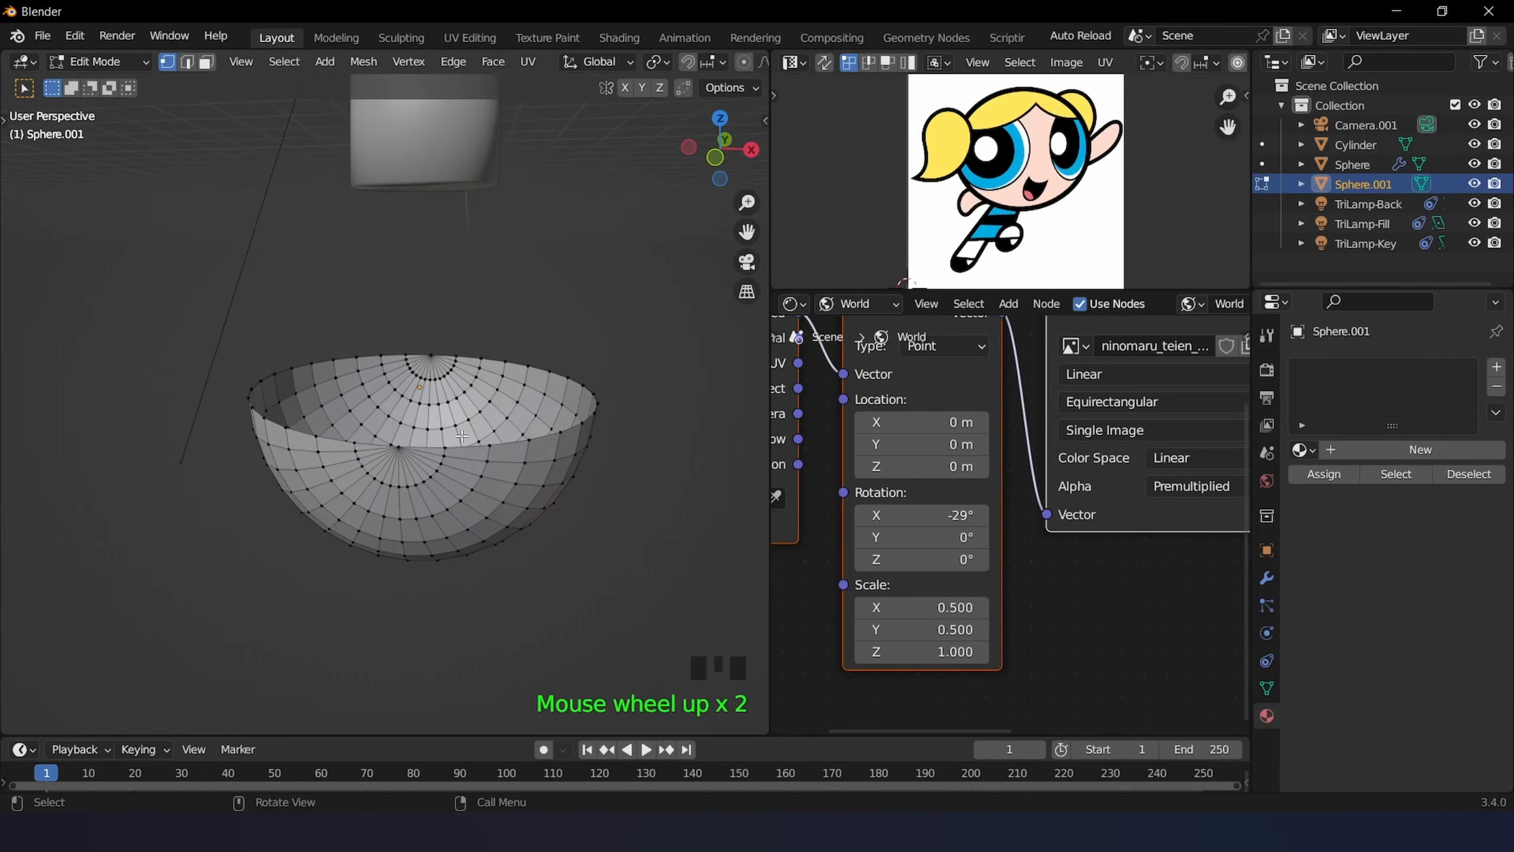
{"action": "left_click", "coordinate": [478, 443], "text": "alt"}
{"action": "left_click", "coordinate": [477, 444], "text": "alt"}
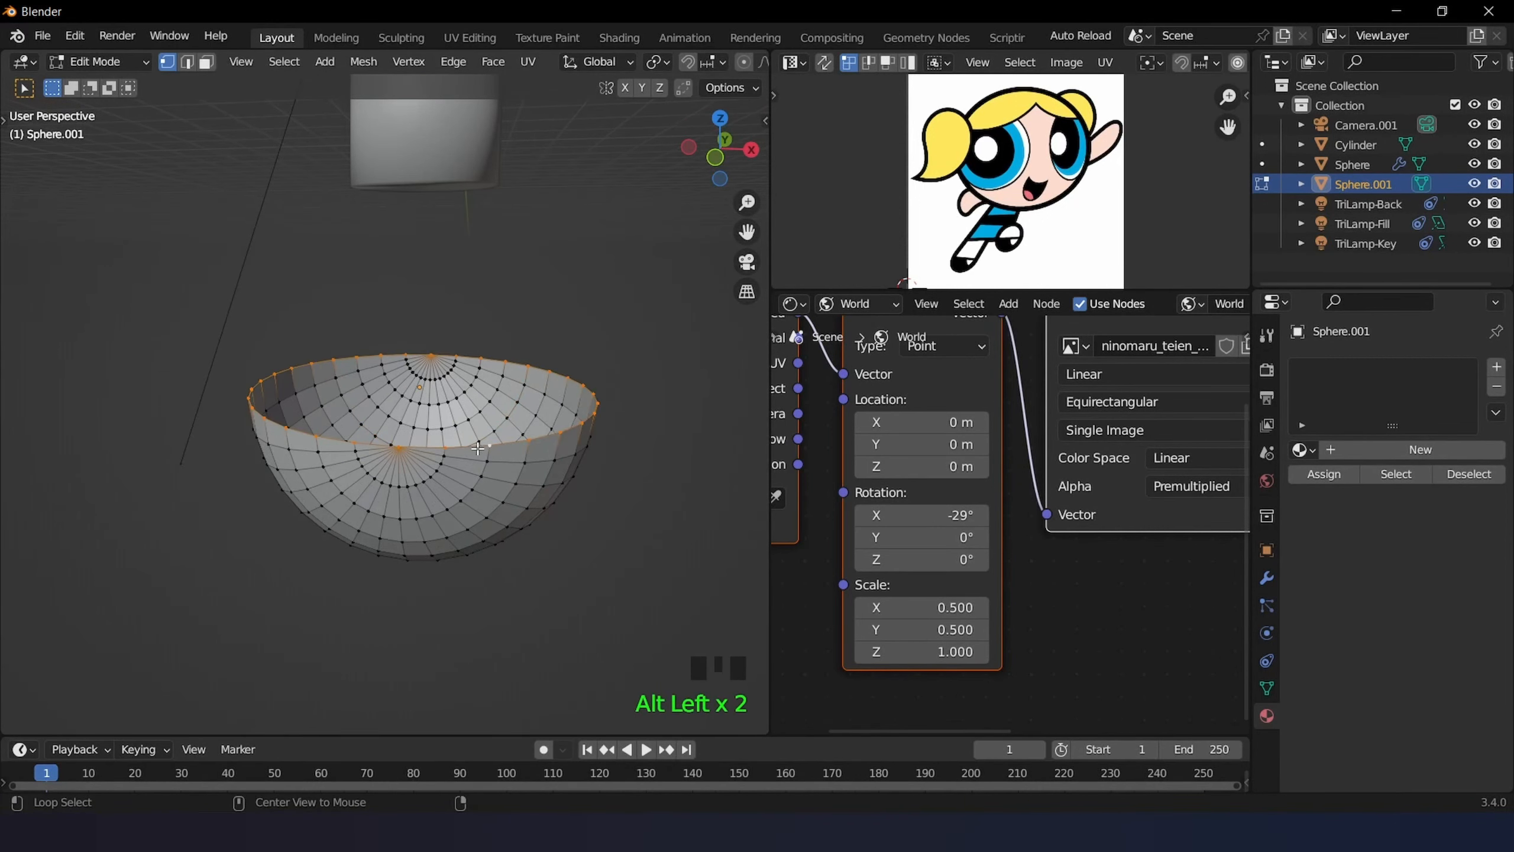
{"action": "key", "text": "KP_1"}
{"action": "scroll", "coordinate": [478, 447], "scroll_direction": "down", "scroll_amount": 4}
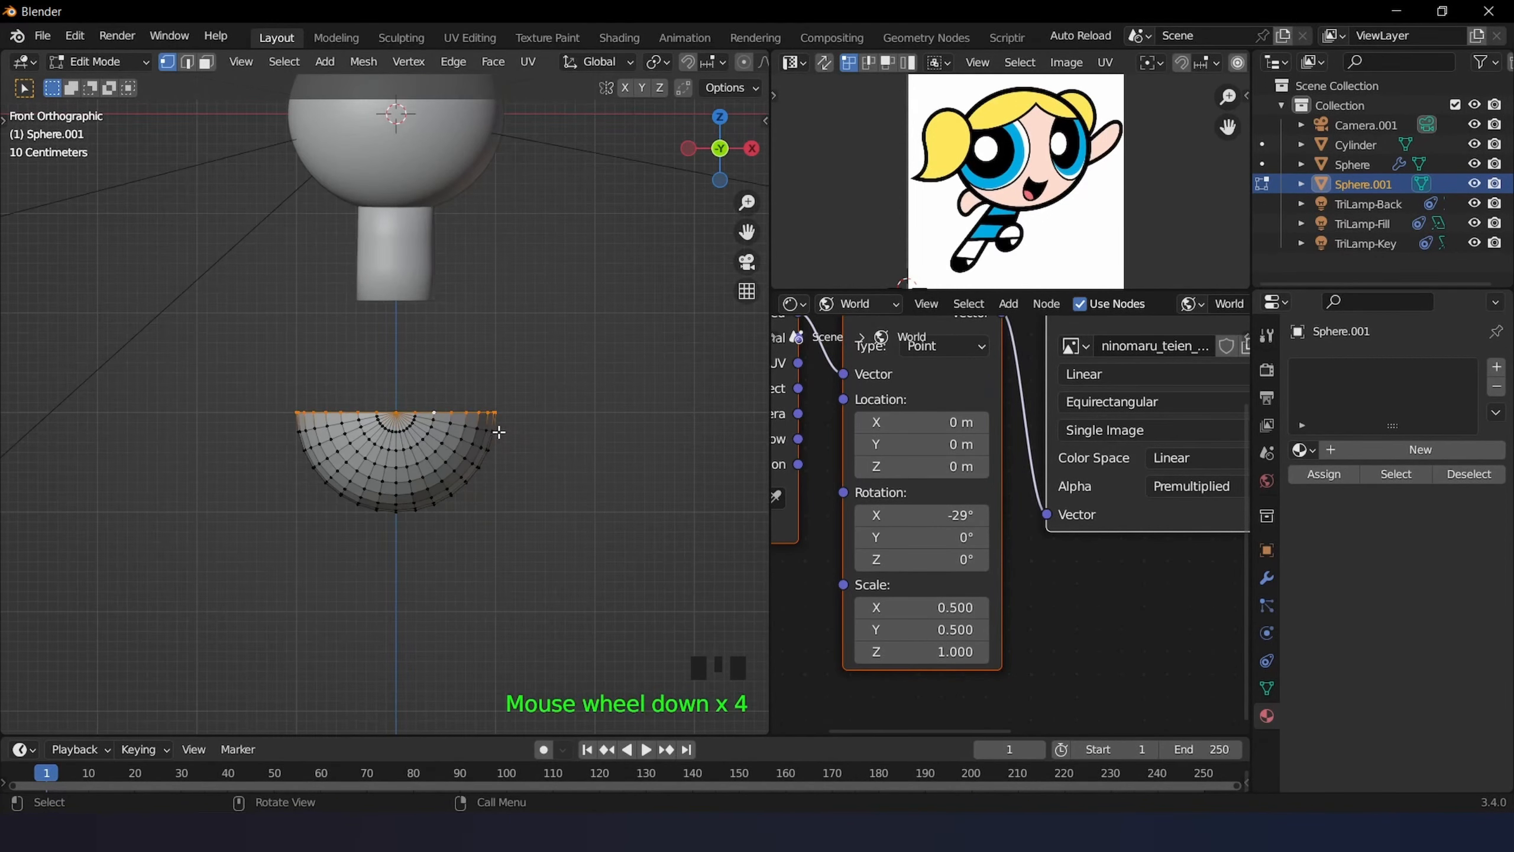
- Scale the half sphere down to leg width and place it below the +X half of the cylinder body
{"action": "key", "text": "Tab"}
{"action": "key", "text": "s"}
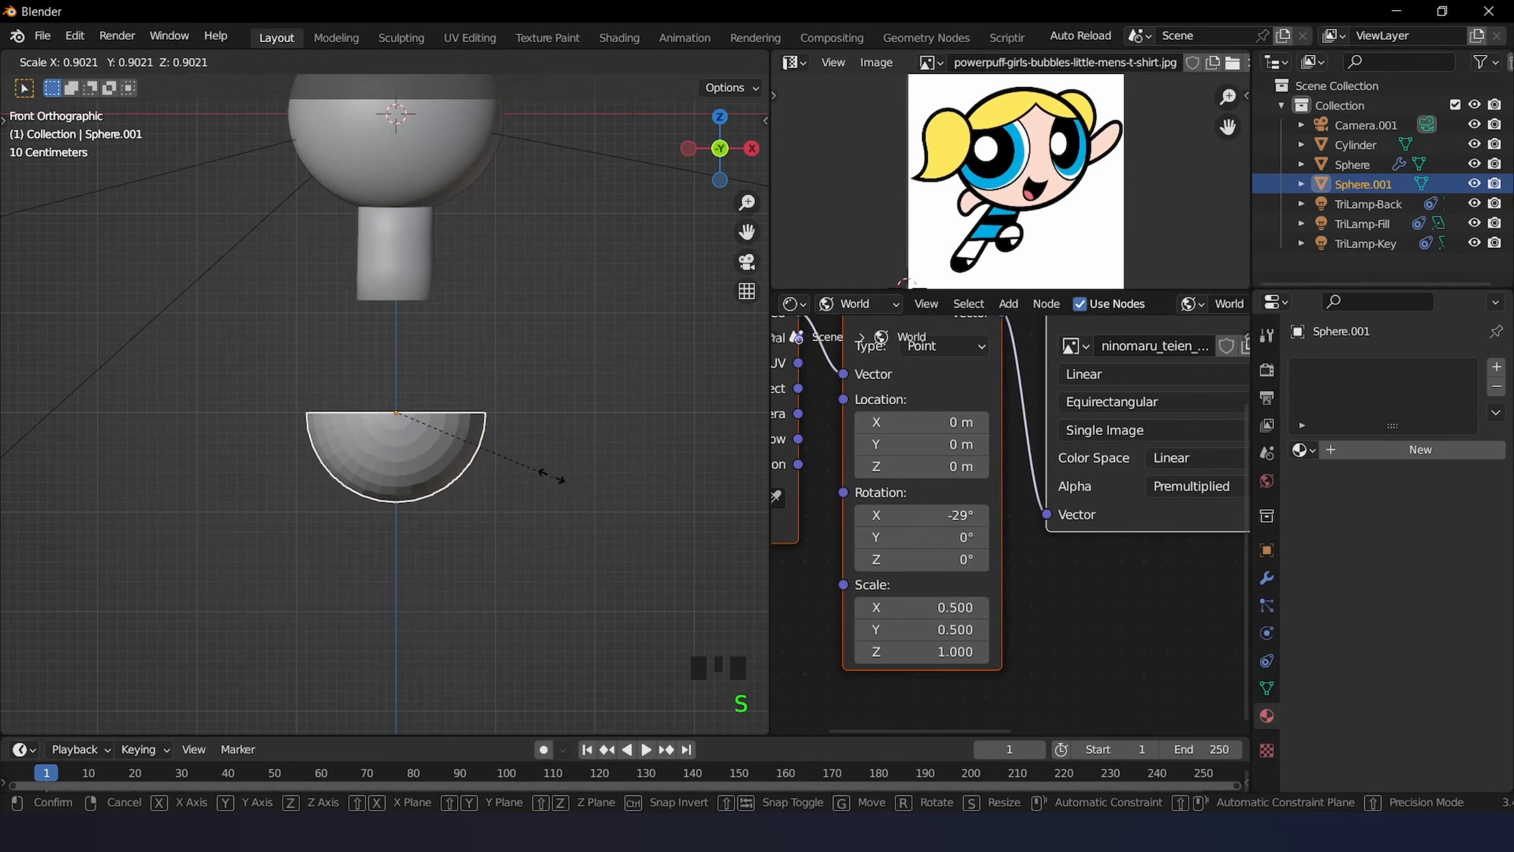
{"action": "left_click", "coordinate": [465, 444]}
{"action": "middle_click_drag", "start_coordinate": [465, 446], "coordinate": [543, 488], "text": "shift"}
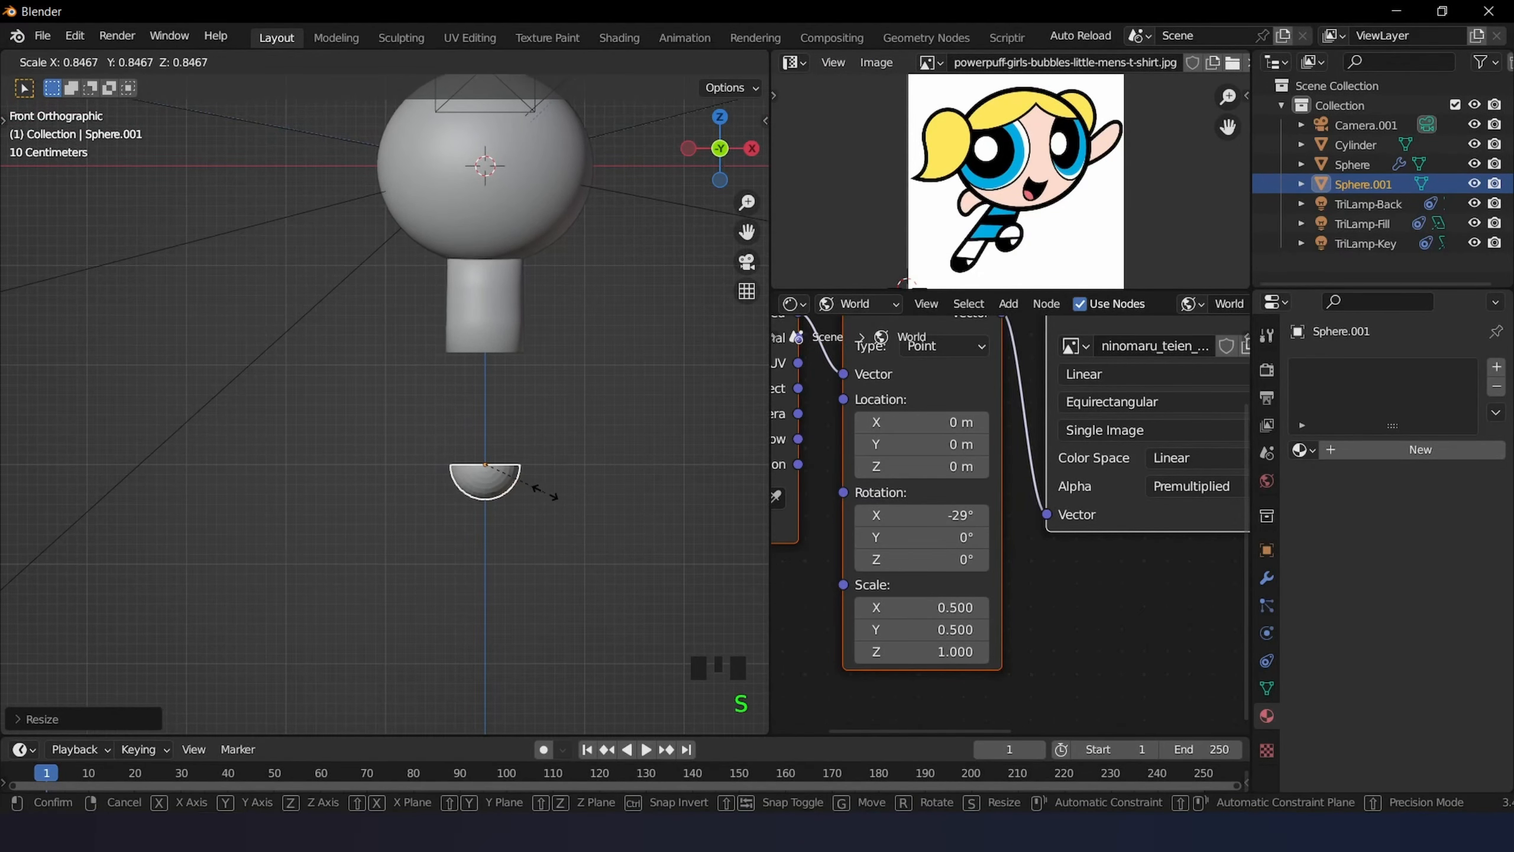
{"action": "scroll", "coordinate": [536, 483], "scroll_direction": "up", "scroll_amount": 2}
{"action": "key", "text": "g"}
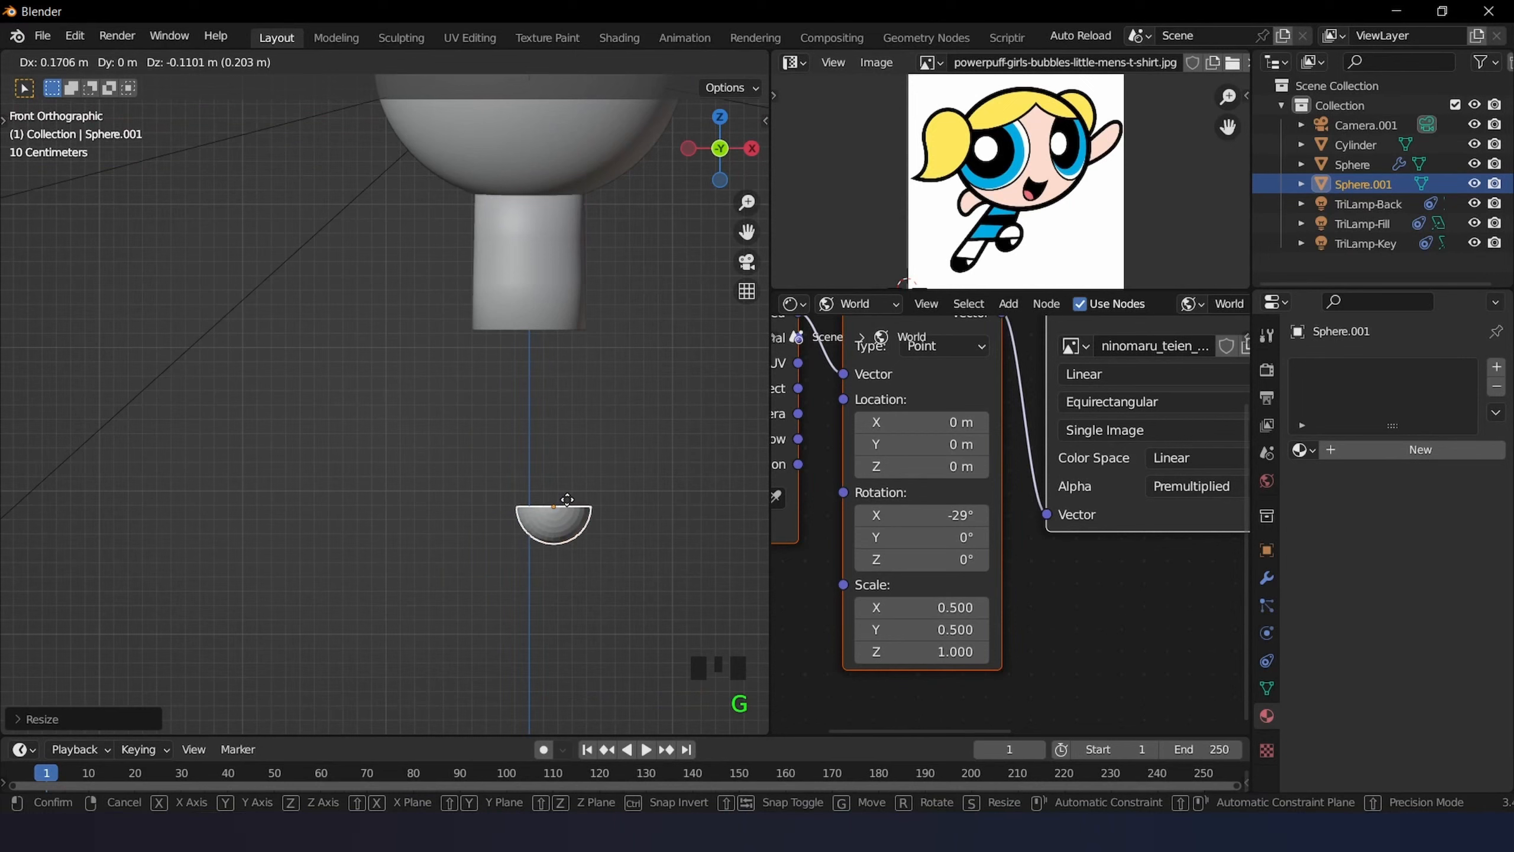
{"action": "left_click", "coordinate": [567, 508]}
{"action": "key", "text": "s"}
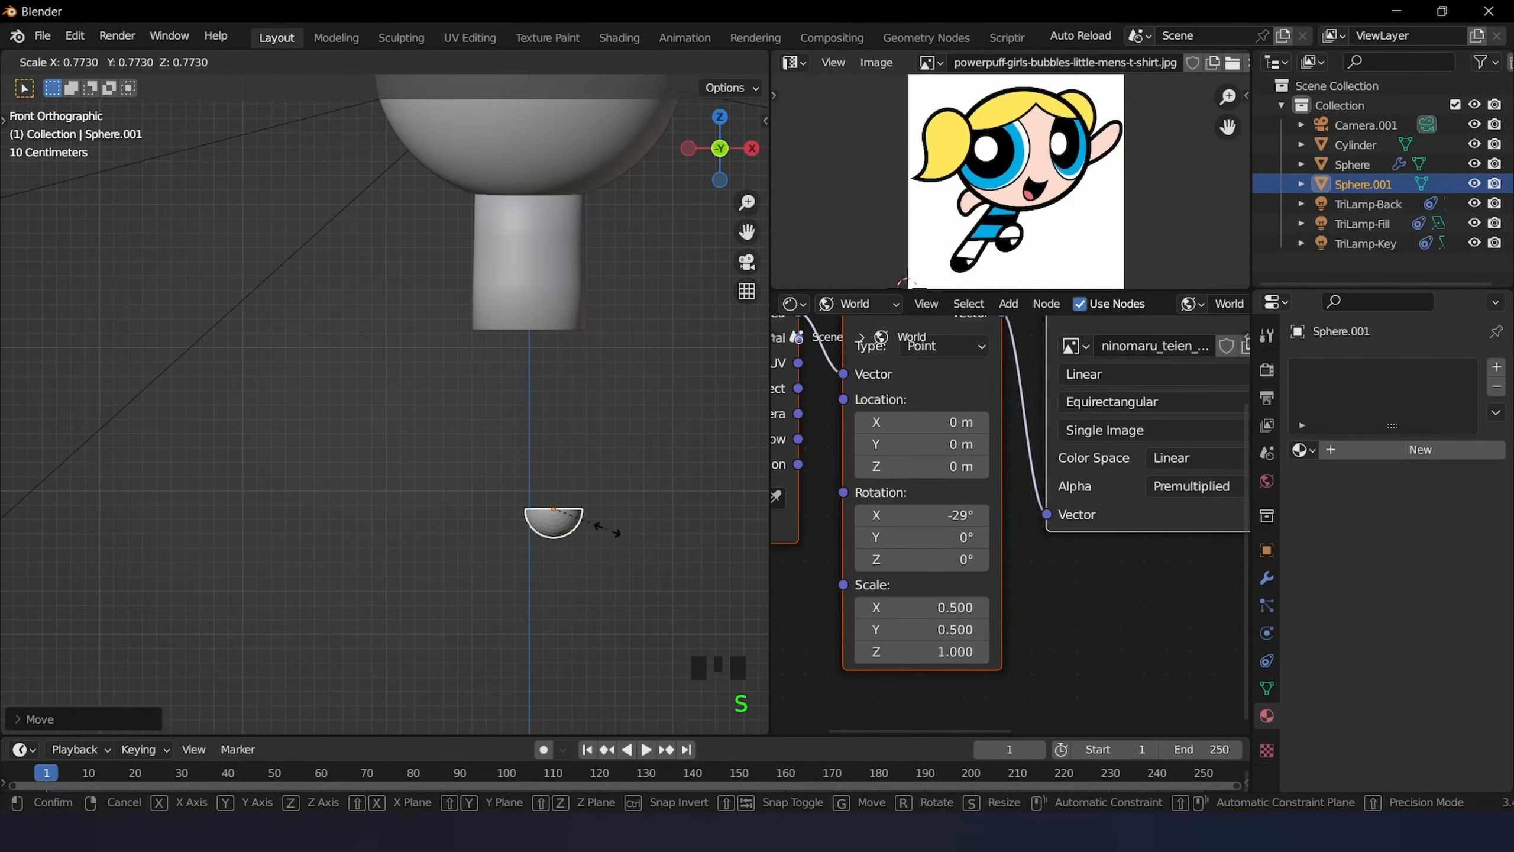
{"action": "left_click", "coordinate": [598, 523]}
{"action": "key", "text": "g"}
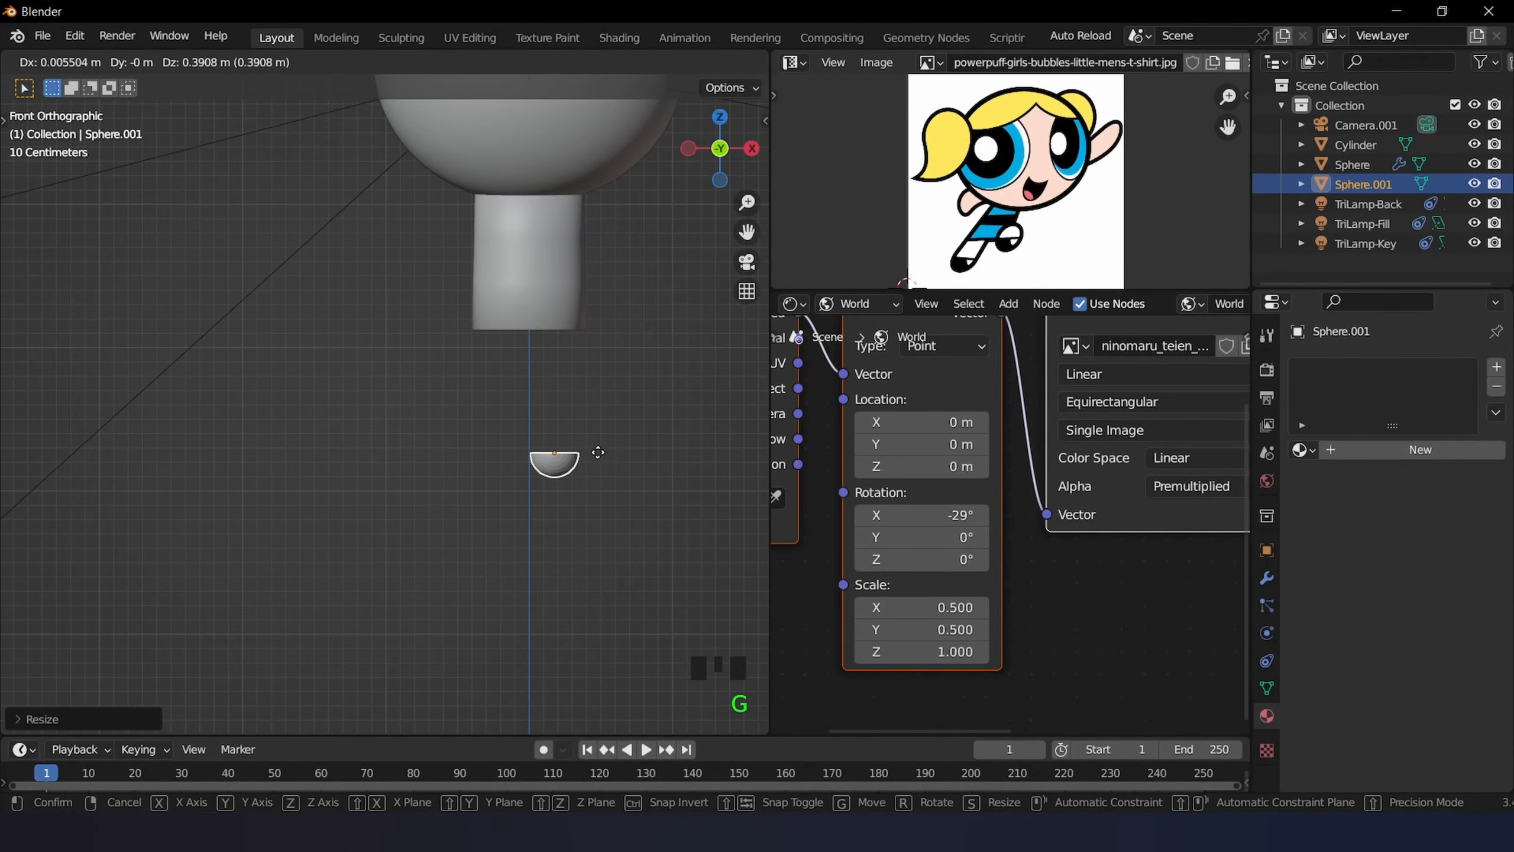
{"action": "left_click", "coordinate": [597, 451]}
{"action": "scroll", "coordinate": [597, 451], "scroll_direction": "up", "scroll_amount": 6}
{"action": "middle_click_drag", "start_coordinate": [598, 450], "coordinate": [233, 373], "text": "shift"}
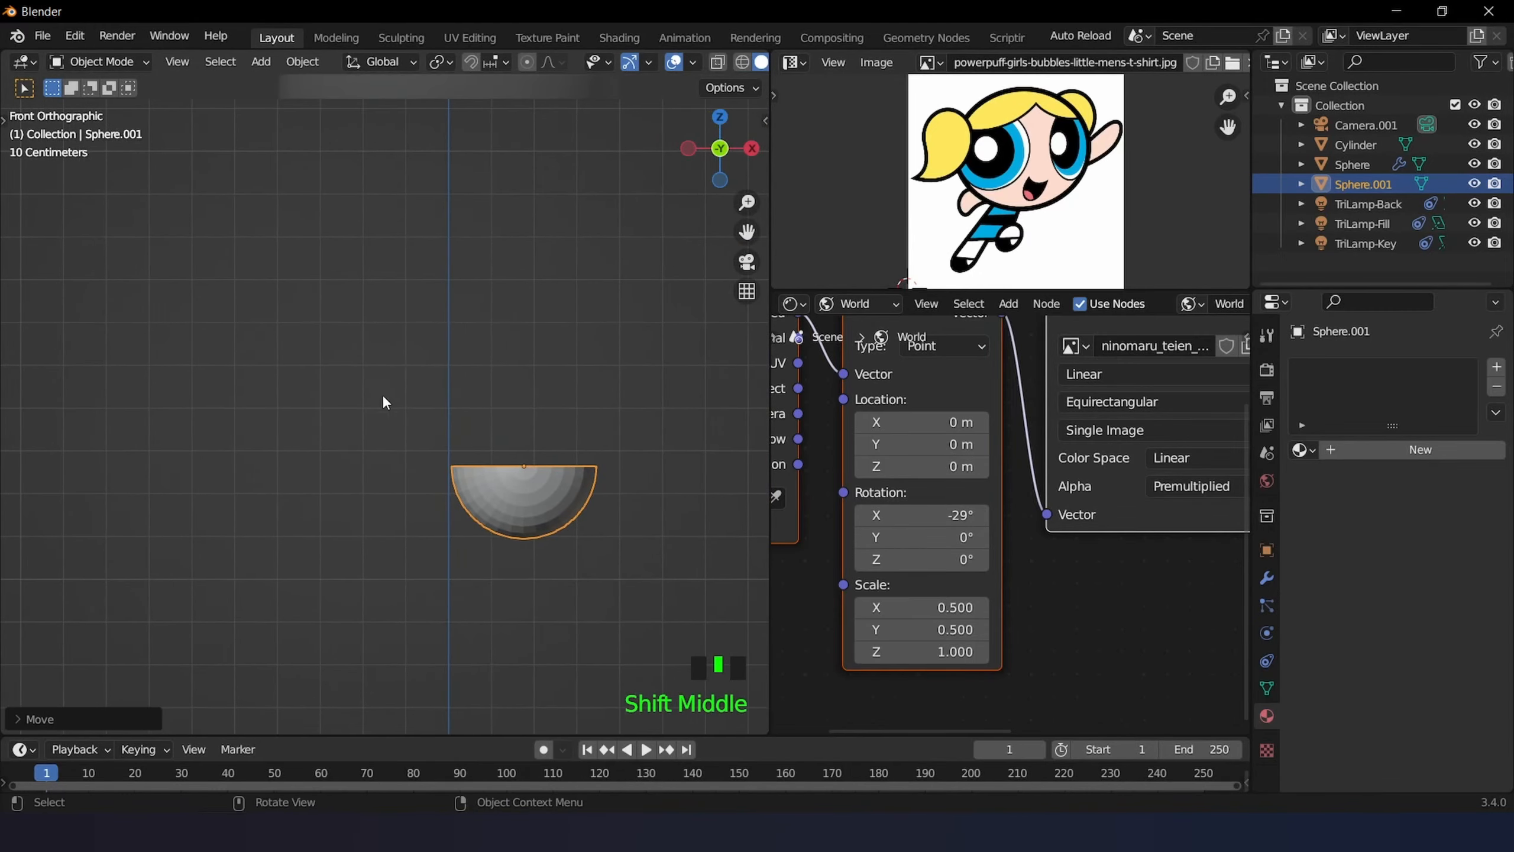
- Extrude the half sphere's selected rim straight up along Z into the cylinder body to form a leg
{"action": "scroll", "coordinate": [458, 415], "scroll_direction": "down", "scroll_amount": 5}
{"action": "middle_click_drag", "start_coordinate": [459, 370], "coordinate": [470, 433], "text": "shift"}
{"action": "key", "text": "Tab"}
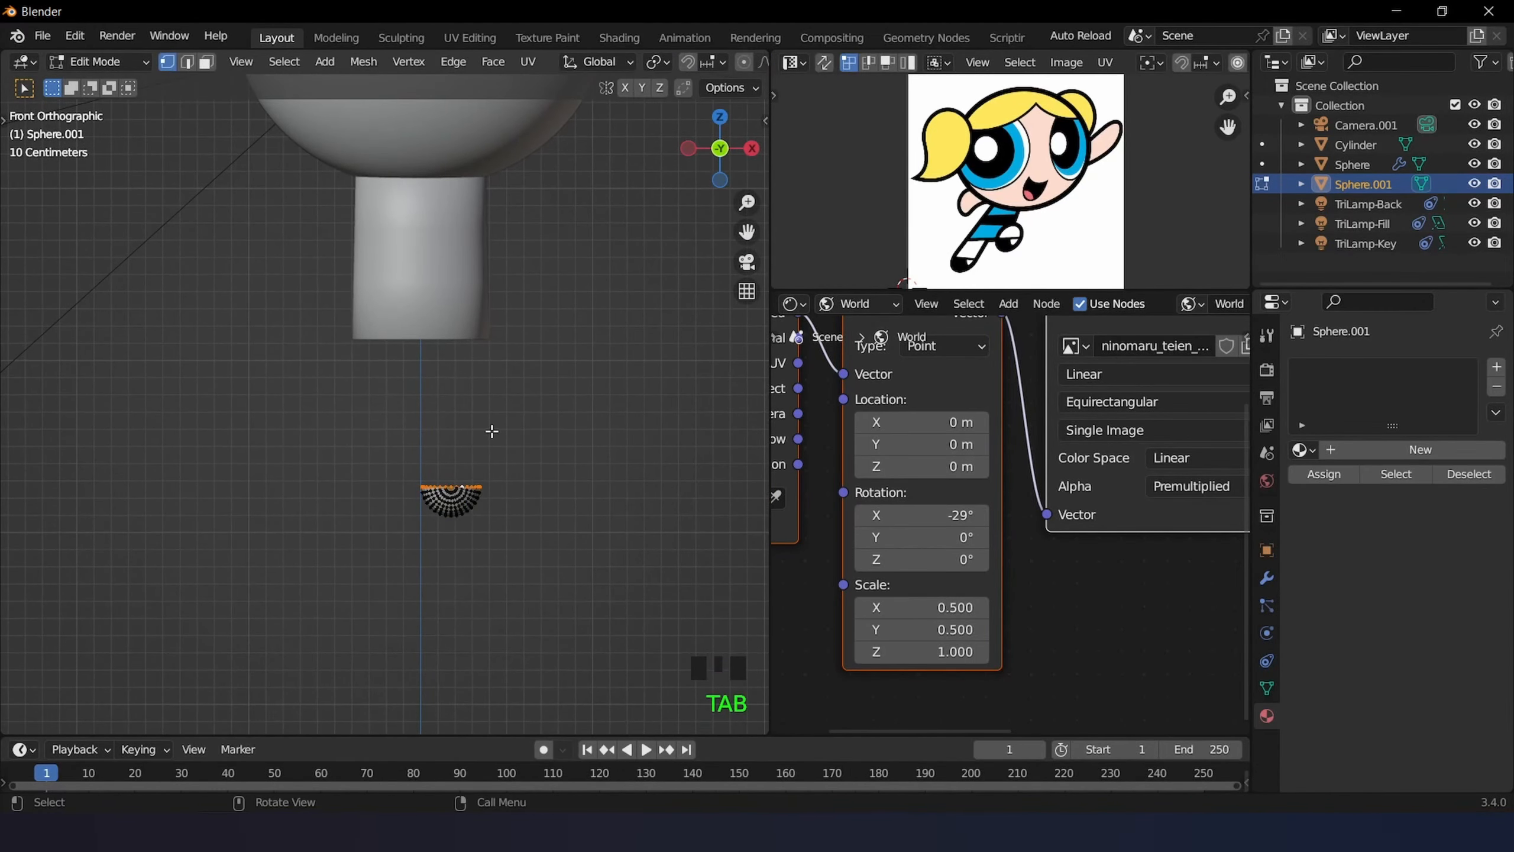
{"action": "scroll", "coordinate": [477, 447], "scroll_direction": "up", "scroll_amount": 4}
{"action": "middle_click_drag", "start_coordinate": [497, 497], "coordinate": [489, 545]}
{"action": "key", "text": "KP_1"}
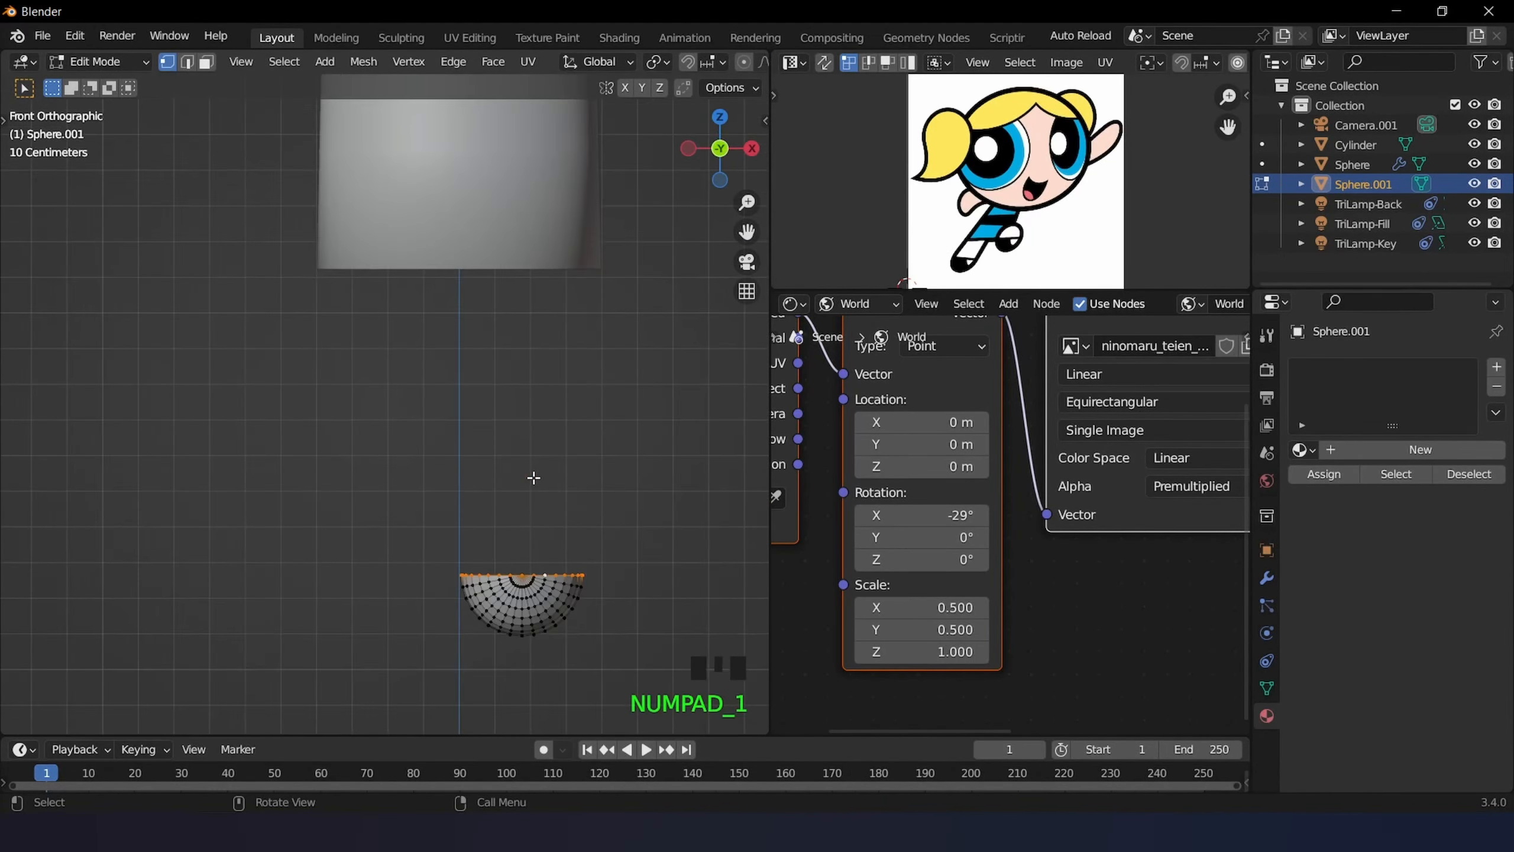
{"action": "scroll", "coordinate": [450, 332], "scroll_direction": "up", "scroll_amount": 3}
{"action": "scroll", "coordinate": [509, 392], "scroll_direction": "down", "scroll_amount": 3}
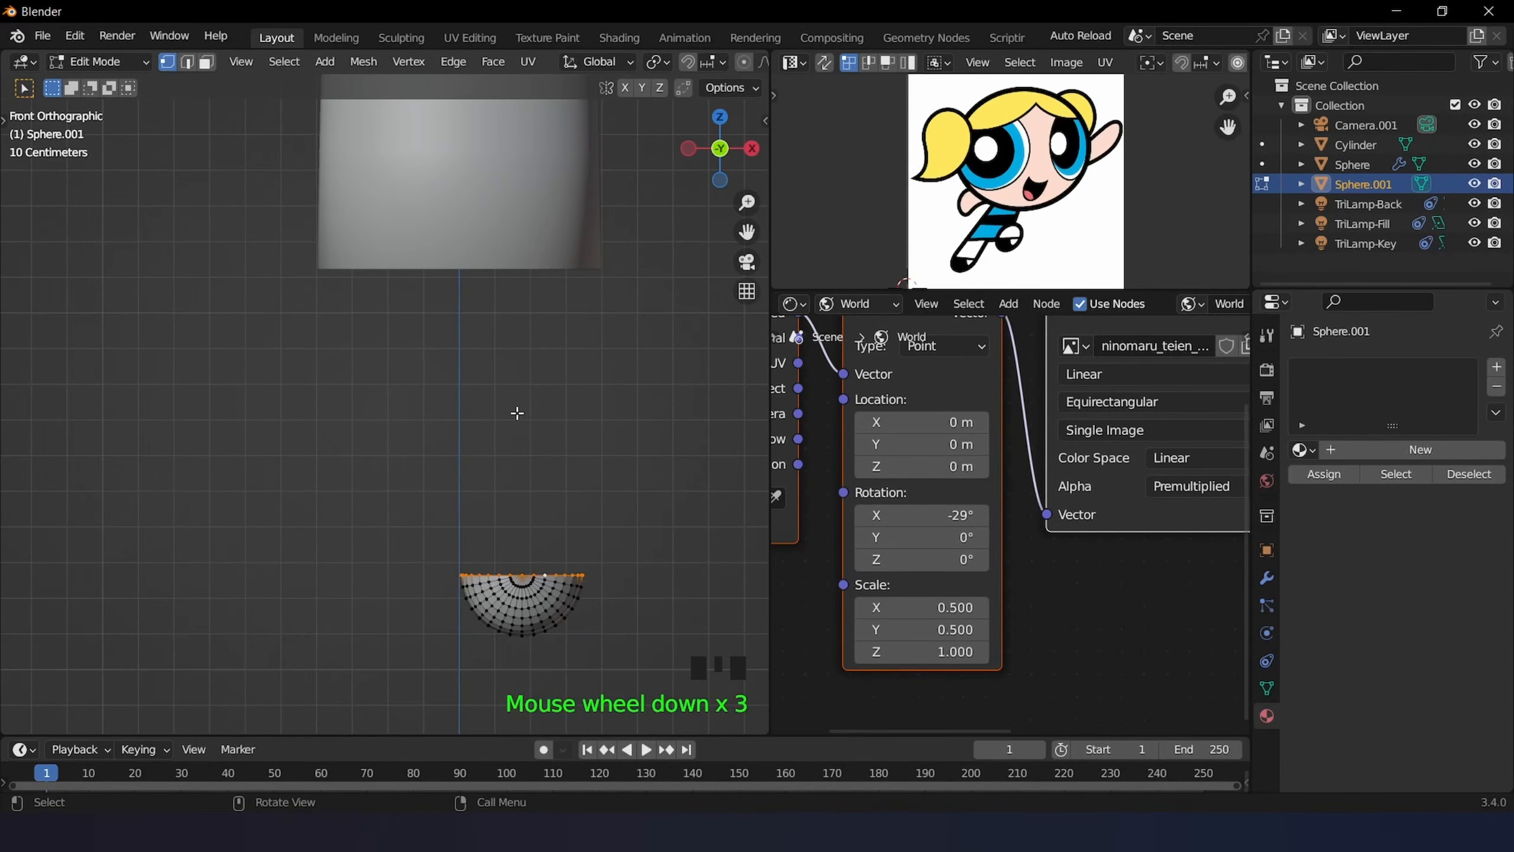
{"action": "key", "text": "e"}
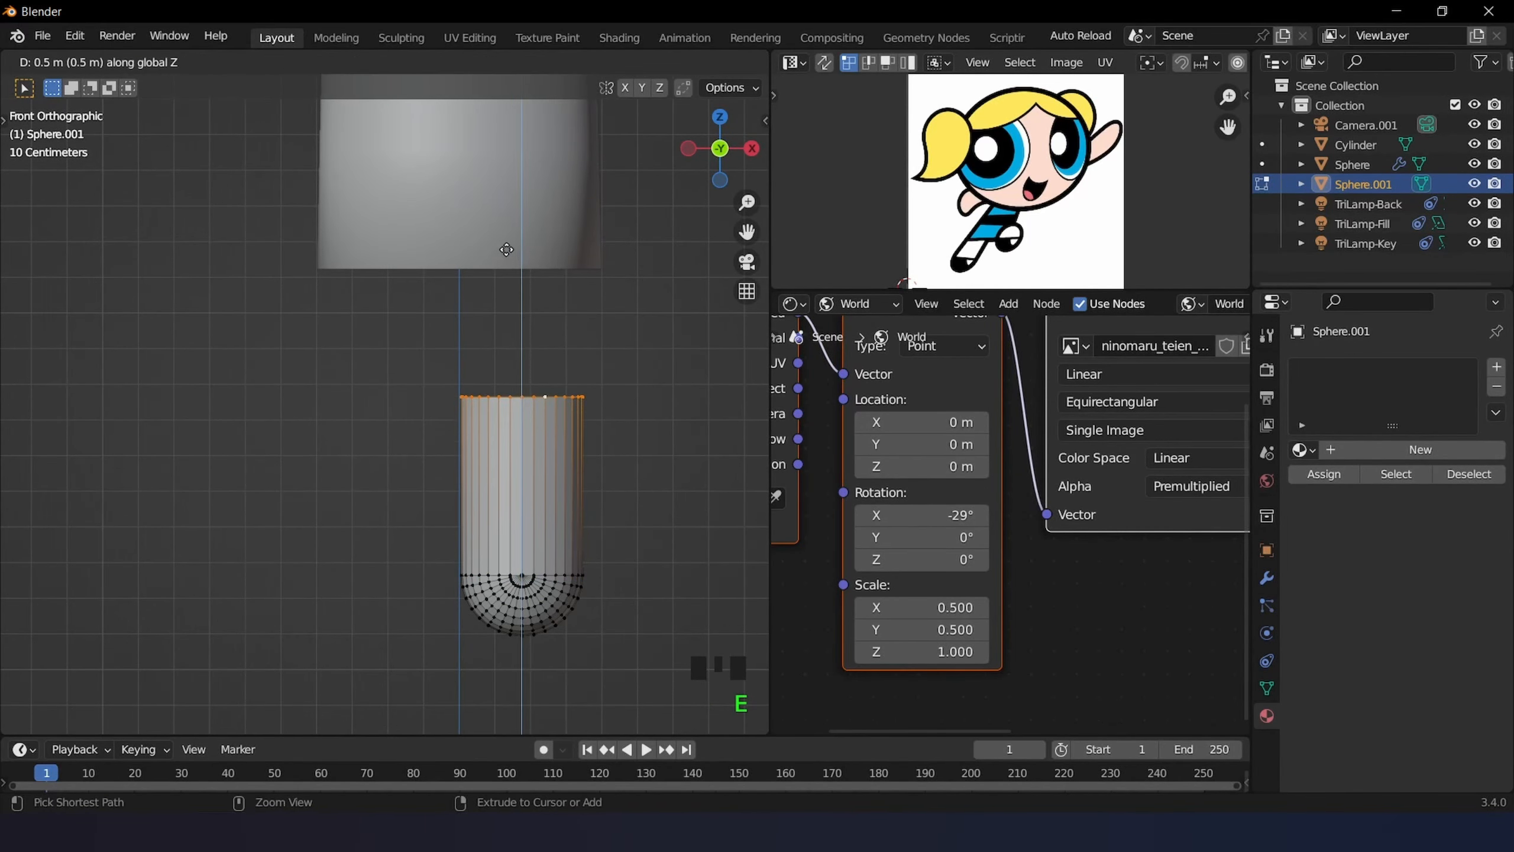
{"action": "left_click", "coordinate": [519, 100]}
{"action": "scroll", "coordinate": [518, 100], "scroll_direction": "down", "scroll_amount": 6}
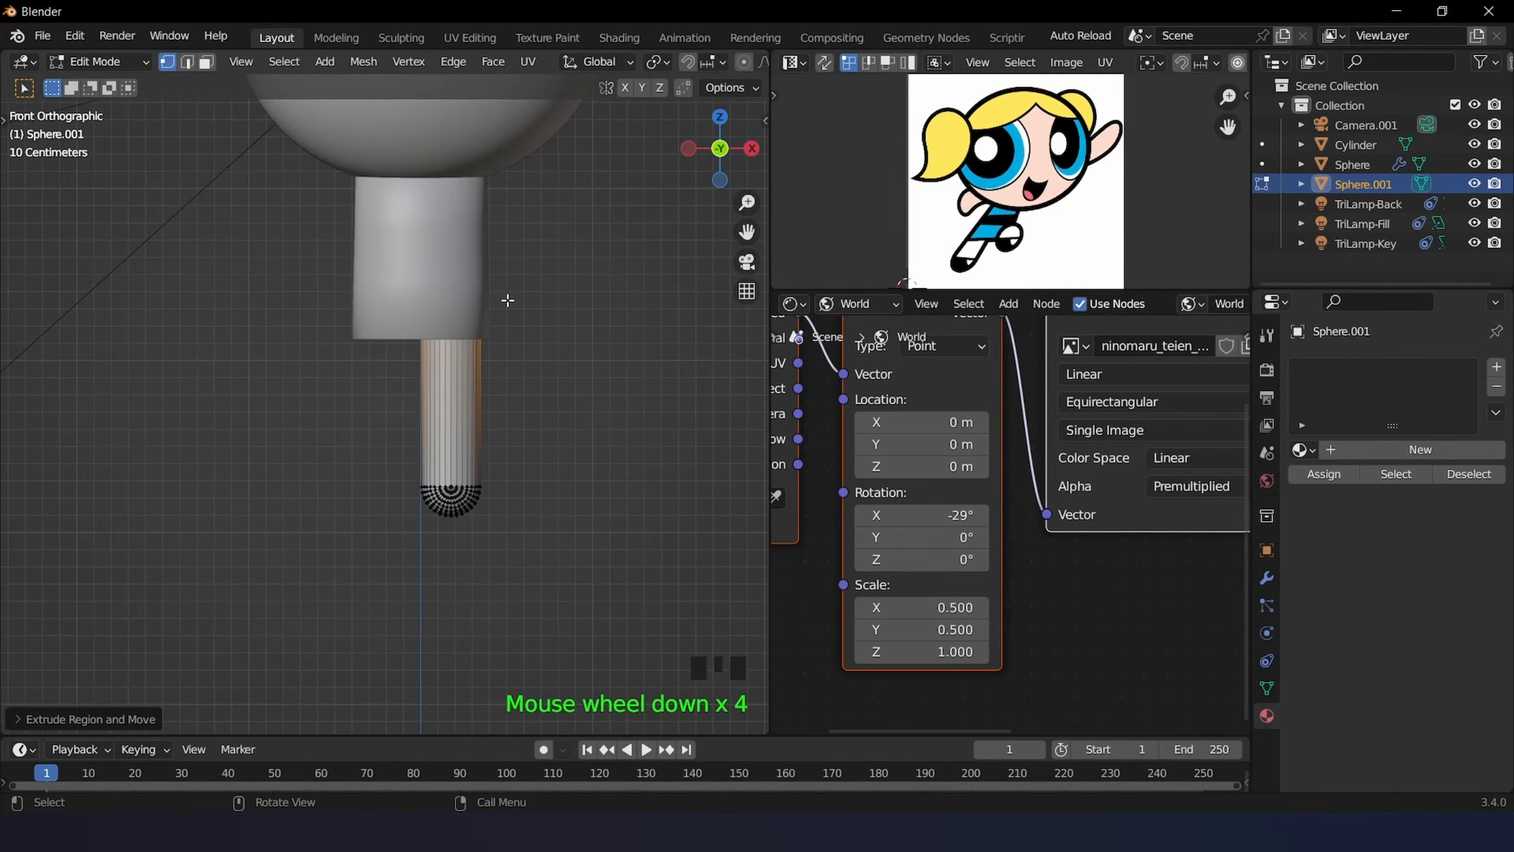
{"action": "key", "text": "Tab"}
- Apply smooth shading to the leg
{"action": "middle_click_drag", "start_coordinate": [474, 389], "coordinate": [483, 414]}
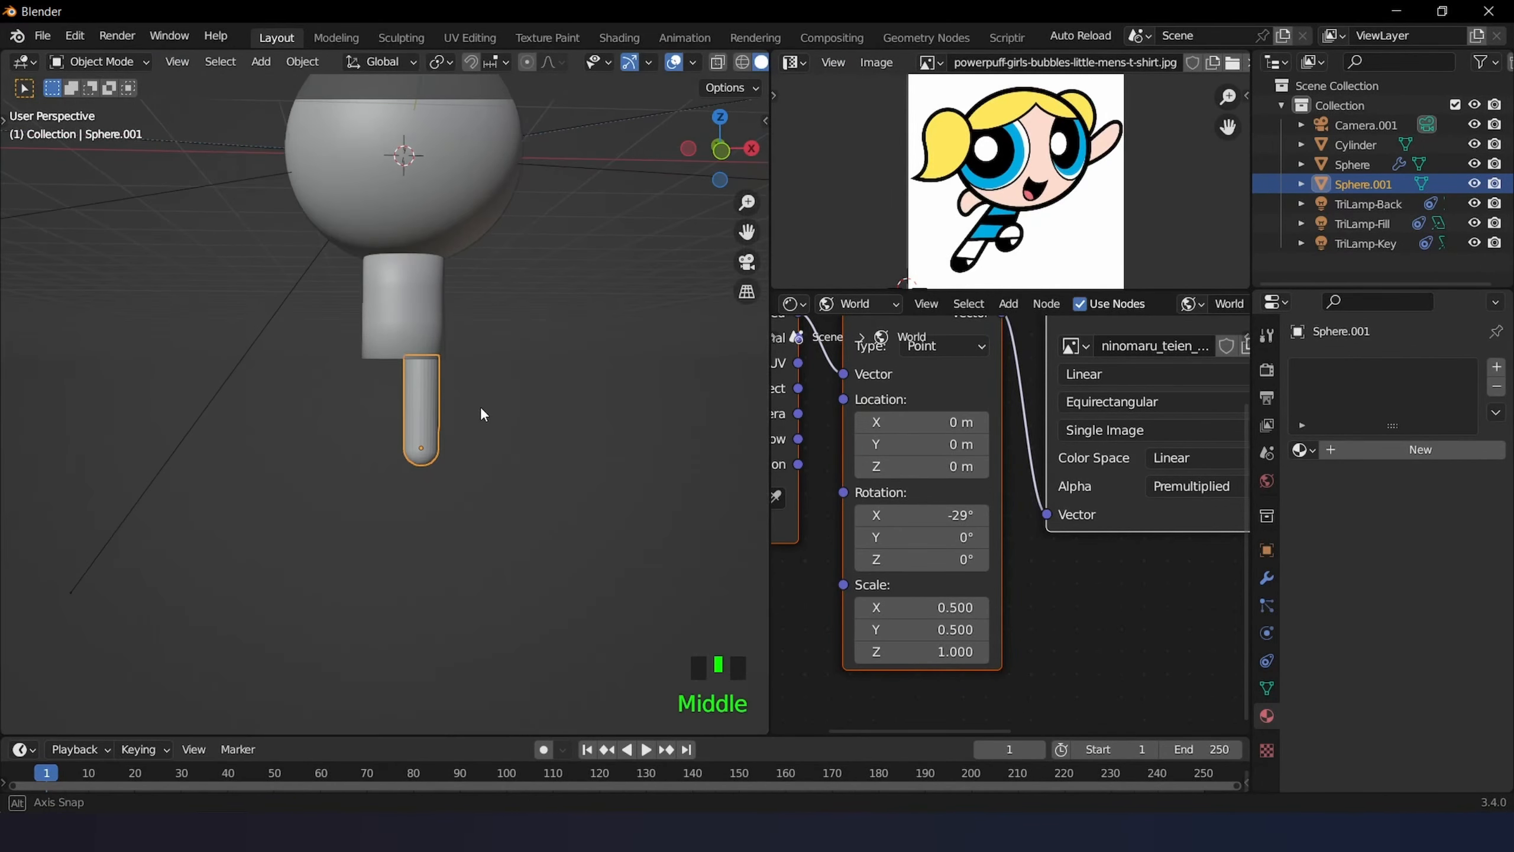
{"action": "right_click", "coordinate": [408, 385]}
{"action": "left_click", "coordinate": [406, 376]}
- Apply all transforms to the cylinder body
{"action": "left_click", "coordinate": [379, 259]}
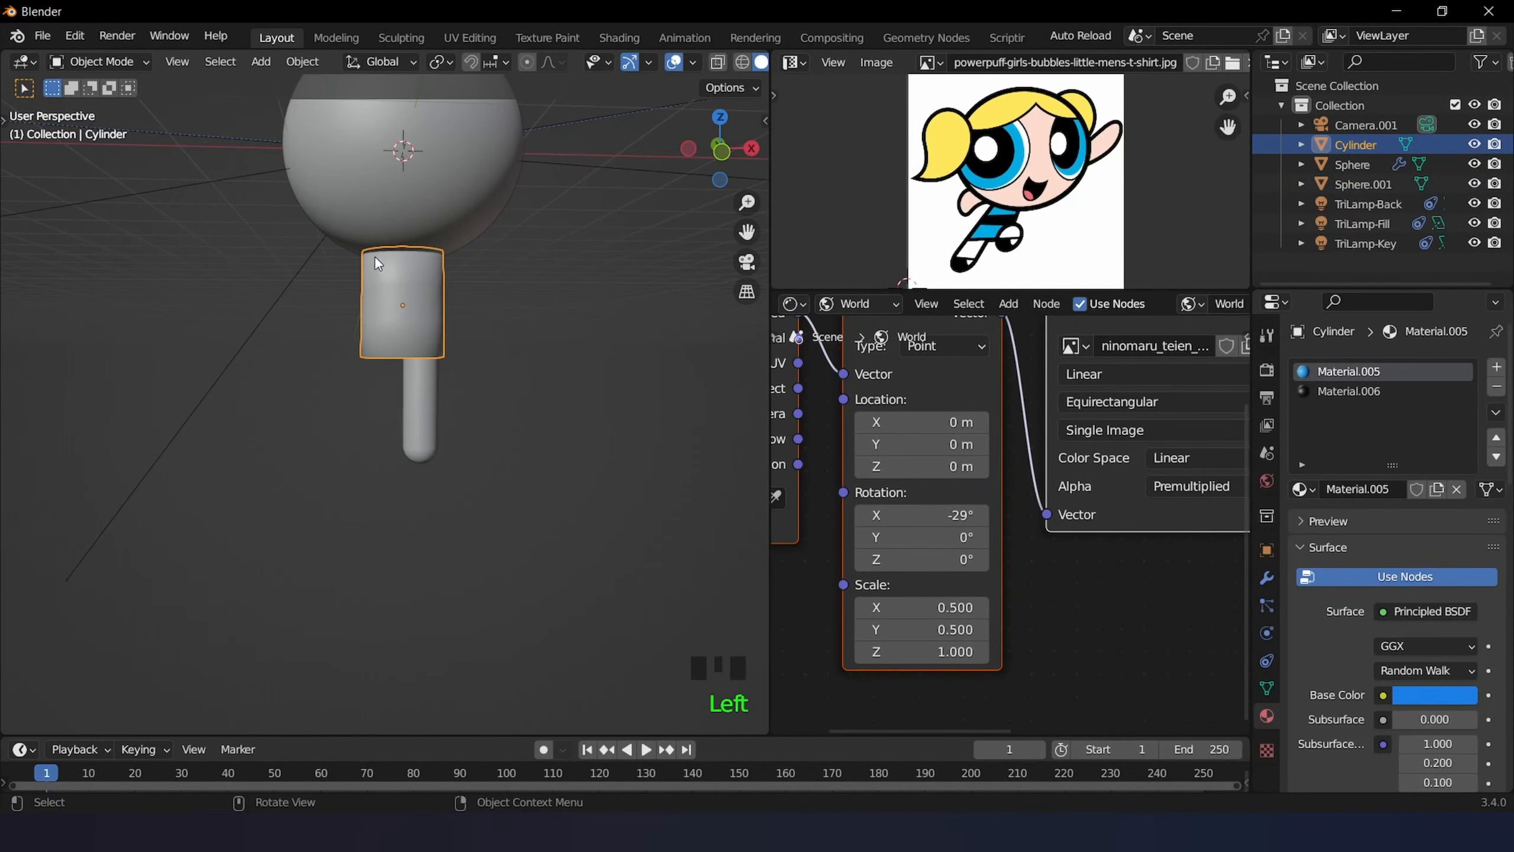
{"action": "left_click", "coordinate": [302, 60]}
{"action": "mouse_move", "coordinate": [357, 162]}
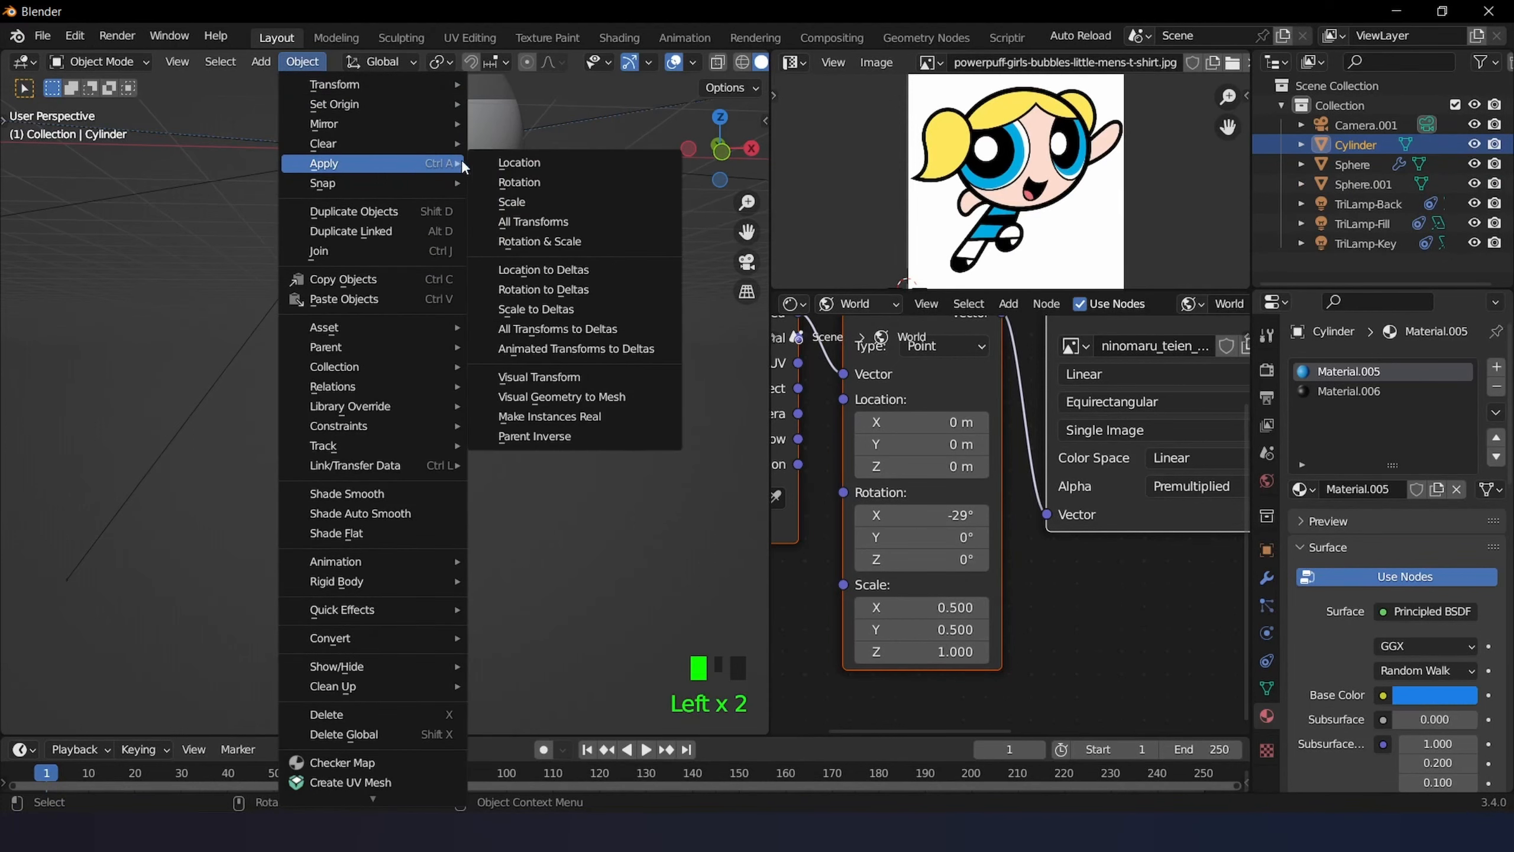
{"action": "left_click", "coordinate": [512, 221]}
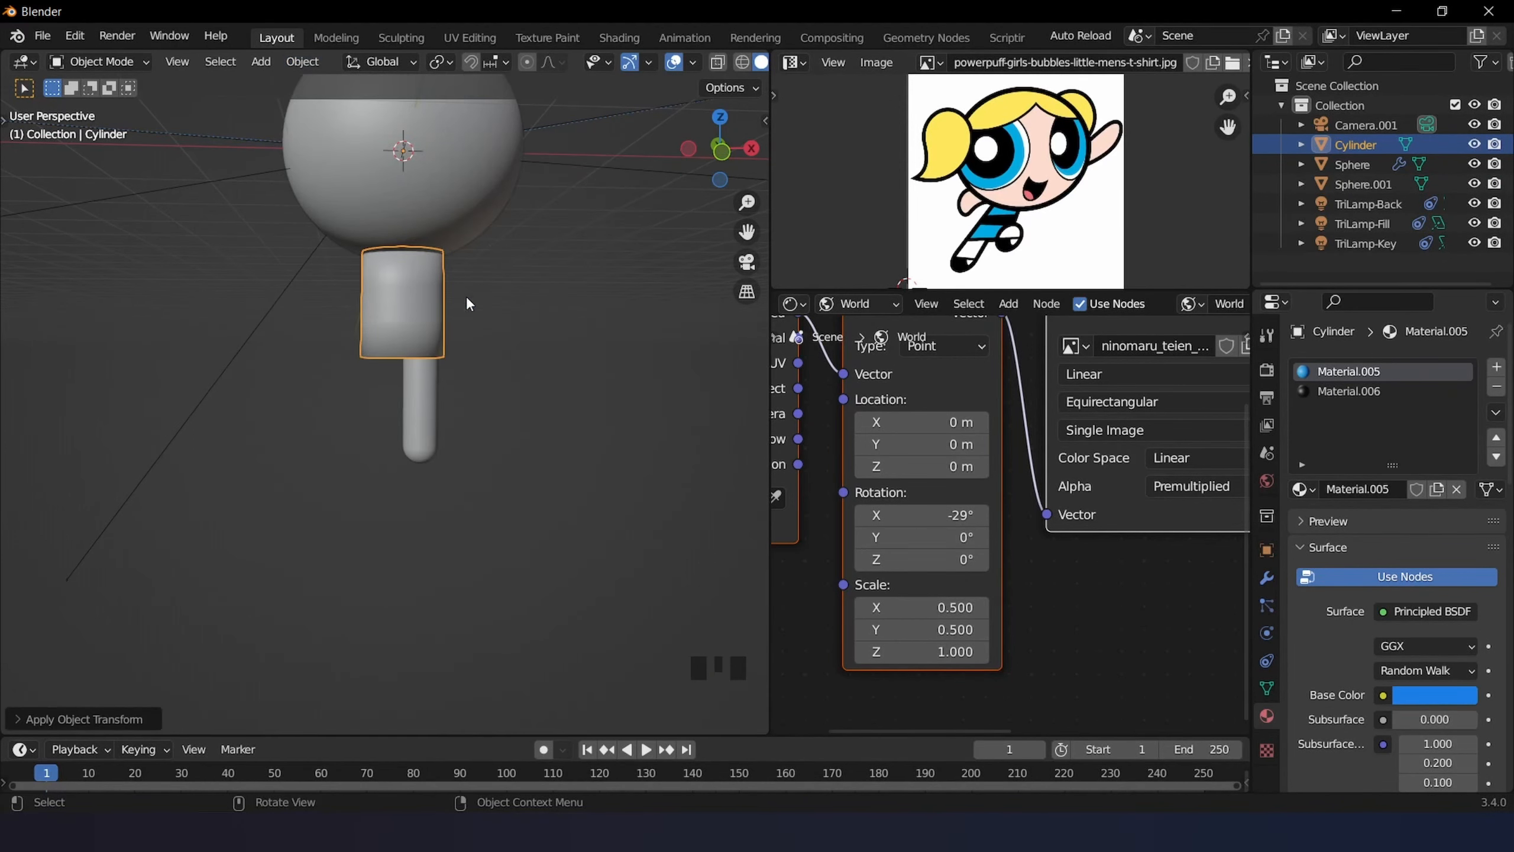
- Move the leg down along Z by about 0.61 m, clear of the cylinder body
{"action": "left_click", "coordinate": [420, 404]}
{"action": "key", "text": "g"}
{"action": "key", "text": "z"}
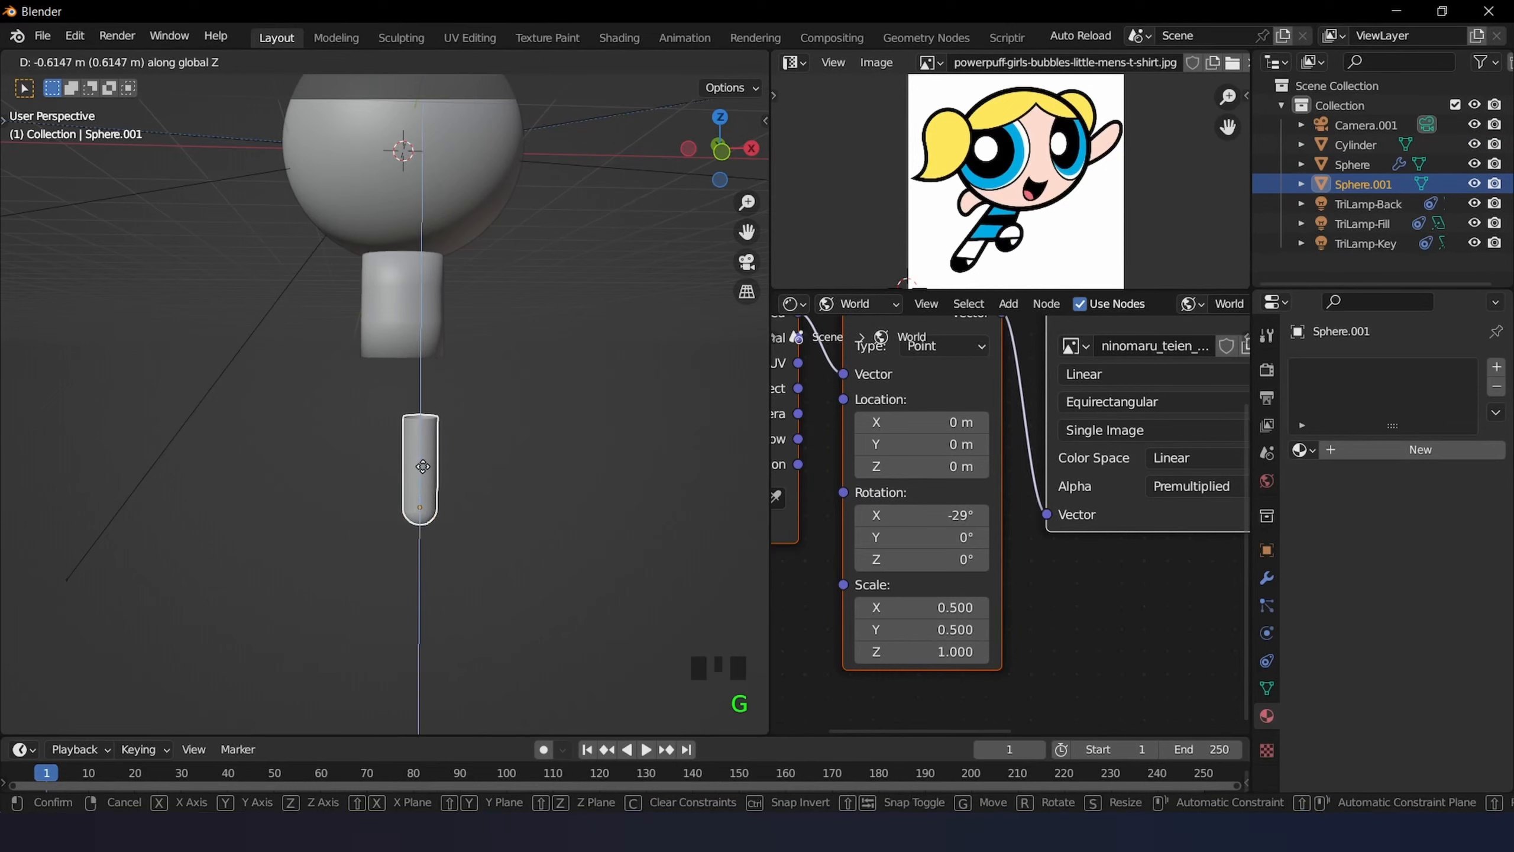
{"action": "left_click", "coordinate": [423, 466]}
- Fill the open rim at the top of the leg with a face
{"action": "scroll", "coordinate": [428, 459], "scroll_direction": "up", "scroll_amount": 3}
{"action": "key", "text": "Tab"}
{"action": "middle_click_drag", "start_coordinate": [428, 459], "coordinate": [429, 508]}
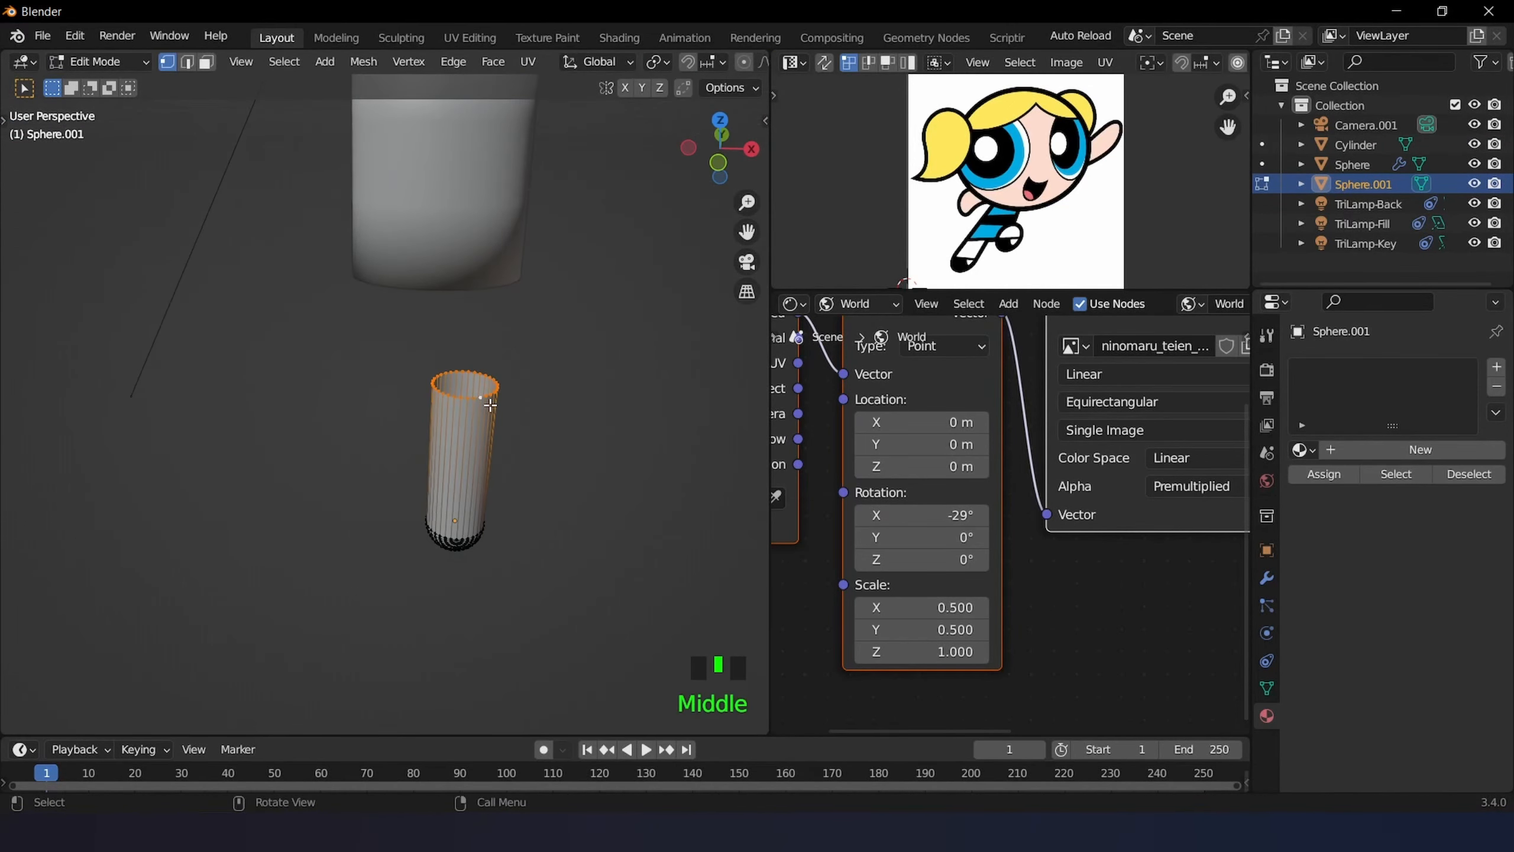
{"action": "key", "text": "ctrl+f"}
{"action": "key", "text": "f"}
{"action": "middle_click_drag", "start_coordinate": [484, 403], "coordinate": [450, 375]}
{"action": "key", "text": "Tab"}
- Move the leg up along Z until its top edge slightly overlaps the underside of the cylinder body
{"action": "key", "text": "KP_1"}
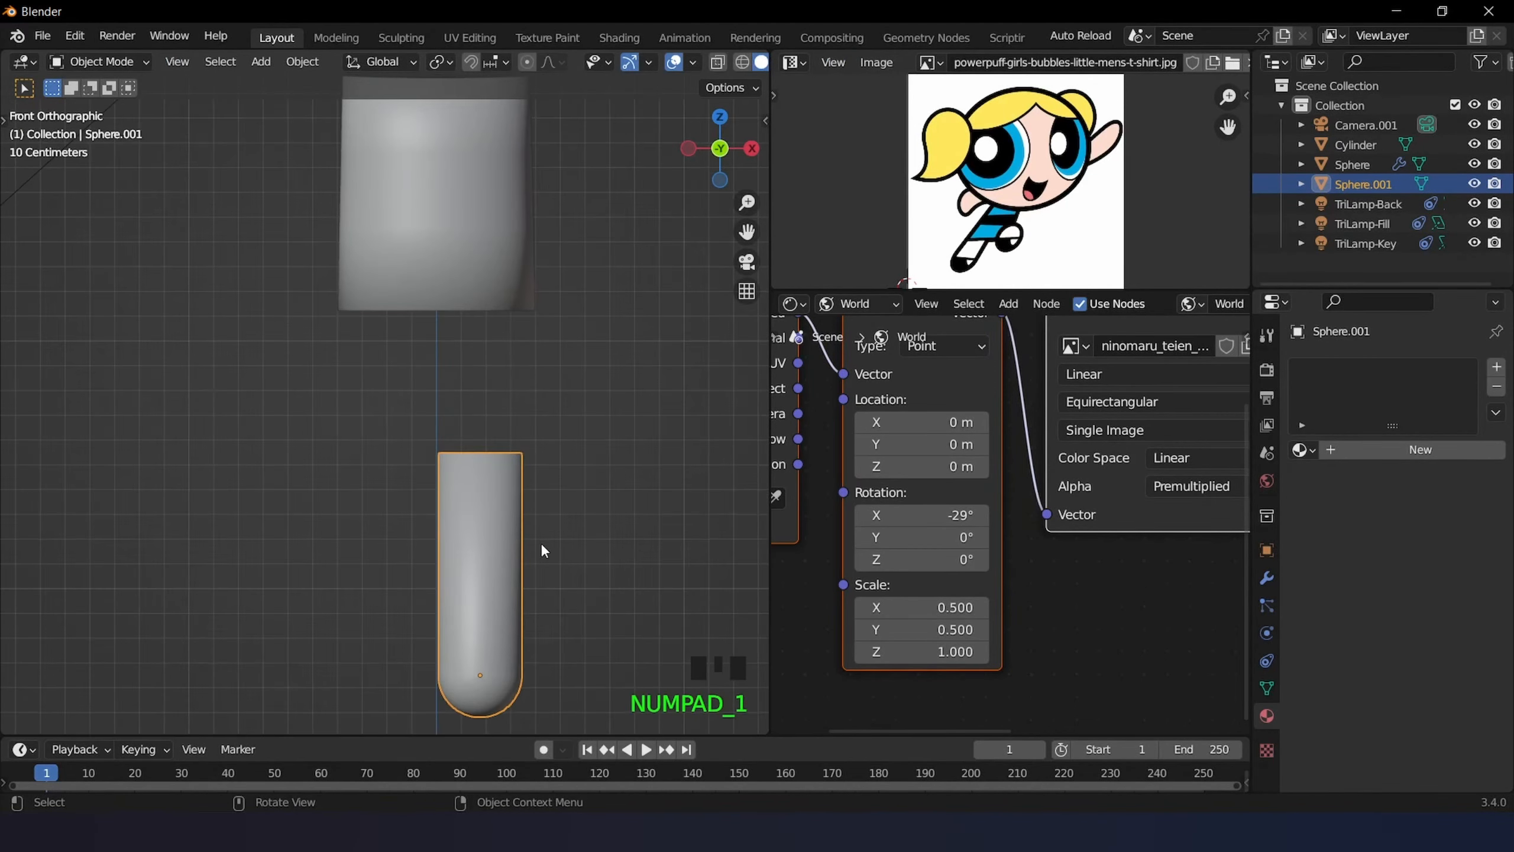
{"action": "key", "text": "g"}
{"action": "key", "text": "z"}
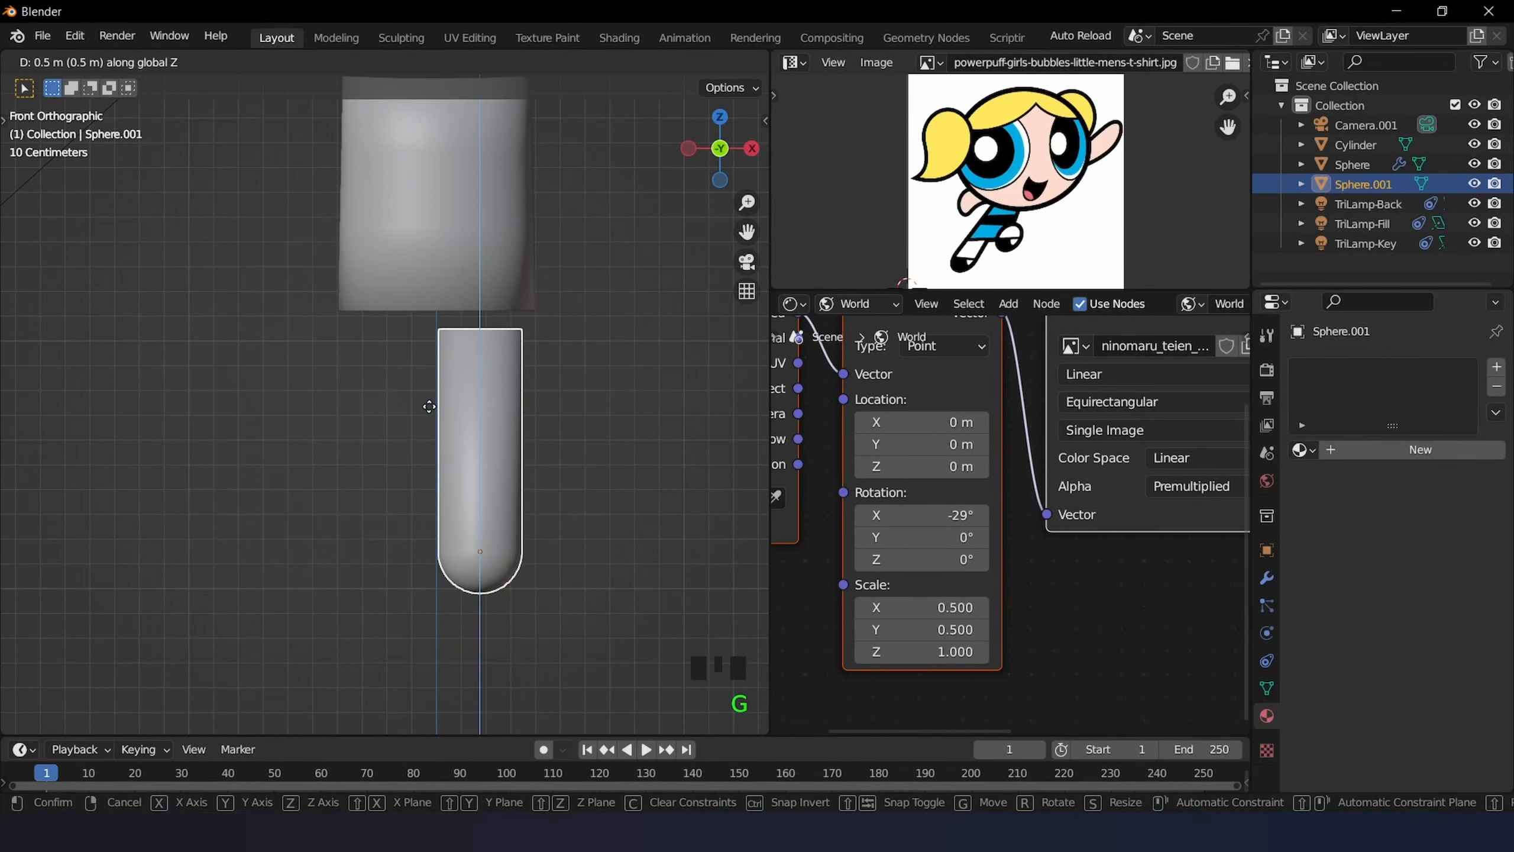
{"action": "left_click", "coordinate": [429, 396]}
{"action": "scroll", "coordinate": [468, 383], "scroll_direction": "up", "scroll_amount": 1}
{"action": "scroll", "coordinate": [472, 401], "scroll_direction": "down", "scroll_amount": 1}
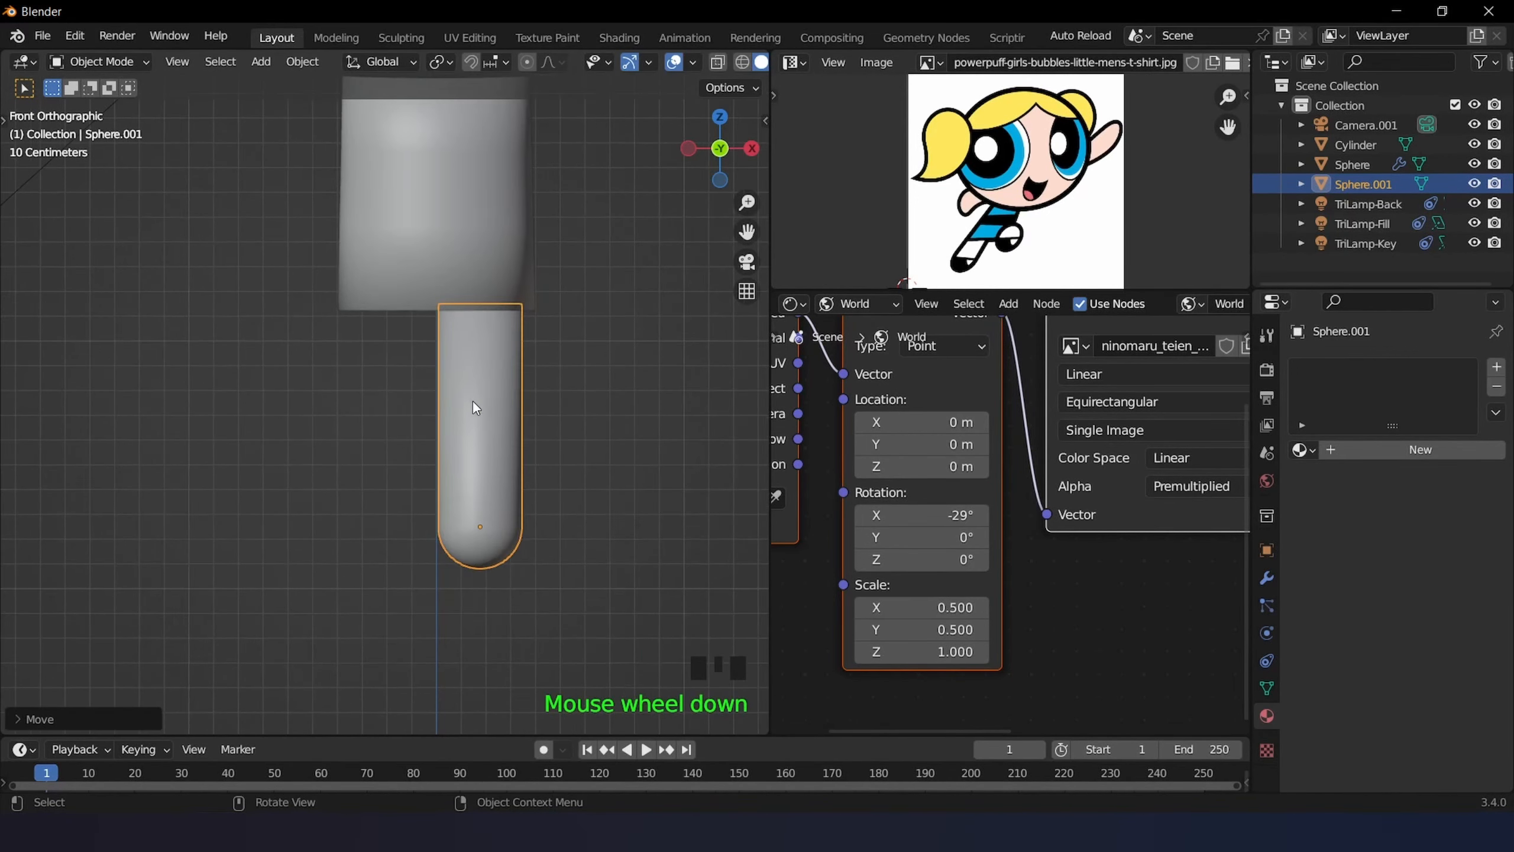
- Scale the leg up slightly and shift it about 0.016 m along X and 0.01 m down
{"action": "key", "text": "s"}
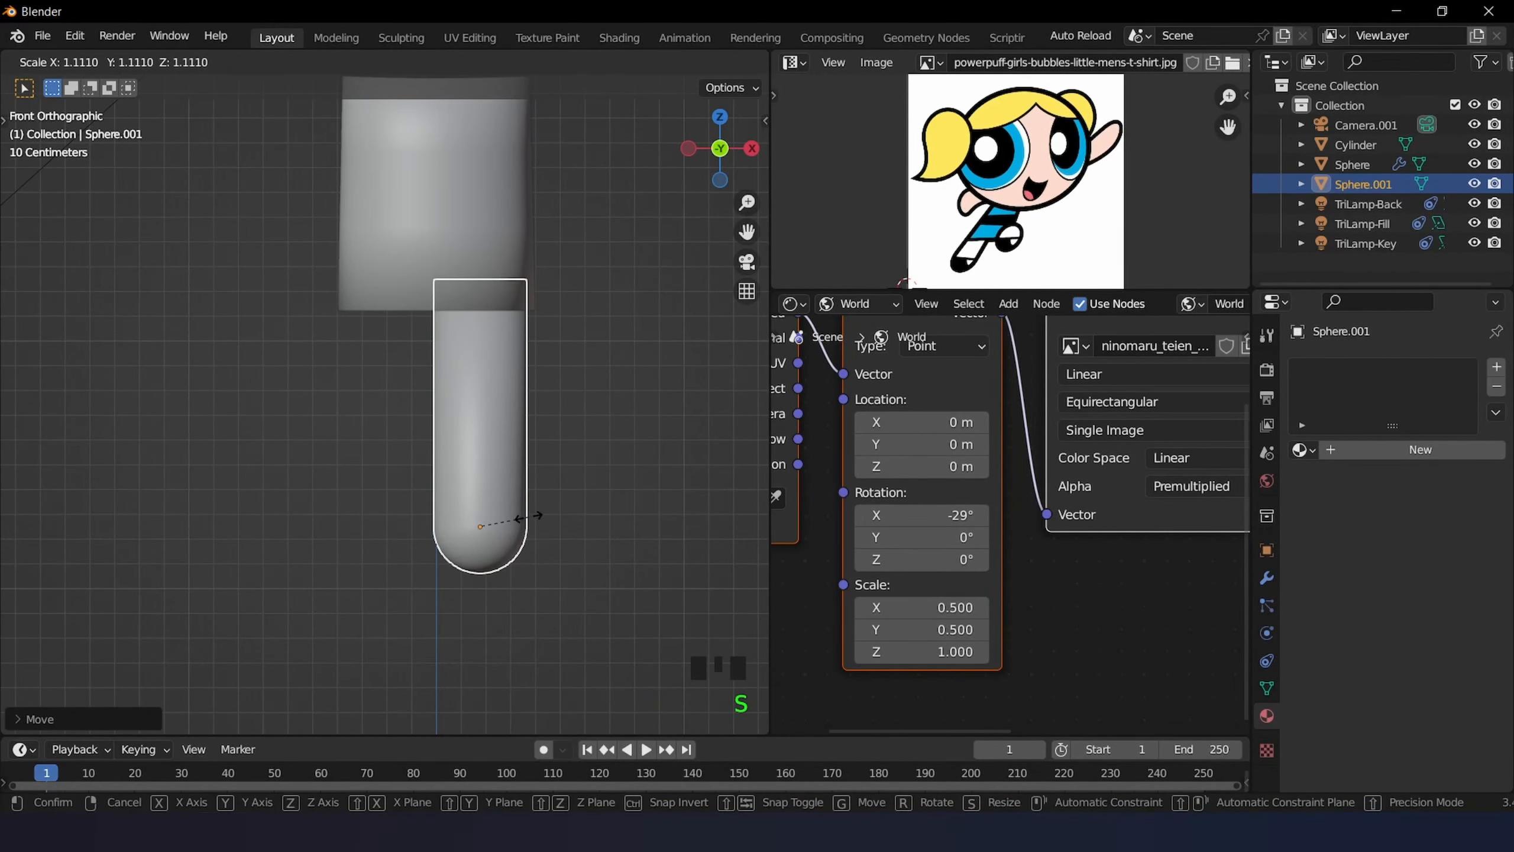
{"action": "right_click", "coordinate": [551, 465]}
{"action": "key", "text": "s"}
{"action": "left_click", "coordinate": [556, 466]}
{"action": "key", "text": "g"}
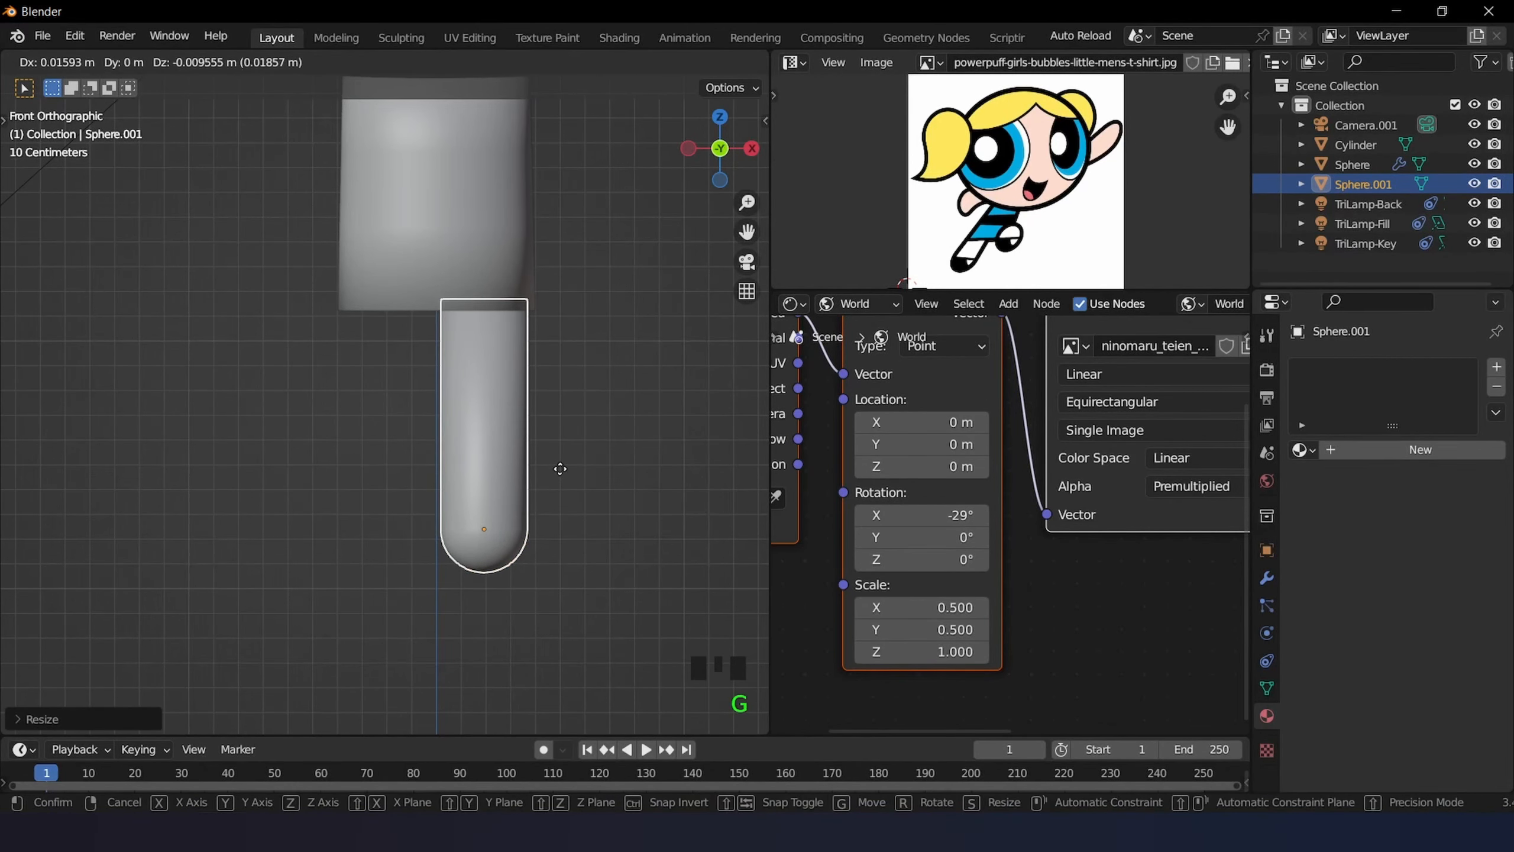
{"action": "left_click", "coordinate": [560, 469]}
- Lower the leg along Z by about 0.026 m so only its top edge stays inside the body
{"action": "scroll", "coordinate": [569, 424], "scroll_direction": "up", "scroll_amount": 4}
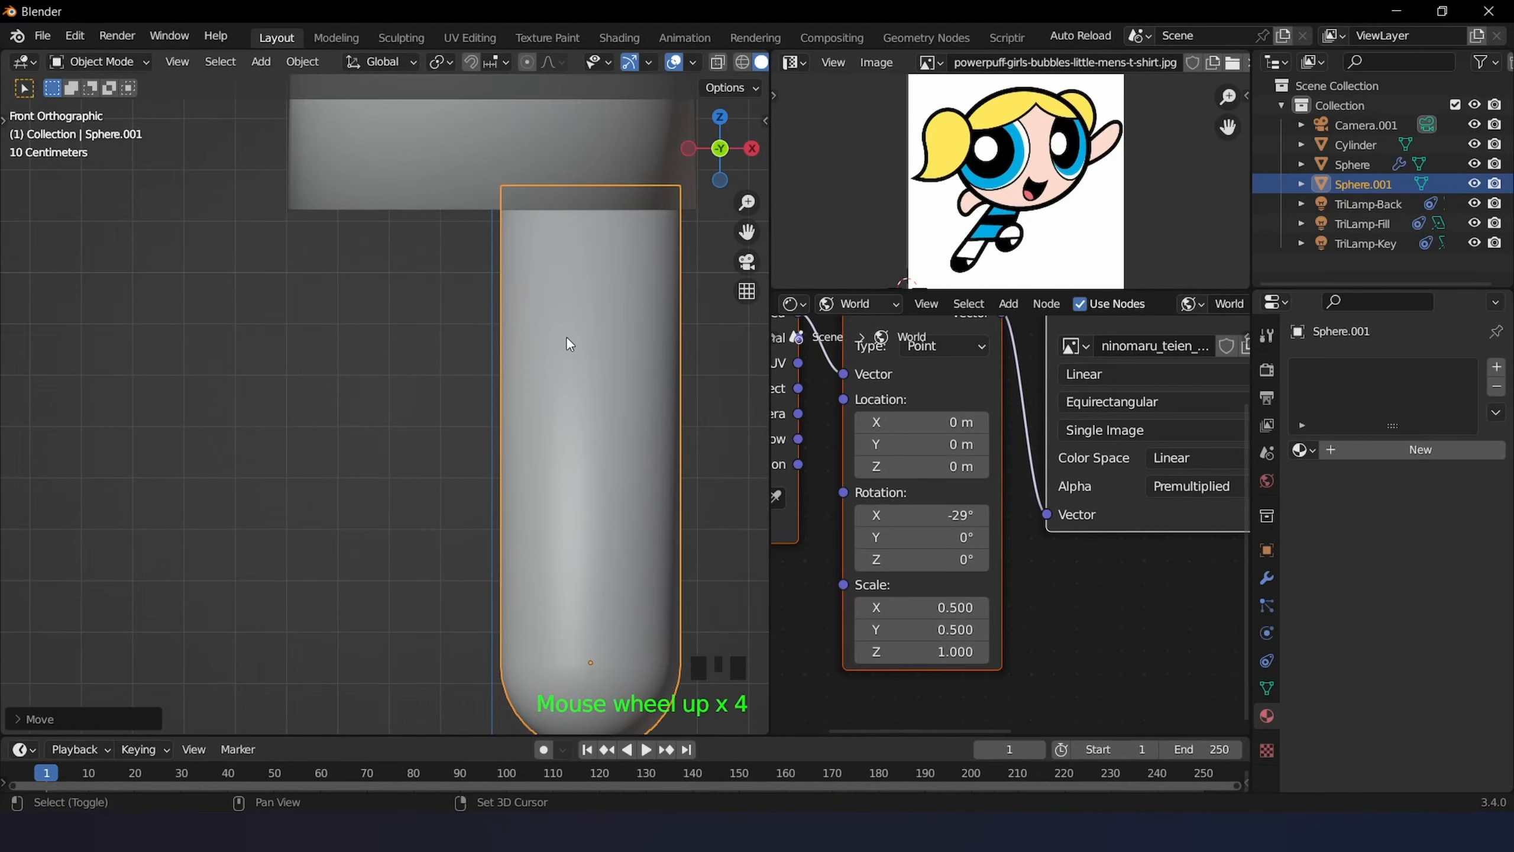
{"action": "key", "text": "g"}
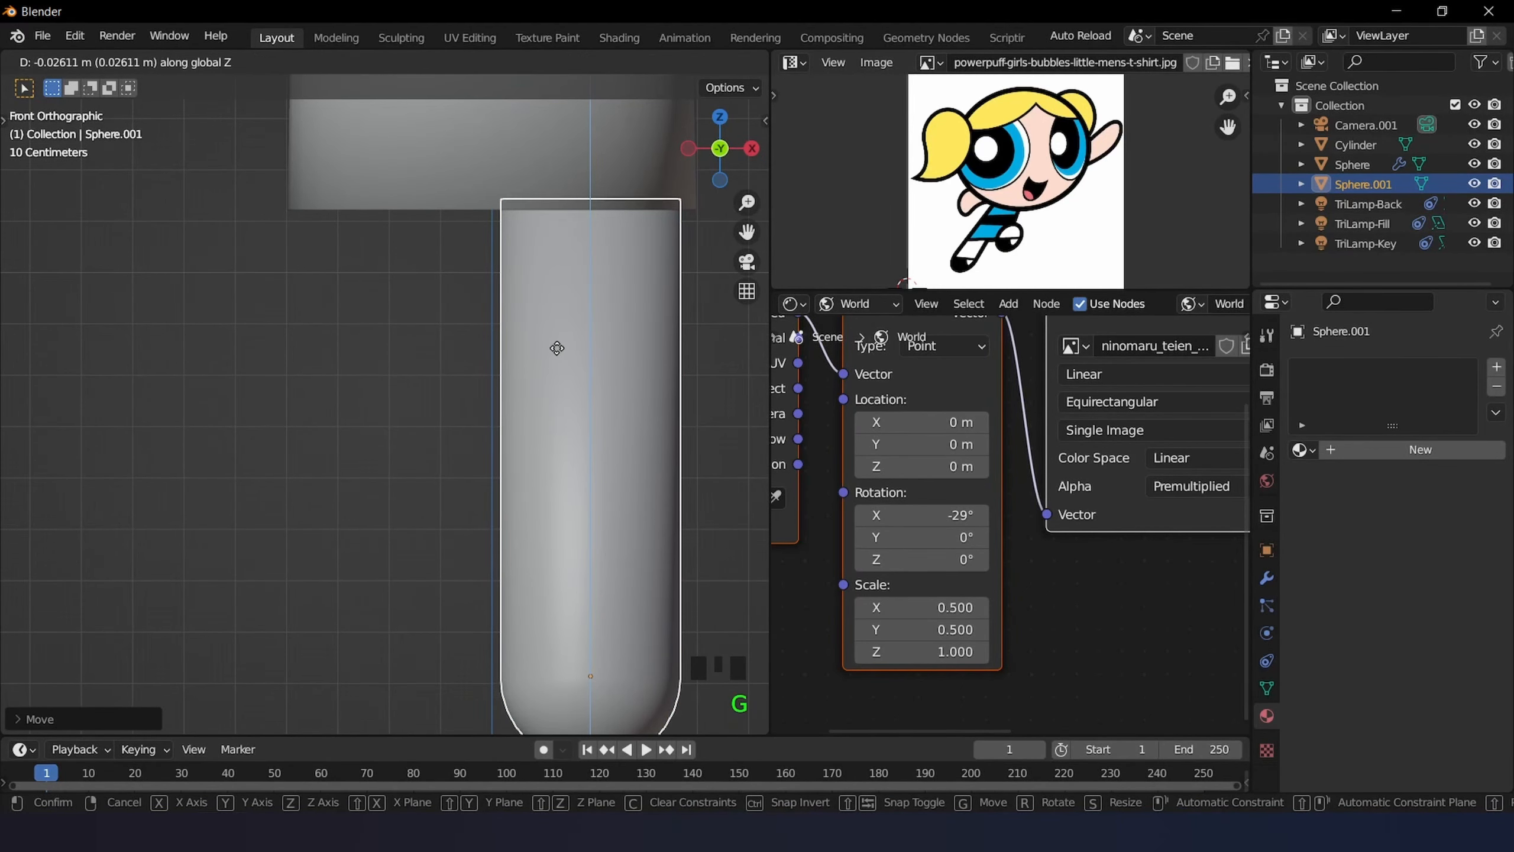
{"action": "left_click", "coordinate": [556, 346]}
{"action": "scroll", "coordinate": [559, 352], "scroll_direction": "down", "scroll_amount": 1}
{"action": "key", "text": "z"}
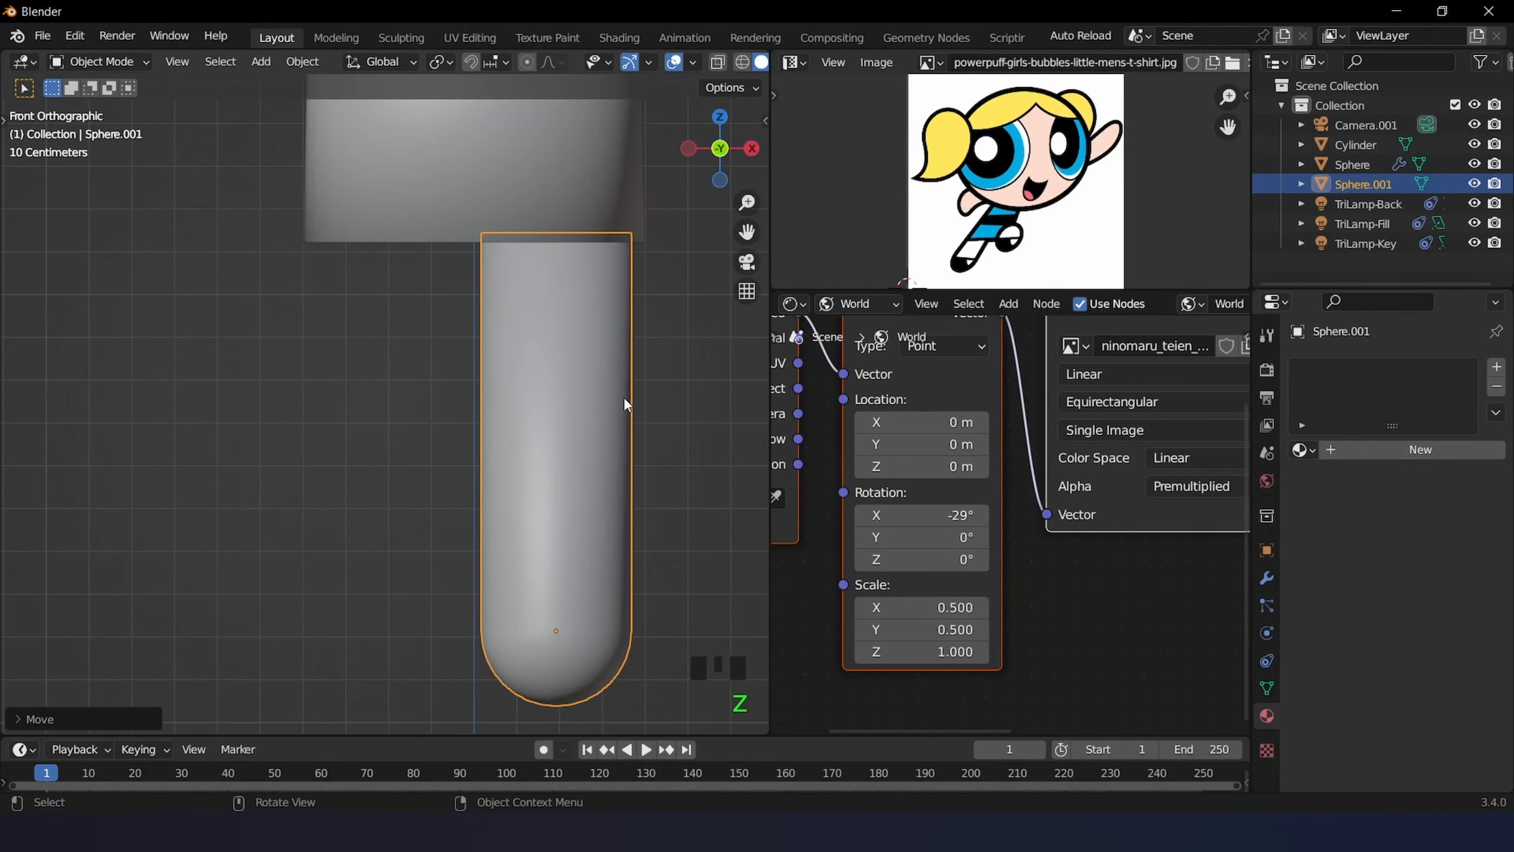
- Scale the leg up by about 1.08 and nudge it slightly under the cylinder body
{"action": "key", "text": "s"}
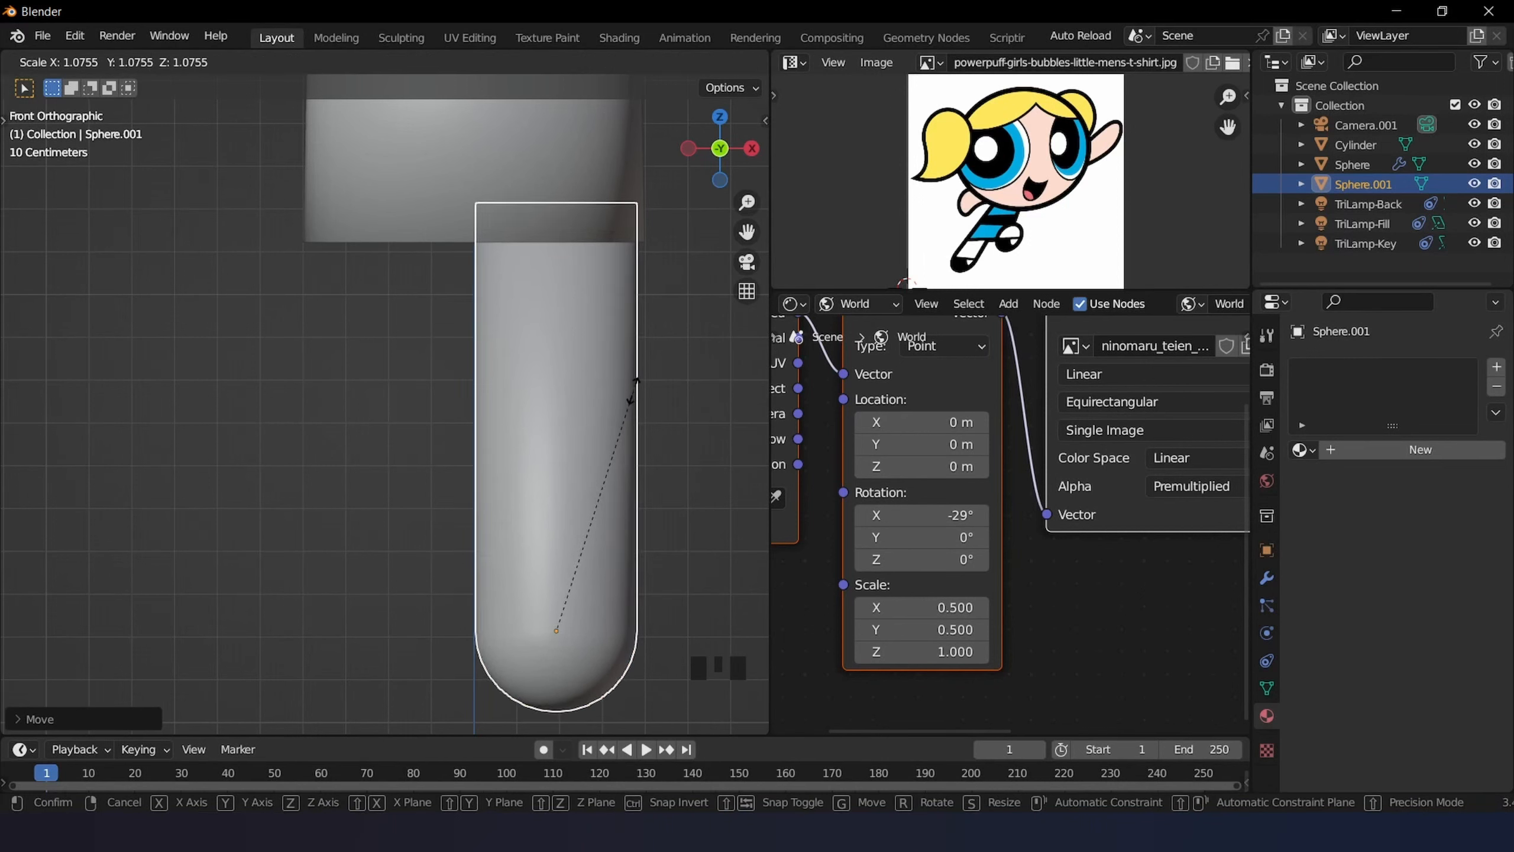
{"action": "left_click", "coordinate": [633, 389]}
{"action": "key", "text": "g"}
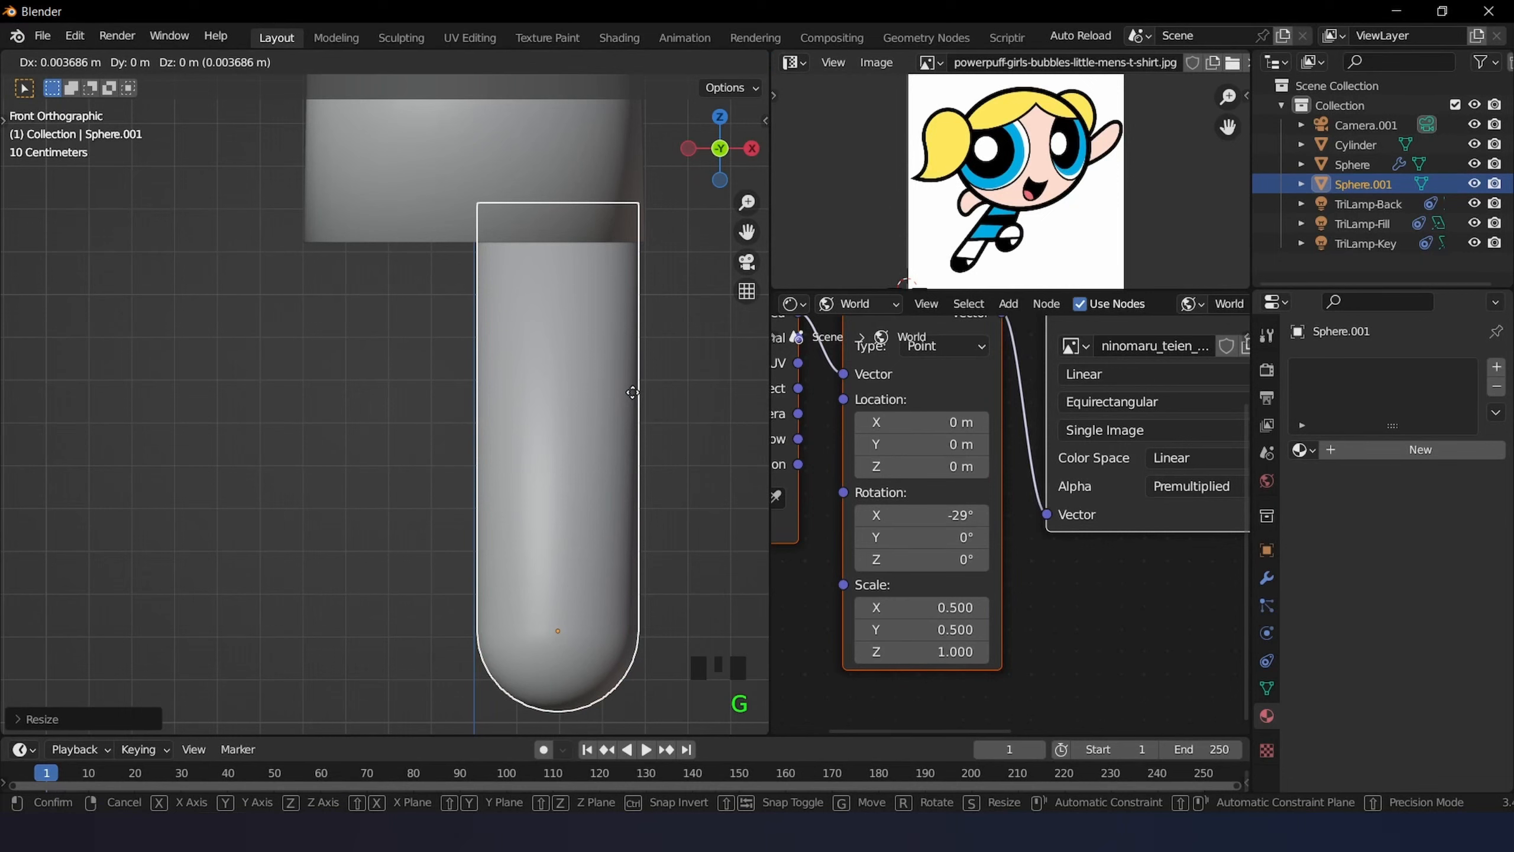
{"action": "left_click", "coordinate": [627, 369]}
- Taper the cylinder body by scaling its top edge loop to about 0.90 with proportional editing enabled at size 1.00
{"action": "middle_click_drag", "start_coordinate": [627, 369], "coordinate": [331, 361]}
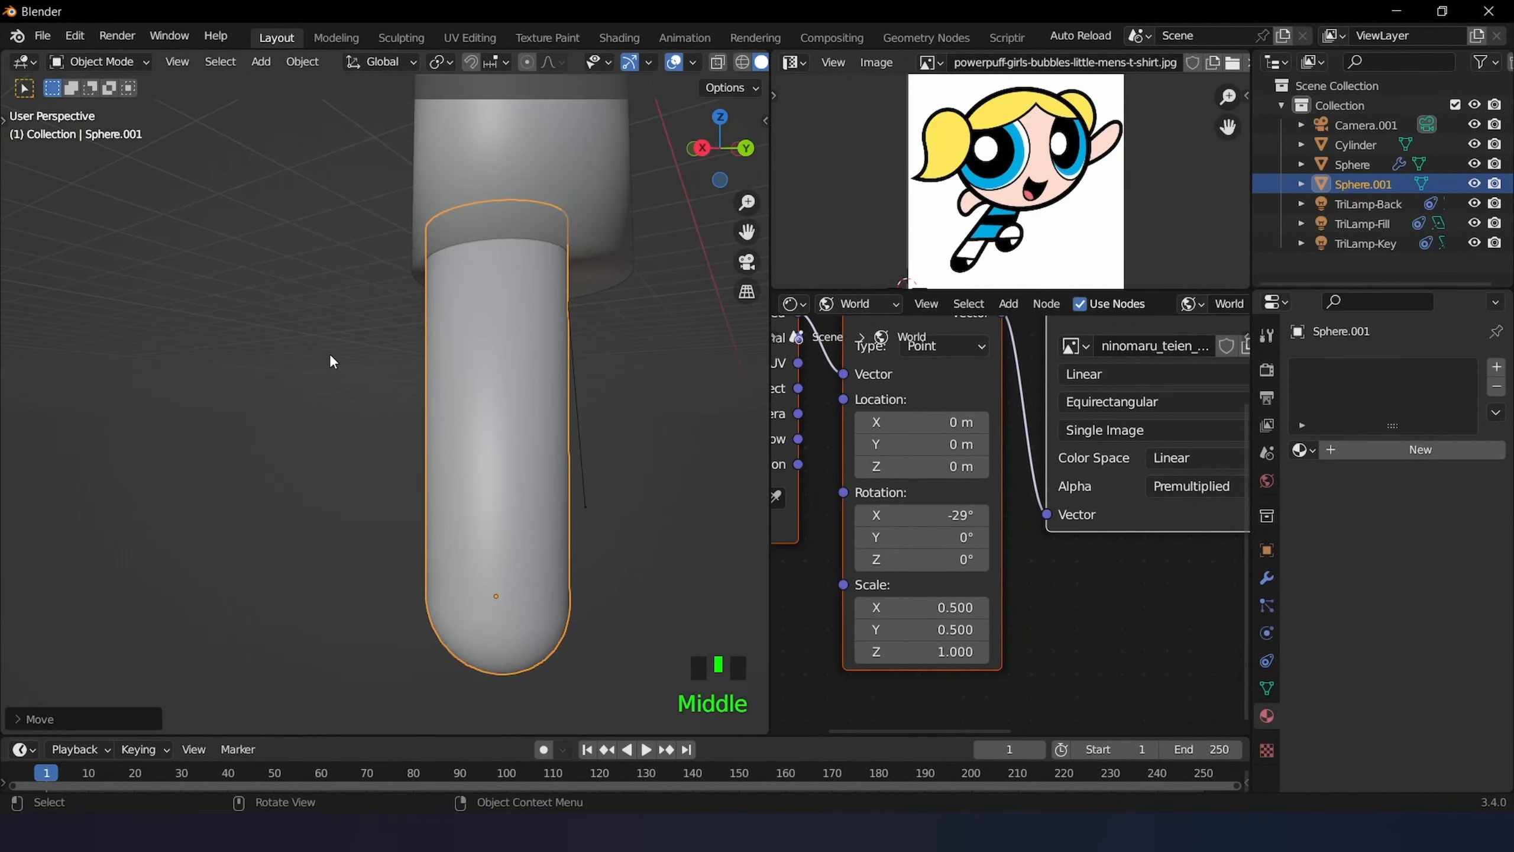
{"action": "key", "text": "KP_3"}
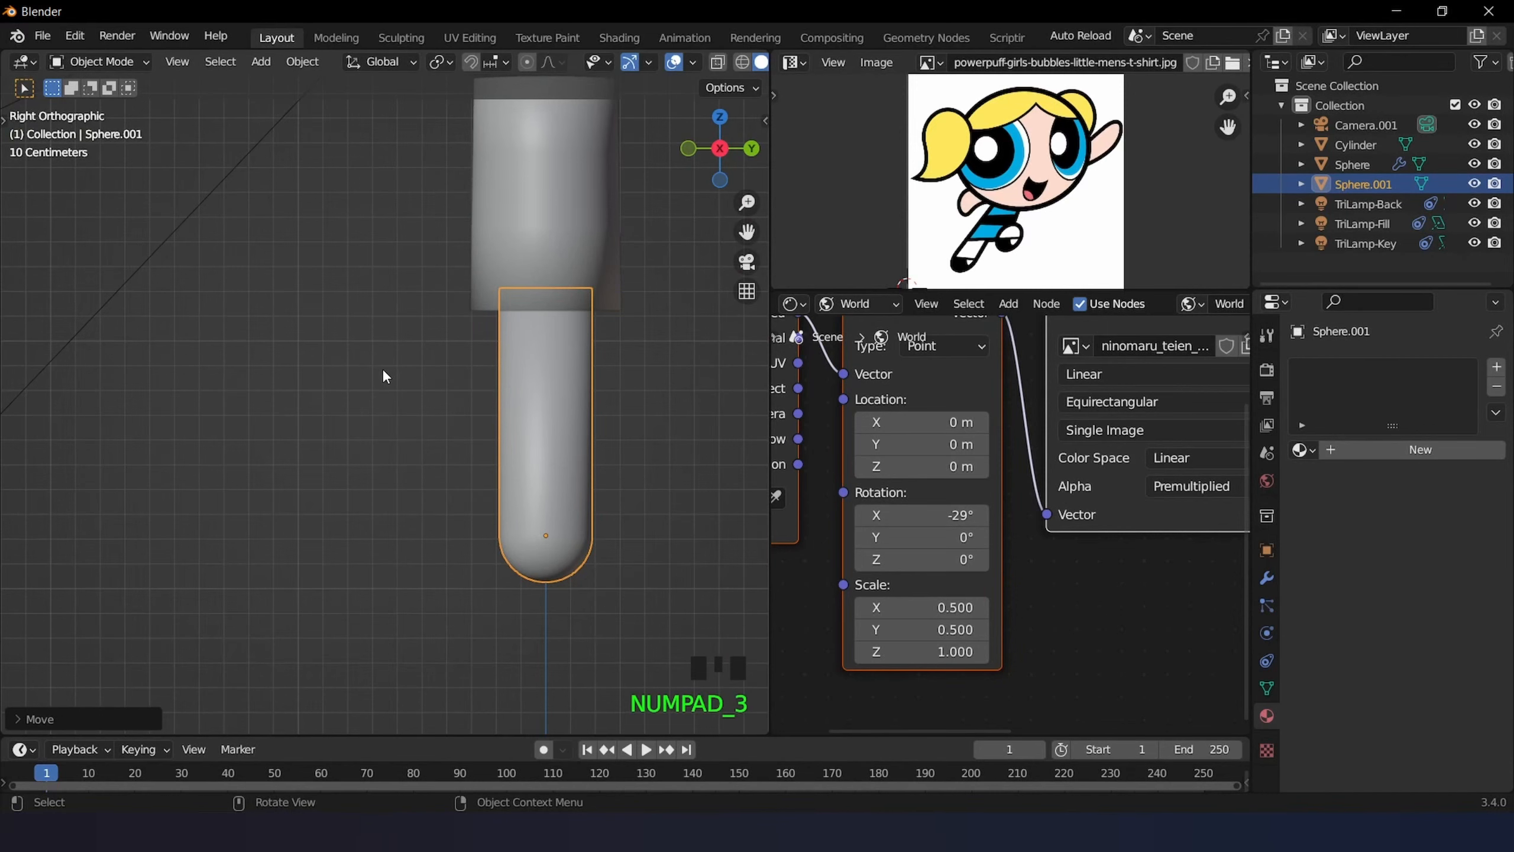
{"action": "scroll", "coordinate": [396, 362], "scroll_direction": "down", "scroll_amount": 2}
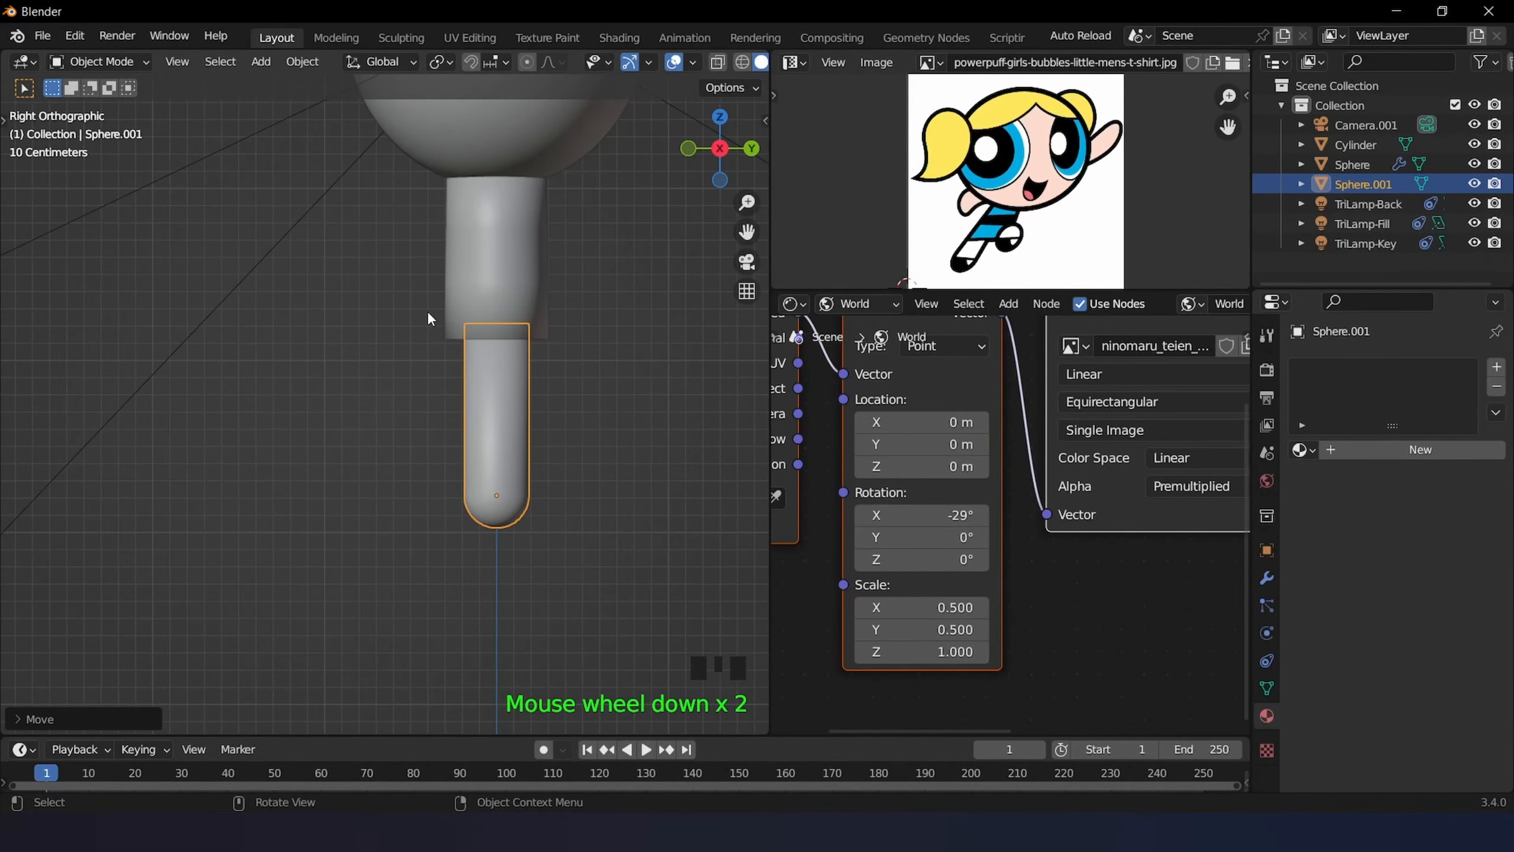
{"action": "middle_click_drag", "start_coordinate": [429, 314], "coordinate": [404, 448], "text": "shift"}
{"action": "left_click", "coordinate": [495, 342]}
{"action": "key", "text": "Tab"}
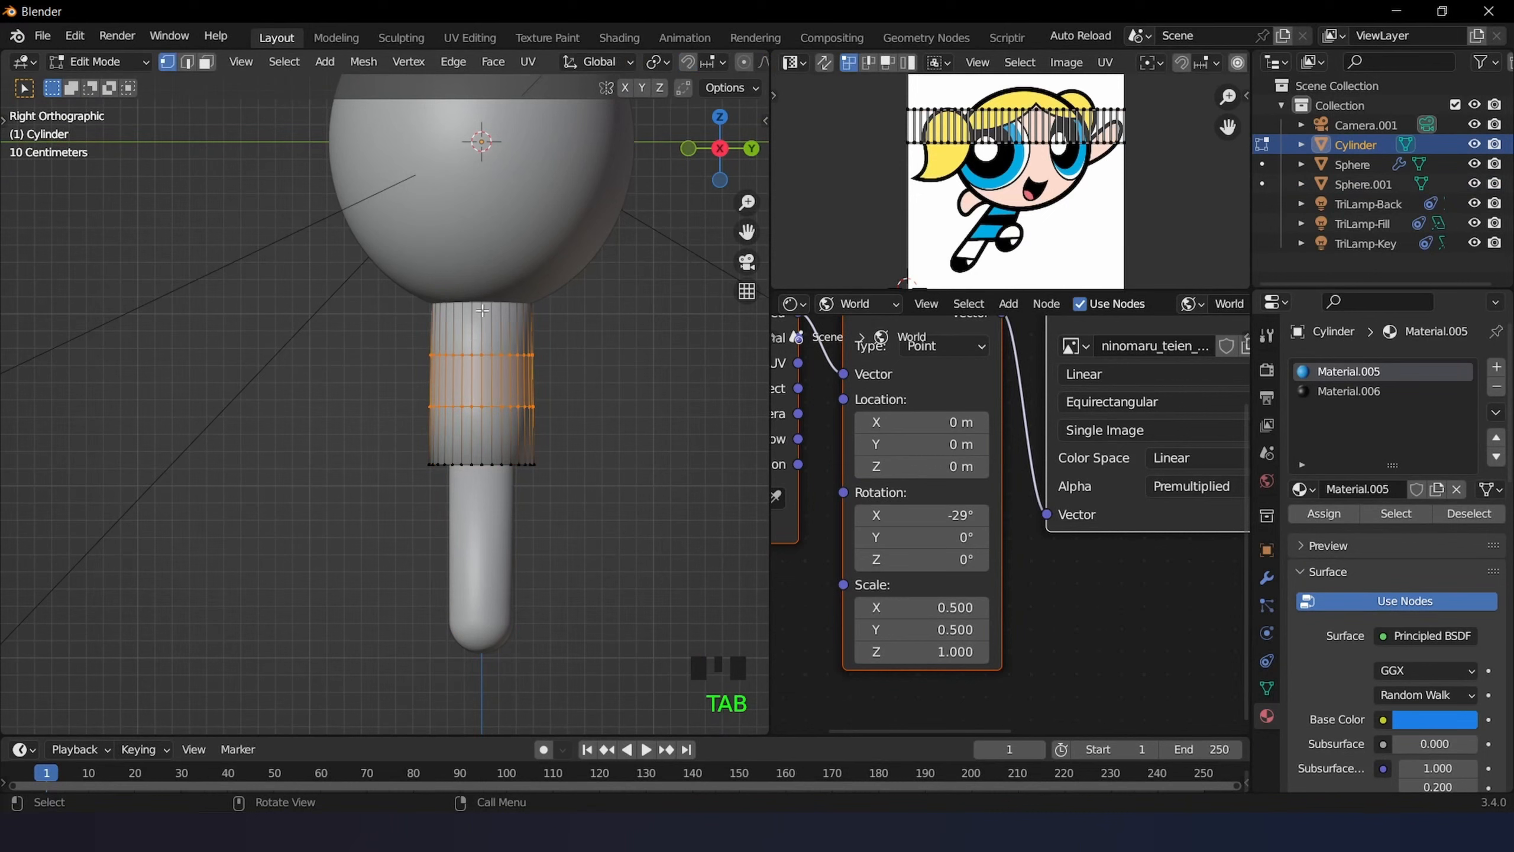
{"action": "left_click", "coordinate": [483, 302], "text": "alt"}
{"action": "left_click", "coordinate": [495, 295], "text": "alt"}
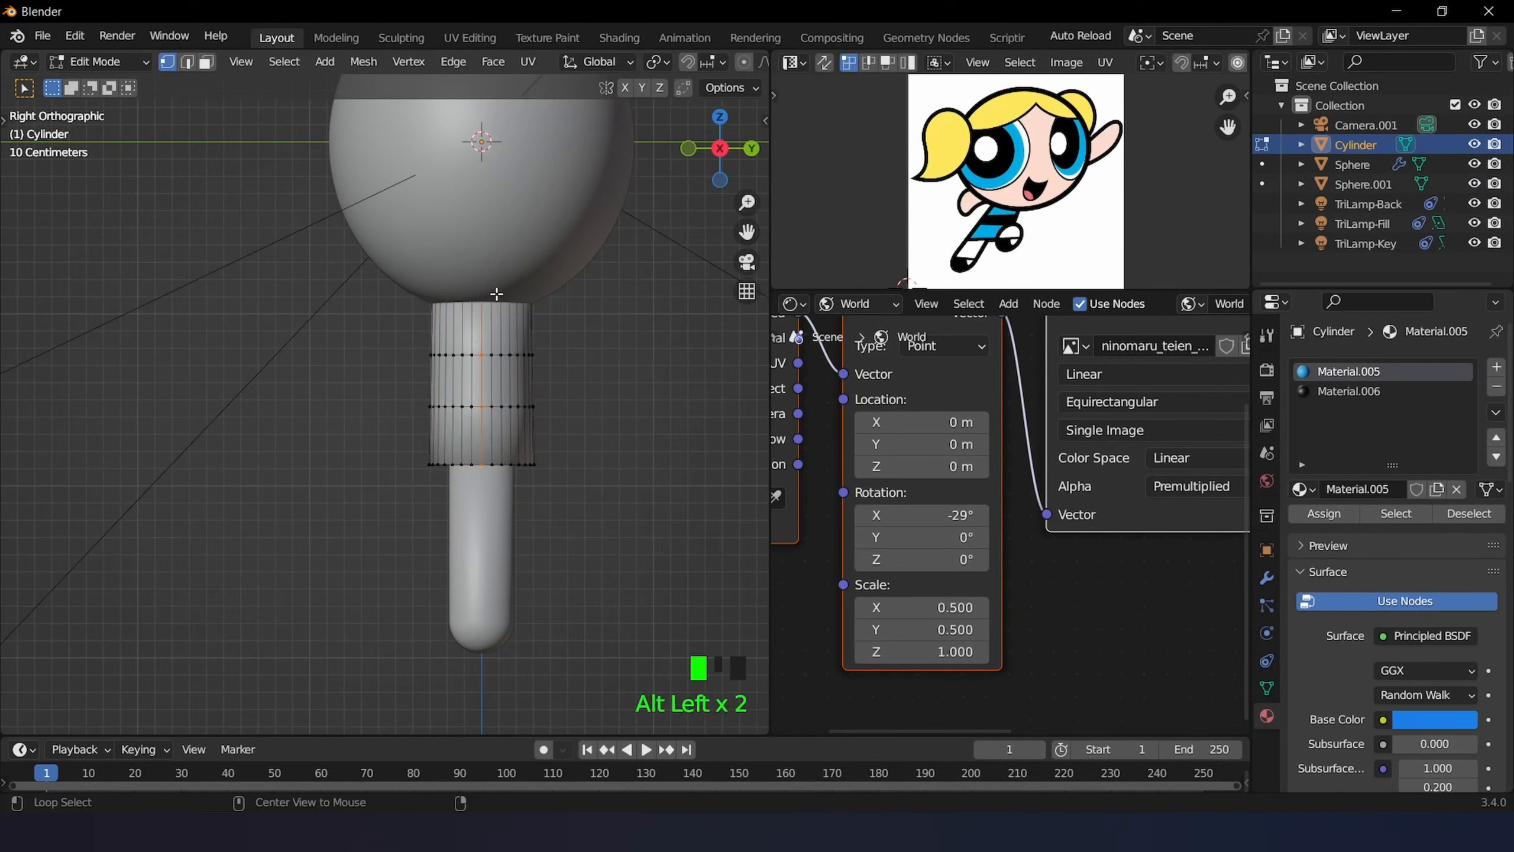
{"action": "left_click", "coordinate": [744, 62]}
{"action": "key", "text": "s"}
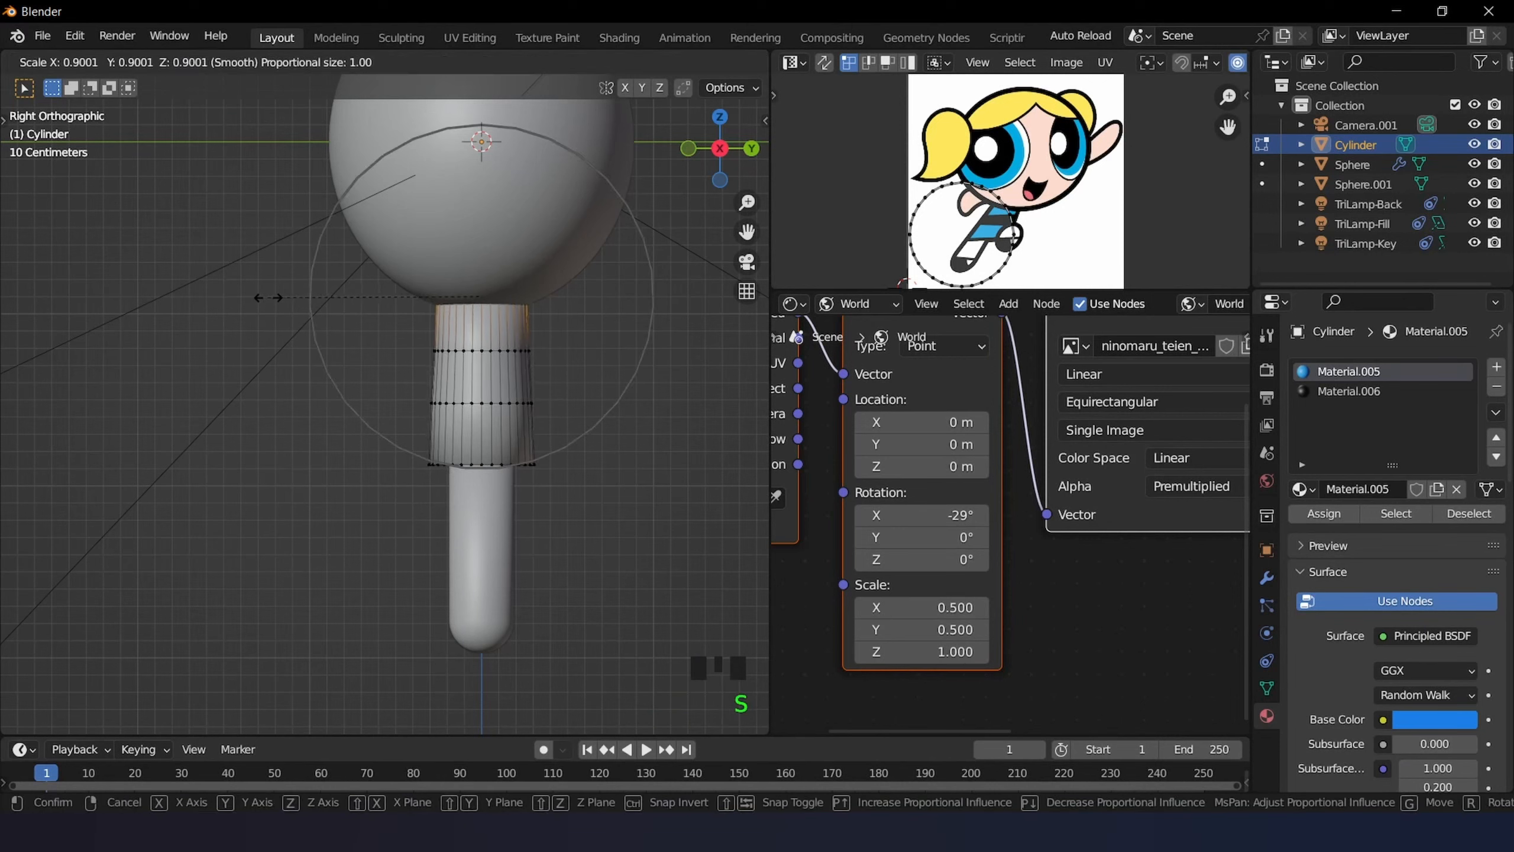
{"action": "left_click", "coordinate": [268, 298]}
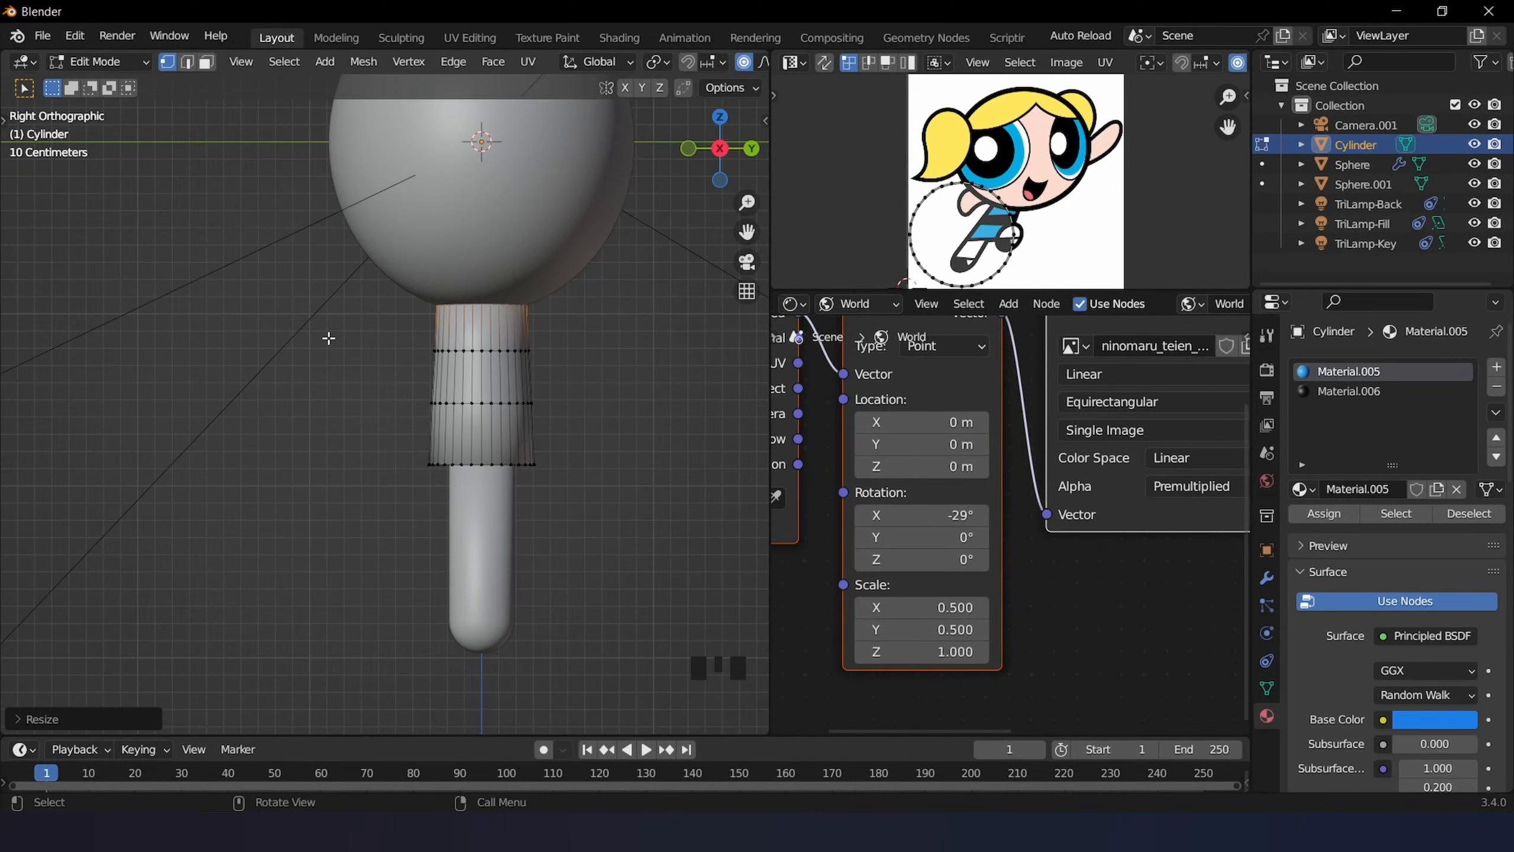
- Show the front view in rendered shading, return the cylinder body to Object Mode and deselect it
{"action": "key", "text": "KP_1"}
{"action": "key", "text": "z"}
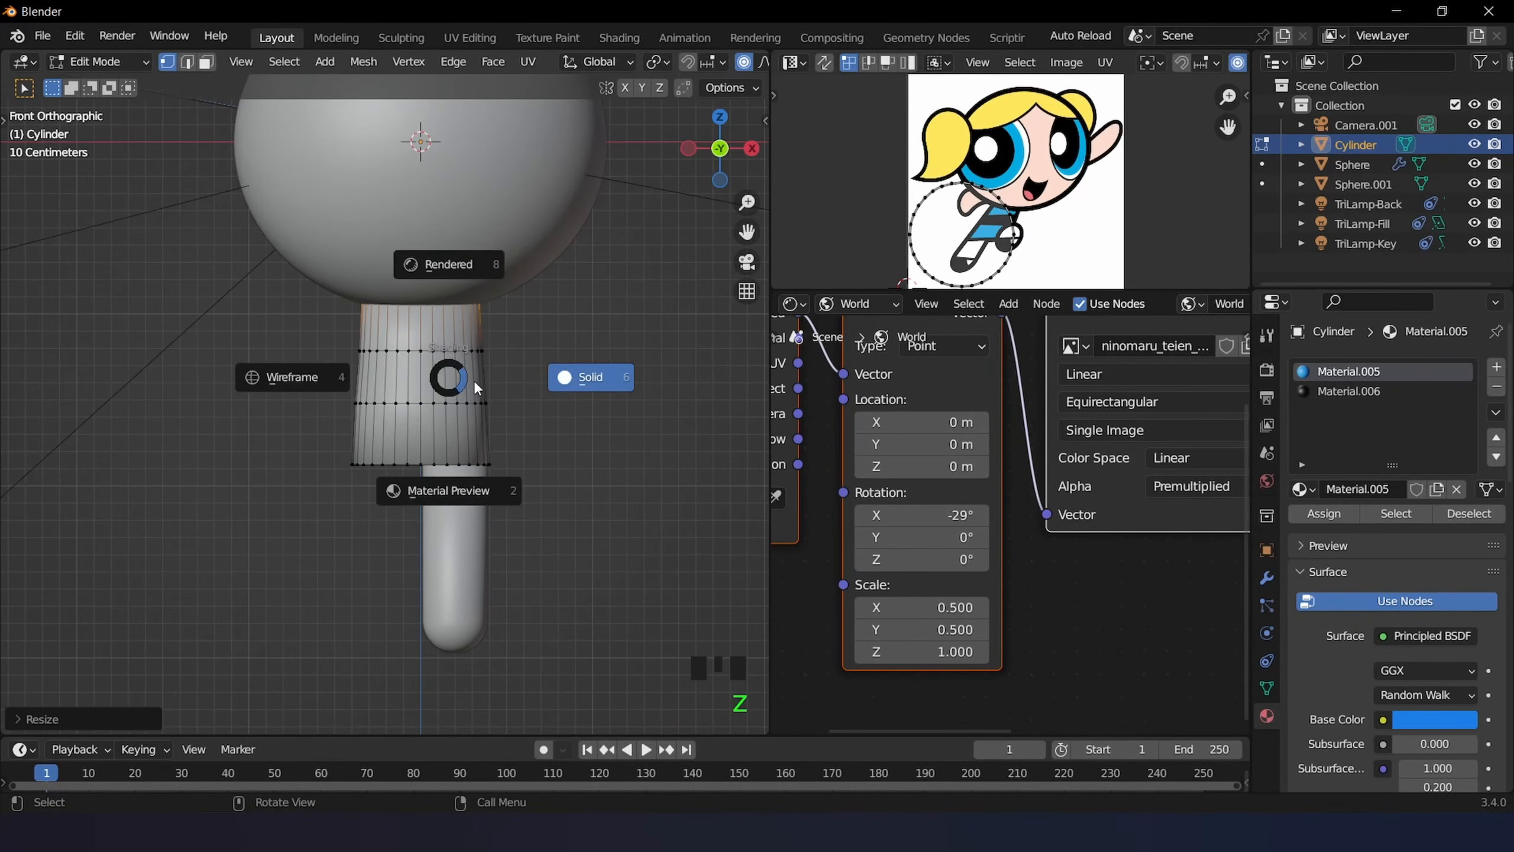
{"action": "key", "text": "z"}
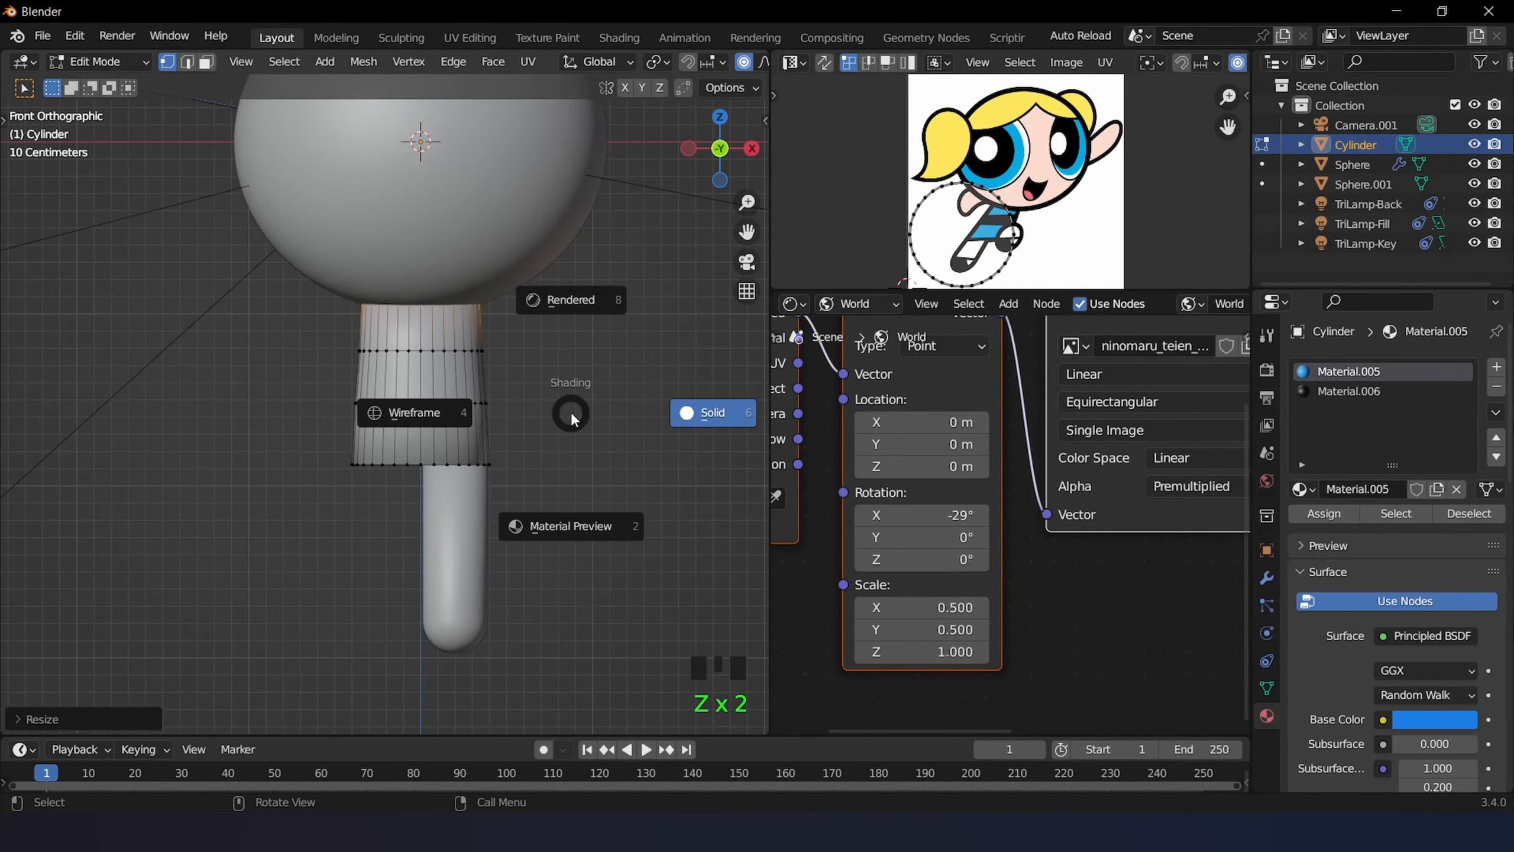
{"action": "left_click", "coordinate": [584, 317]}
{"action": "scroll", "coordinate": [544, 406], "scroll_direction": "up", "scroll_amount": 1}
{"action": "key", "text": "Tab"}
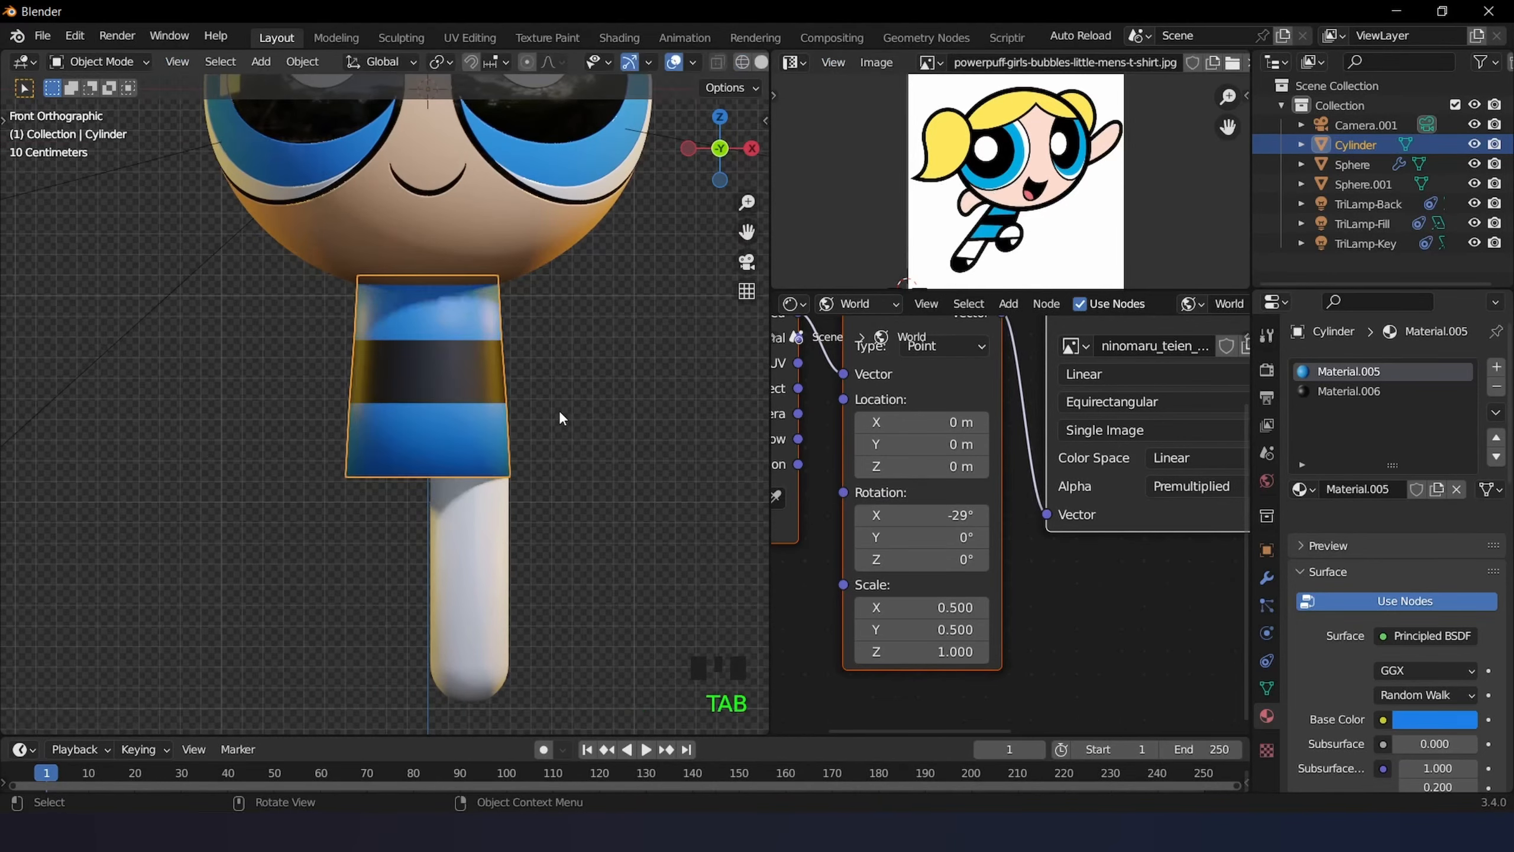
{"action": "scroll", "coordinate": [559, 412], "scroll_direction": "down", "scroll_amount": 3}
{"action": "left_click", "coordinate": [498, 445]}
{"action": "scroll", "coordinate": [499, 446], "scroll_direction": "up", "scroll_amount": 3}
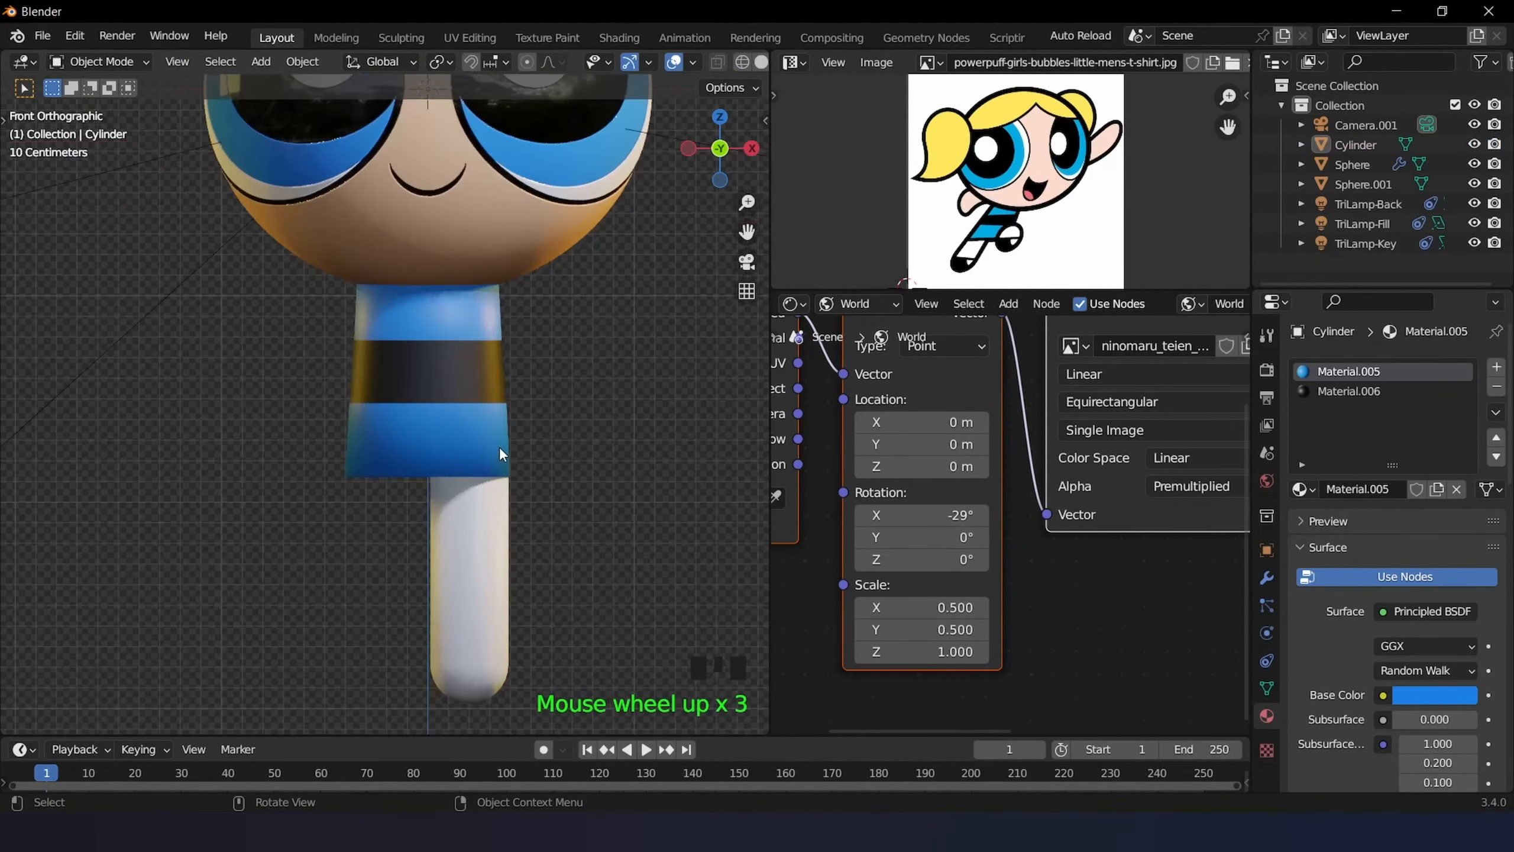
- Taper the leg by scaling its top rim down twice with proportional editing, by about 0.98 and 0.95, and return to Object Mode
{"action": "left_click", "coordinate": [498, 590]}
{"action": "scroll", "coordinate": [515, 444], "scroll_direction": "up", "scroll_amount": 1}
{"action": "scroll", "coordinate": [515, 444], "scroll_direction": "up", "scroll_amount": 2}
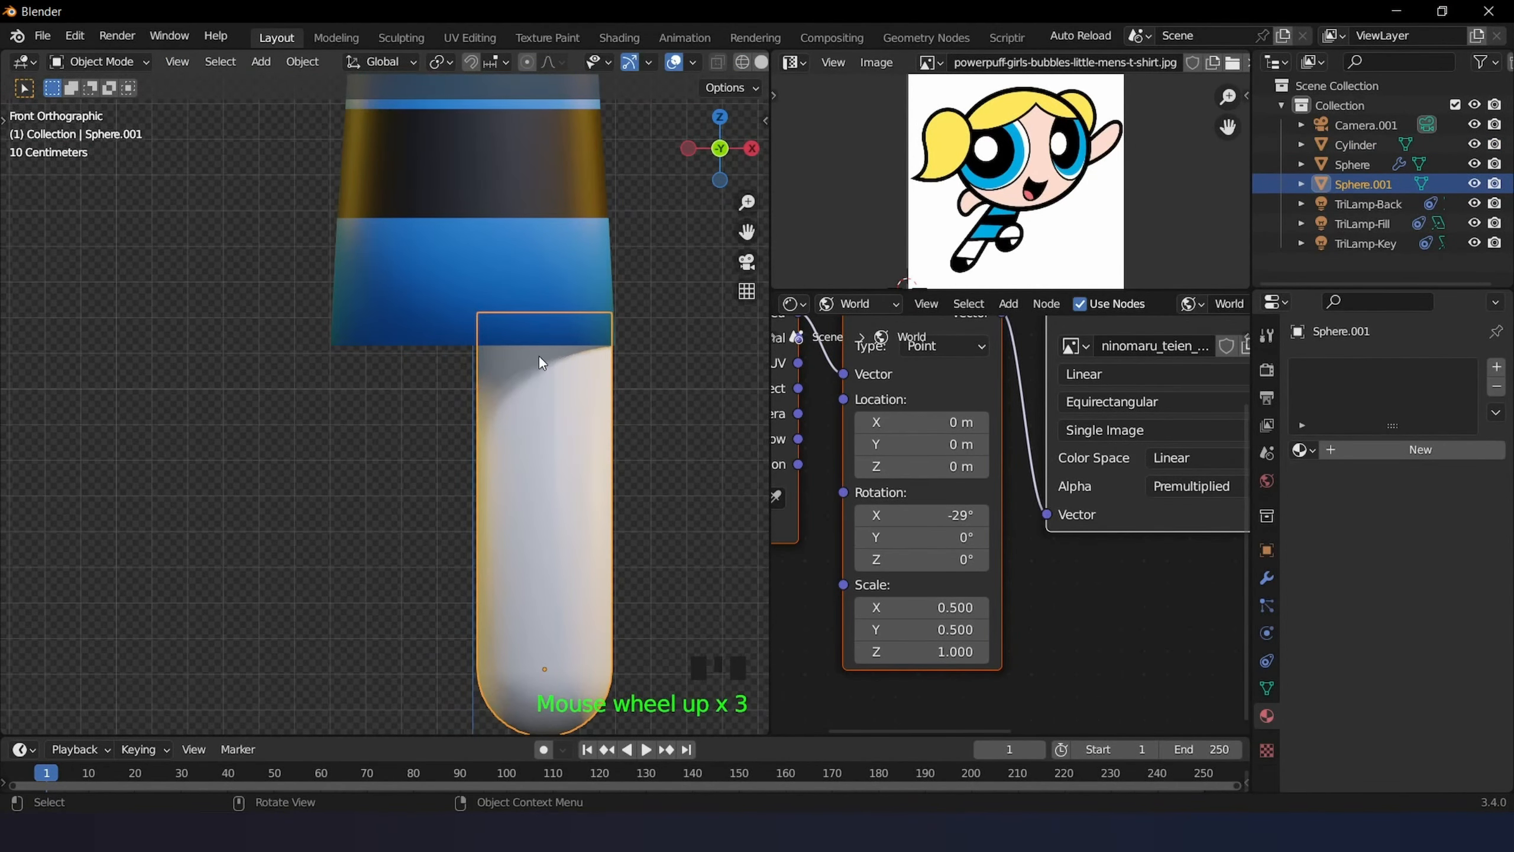
{"action": "key", "text": "Tab"}
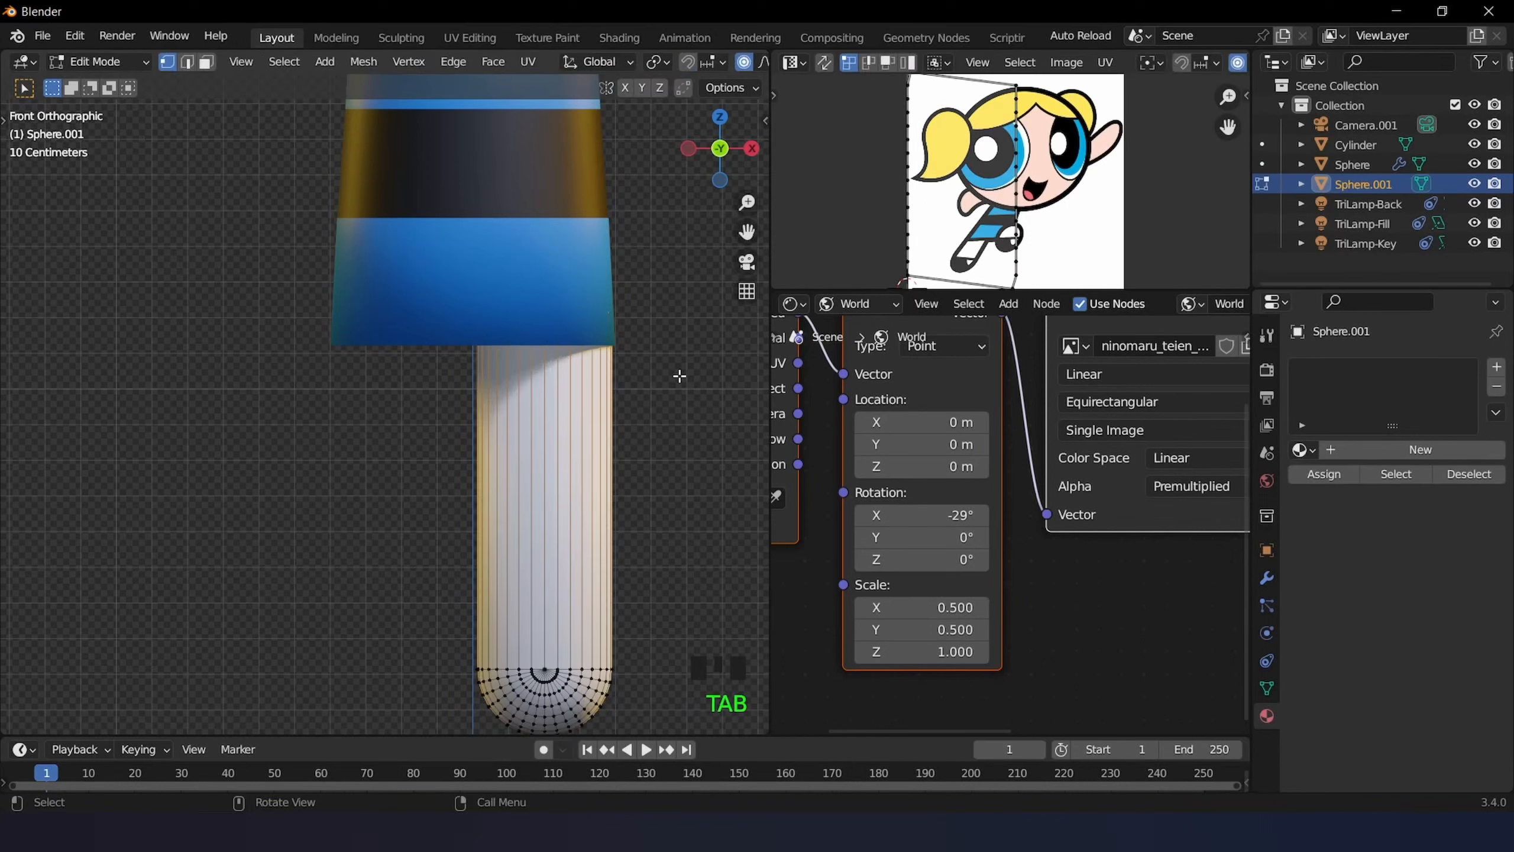
{"action": "key", "text": "s"}
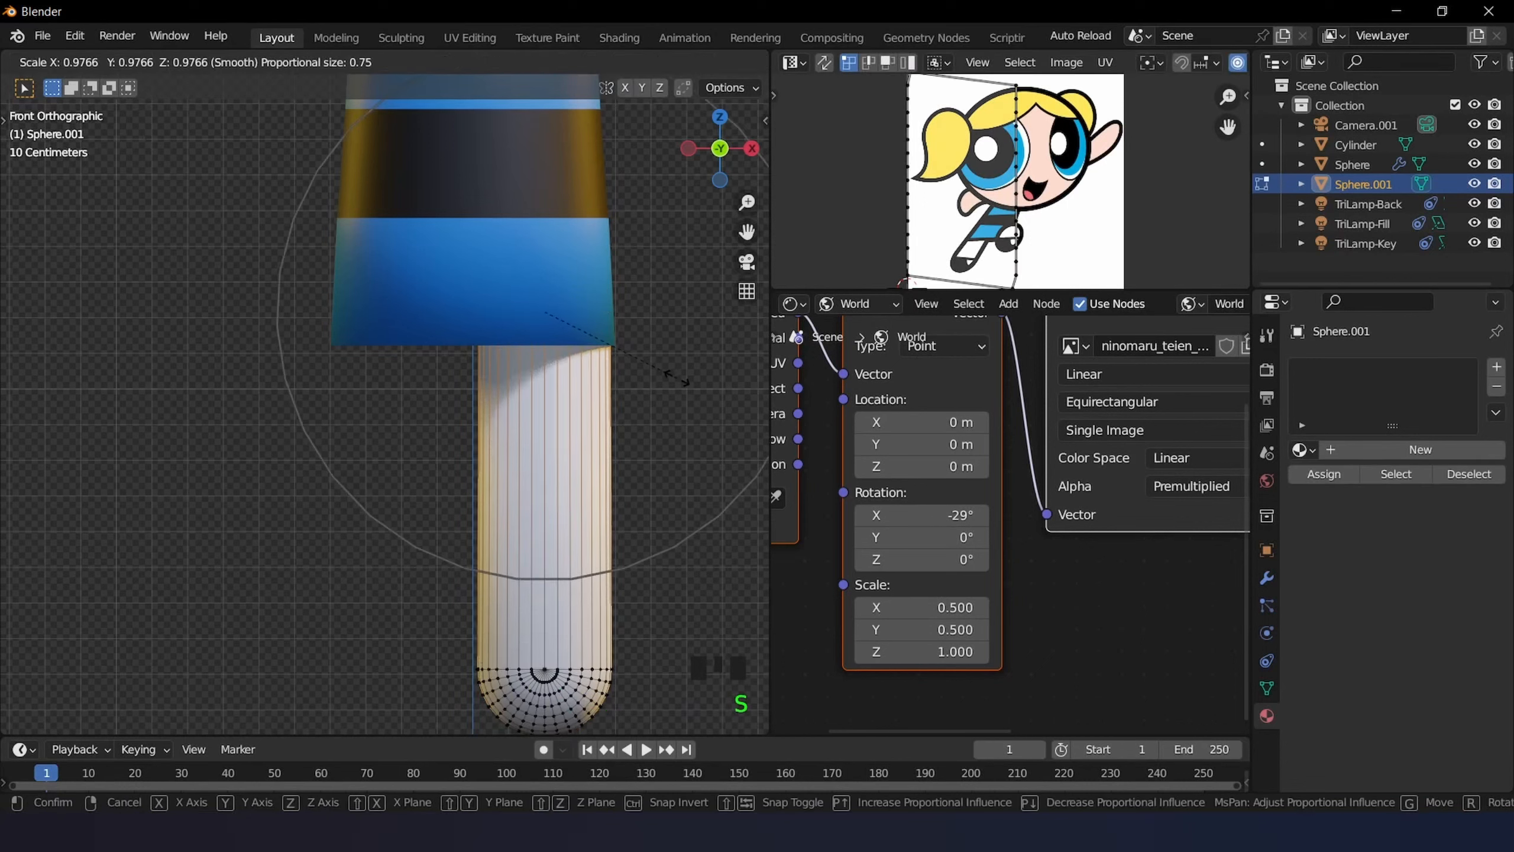
{"action": "left_click", "coordinate": [674, 385]}
{"action": "key", "text": "s"}
{"action": "scroll", "coordinate": [662, 392], "scroll_direction": "up", "scroll_amount": 1}
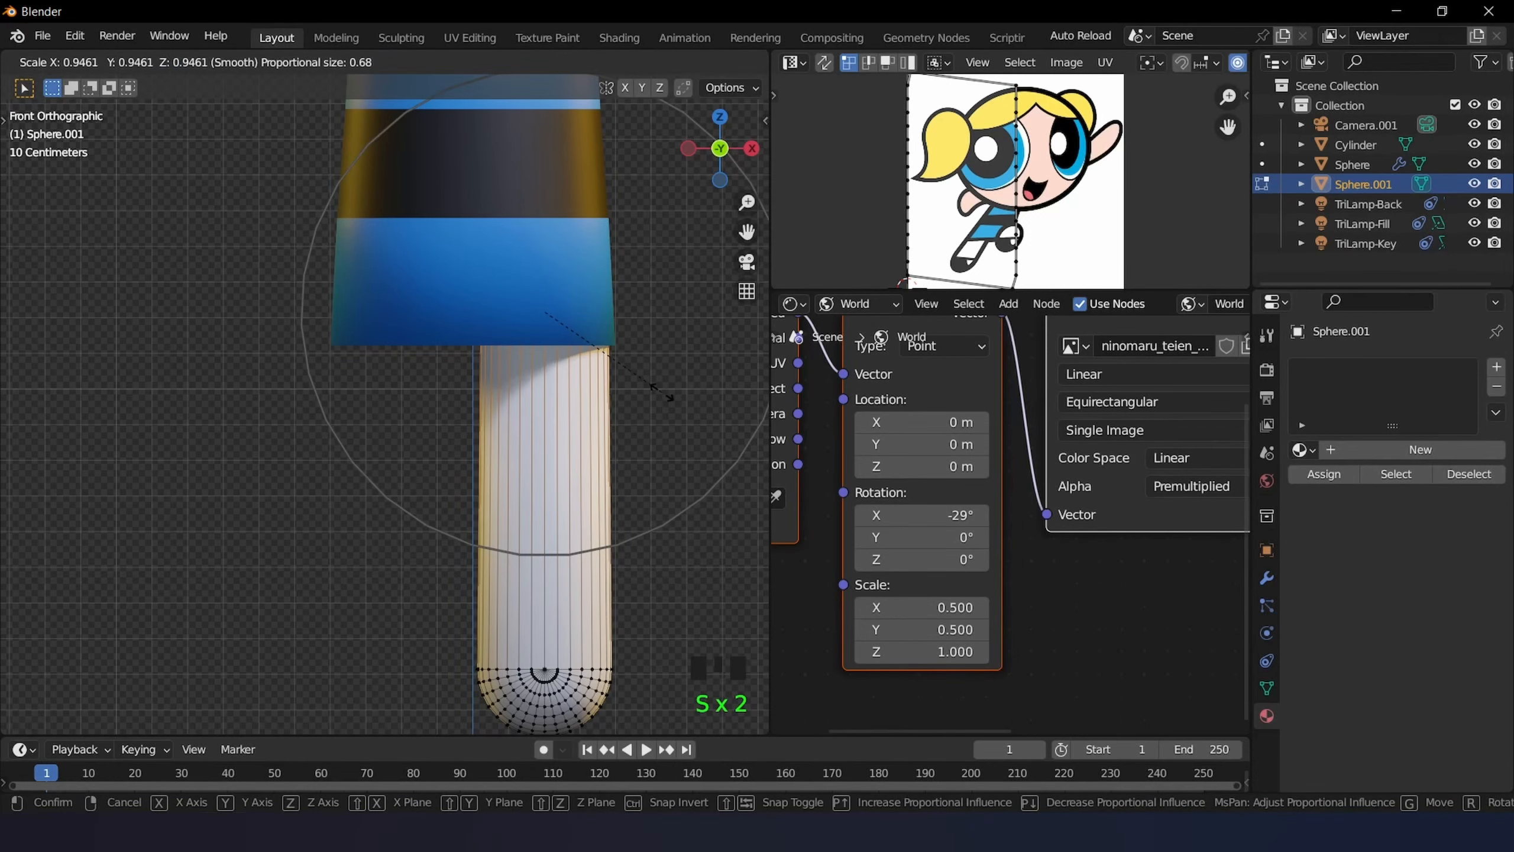
{"action": "left_click", "coordinate": [659, 388]}
{"action": "middle_click_drag", "start_coordinate": [660, 389], "coordinate": [507, 406]}
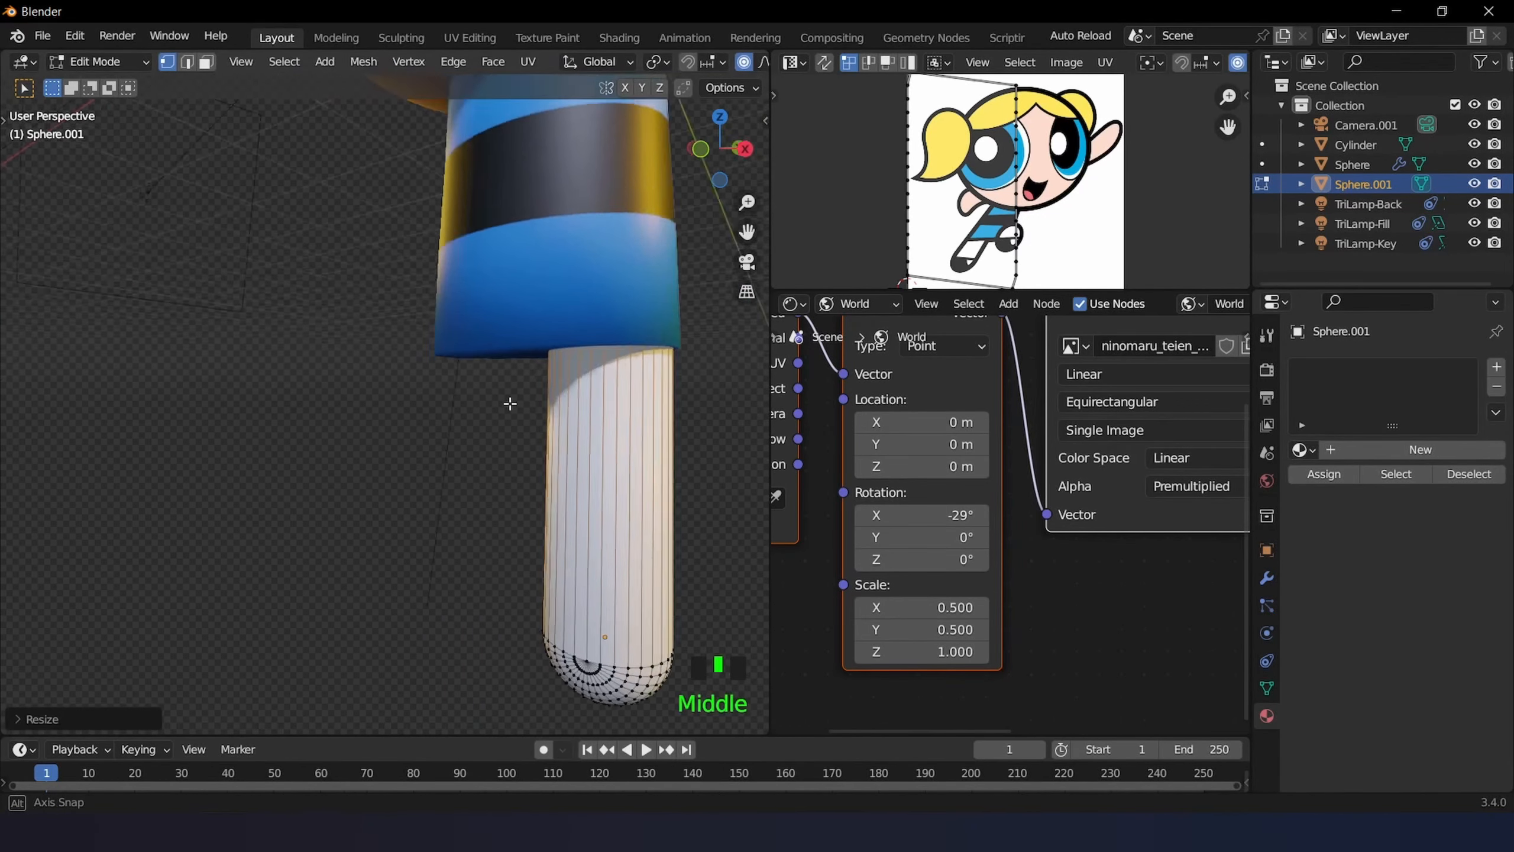
{"action": "scroll", "coordinate": [401, 413], "scroll_direction": "down", "scroll_amount": 2}
{"action": "middle_click_drag", "start_coordinate": [401, 413], "coordinate": [375, 389]}
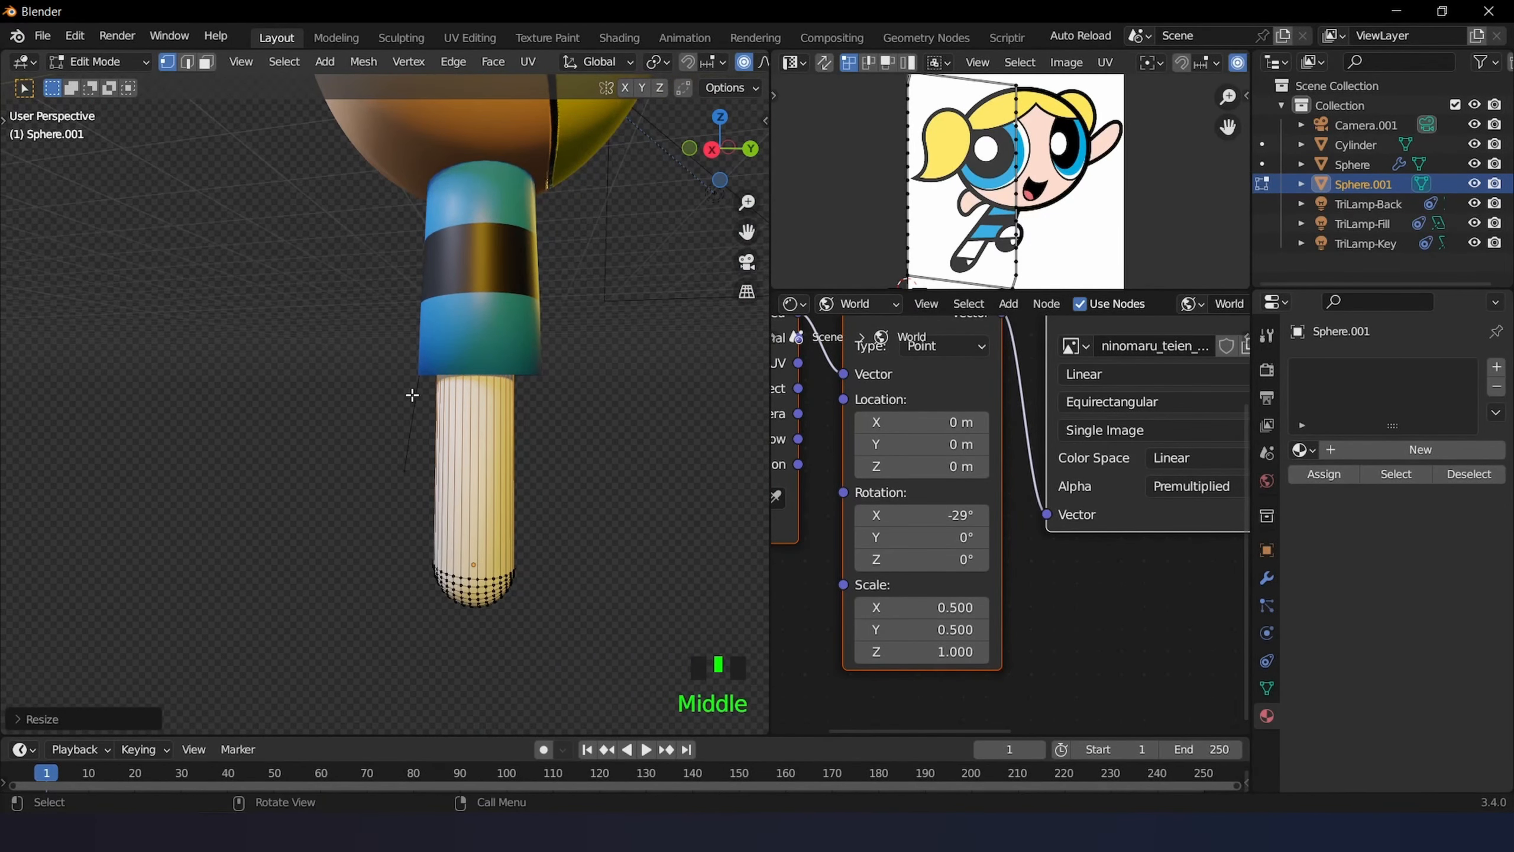
{"action": "key", "text": "KP_3"}
{"action": "key", "text": "Tab"}
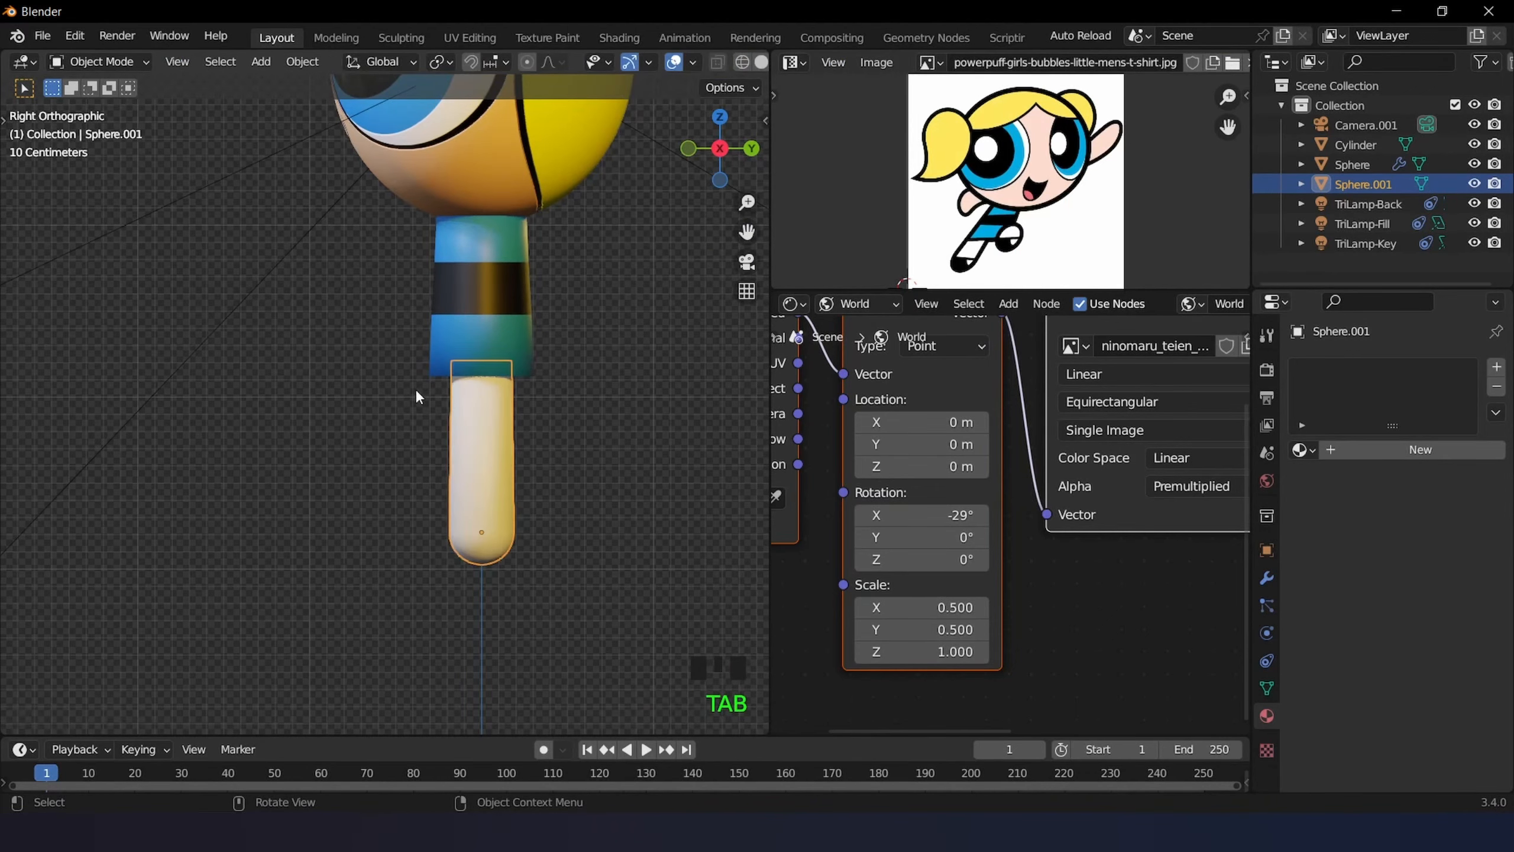
- Assign the black Material.006 to the bottom face of the cylinder body
{"action": "middle_click_drag", "start_coordinate": [415, 388], "coordinate": [474, 358]}
{"action": "left_click", "coordinate": [471, 358]}
{"action": "key", "text": "Tab"}
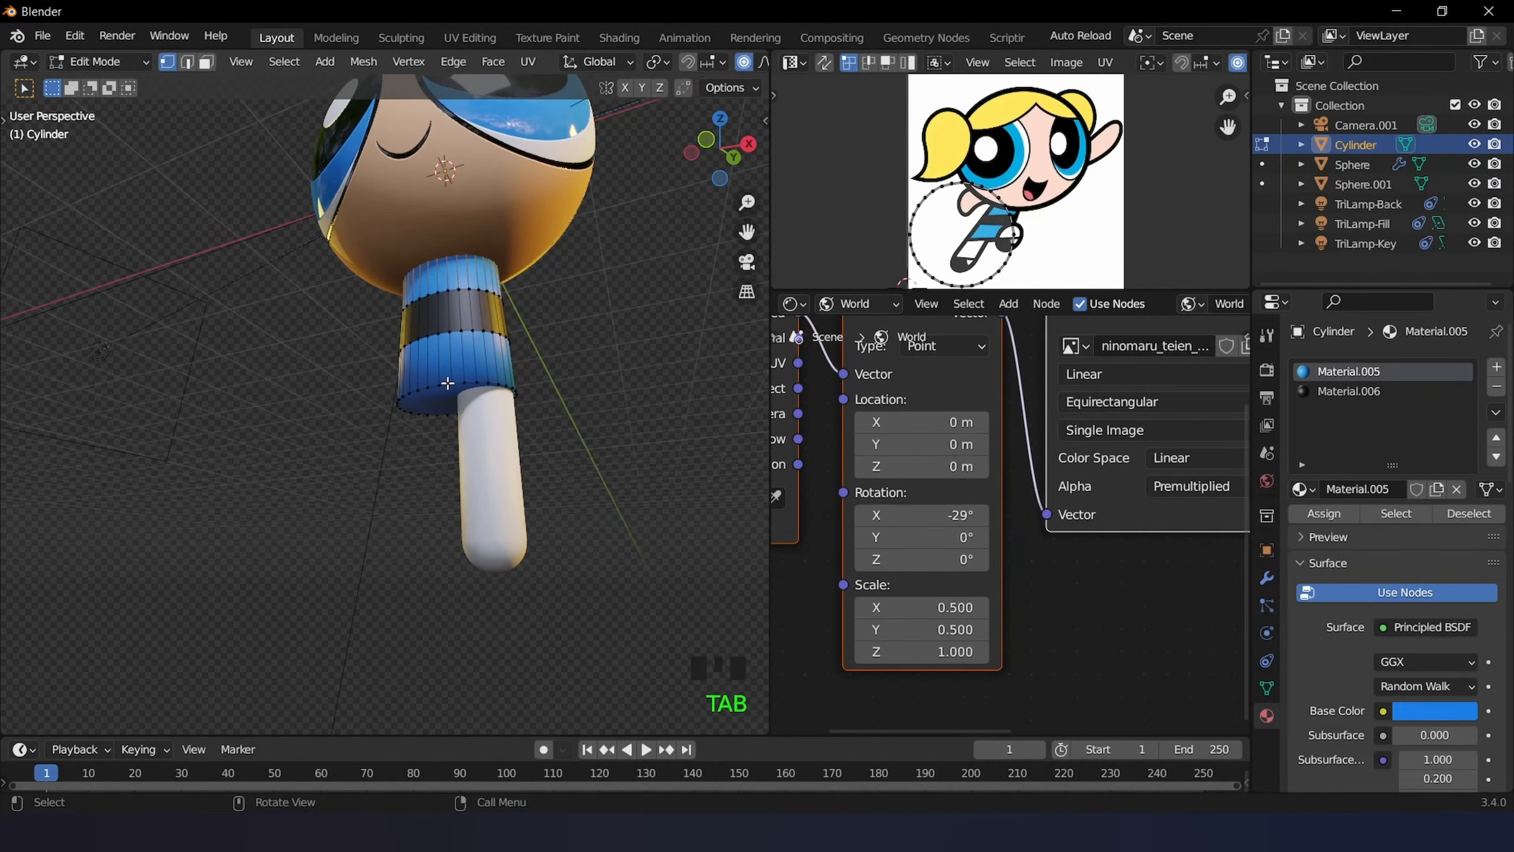
{"action": "left_click", "coordinate": [450, 384], "text": "alt"}
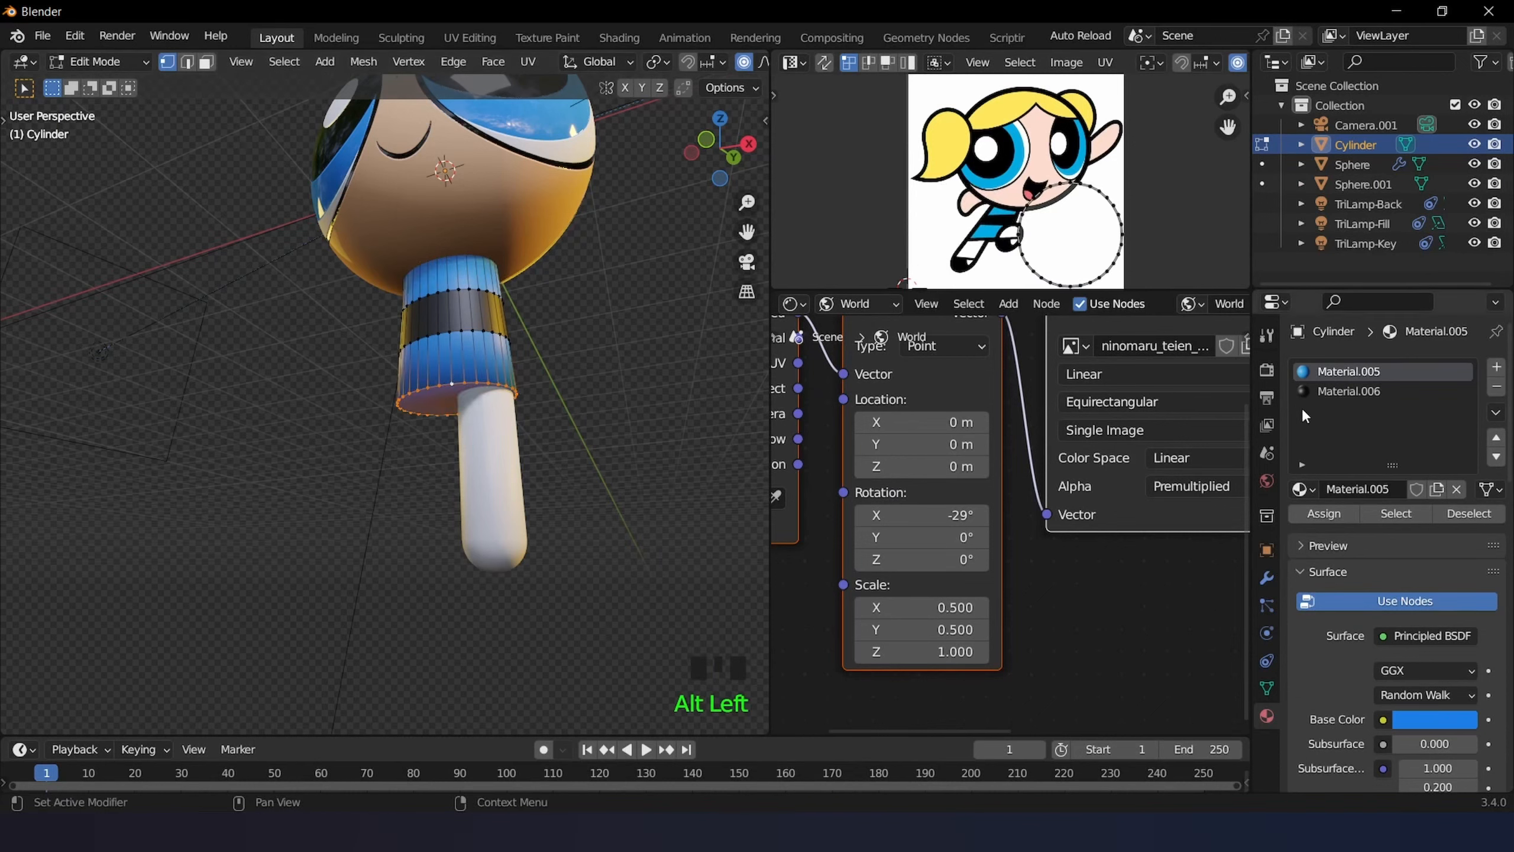
{"action": "left_click", "coordinate": [1330, 399]}
{"action": "left_click", "coordinate": [1329, 516]}
{"action": "key", "text": "Tab"}
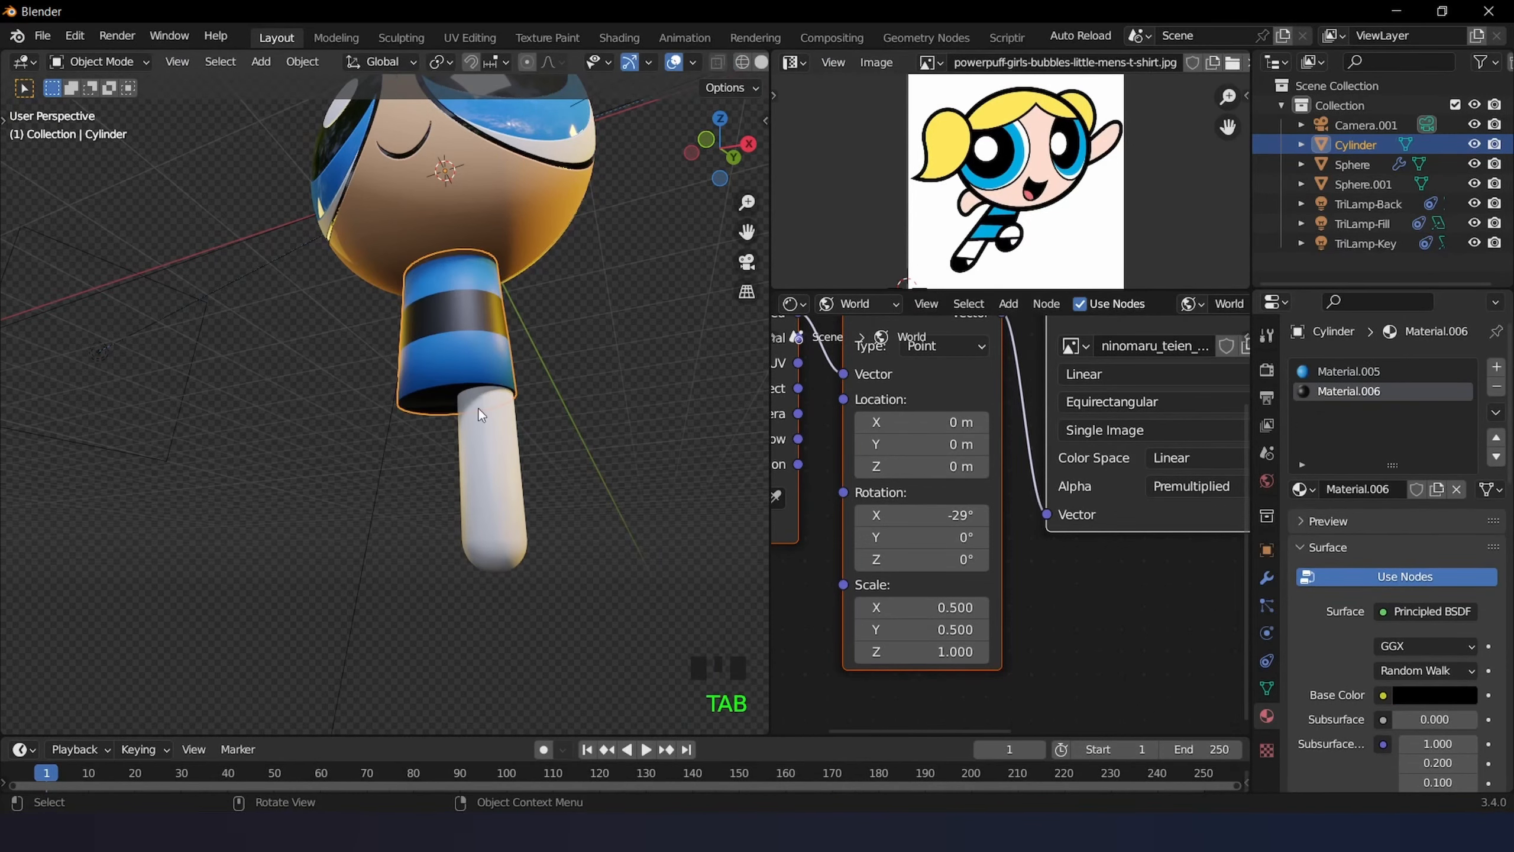
- Create a new material on the leg in Edit Mode and add a second, empty material slot
{"action": "middle_click_drag", "start_coordinate": [496, 413], "coordinate": [514, 491]}
{"action": "key", "text": "KP_1"}
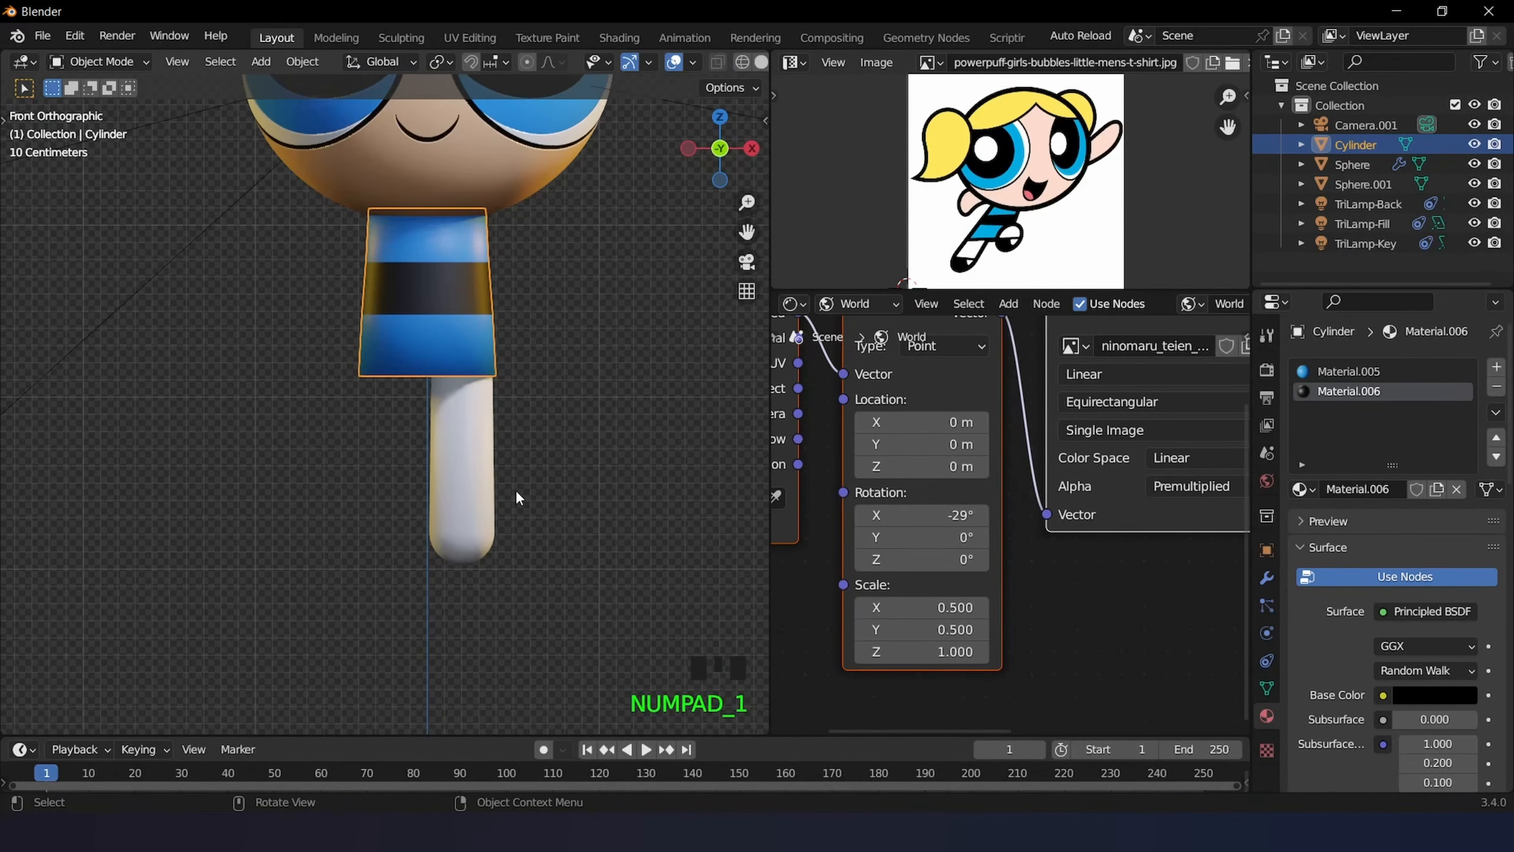
{"action": "left_click", "coordinate": [493, 481]}
{"action": "scroll", "coordinate": [492, 478], "scroll_direction": "up", "scroll_amount": 3}
{"action": "middle_click_drag", "start_coordinate": [493, 479], "coordinate": [468, 348], "text": "shift"}
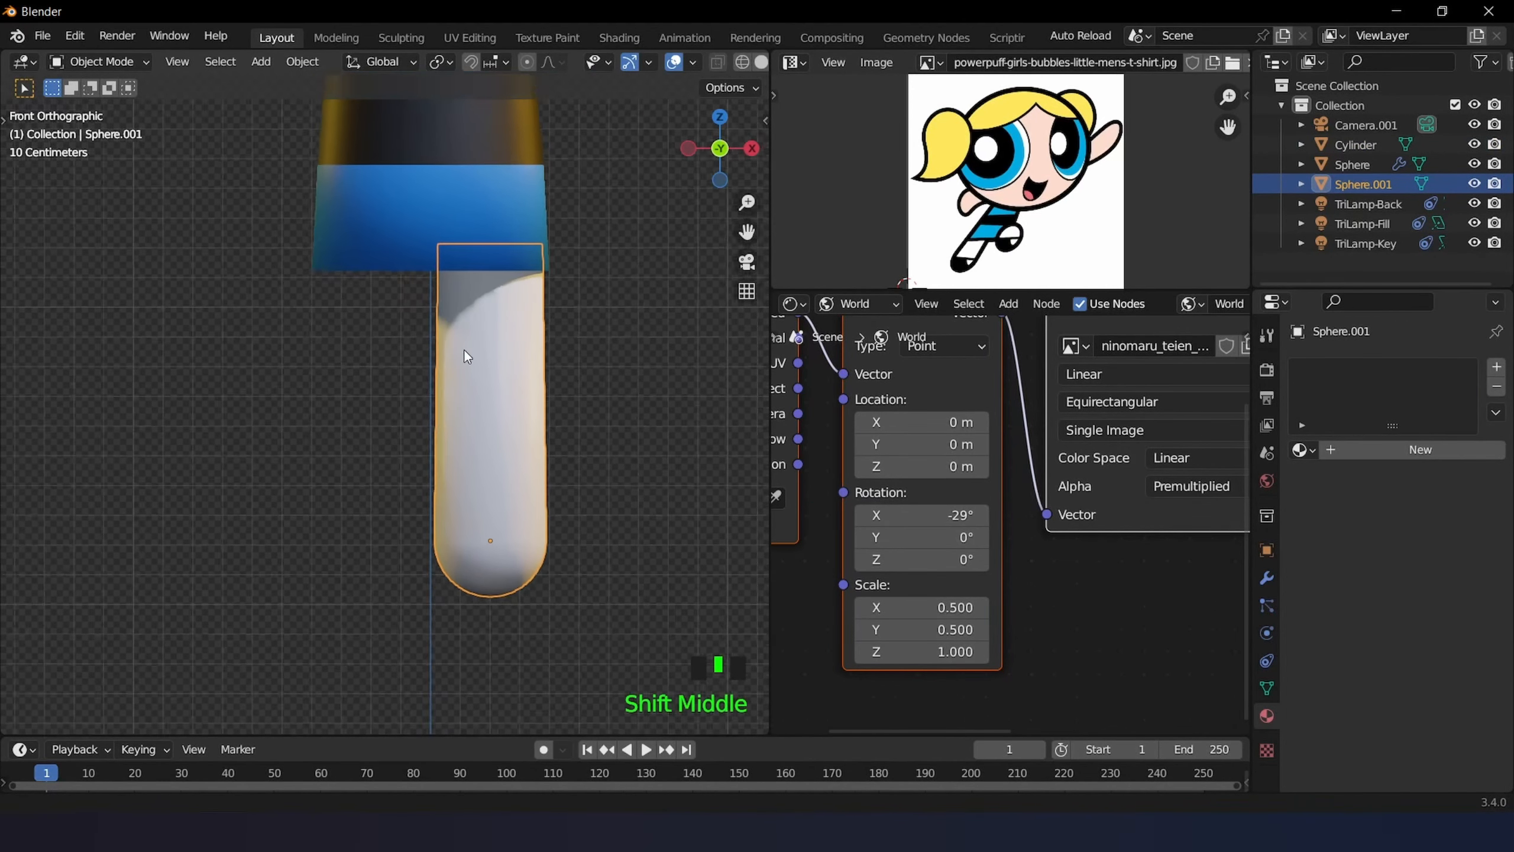
{"action": "key", "text": "Tab"}
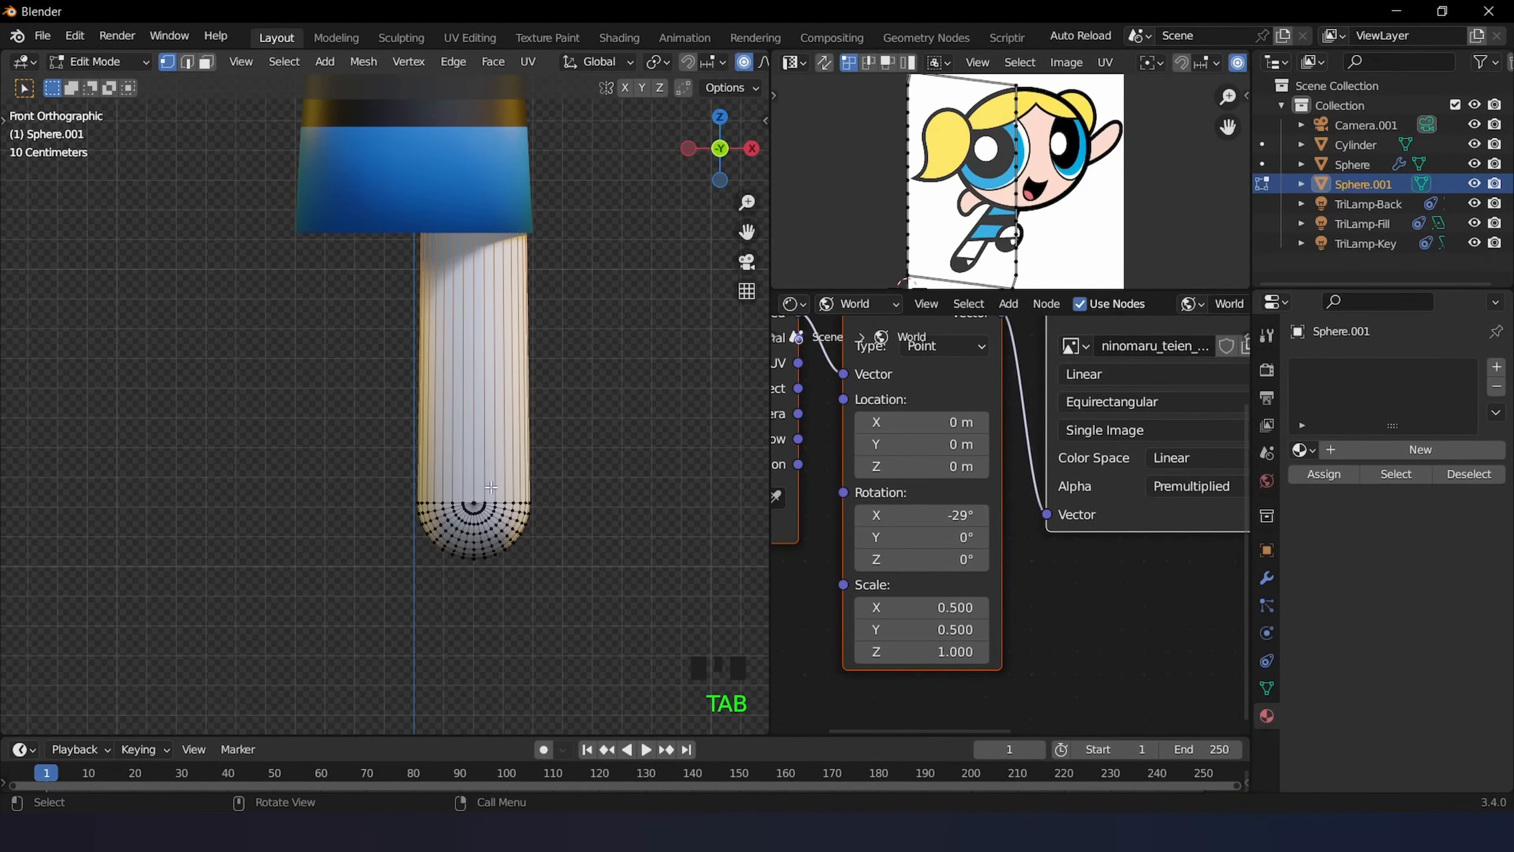
{"action": "left_click", "coordinate": [1401, 449]}
{"action": "left_click", "coordinate": [1499, 367]}
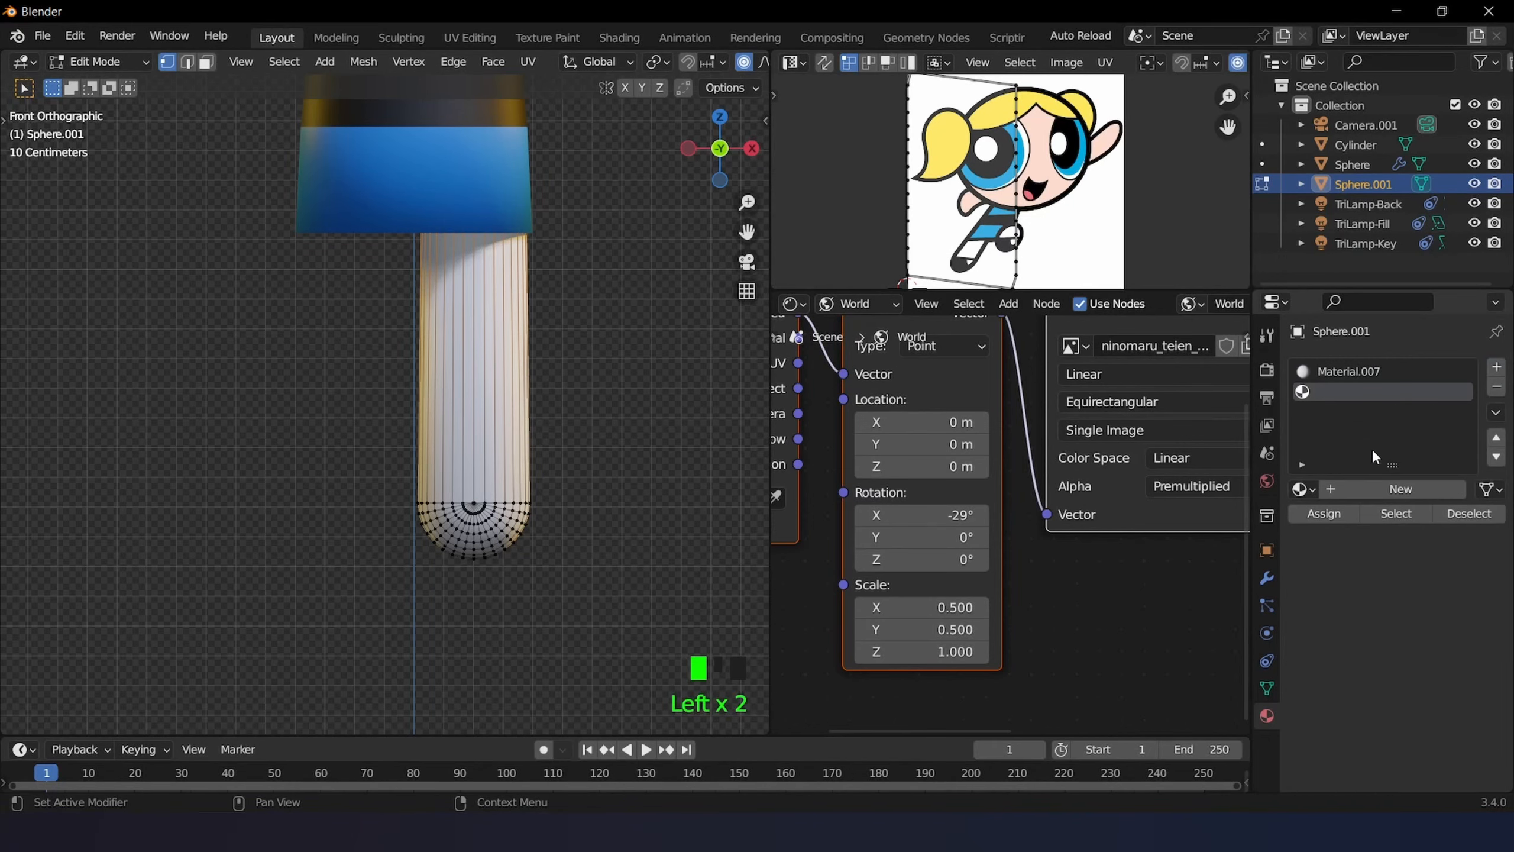
- Create a new material in the leg's empty second slot and add a horizontal loop cut just above the rounded foot
{"action": "left_click", "coordinate": [1371, 492]}
{"action": "scroll", "coordinate": [533, 517], "scroll_direction": "up", "scroll_amount": 2}
{"action": "middle_click_drag", "start_coordinate": [534, 518], "coordinate": [453, 360], "text": "shift"}
{"action": "scroll", "coordinate": [454, 346], "scroll_direction": "up", "scroll_amount": 3}
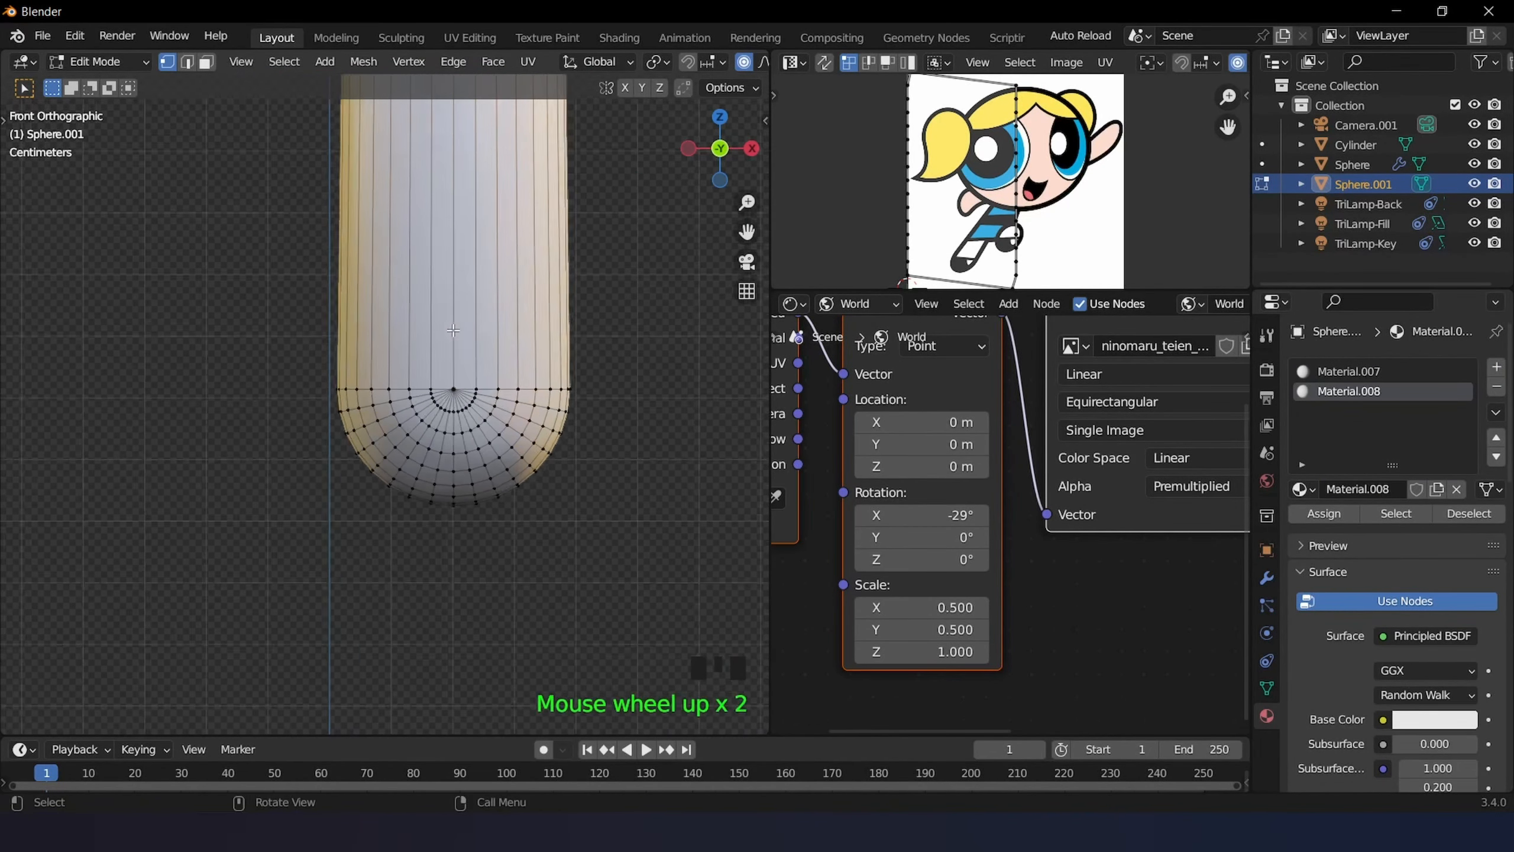
{"action": "key", "text": "ctrl+r"}
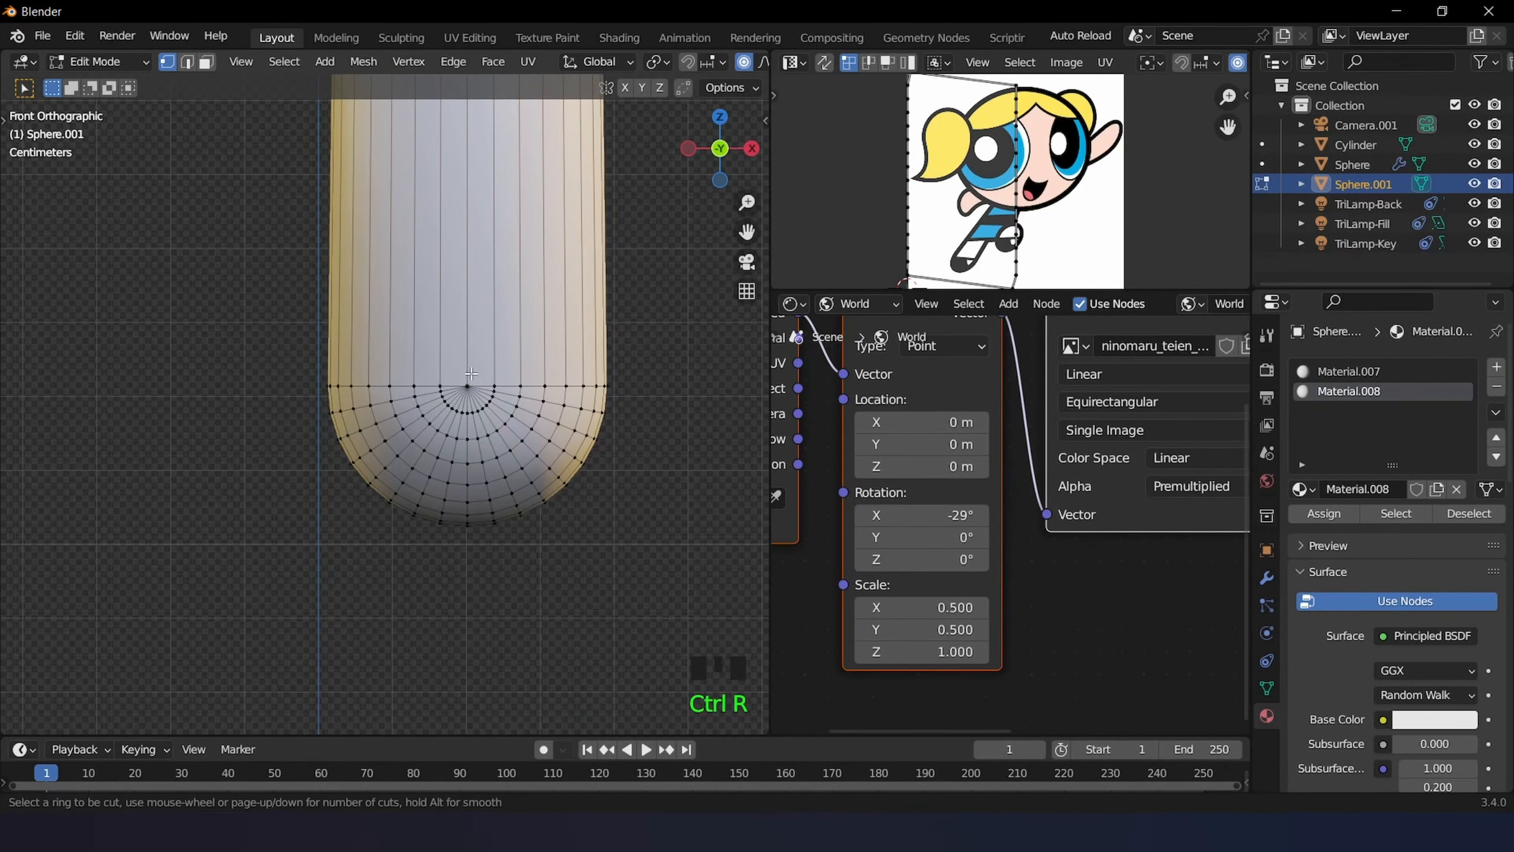
{"action": "scroll", "coordinate": [570, 293], "scroll_direction": "down", "scroll_amount": 7}
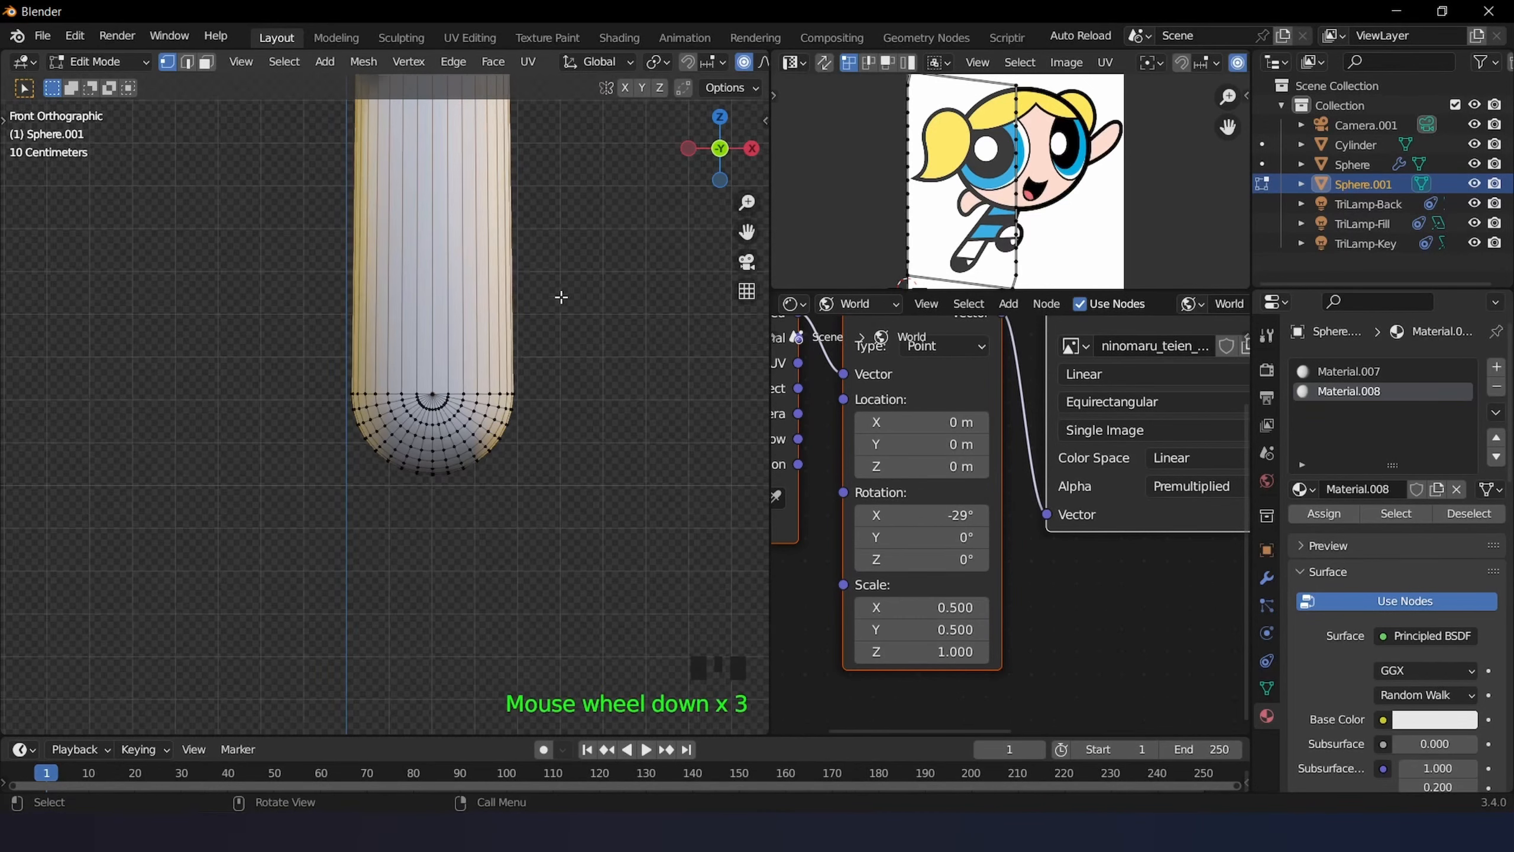
{"action": "key", "text": "ctrl+r"}
{"action": "left_click", "coordinate": [438, 273]}
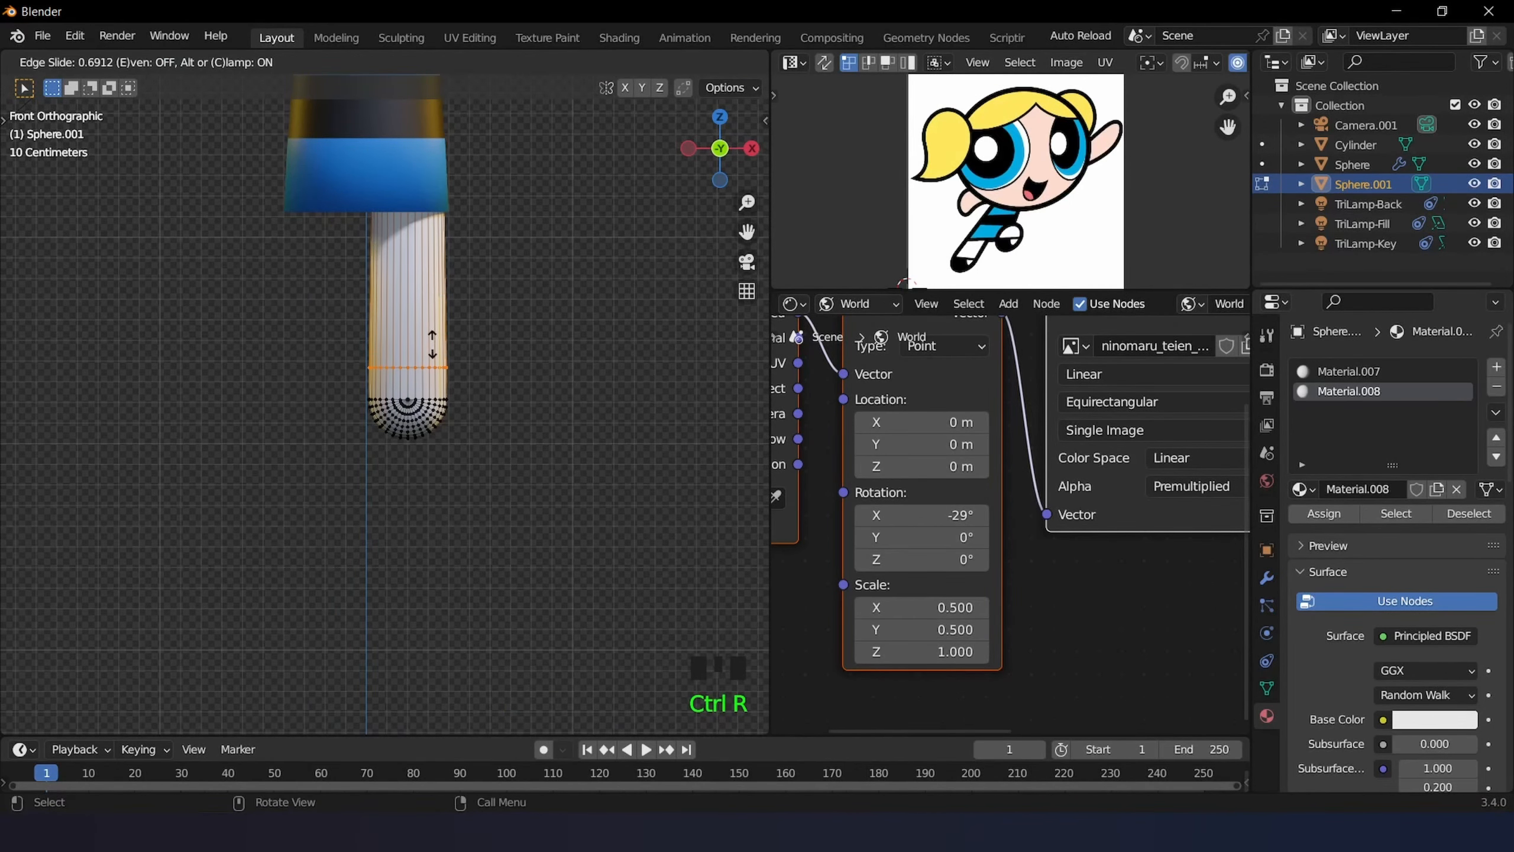
{"action": "left_click", "coordinate": [435, 368]}
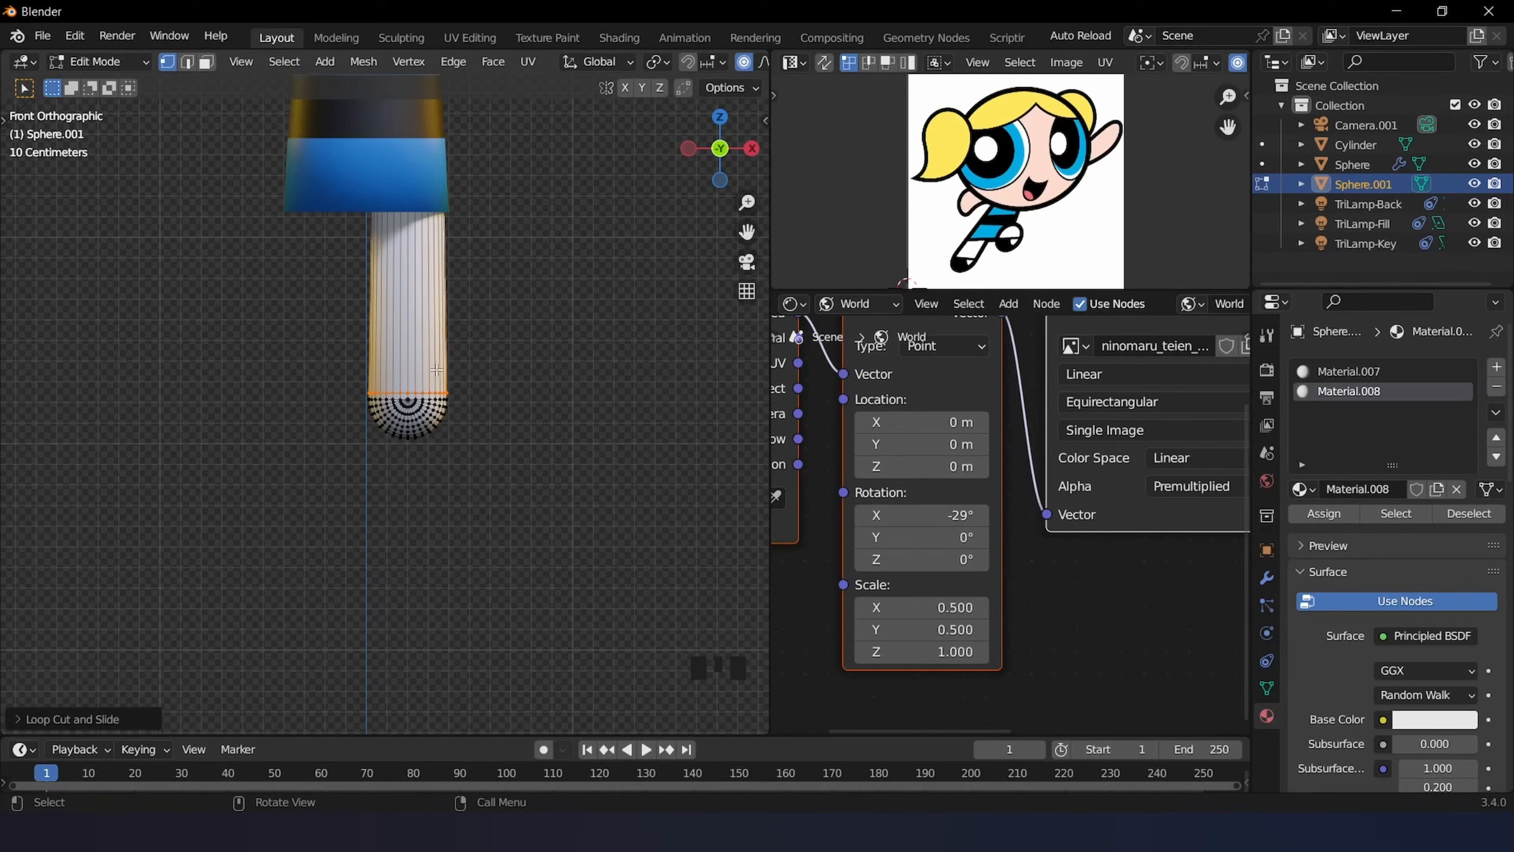
- Show the leg in wireframe shading and select the whole rounded foot up to the new edge loop
{"action": "scroll", "coordinate": [441, 376], "scroll_direction": "up", "scroll_amount": 9}
{"action": "middle_click_drag", "start_coordinate": [511, 497], "coordinate": [488, 384], "text": "shift"}
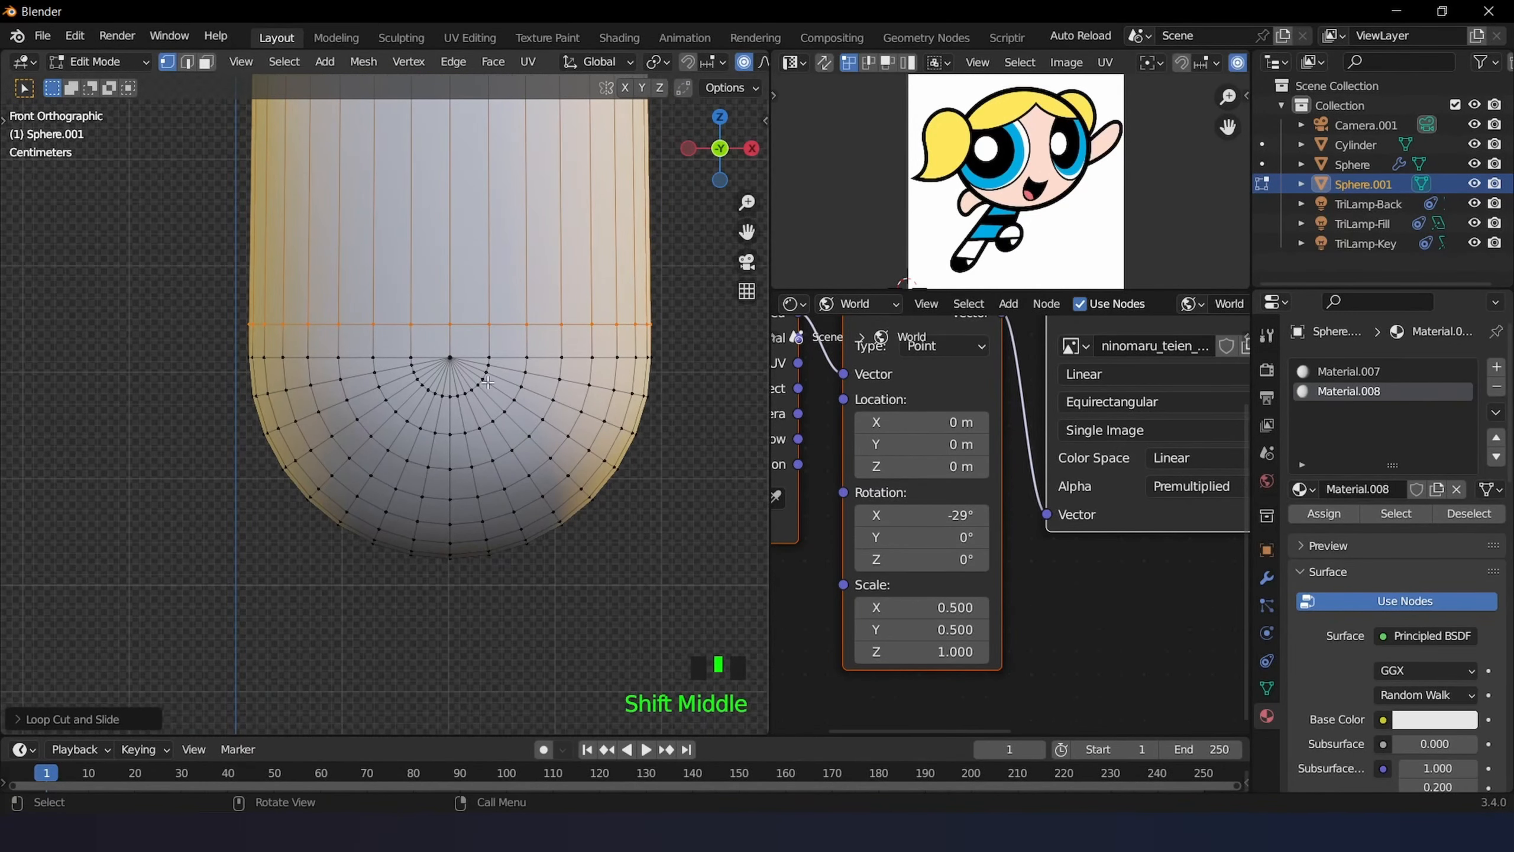
{"action": "scroll", "coordinate": [498, 376], "scroll_direction": "down", "scroll_amount": 9}
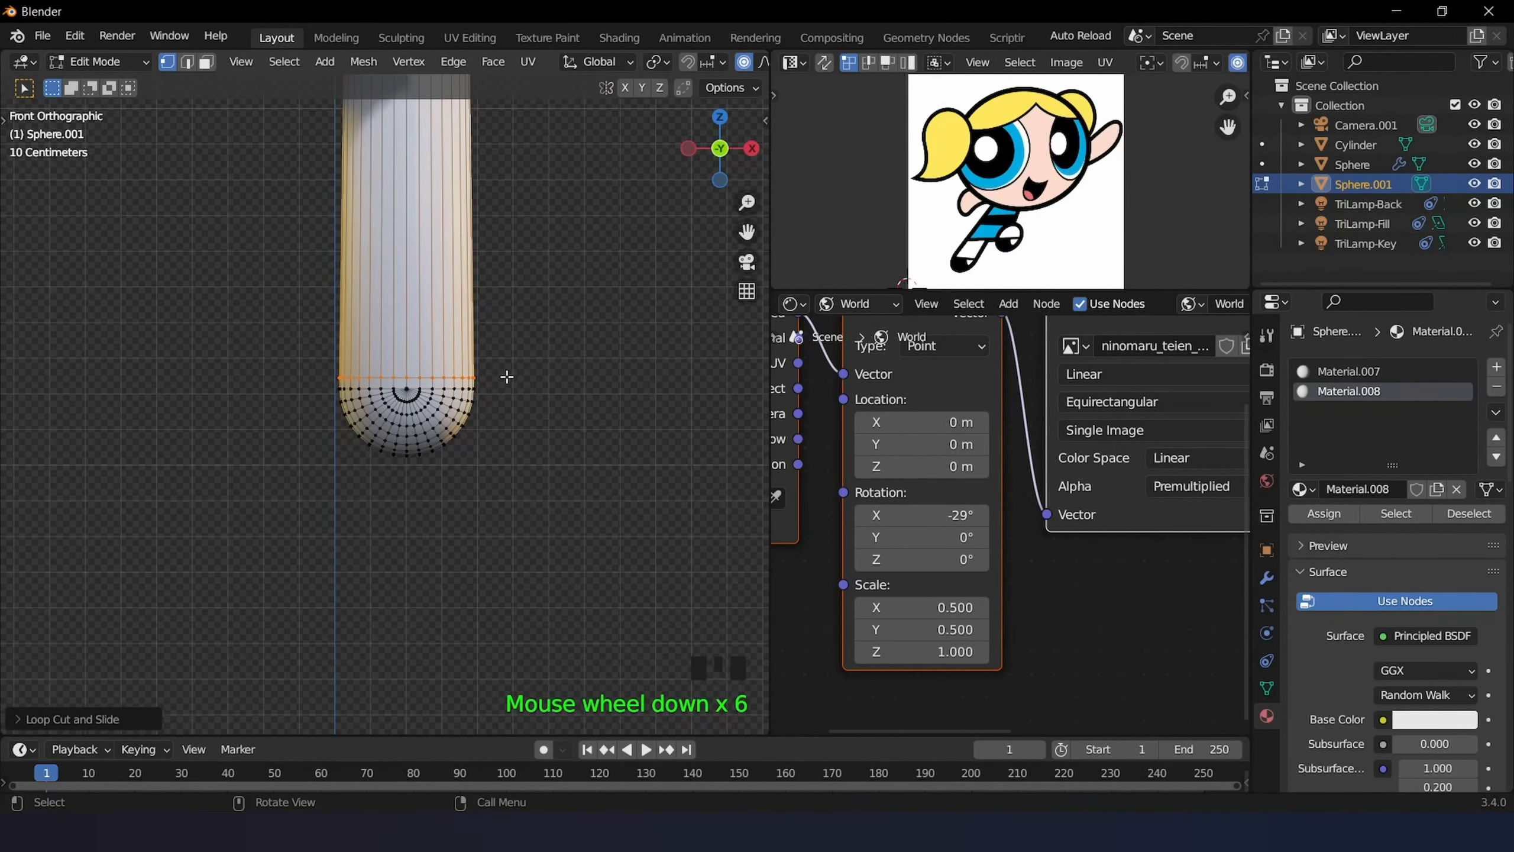
{"action": "scroll", "coordinate": [474, 383], "scroll_direction": "up", "scroll_amount": 5}
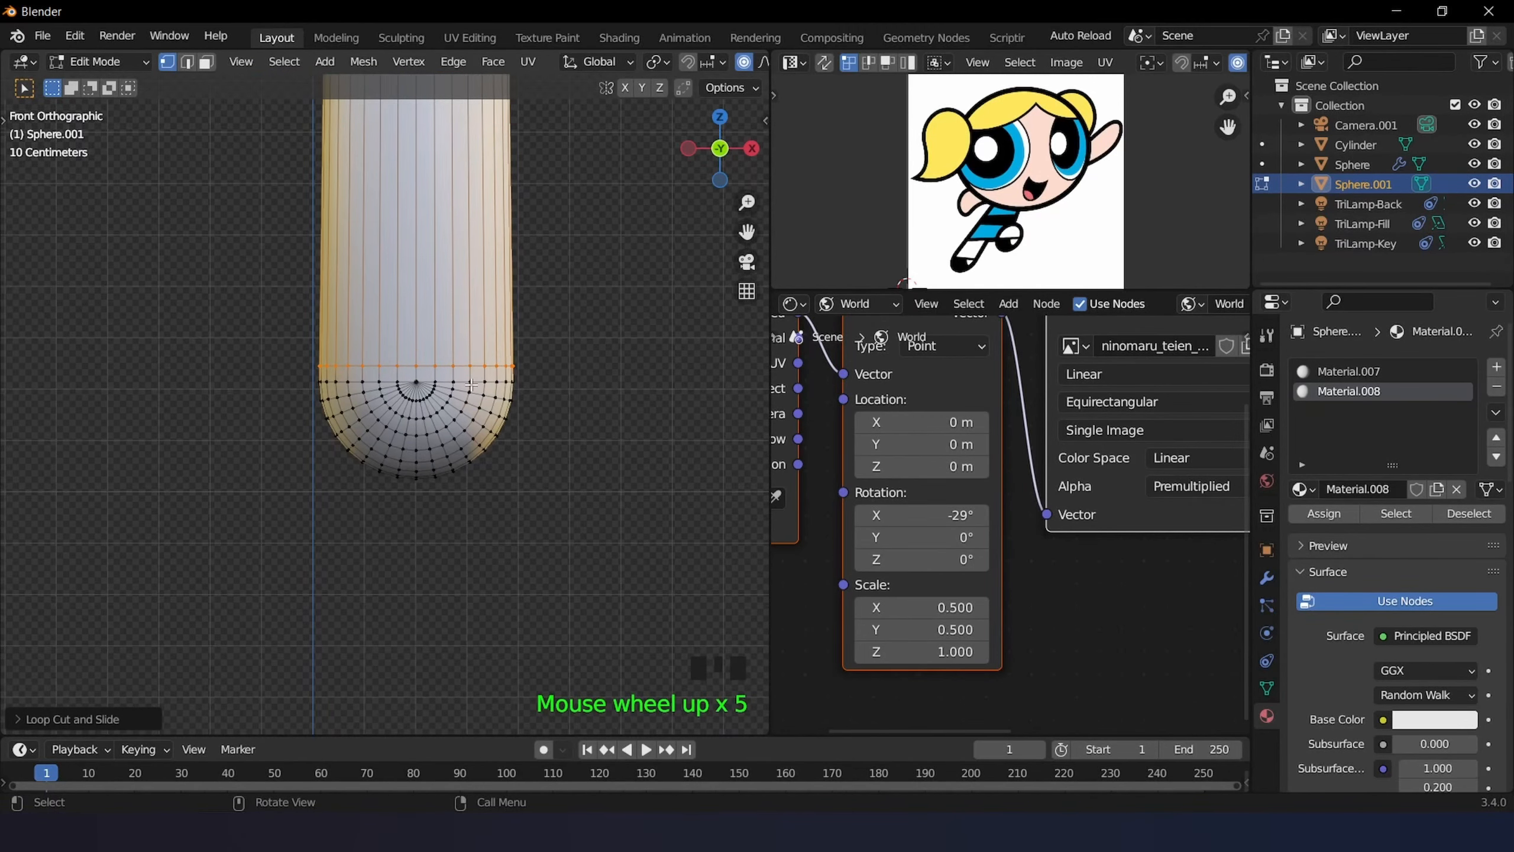
{"action": "key", "text": "z"}
{"action": "left_click", "coordinate": [322, 384]}
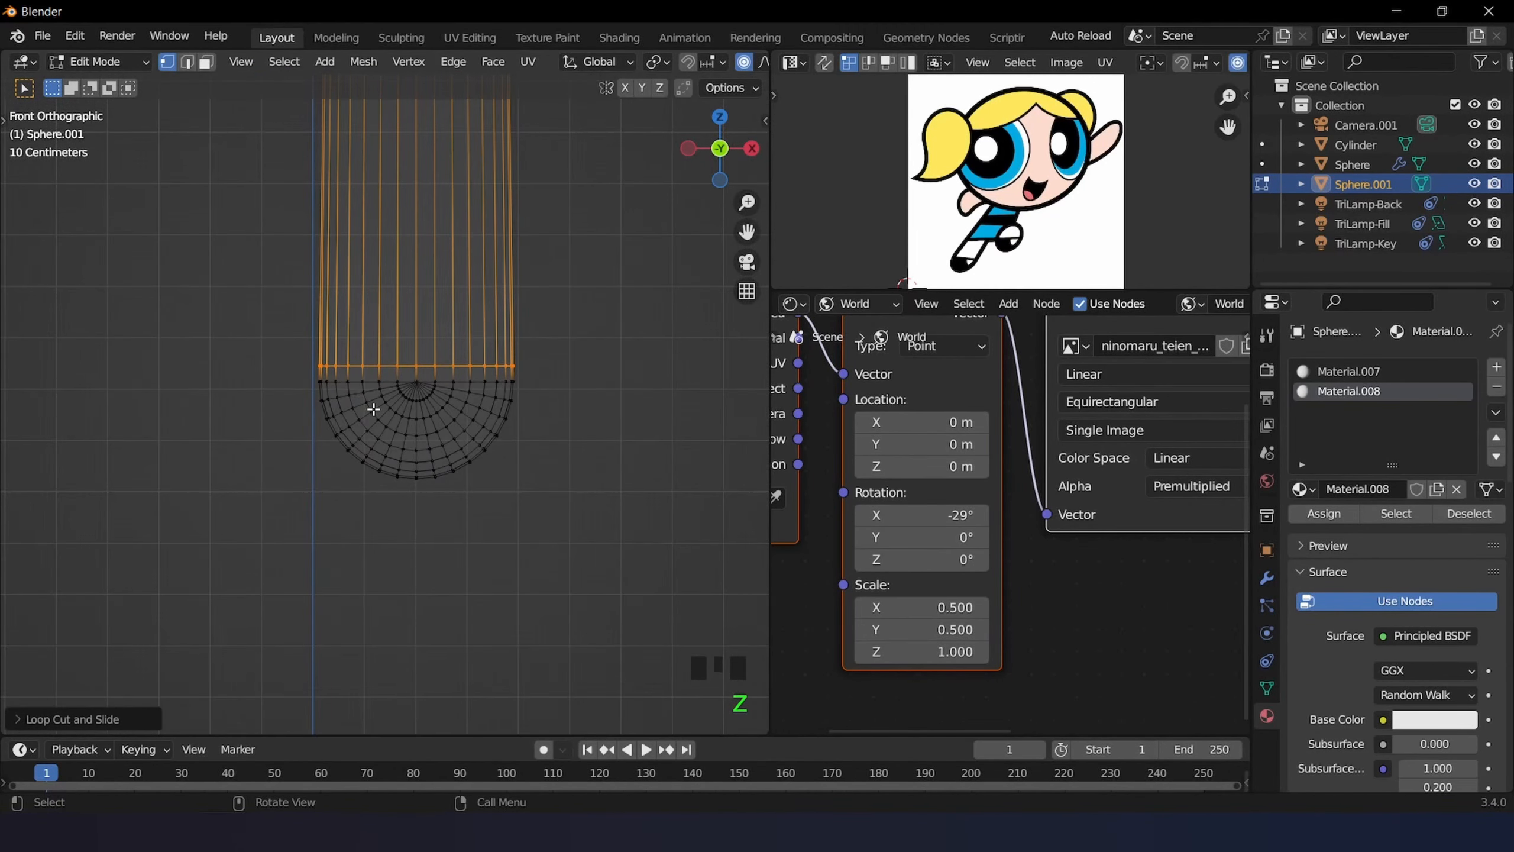
{"action": "scroll", "coordinate": [381, 408], "scroll_direction": "down", "scroll_amount": 3}
{"action": "left_click", "coordinate": [403, 388], "text": "alt"}
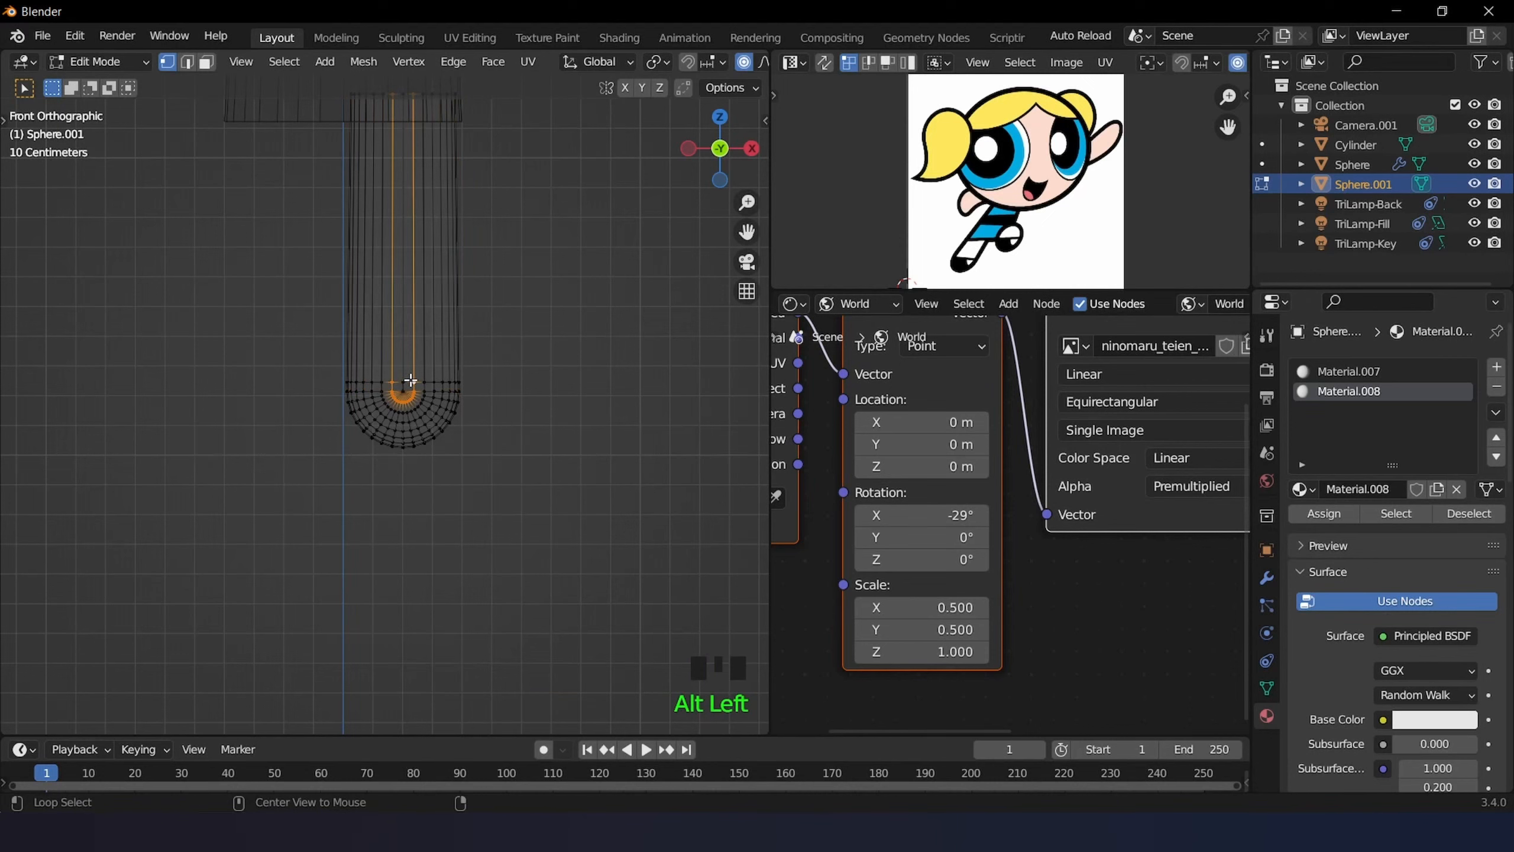
{"action": "scroll", "coordinate": [430, 378], "scroll_direction": "up", "scroll_amount": 4}
{"action": "left_click", "coordinate": [457, 358], "text": "alt"}
{"action": "key", "text": "c"}
{"action": "mouse_move", "coordinate": [501, 406]}
{"action": "left_mouse_down"}
{"action": "mouse_move", "coordinate": [282, 420]}
{"action": "mouse_move", "coordinate": [434, 410]}
{"action": "mouse_move", "coordinate": [376, 476]}
{"action": "mouse_move", "coordinate": [404, 494]}
{"action": "left_mouse_up"}
{"action": "key", "text": "Escape"}
{"action": "scroll", "coordinate": [405, 493], "scroll_direction": "up", "scroll_amount": 3}
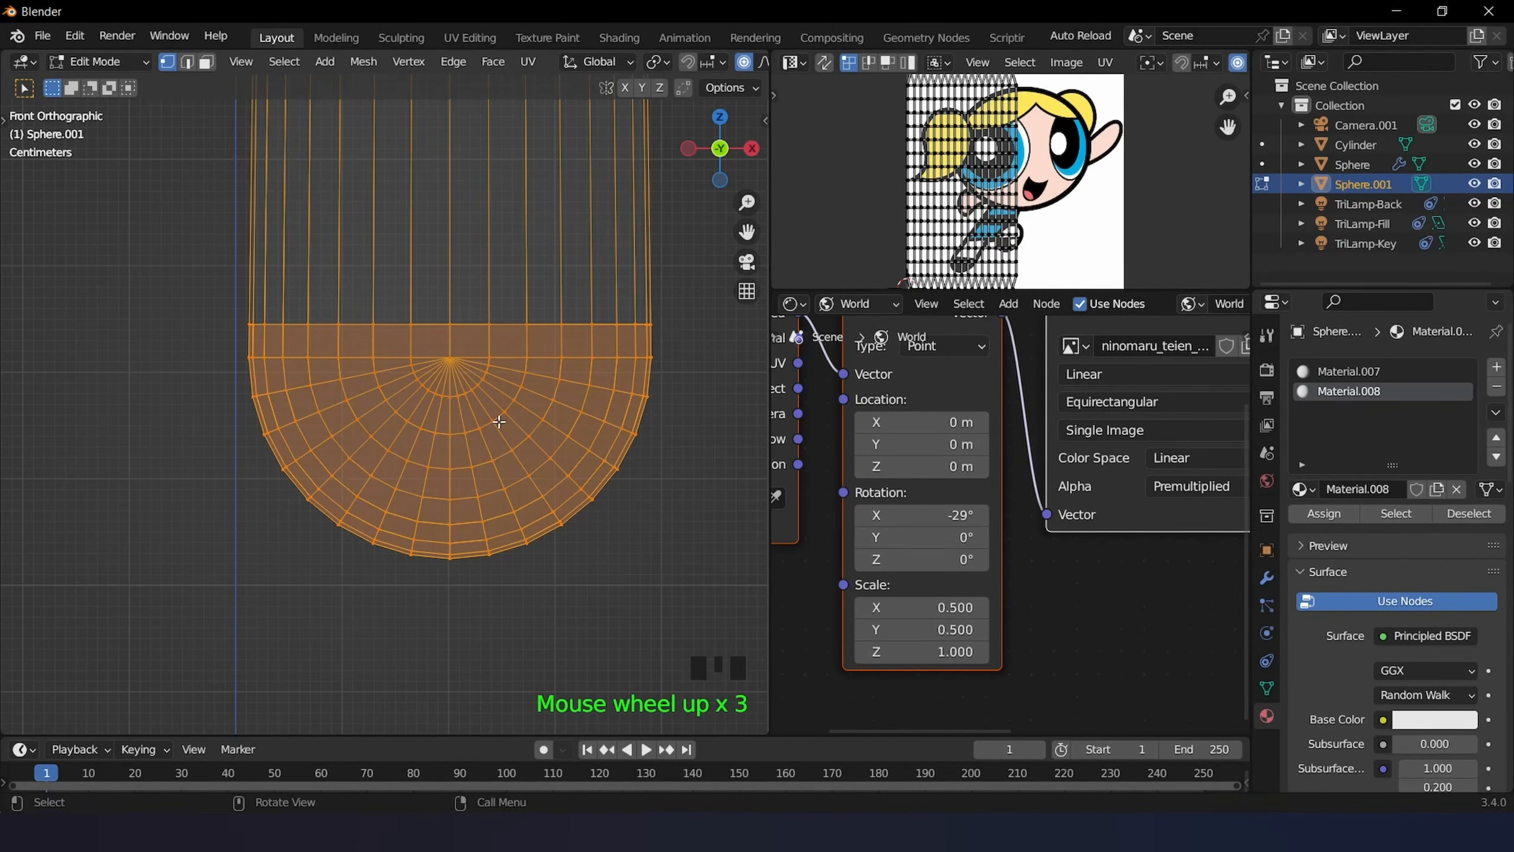
- Deselect the inner rings of vertices around the foot's front pole with circle select, leaving the outer foot selected
{"action": "key", "text": "c"}
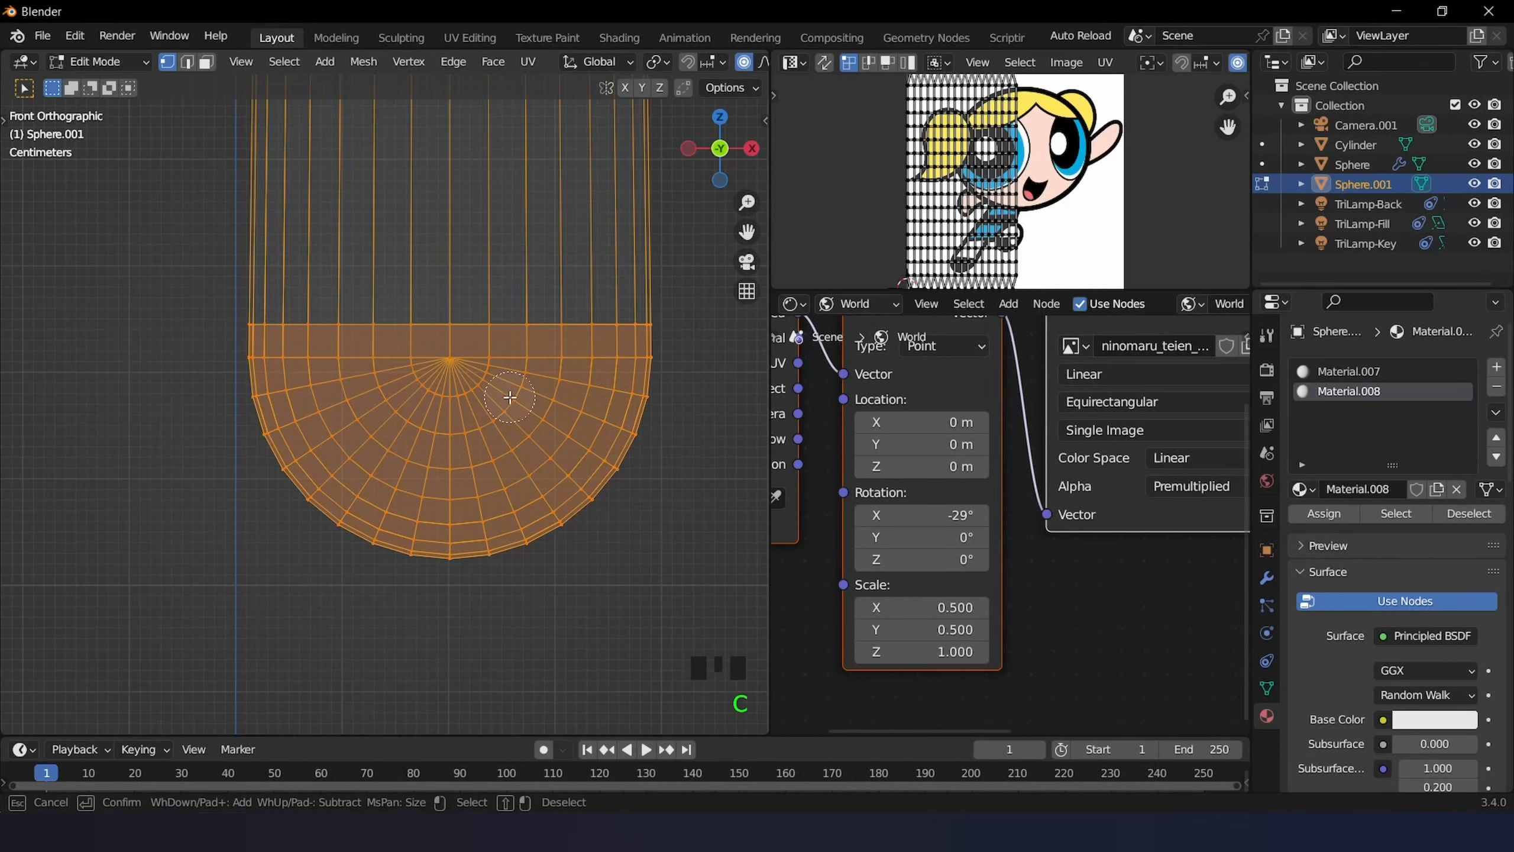
{"action": "mouse_move", "coordinate": [484, 387]}
{"action": "left_mouse_down", "text": "shift"}
{"action": "mouse_move", "coordinate": [498, 394]}
{"action": "mouse_move", "coordinate": [488, 418]}
{"action": "mouse_move", "coordinate": [456, 435]}
{"action": "mouse_move", "coordinate": [372, 379]}
{"action": "mouse_move", "coordinate": [421, 385]}
{"action": "mouse_move", "coordinate": [383, 419]}
{"action": "left_mouse_up", "text": "shift"}
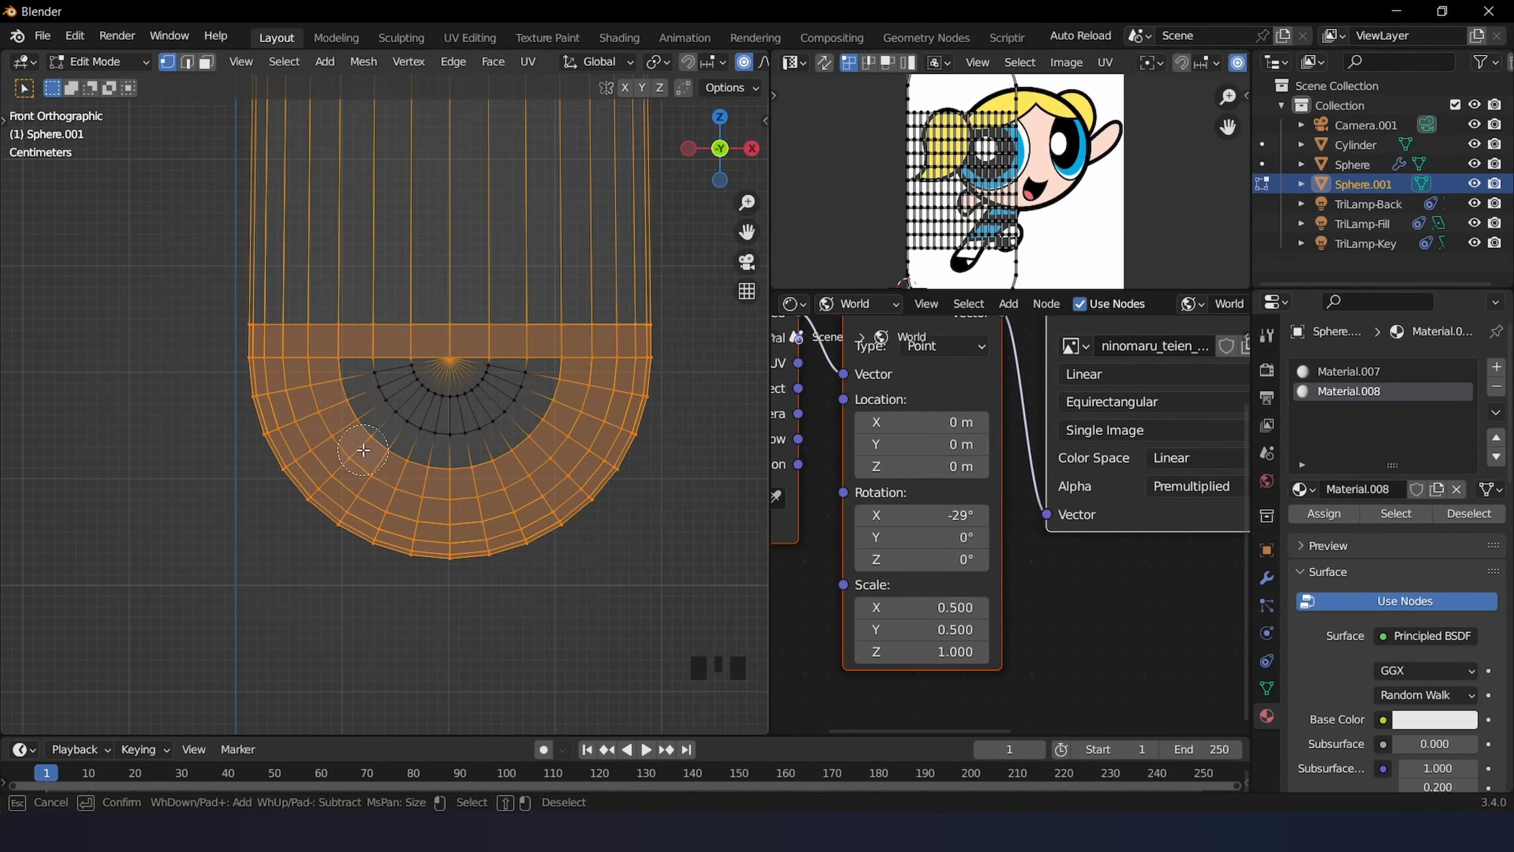
{"action": "right_click", "coordinate": [370, 444]}
- Leave wireframe shading and show the model in Material Preview
{"action": "scroll", "coordinate": [546, 463], "scroll_direction": "down", "scroll_amount": 3}
{"action": "key", "text": "z"}
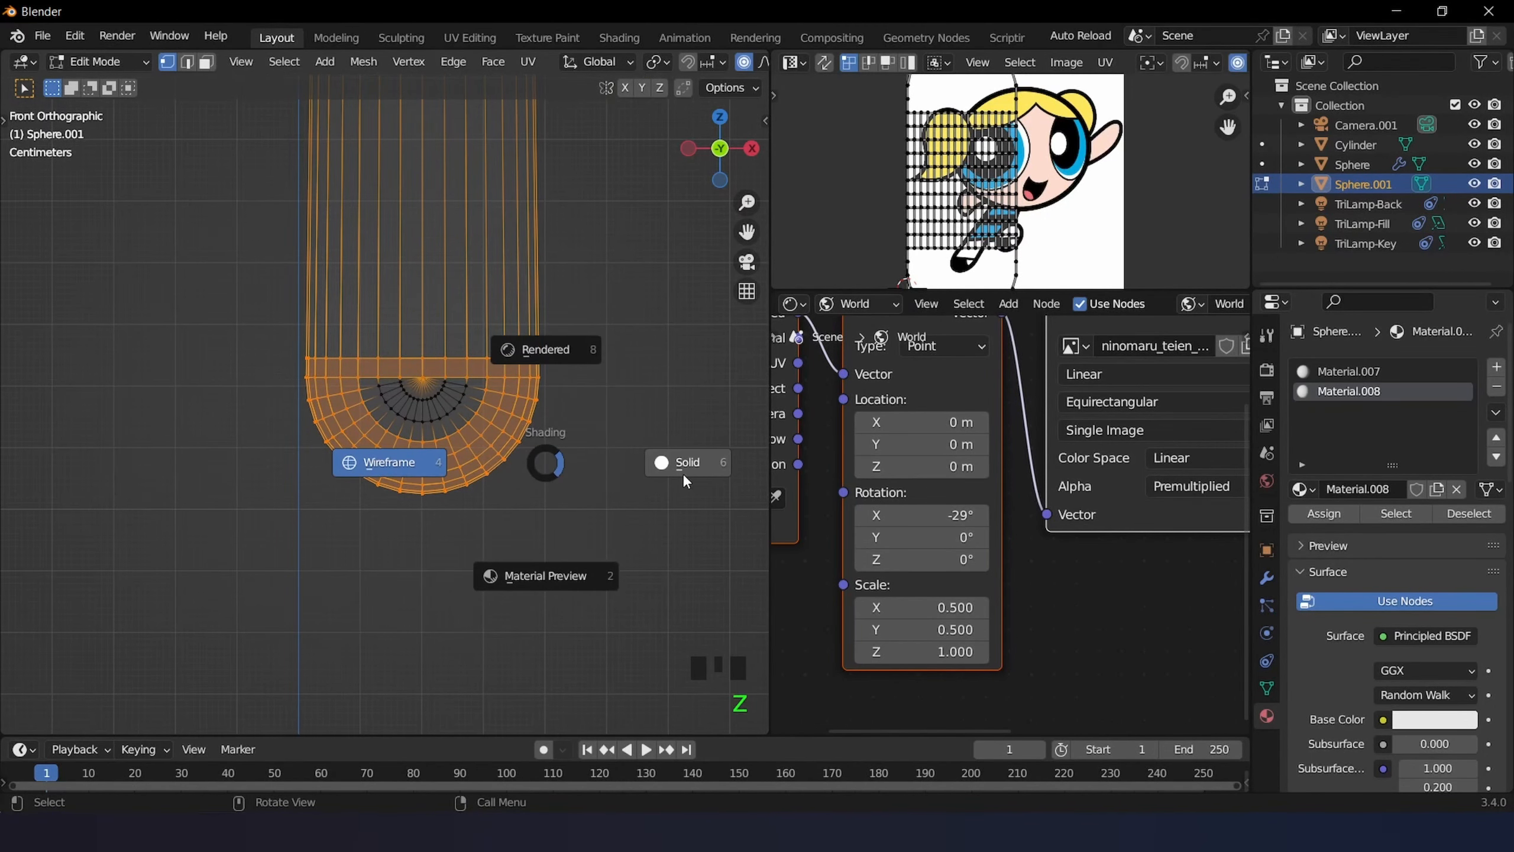
{"action": "left_click", "coordinate": [695, 468]}
{"action": "scroll", "coordinate": [533, 456], "scroll_direction": "down", "scroll_amount": 1}
{"action": "middle_click_drag", "start_coordinate": [533, 455], "coordinate": [611, 520], "text": "shift"}
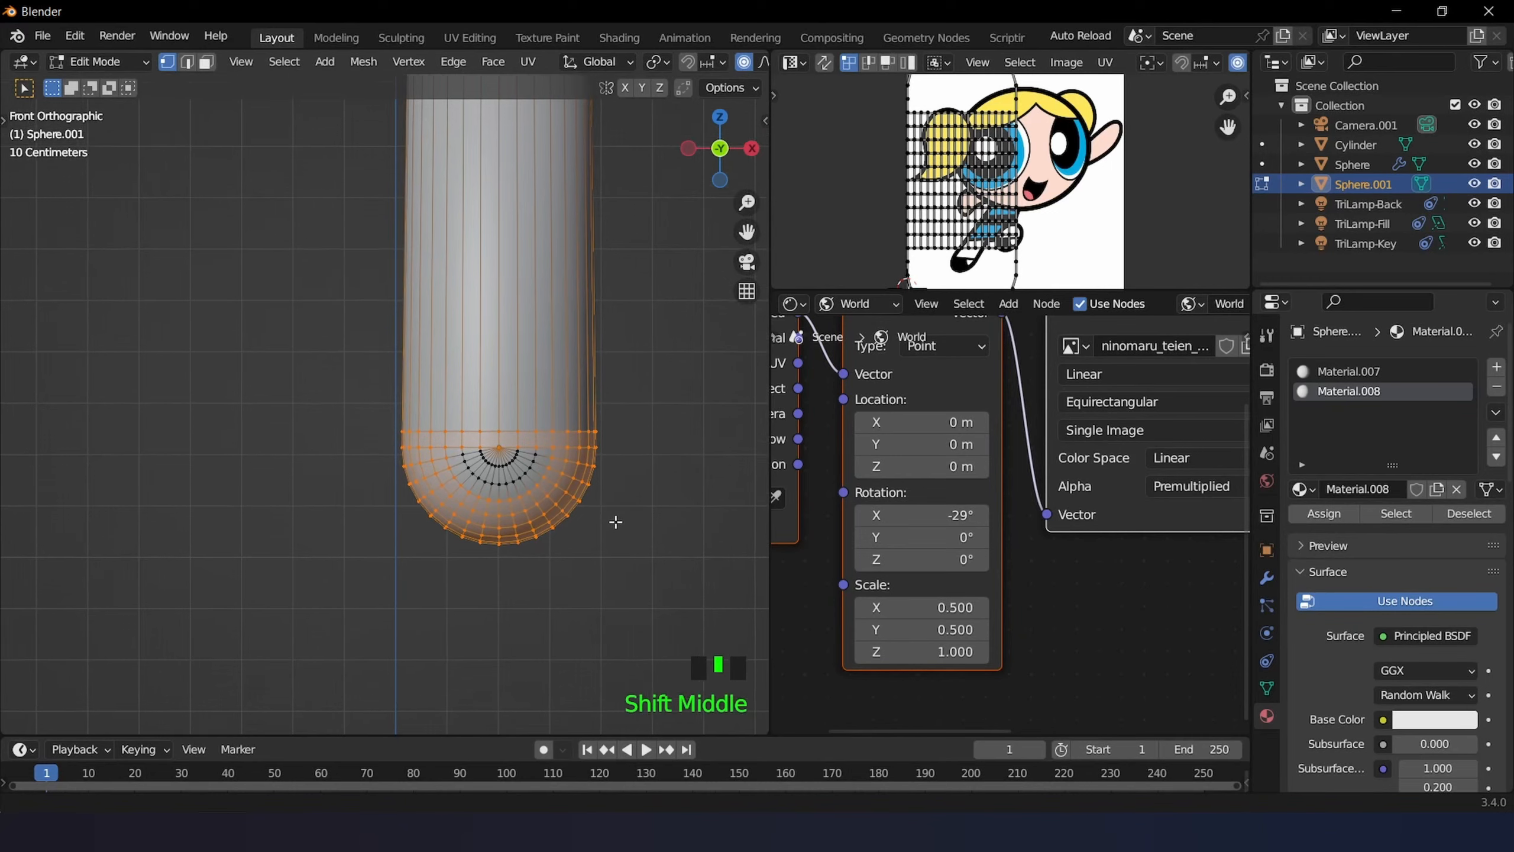
{"action": "scroll", "coordinate": [603, 477], "scroll_direction": "down", "scroll_amount": 4}
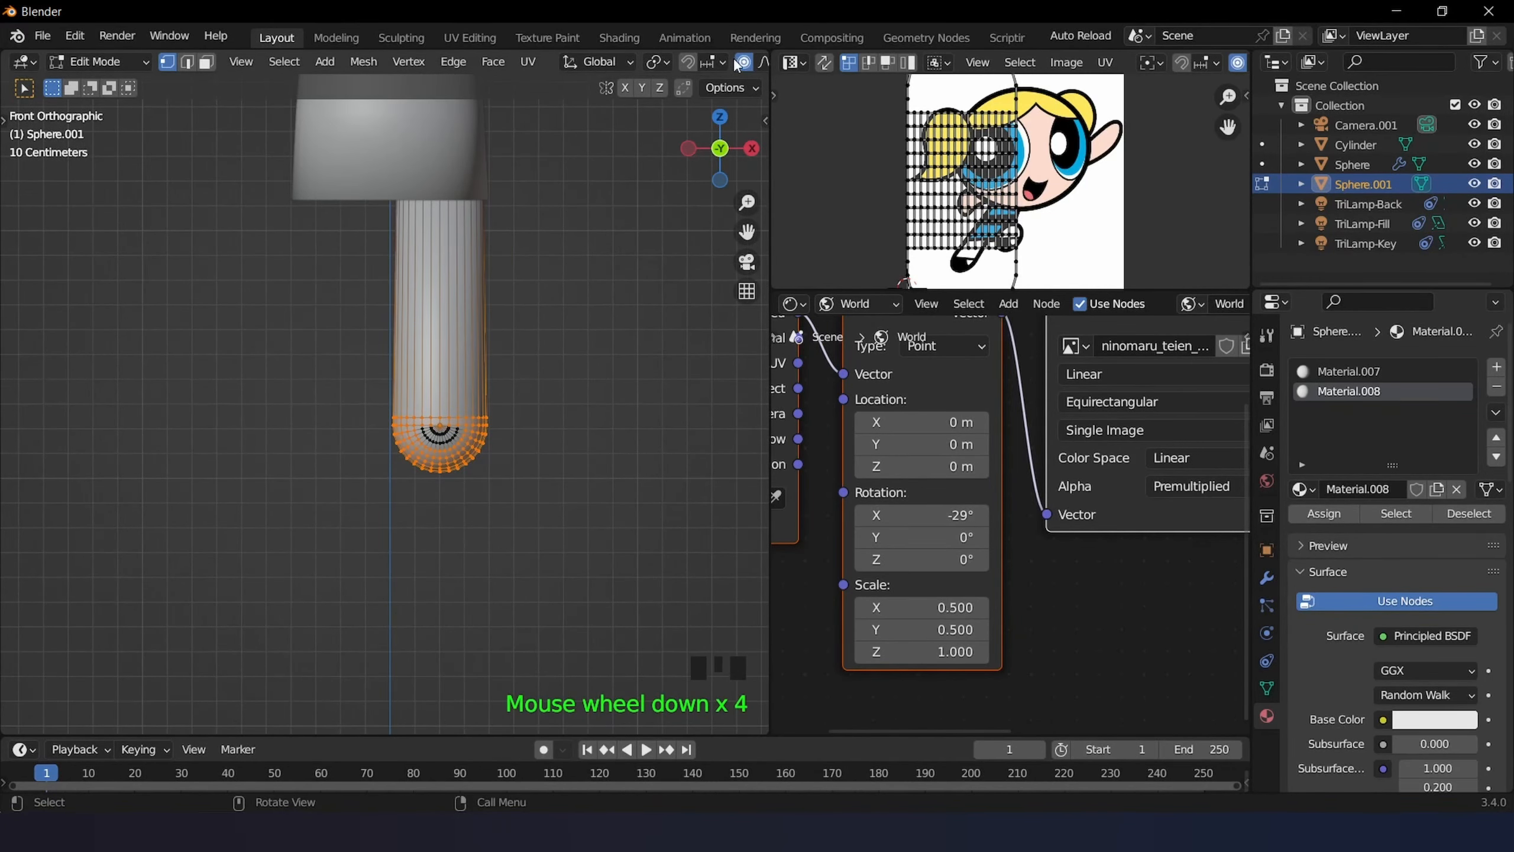
{"action": "middle_click_drag", "start_coordinate": [594, 63], "coordinate": [311, 64]}
{"action": "left_click", "coordinate": [713, 62]}
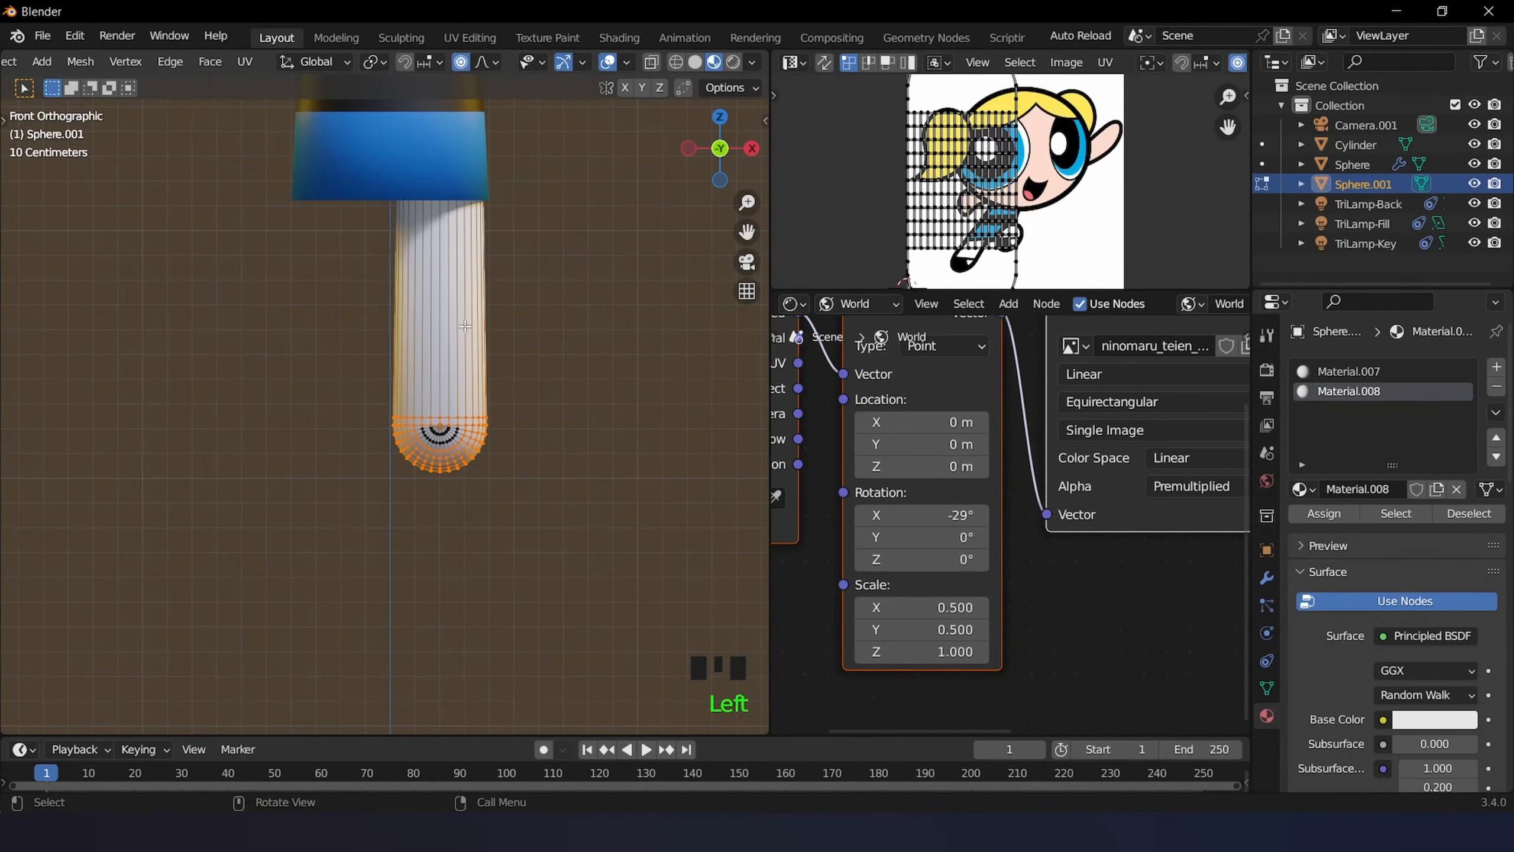
{"action": "middle_click_drag", "start_coordinate": [592, 146], "coordinate": [622, 266], "text": "shift"}
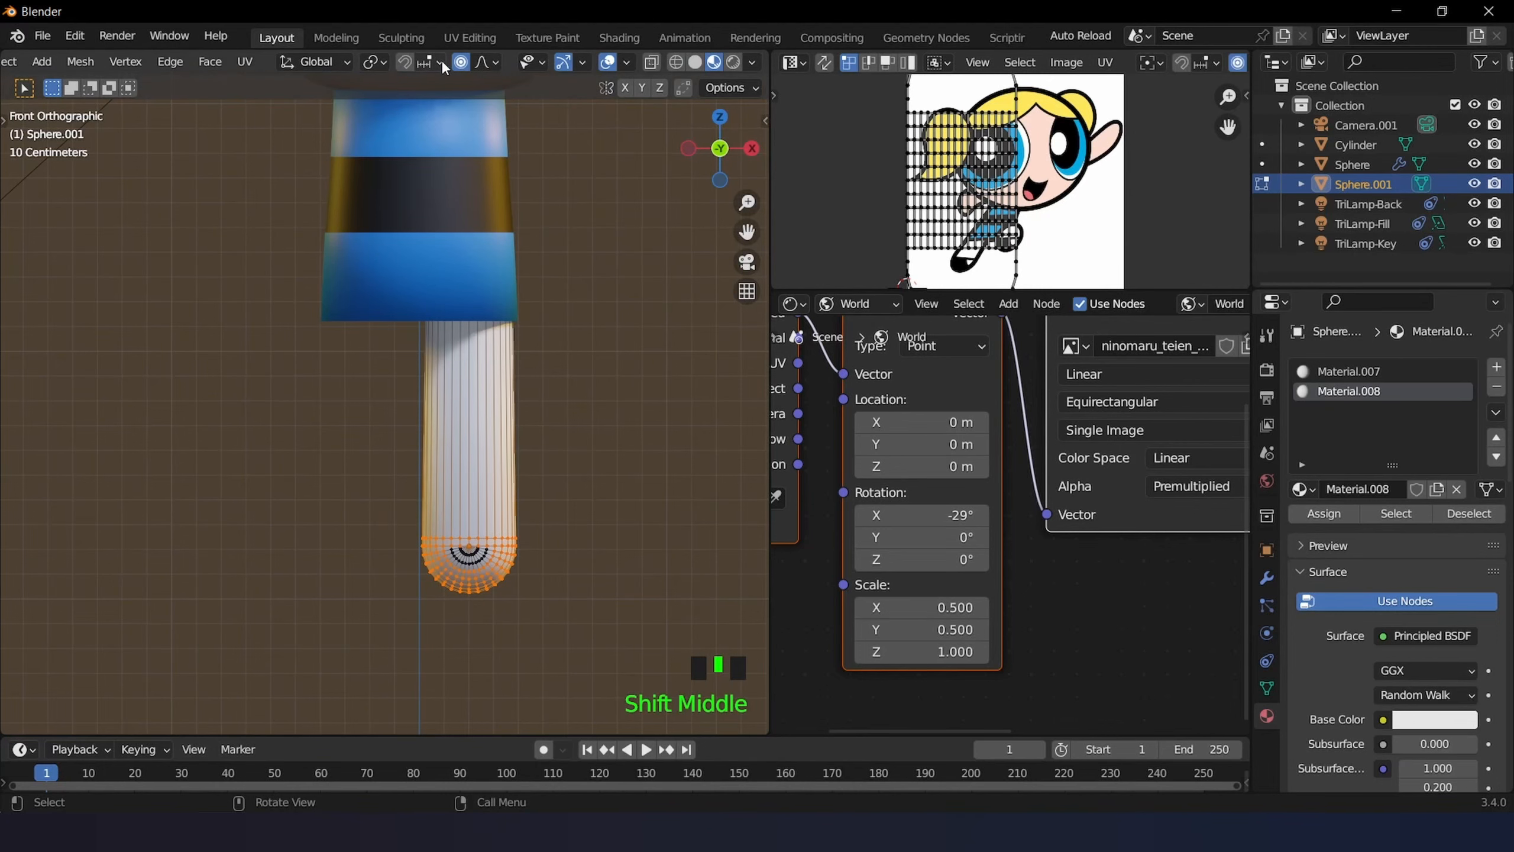
- Turn off proportional editing and bring the whole character into view
{"action": "left_click", "coordinate": [466, 61]}
{"action": "scroll", "coordinate": [519, 310], "scroll_direction": "down", "scroll_amount": 3}
{"action": "scroll", "coordinate": [523, 314], "scroll_direction": "up", "scroll_amount": 5}
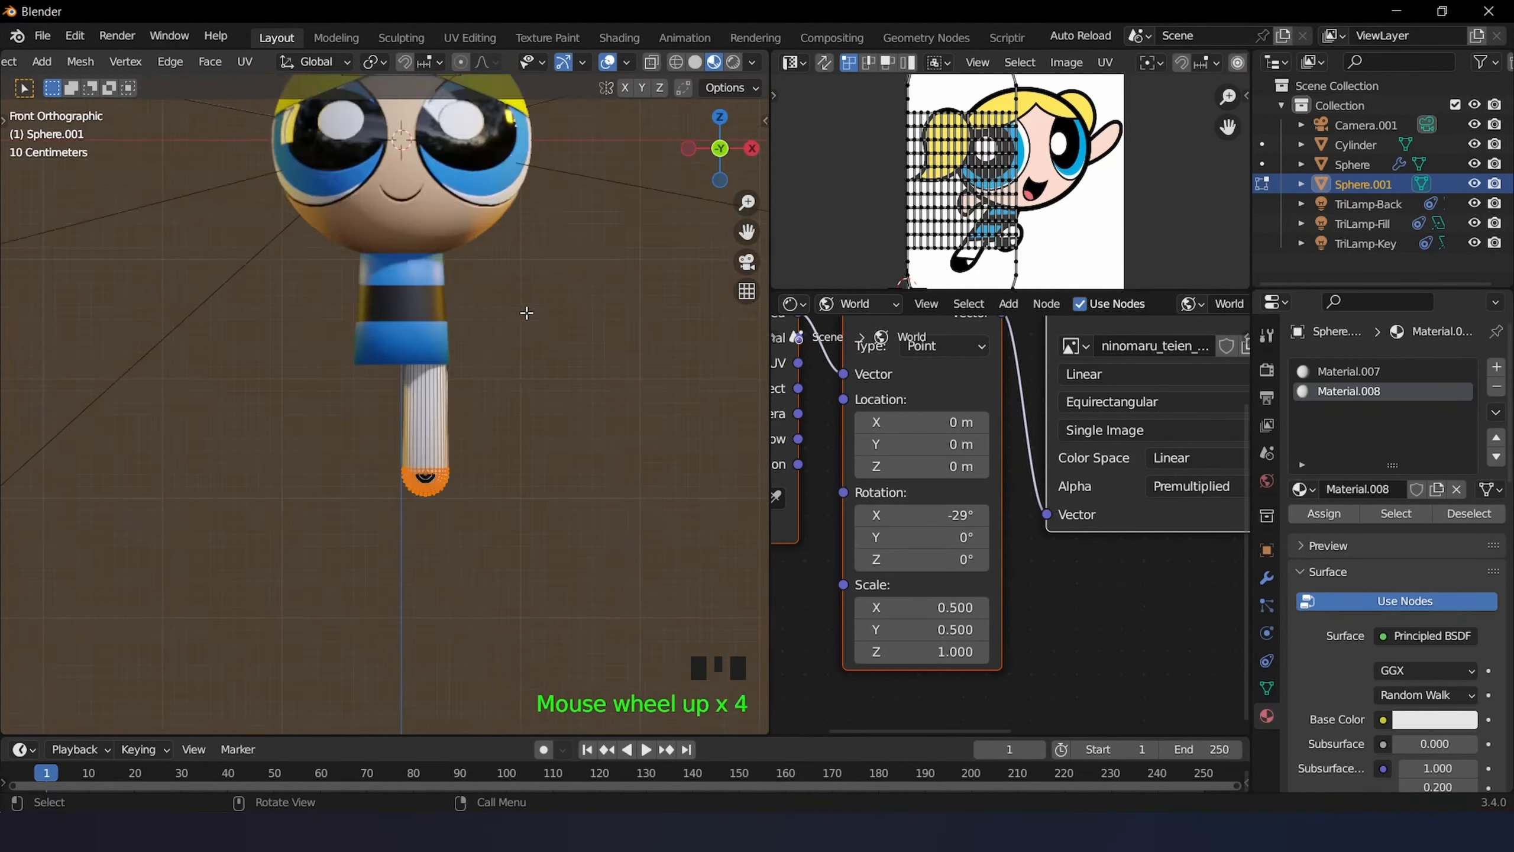
{"action": "left_click", "coordinate": [754, 62]}
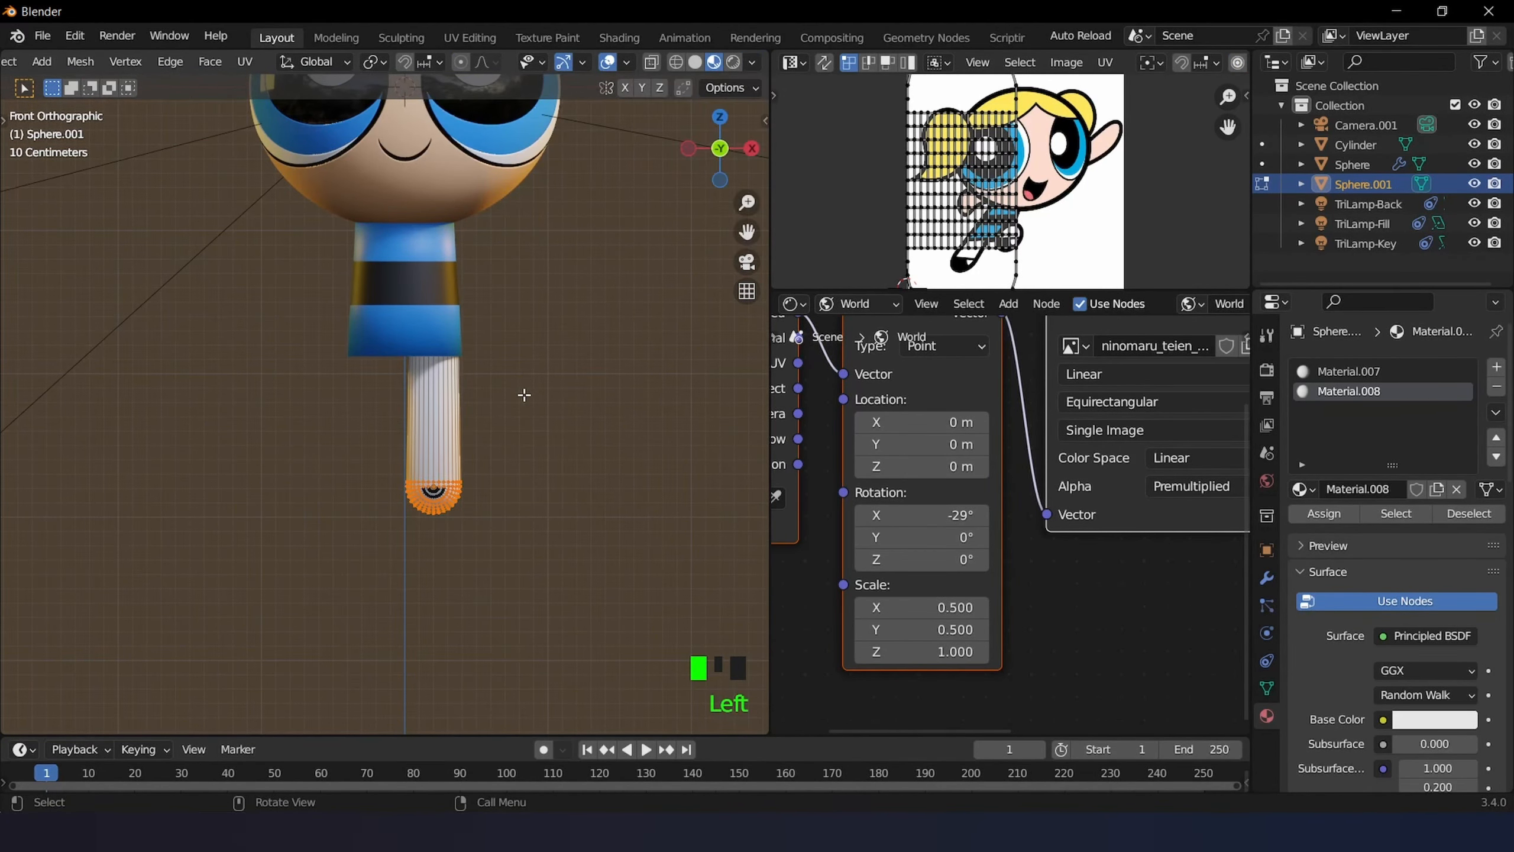
{"action": "scroll", "coordinate": [525, 400], "scroll_direction": "down", "scroll_amount": 3}
{"action": "scroll", "coordinate": [526, 400], "scroll_direction": "up", "scroll_amount": 4}
{"action": "scroll", "coordinate": [553, 494], "scroll_direction": "up", "scroll_amount": 3}
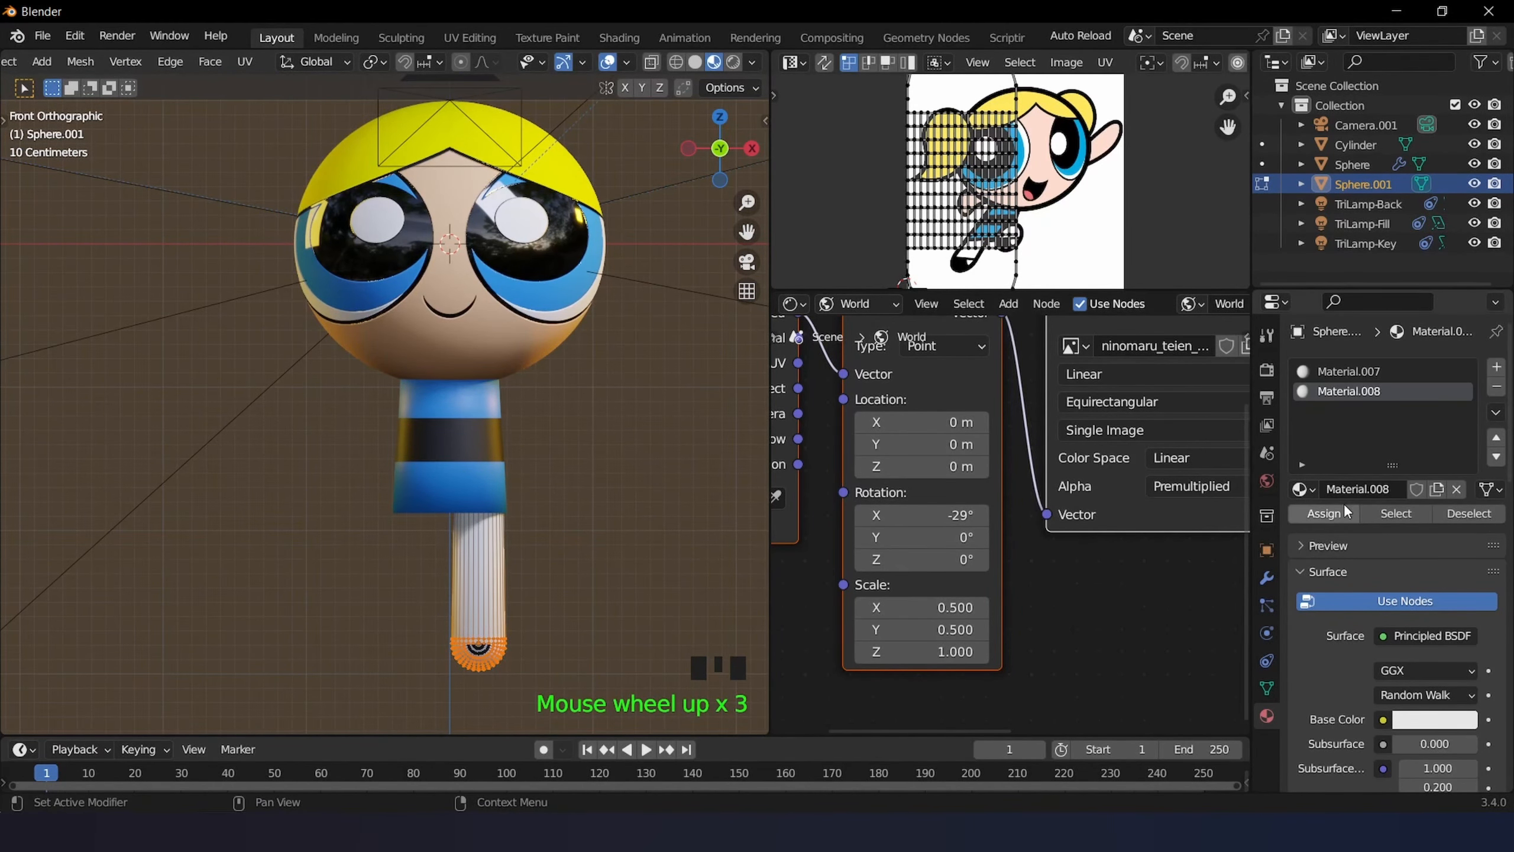
- Set Material.008's base color to black, assign it to the selected foot faces and return the leg to Object Mode
{"action": "left_click", "coordinate": [1432, 718]}
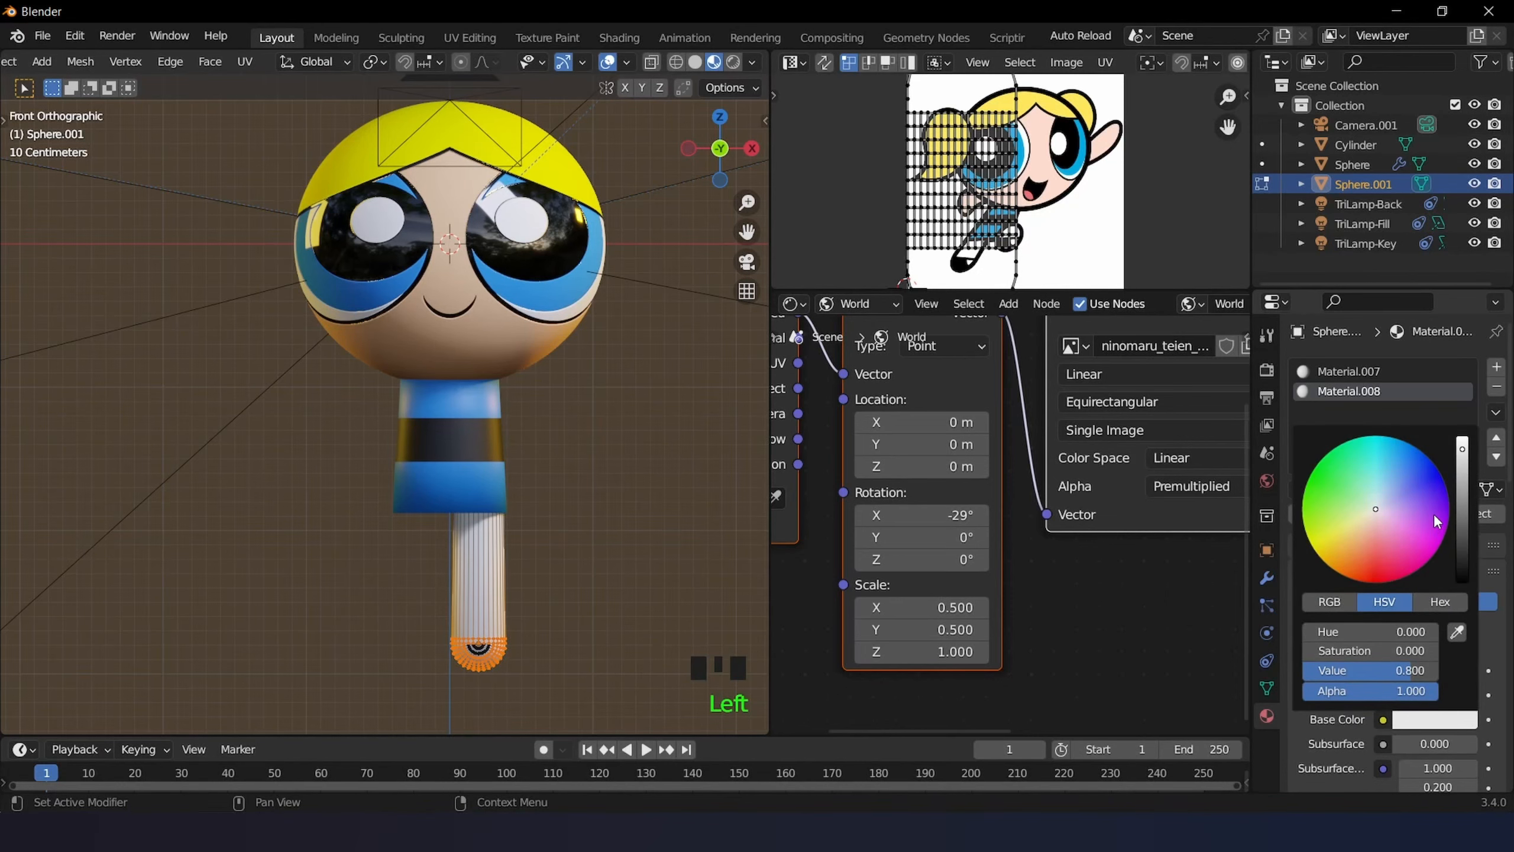
{"action": "left_click_drag", "start_coordinate": [1462, 518], "coordinate": [1461, 594]}
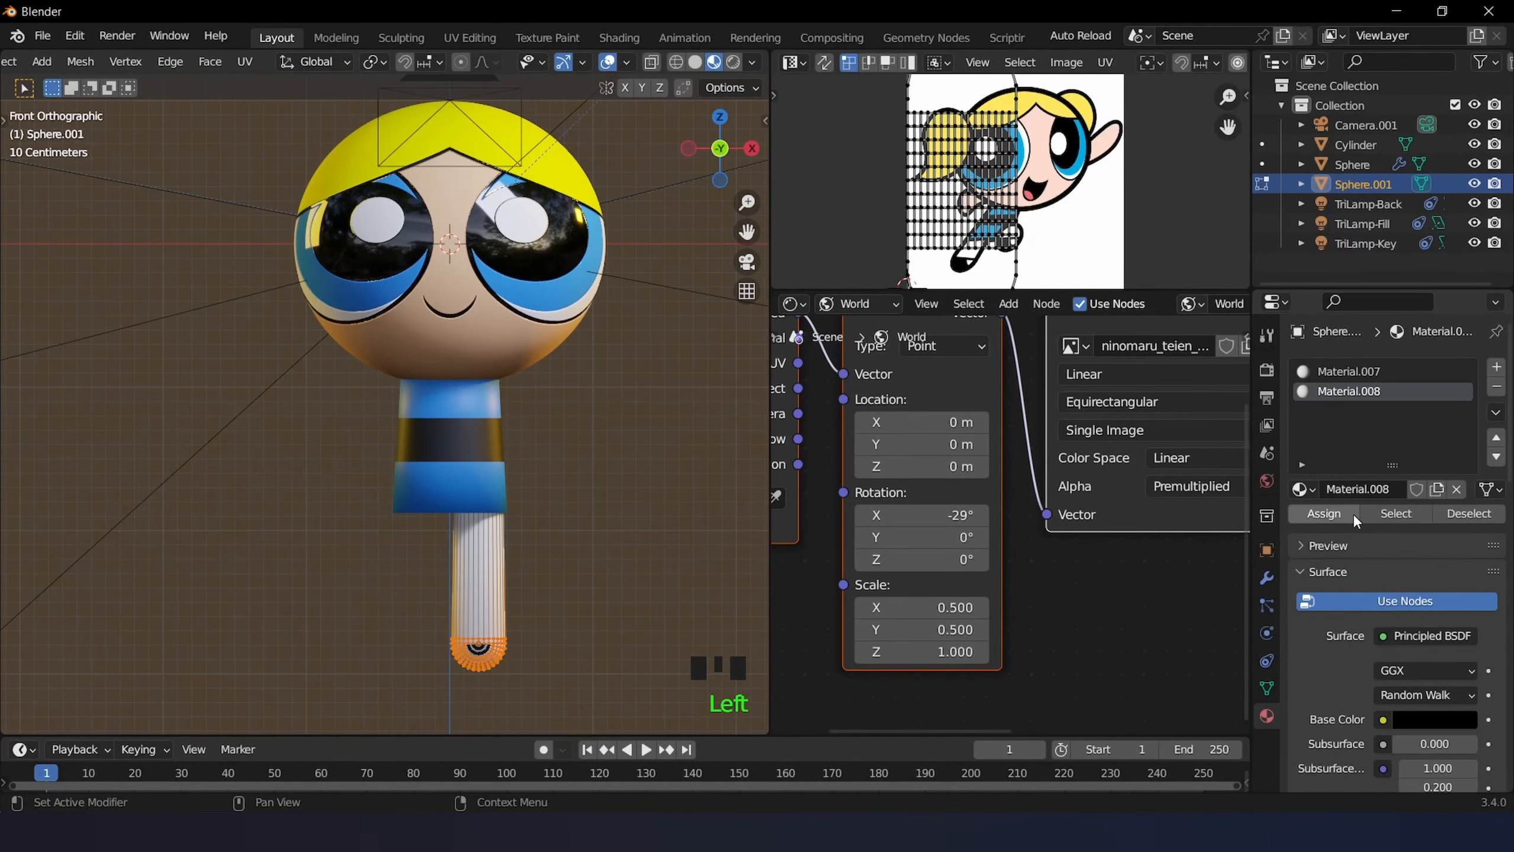
{"action": "left_click", "coordinate": [1353, 513]}
{"action": "scroll", "coordinate": [574, 530], "scroll_direction": "up", "scroll_amount": 2}
{"action": "key", "text": "Tab"}
{"action": "scroll", "coordinate": [572, 533], "scroll_direction": "down", "scroll_amount": 2}
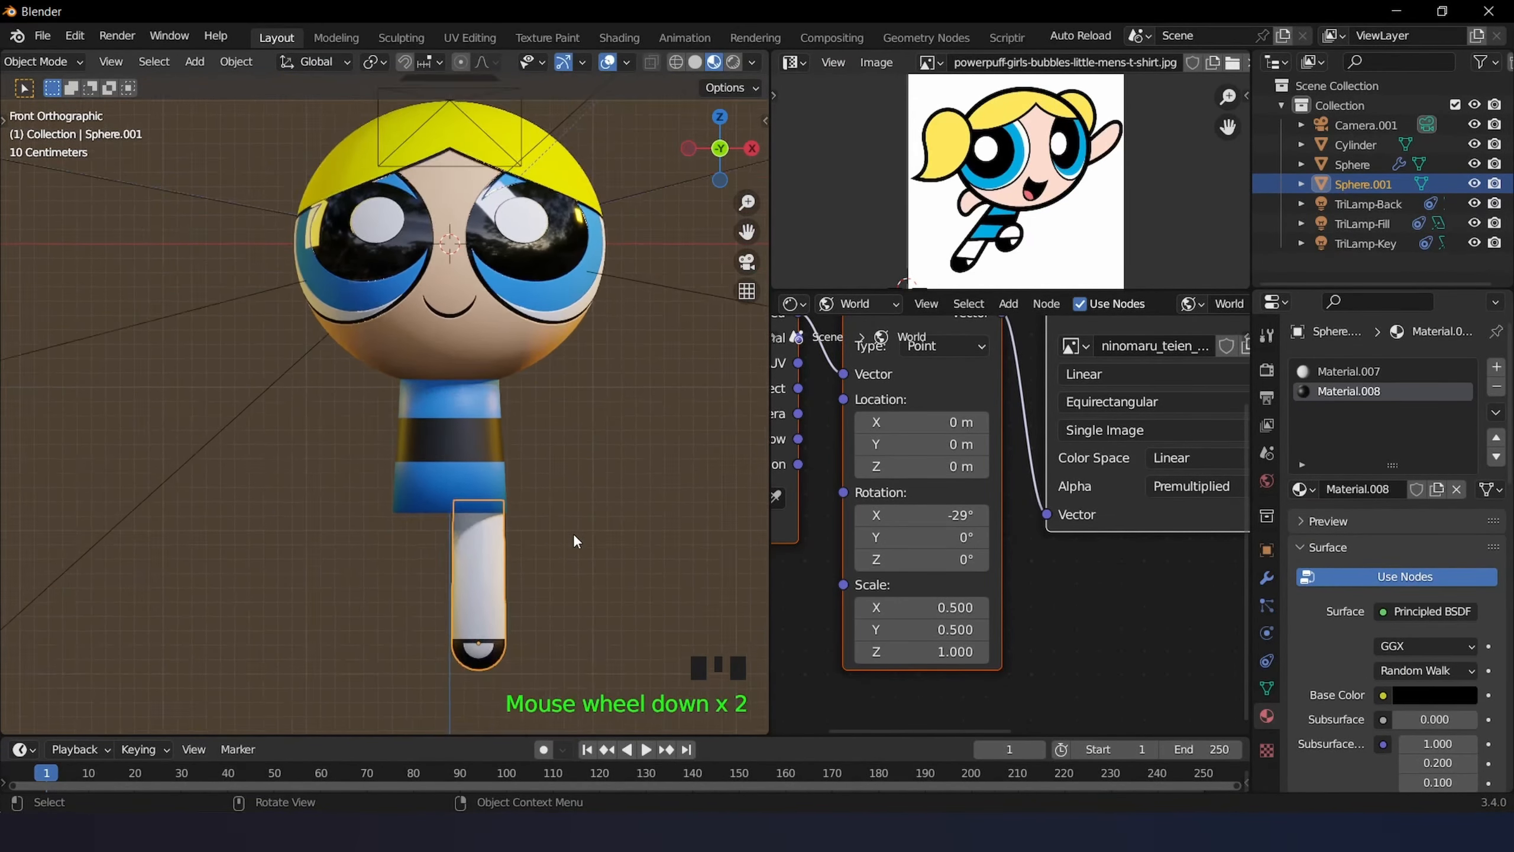
- Switch the viewport to rendered shading and deselect the leg to check the whole character from the front
{"action": "middle_click_drag", "start_coordinate": [573, 533], "coordinate": [523, 405], "text": "shift"}
{"action": "scroll", "coordinate": [528, 414], "scroll_direction": "up", "scroll_amount": 2}
{"action": "left_click", "coordinate": [753, 62]}
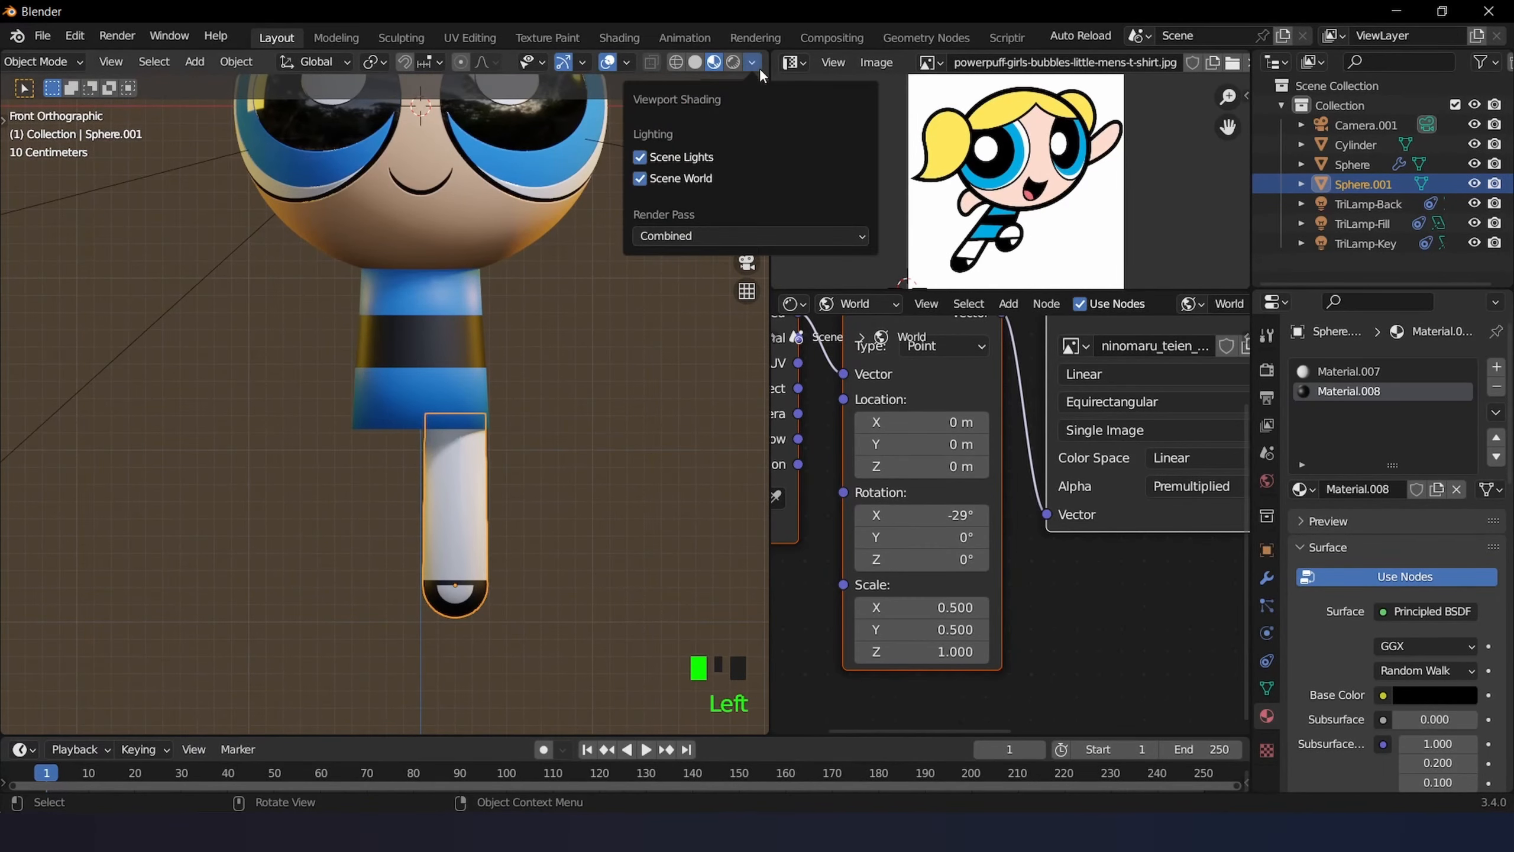
{"action": "left_click", "coordinate": [734, 63]}
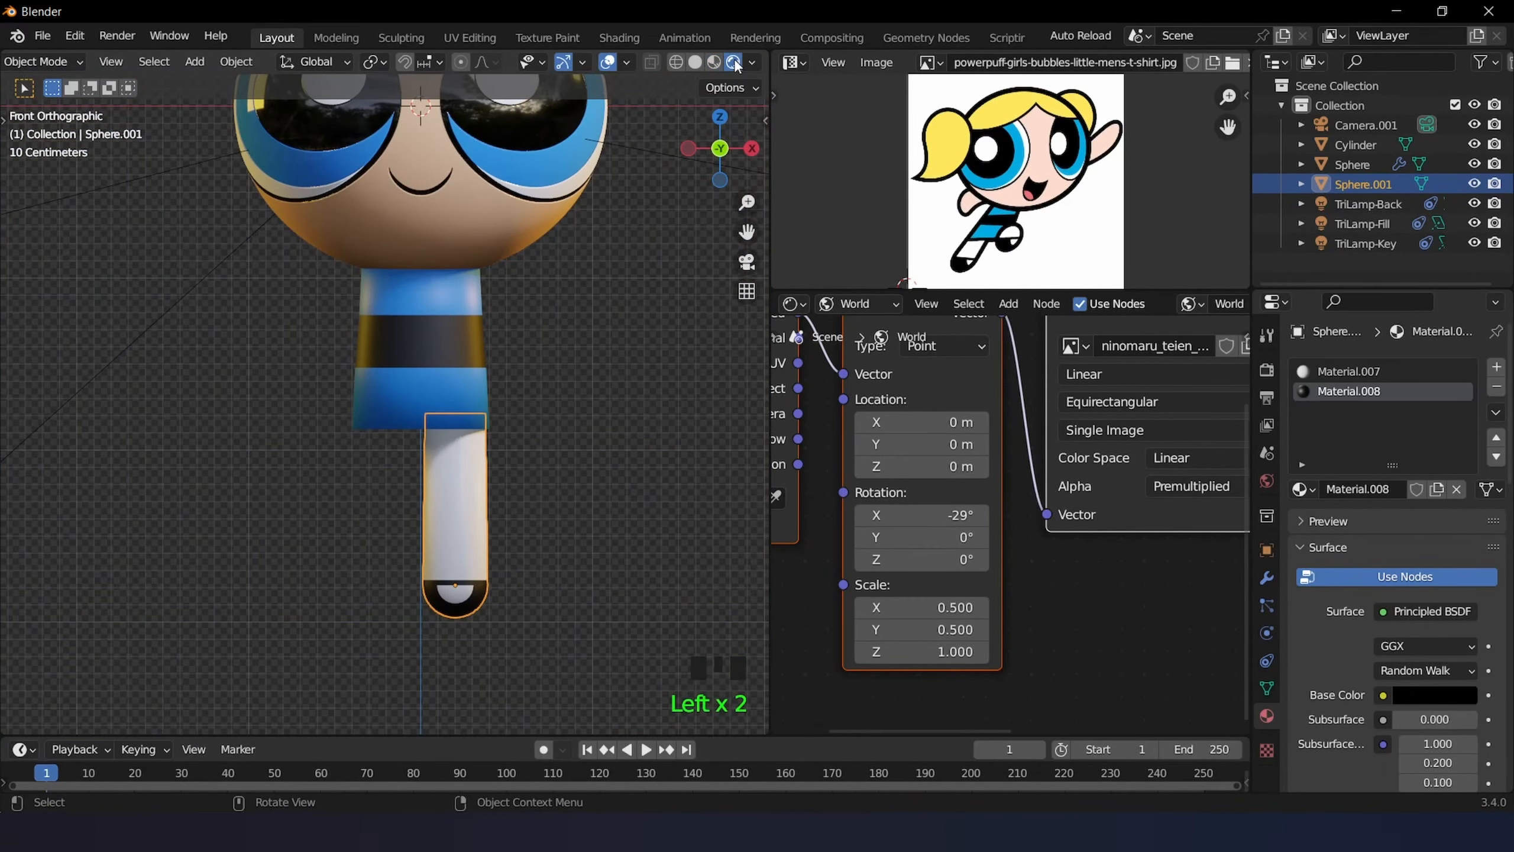
{"action": "scroll", "coordinate": [598, 261], "scroll_direction": "down", "scroll_amount": 1}
{"action": "mouse_move", "coordinate": [598, 260]}
{"action": "middle_mouse_down", "text": "shift"}
{"action": "mouse_move", "coordinate": [533, 346]}
{"action": "mouse_move", "coordinate": [547, 401]}
{"action": "middle_mouse_up", "text": "shift"}
{"action": "scroll", "coordinate": [547, 401], "scroll_direction": "up", "scroll_amount": 2}
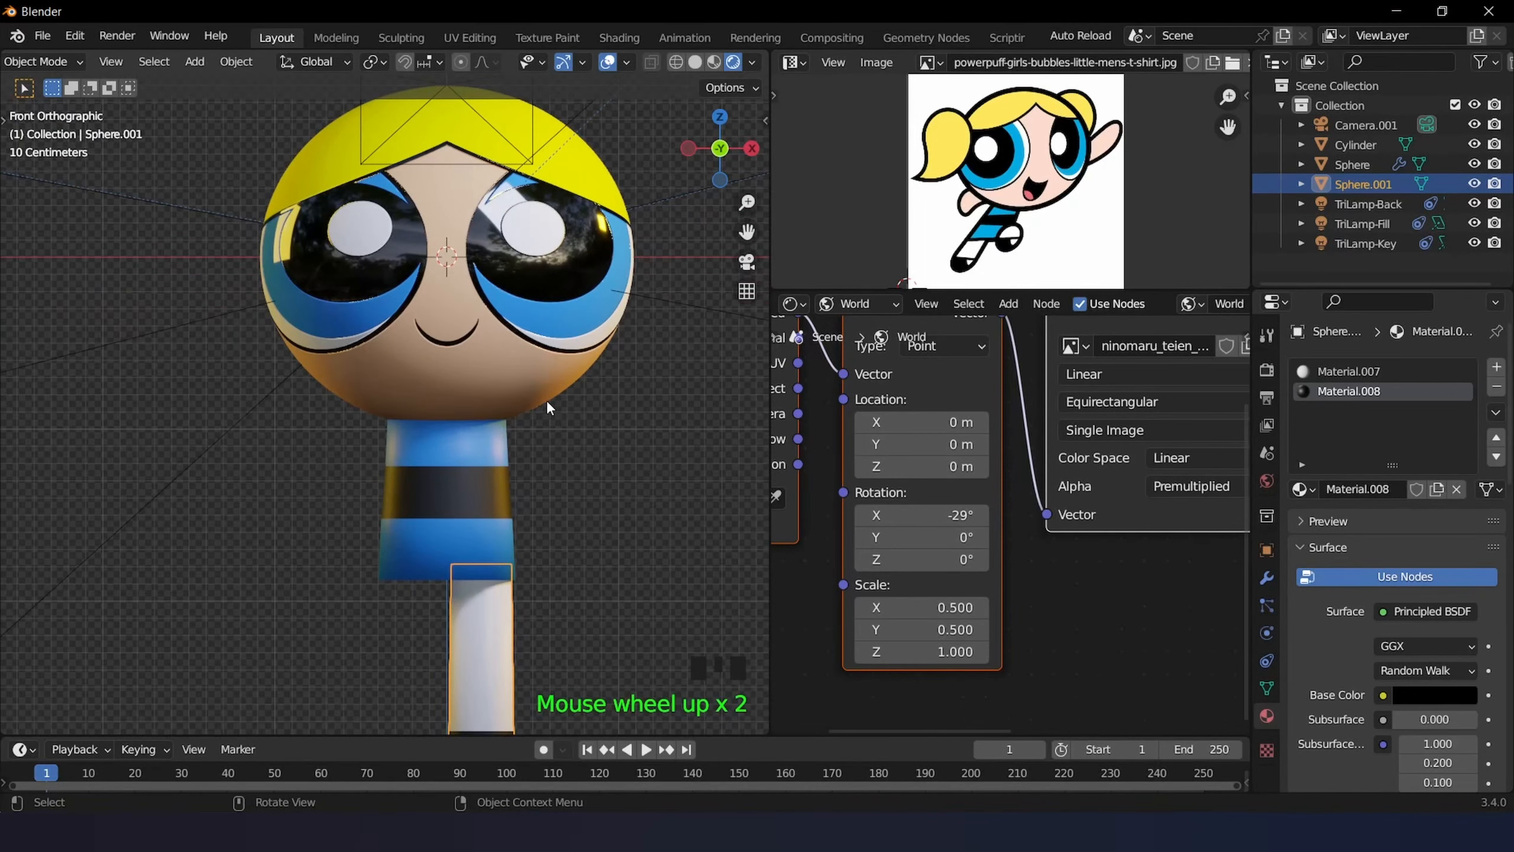
{"action": "scroll", "coordinate": [554, 537], "scroll_direction": "down", "scroll_amount": 2}
{"action": "left_click", "coordinate": [540, 471]}
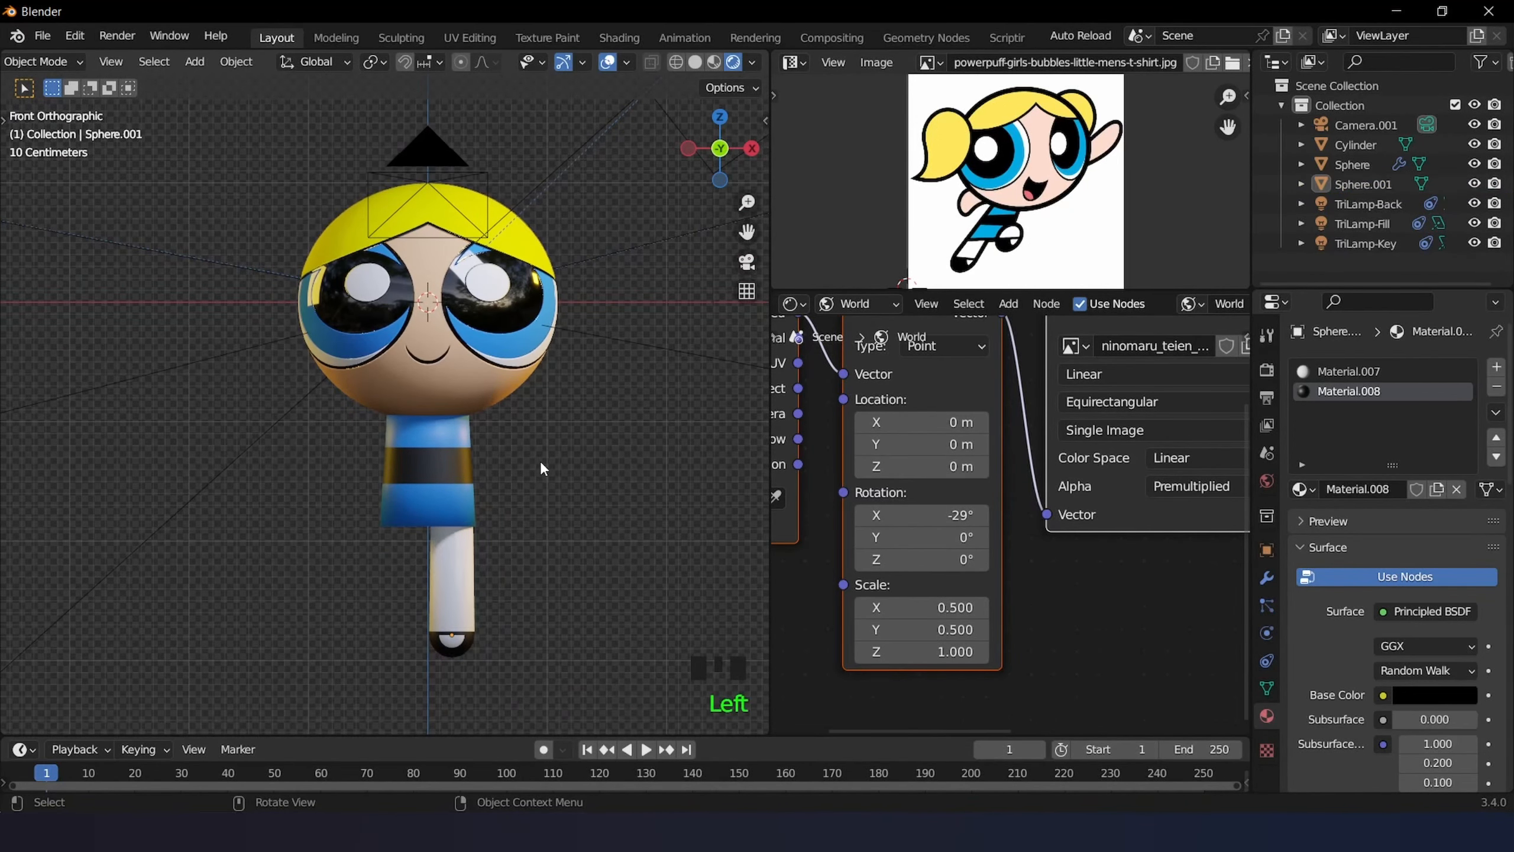
{"action": "left_click", "coordinate": [620, 63]}
{"action": "scroll", "coordinate": [532, 455], "scroll_direction": "up", "scroll_amount": 3}
{"action": "scroll", "coordinate": [544, 513], "scroll_direction": "down", "scroll_amount": 2}
{"action": "middle_click_drag", "start_coordinate": [544, 513], "coordinate": [511, 394], "text": "shift"}
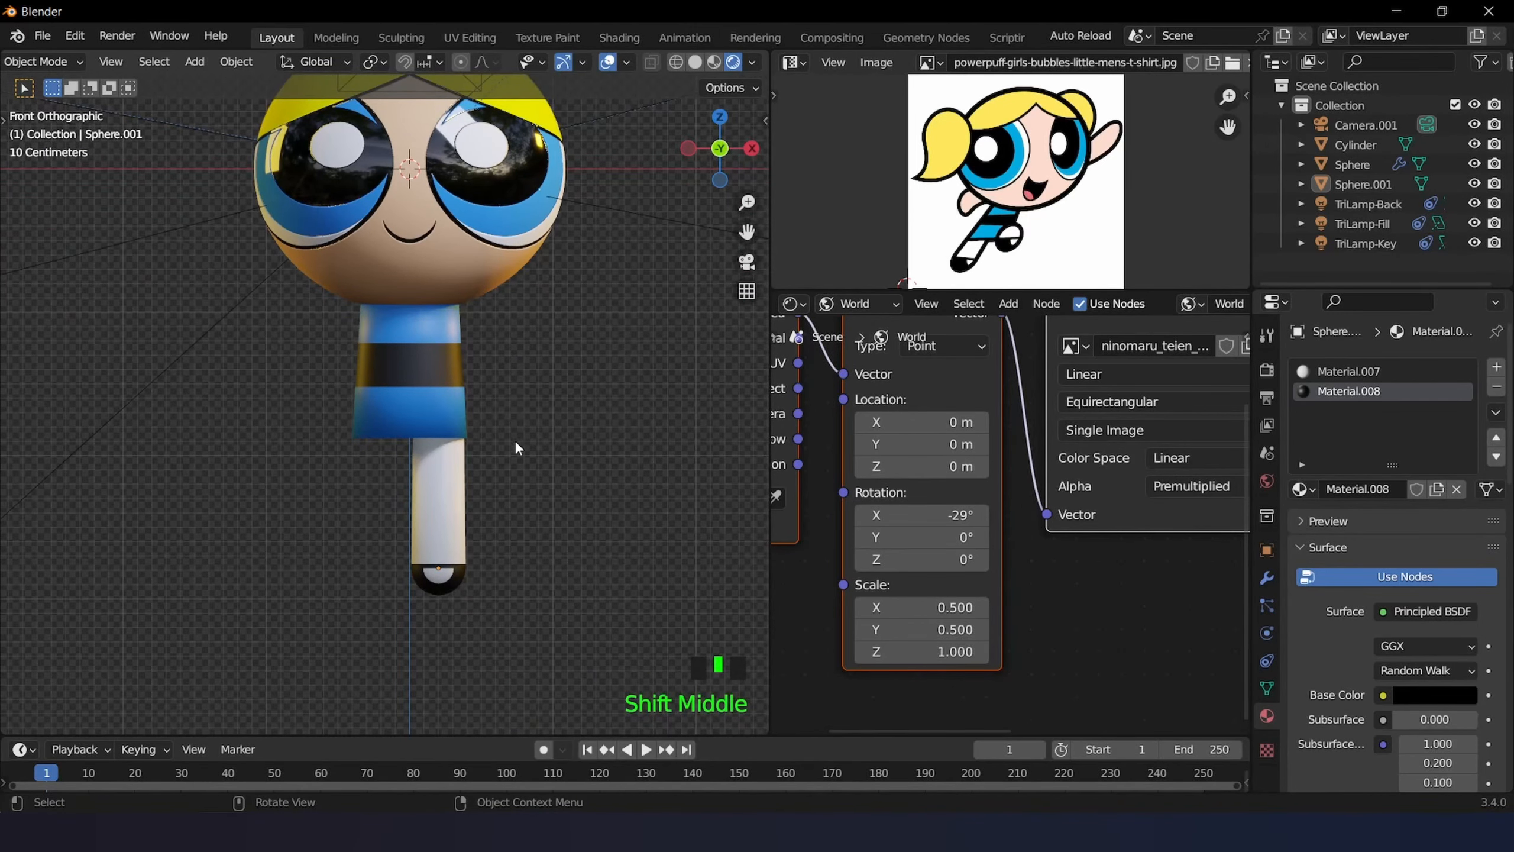
{"action": "scroll", "coordinate": [516, 466], "scroll_direction": "up", "scroll_amount": 1}
- Shorten the leg in wireframe Edit Mode by moving its top ring of vertices down to just below the body
{"action": "left_click", "coordinate": [469, 485]}
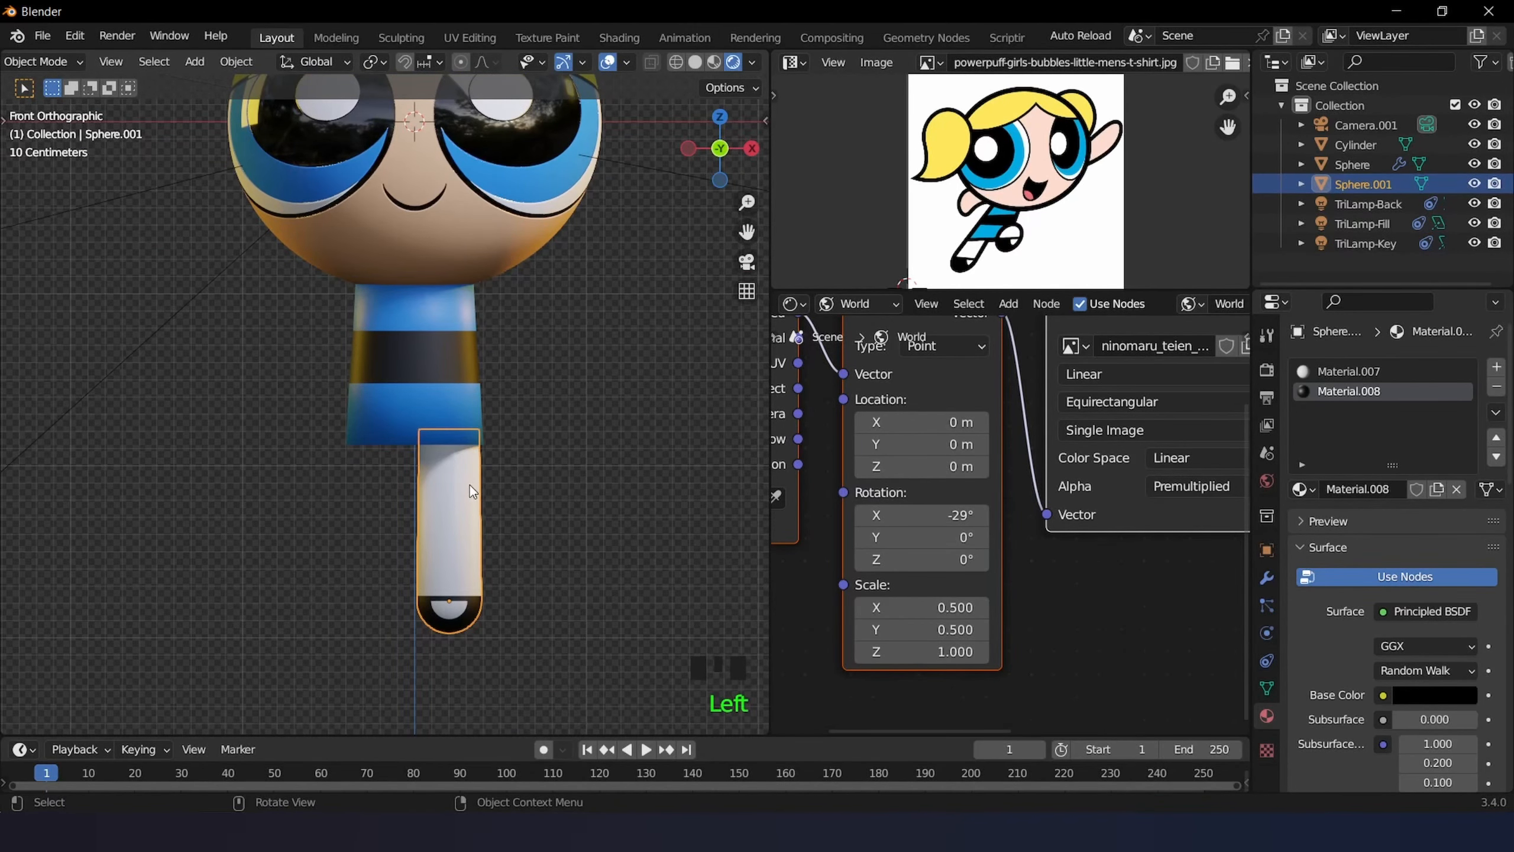
{"action": "key", "text": "Tab"}
{"action": "key", "text": "z"}
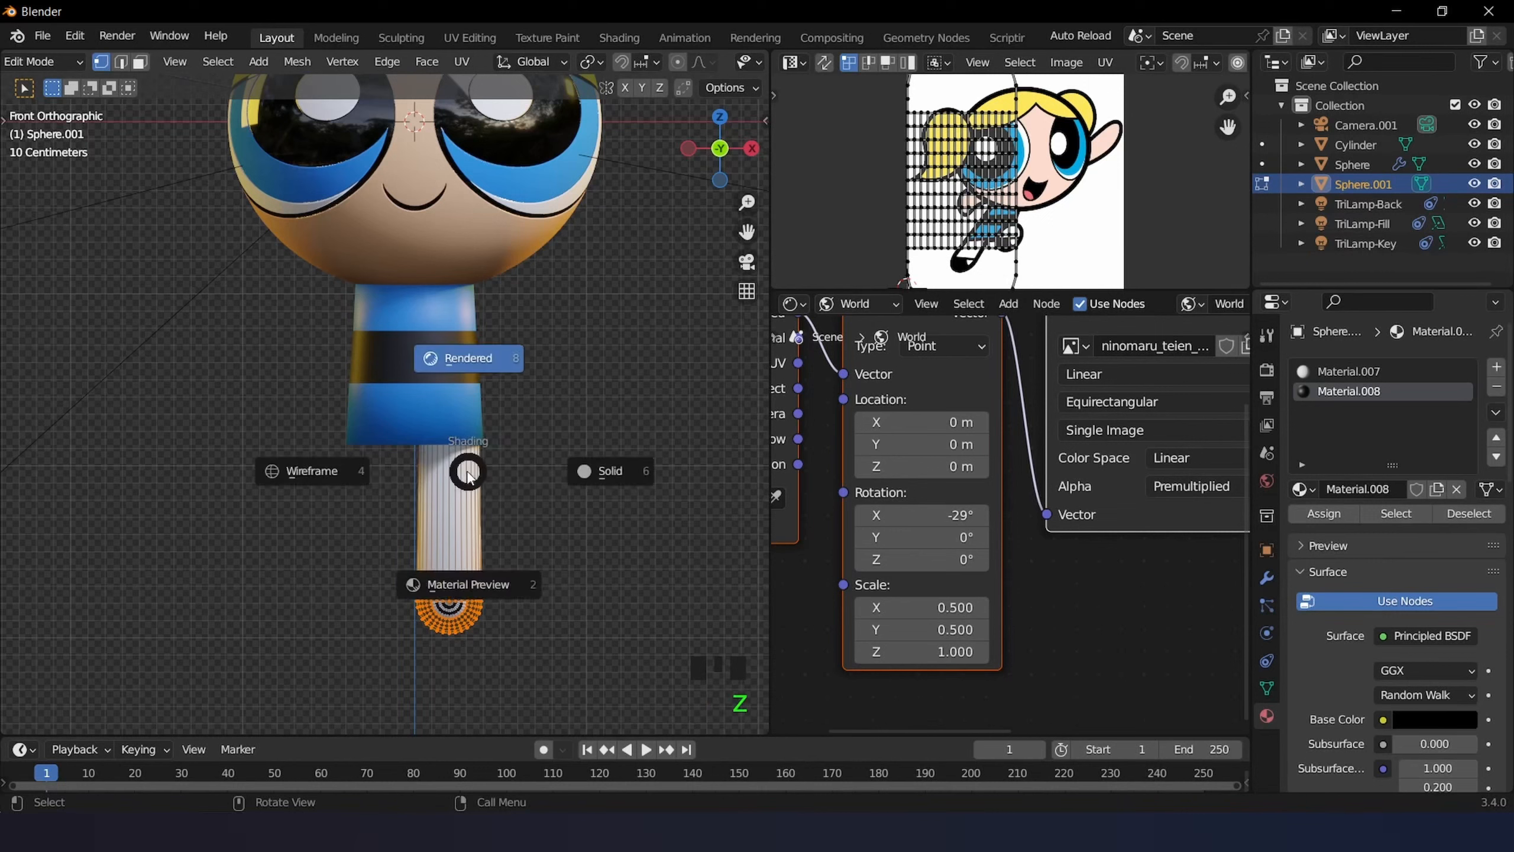
{"action": "left_click", "coordinate": [361, 468]}
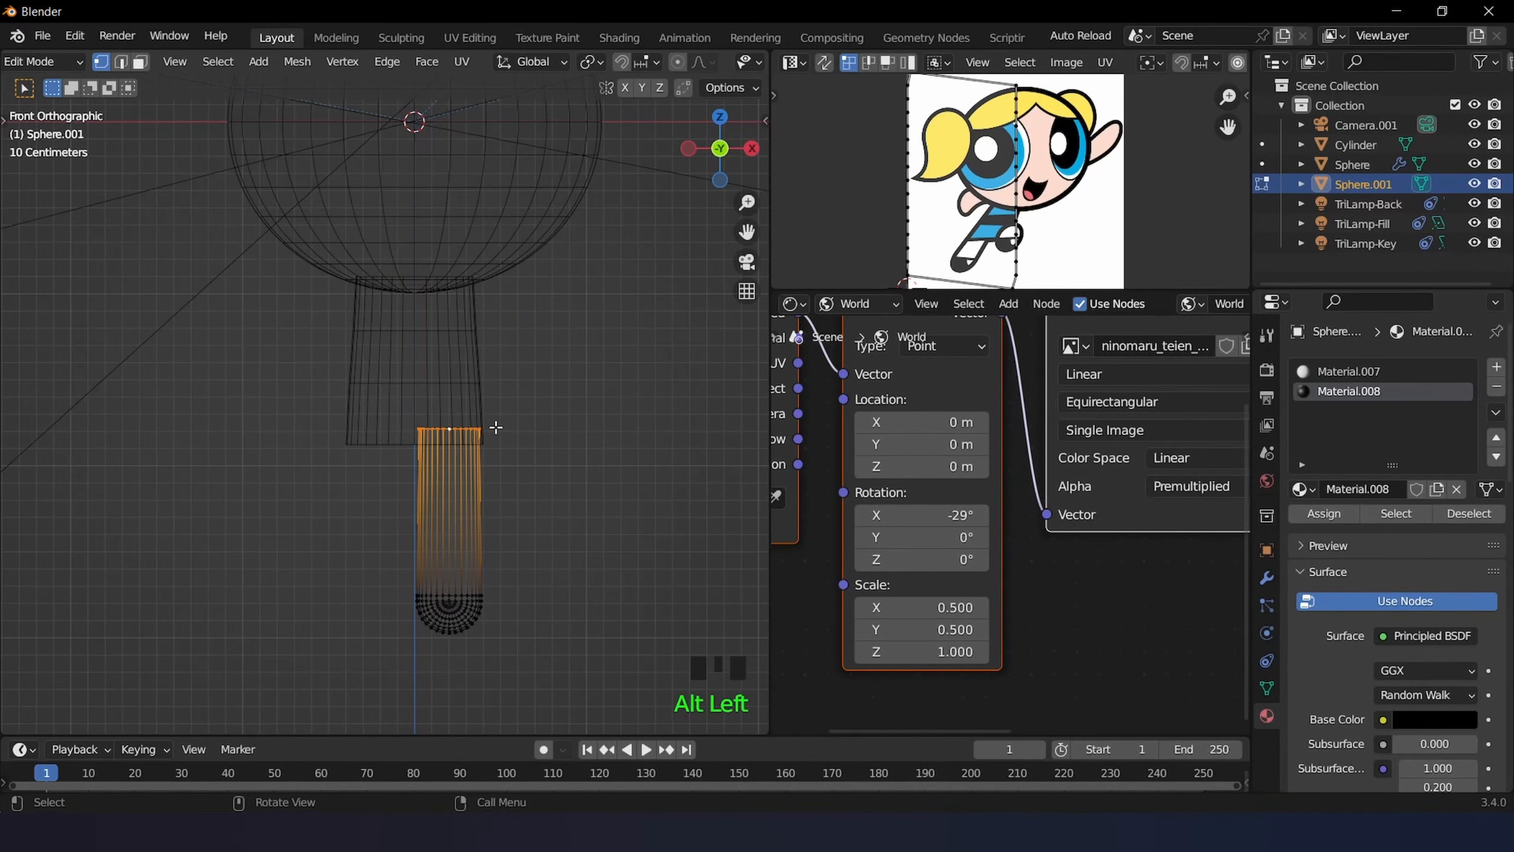
{"action": "key", "text": "g"}
{"action": "left_click", "coordinate": [486, 455]}
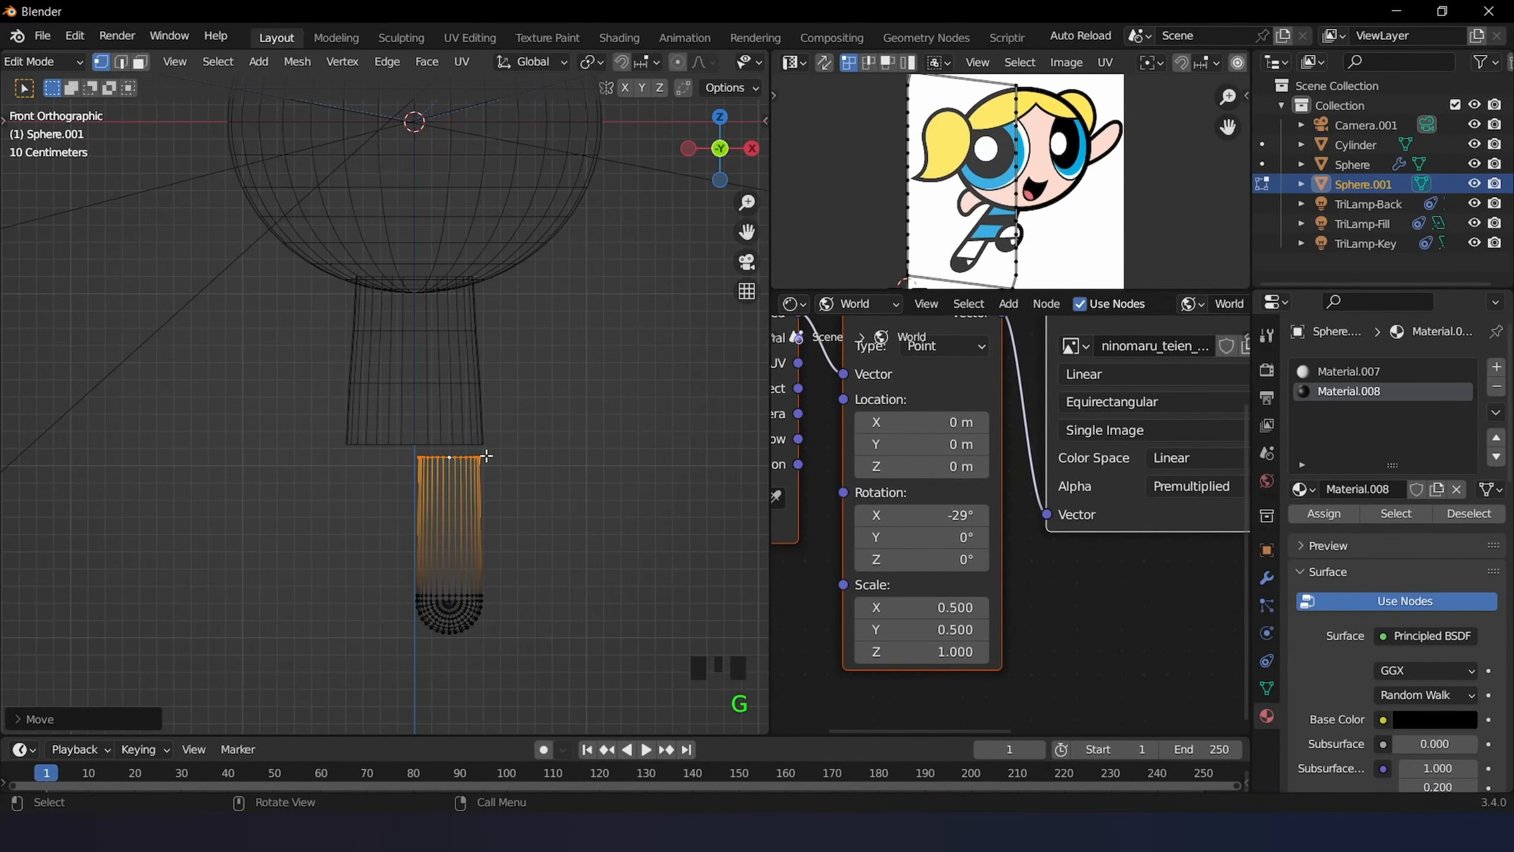
- Raise the whole leg along Z until its top slightly overlaps the body's lower edge, then restore rendered shading
{"action": "key", "text": "Tab"}
{"action": "key", "text": "g"}
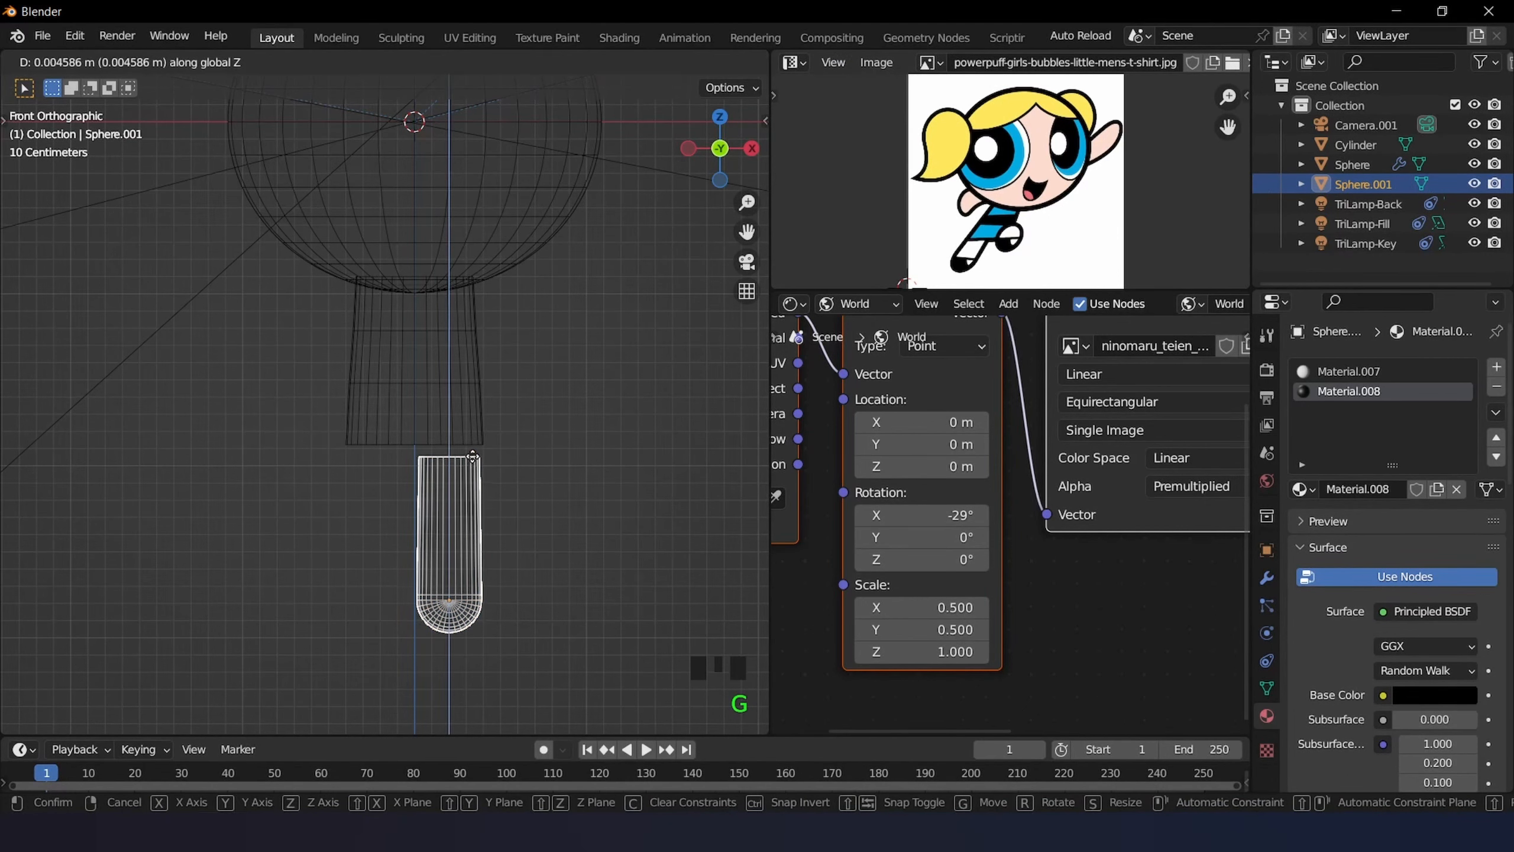
{"action": "left_click", "coordinate": [465, 451]}
{"action": "scroll", "coordinate": [464, 449], "scroll_direction": "up", "scroll_amount": 1}
{"action": "key", "text": "z"}
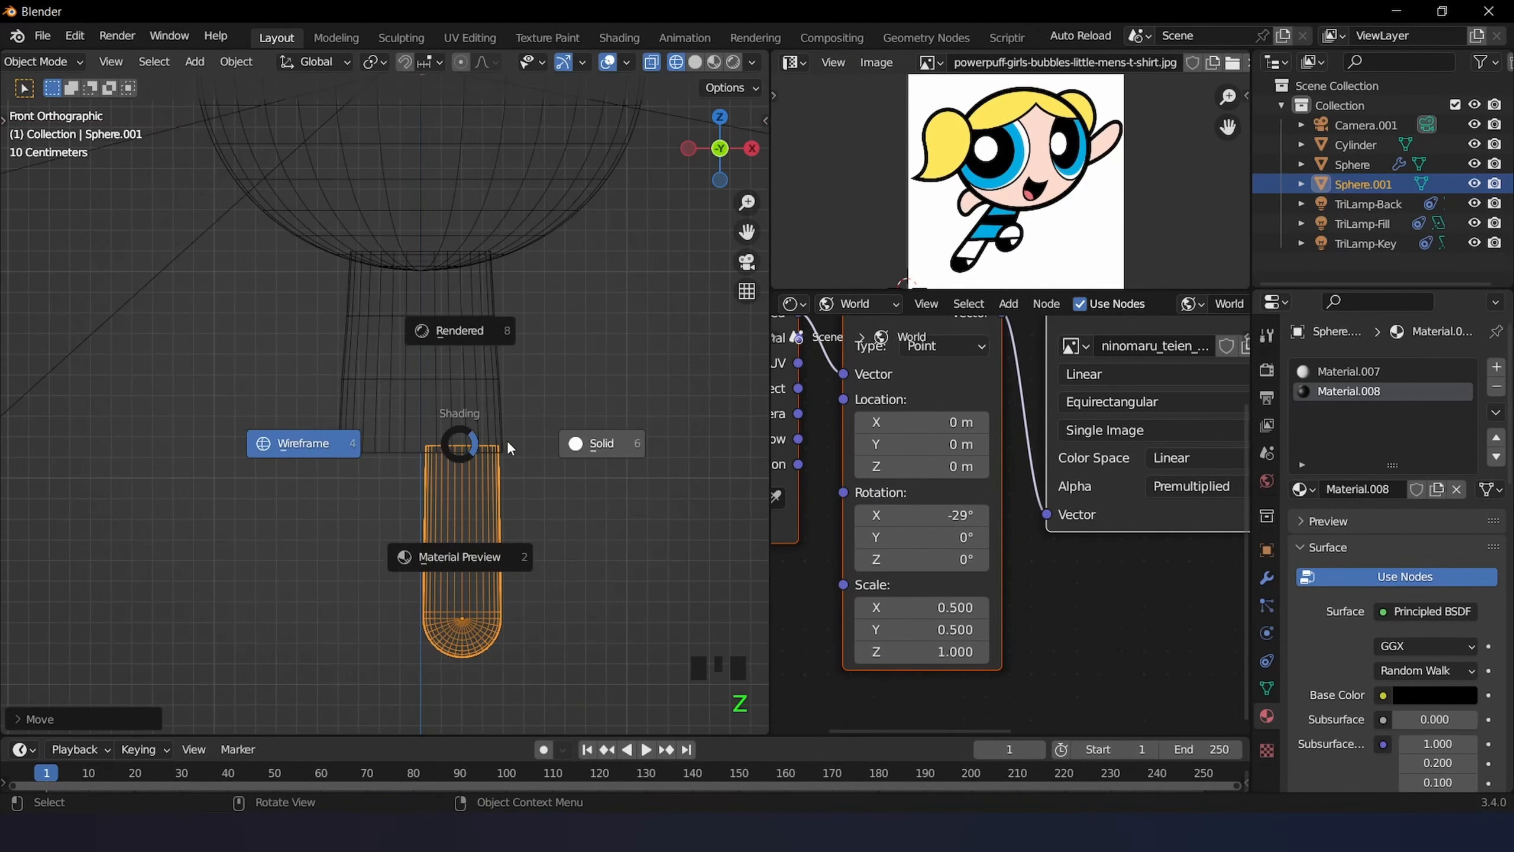
{"action": "left_click", "coordinate": [576, 444]}
{"action": "key", "text": "z"}
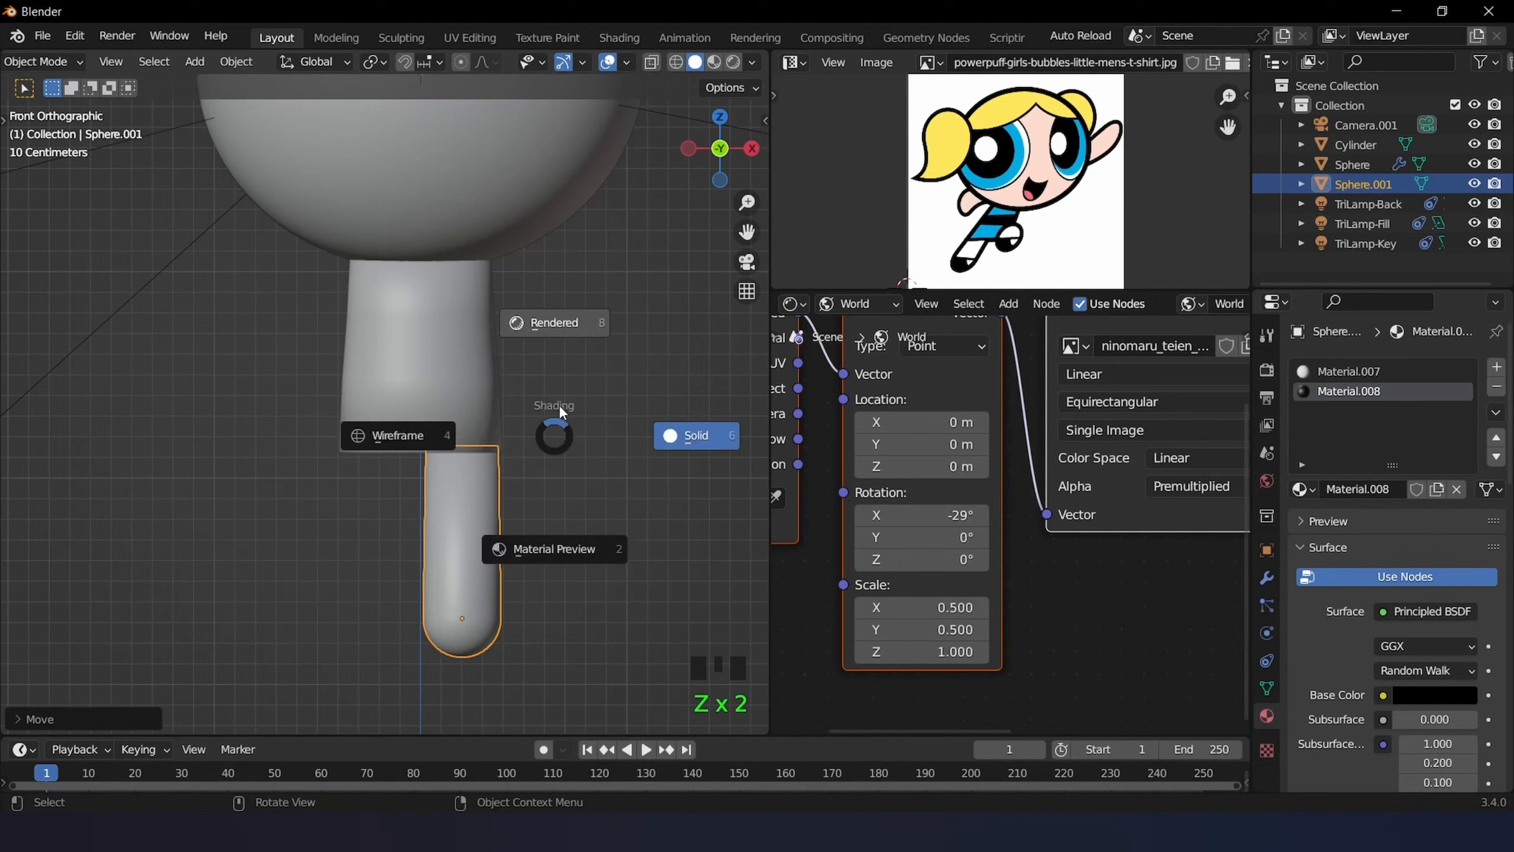
{"action": "left_click", "coordinate": [565, 327]}
{"action": "scroll", "coordinate": [563, 328], "scroll_direction": "down", "scroll_amount": 2}
{"action": "mouse_move", "coordinate": [561, 331]}
{"action": "middle_mouse_down", "text": "shift"}
{"action": "mouse_move", "coordinate": [547, 370]}
{"action": "mouse_move", "coordinate": [571, 452]}
{"action": "middle_mouse_up", "text": "shift"}
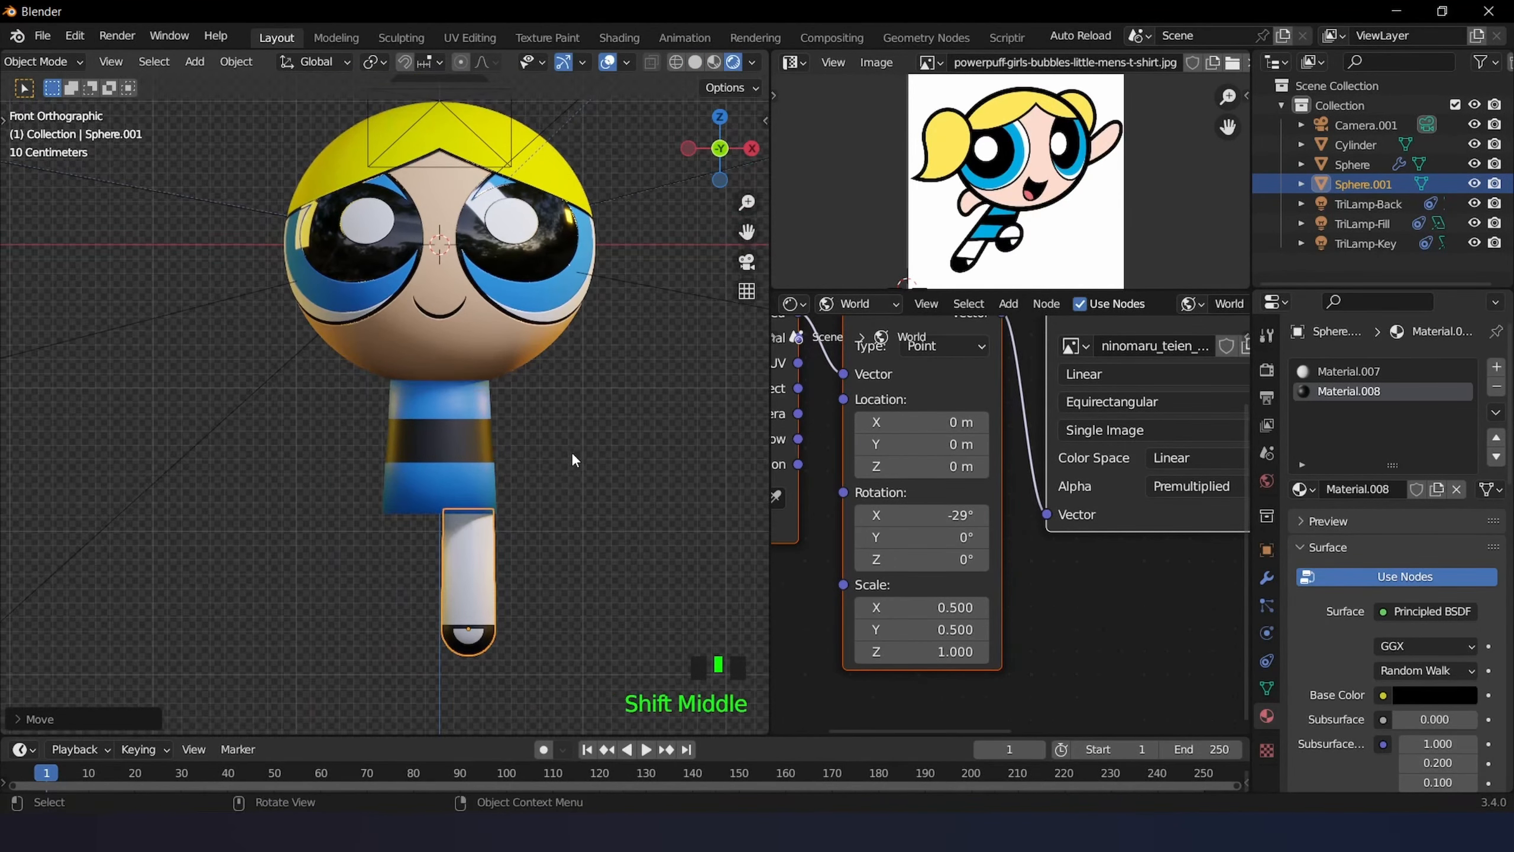
- Add a Mirror modifier on the X axis to the leg, using the head sphere as the mirror object
{"action": "left_click", "coordinate": [1267, 577]}
{"action": "left_click", "coordinate": [1379, 366]}
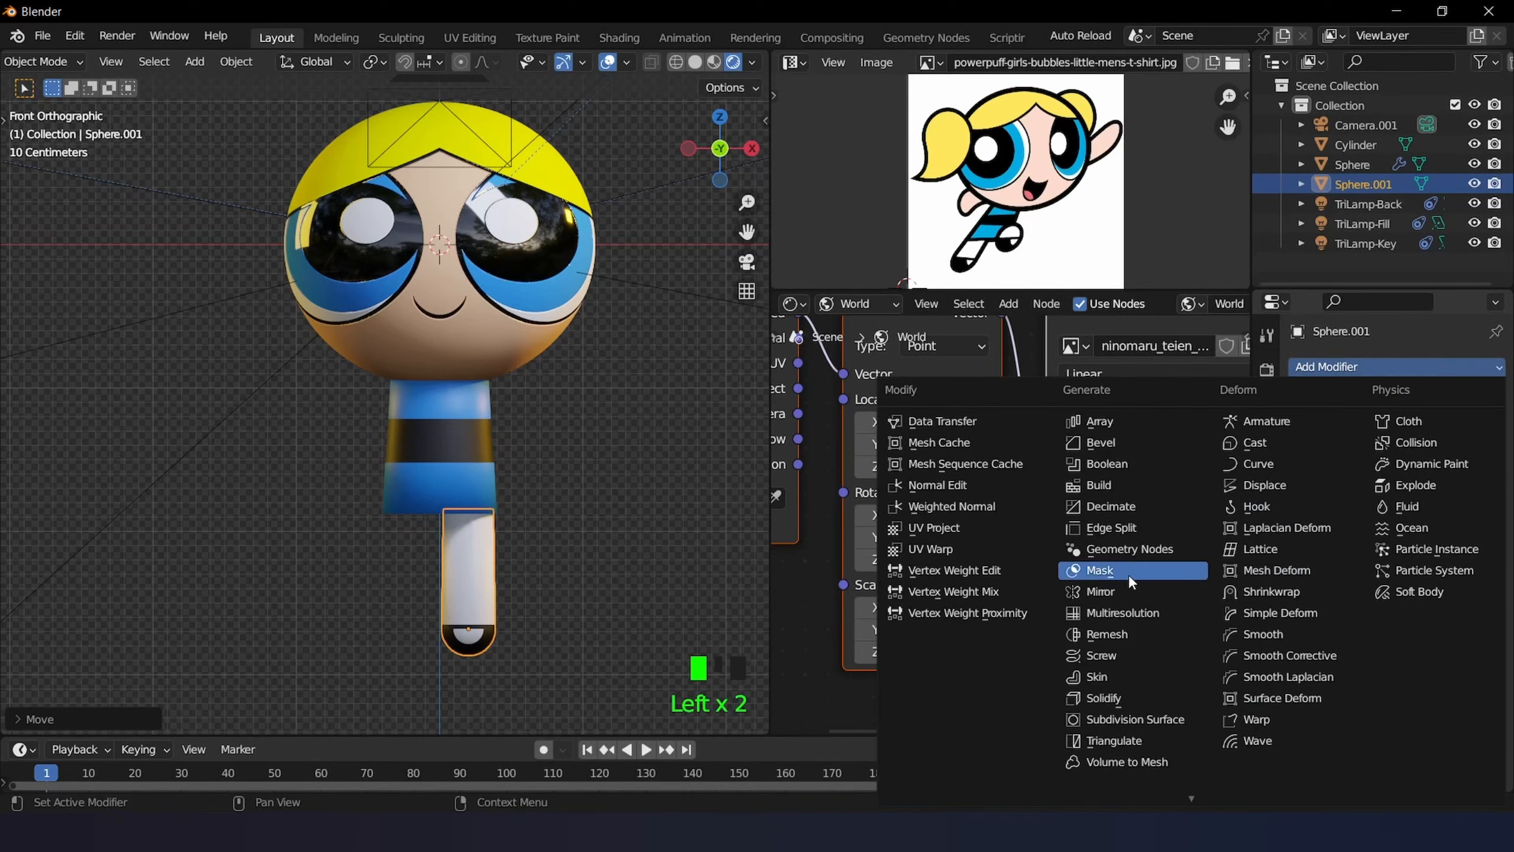
{"action": "left_click", "coordinate": [1119, 589]}
{"action": "left_click", "coordinate": [1468, 499]}
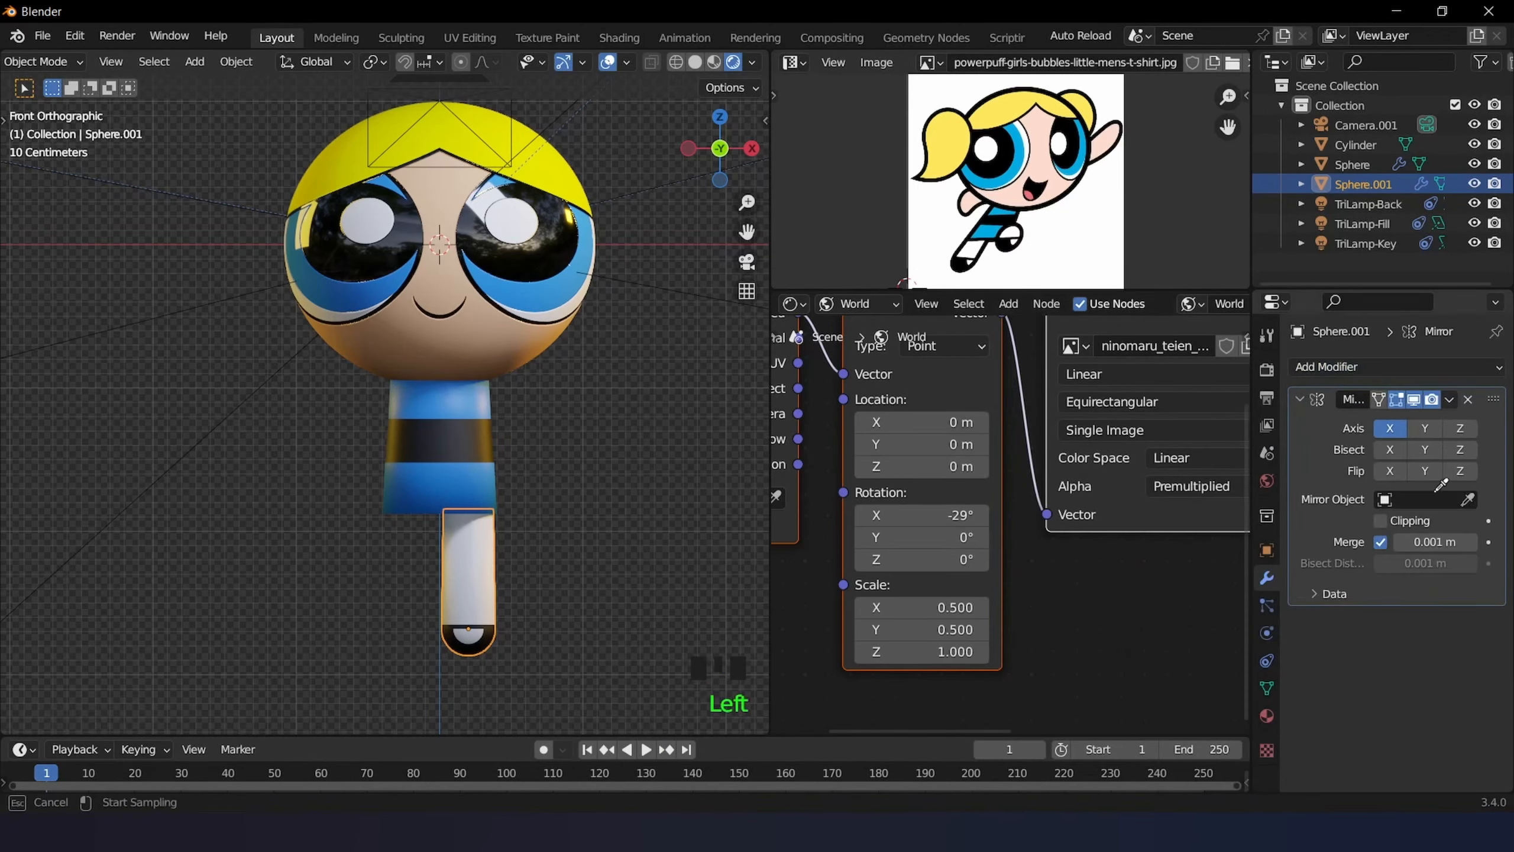
{"action": "left_click", "coordinate": [500, 325]}
{"action": "left_click", "coordinate": [563, 435]}
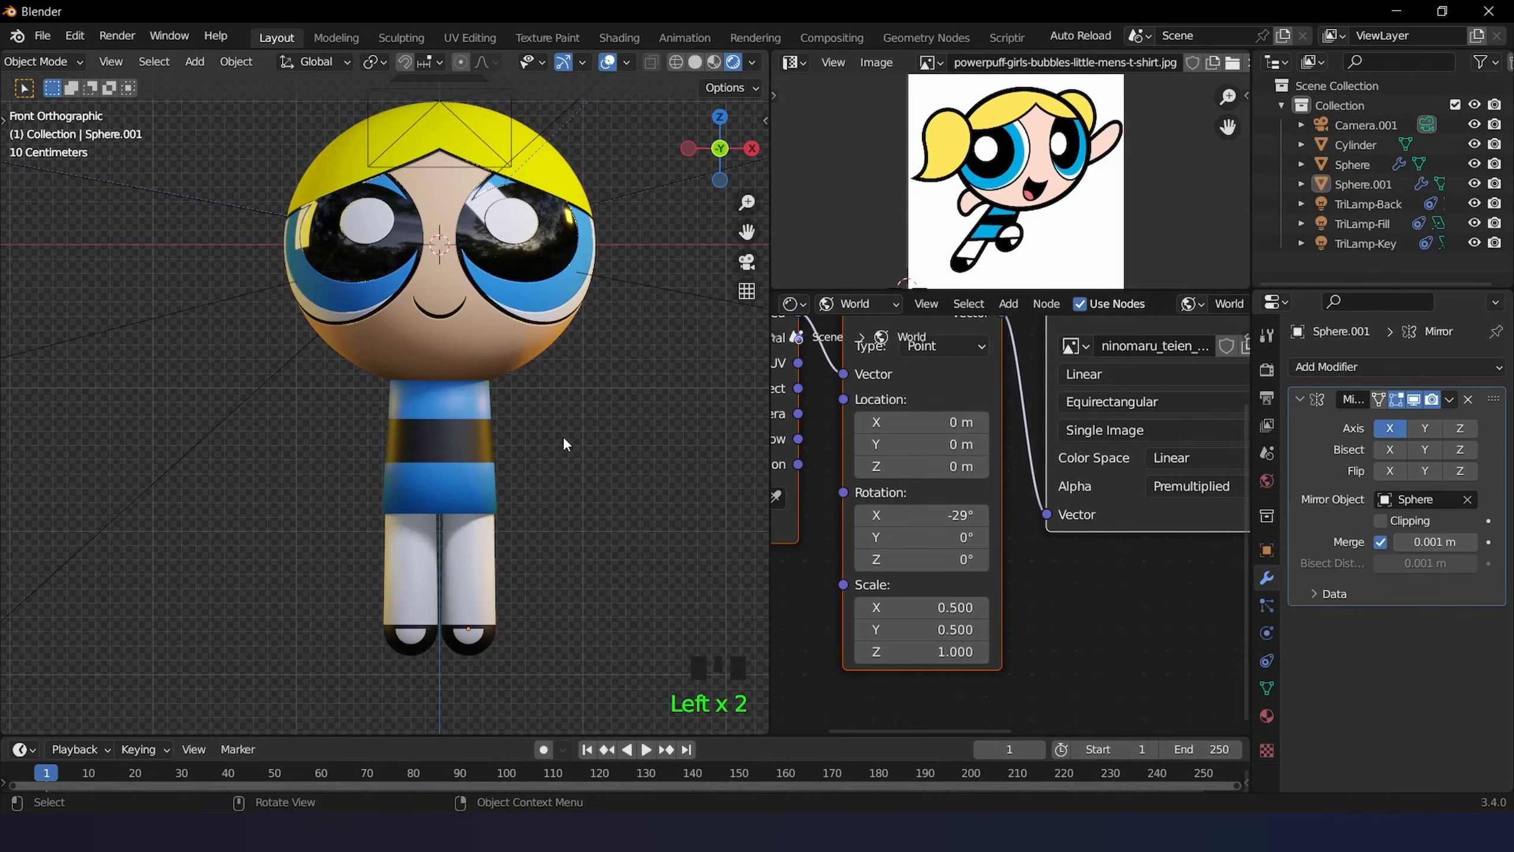
- Scale the head sphere up uniformly by a factor of about 1.08
{"action": "left_click", "coordinate": [489, 335]}
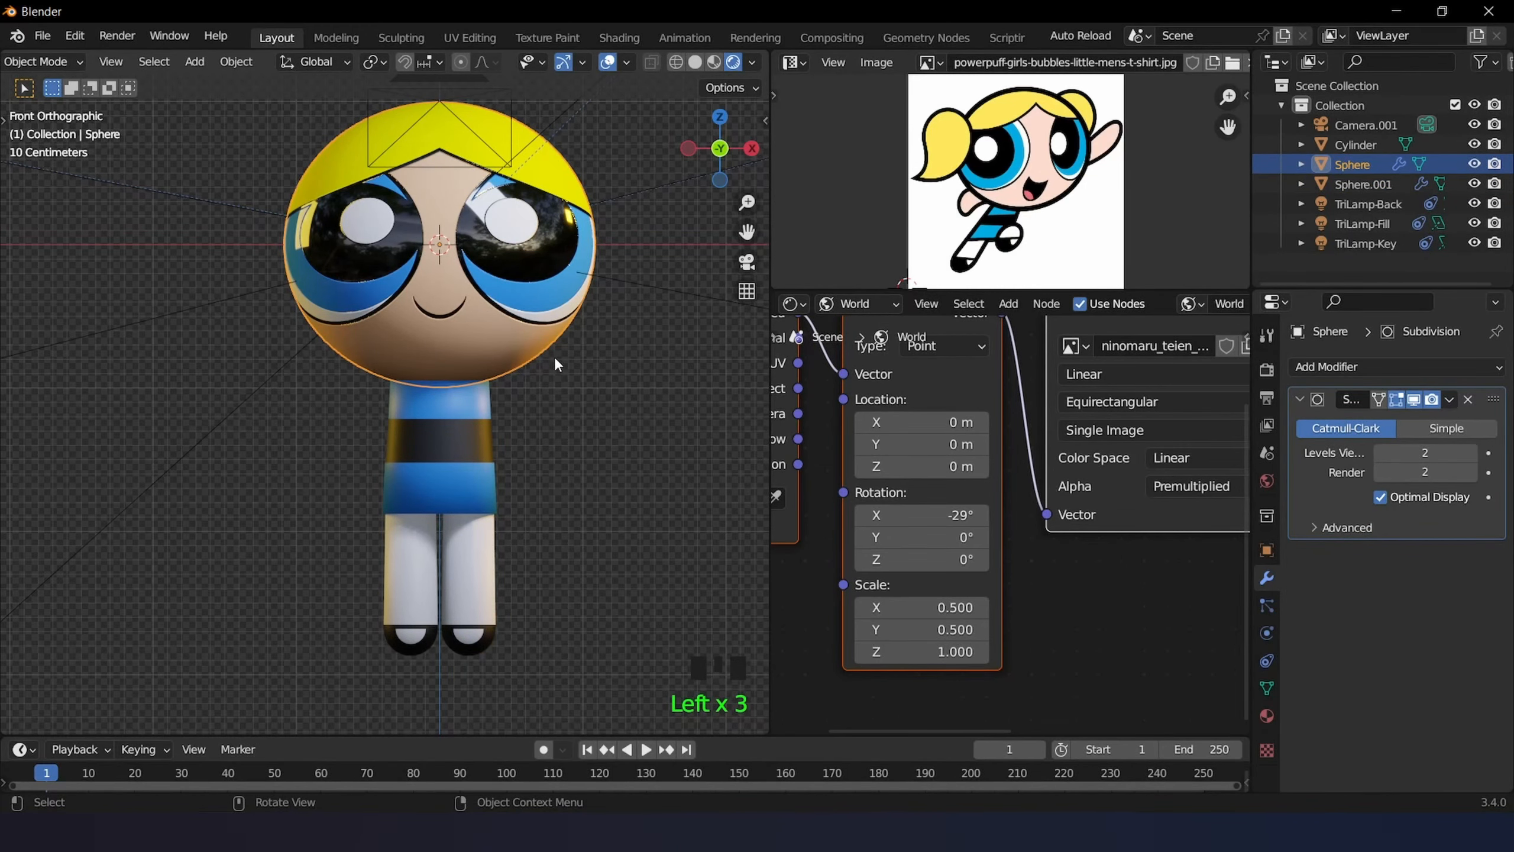
{"action": "middle_click_drag", "start_coordinate": [539, 378], "coordinate": [547, 459], "text": "shift"}
{"action": "key", "text": "s"}
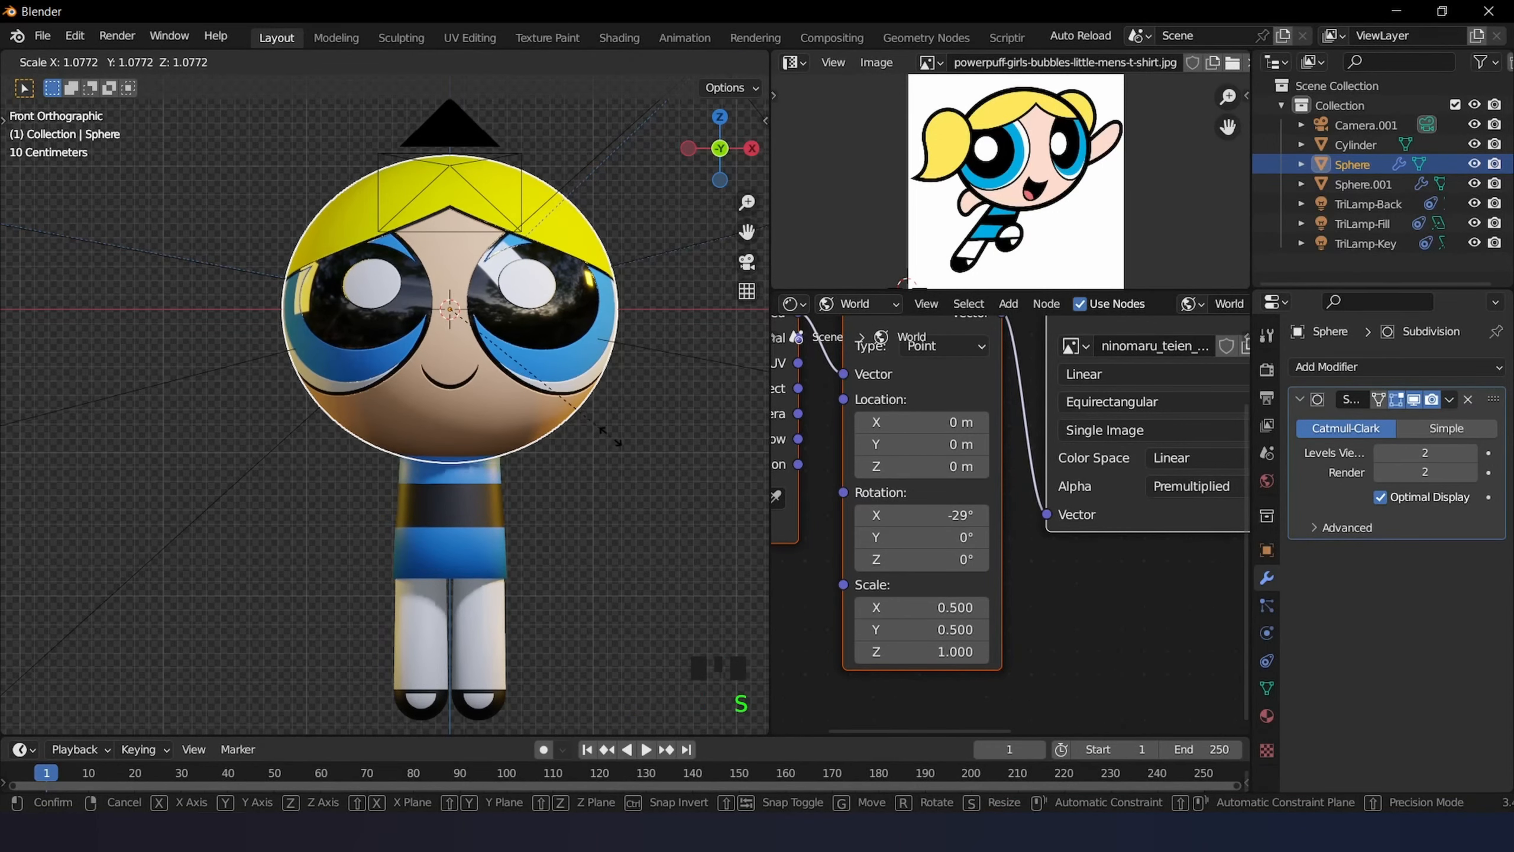
{"action": "left_click", "coordinate": [614, 443]}
- In wireframe shading, move the head up about 0.094 m along Z, then return to rendered shading
{"action": "key", "text": "z"}
{"action": "left_click", "coordinate": [448, 442]}
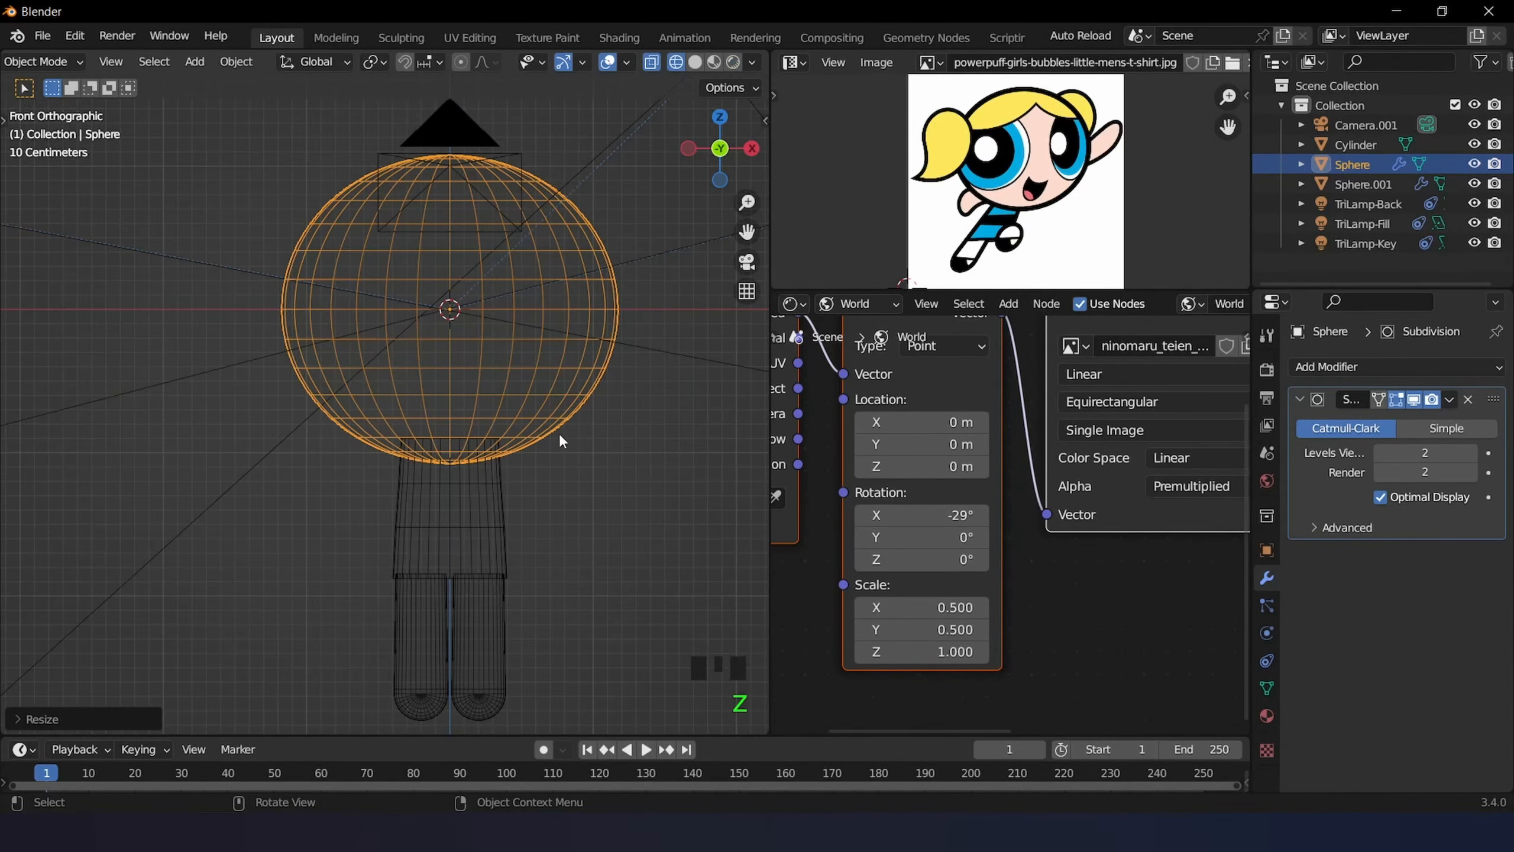
{"action": "key", "text": "g"}
{"action": "key", "text": "z"}
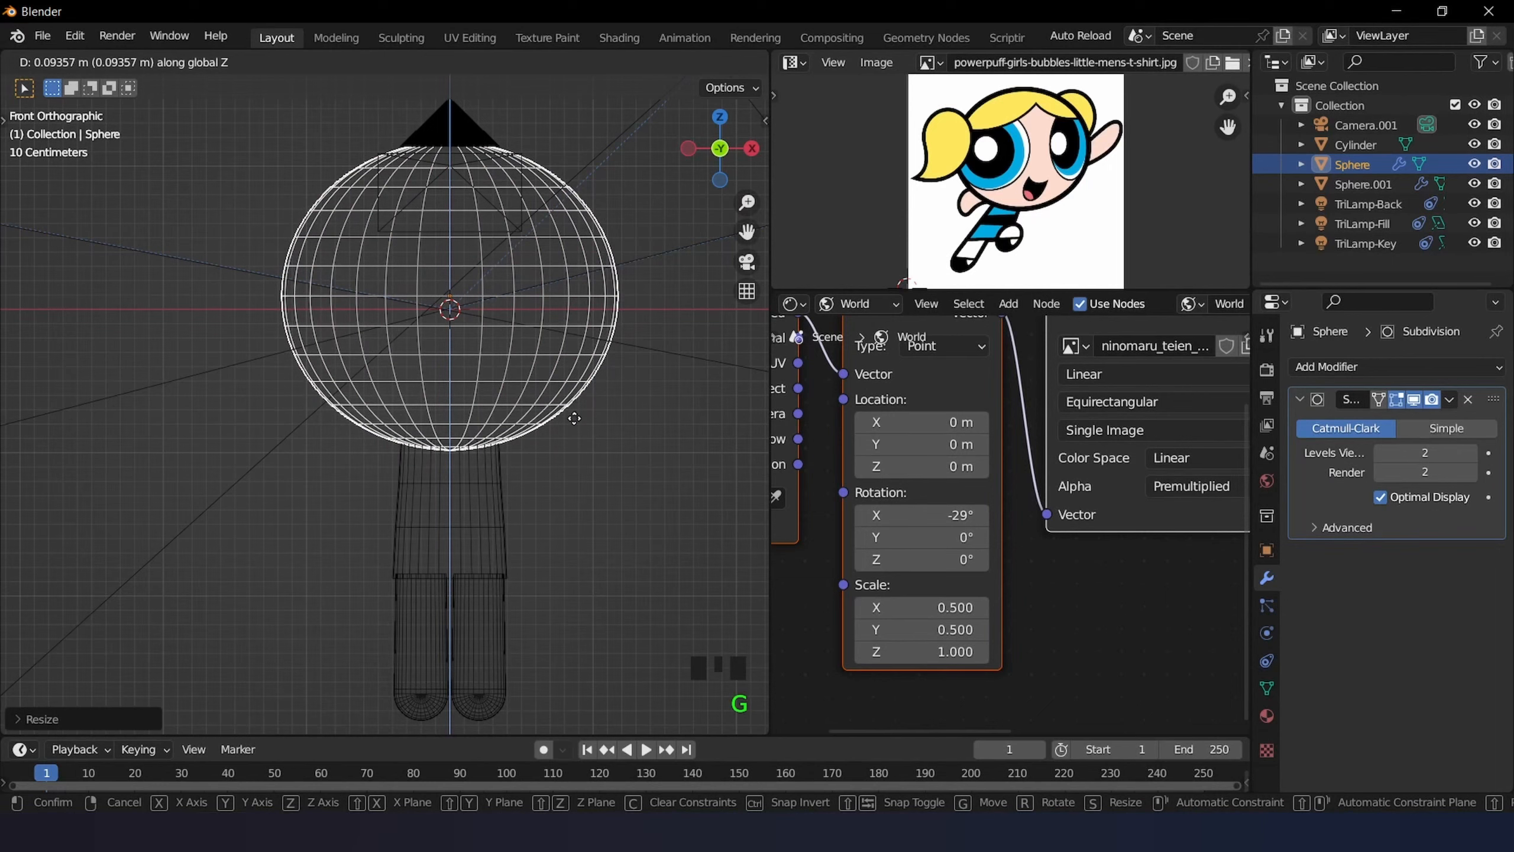
{"action": "left_click", "coordinate": [574, 418]}
{"action": "key", "text": "z"}
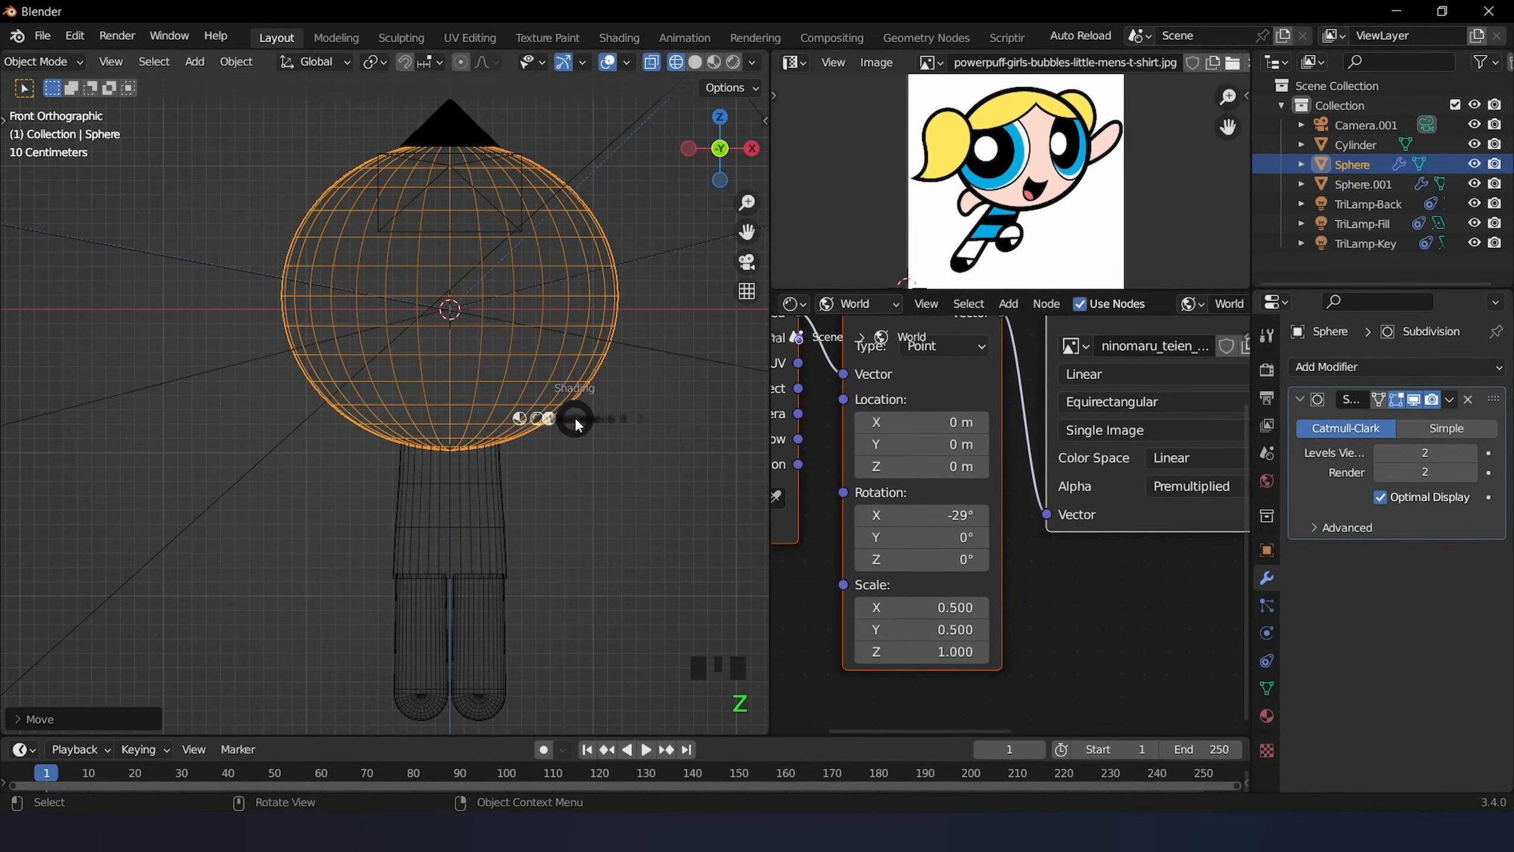
{"action": "left_click", "coordinate": [599, 323]}
{"action": "scroll", "coordinate": [601, 317], "scroll_direction": "down", "scroll_amount": 3}
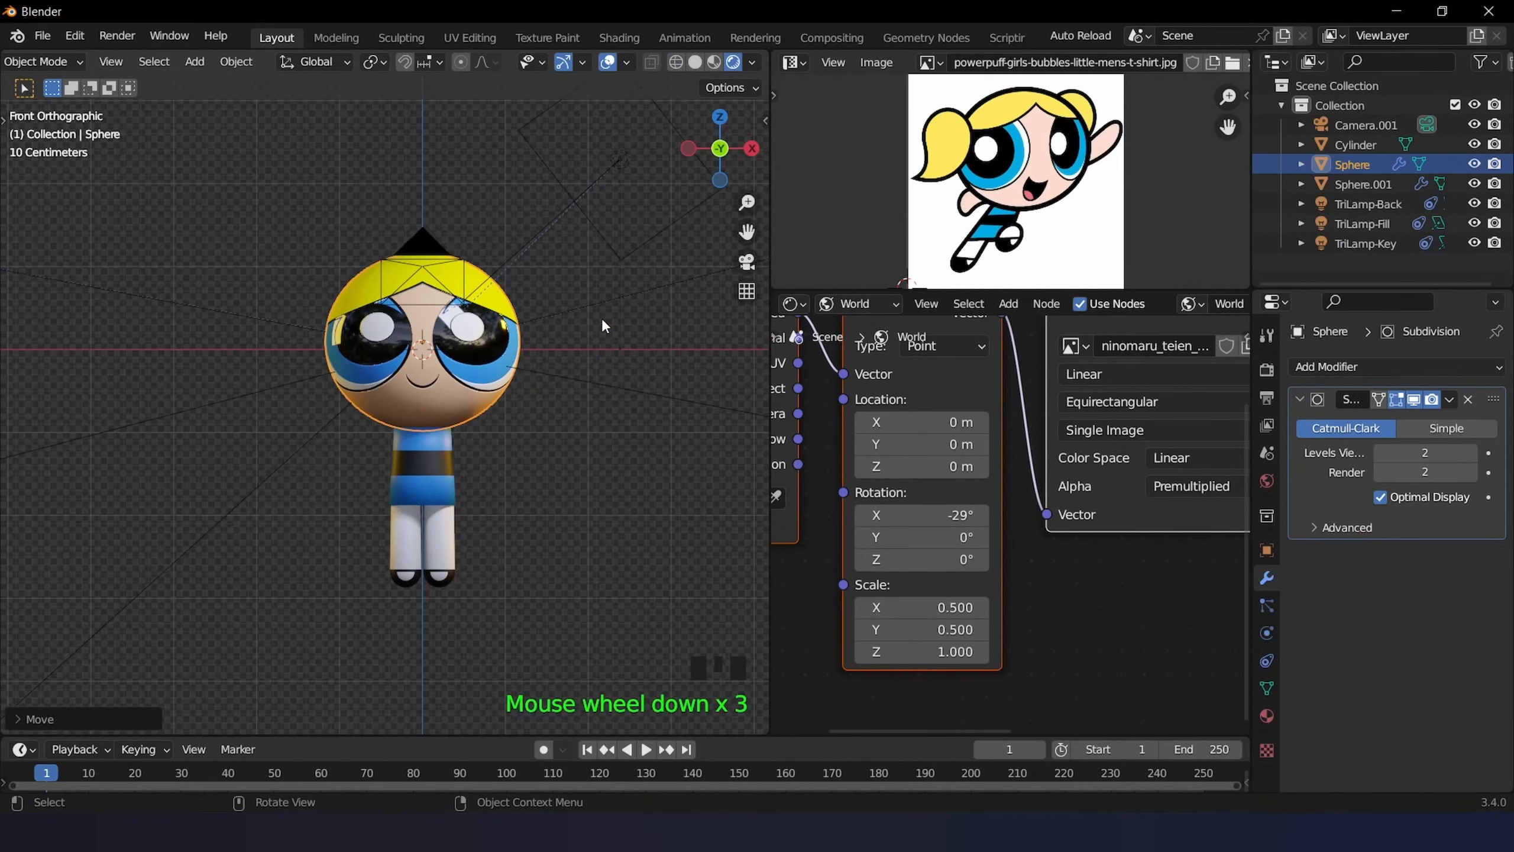
{"action": "scroll", "coordinate": [604, 323], "scroll_direction": "up", "scroll_amount": 2}
{"action": "scroll", "coordinate": [601, 317], "scroll_direction": "up", "scroll_amount": 1}
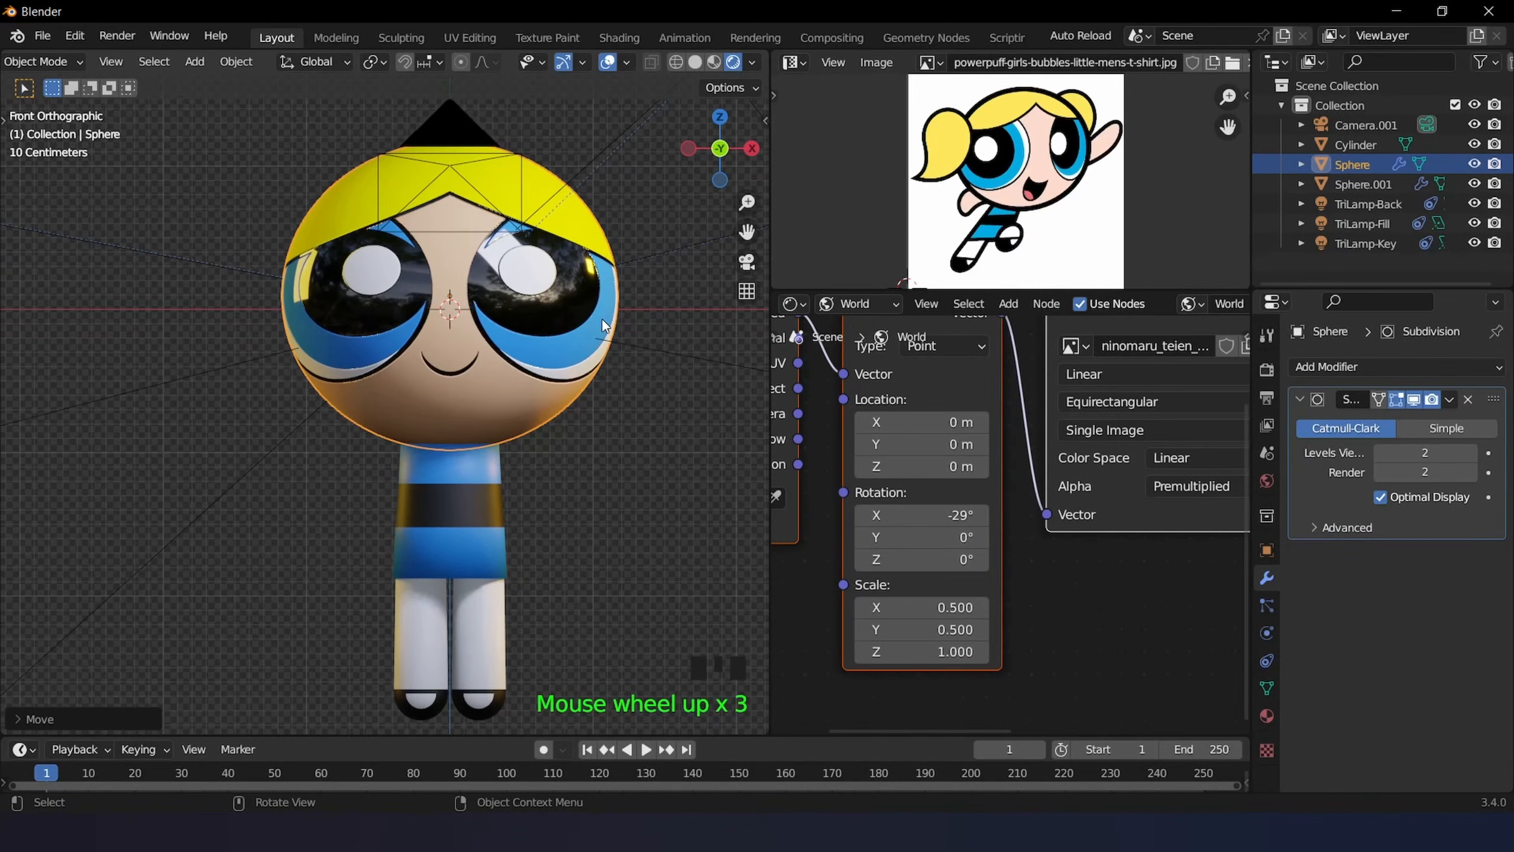
- Enlarge the head uniformly by a further factor of about 1.09 while judging proportions in the camera view
{"action": "key", "text": "KP_0"}
{"action": "scroll", "coordinate": [601, 320], "scroll_direction": "down", "scroll_amount": 4}
{"action": "scroll", "coordinate": [601, 326], "scroll_direction": "down", "scroll_amount": 1}
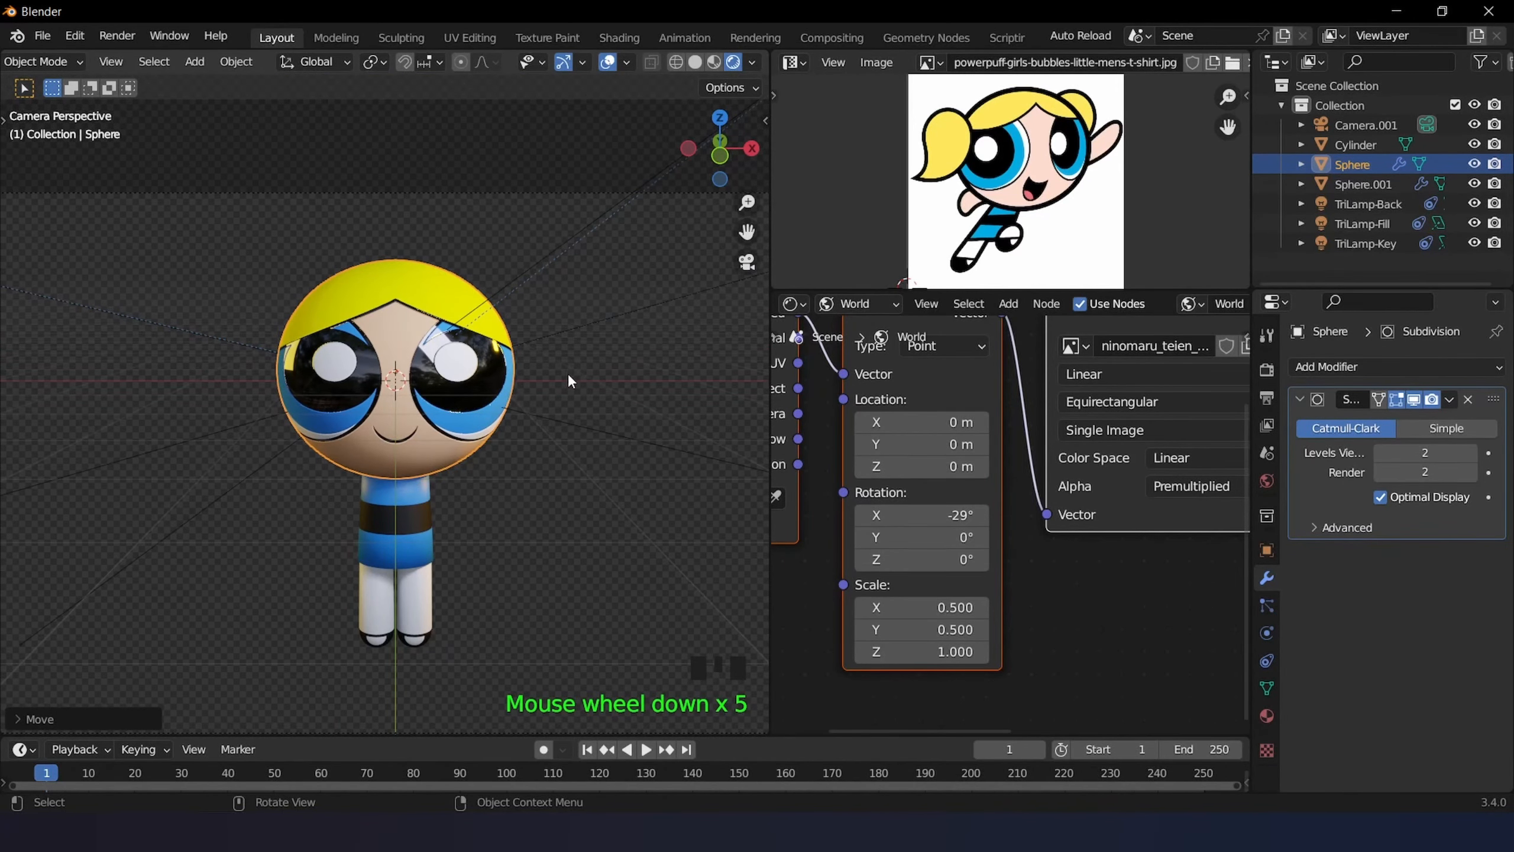
{"action": "scroll", "coordinate": [565, 393], "scroll_direction": "up", "scroll_amount": 1}
{"action": "middle_click_drag", "start_coordinate": [560, 469], "coordinate": [566, 432], "text": "shift"}
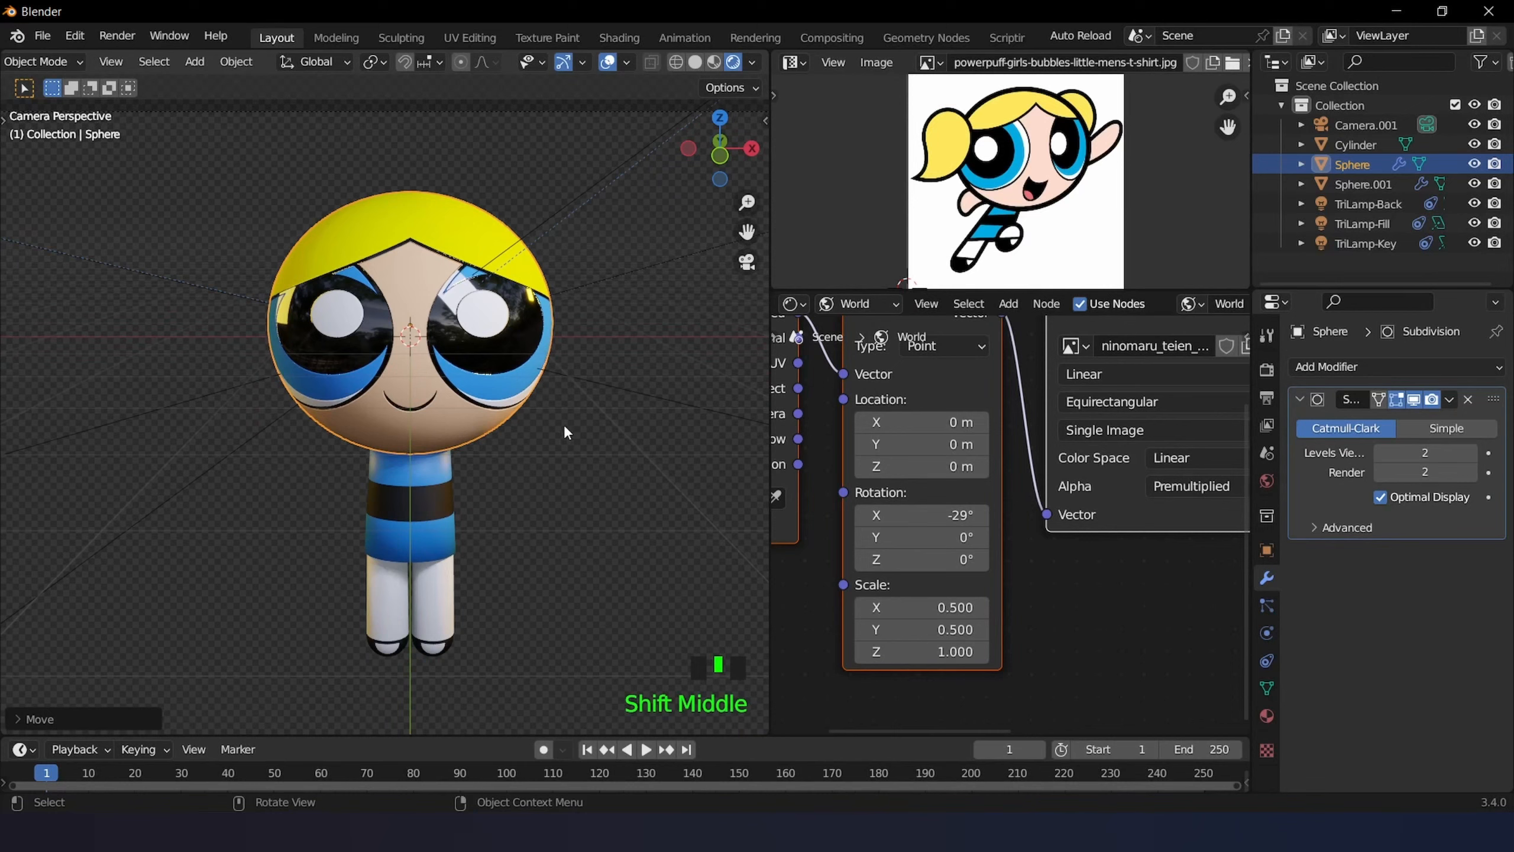
{"action": "key", "text": "s"}
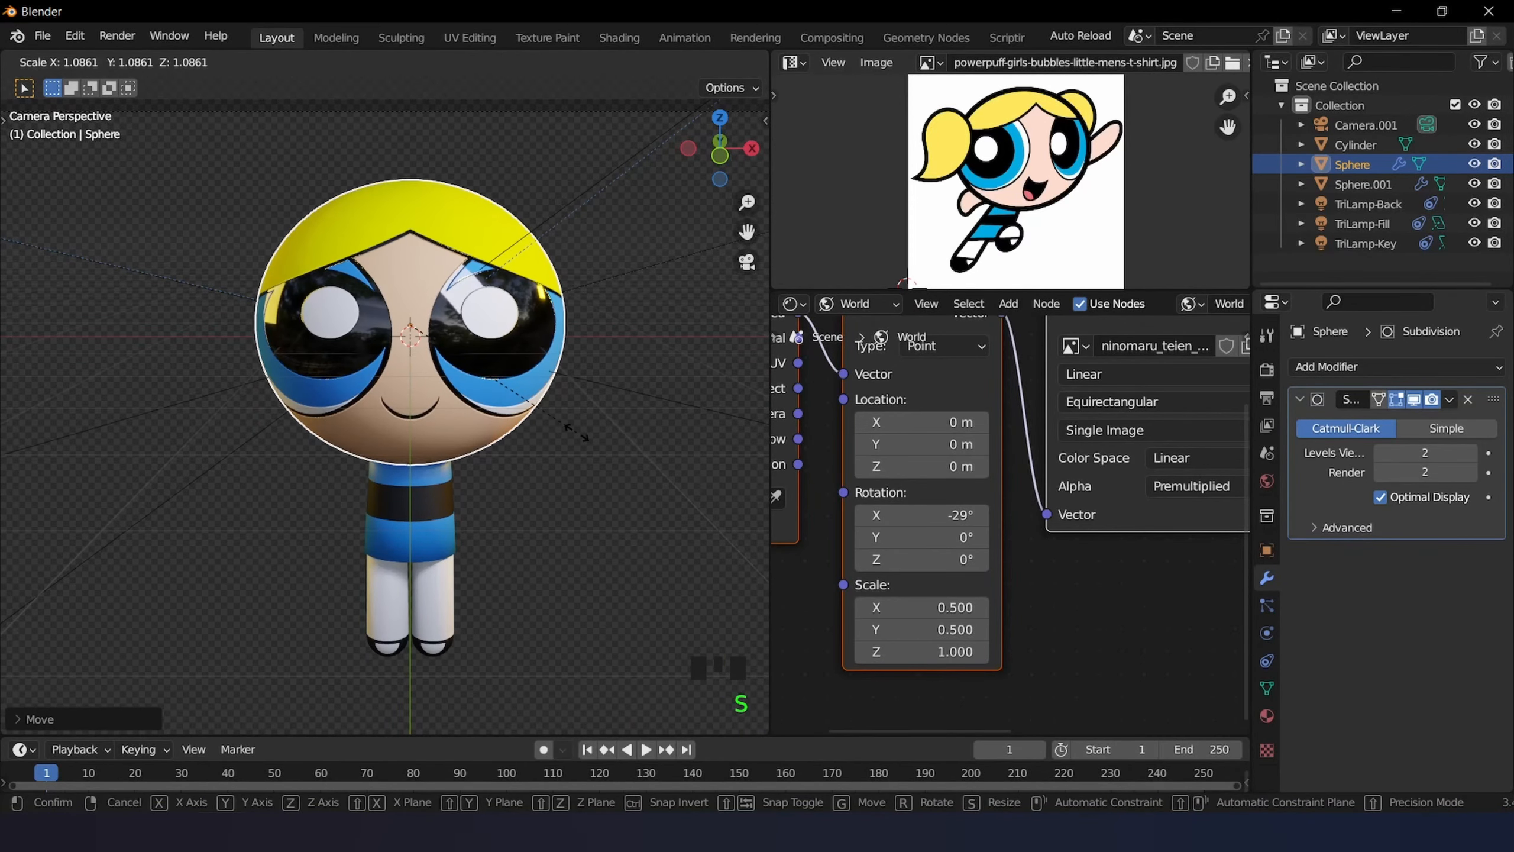
{"action": "left_click", "coordinate": [579, 431]}
- From the front view in wireframe, raise the enlarged head about 0.12 m along Z and restore rendered shading
{"action": "key", "text": "KP_1"}
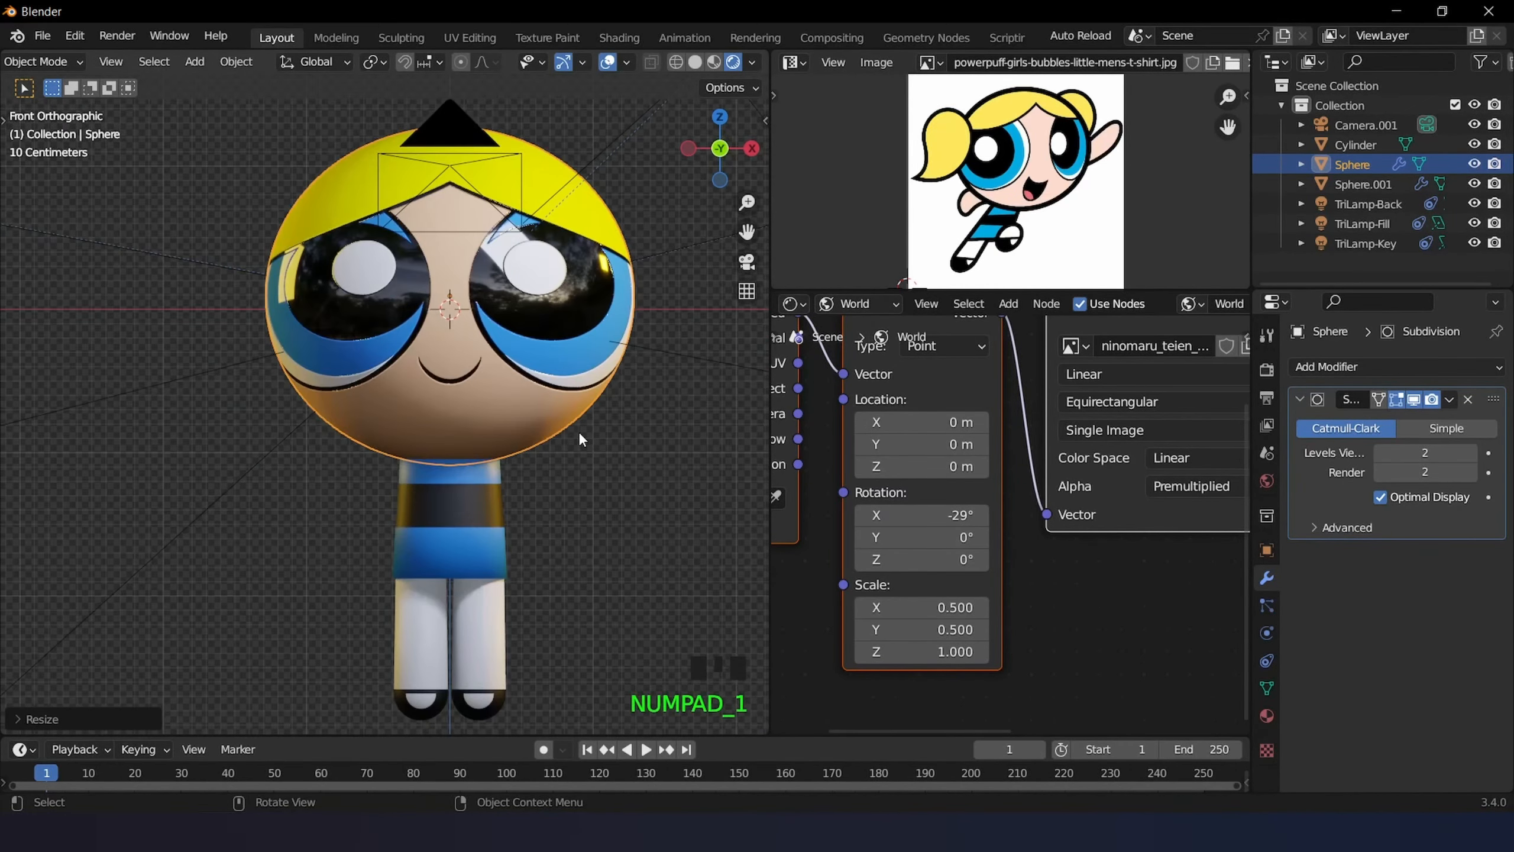
{"action": "scroll", "coordinate": [578, 430], "scroll_direction": "up", "scroll_amount": 1}
{"action": "key", "text": "z"}
{"action": "left_click", "coordinate": [429, 424]}
{"action": "key", "text": "g"}
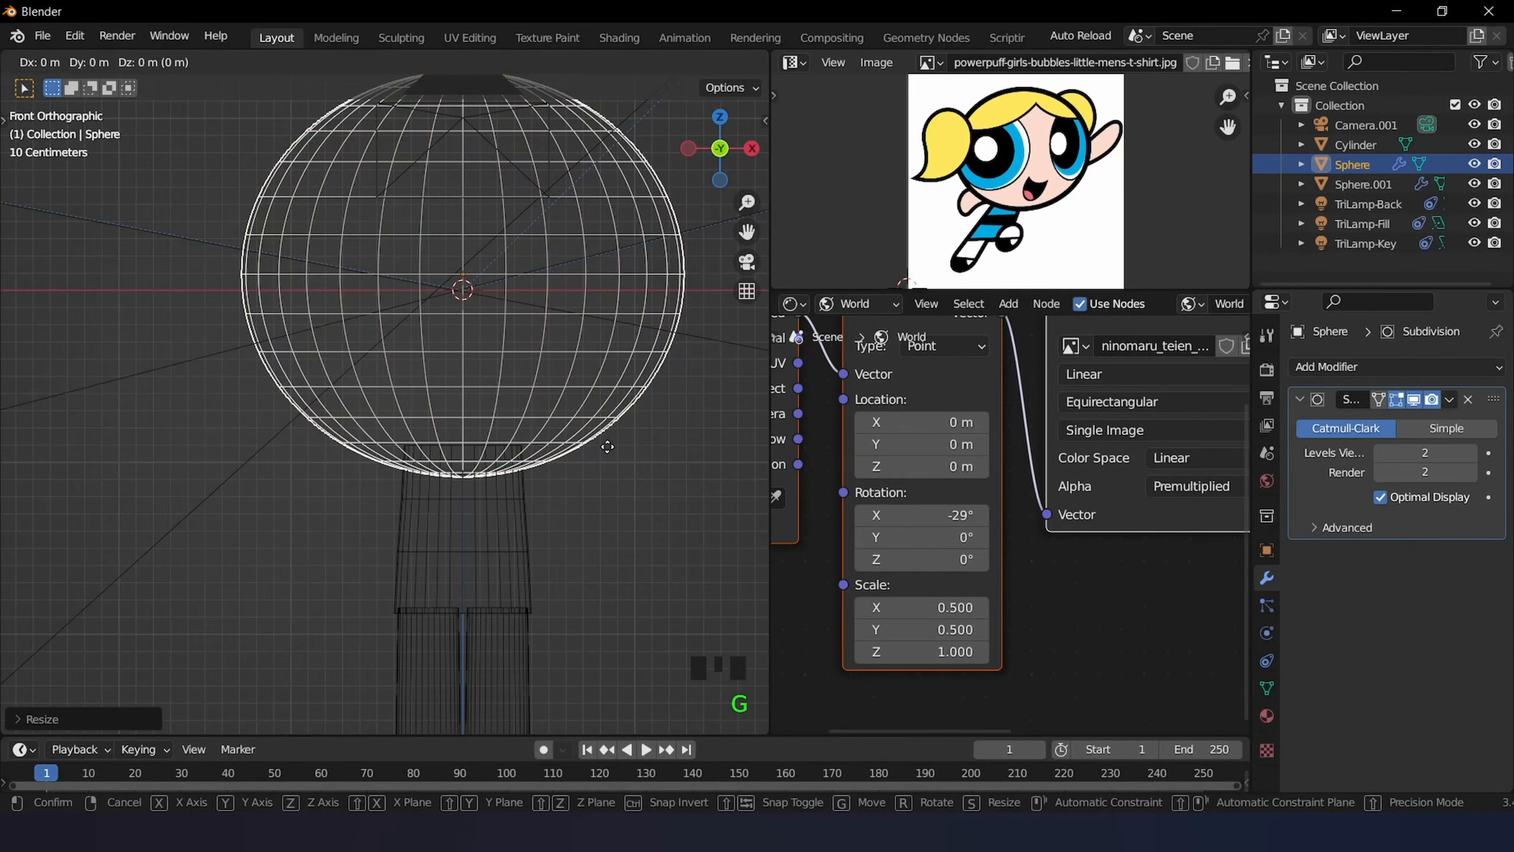
{"action": "key", "text": "z"}
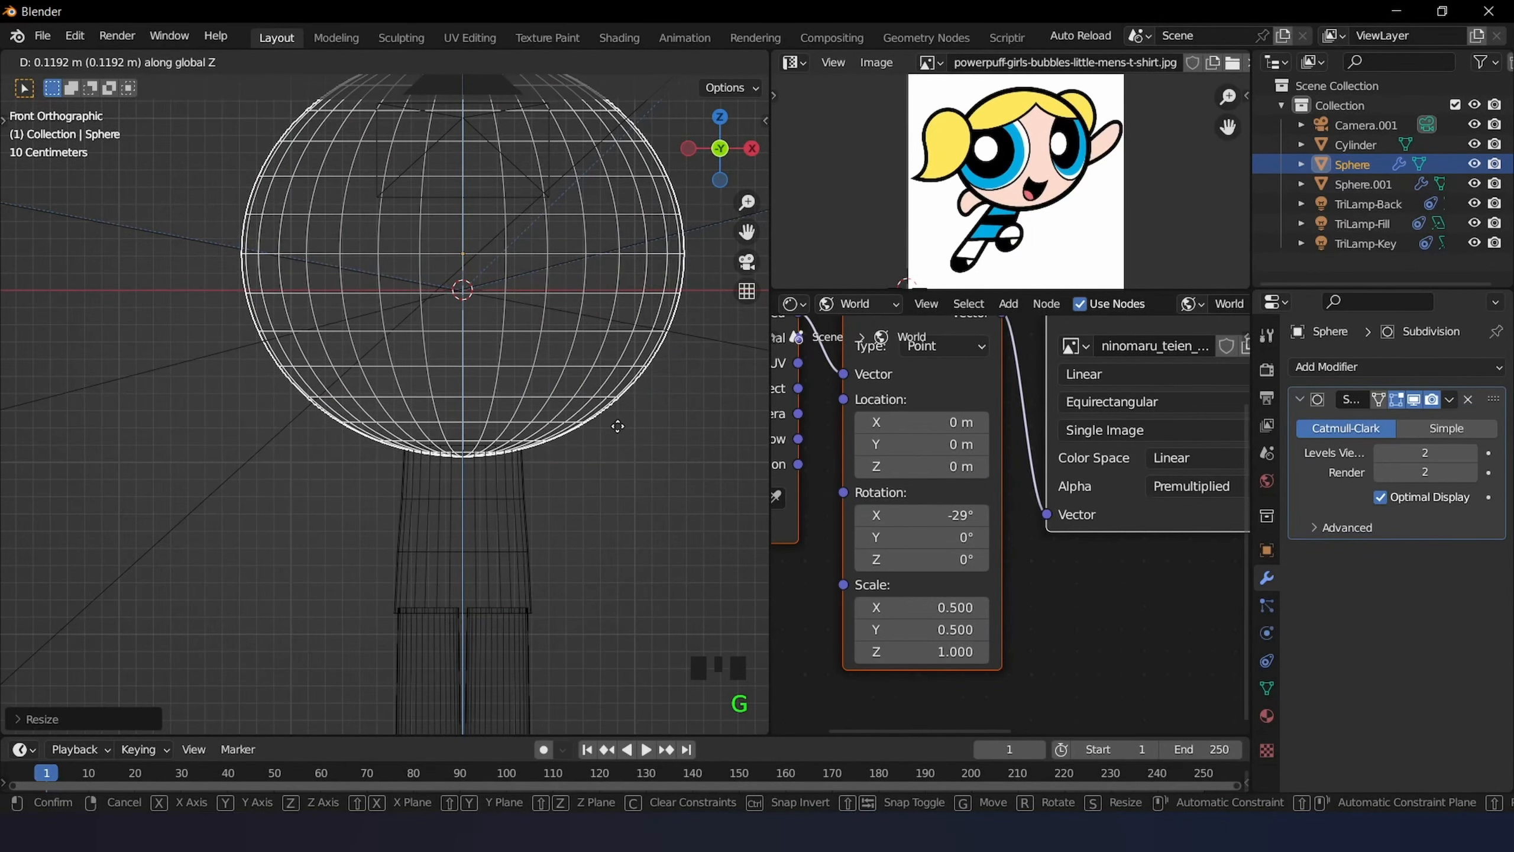
{"action": "left_click", "coordinate": [619, 427]}
{"action": "key", "text": "z"}
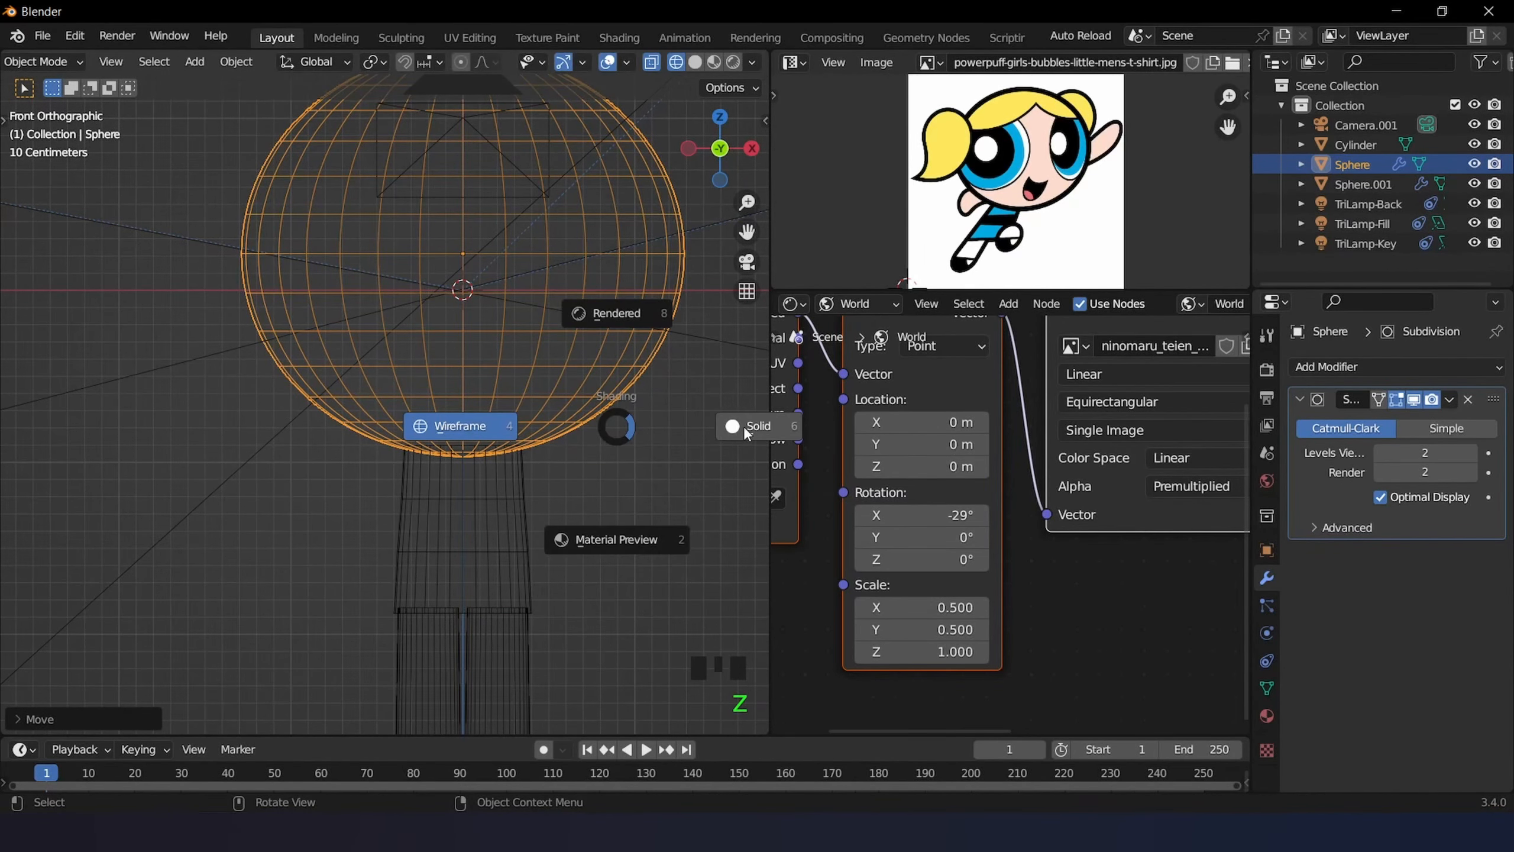
{"action": "left_click", "coordinate": [634, 310]}
- Duplicate the mirrored legs in front view and place the copies outward and higher, one on each side of the body
{"action": "scroll", "coordinate": [629, 374], "scroll_direction": "down", "scroll_amount": 3}
{"action": "mouse_move", "coordinate": [630, 374]}
{"action": "middle_mouse_down"}
{"action": "mouse_move", "coordinate": [600, 431]}
{"action": "mouse_move", "coordinate": [560, 415]}
{"action": "mouse_move", "coordinate": [574, 442]}
{"action": "mouse_move", "coordinate": [767, 418]}
{"action": "mouse_move", "coordinate": [95, 424]}
{"action": "mouse_move", "coordinate": [605, 444]}
{"action": "mouse_move", "coordinate": [530, 481]}
{"action": "middle_mouse_up"}
{"action": "scroll", "coordinate": [560, 426], "scroll_direction": "up", "scroll_amount": 2}
{"action": "scroll", "coordinate": [551, 430], "scroll_direction": "down", "scroll_amount": 2}
{"action": "scroll", "coordinate": [544, 466], "scroll_direction": "up", "scroll_amount": 2}
{"action": "scroll", "coordinate": [495, 505], "scroll_direction": "down", "scroll_amount": 2}
{"action": "left_click", "coordinate": [497, 512]}
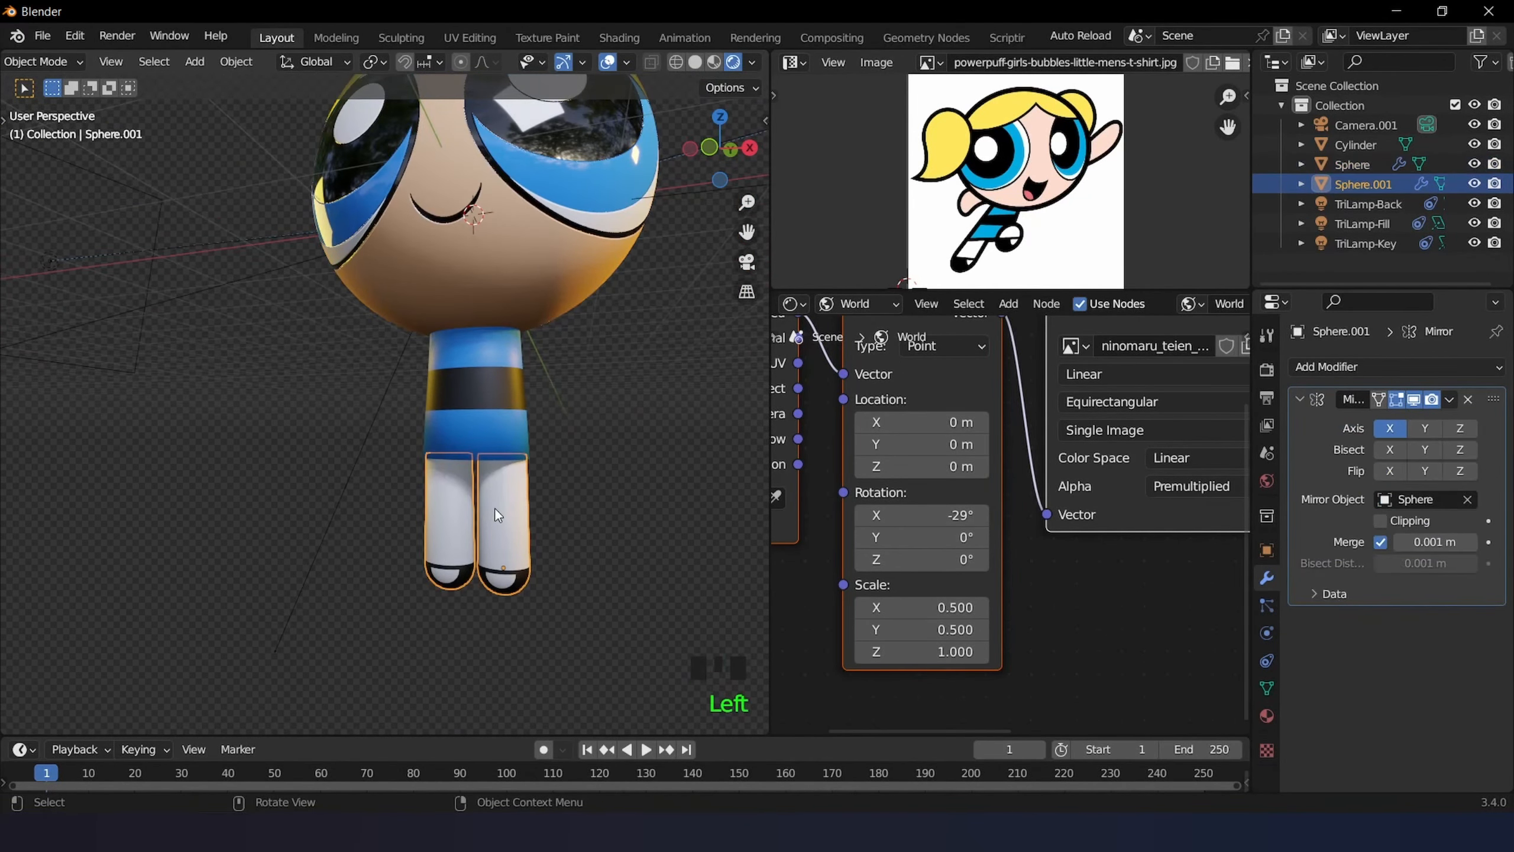
{"action": "key", "text": "KP_1"}
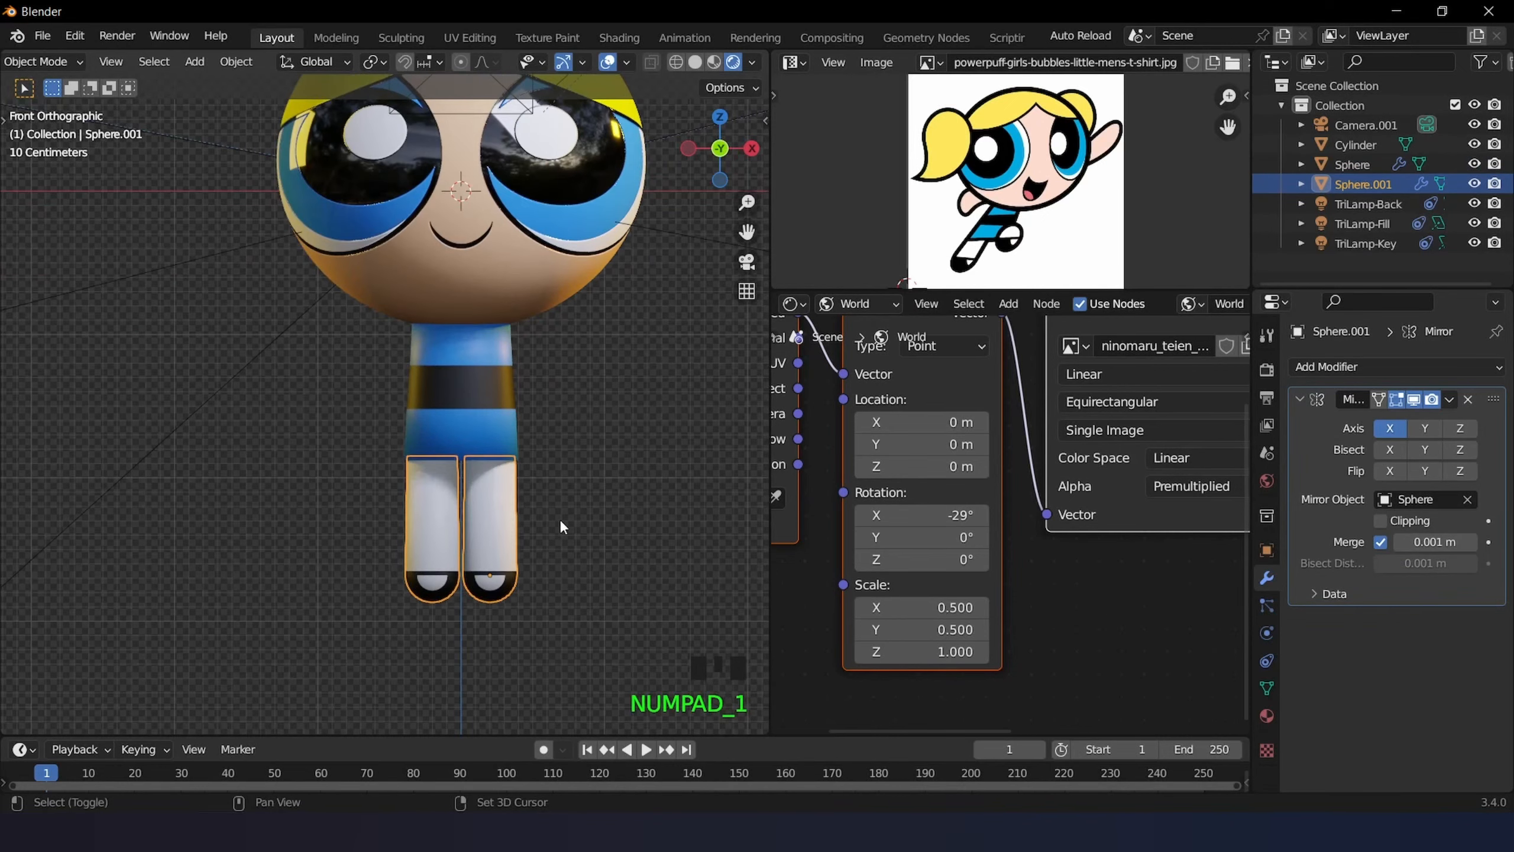
{"action": "key", "text": "shift+d"}
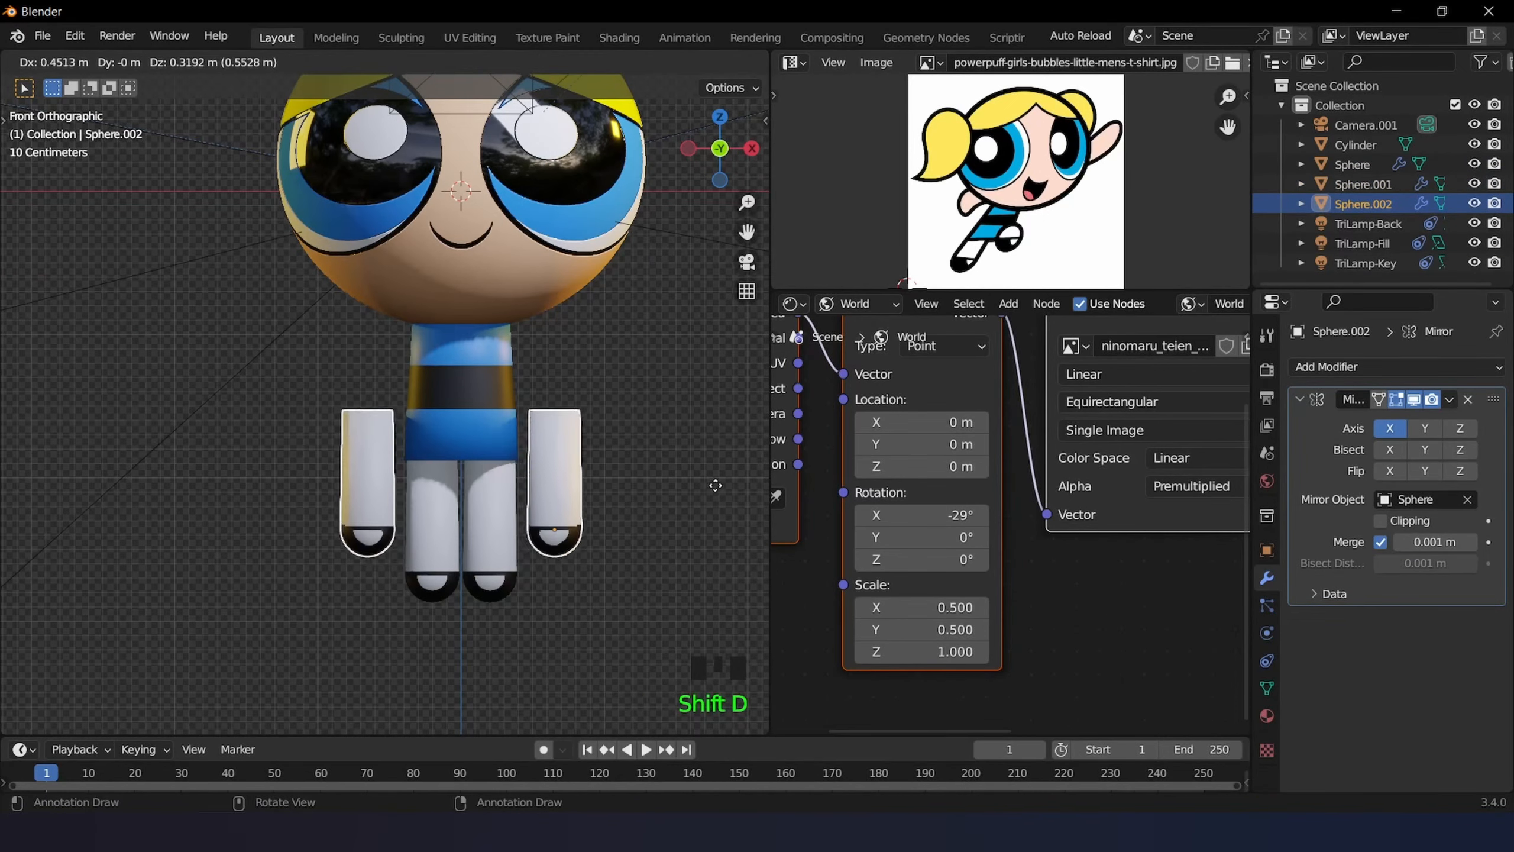
{"action": "left_click", "coordinate": [734, 471]}
{"action": "key", "text": "KP_1"}
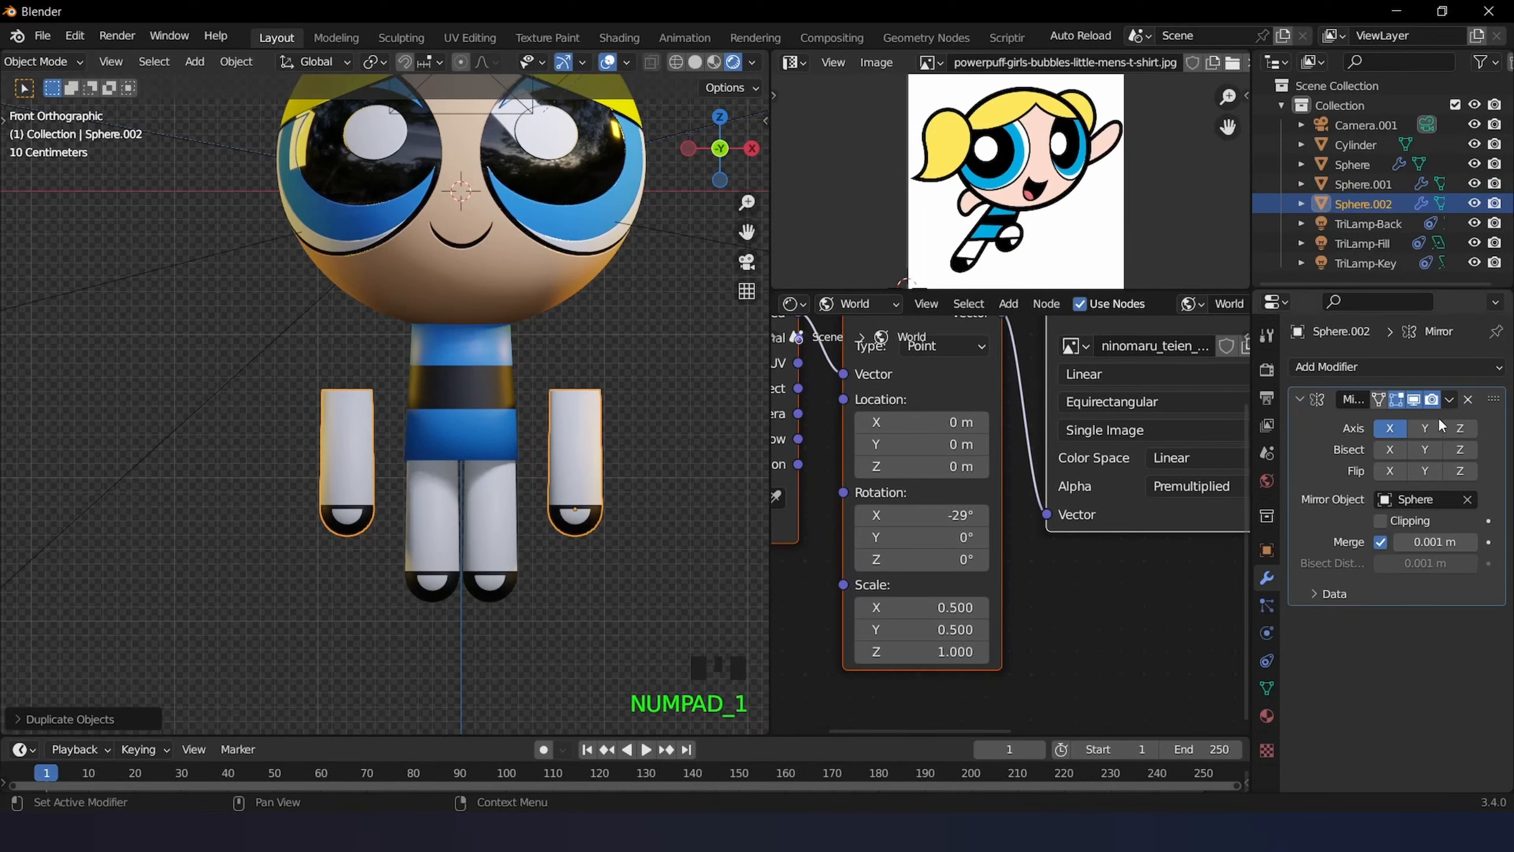
- Remove both material slots from the duplicated arm object
{"action": "left_click", "coordinate": [1267, 717]}
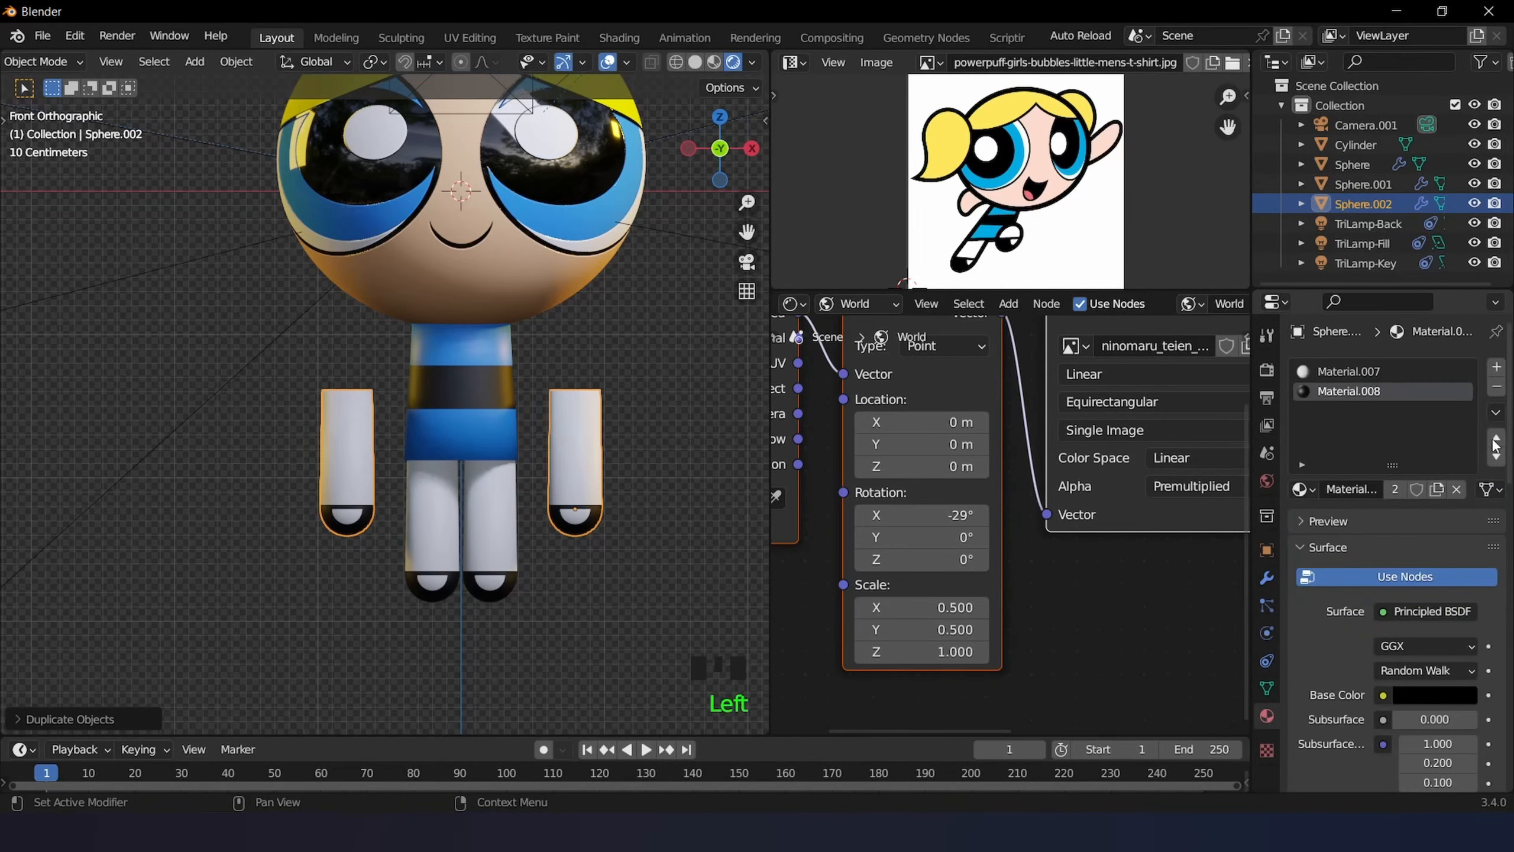
{"action": "left_click", "coordinate": [1495, 388]}
{"action": "left_click", "coordinate": [1495, 388]}
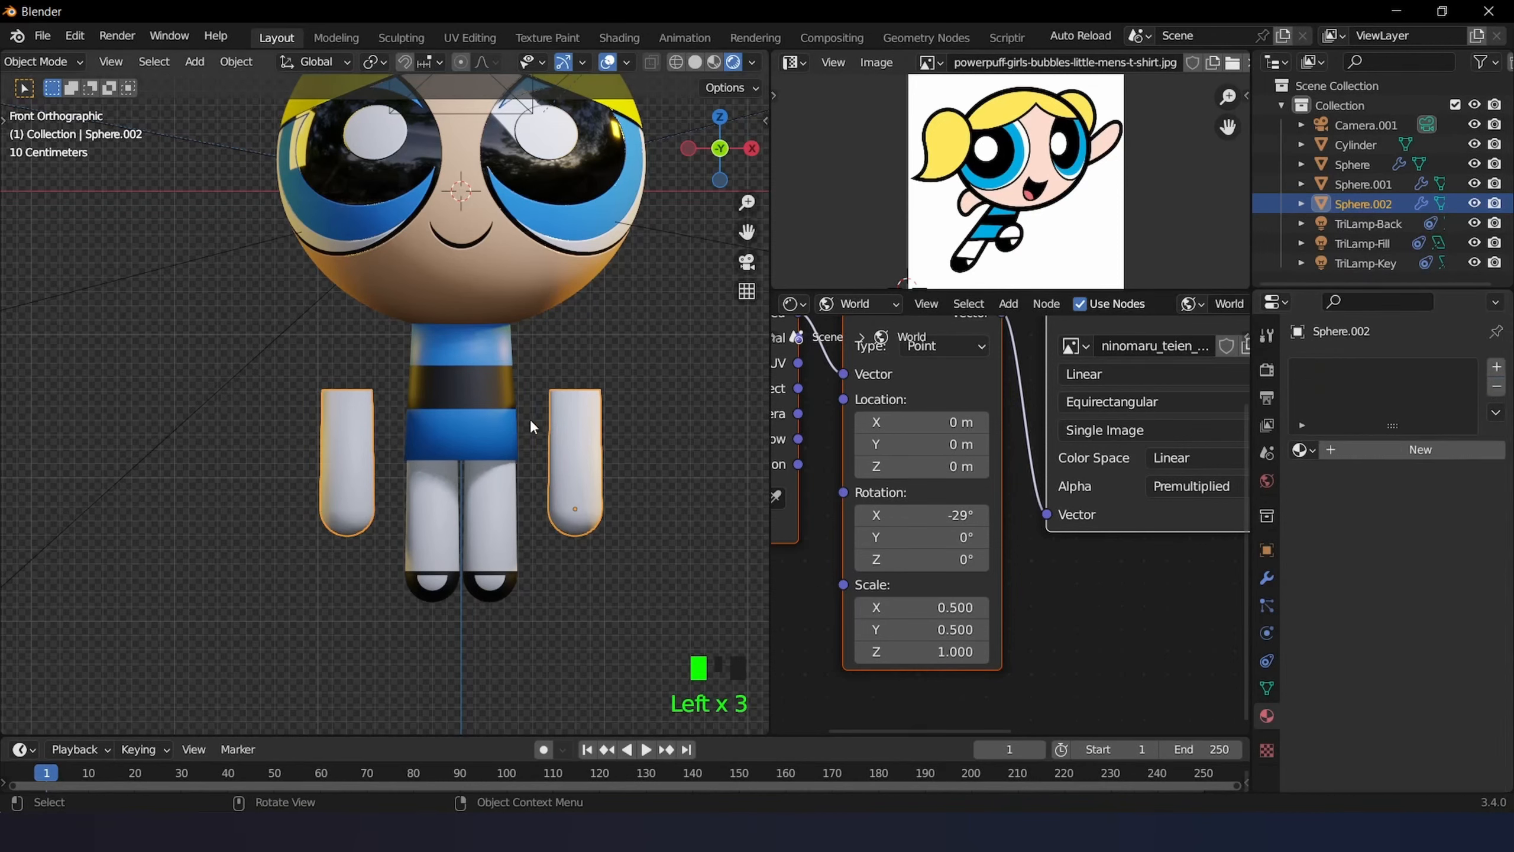
{"action": "key", "text": "r"}
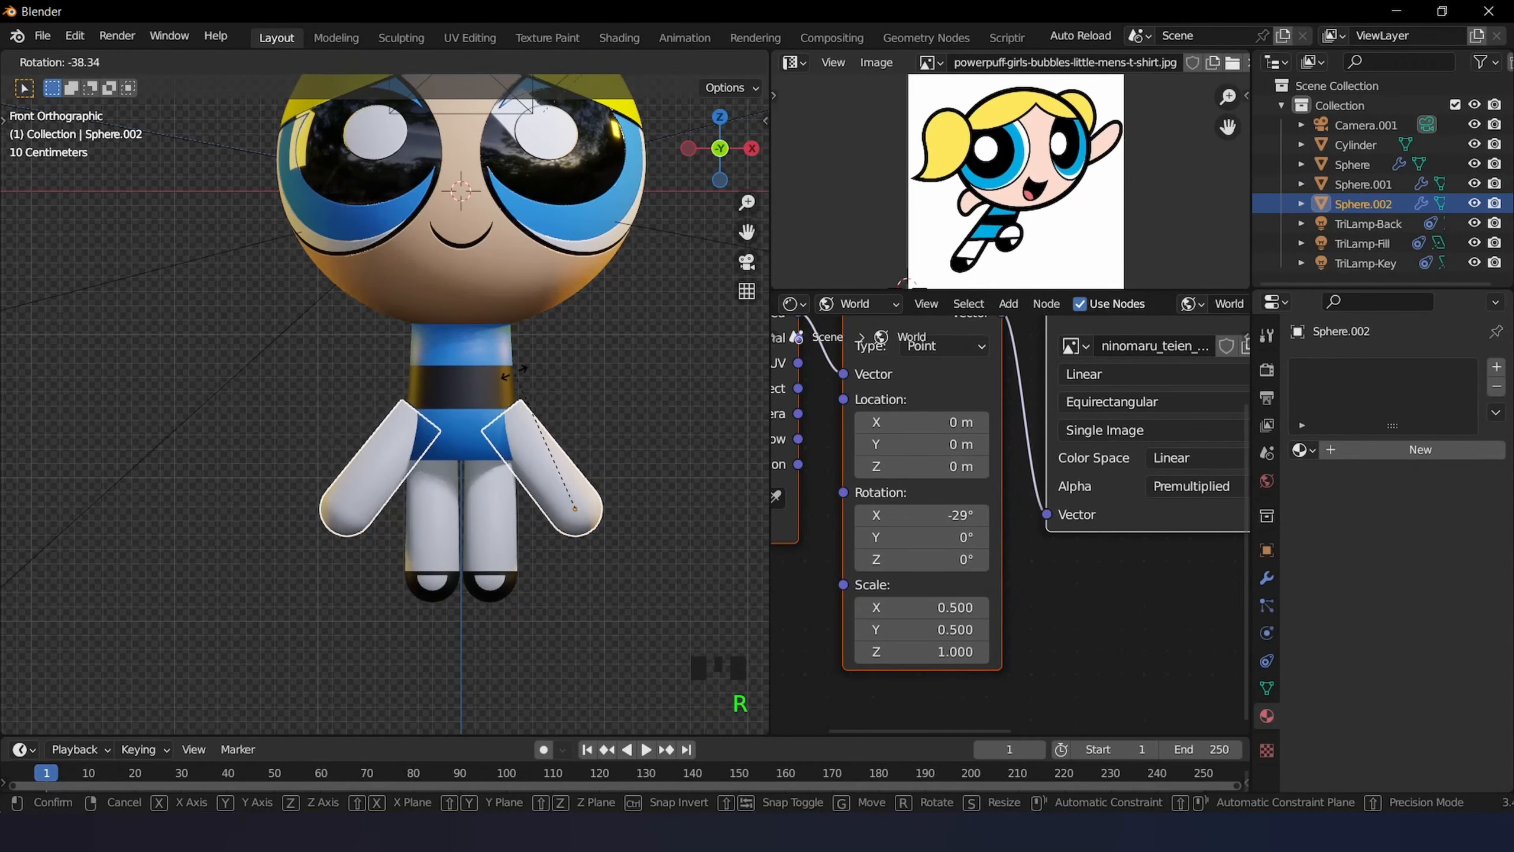
{"action": "left_click", "coordinate": [526, 381]}
{"action": "key", "text": "ctrl+z"}
- Enter Edit Mode on the arm, select the vertex at its lower tip in wireframe shading and enable proportional editing
{"action": "scroll", "coordinate": [560, 397], "scroll_direction": "up", "scroll_amount": 3}
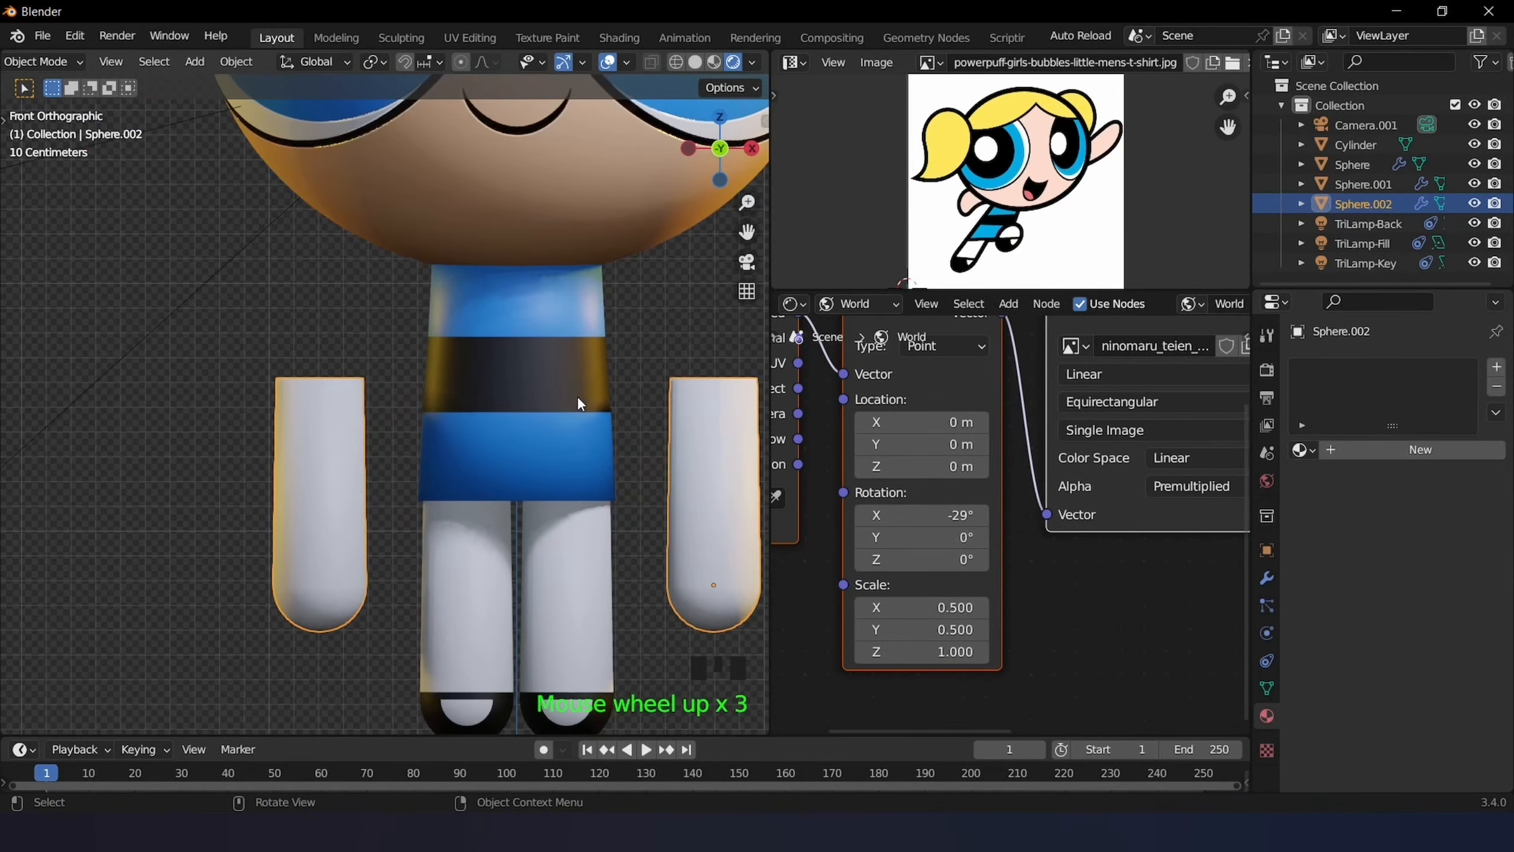
{"action": "middle_click_drag", "start_coordinate": [577, 395], "coordinate": [430, 361], "text": "shift"}
{"action": "left_click", "coordinate": [481, 371]}
{"action": "key", "text": "Tab"}
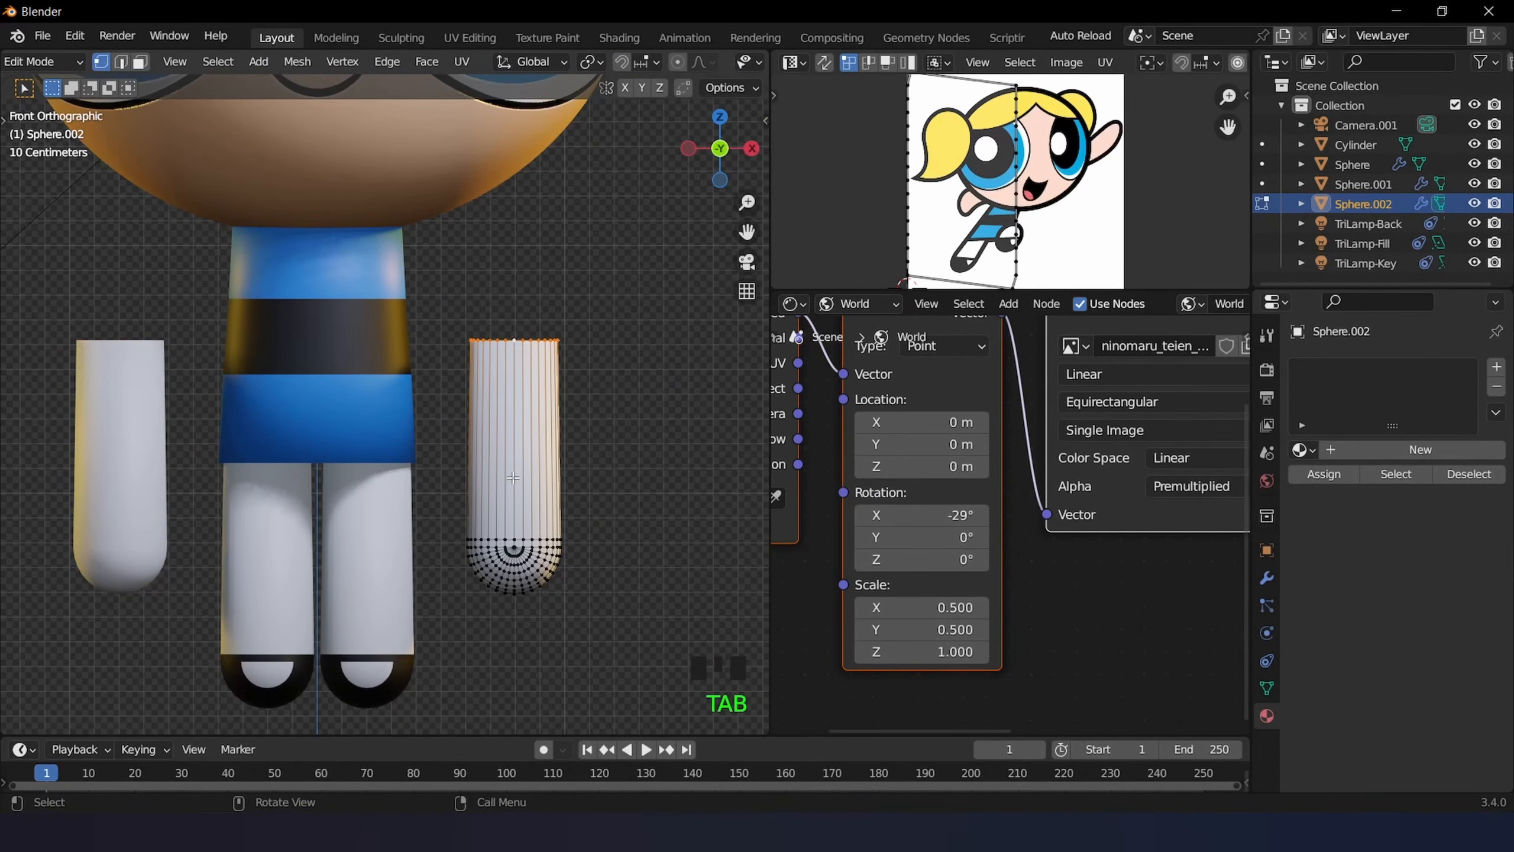
{"action": "scroll", "coordinate": [513, 476], "scroll_direction": "down", "scroll_amount": 2}
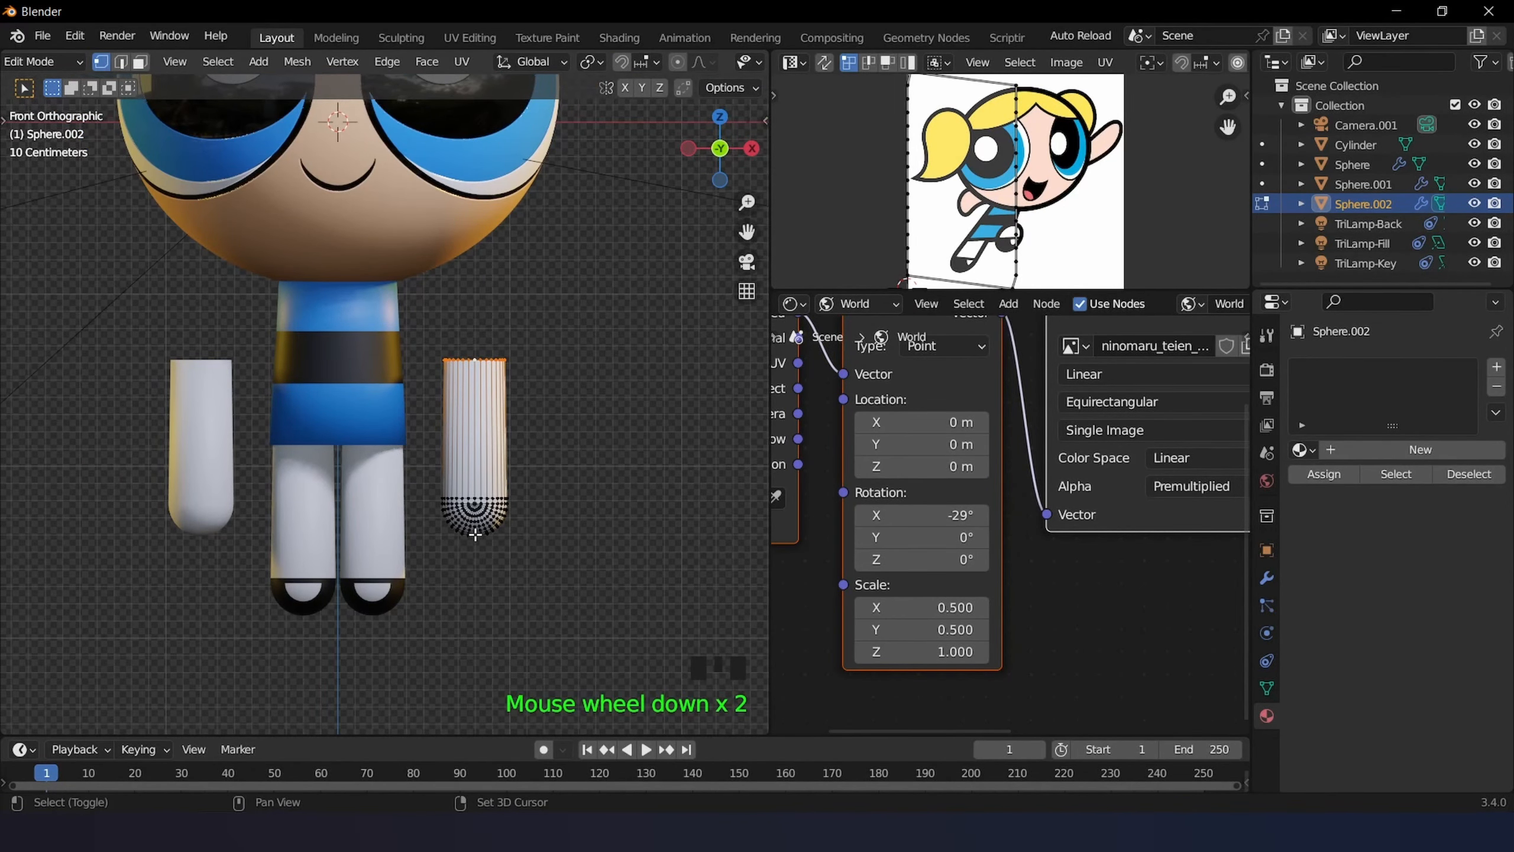
{"action": "scroll", "coordinate": [475, 539], "scroll_direction": "up", "scroll_amount": 3}
{"action": "key", "text": "z"}
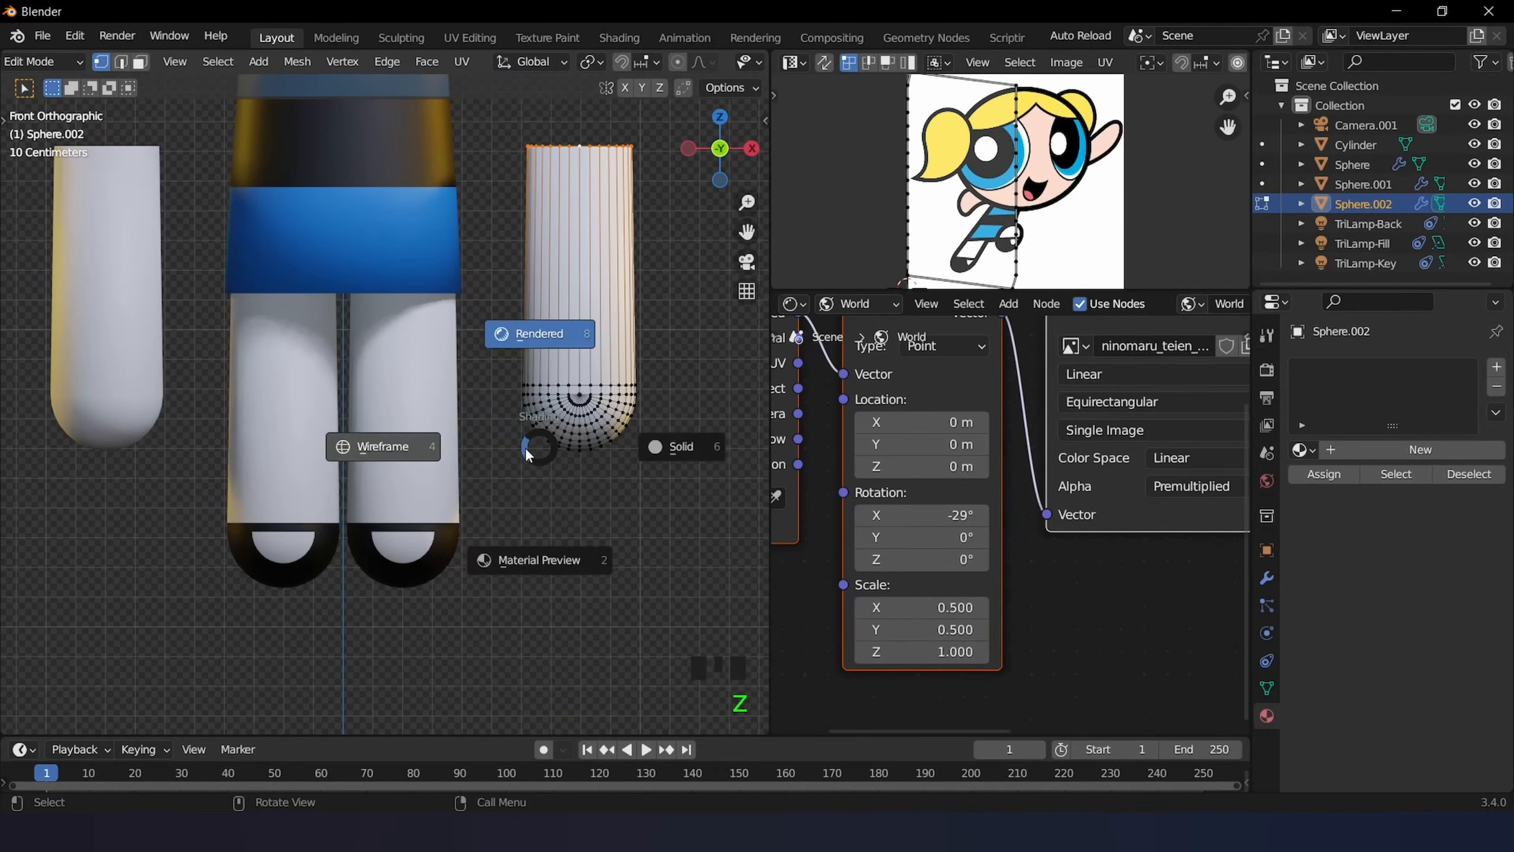
{"action": "left_click", "coordinate": [403, 452]}
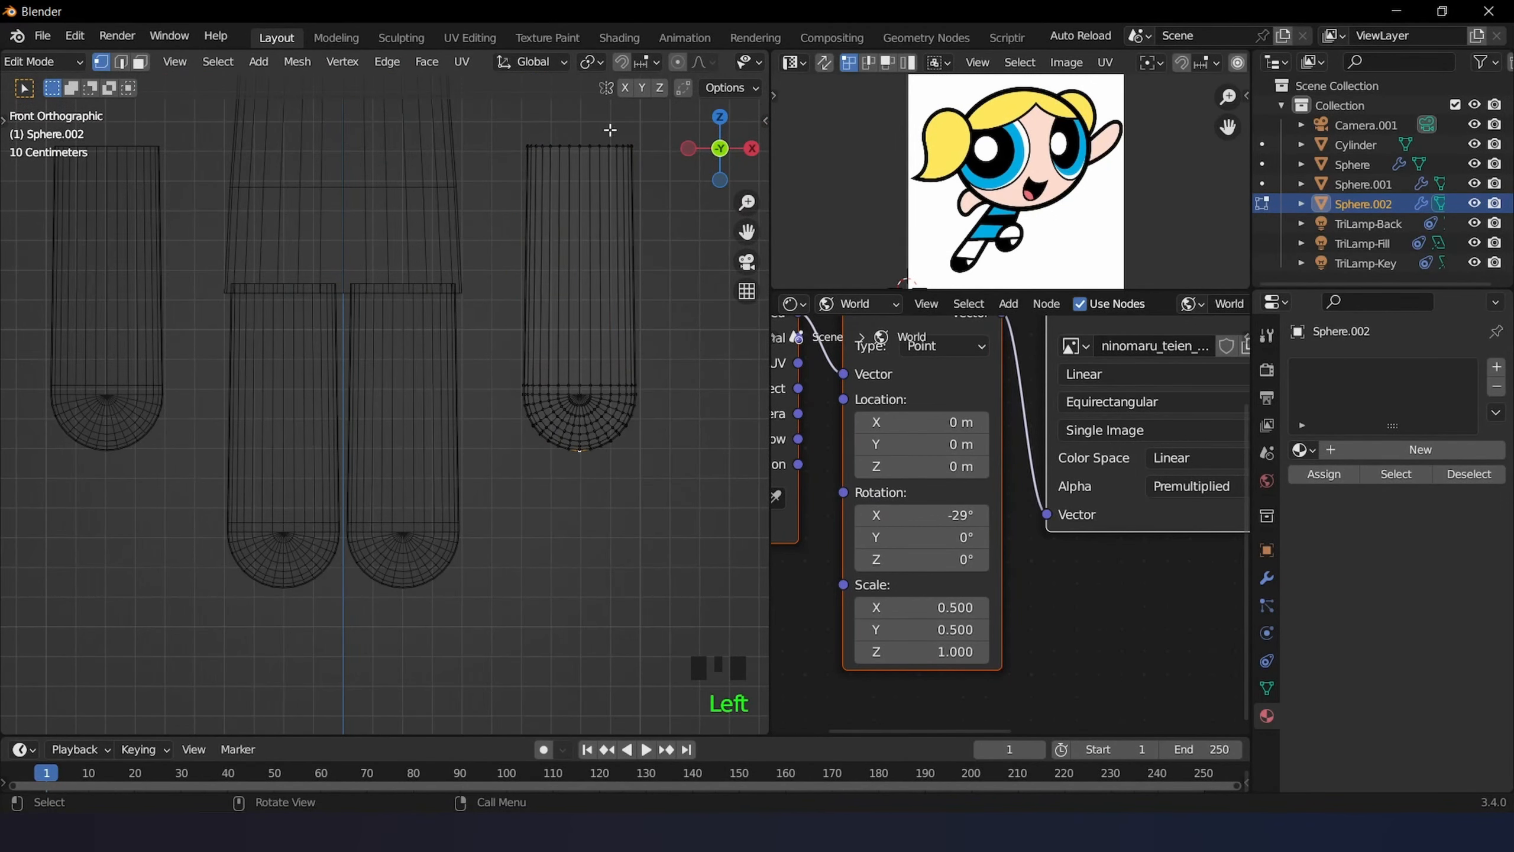
{"action": "left_click", "coordinate": [680, 63]}
- Pull the arm's tip down about 0.154 m along Z with a proportional size of about 0.51 m, and restore rendered shading in Object Mode
{"action": "key", "text": "g"}
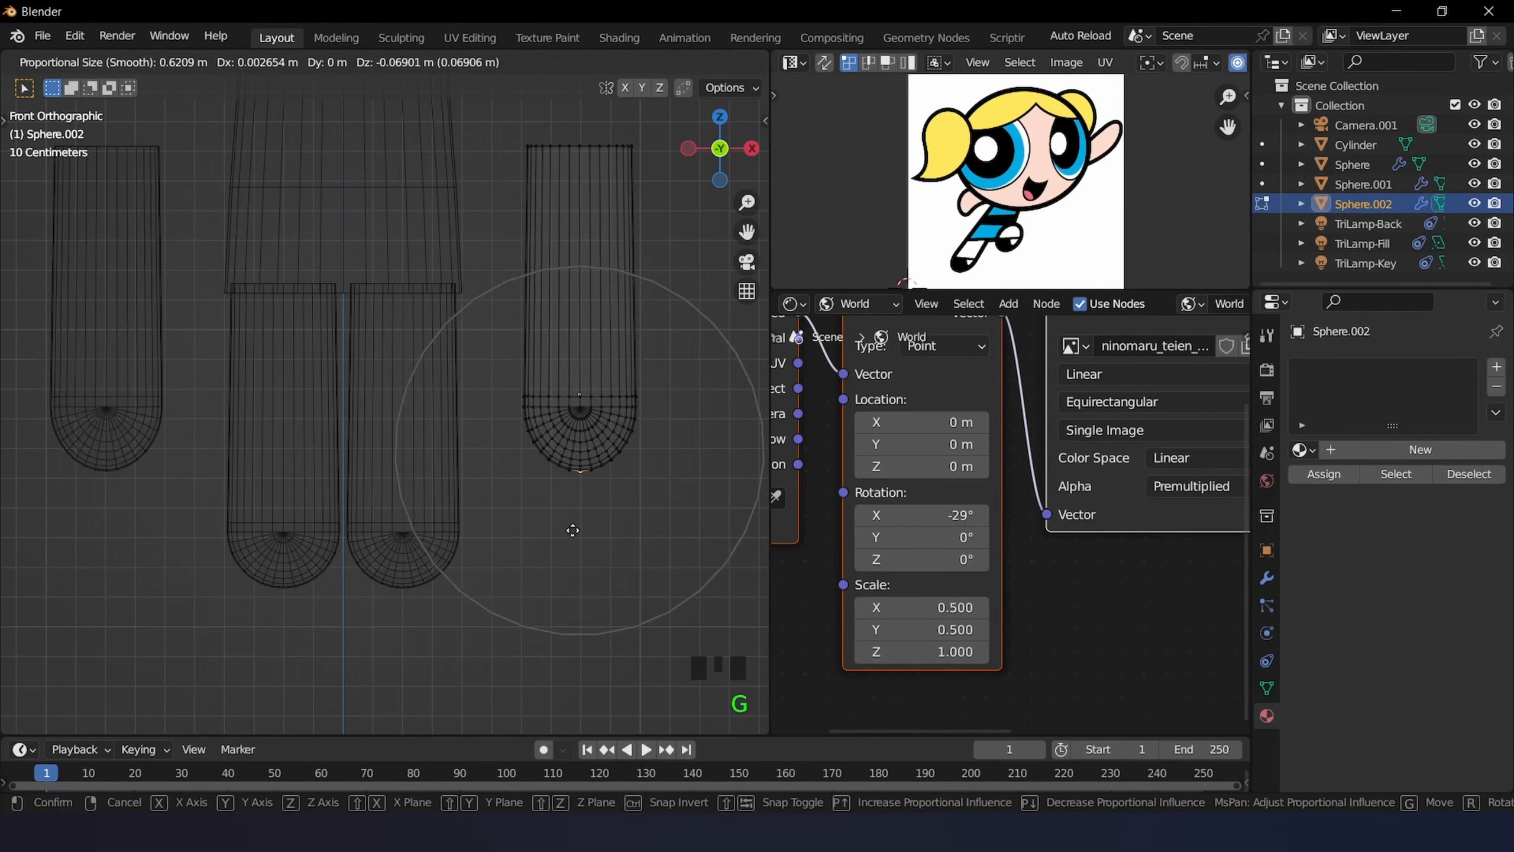
{"action": "key", "text": "z"}
{"action": "scroll", "coordinate": [576, 554], "scroll_direction": "up", "scroll_amount": 2}
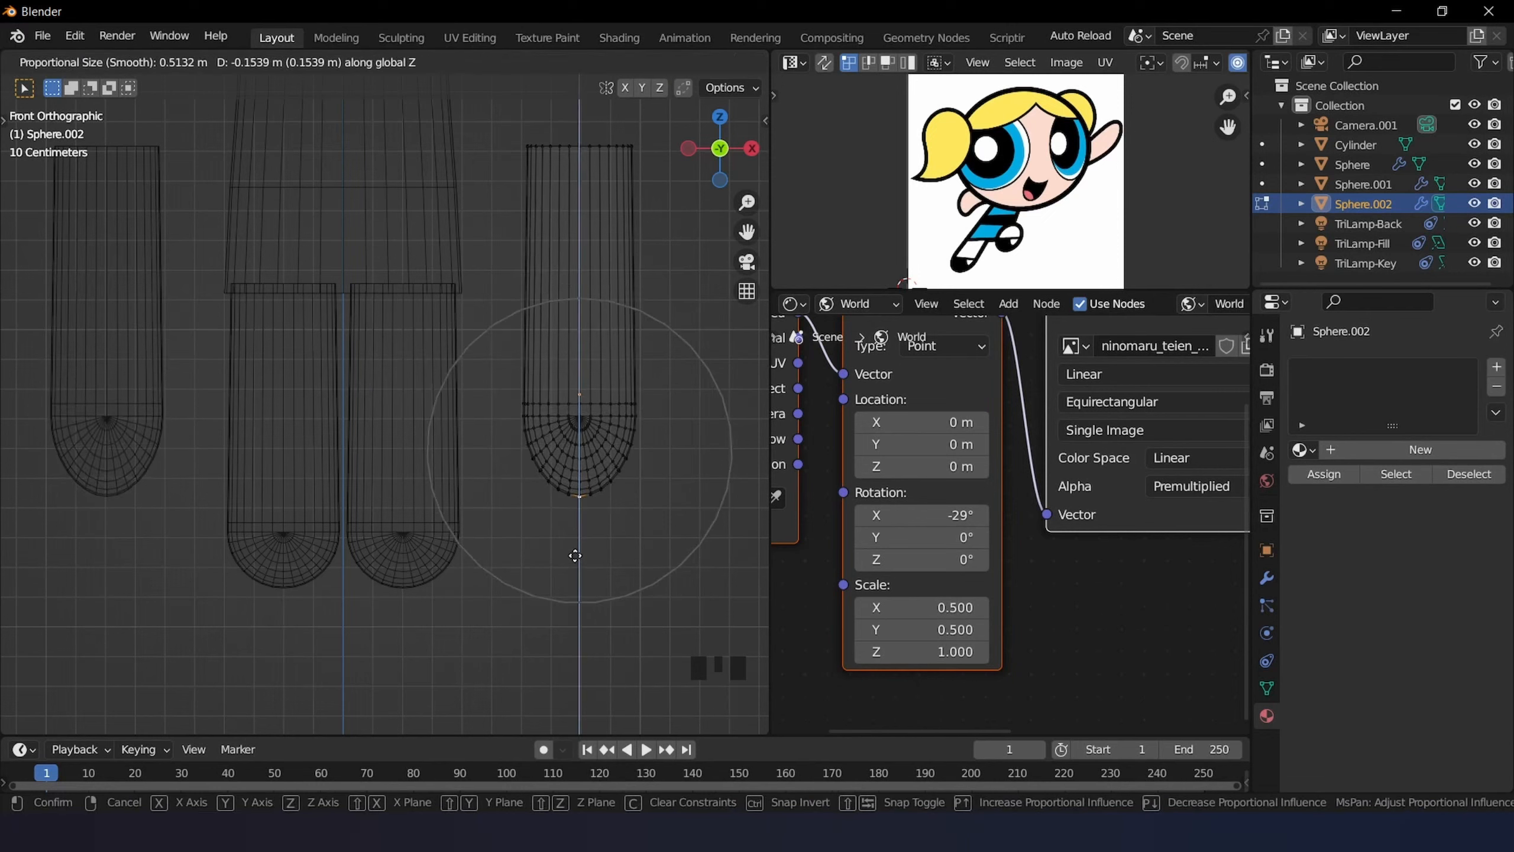
{"action": "left_click", "coordinate": [575, 556]}
{"action": "key", "text": "z"}
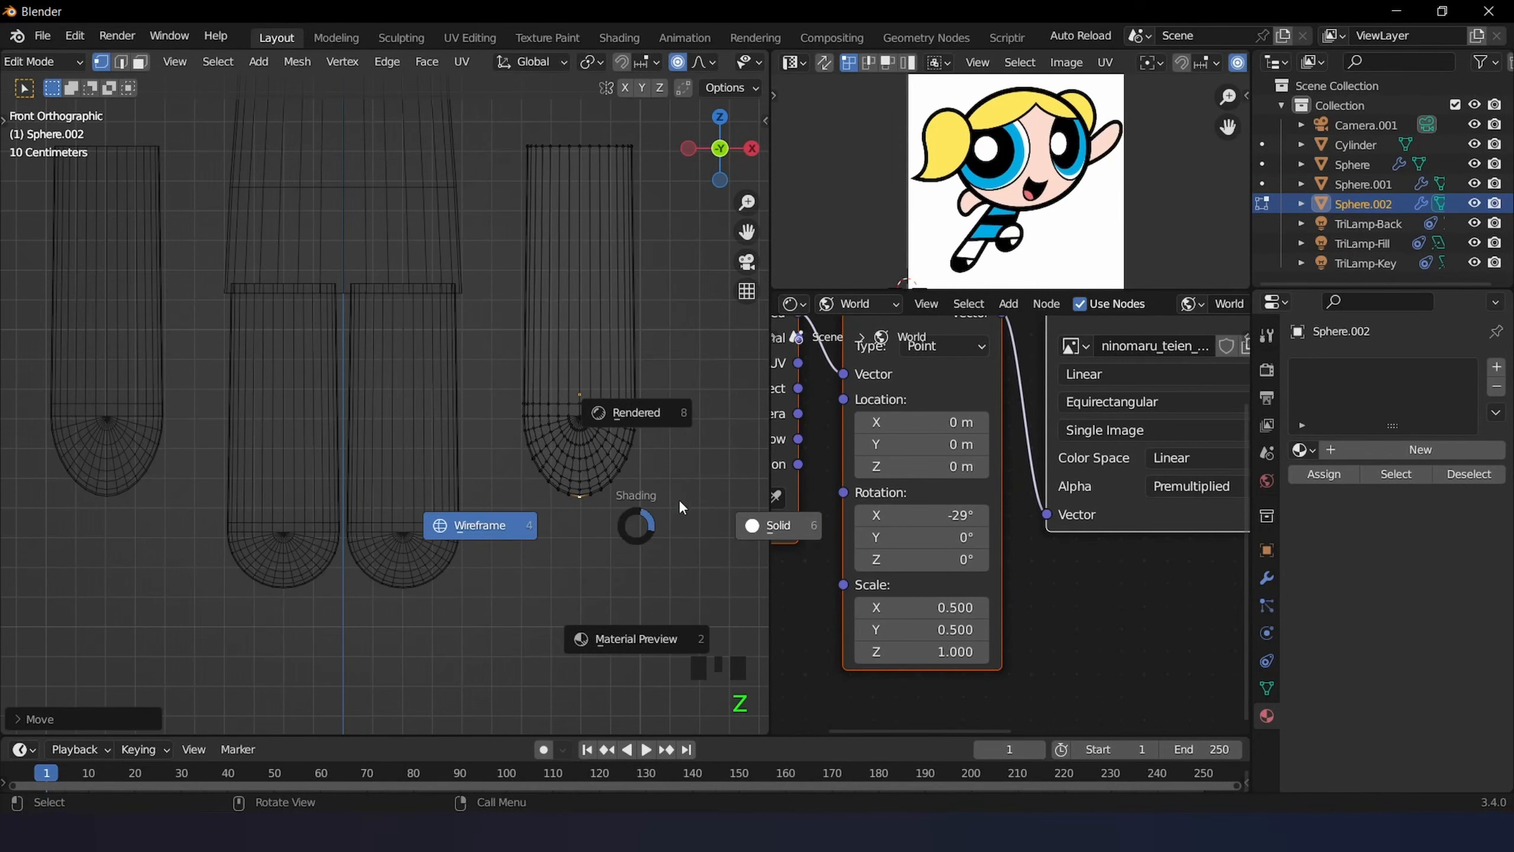
{"action": "left_click", "coordinate": [665, 421]}
{"action": "key", "text": "Tab"}
{"action": "scroll", "coordinate": [594, 463], "scroll_direction": "down", "scroll_amount": 3}
{"action": "scroll", "coordinate": [584, 424], "scroll_direction": "up", "scroll_amount": 2}
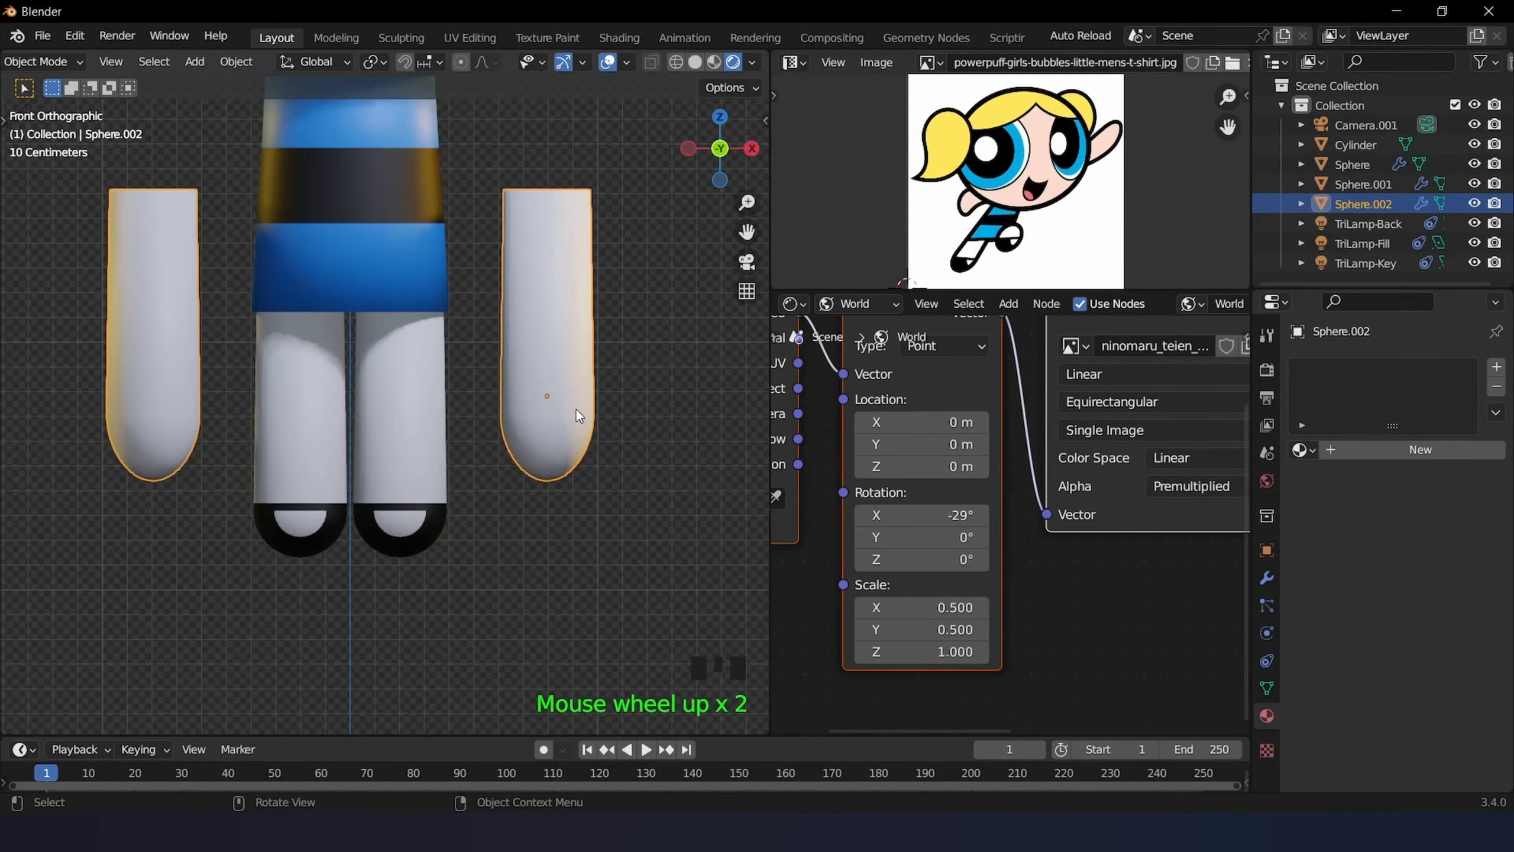
- Scale down the arm's top edge loop with proportional editing so the arm tapers toward the shoulder
{"action": "left_click", "coordinate": [554, 251]}
{"action": "key", "text": "Tab"}
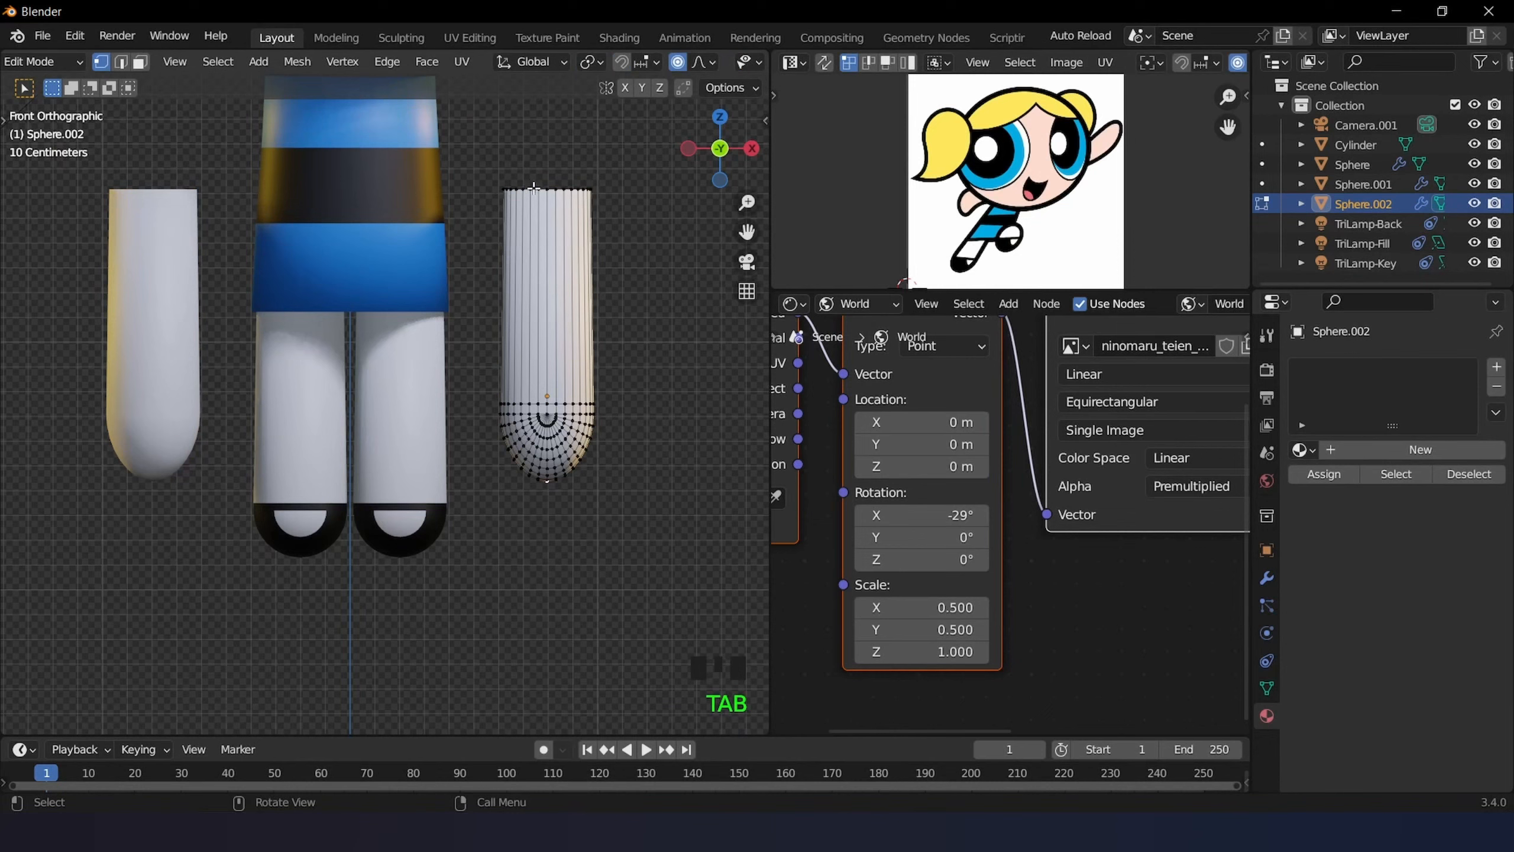
{"action": "left_click", "coordinate": [533, 186], "text": "alt"}
{"action": "key", "text": "s"}
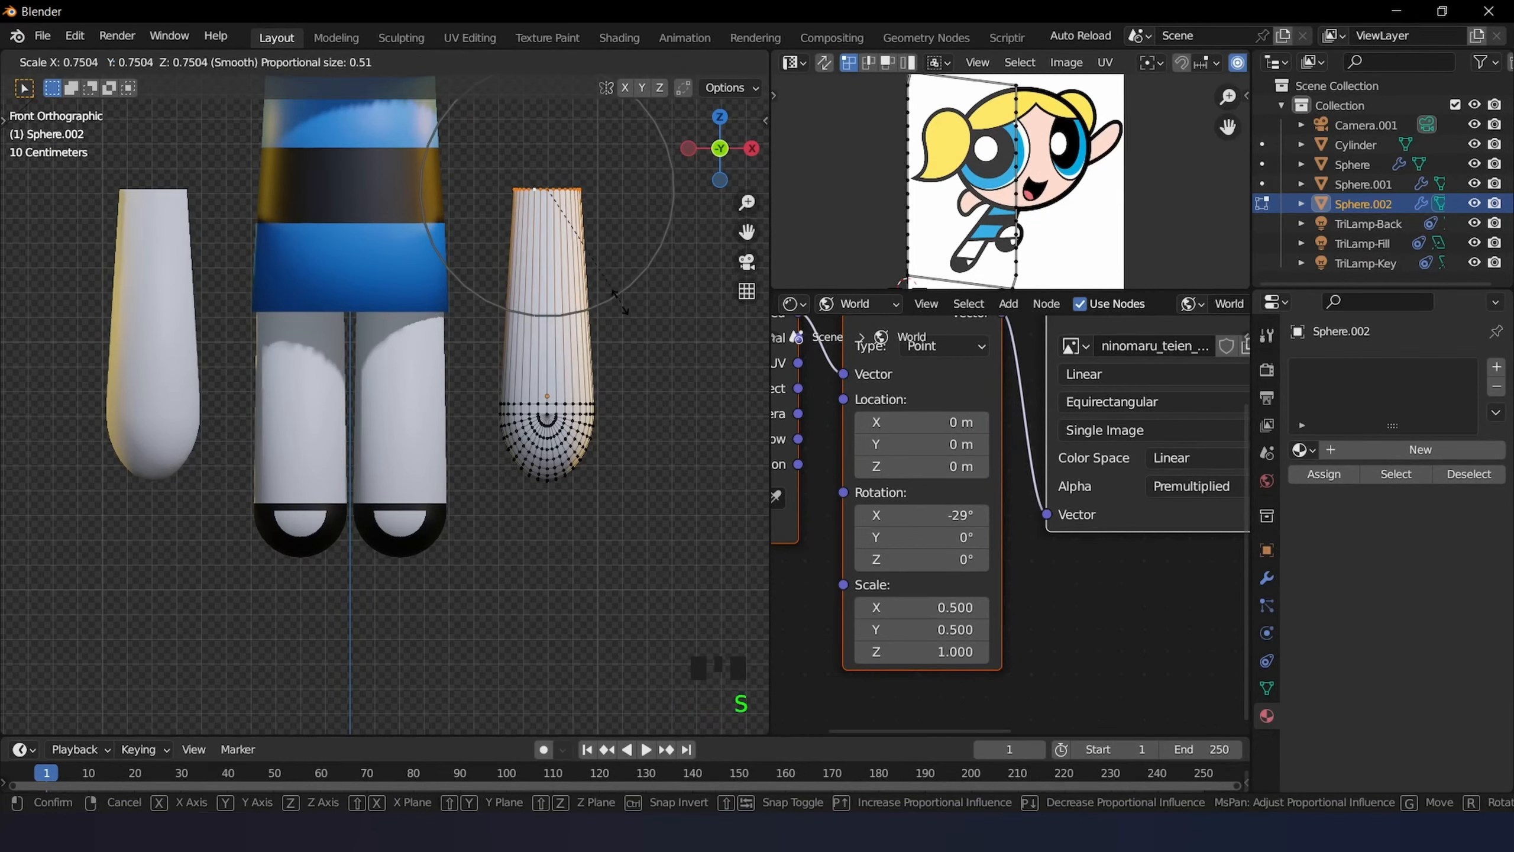
{"action": "left_click", "coordinate": [536, 258]}
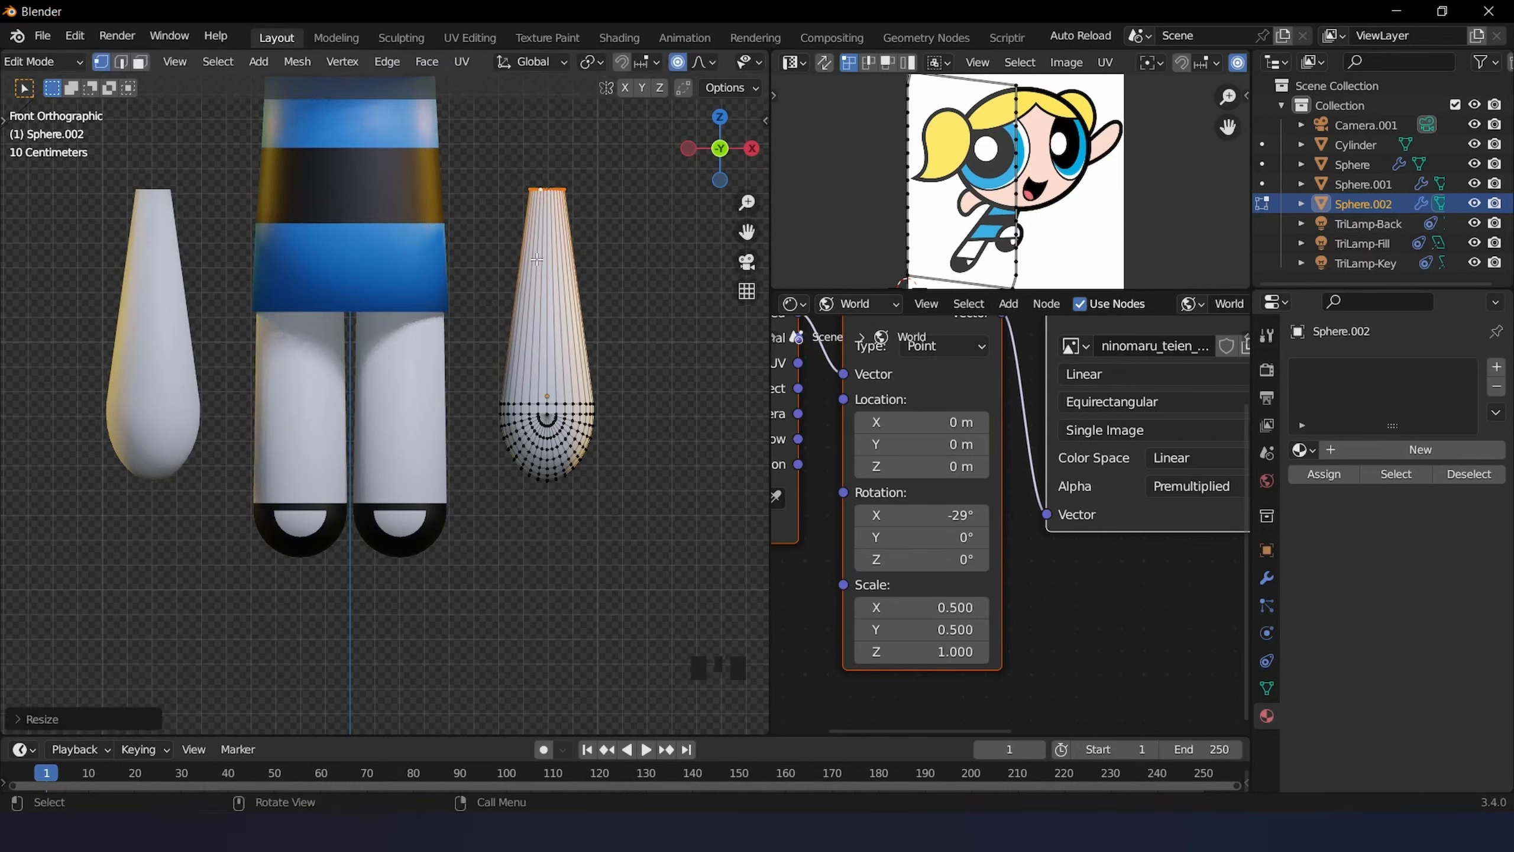
- Add a loop cut around the middle of the arm and scale it down to about 0.64
{"action": "key", "text": "ctrl+r"}
{"action": "left_click", "coordinate": [535, 319]}
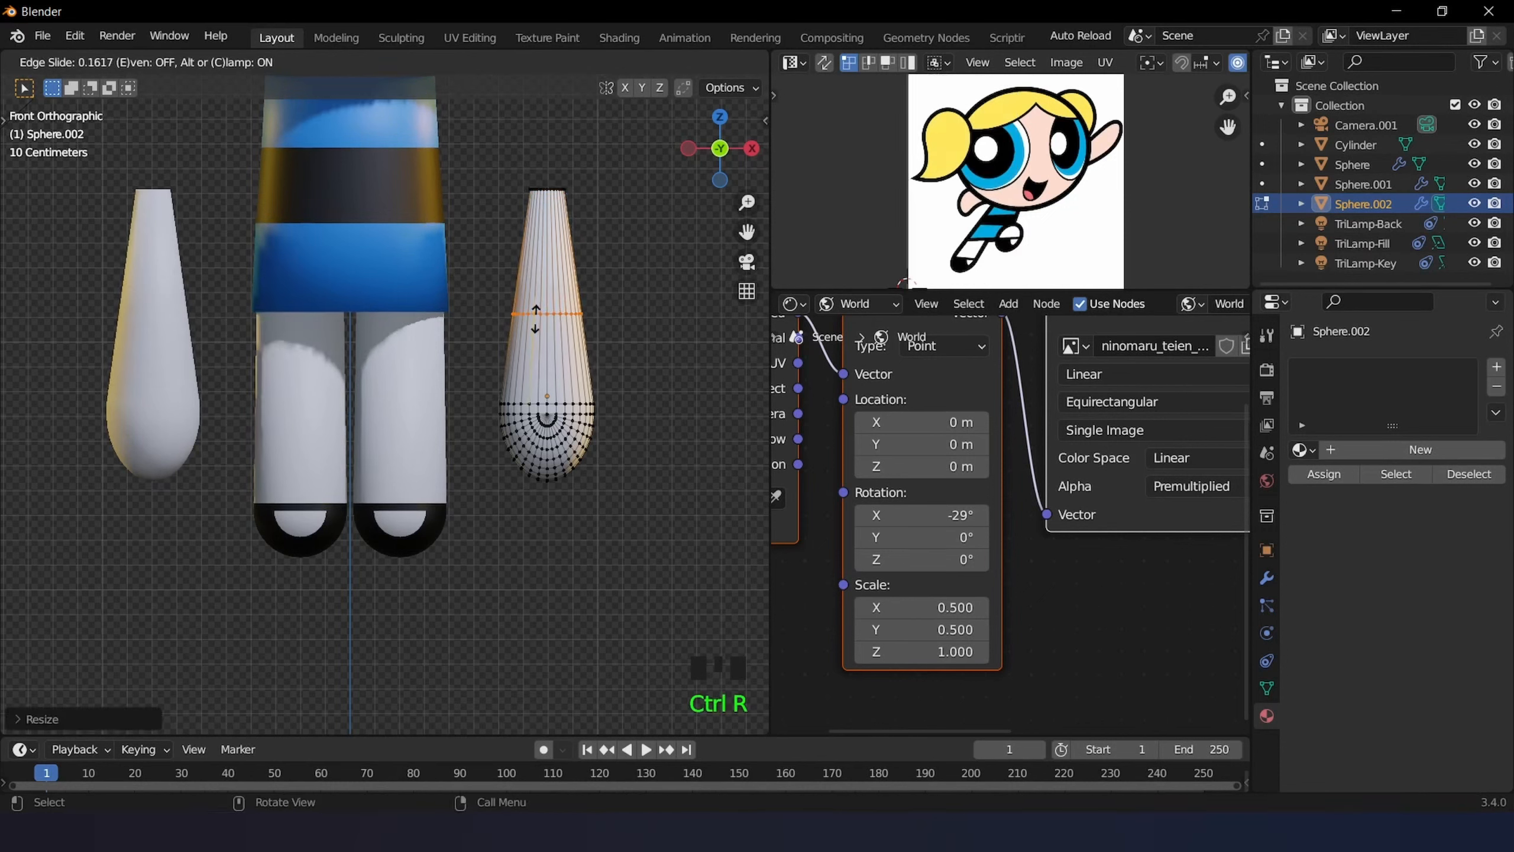
{"action": "left_click", "coordinate": [536, 326]}
{"action": "key", "text": "s"}
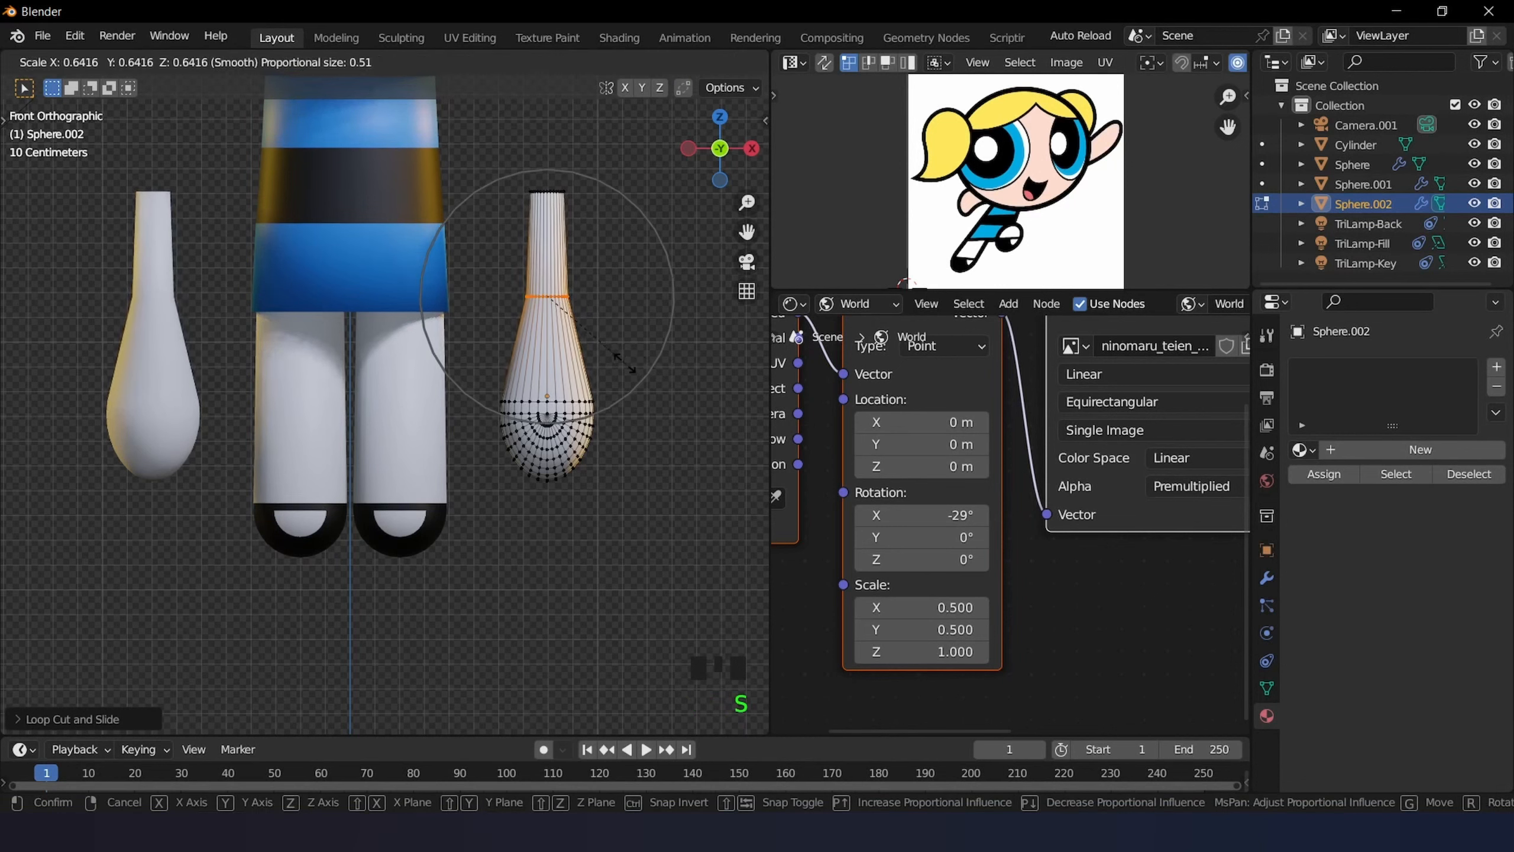
{"action": "left_click", "coordinate": [607, 369]}
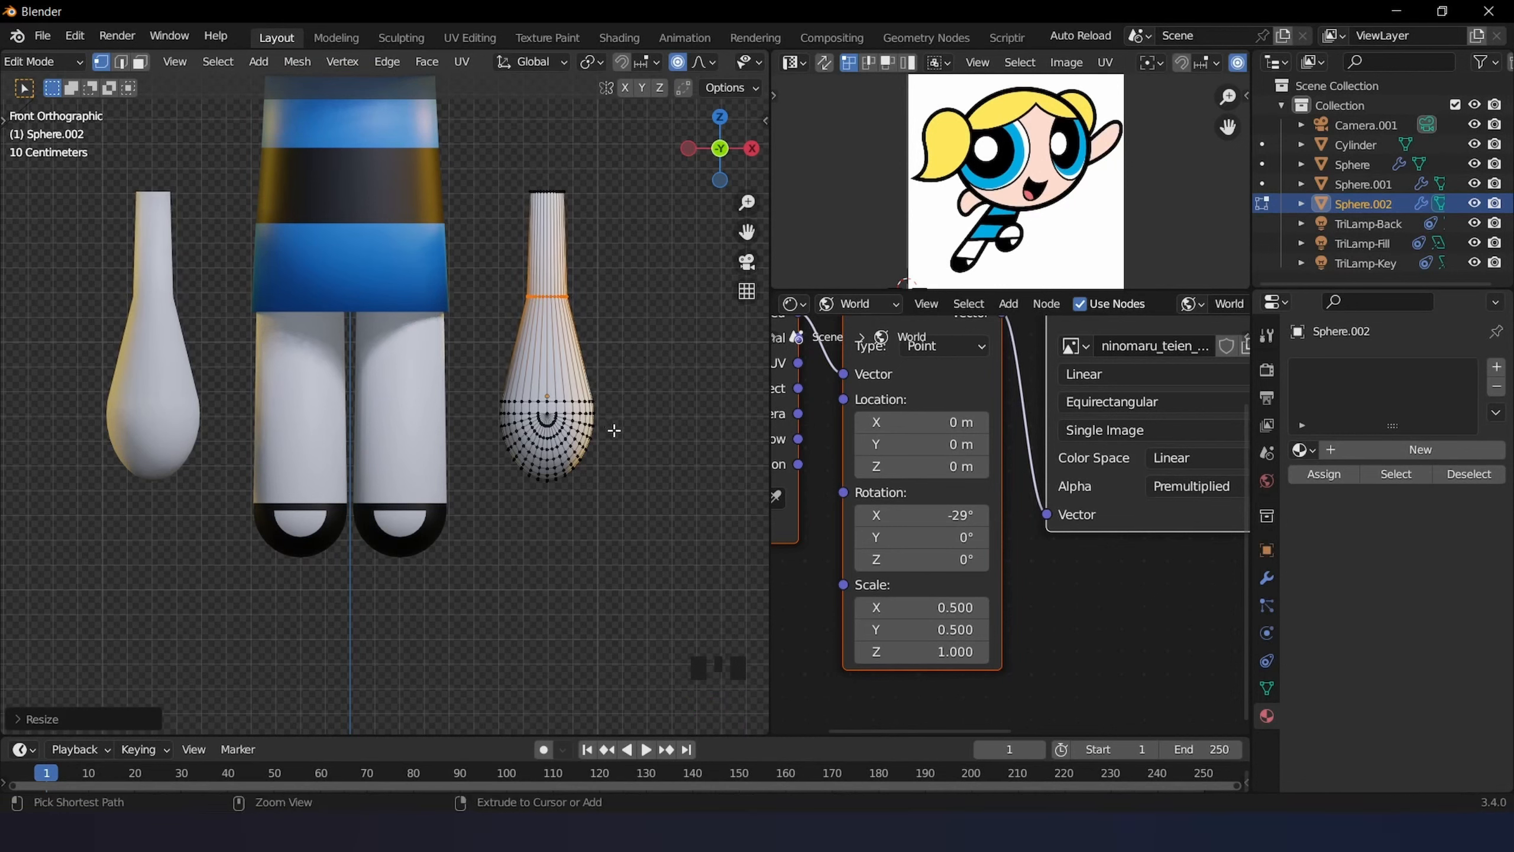
- Bevel the new loop with three segments, and scale the loop above the rounded hand to about 0.86 with proportional editing
{"action": "key", "text": "ctrl+b"}
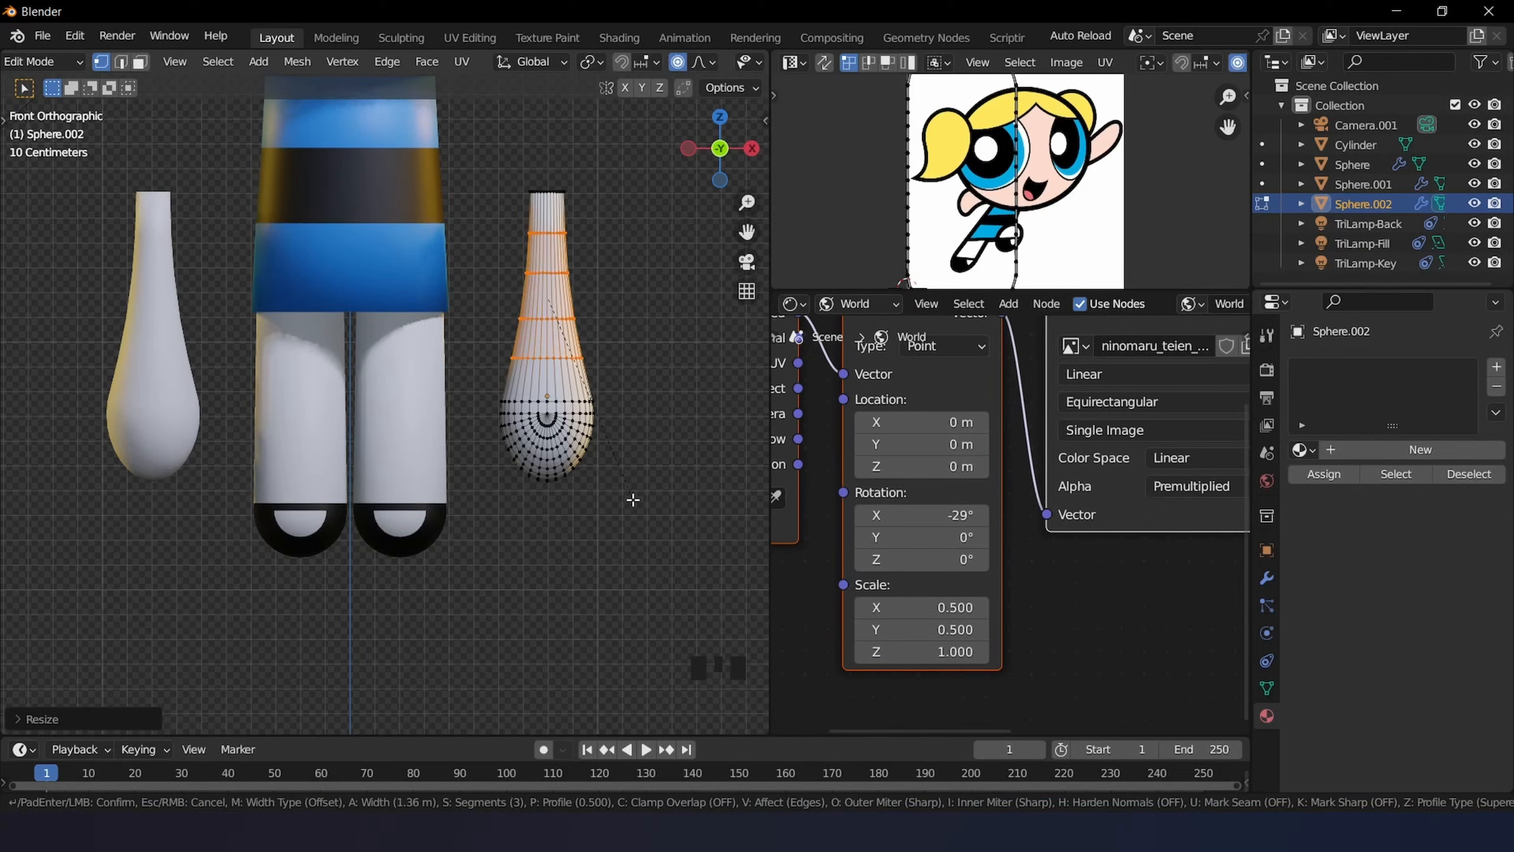
{"action": "left_click", "coordinate": [624, 503]}
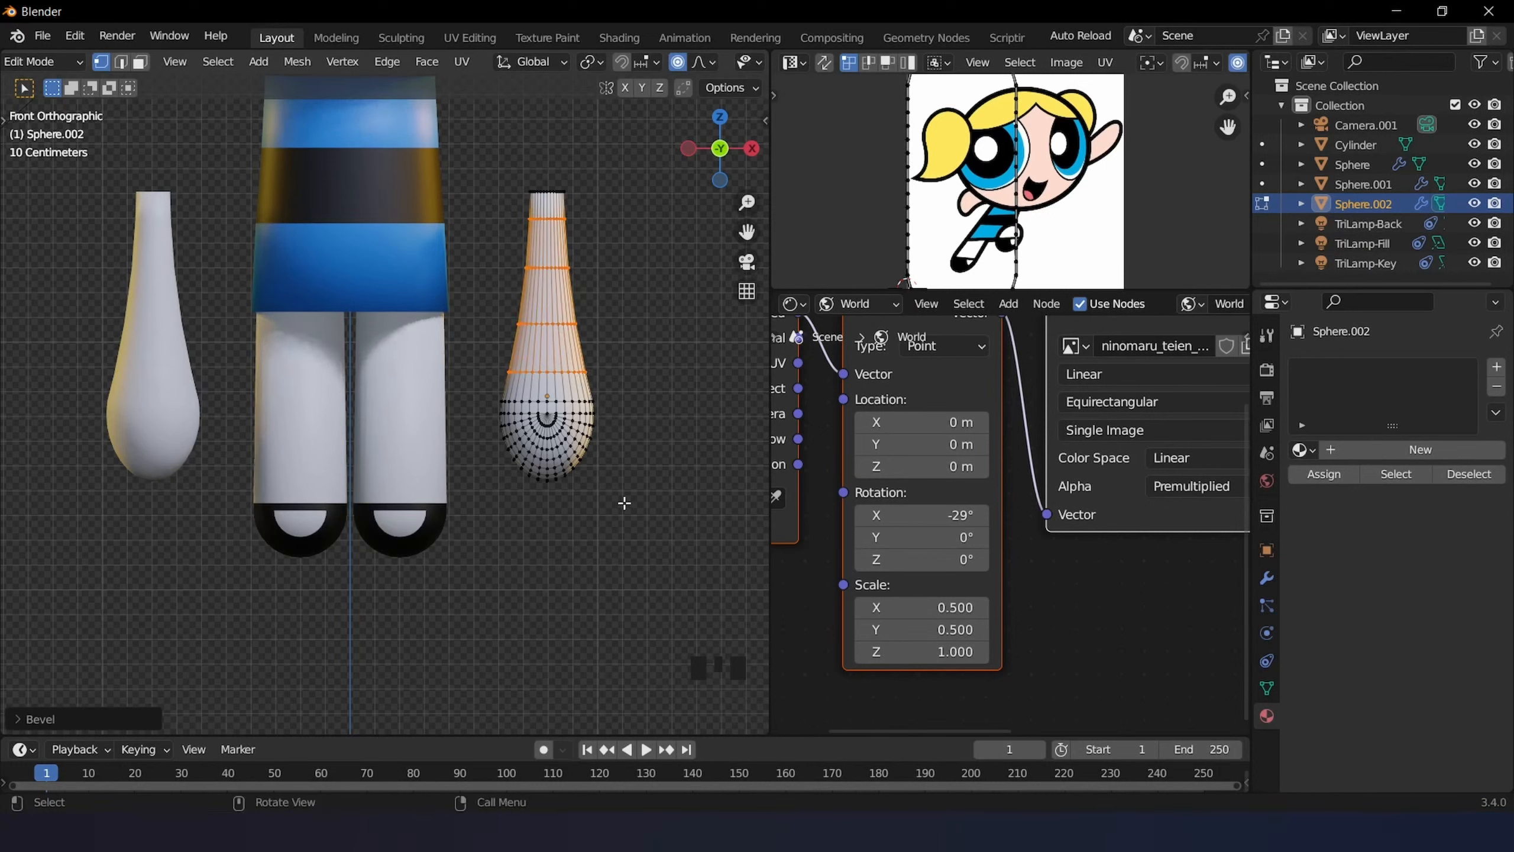
{"action": "left_click", "coordinate": [557, 401], "text": "alt"}
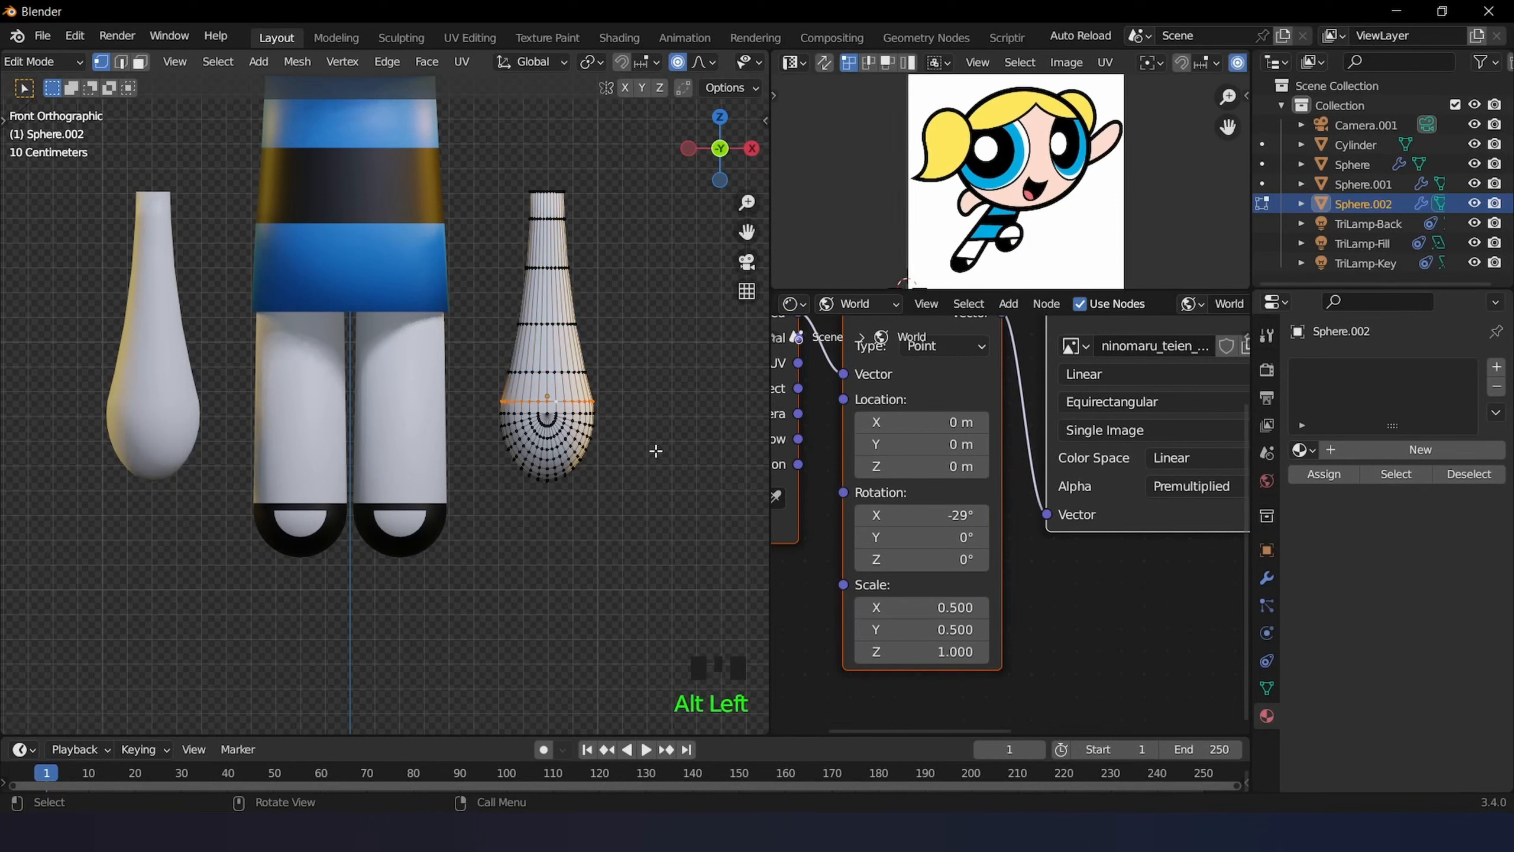
{"action": "key", "text": "s"}
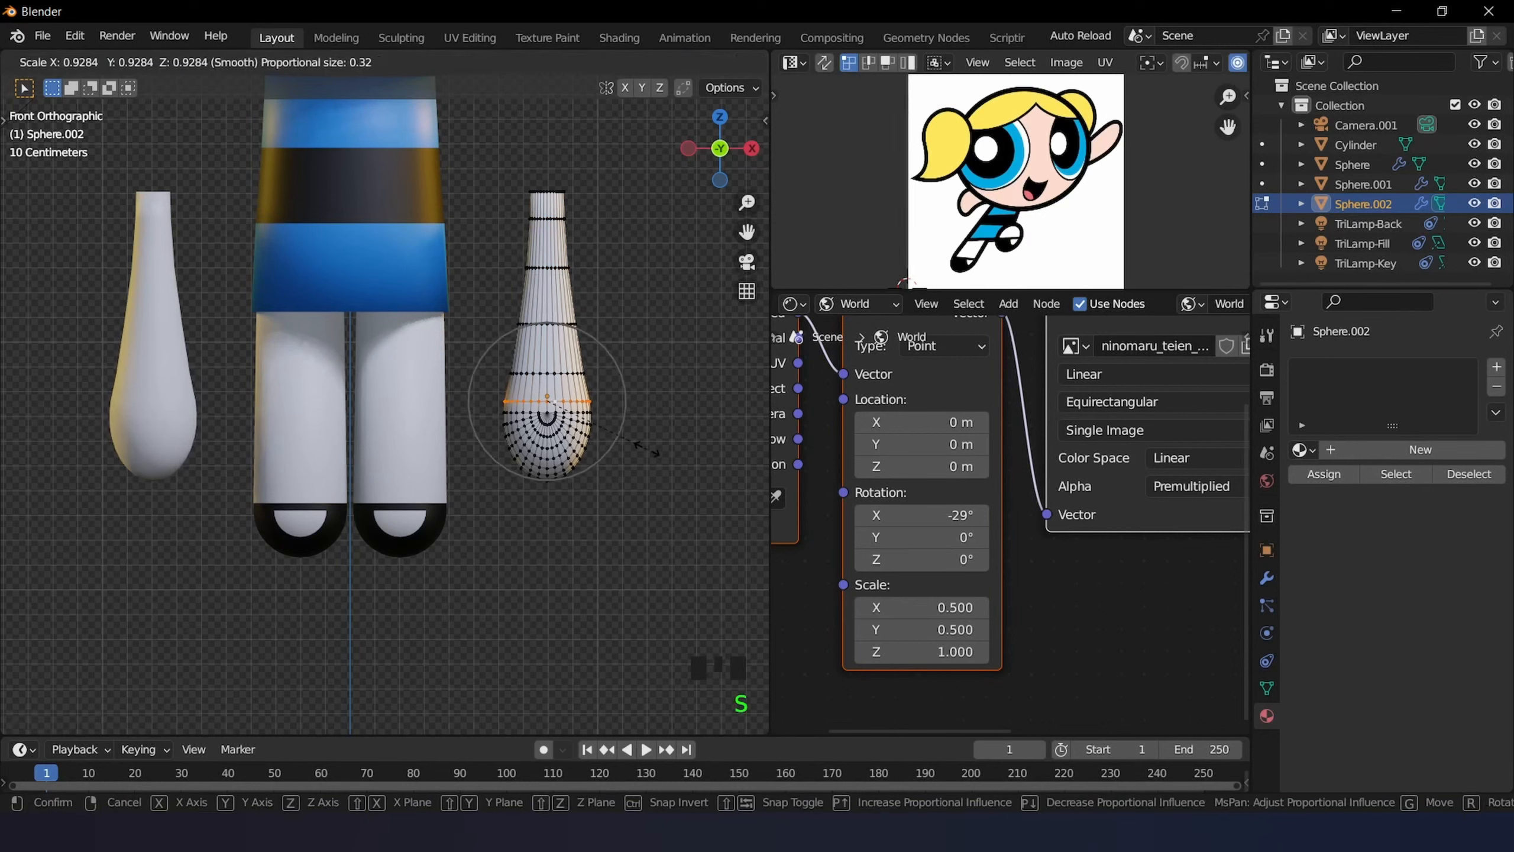
{"action": "scroll", "coordinate": [641, 444], "scroll_direction": "up", "scroll_amount": 1}
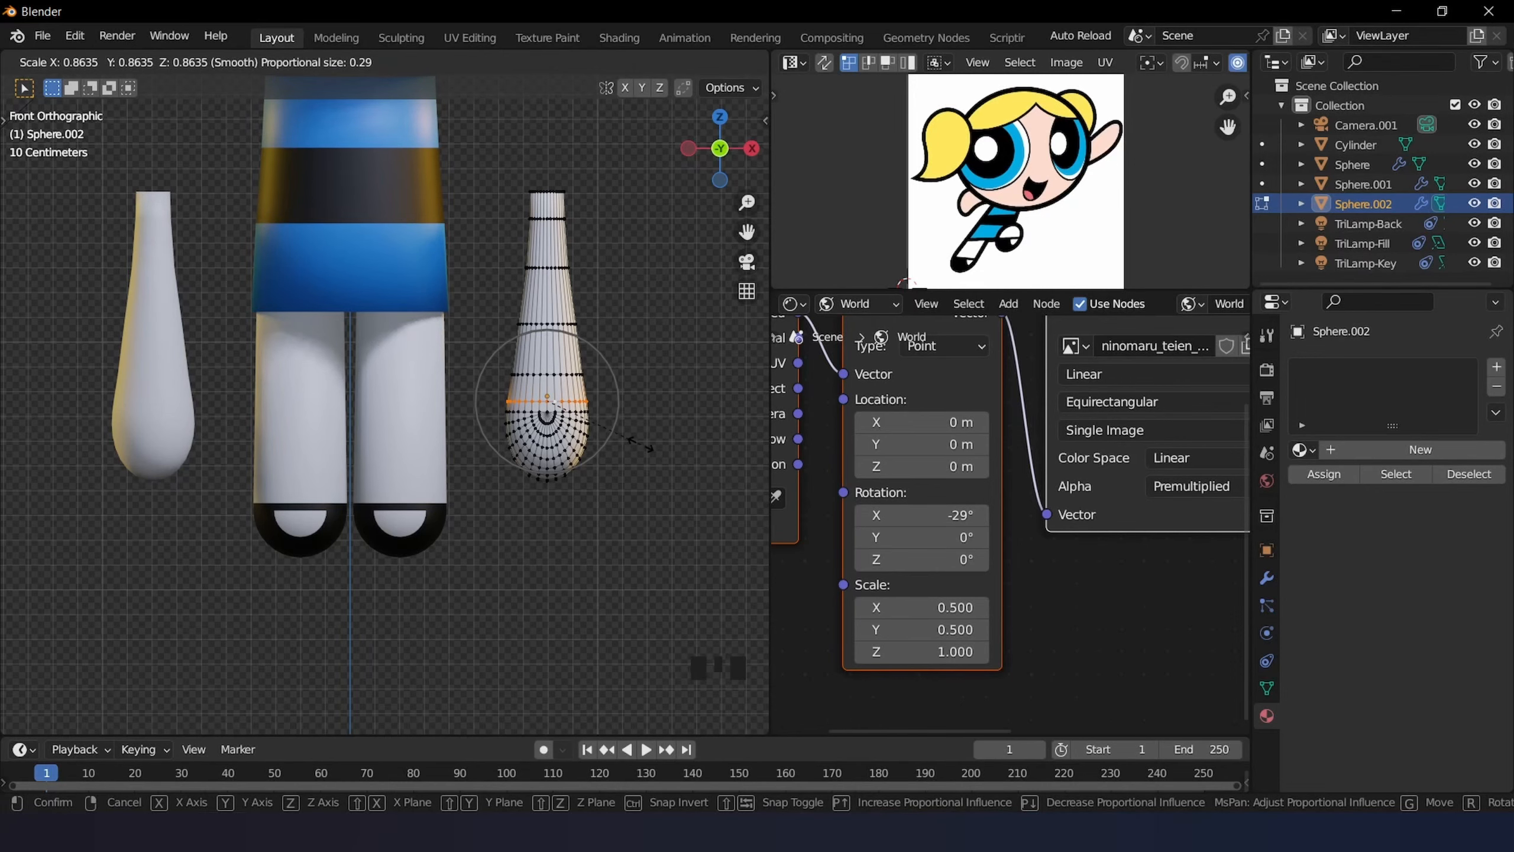
{"action": "left_click", "coordinate": [640, 444]}
{"action": "scroll", "coordinate": [570, 420], "scroll_direction": "down", "scroll_amount": 6}
{"action": "key", "text": "Tab"}
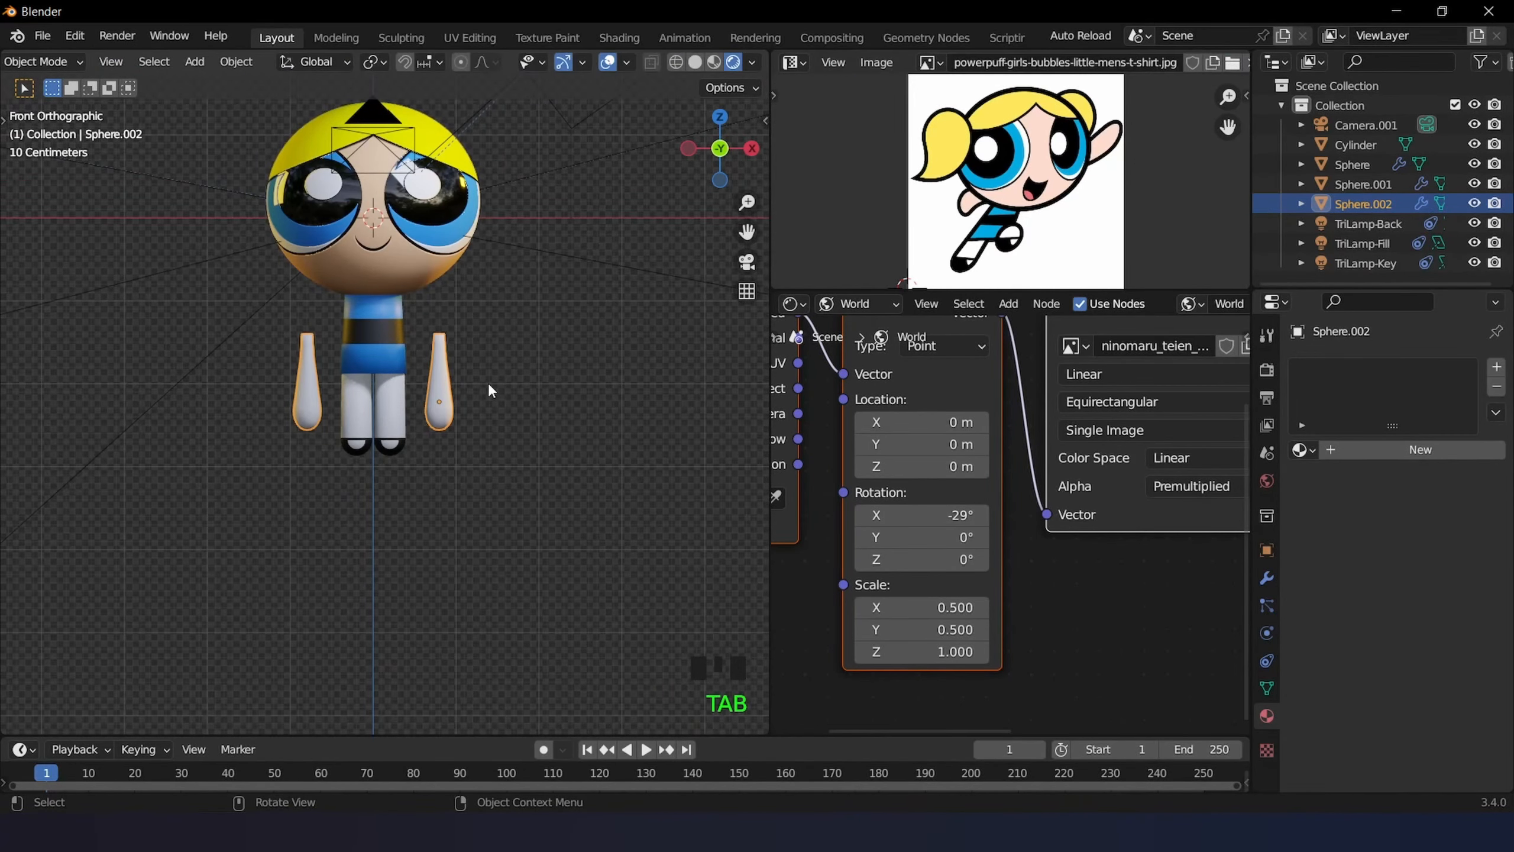
- Rotate the mirrored arms so their lower ends angle outward, and raise them to the shoulders beneath the head
{"action": "scroll", "coordinate": [487, 382], "scroll_direction": "up", "scroll_amount": 3}
{"action": "key", "text": "r"}
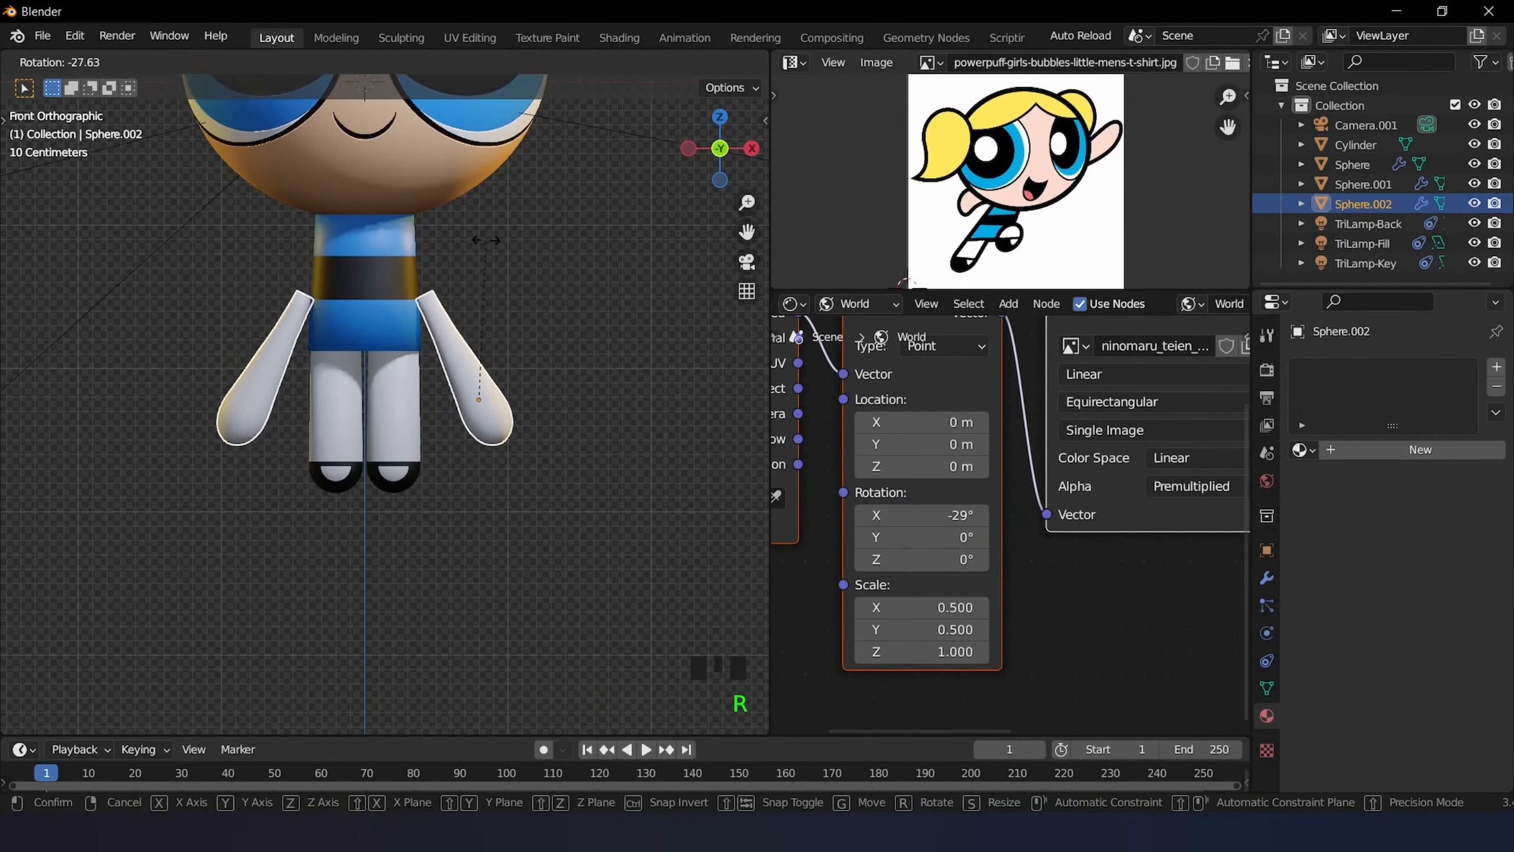
{"action": "left_click", "coordinate": [457, 256]}
{"action": "key", "text": "g"}
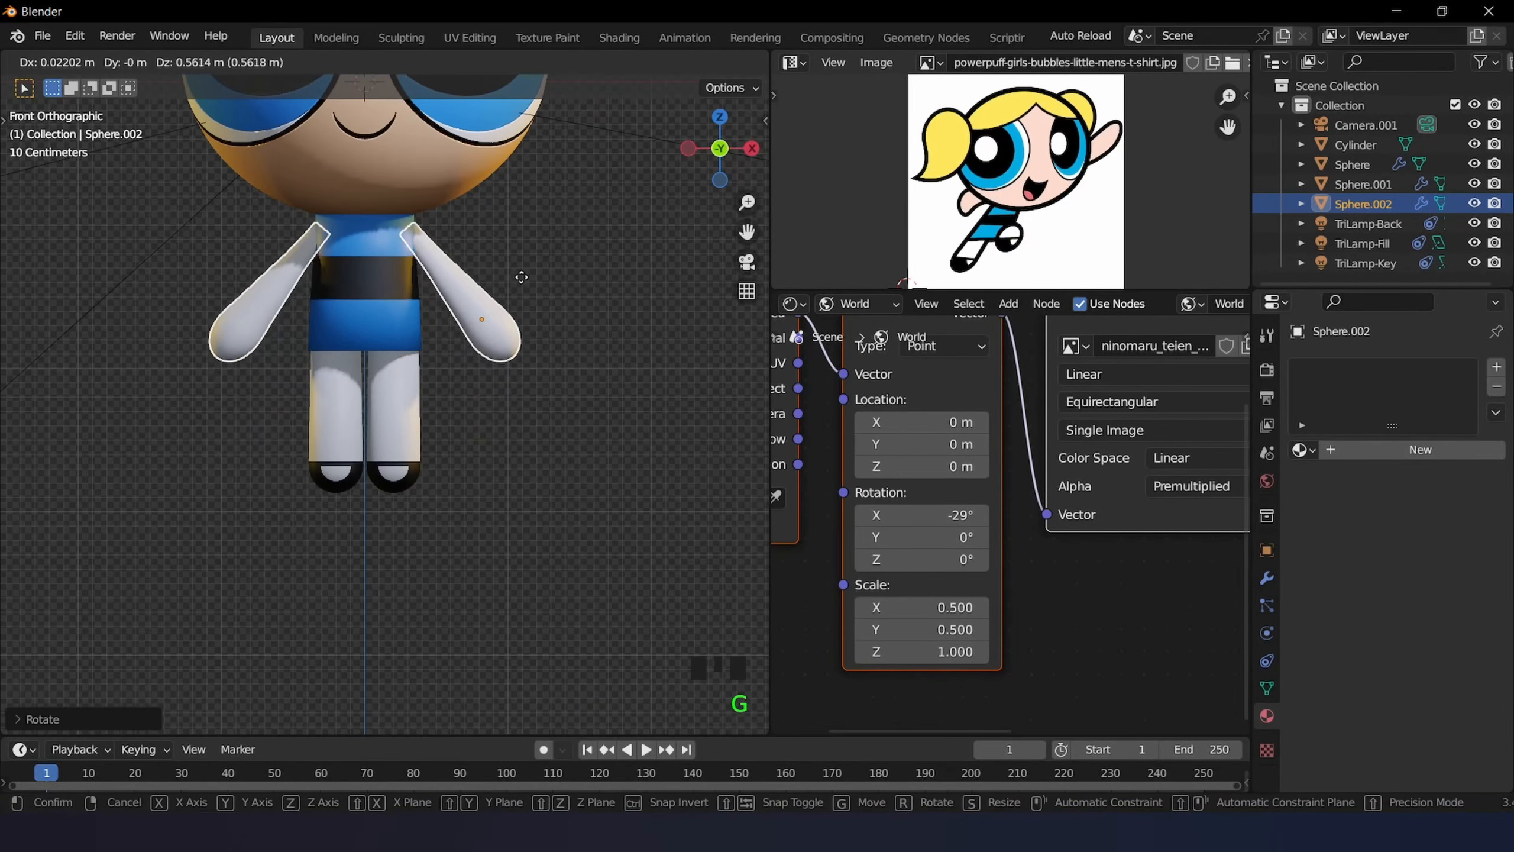
{"action": "left_click", "coordinate": [518, 257]}
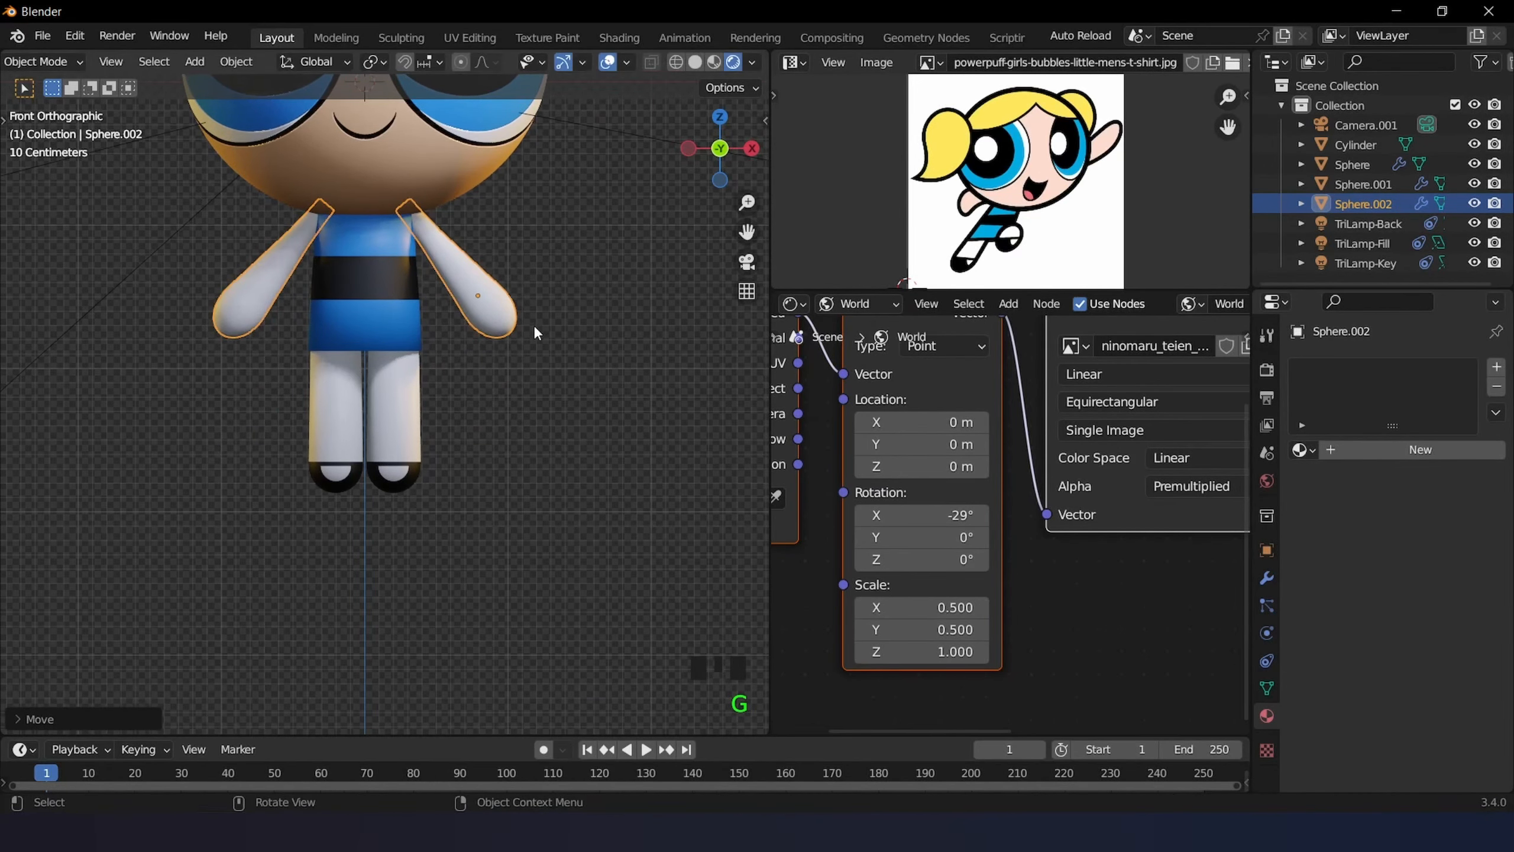
- Scale the arms uniformly to about 0.90 and move their upper ends back to the shoulders
{"action": "scroll", "coordinate": [433, 334], "scroll_direction": "down", "scroll_amount": 2}
{"action": "scroll", "coordinate": [433, 334], "scroll_direction": "up", "scroll_amount": 1}
{"action": "middle_click_drag", "start_coordinate": [433, 334], "coordinate": [484, 499], "text": "shift"}
{"action": "scroll", "coordinate": [507, 514], "scroll_direction": "up", "scroll_amount": 2}
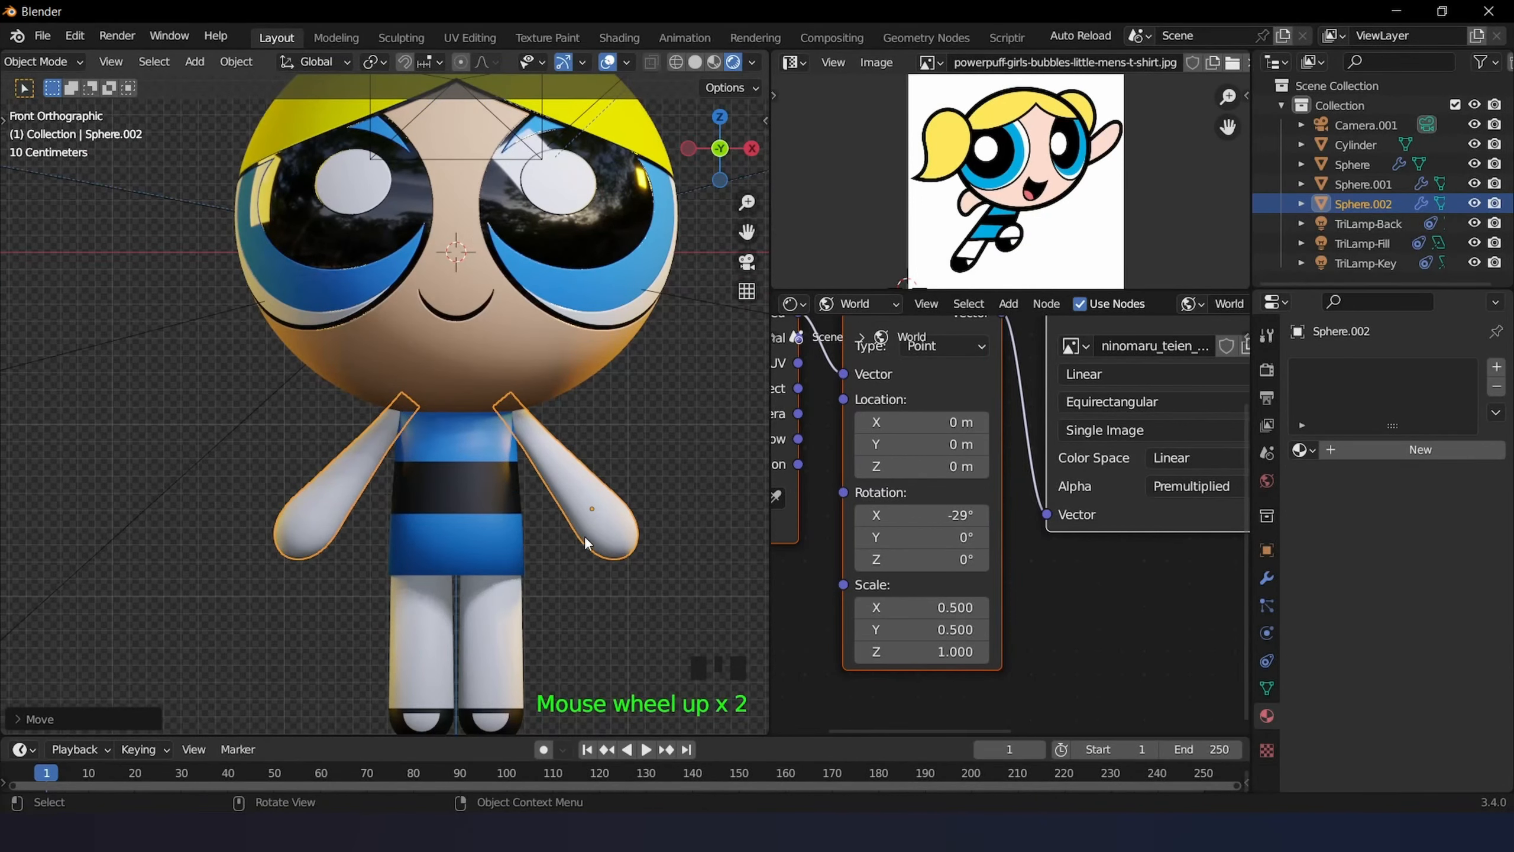
{"action": "key", "text": "s"}
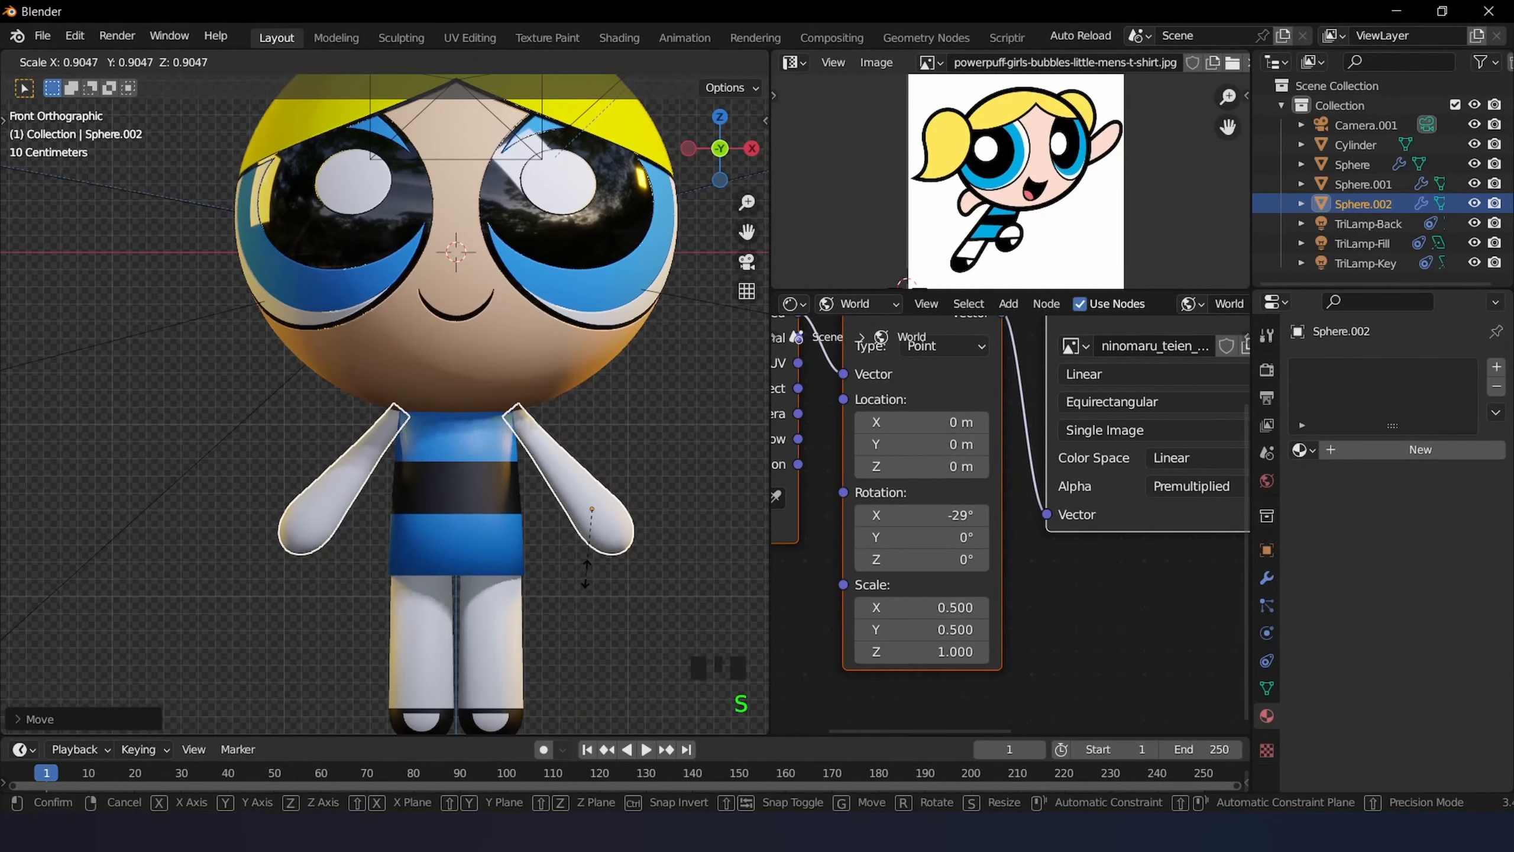
{"action": "left_click", "coordinate": [584, 571]}
{"action": "key", "text": "g"}
{"action": "left_click", "coordinate": [578, 562]}
{"action": "scroll", "coordinate": [578, 561], "scroll_direction": "down", "scroll_amount": 1}
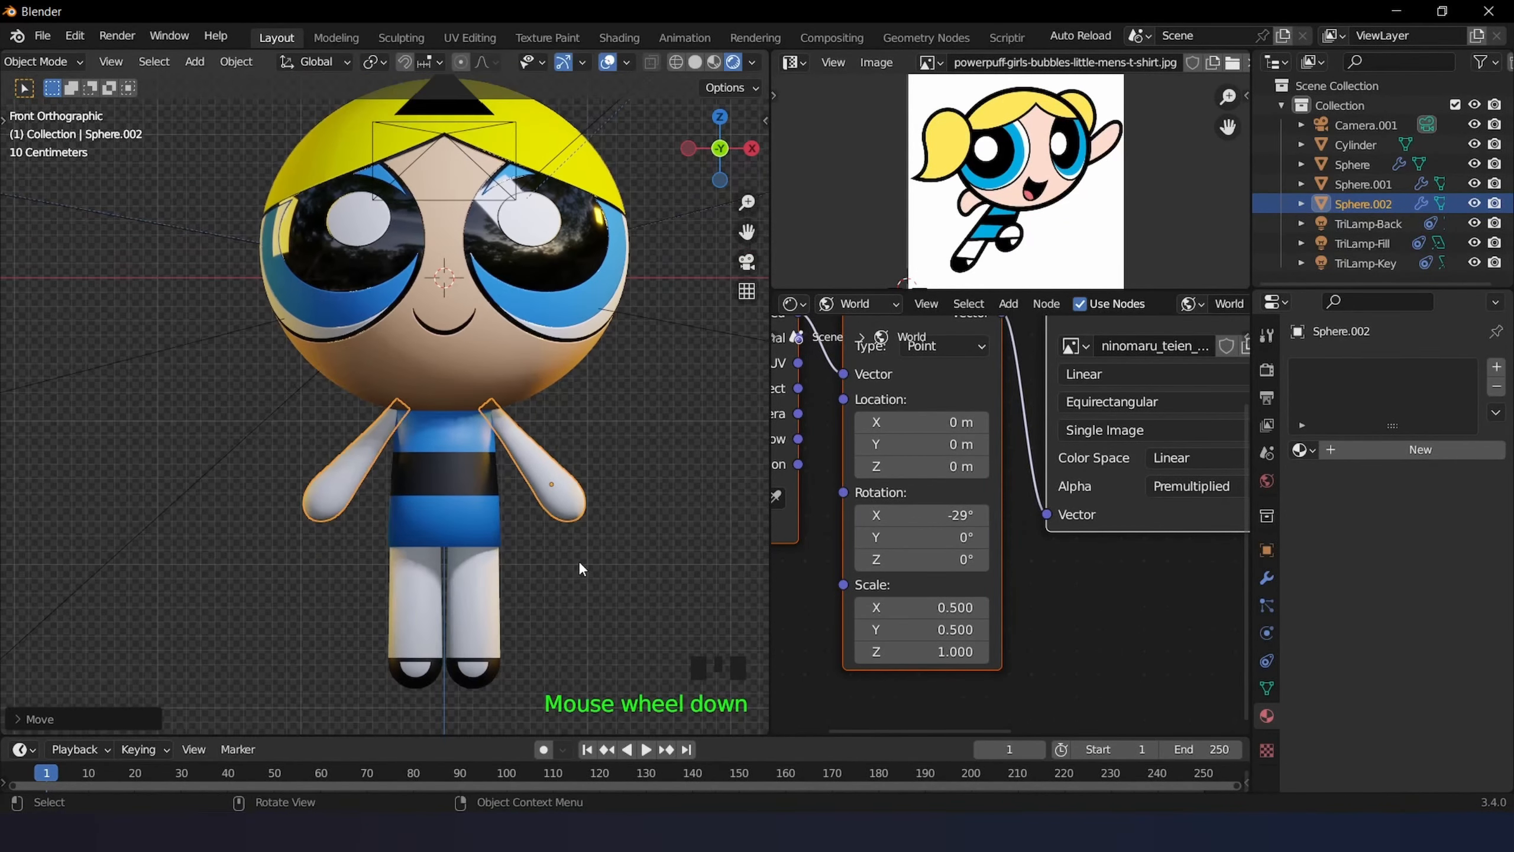
- Fine-tune the arms' position against the torso from an angled view, and return to the front view
{"action": "middle_click_drag", "start_coordinate": [633, 504], "coordinate": [609, 443]}
{"action": "scroll", "coordinate": [421, 491], "scroll_direction": "up", "scroll_amount": 2}
{"action": "key", "text": "g"}
{"action": "left_click", "coordinate": [422, 491]}
{"action": "key", "text": "KP_1"}
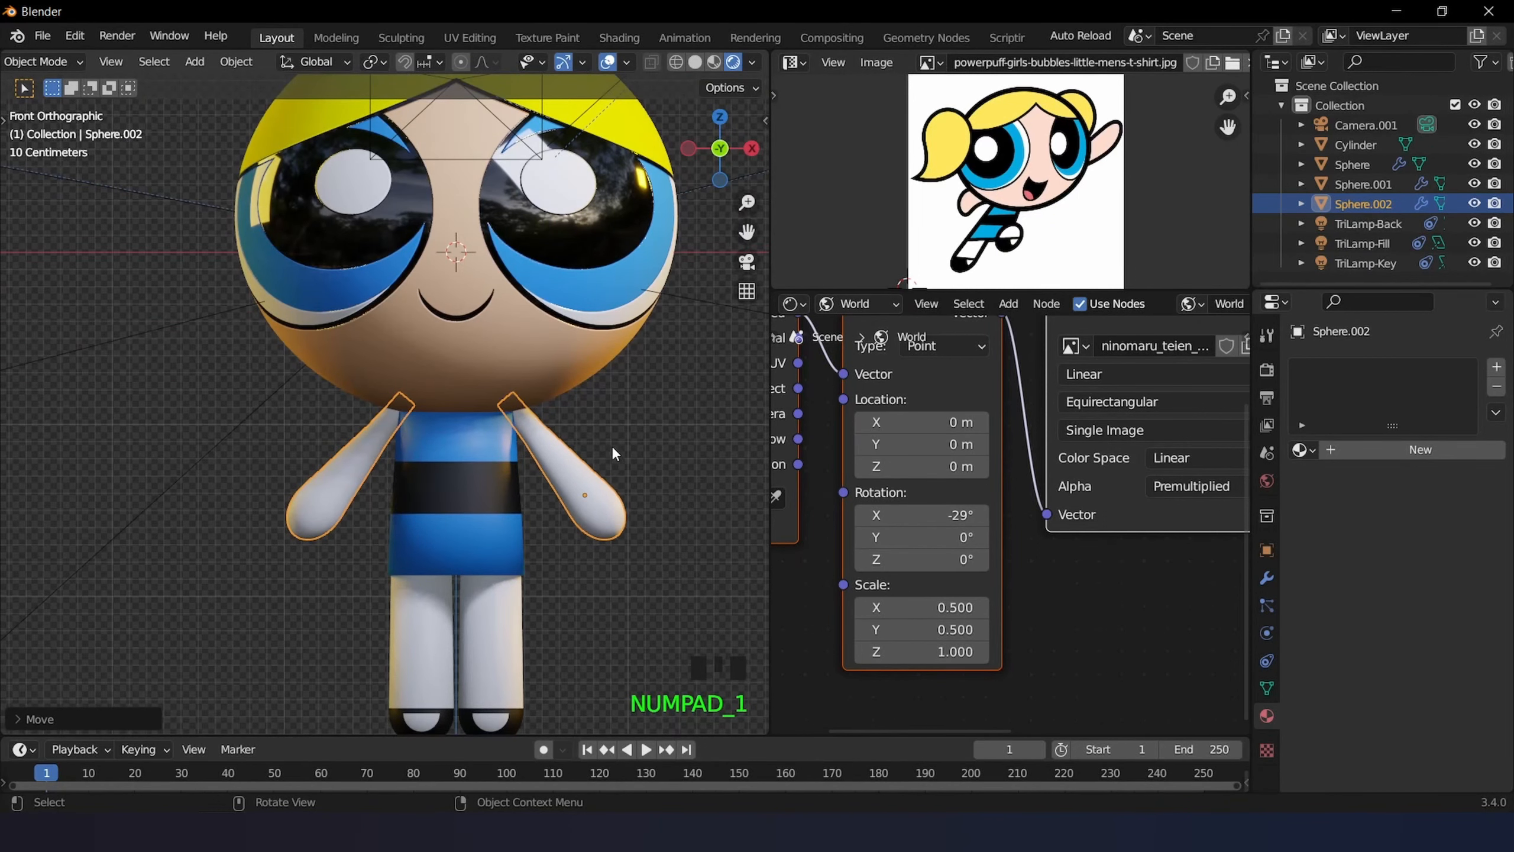
- Create a new material for the arms
{"action": "scroll", "coordinate": [608, 445], "scroll_direction": "down", "scroll_amount": 1}
{"action": "left_click", "coordinate": [568, 458]}
{"action": "left_click", "coordinate": [563, 465]}
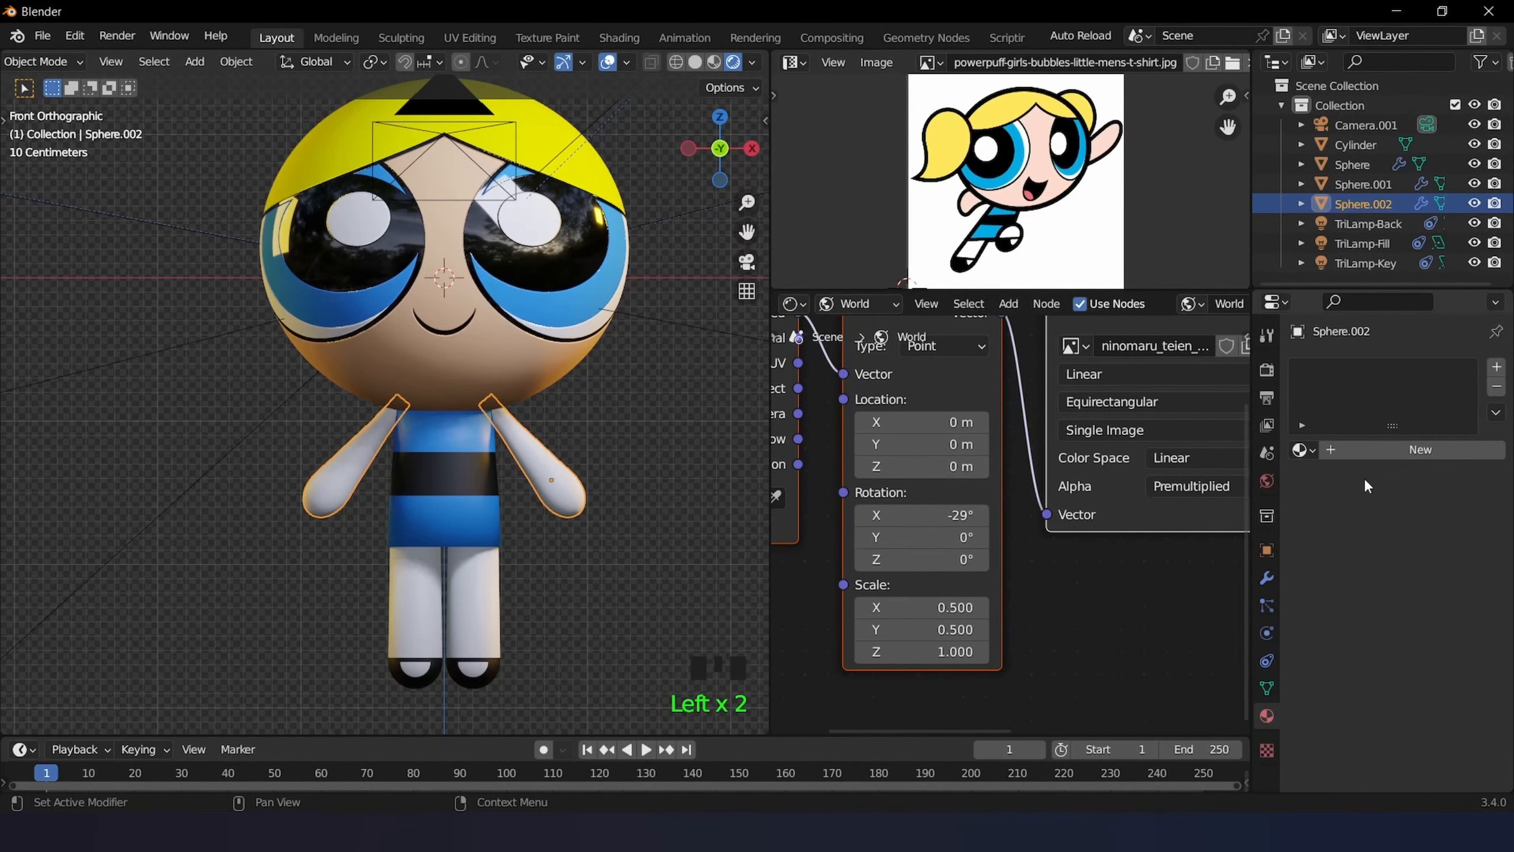
{"action": "left_click", "coordinate": [1394, 451]}
{"action": "scroll", "coordinate": [1110, 529], "scroll_direction": "down", "scroll_amount": 9}
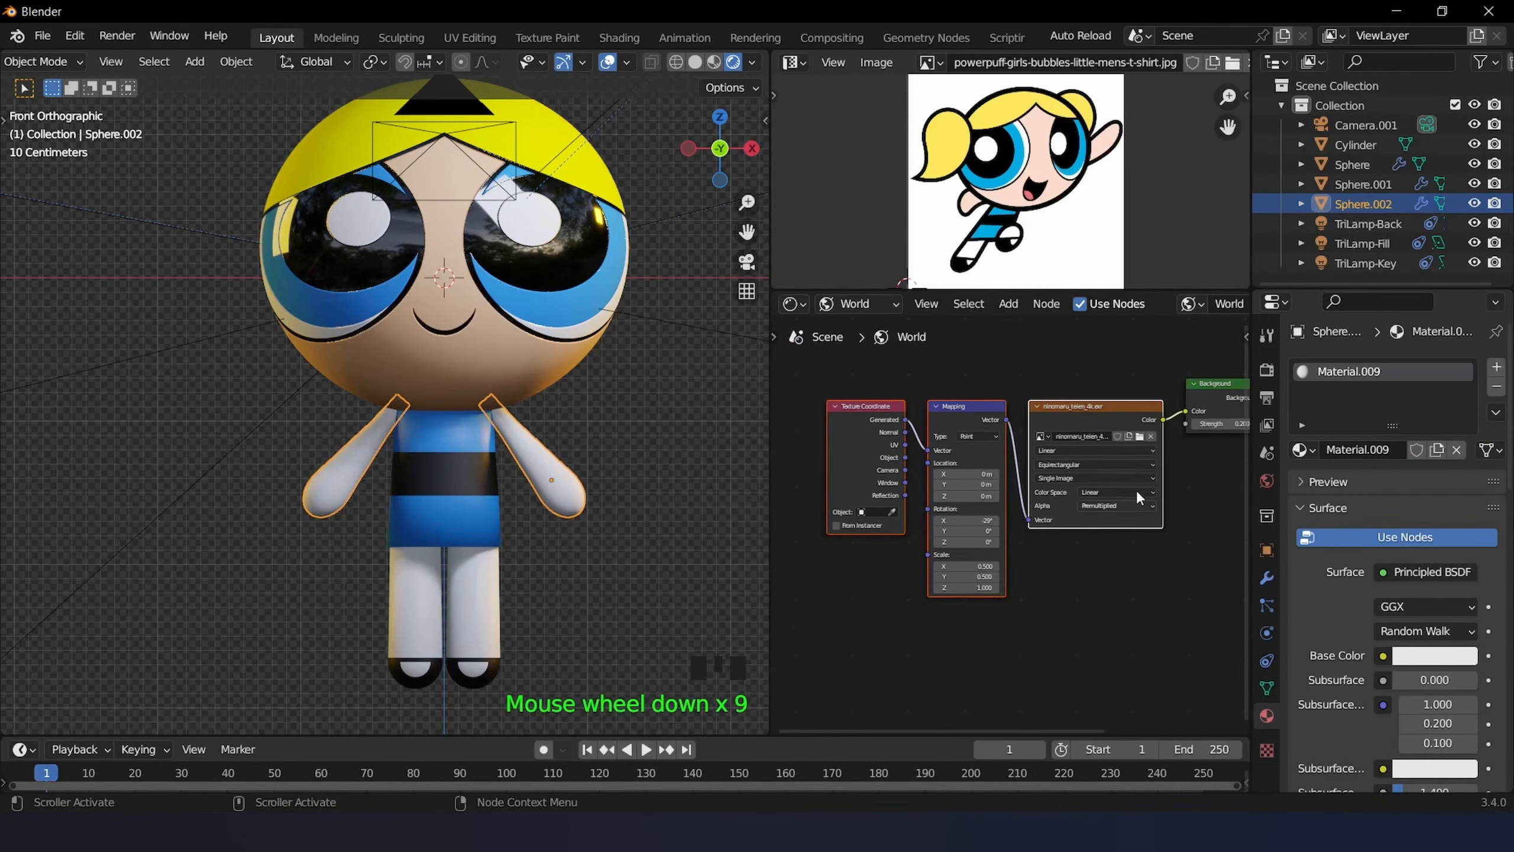
- Switch the shader node editor from World to Object and select the arm material's Principled BSDF node
{"action": "left_click", "coordinate": [790, 304]}
{"action": "left_click", "coordinate": [870, 304]}
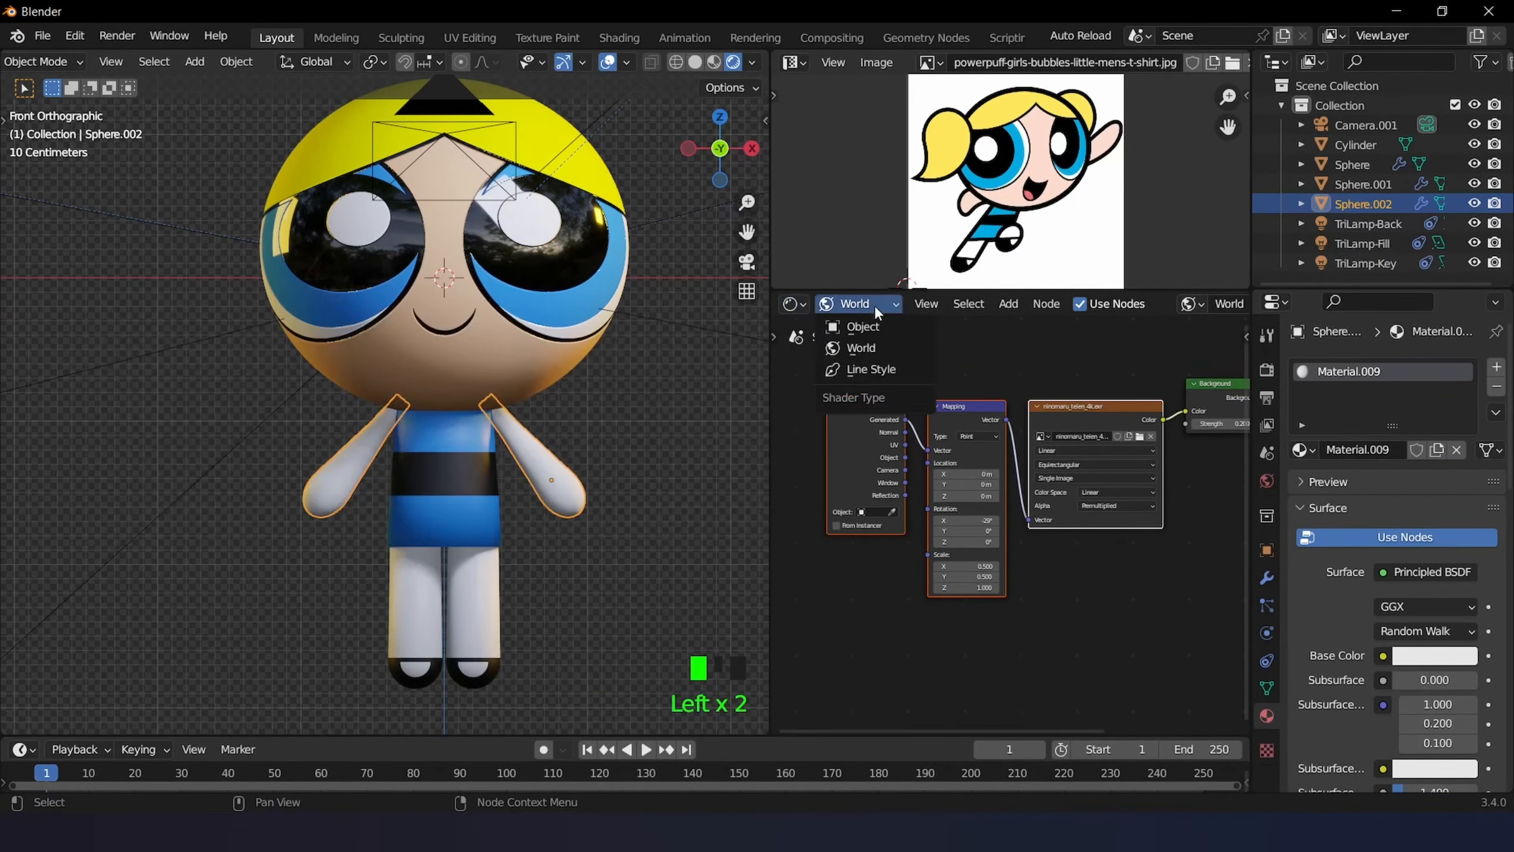
{"action": "left_click", "coordinate": [858, 328]}
{"action": "scroll", "coordinate": [953, 471], "scroll_direction": "down", "scroll_amount": 4}
{"action": "left_click", "coordinate": [1118, 418]}
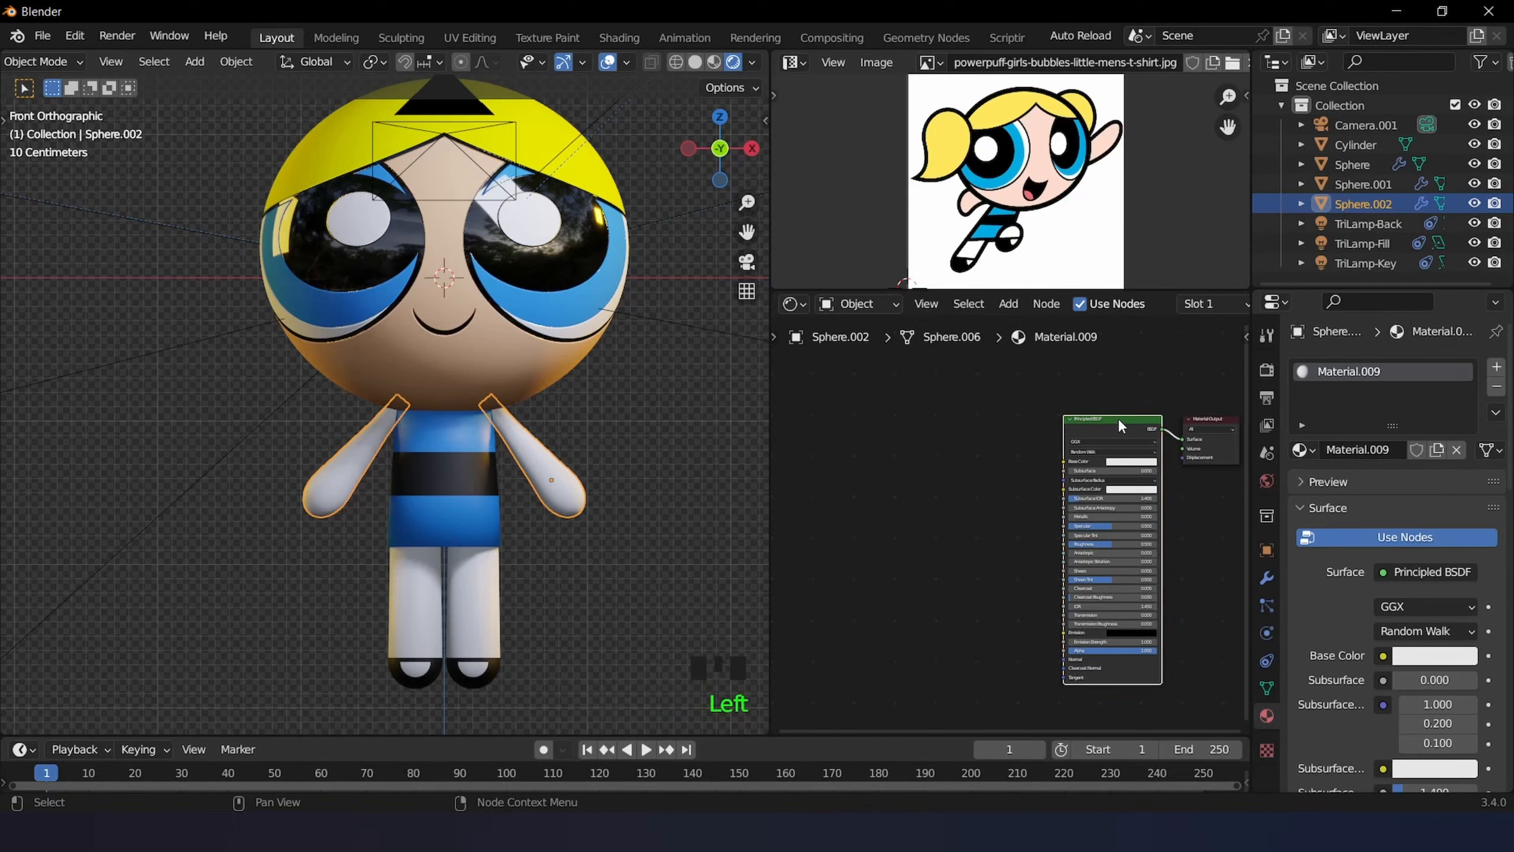
- Add an Image Texture with mapping nodes to the arm material and assign the existing "Bubbles face simple.png" image
{"action": "key", "text": "ctrl+t"}
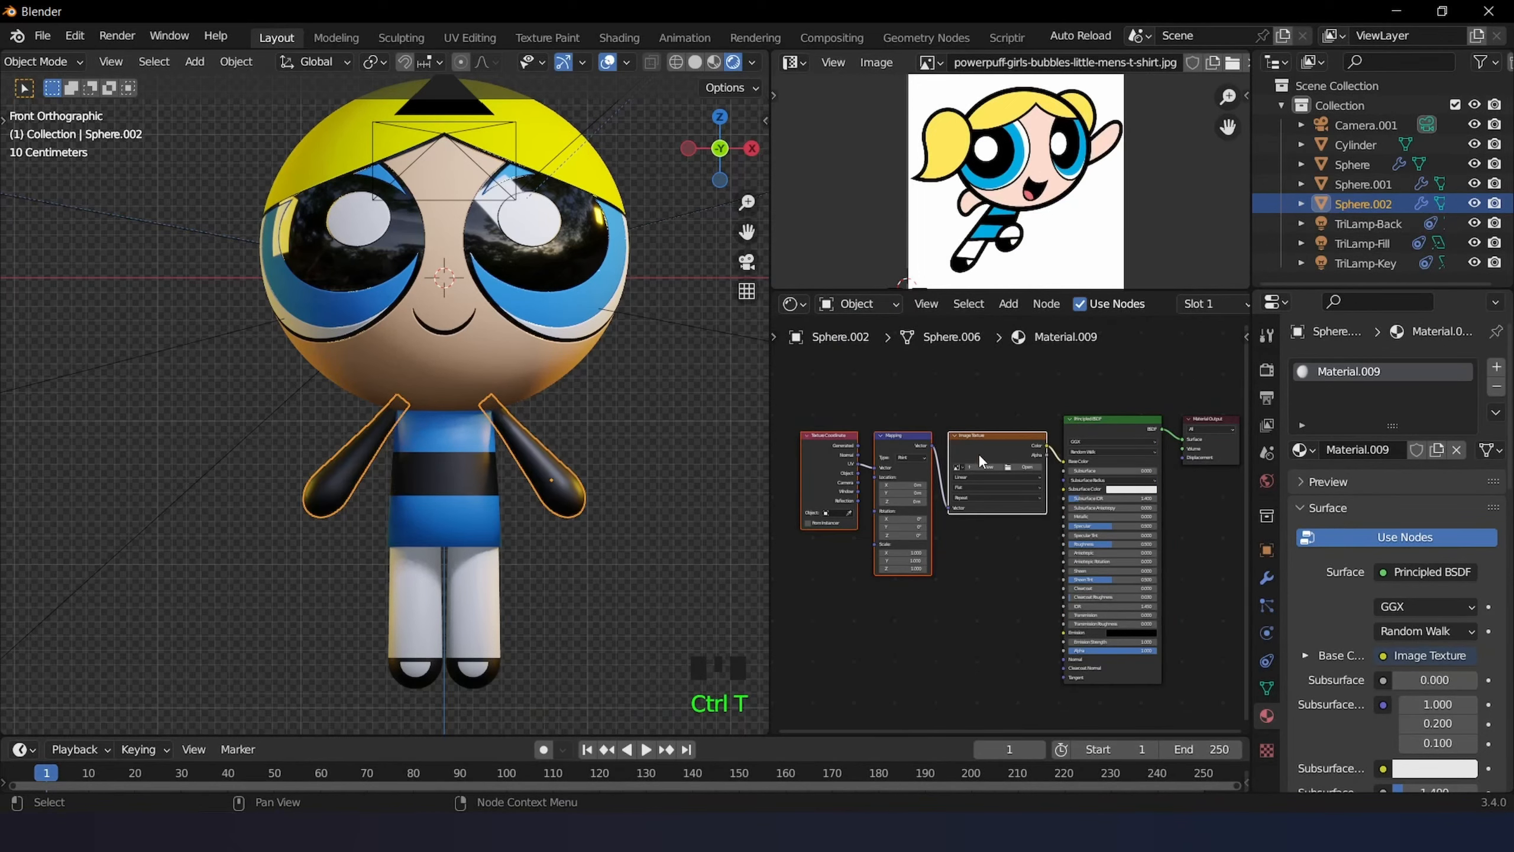
{"action": "left_click", "coordinate": [958, 468]}
{"action": "left_click", "coordinate": [958, 468]}
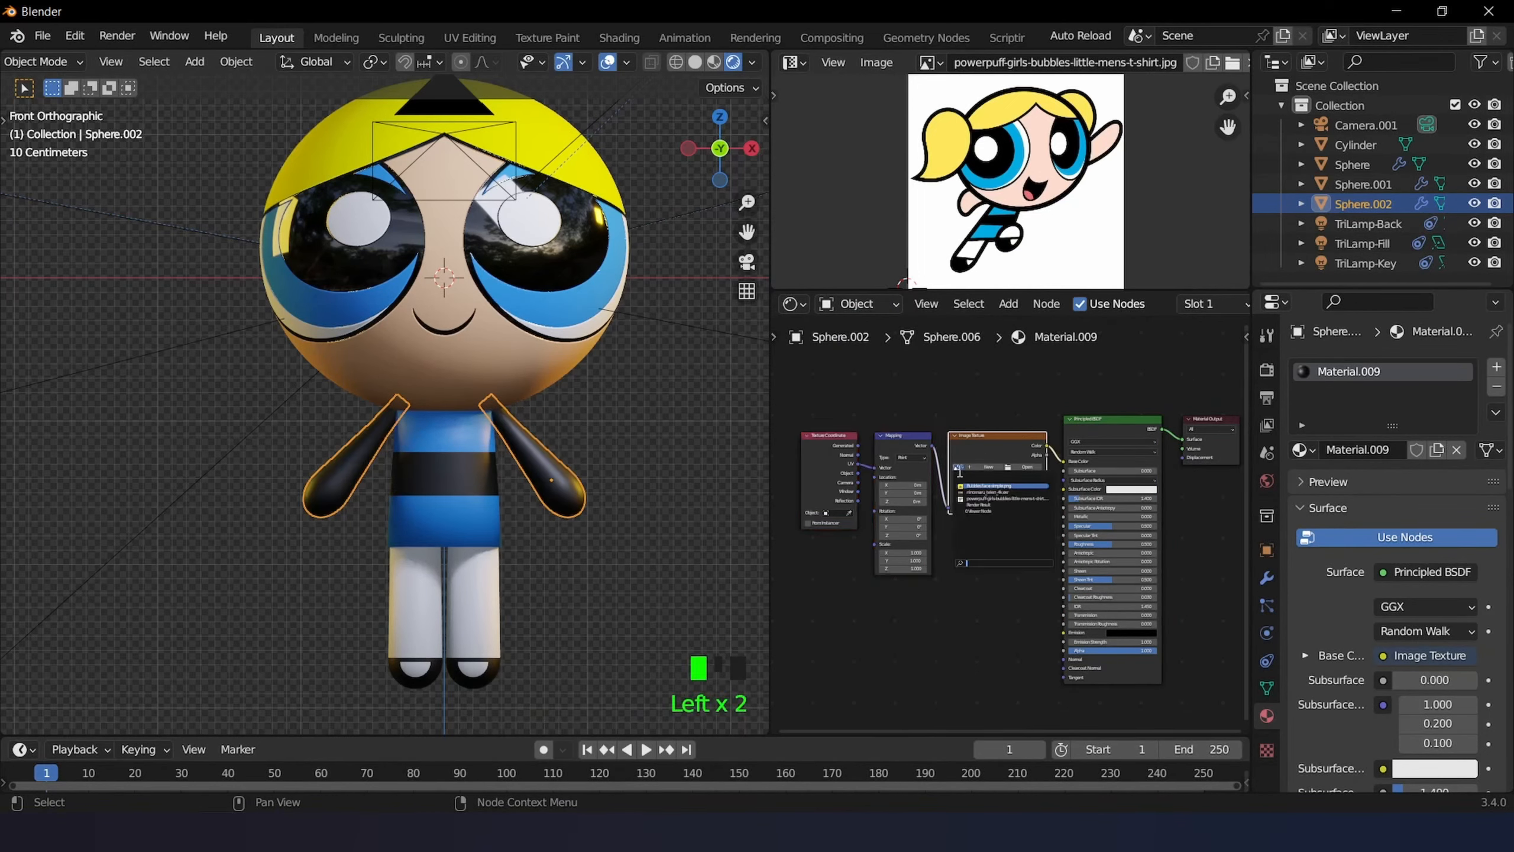
{"action": "left_click", "coordinate": [980, 484]}
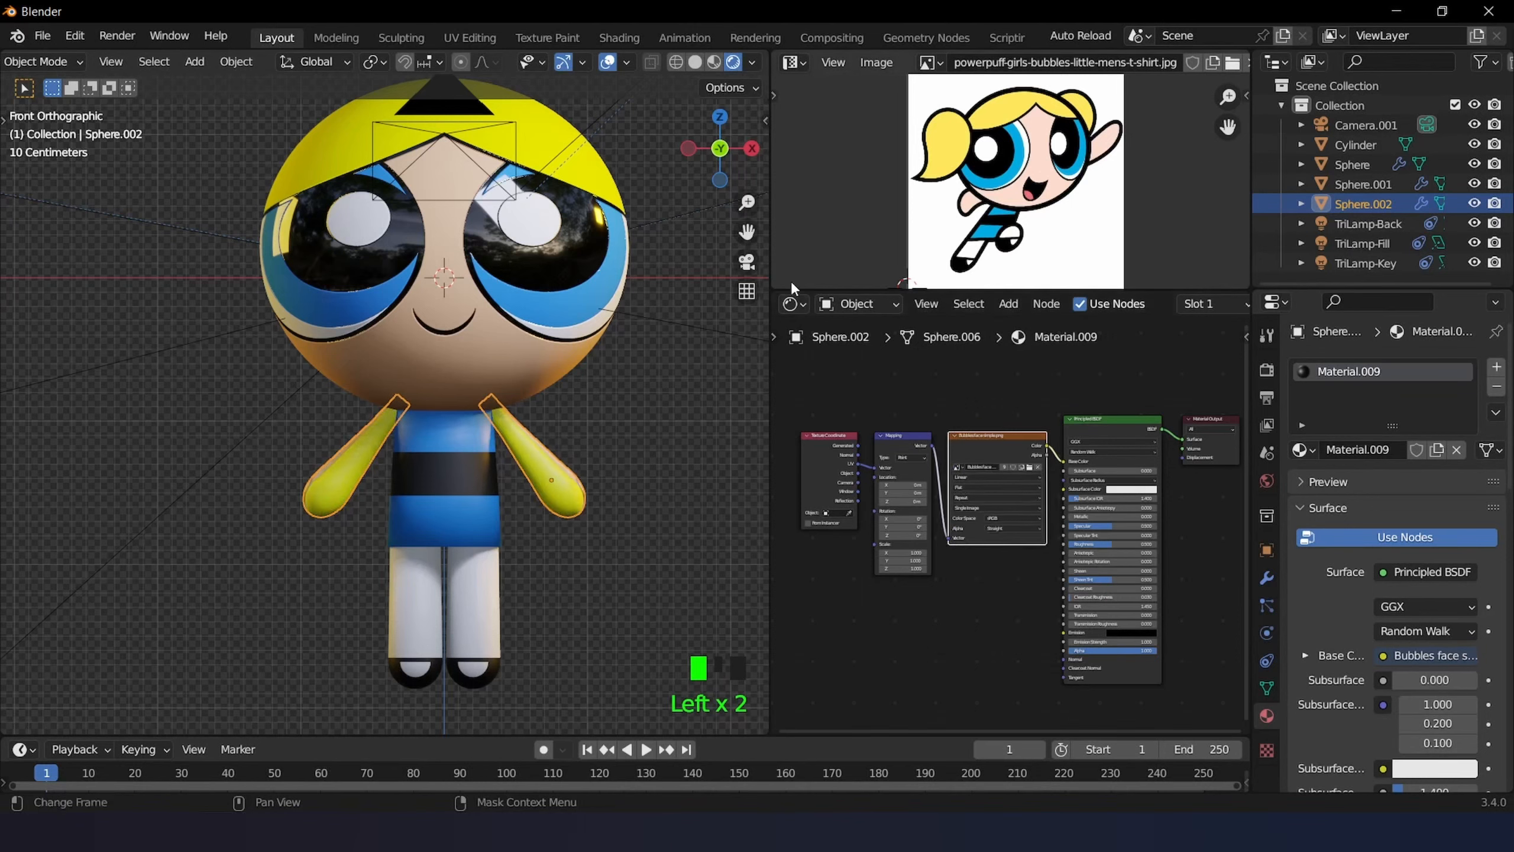
- Change the reference image area to a UV Editor
{"action": "left_click", "coordinate": [792, 304]}
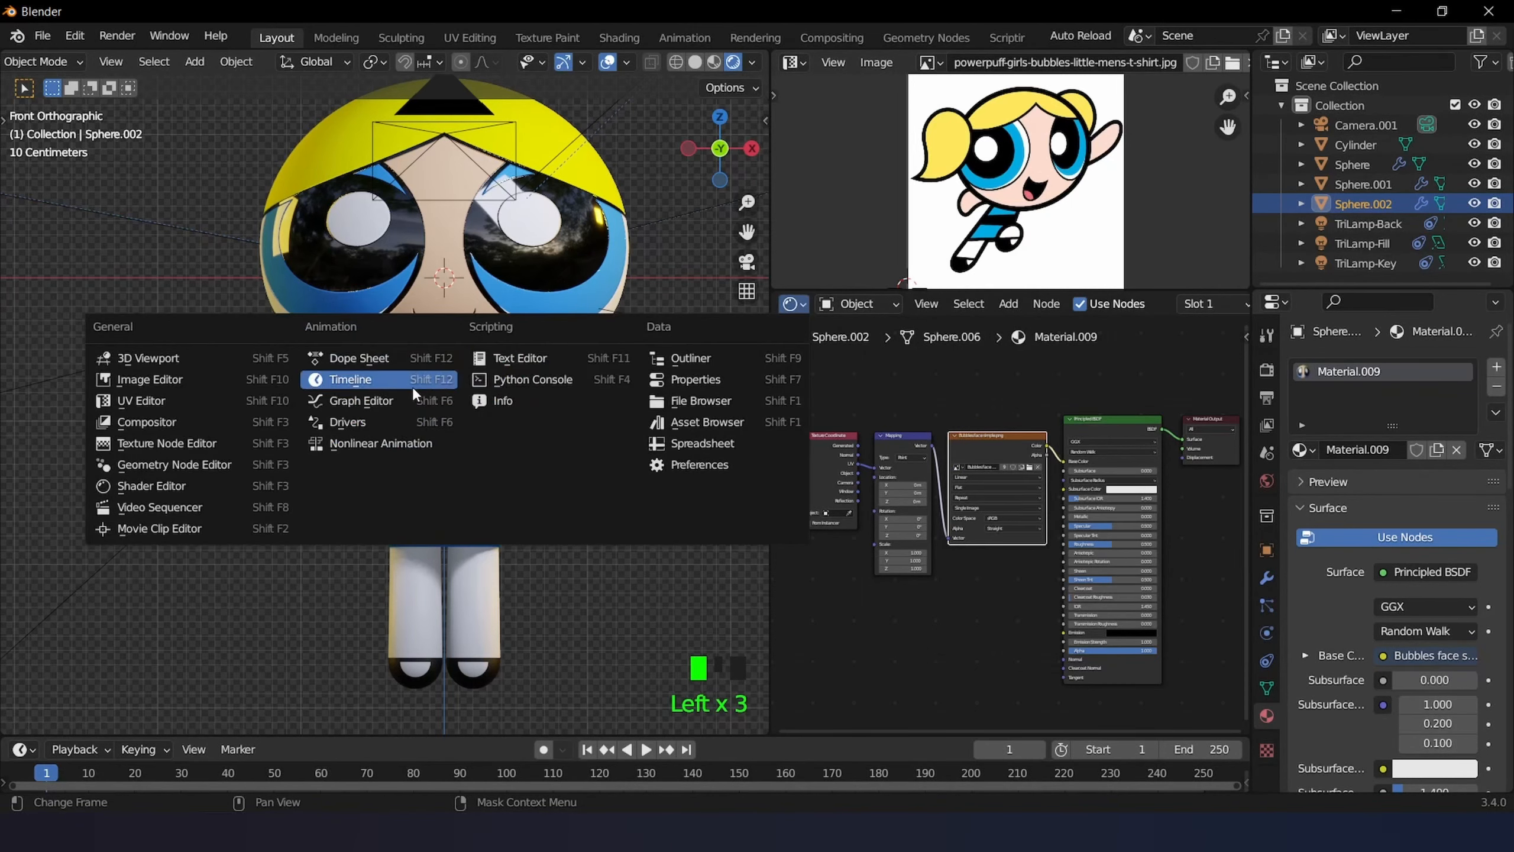
{"action": "left_click", "coordinate": [793, 63]}
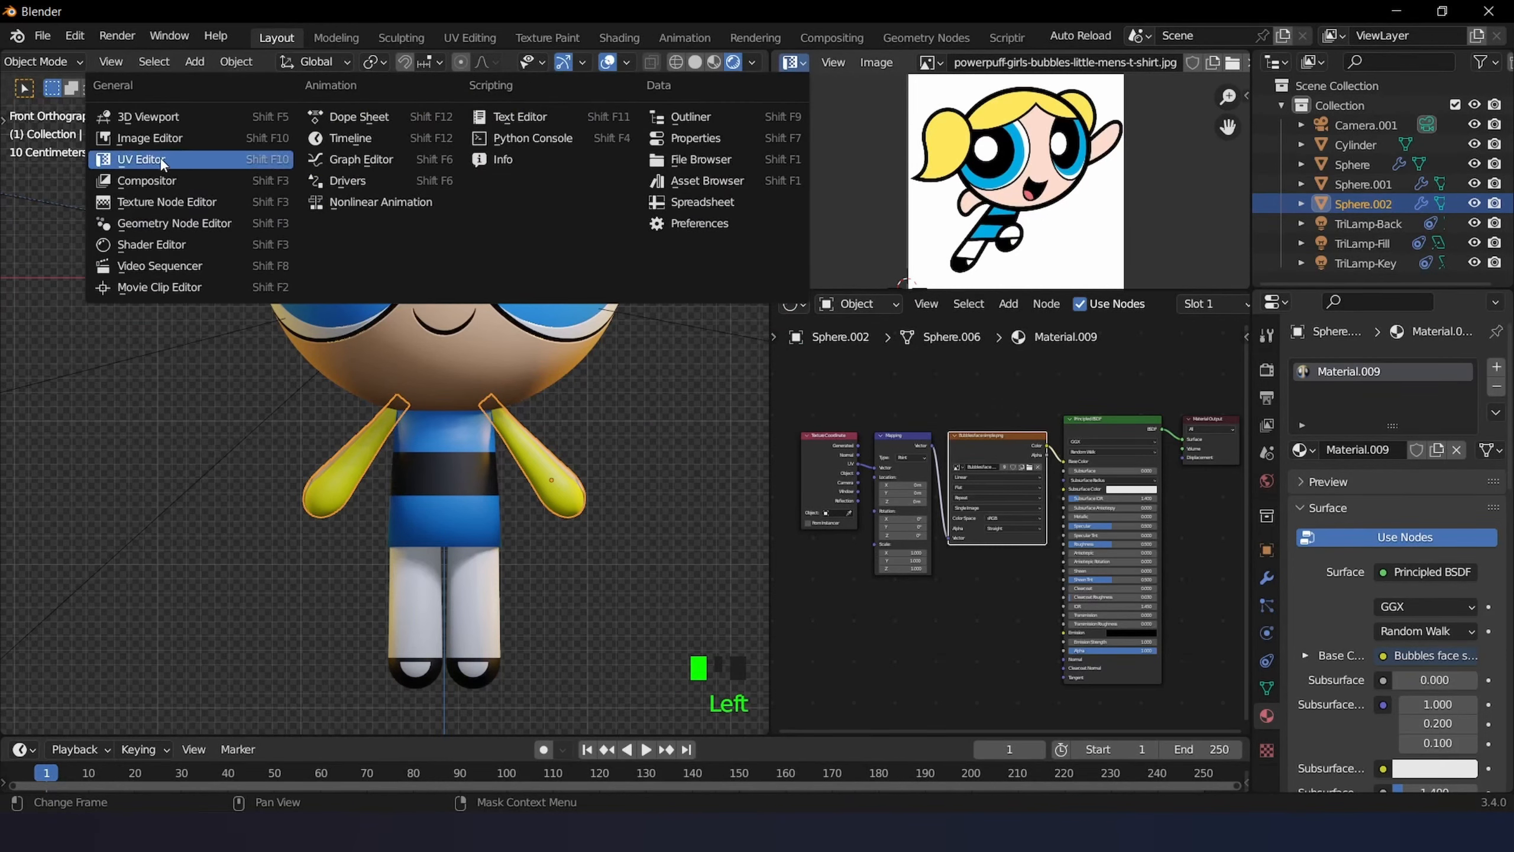
{"action": "scroll", "coordinate": [870, 160], "scroll_direction": "down", "scroll_amount": 3}
{"action": "scroll", "coordinate": [908, 155], "scroll_direction": "up", "scroll_amount": 2}
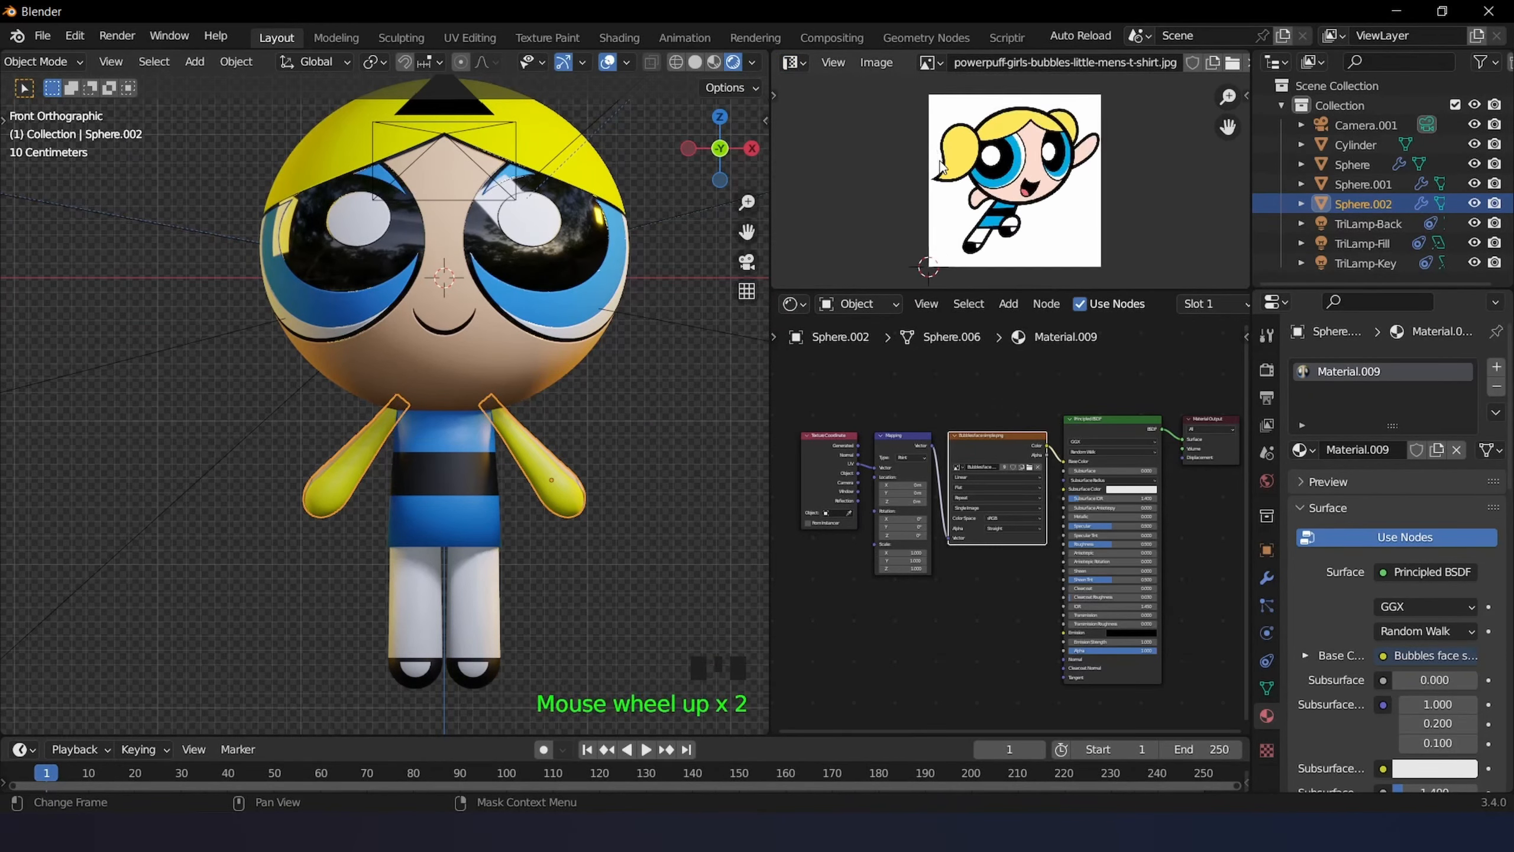
- Select the arm's entire mesh in Edit Mode and display "Bubbles face simple.png" behind its UVs
{"action": "key", "text": "Tab"}
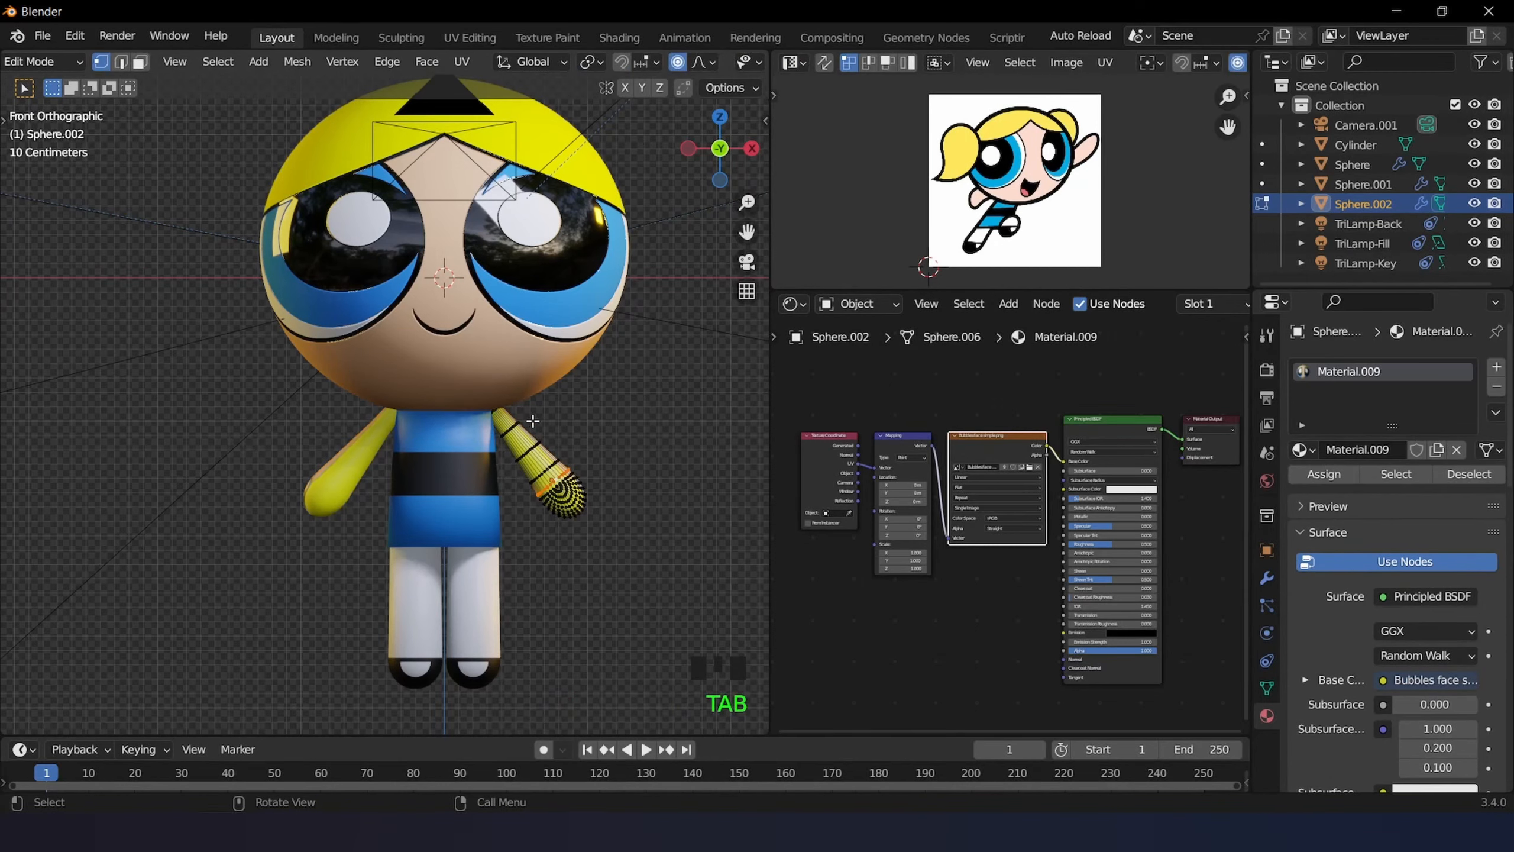
{"action": "key", "text": "a"}
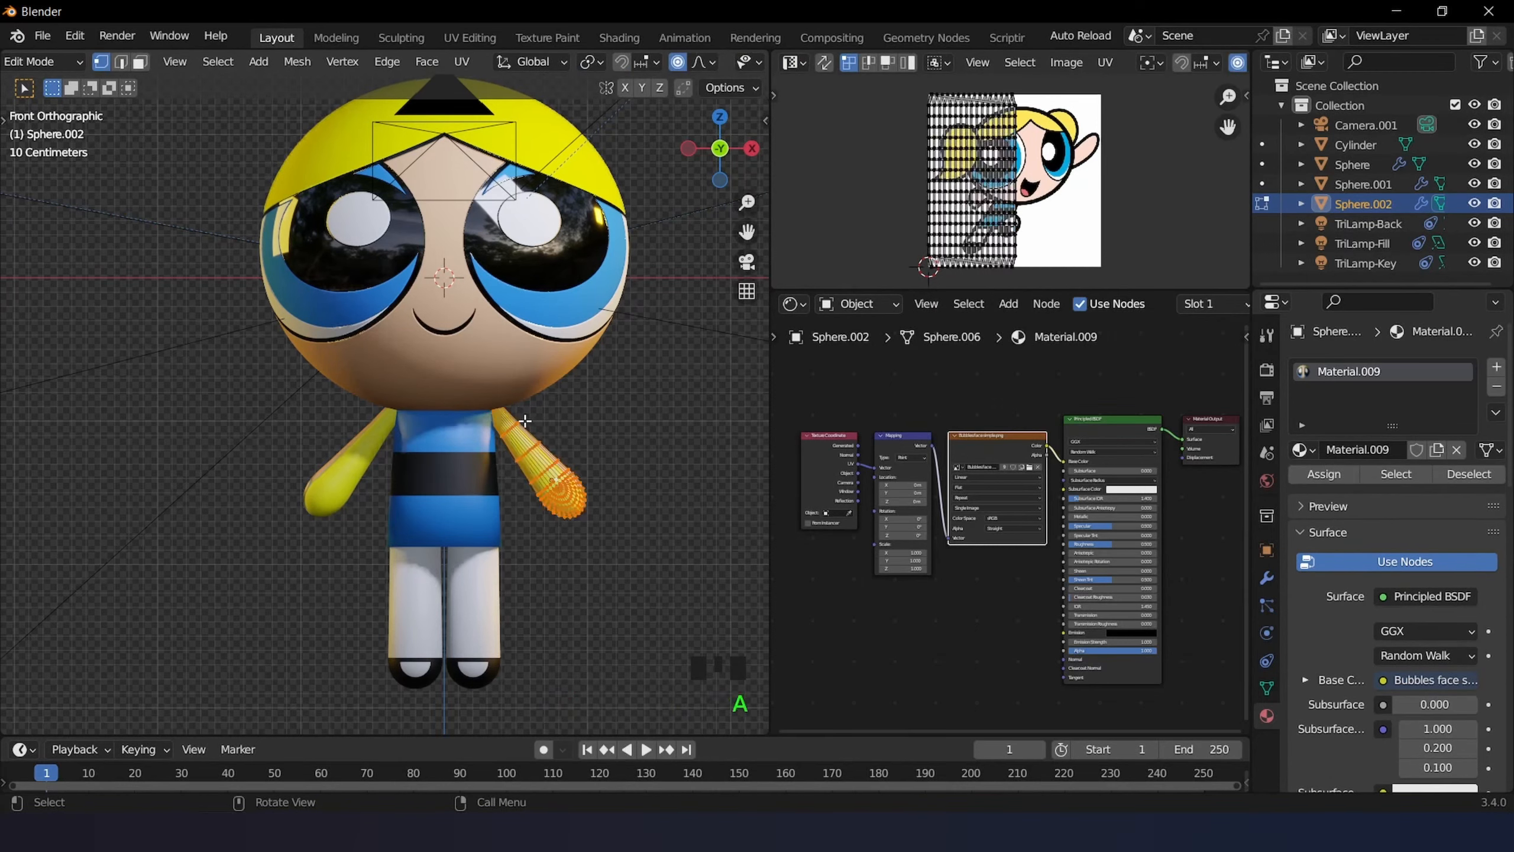
{"action": "middle_click_drag", "start_coordinate": [1191, 62], "coordinate": [980, 77]}
{"action": "left_click", "coordinate": [1074, 65]}
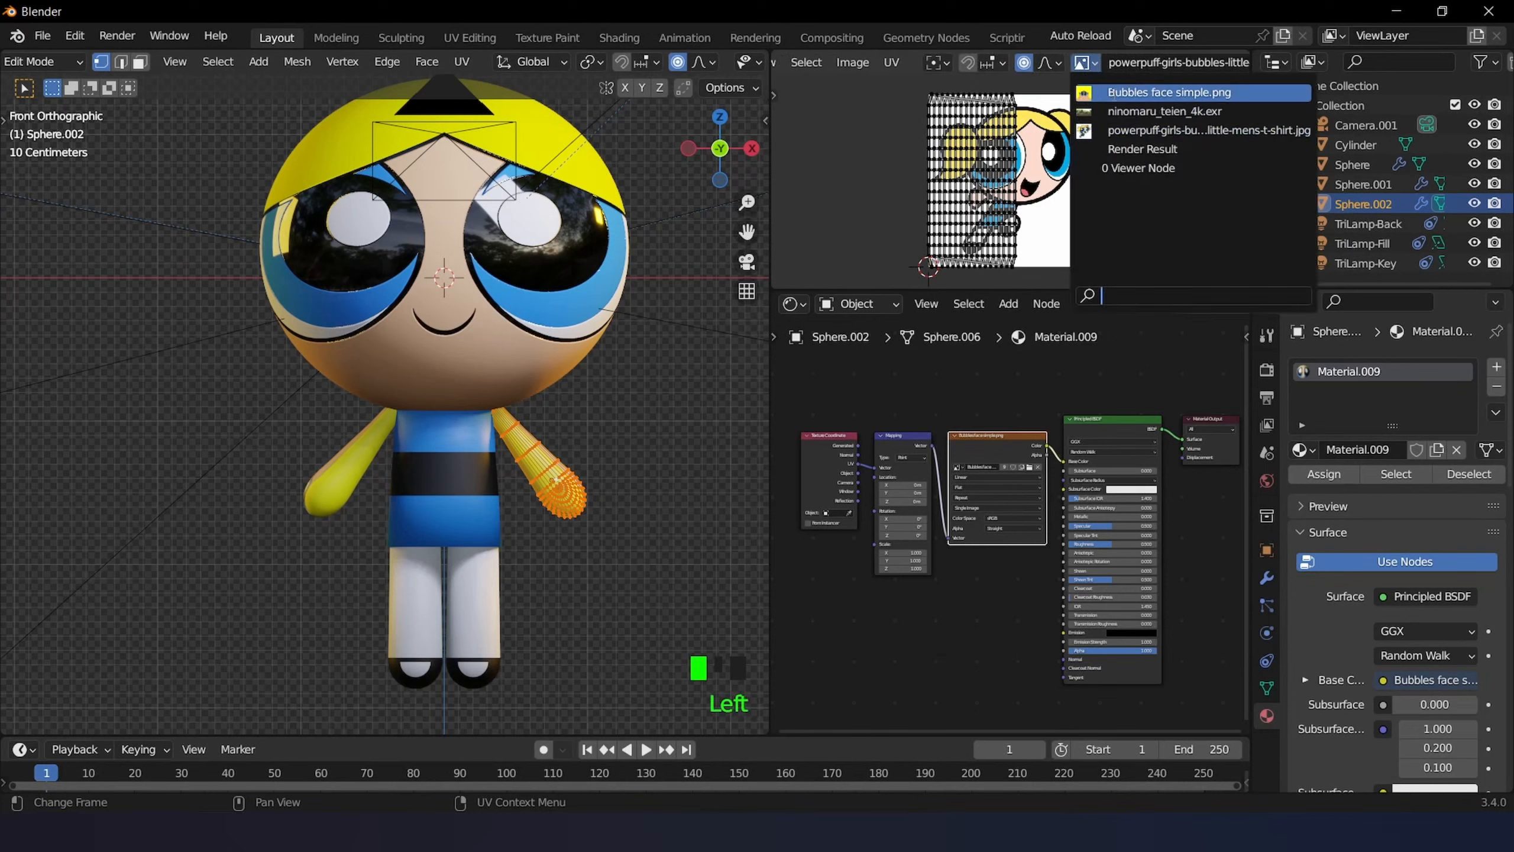
{"action": "left_click", "coordinate": [1115, 93]}
{"action": "scroll", "coordinate": [1000, 190], "scroll_direction": "down", "scroll_amount": 9}
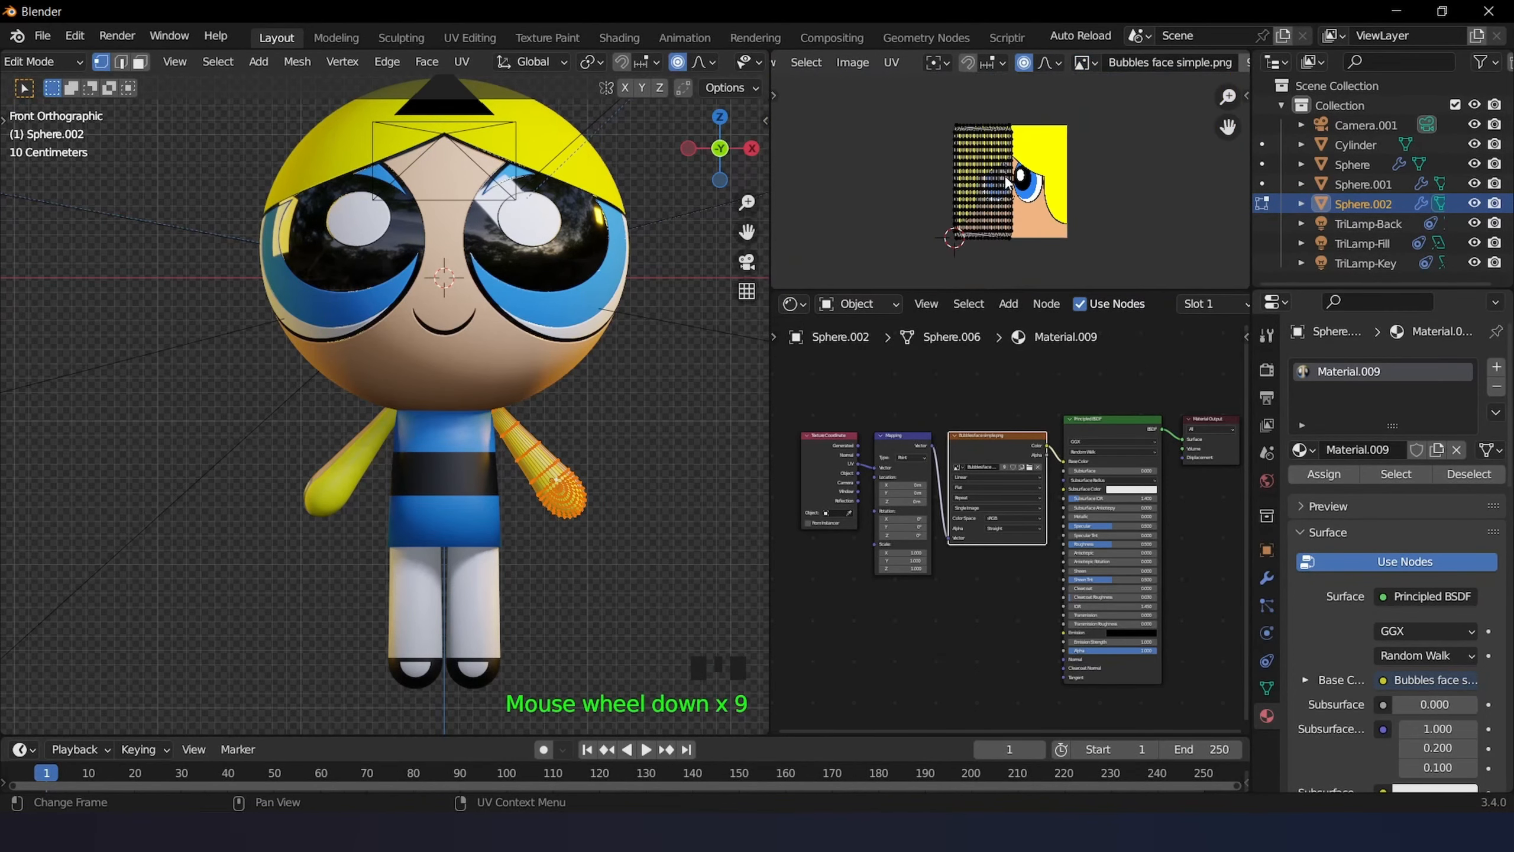
{"action": "scroll", "coordinate": [1004, 176], "scroll_direction": "up", "scroll_amount": 1}
- Shrink the arm's UVs and move them onto the skin-coloured area below the mouth, then return to Object Mode
{"action": "key", "text": "a"}
{"action": "key", "text": "s"}
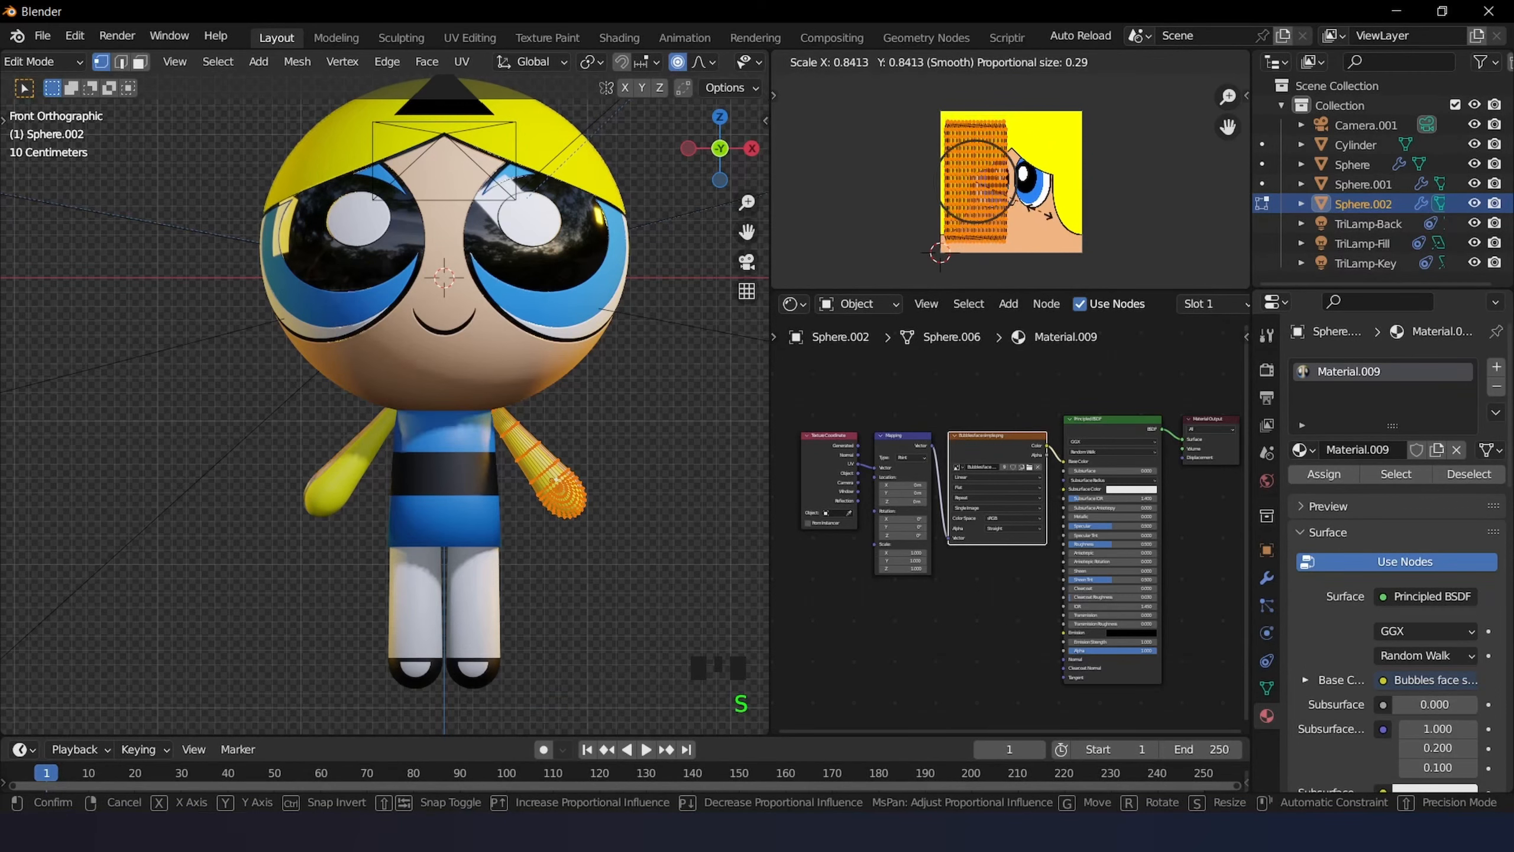
{"action": "left_click", "coordinate": [997, 191]}
{"action": "scroll", "coordinate": [997, 191], "scroll_direction": "up", "scroll_amount": 2}
{"action": "scroll", "coordinate": [996, 191], "scroll_direction": "up", "scroll_amount": 1}
{"action": "key", "text": "g"}
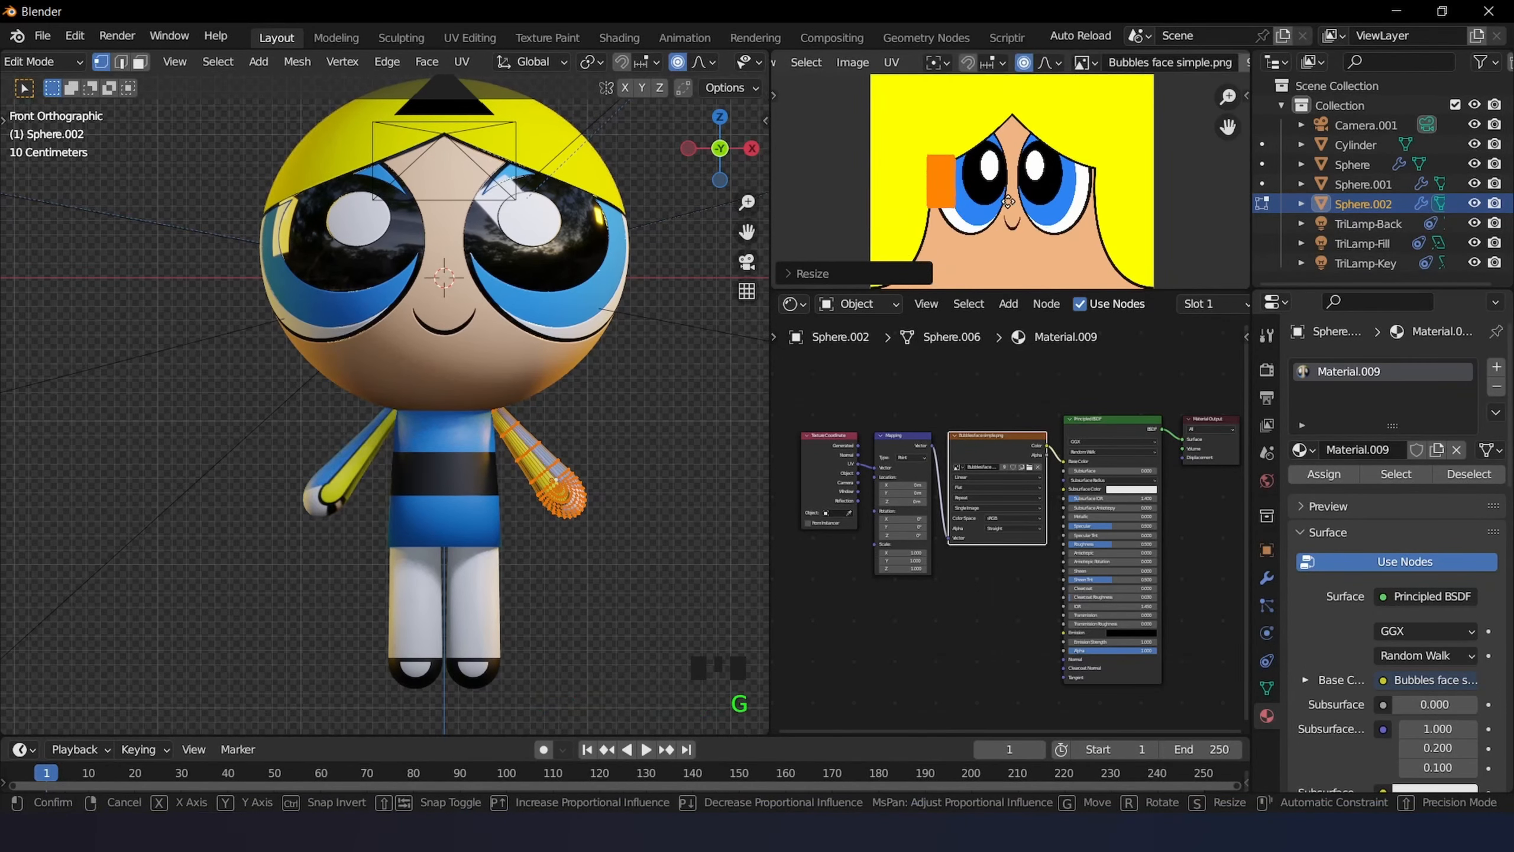
{"action": "left_click", "coordinate": [1048, 256]}
{"action": "scroll", "coordinate": [1048, 257], "scroll_direction": "down", "scroll_amount": 2}
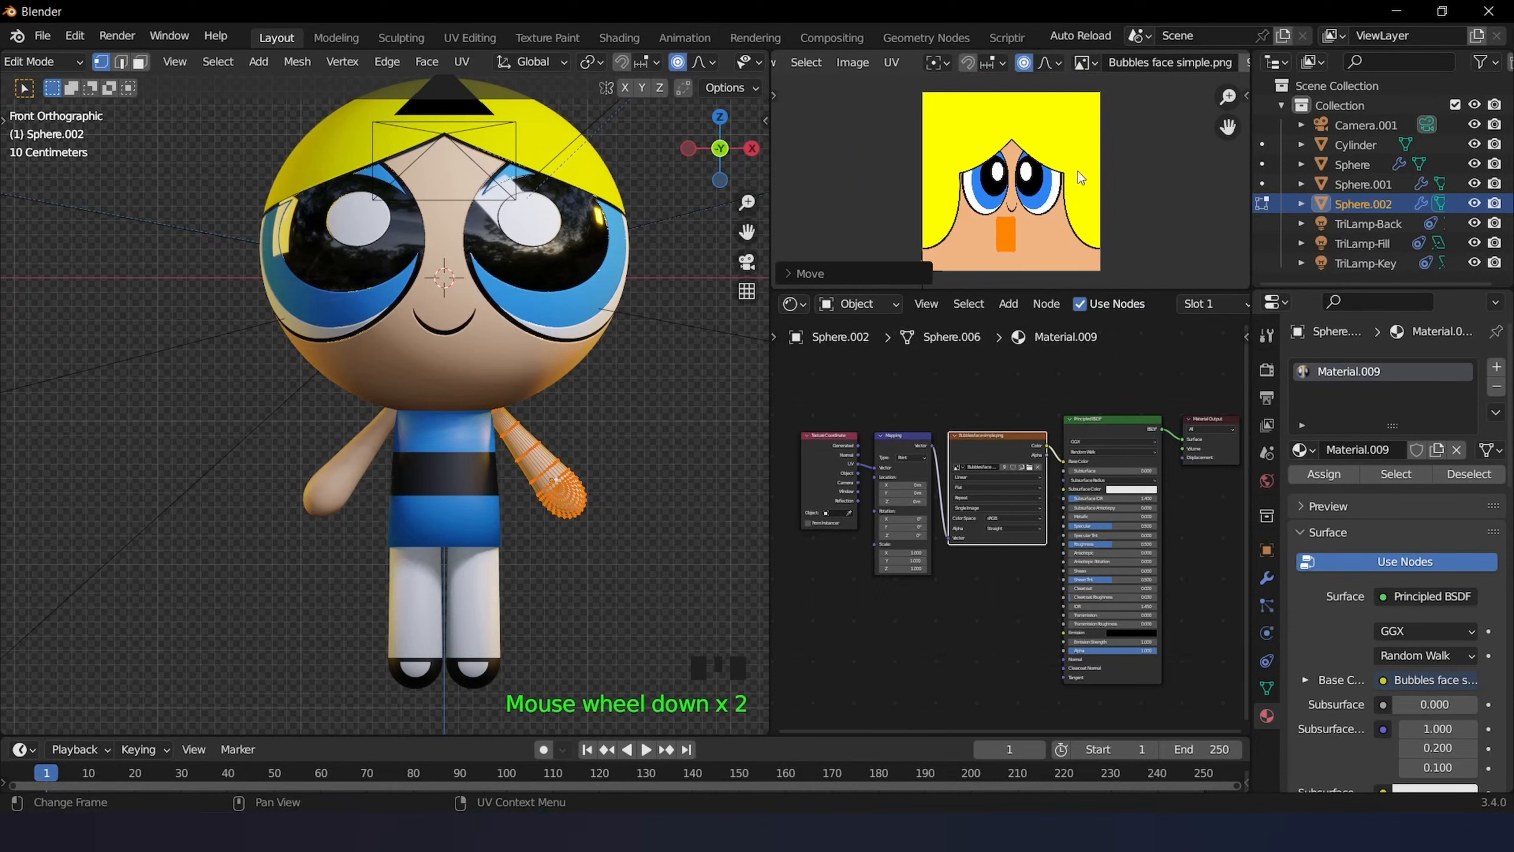
{"action": "key", "text": "Tab"}
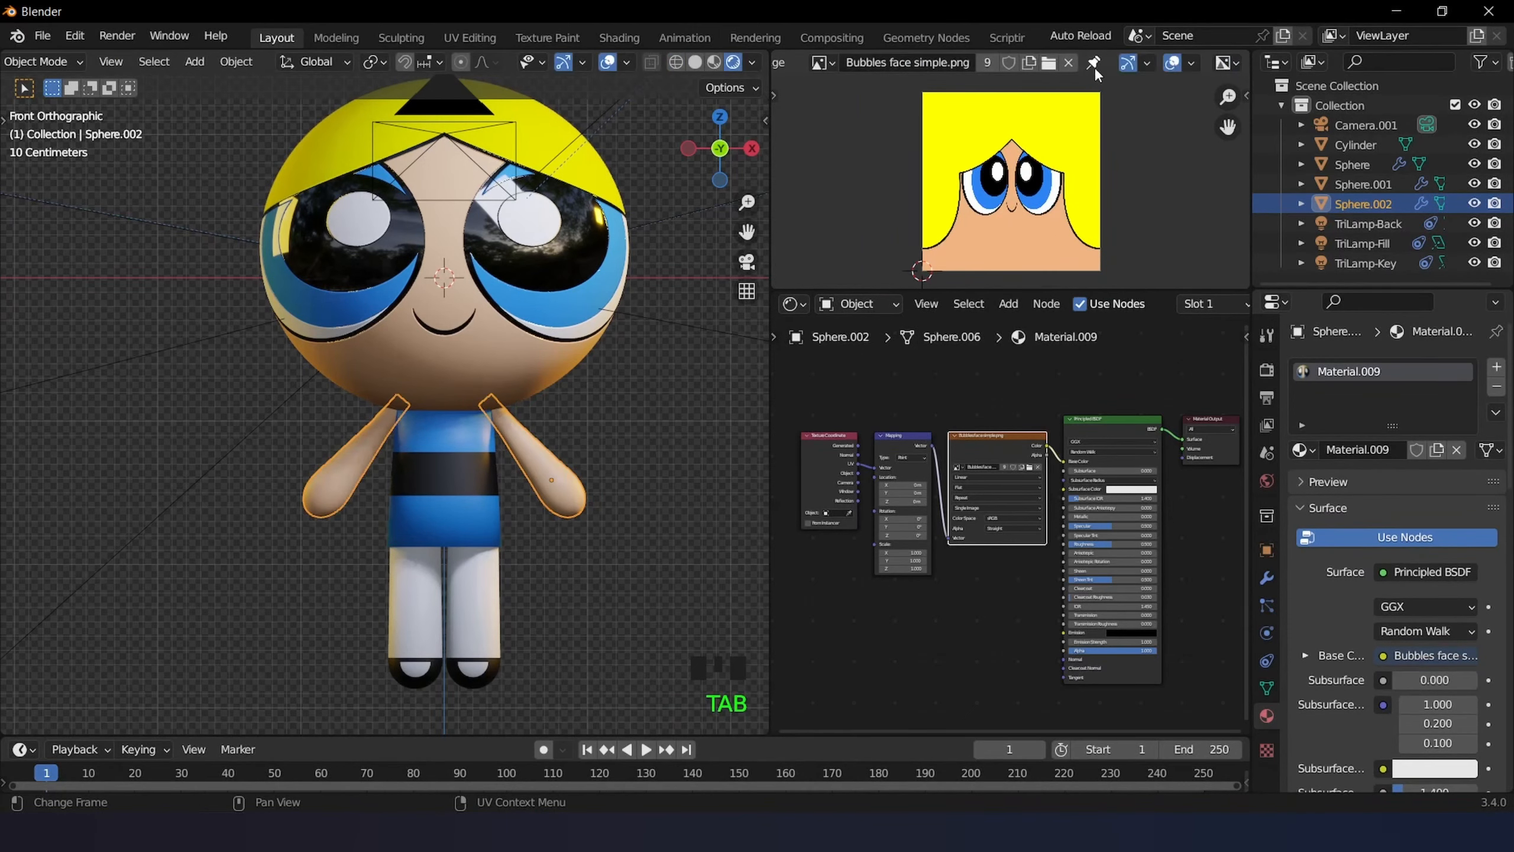
- Show the reference image "powerpuff-girls-bubbles-little-mens-t-shirt.jpg" in the UV Editor again
{"action": "left_click", "coordinate": [824, 63]}
{"action": "left_click", "coordinate": [856, 130]}
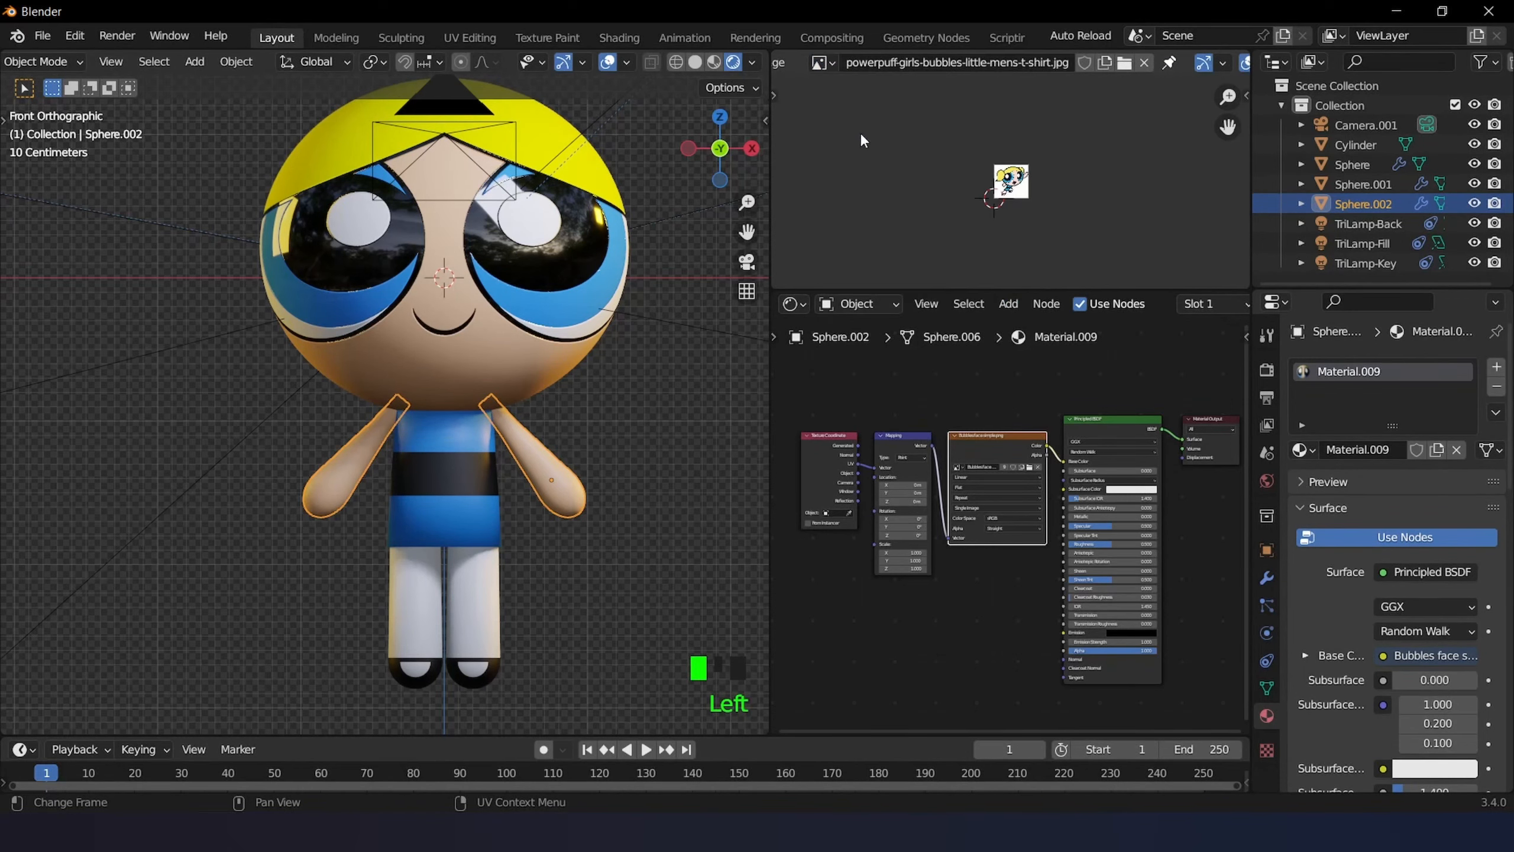
{"action": "scroll", "coordinate": [958, 189], "scroll_direction": "up", "scroll_amount": 7}
{"action": "scroll", "coordinate": [598, 438], "scroll_direction": "up", "scroll_amount": 1}
{"action": "scroll", "coordinate": [597, 439], "scroll_direction": "down", "scroll_amount": 1}
- Duplicate the mirrored legs, place the copies on both sides of the head, and remove their two material slots
{"action": "left_click", "coordinate": [598, 439]}
{"action": "scroll", "coordinate": [600, 442], "scroll_direction": "down", "scroll_amount": 1}
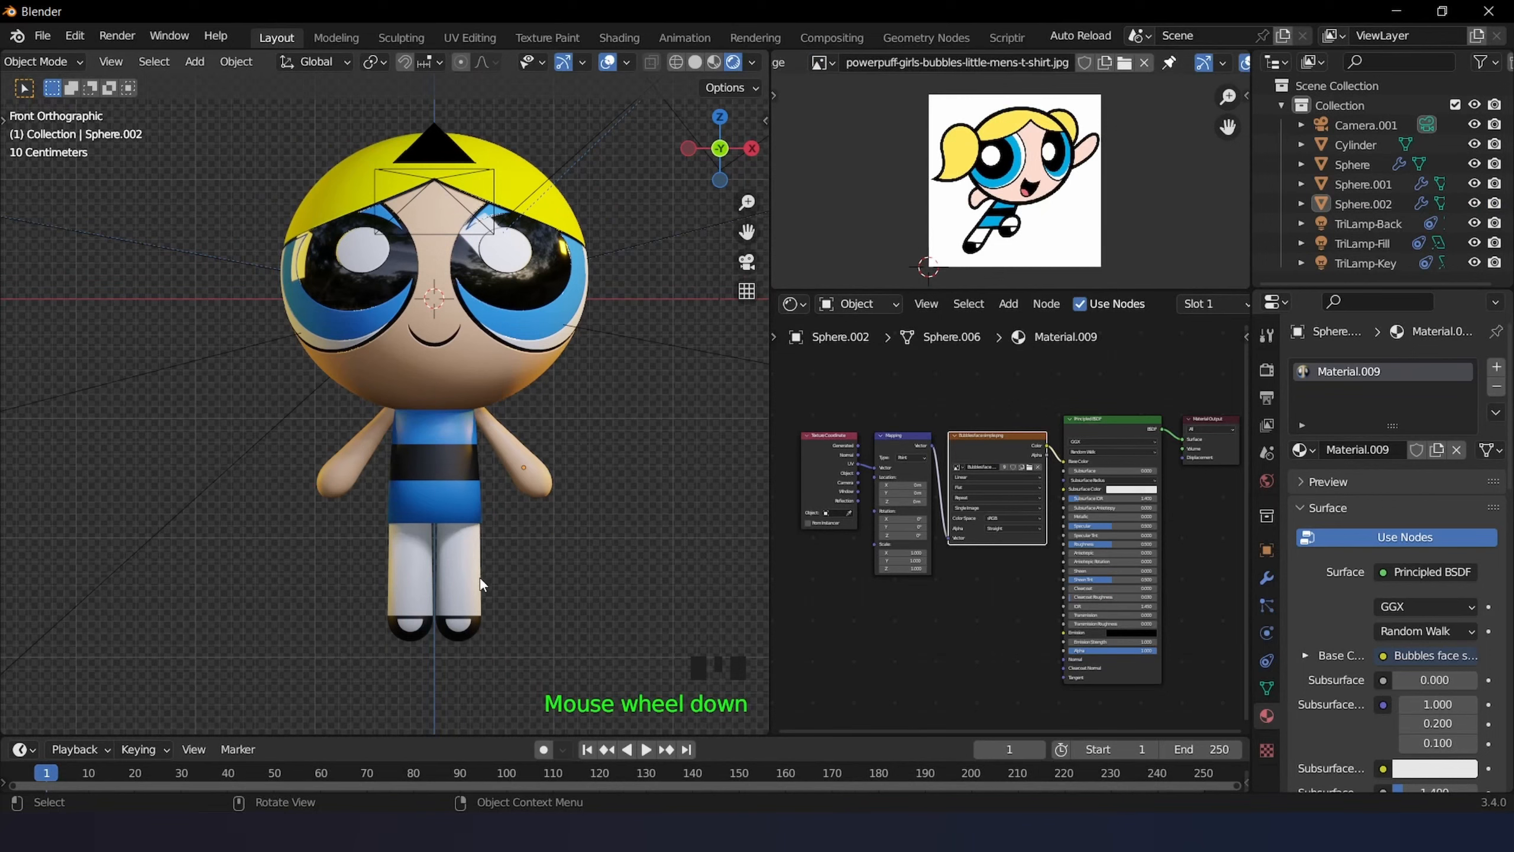
{"action": "left_click", "coordinate": [469, 589]}
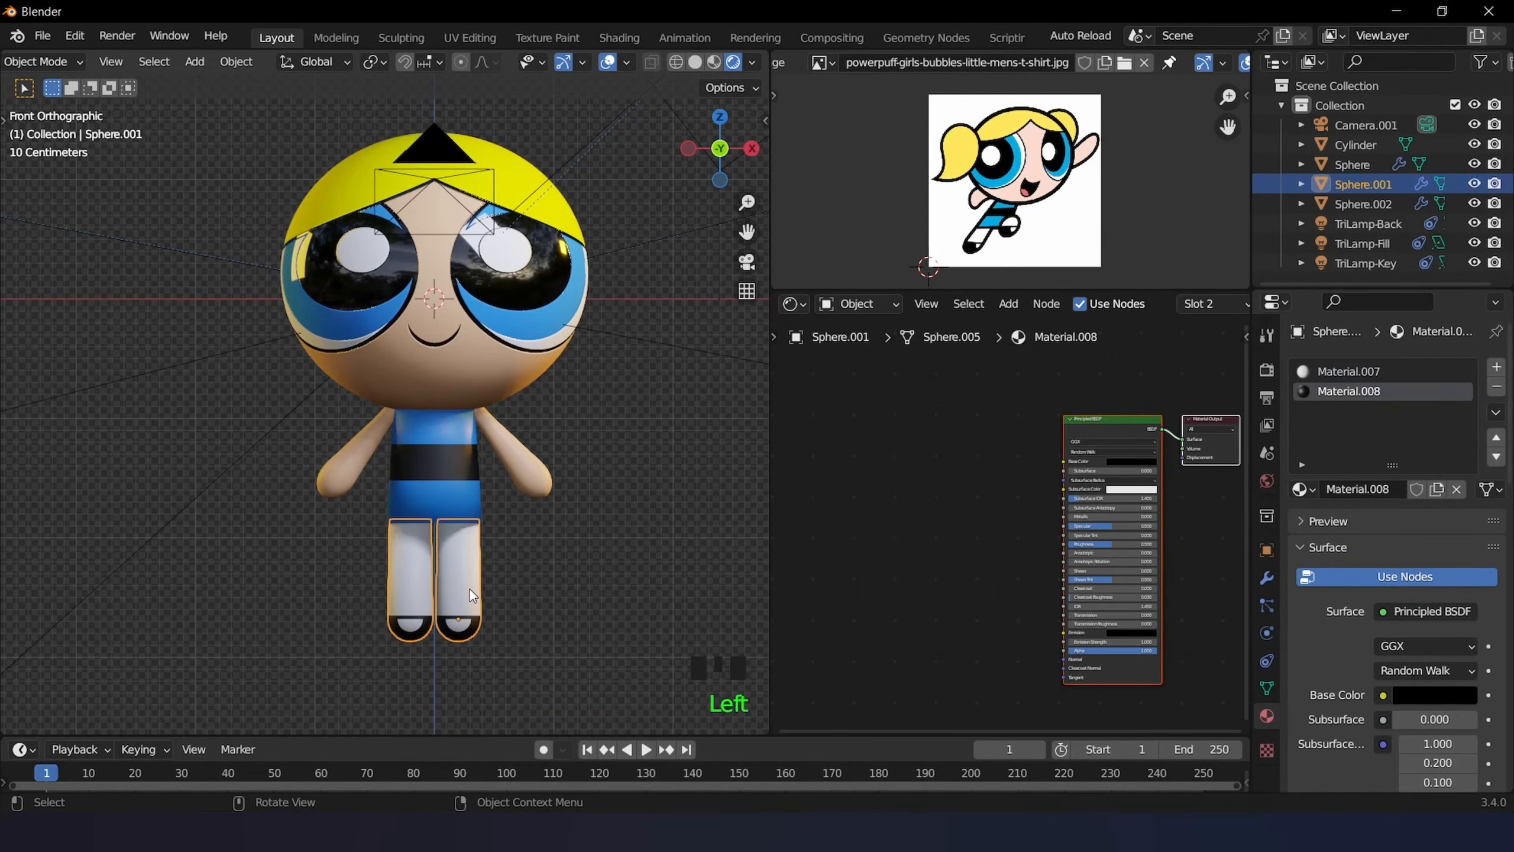
{"action": "key", "text": "shift+d"}
{"action": "right_click", "coordinate": [657, 291]}
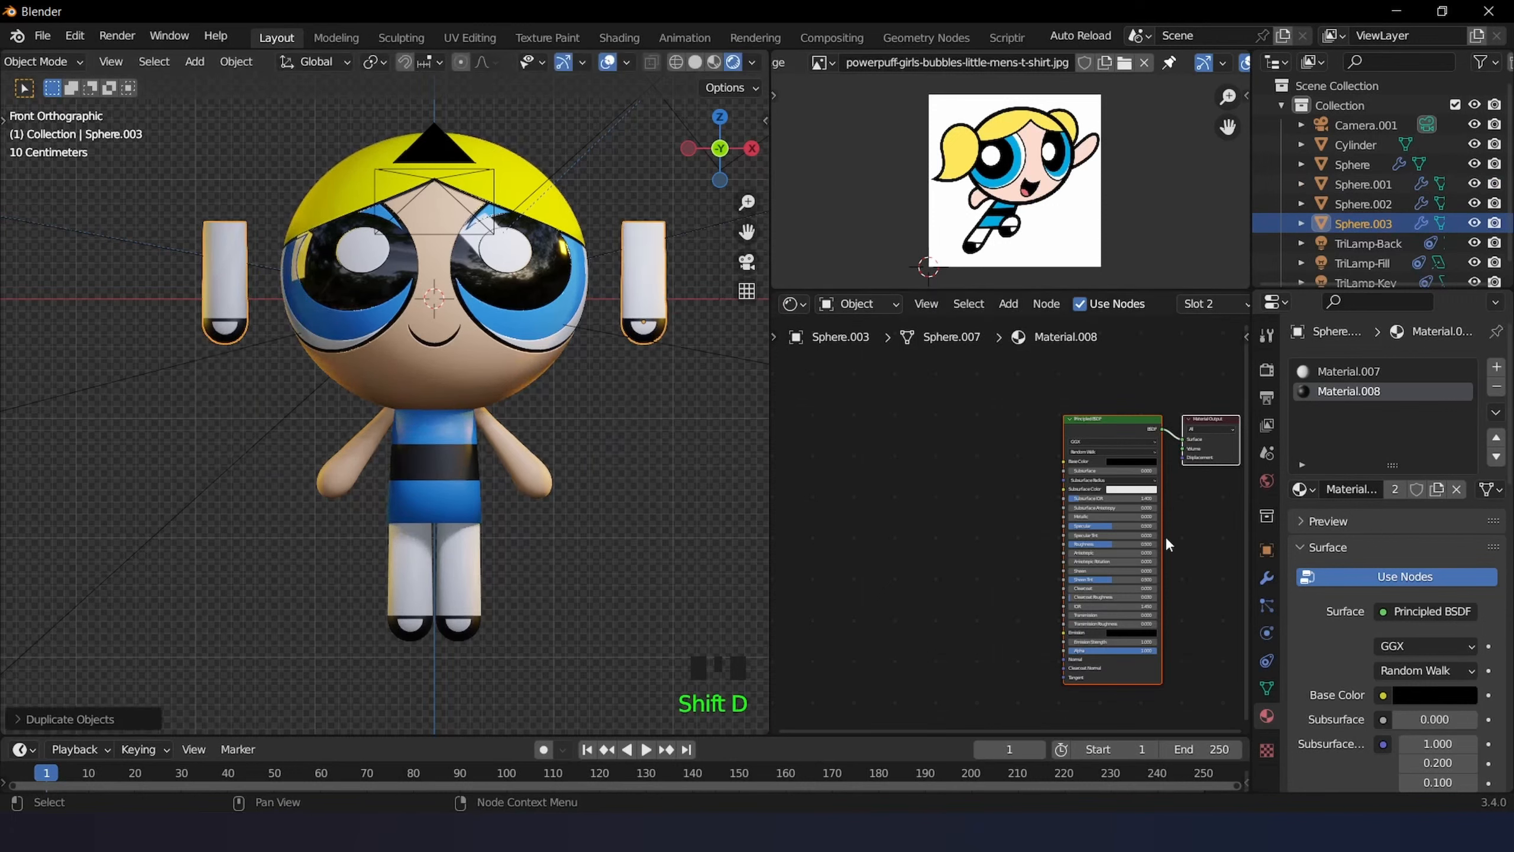
{"action": "left_click", "coordinate": [1497, 386]}
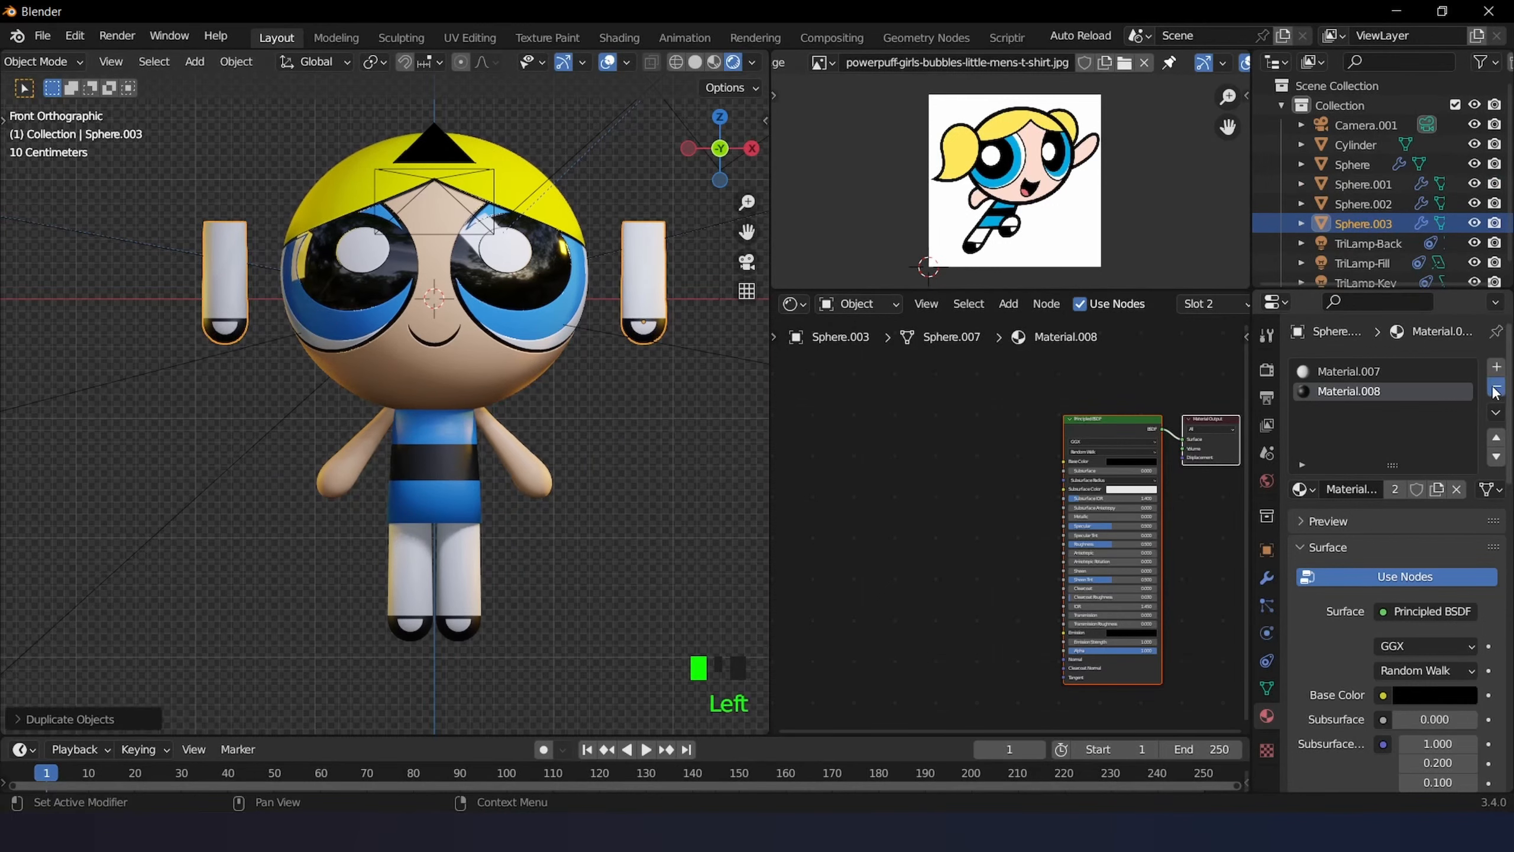
{"action": "left_click", "coordinate": [1497, 386]}
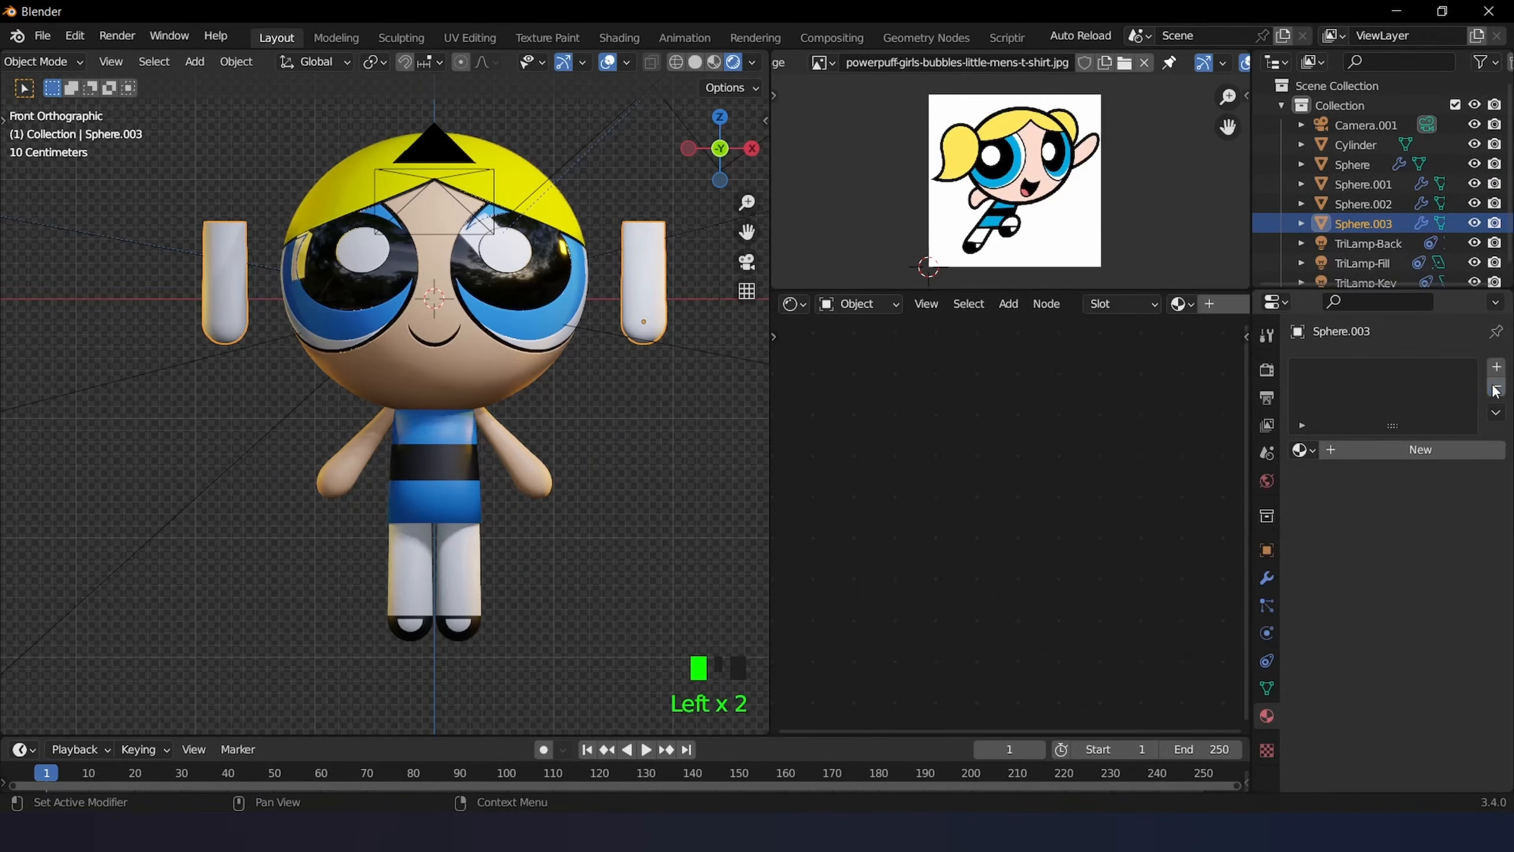
- Apply all transforms to the arms, the legs and the duplicated pieces beside the head, one object at a time
{"action": "left_click", "coordinate": [538, 462]}
{"action": "left_click", "coordinate": [239, 62]}
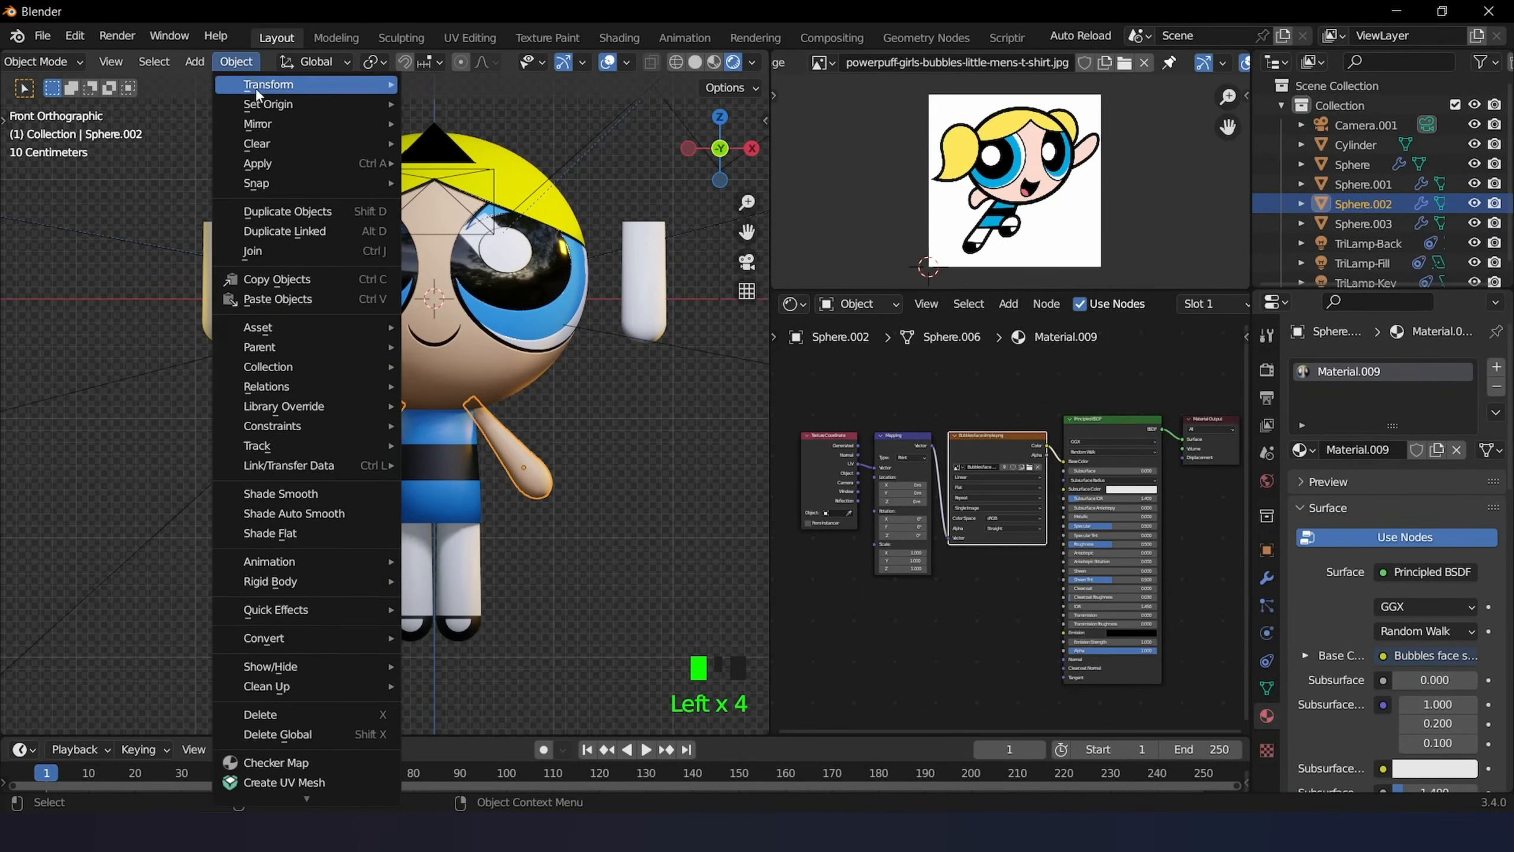
{"action": "mouse_move", "coordinate": [241, 162]}
{"action": "left_click", "coordinate": [467, 222]}
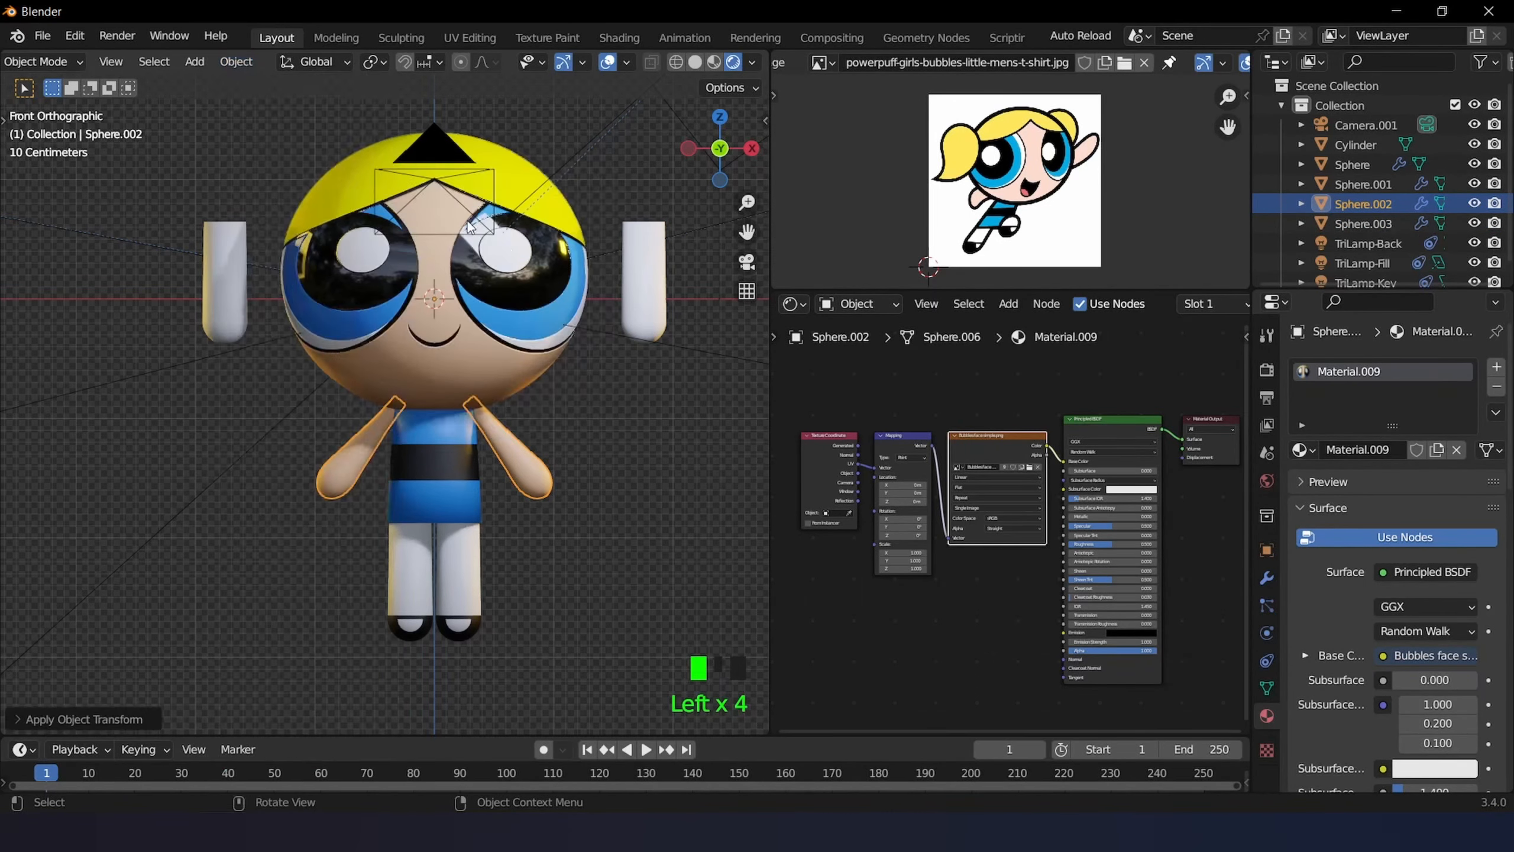
{"action": "left_click", "coordinate": [453, 583]}
{"action": "left_click", "coordinate": [233, 68]}
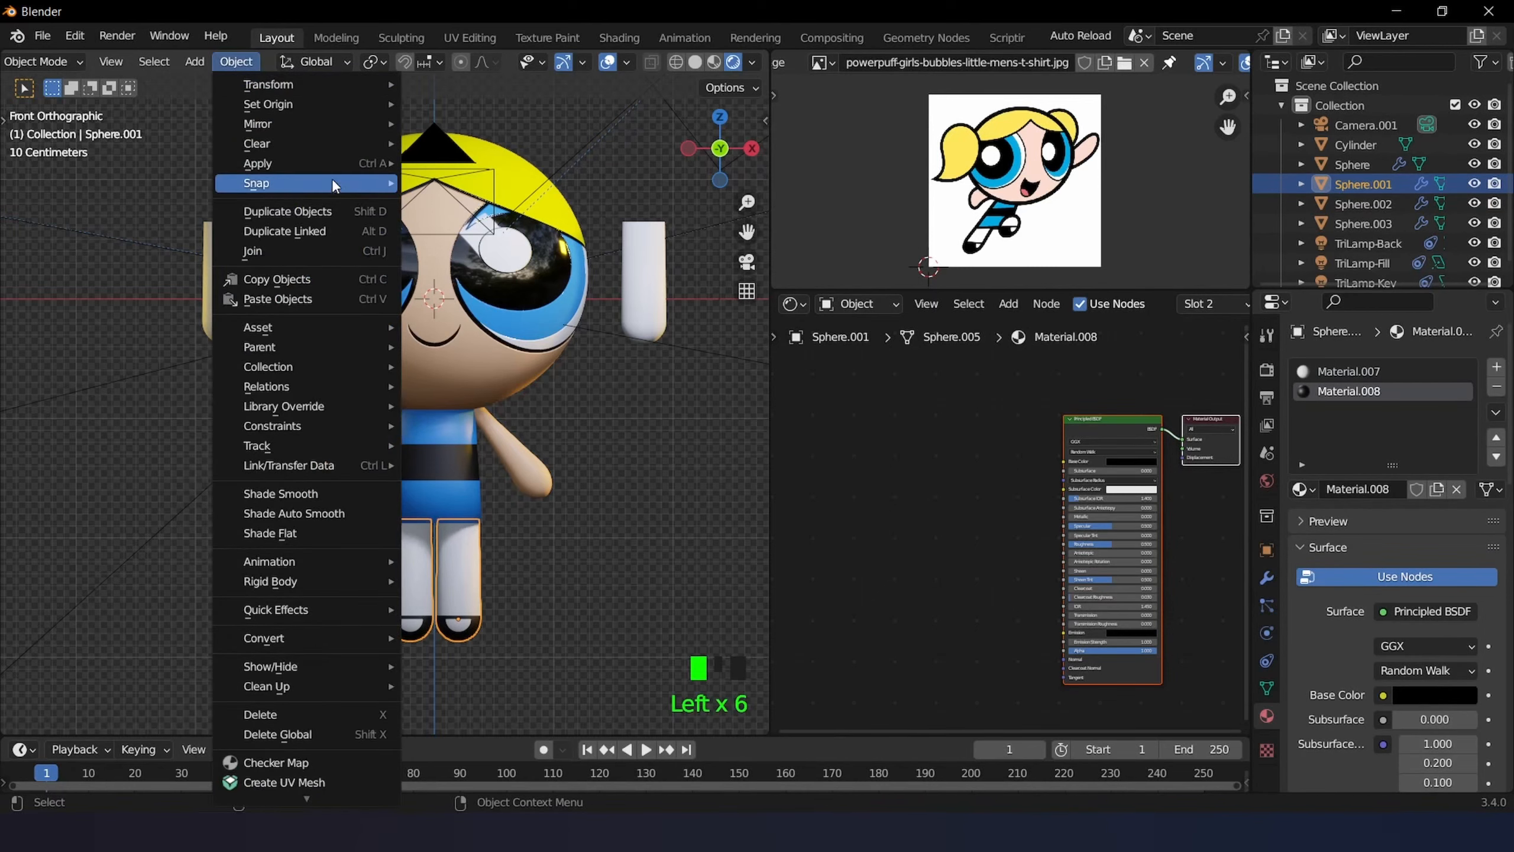
{"action": "mouse_move", "coordinate": [313, 162]}
{"action": "left_click", "coordinate": [471, 221]}
{"action": "left_click", "coordinate": [644, 281]}
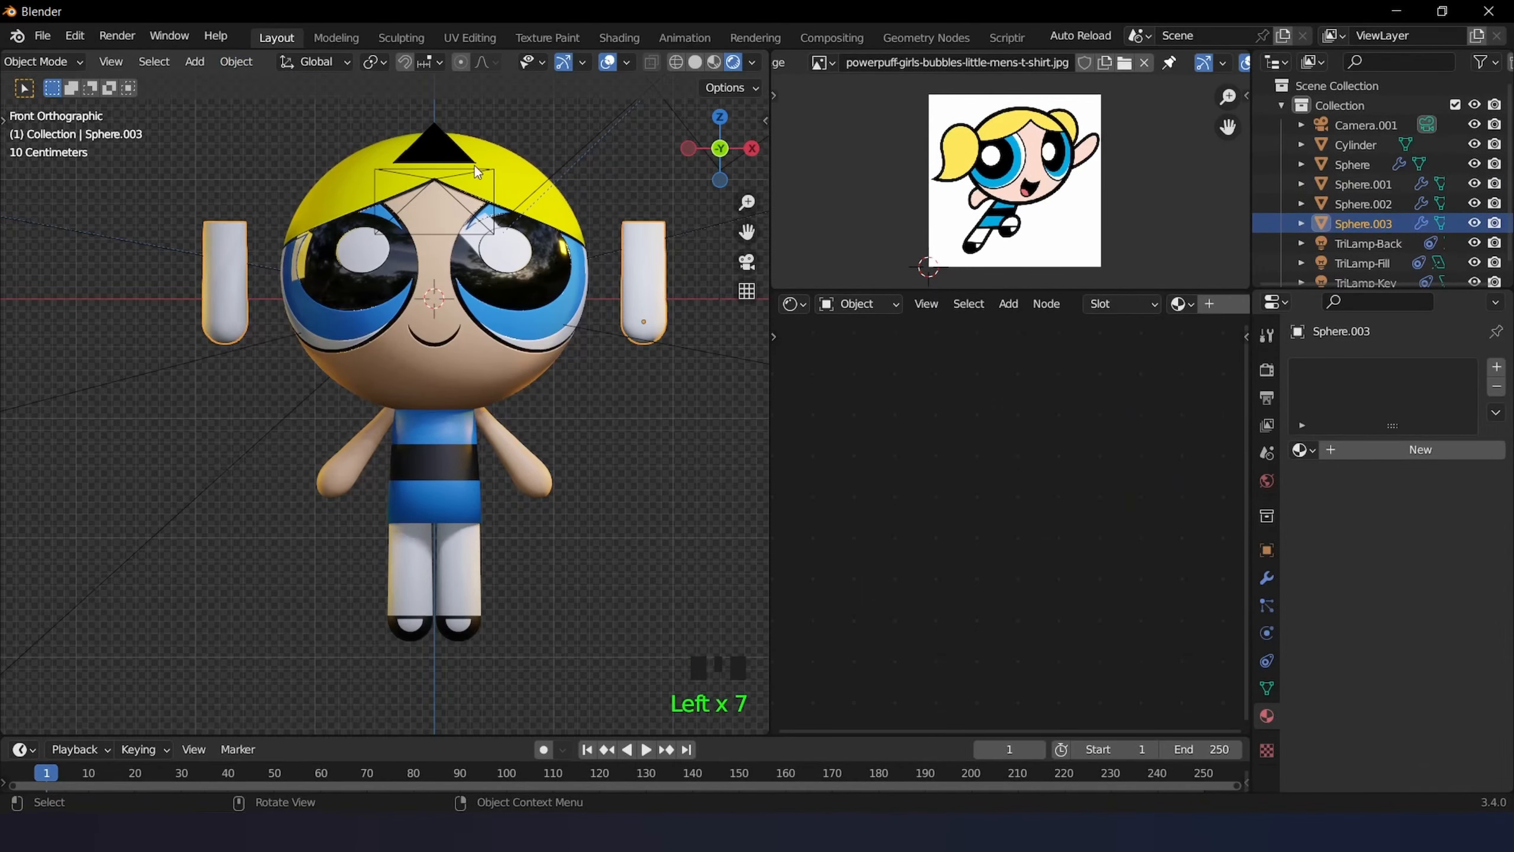
{"action": "left_click", "coordinate": [236, 62]}
{"action": "mouse_move", "coordinate": [375, 164]}
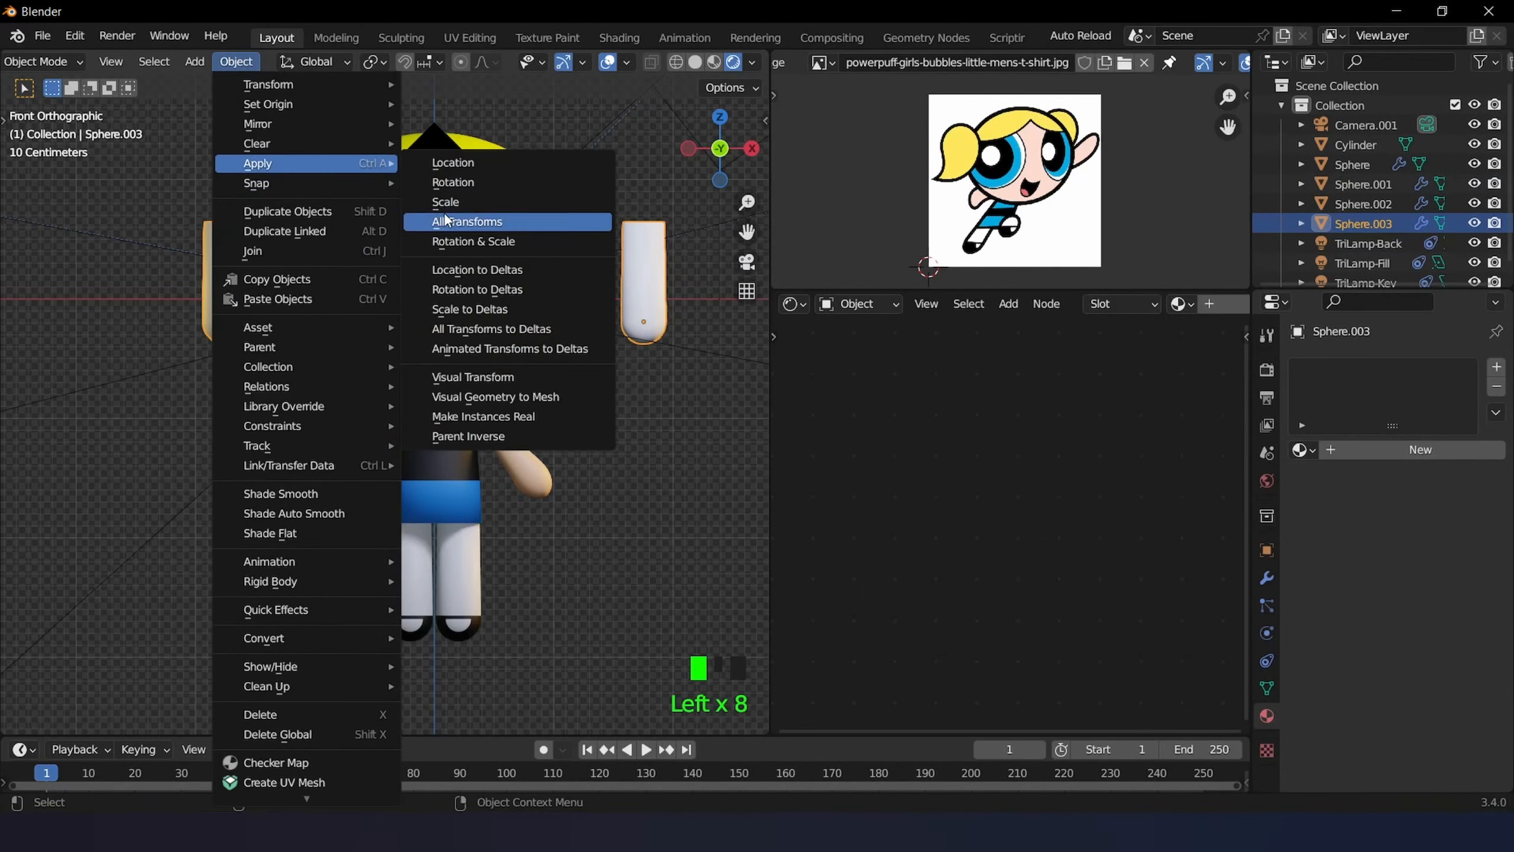
{"action": "left_click", "coordinate": [466, 221]}
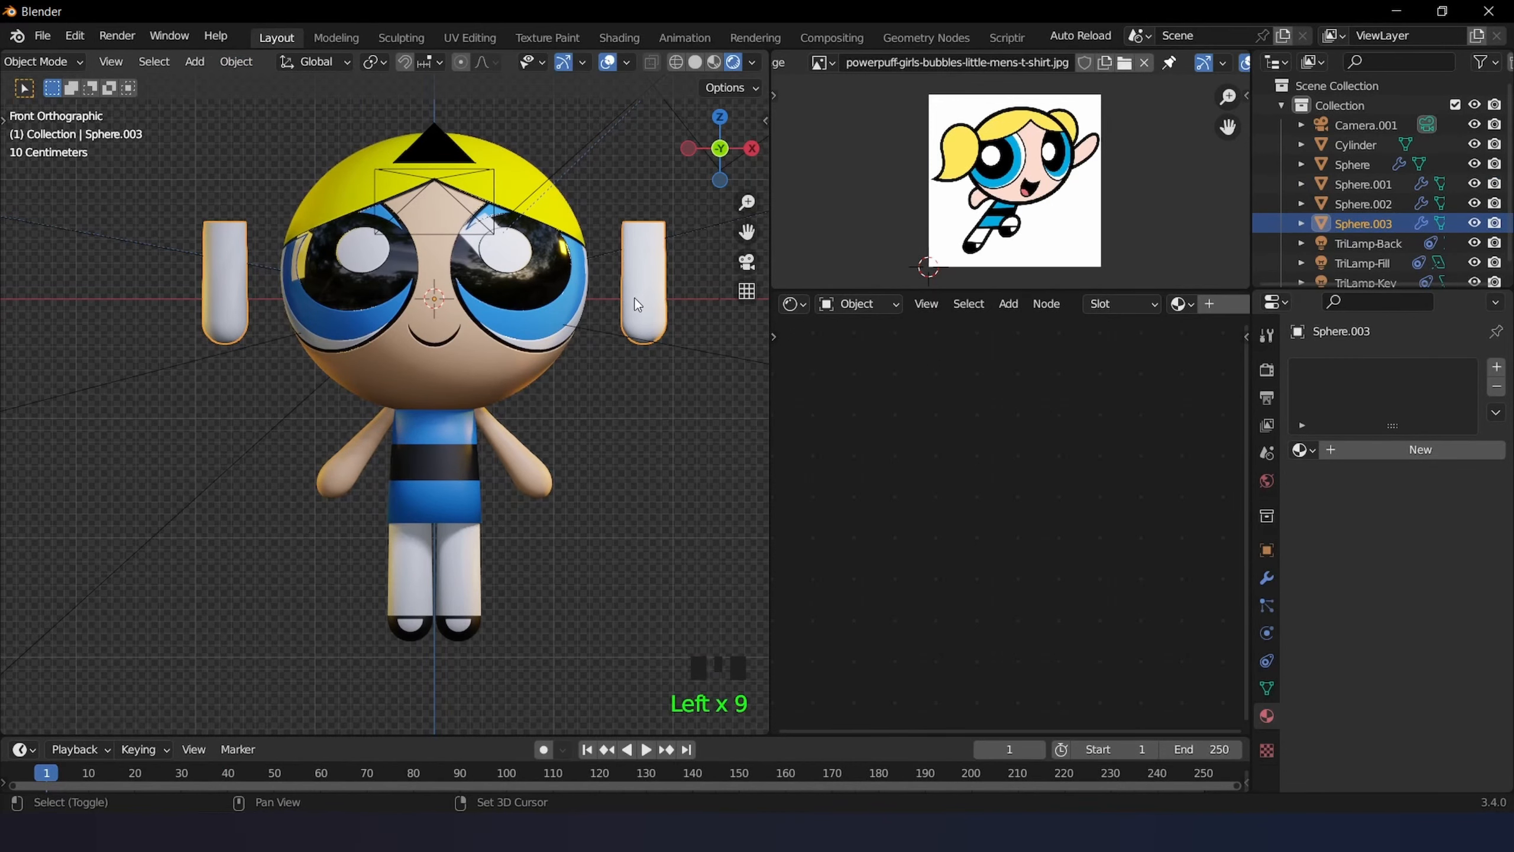
{"action": "scroll", "coordinate": [636, 298], "scroll_direction": "up", "scroll_amount": 4}
{"action": "middle_click_drag", "start_coordinate": [634, 438], "coordinate": [633, 417], "text": "shift"}
{"action": "scroll", "coordinate": [633, 416], "scroll_direction": "down", "scroll_amount": 5}
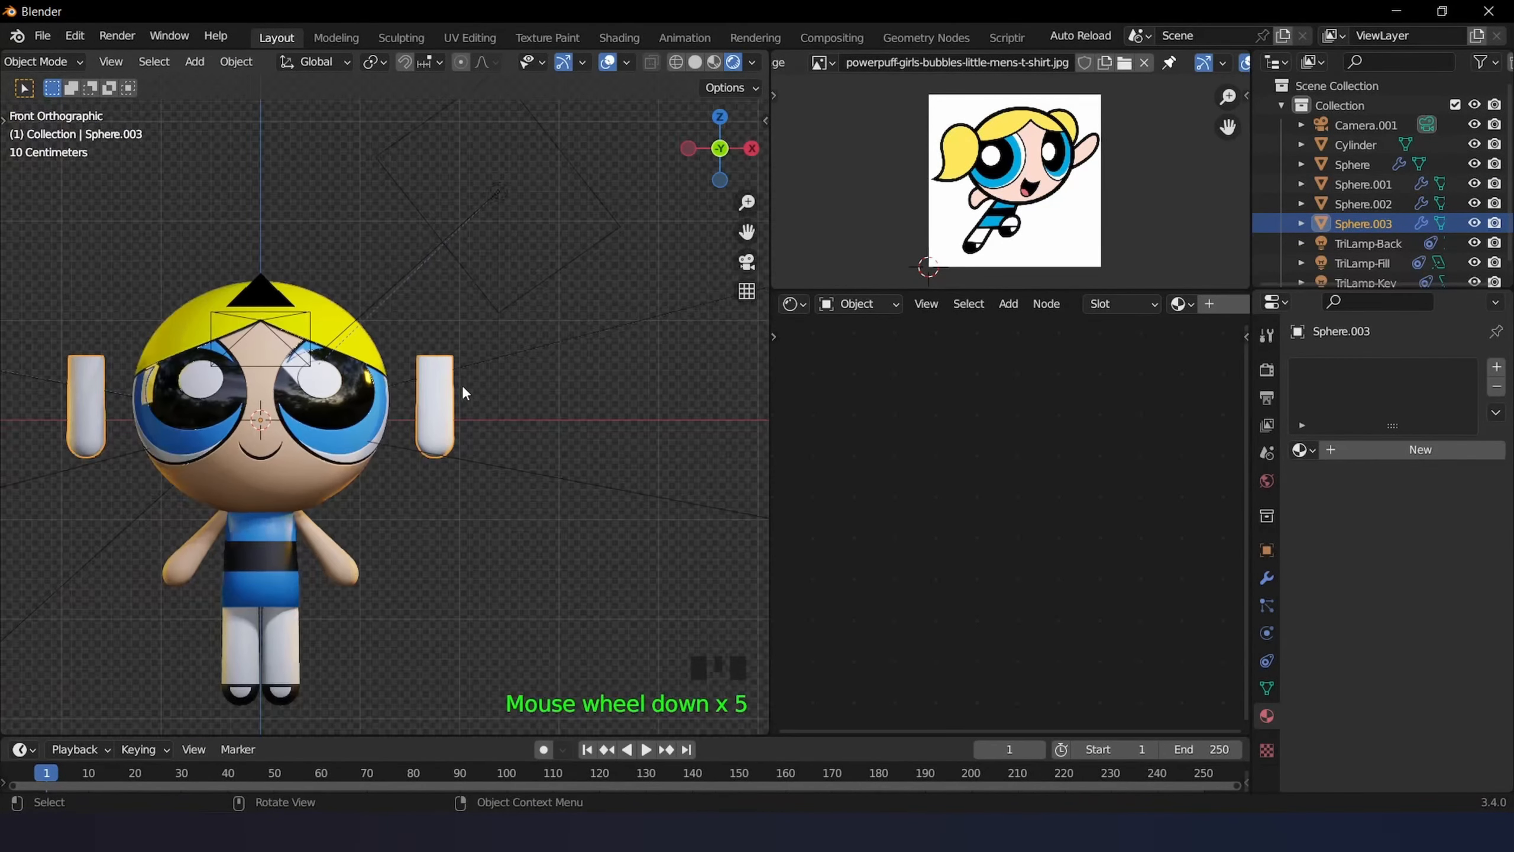
{"action": "key", "text": "s"}
{"action": "right_click", "coordinate": [567, 425]}
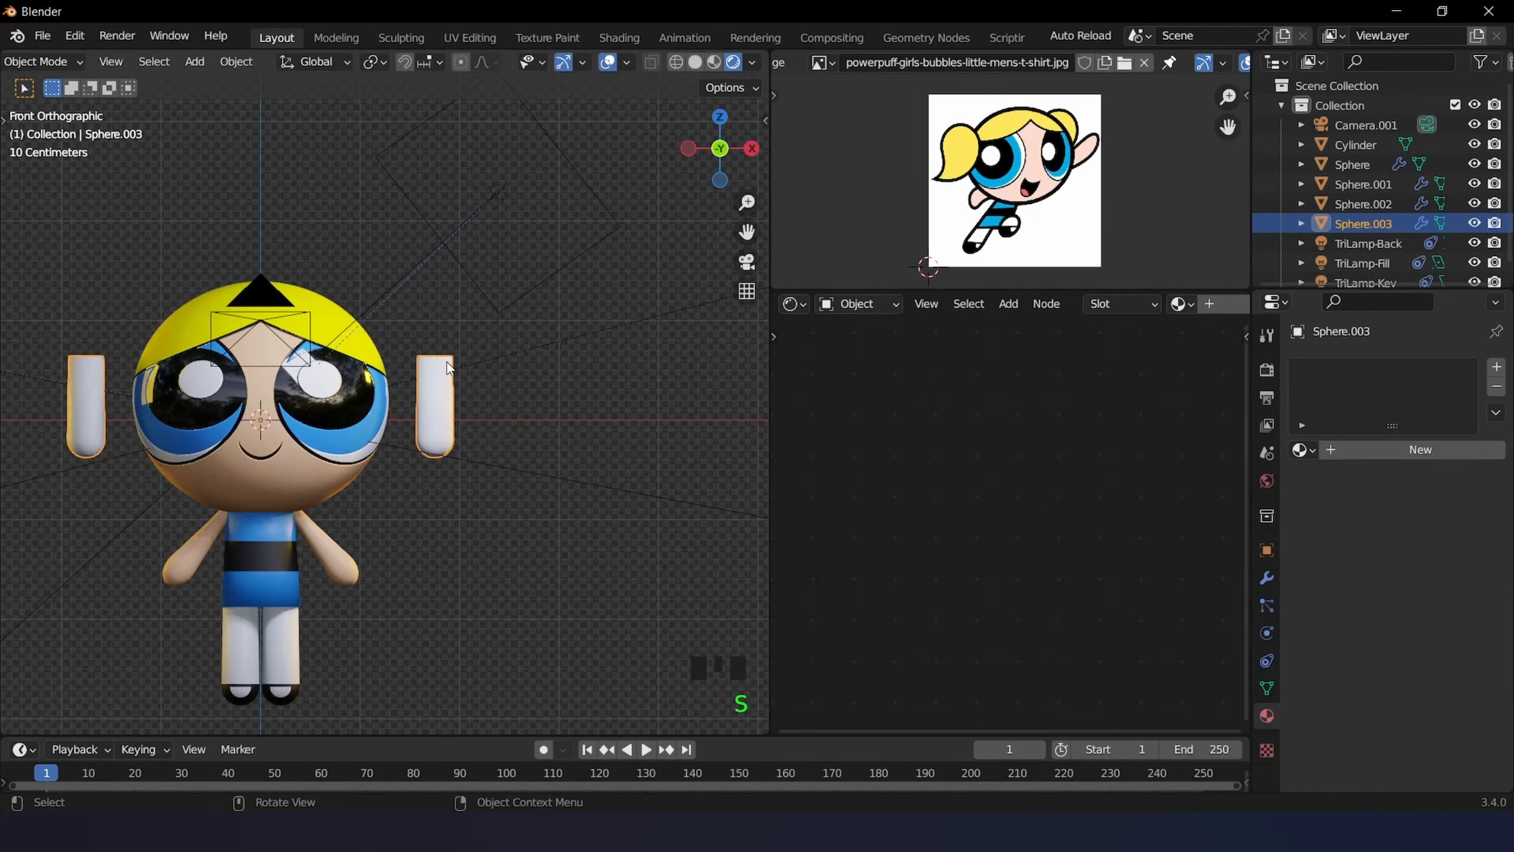
- Set the origin of the duplicated pieces beside the head to their geometry
{"action": "left_click", "coordinate": [1267, 577]}
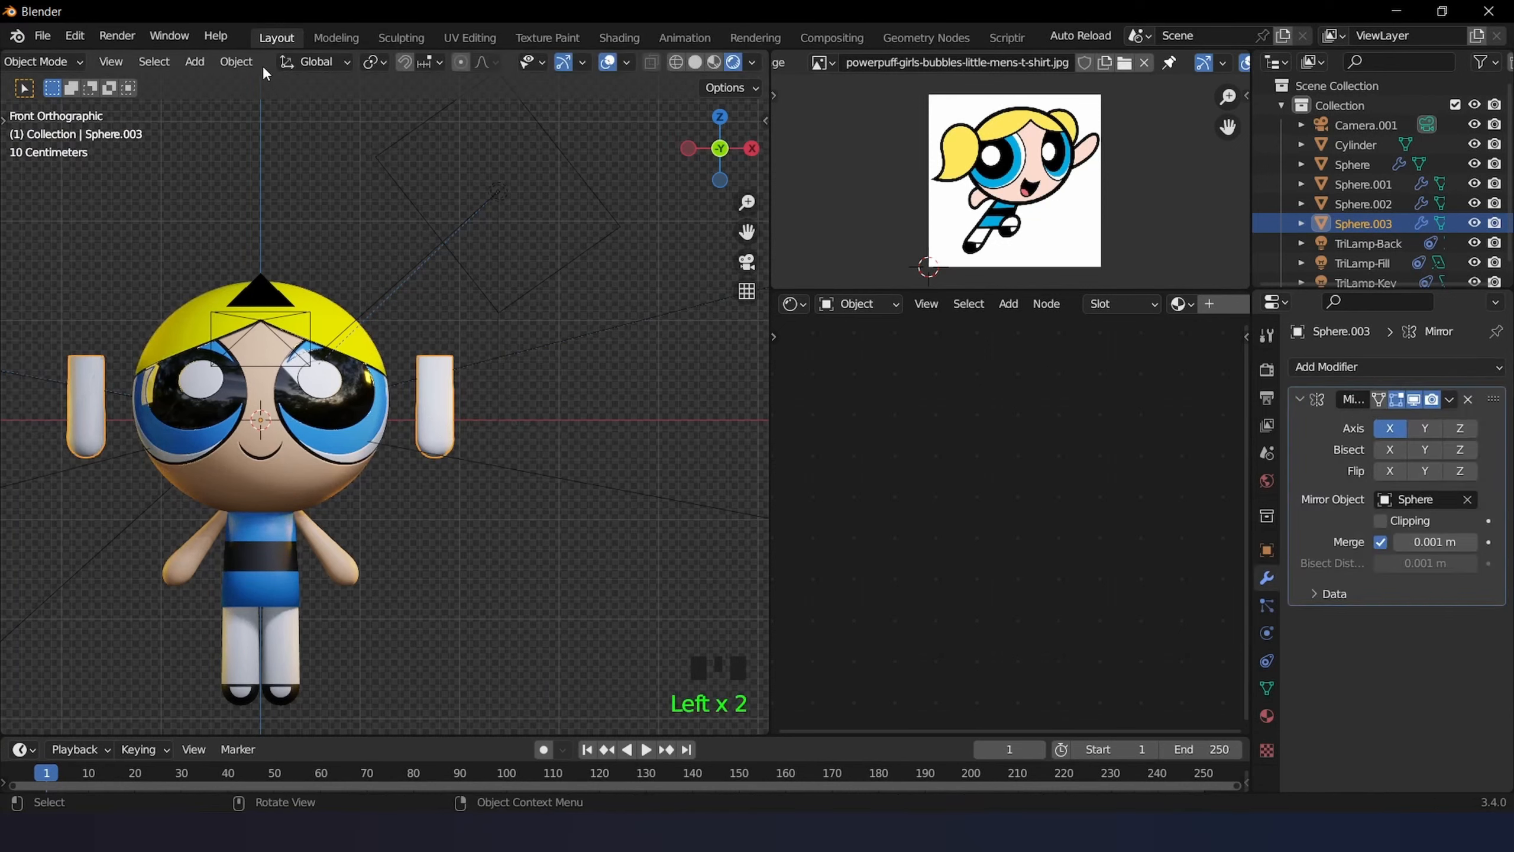
{"action": "left_click", "coordinate": [239, 62]}
{"action": "mouse_move", "coordinate": [331, 102]}
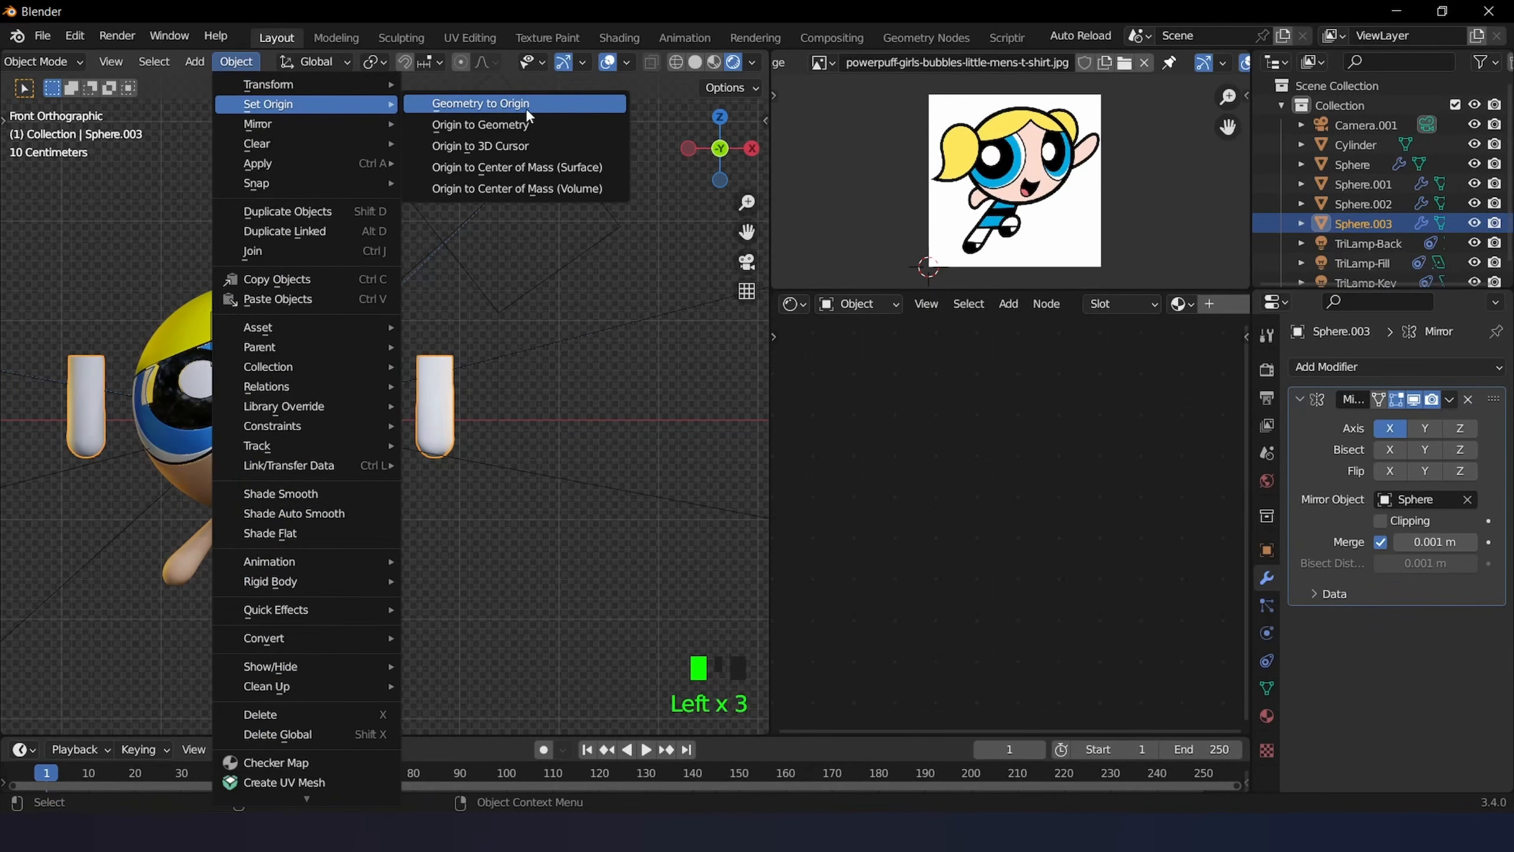
{"action": "left_click", "coordinate": [512, 127]}
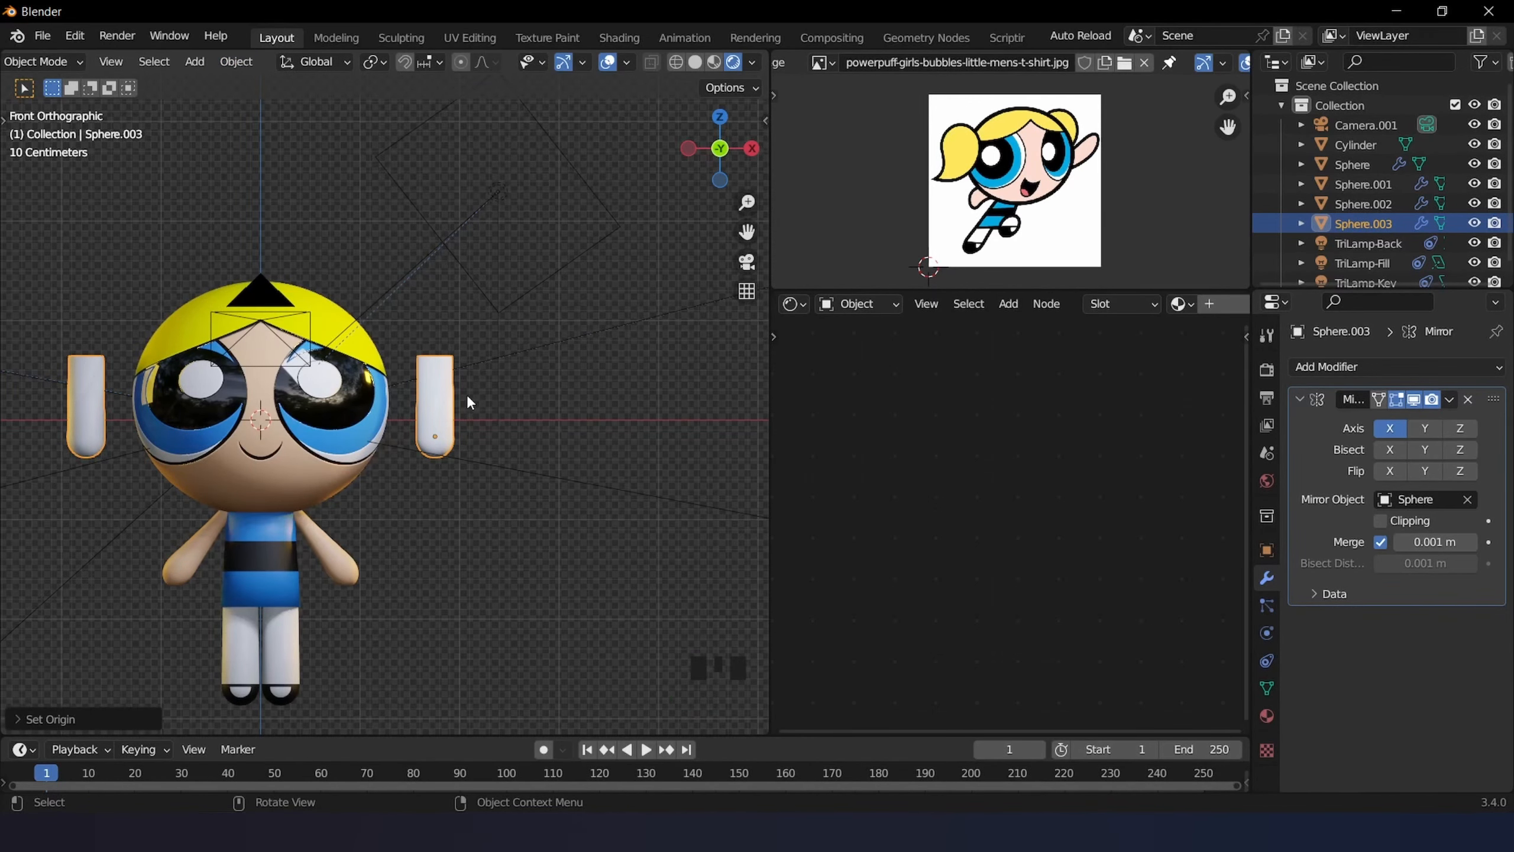
- Scale down the upper rim of the duplicated piece in Edit Mode so that it tapers towards the top
{"action": "scroll", "coordinate": [466, 394], "scroll_direction": "up", "scroll_amount": 3}
{"action": "key", "text": "Tab"}
{"action": "scroll", "coordinate": [499, 366], "scroll_direction": "up", "scroll_amount": 2}
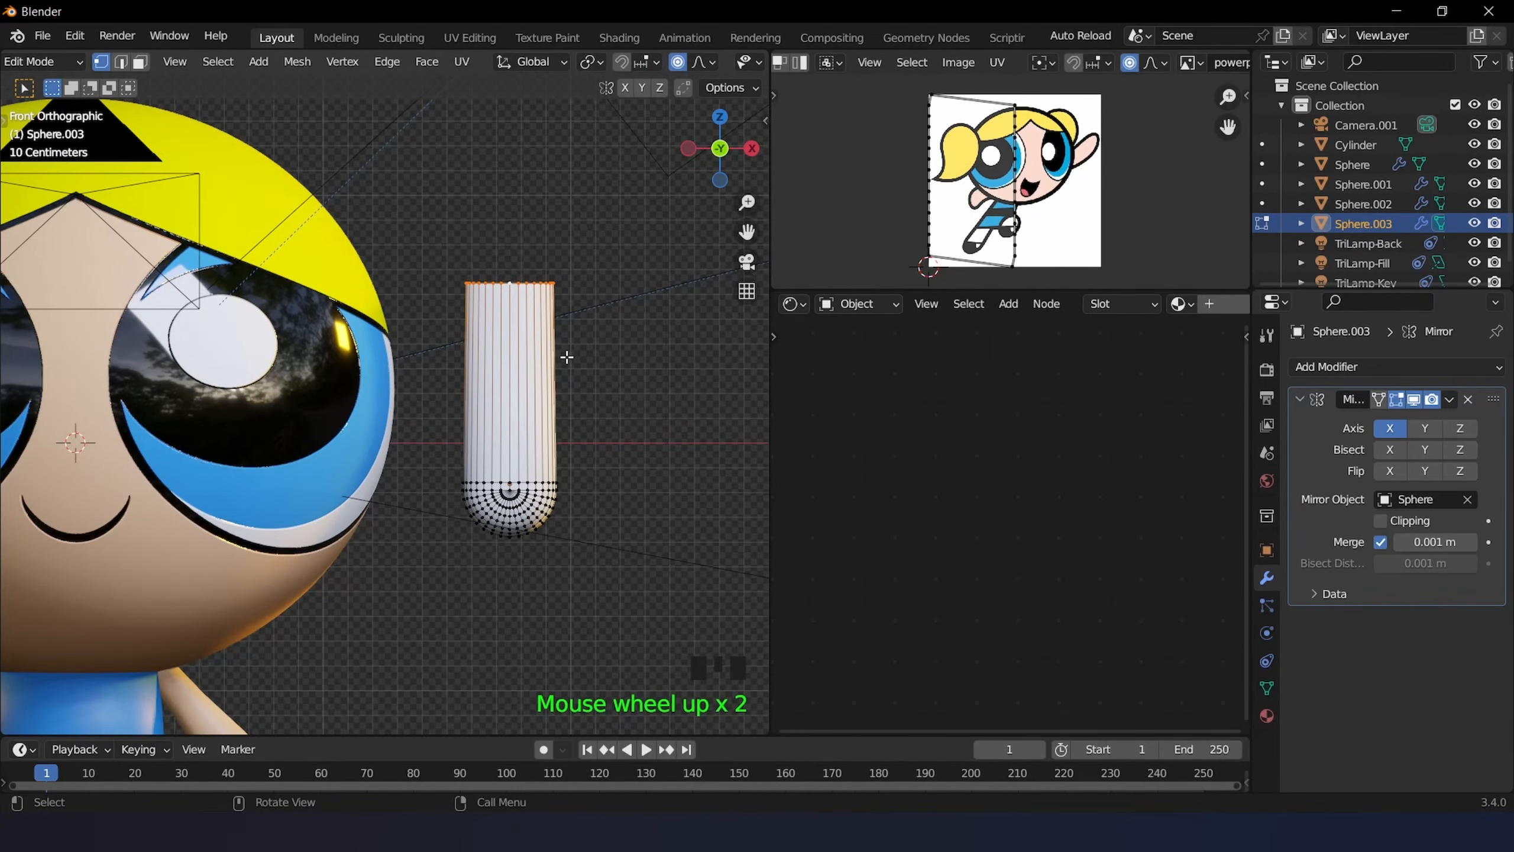
{"action": "middle_click_drag", "start_coordinate": [566, 356], "coordinate": [507, 394]}
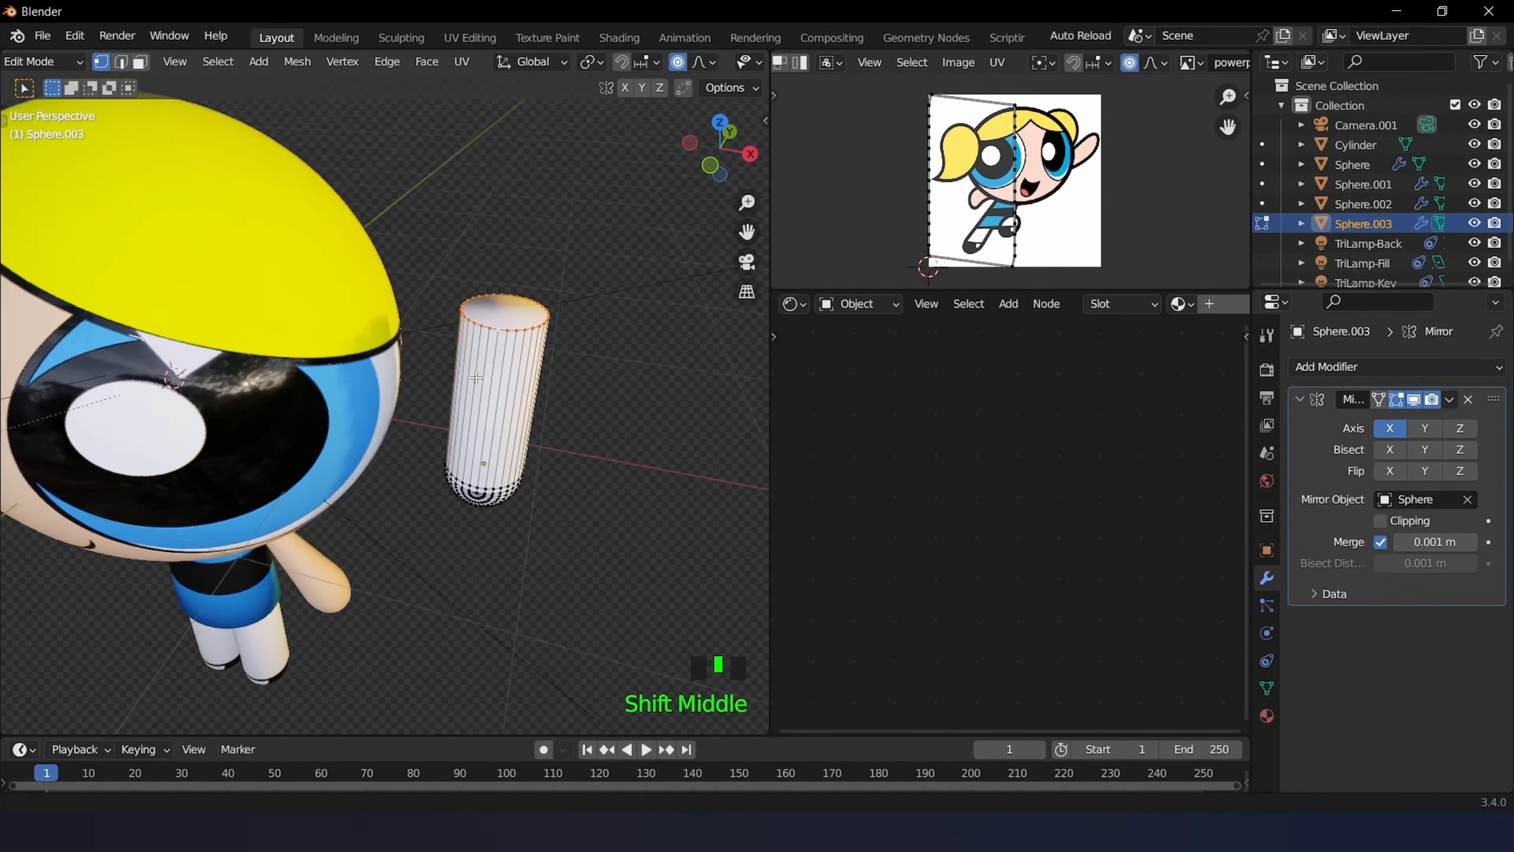
{"action": "scroll", "coordinate": [443, 420], "scroll_direction": "up", "scroll_amount": 3}
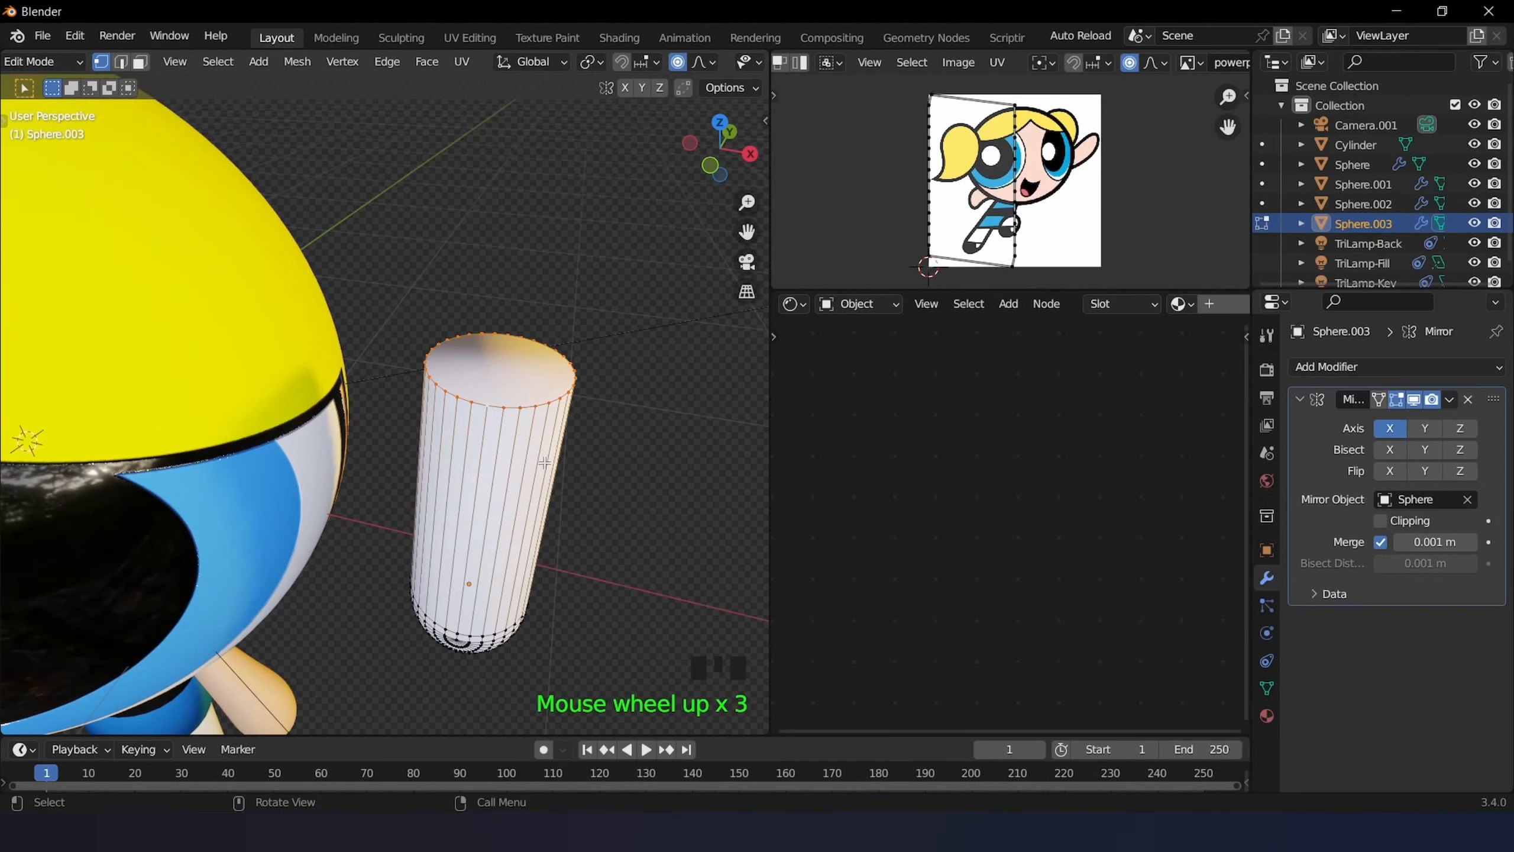
{"action": "key", "text": "s"}
{"action": "left_click", "coordinate": [476, 406]}
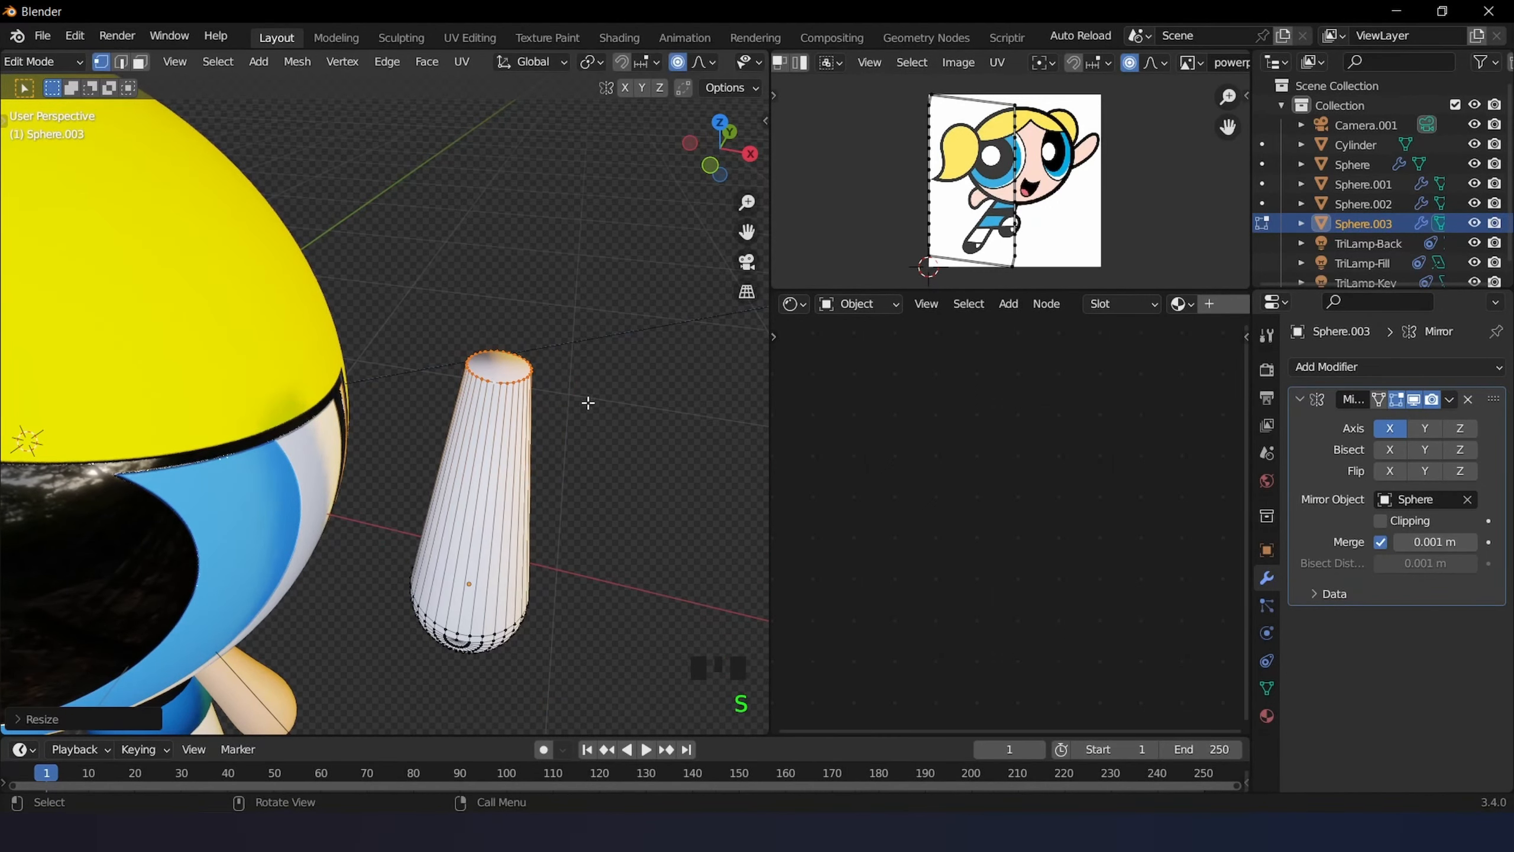
- Move the tapered piece's upper rim down so the piece becomes shorter, and scale the rim smaller
{"action": "key", "text": "g"}
{"action": "left_click", "coordinate": [541, 547]}
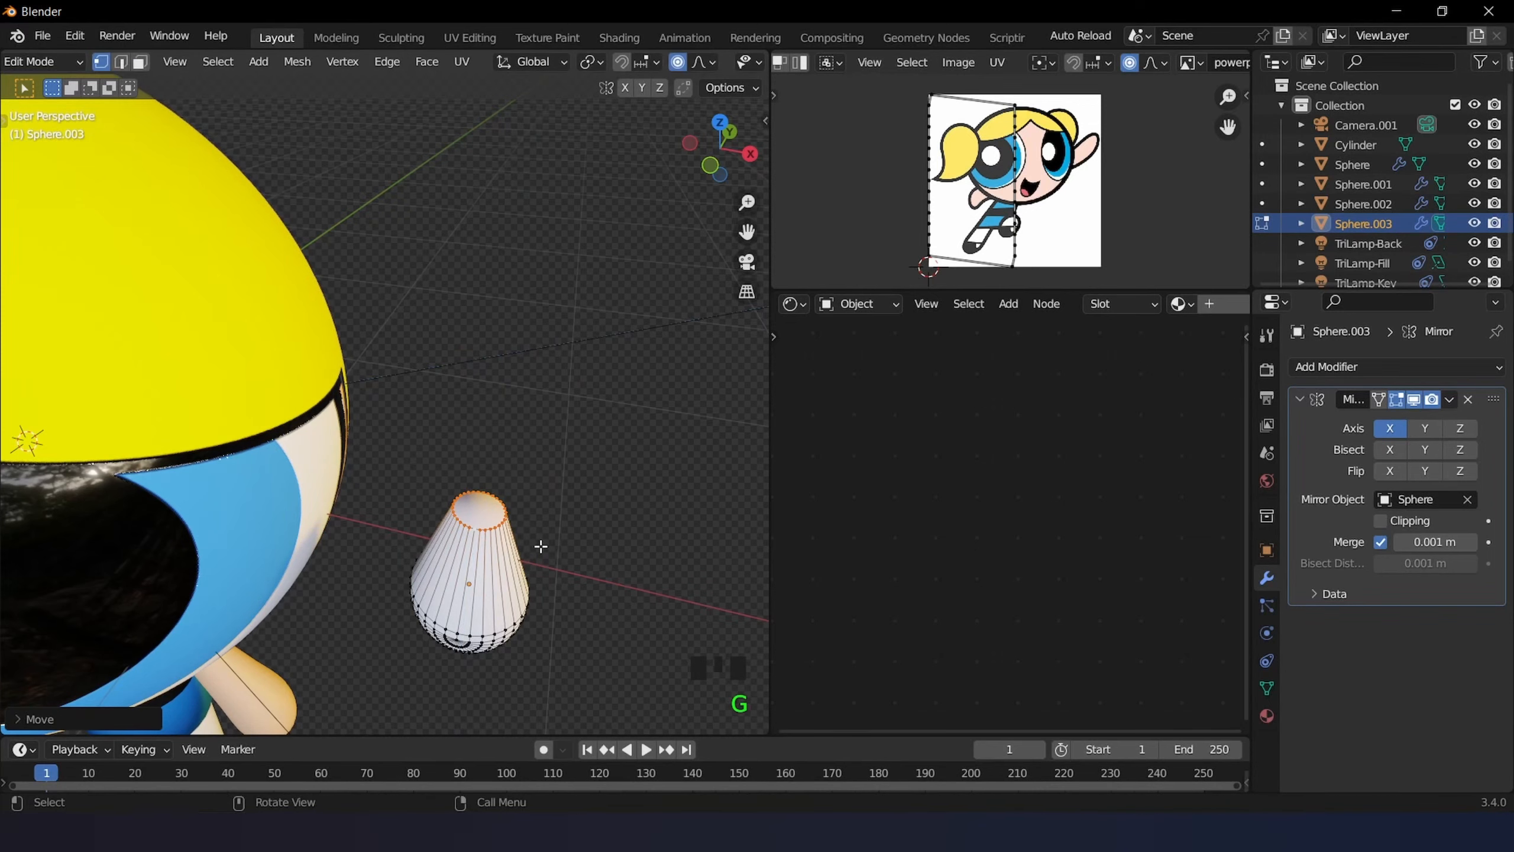
{"action": "middle_click_drag", "start_coordinate": [540, 547], "coordinate": [369, 465]}
{"action": "scroll", "coordinate": [527, 304], "scroll_direction": "up", "scroll_amount": 3}
{"action": "scroll", "coordinate": [362, 461], "scroll_direction": "up", "scroll_amount": 4}
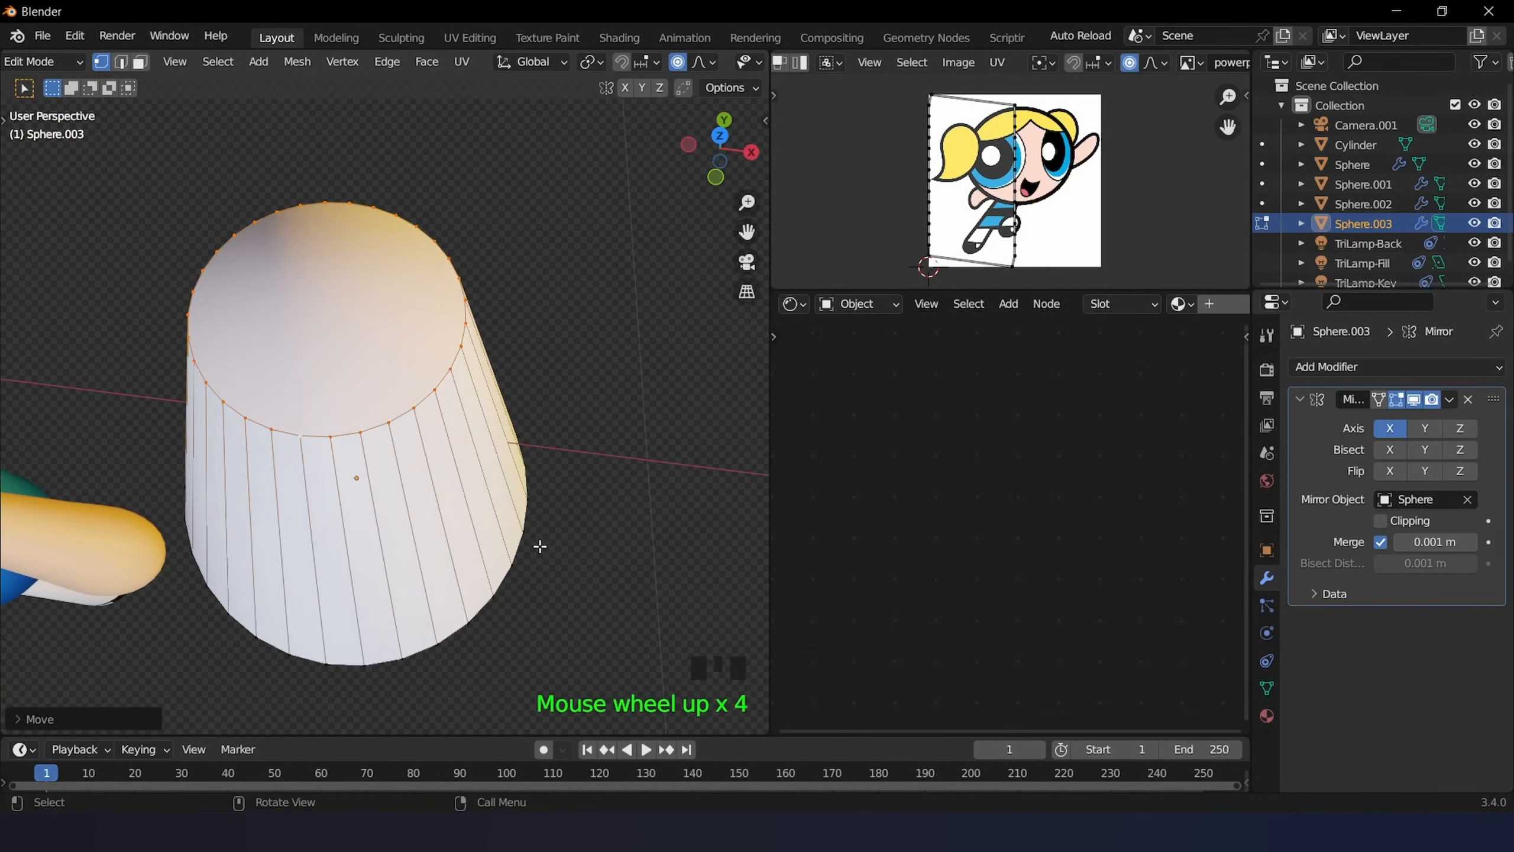
{"action": "key", "text": "s"}
{"action": "left_click", "coordinate": [364, 400]}
- Turn on Auto Merge Vertices and shrink the upper rim further into a small opening
{"action": "middle_click_drag", "start_coordinate": [364, 400], "coordinate": [602, 467]}
{"action": "scroll", "coordinate": [602, 467], "scroll_direction": "up", "scroll_amount": 1}
{"action": "left_click", "coordinate": [696, 84]}
{"action": "left_click", "coordinate": [676, 85]}
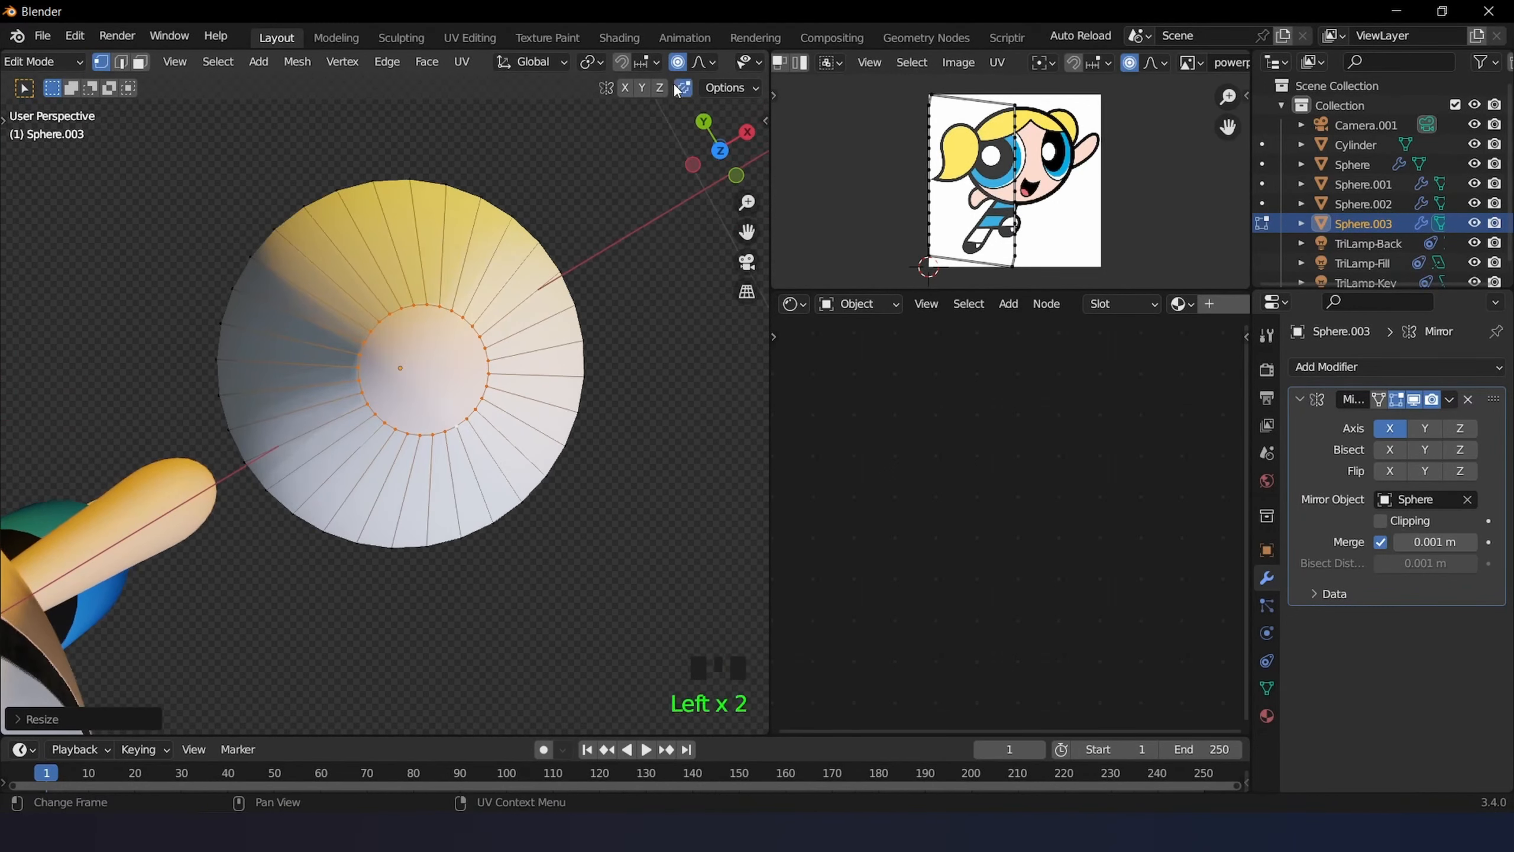
{"action": "scroll", "coordinate": [477, 250], "scroll_direction": "up", "scroll_amount": 3}
{"action": "middle_click_drag", "start_coordinate": [477, 251], "coordinate": [519, 334]}
{"action": "scroll", "coordinate": [528, 388], "scroll_direction": "up", "scroll_amount": 2}
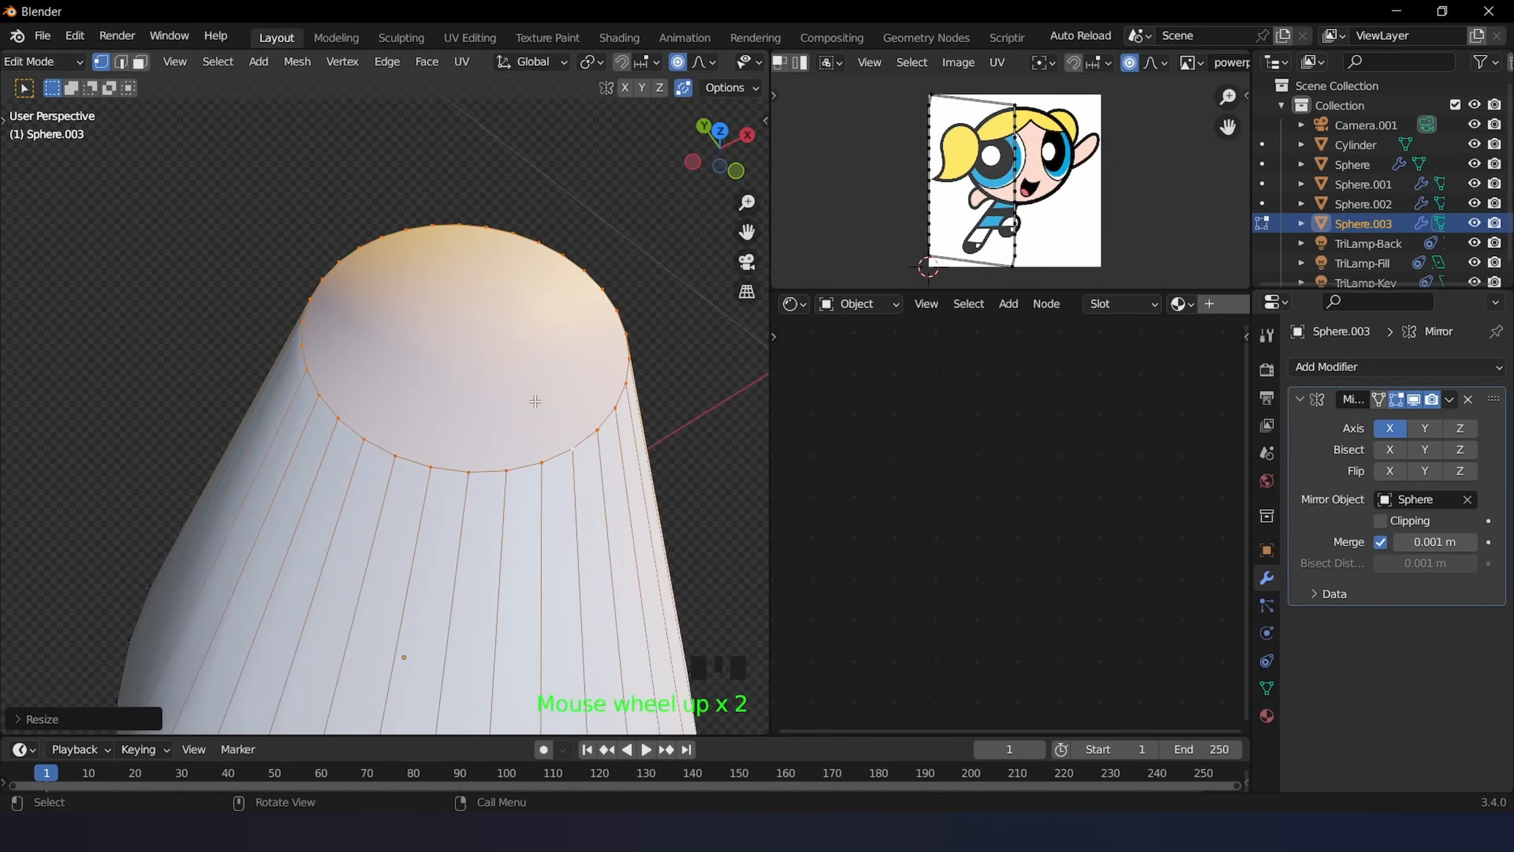
{"action": "key", "text": "s"}
{"action": "left_click", "coordinate": [445, 435]}
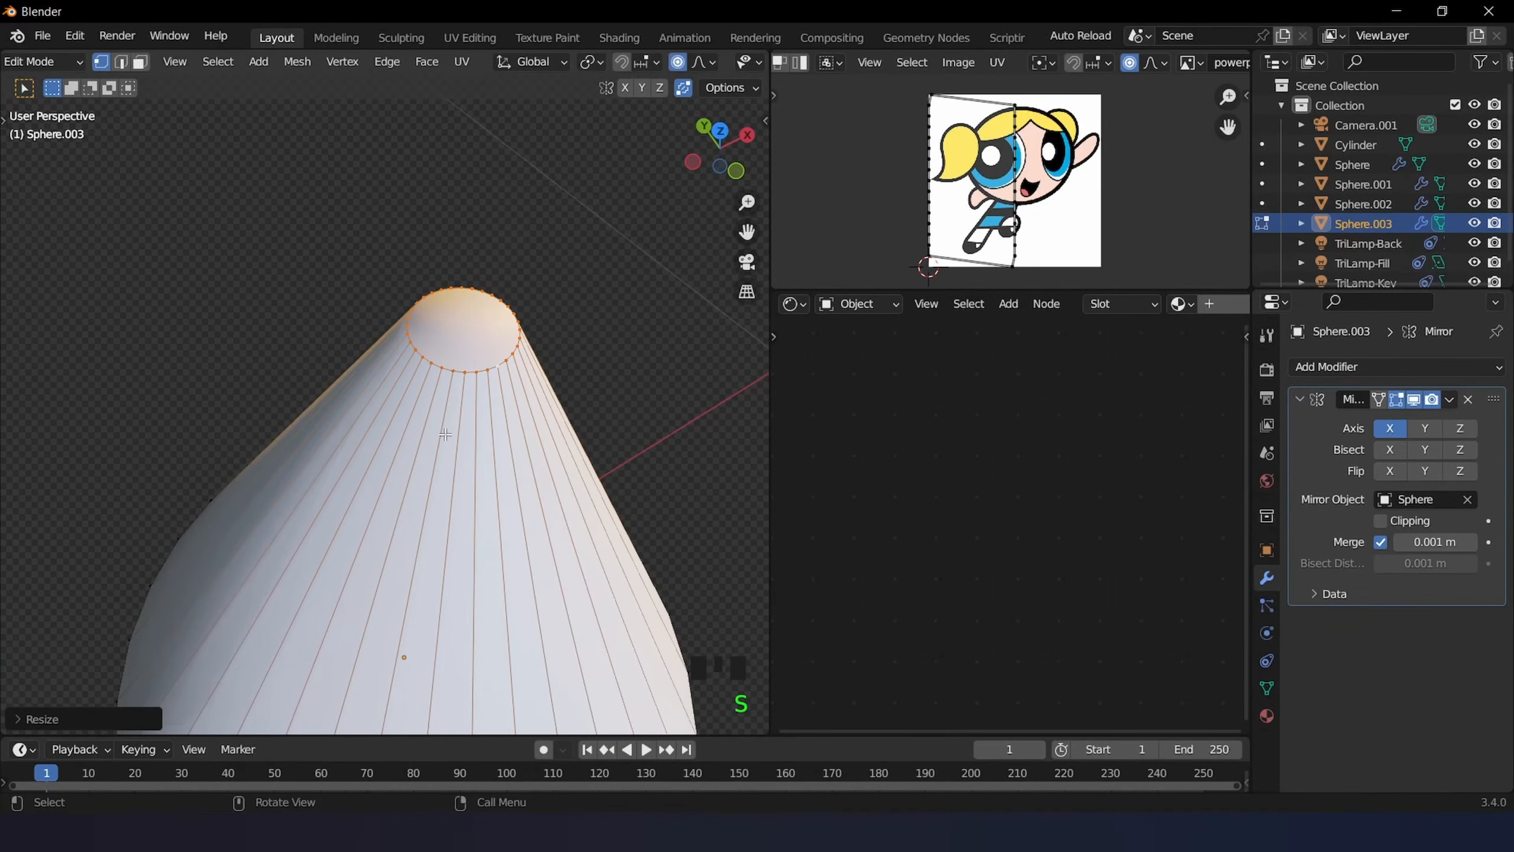
- Scale the remaining rim down to a single point so the piece becomes a closed teardrop
{"action": "scroll", "coordinate": [445, 434], "scroll_direction": "down", "scroll_amount": 2}
{"action": "middle_click_drag", "start_coordinate": [445, 434], "coordinate": [267, 421]}
{"action": "scroll", "coordinate": [268, 421], "scroll_direction": "up", "scroll_amount": 4}
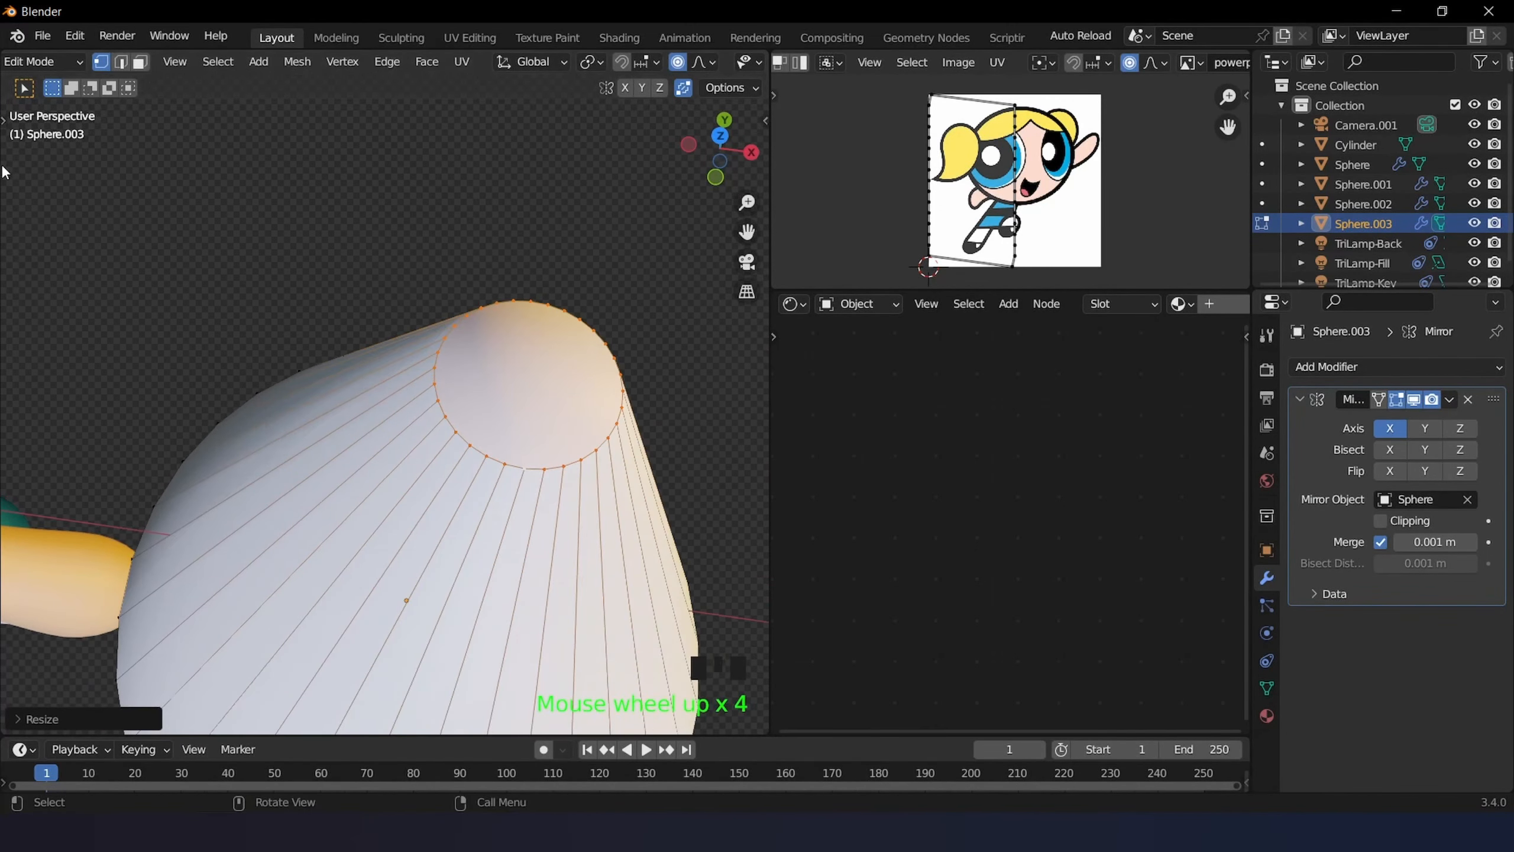
{"action": "key", "text": "s"}
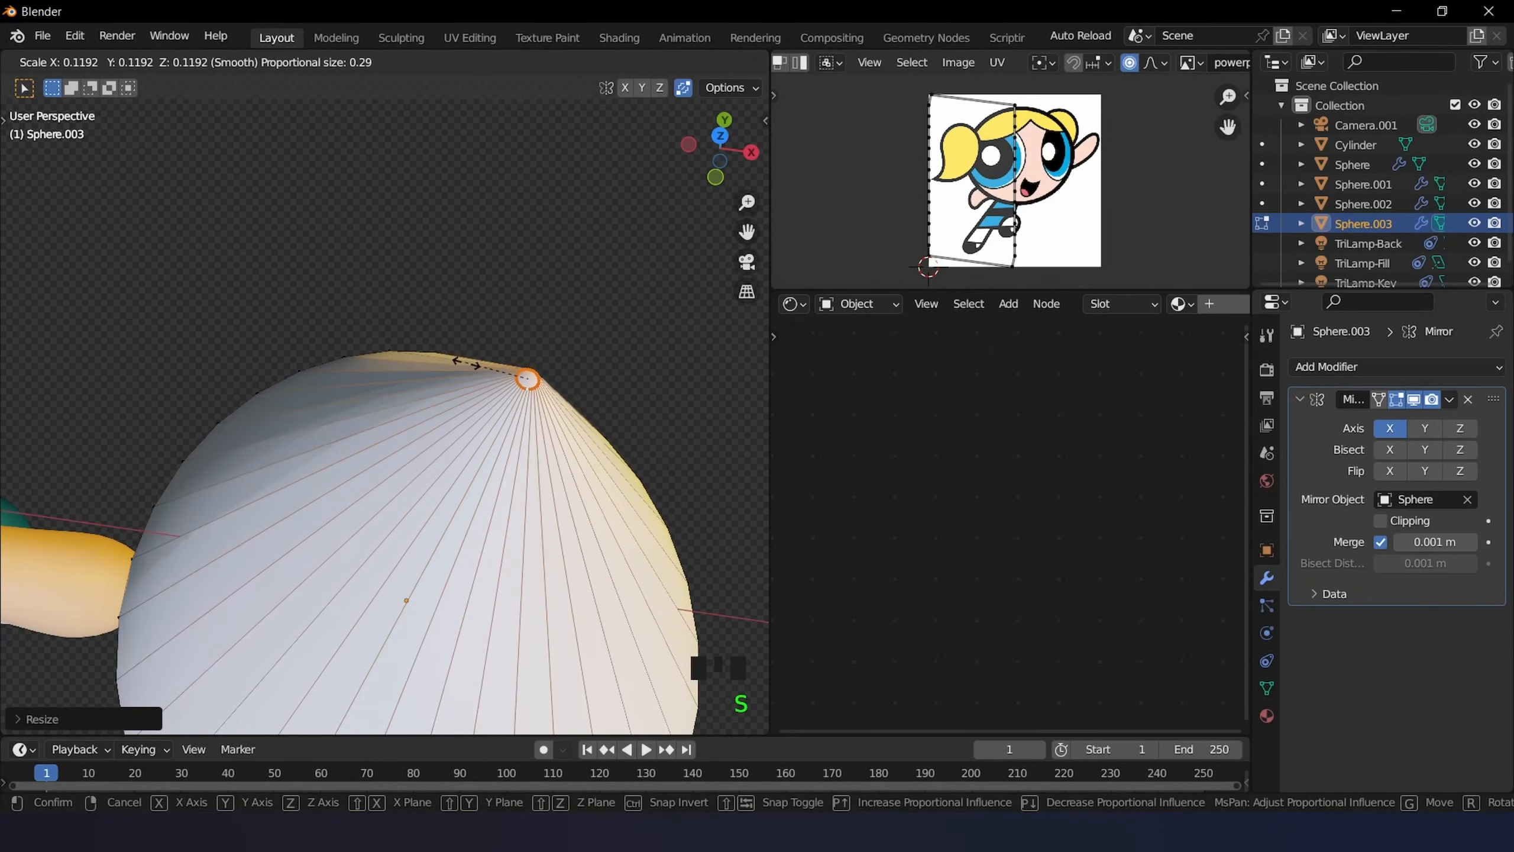
{"action": "left_click", "coordinate": [527, 379]}
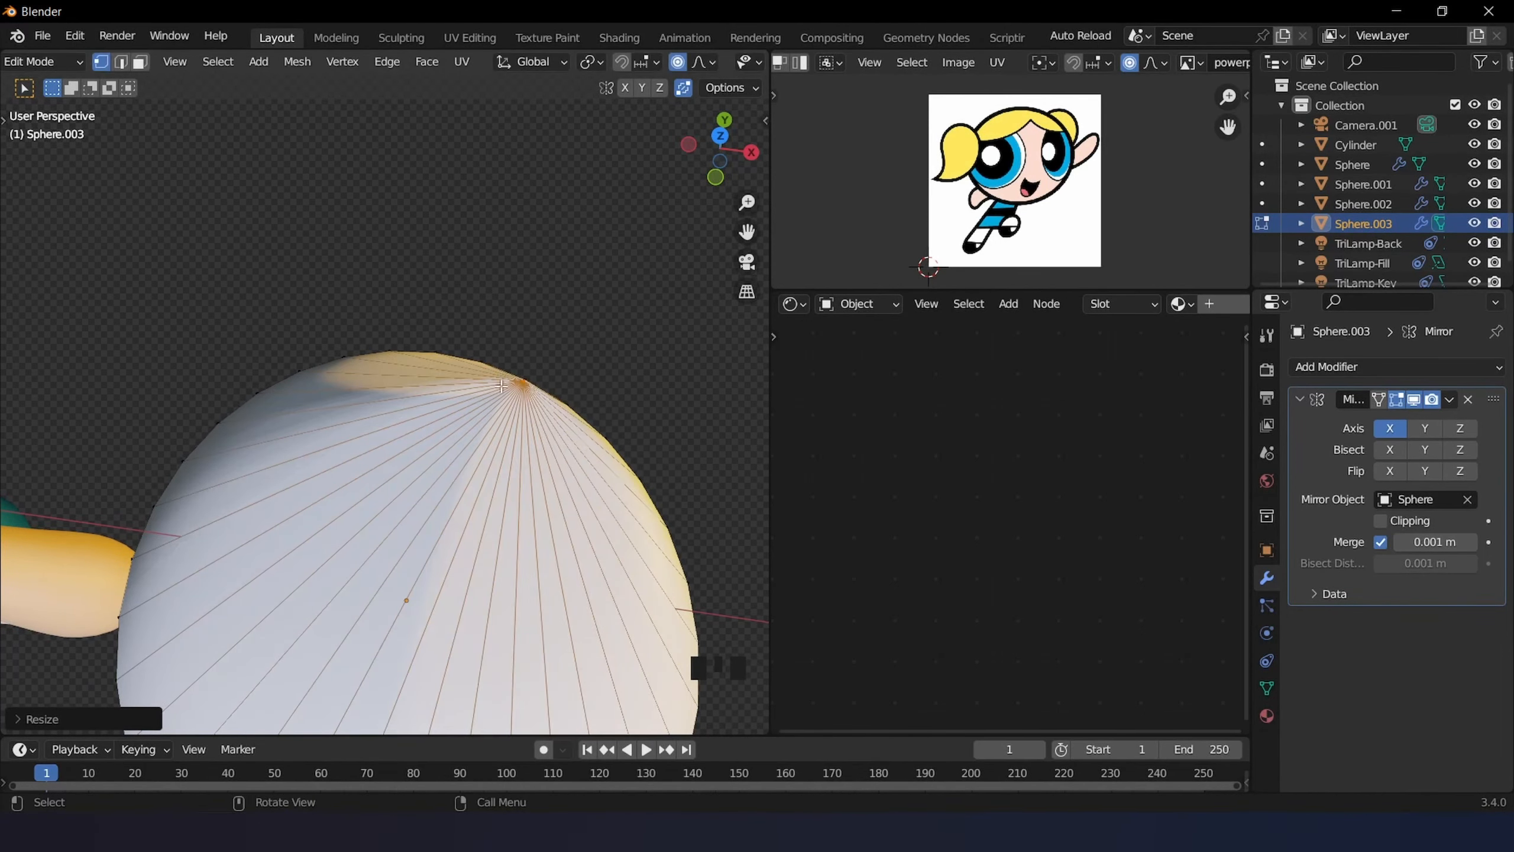
- Return to Object Mode in front view and rotate the teardrop so its tip points straight down
{"action": "scroll", "coordinate": [527, 378], "scroll_direction": "down", "scroll_amount": 3}
{"action": "middle_click_drag", "start_coordinate": [528, 379], "coordinate": [473, 278]}
{"action": "scroll", "coordinate": [473, 278], "scroll_direction": "down", "scroll_amount": 3}
{"action": "scroll", "coordinate": [308, 433], "scroll_direction": "down", "scroll_amount": 12}
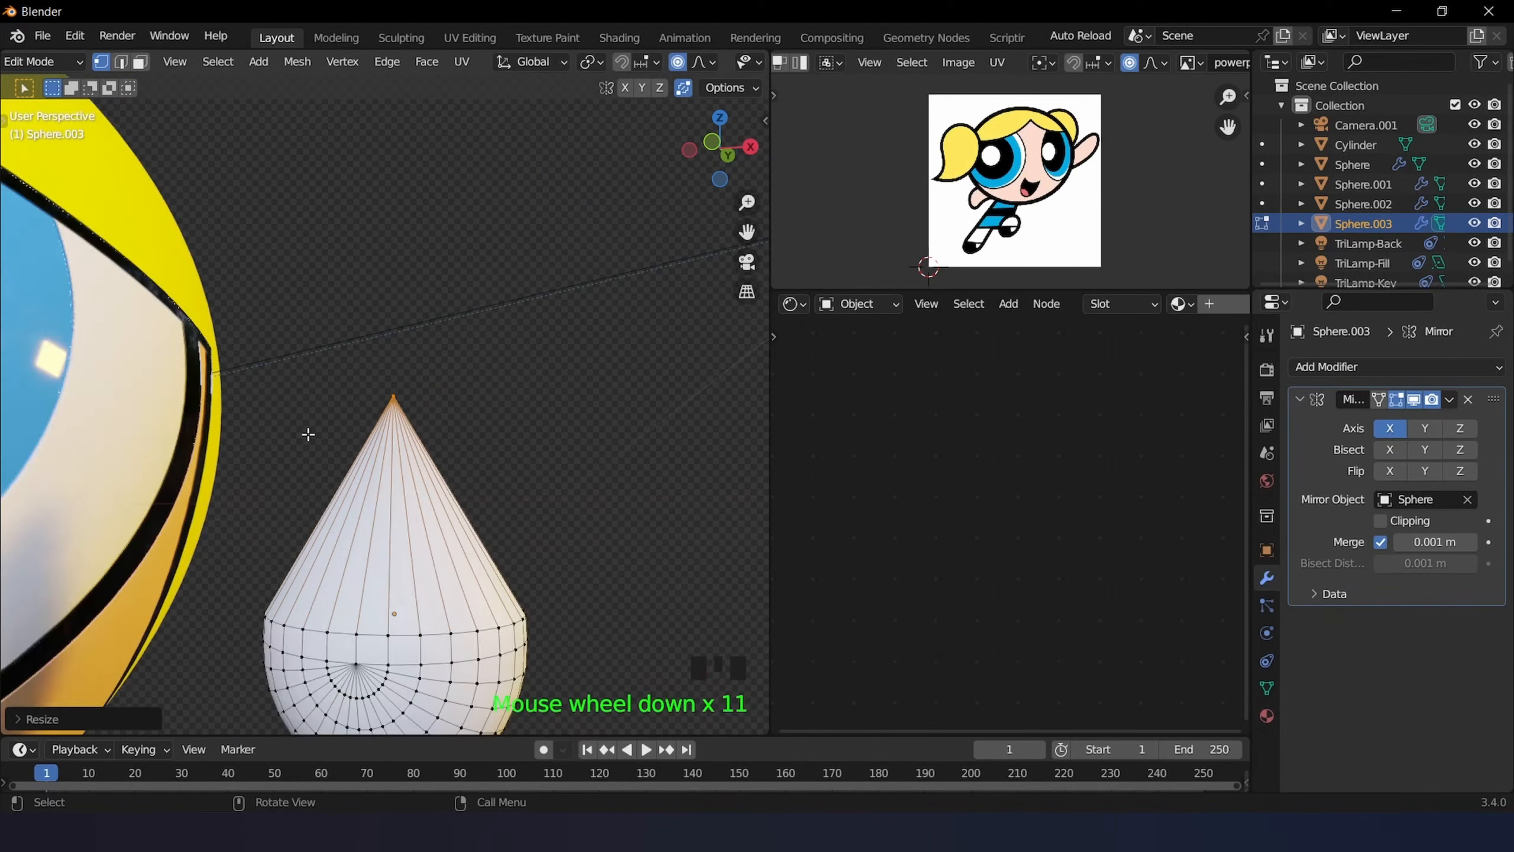
{"action": "key", "text": "KP_1"}
{"action": "scroll", "coordinate": [311, 486], "scroll_direction": "down", "scroll_amount": 2}
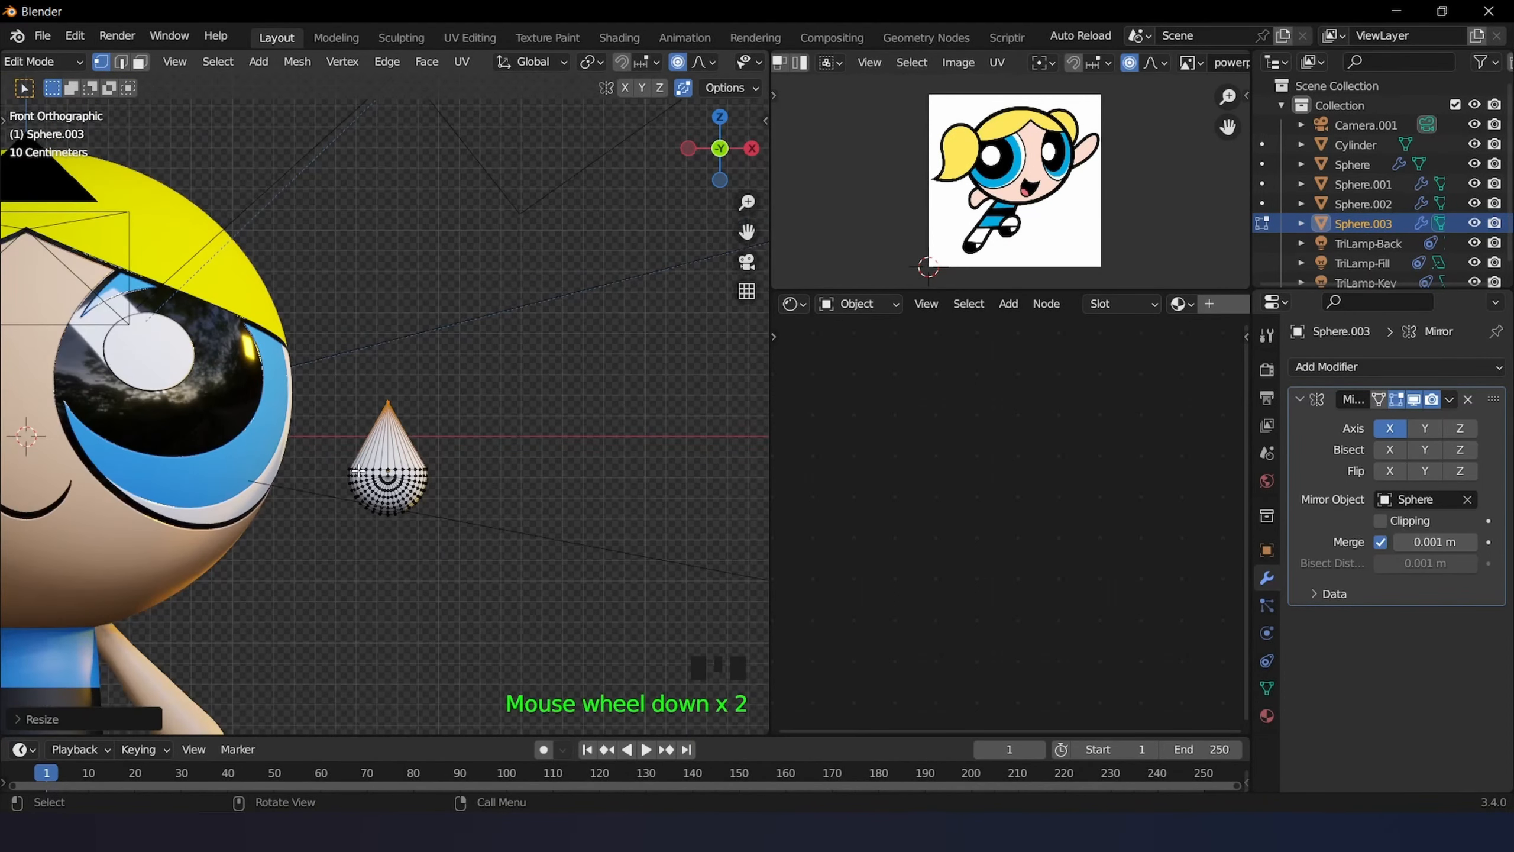
{"action": "scroll", "coordinate": [446, 450], "scroll_direction": "down", "scroll_amount": 3}
{"action": "key", "text": "Tab"}
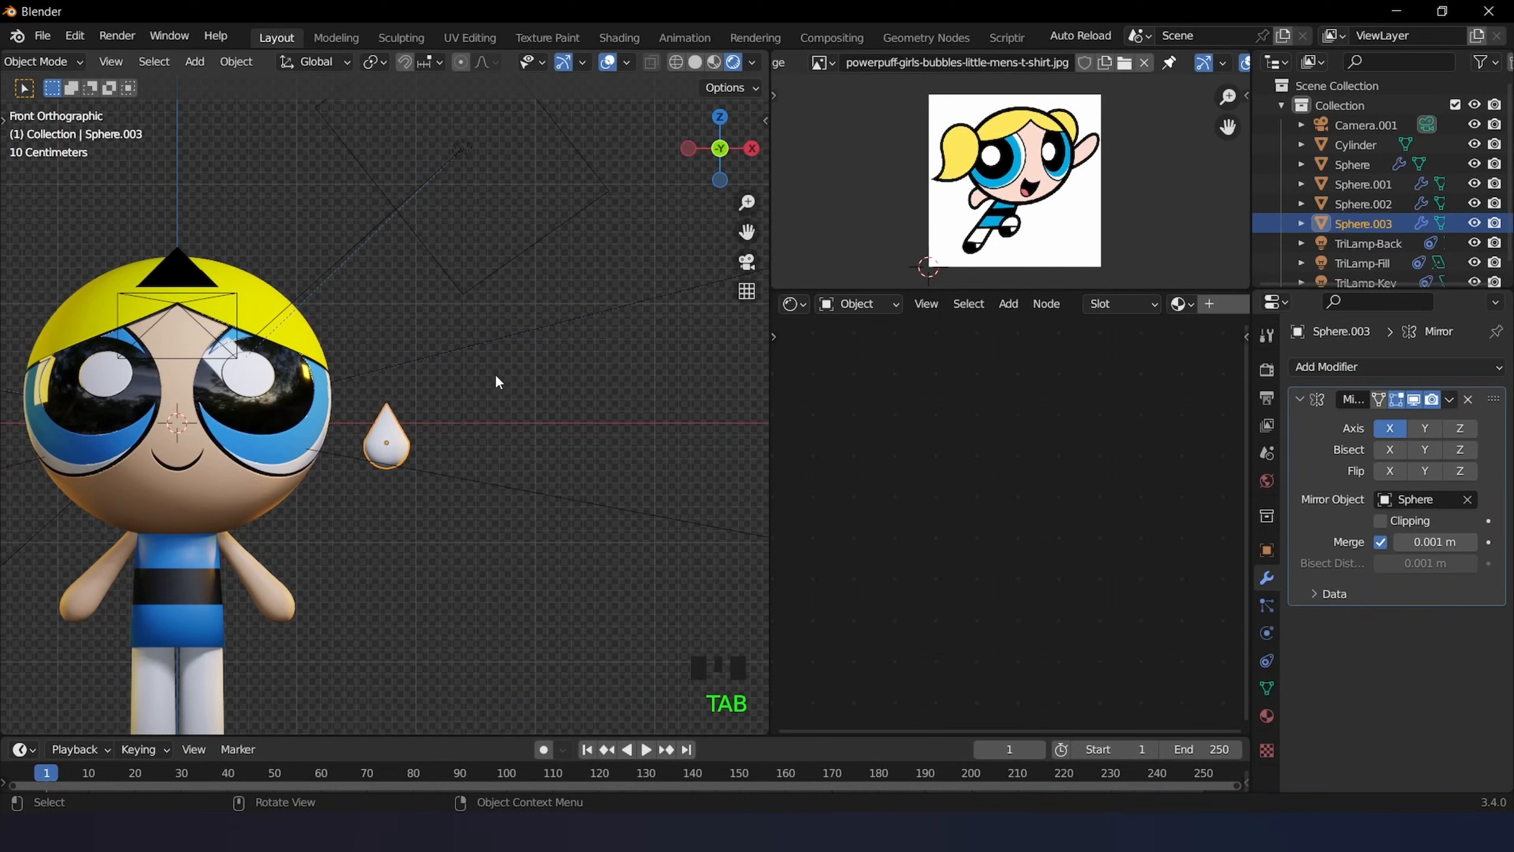
{"action": "key", "text": "r"}
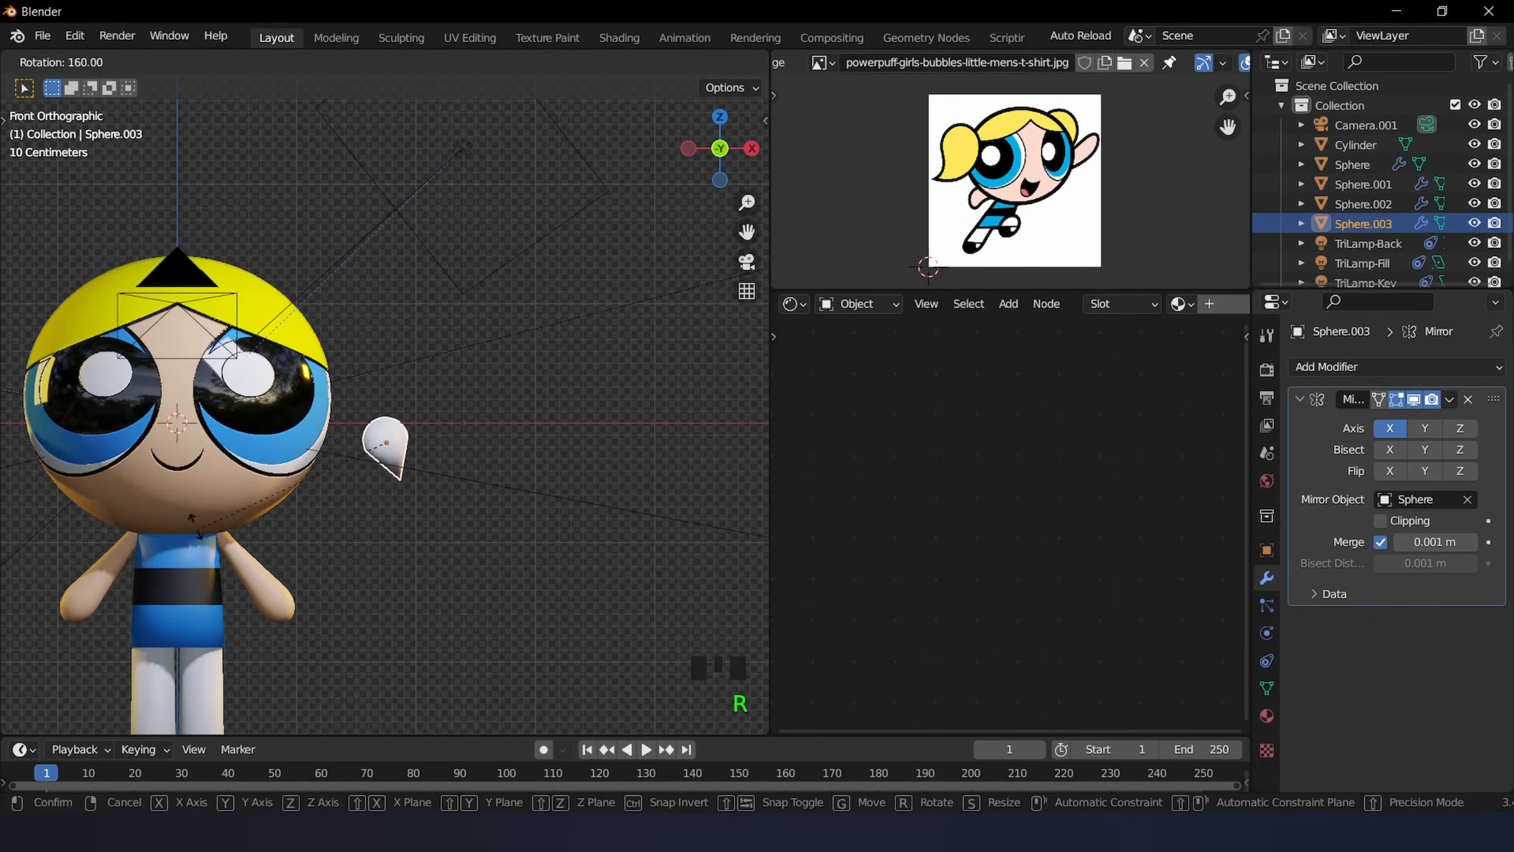
{"action": "left_click", "coordinate": [359, 468]}
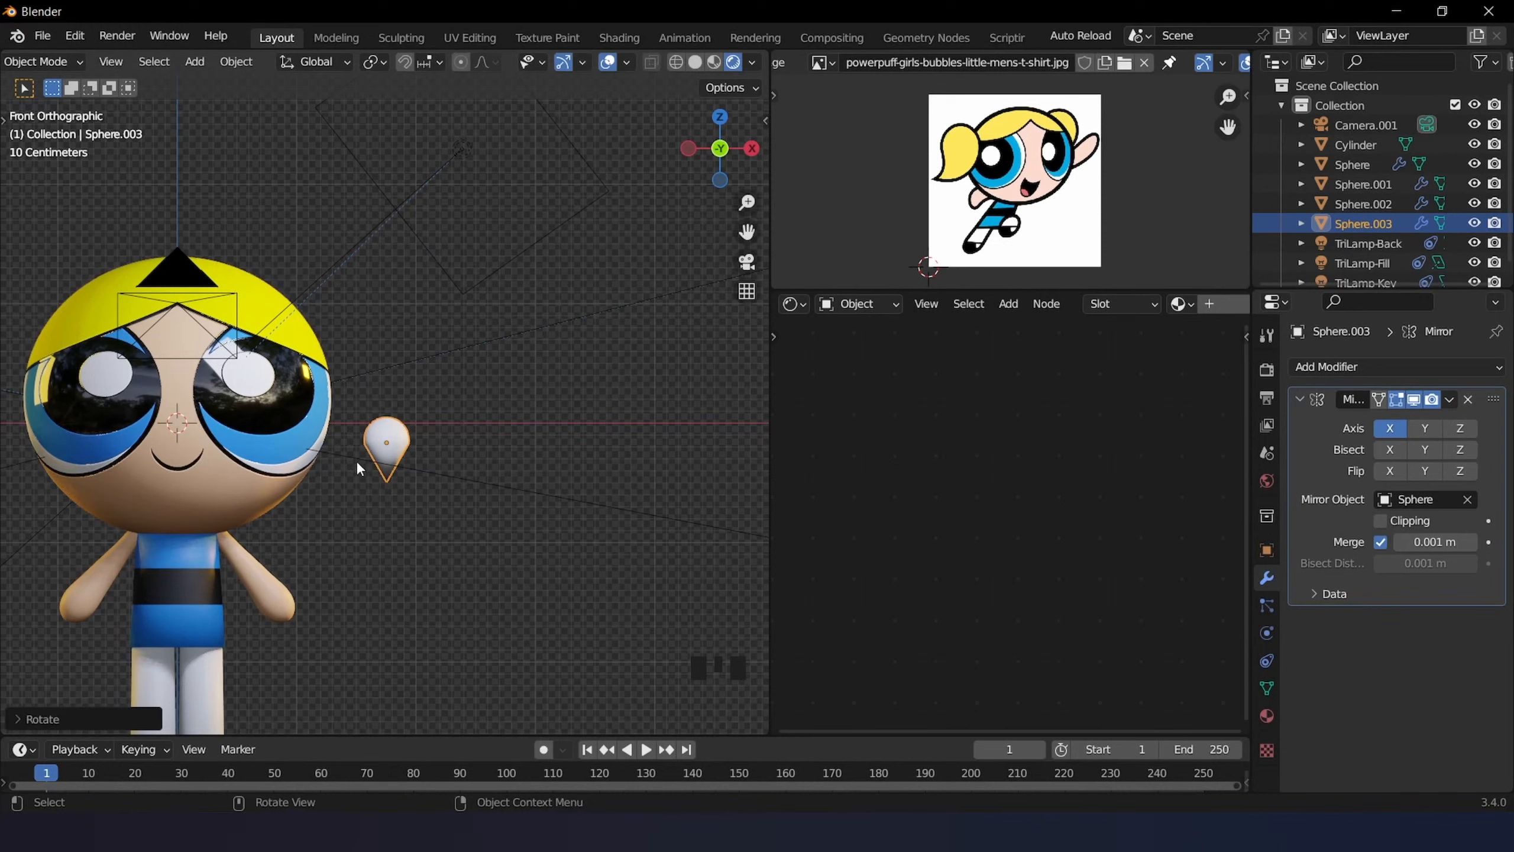
- Scale up the teardrop to pigtail size and move it up beside the head
{"action": "key", "text": "s"}
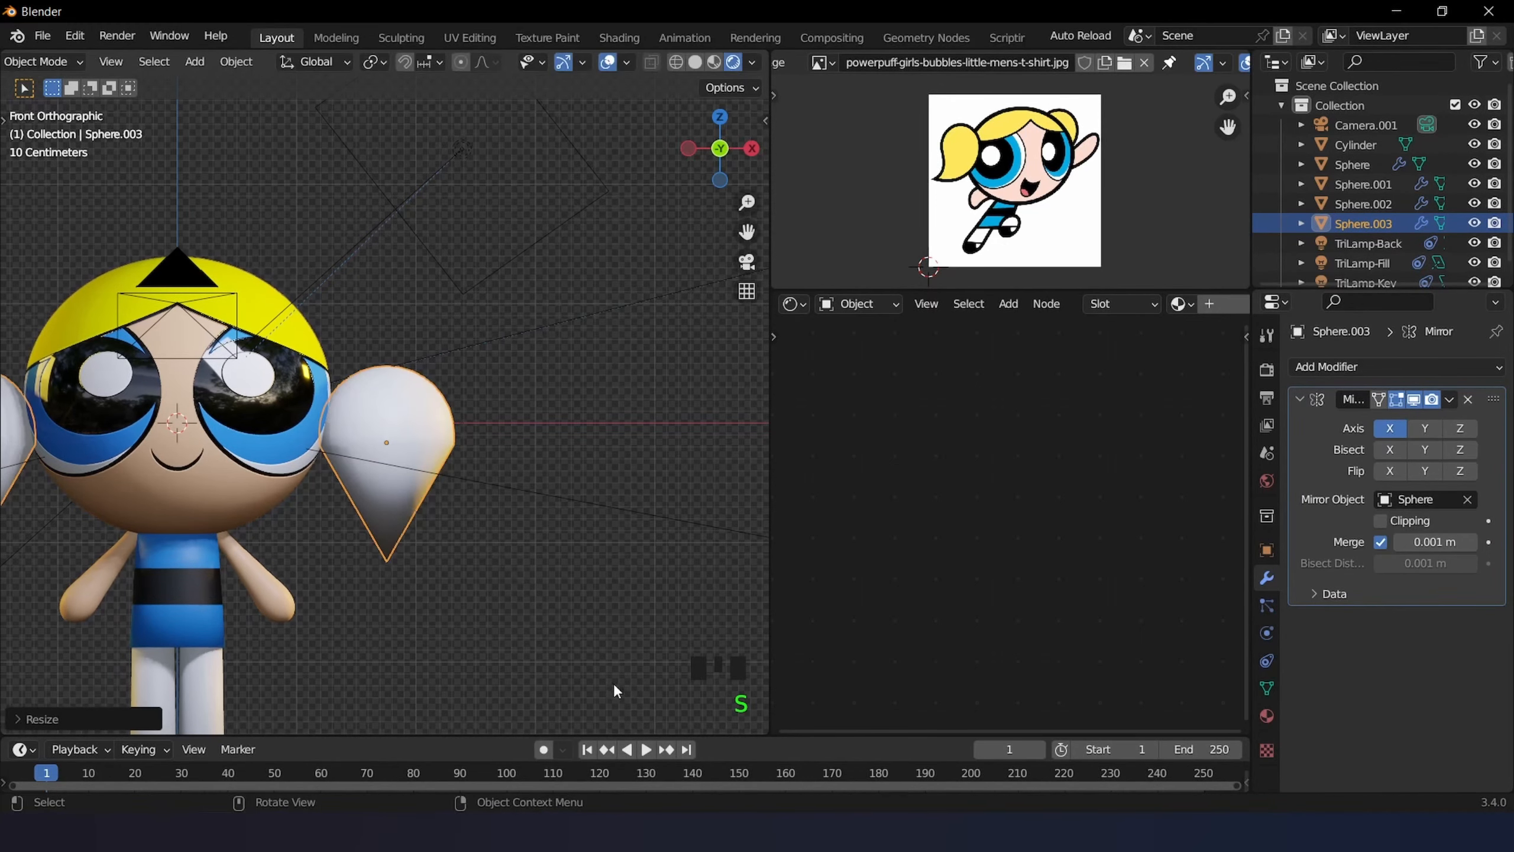
{"action": "left_click", "coordinate": [615, 691]}
{"action": "key", "text": "g"}
{"action": "left_click", "coordinate": [468, 437]}
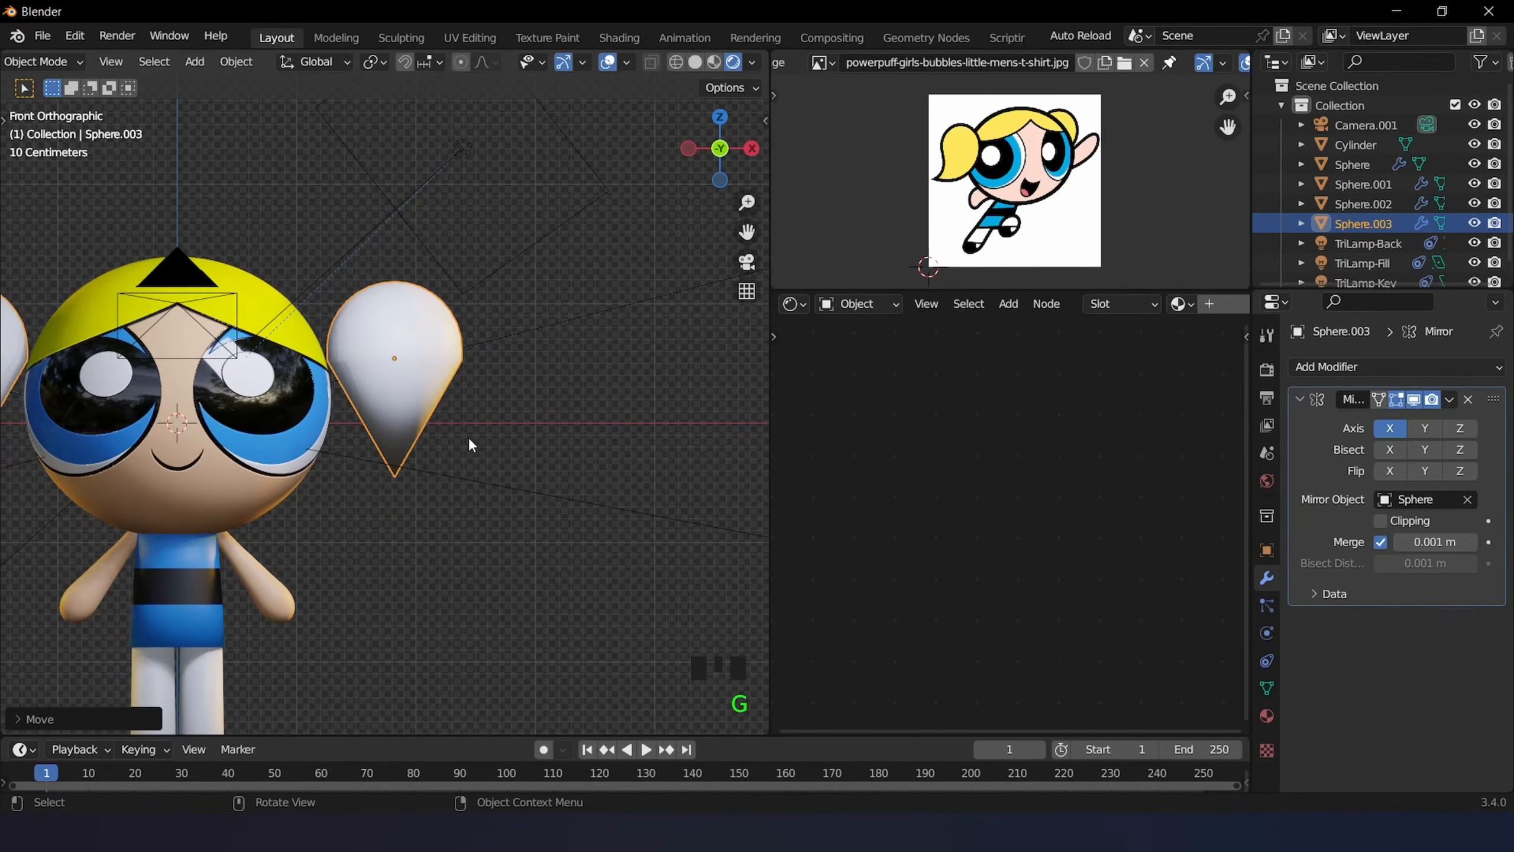
- Slide the pigtail's lowest edge loop down in Edit Mode and bevel it with 2 segments into three loops
{"action": "middle_click_drag", "start_coordinate": [469, 437], "coordinate": [592, 399], "text": "shift"}
{"action": "scroll", "coordinate": [592, 399], "scroll_direction": "up", "scroll_amount": 2}
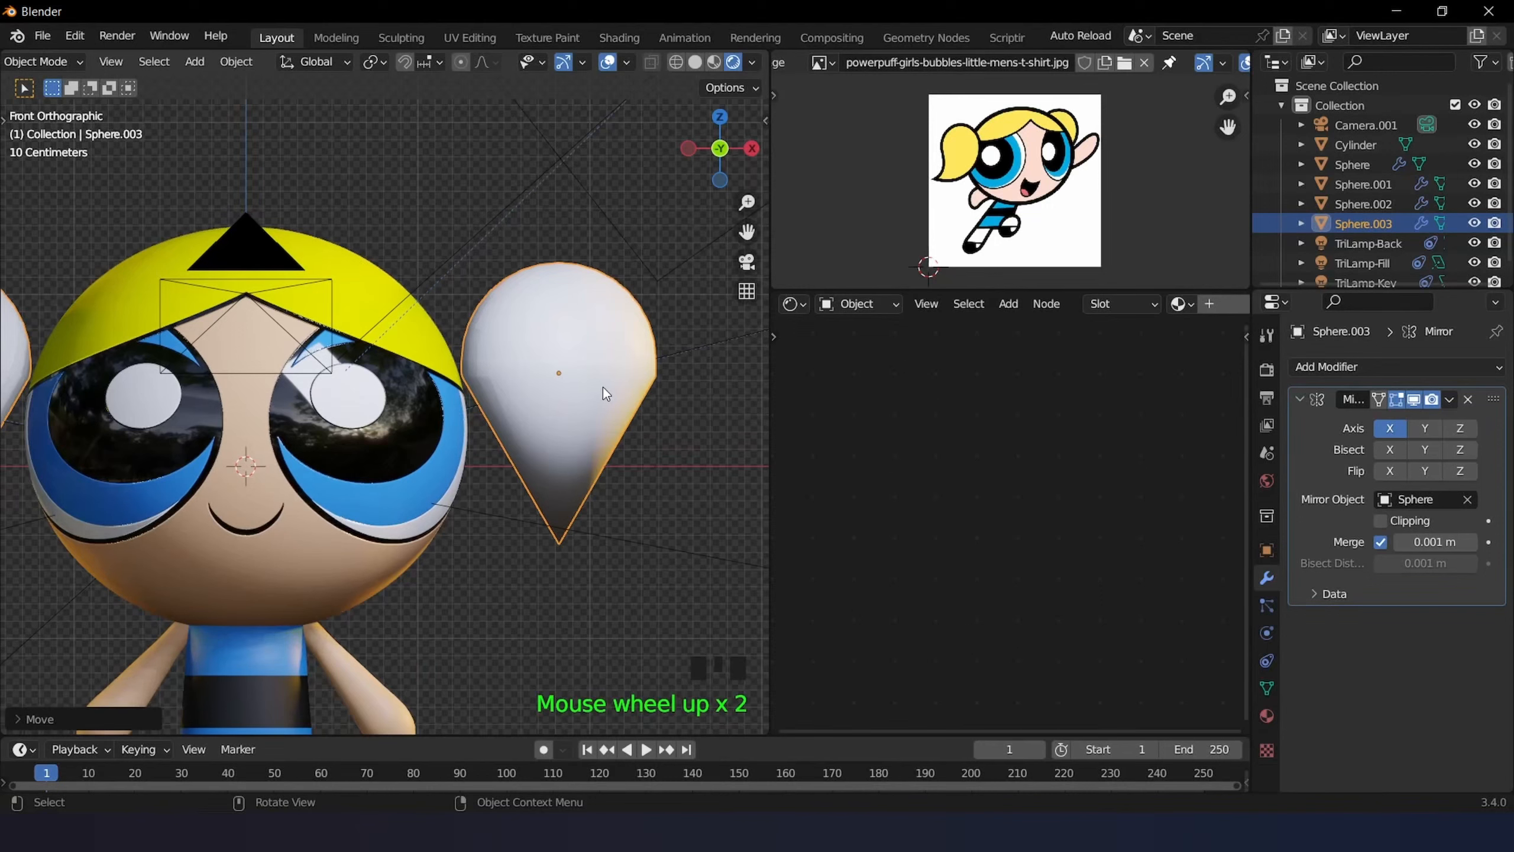
{"action": "key", "text": "Tab"}
{"action": "left_click", "coordinate": [601, 376], "text": "alt"}
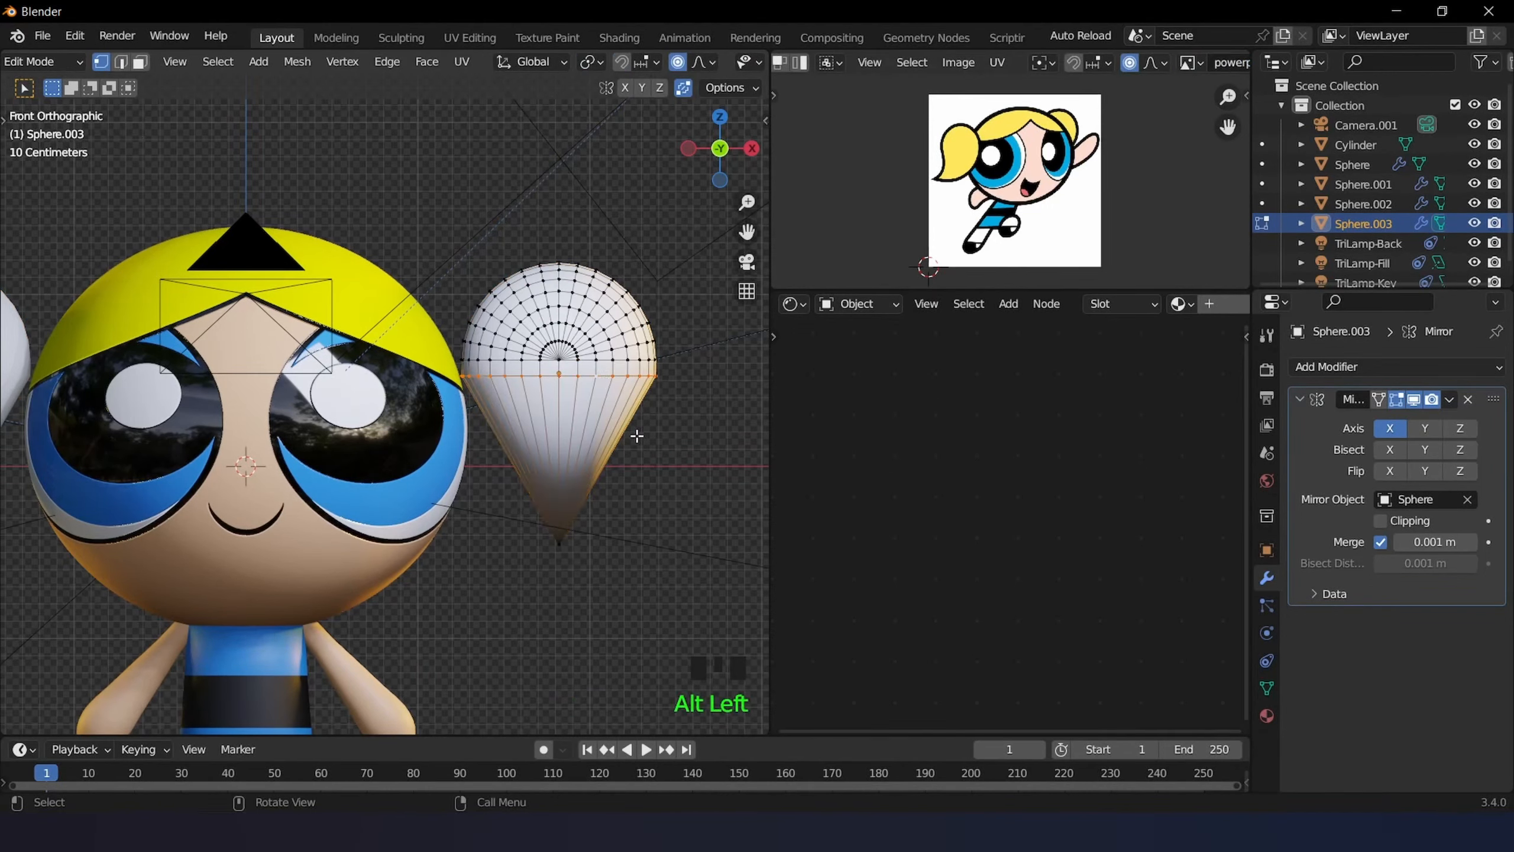
{"action": "key", "text": "g"}
{"action": "key", "text": "g"}
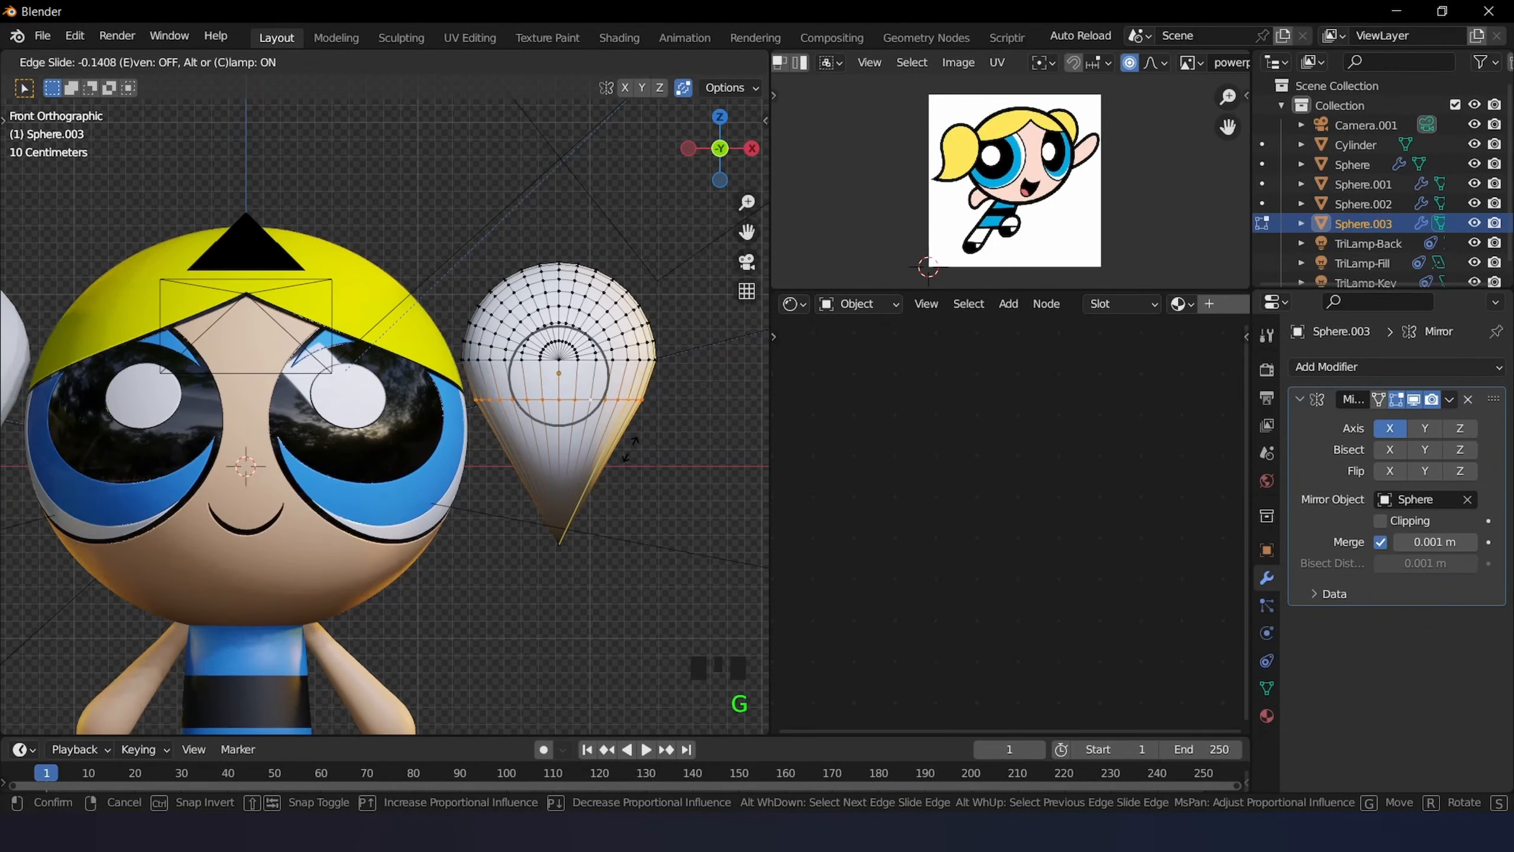
{"action": "left_click", "coordinate": [630, 449]}
{"action": "key", "text": "ctrl+b"}
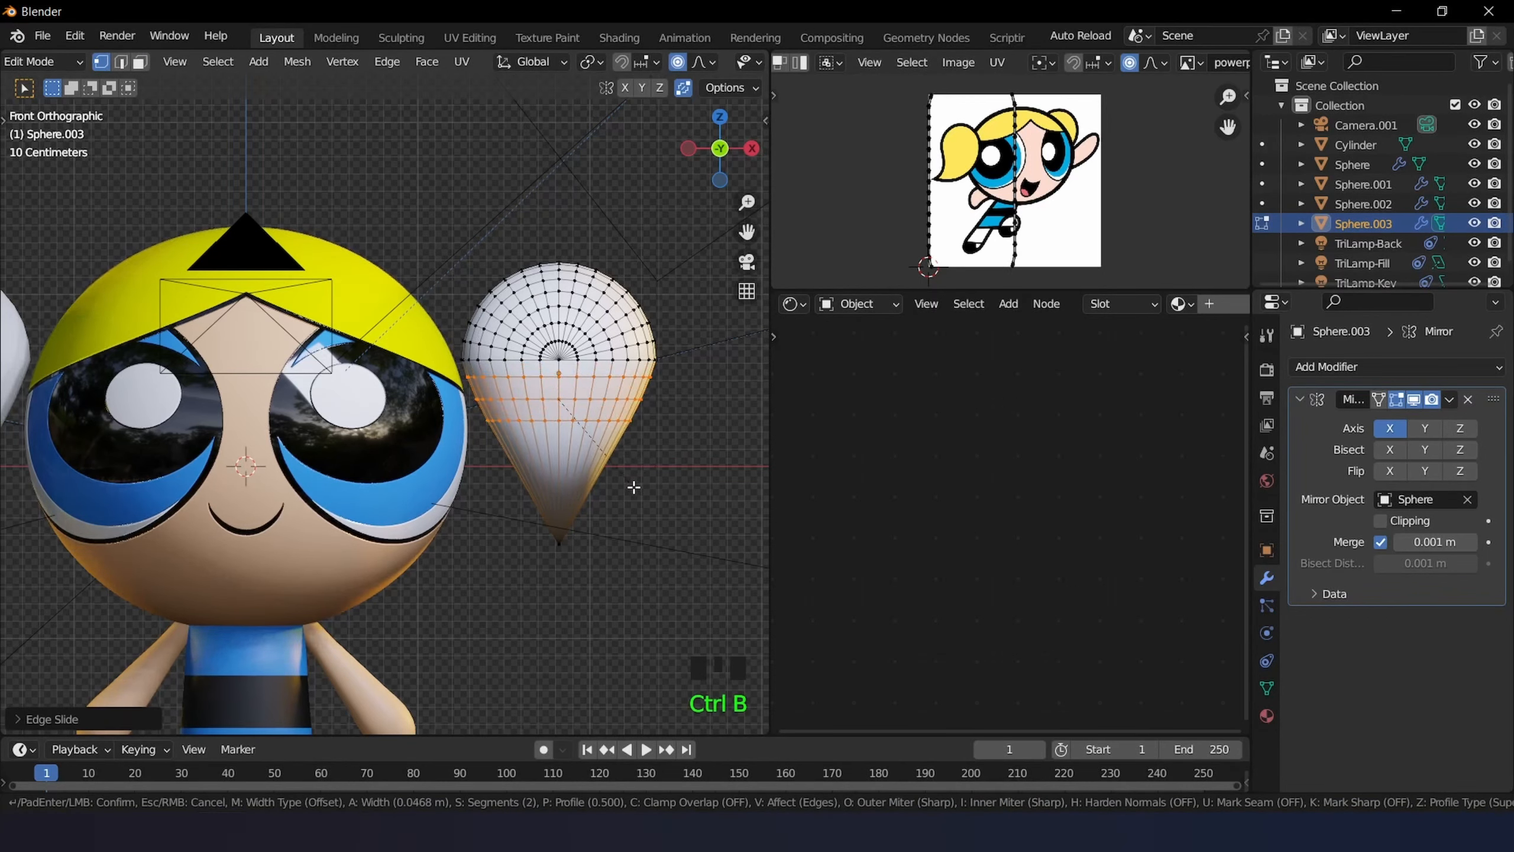
{"action": "left_click", "coordinate": [619, 483]}
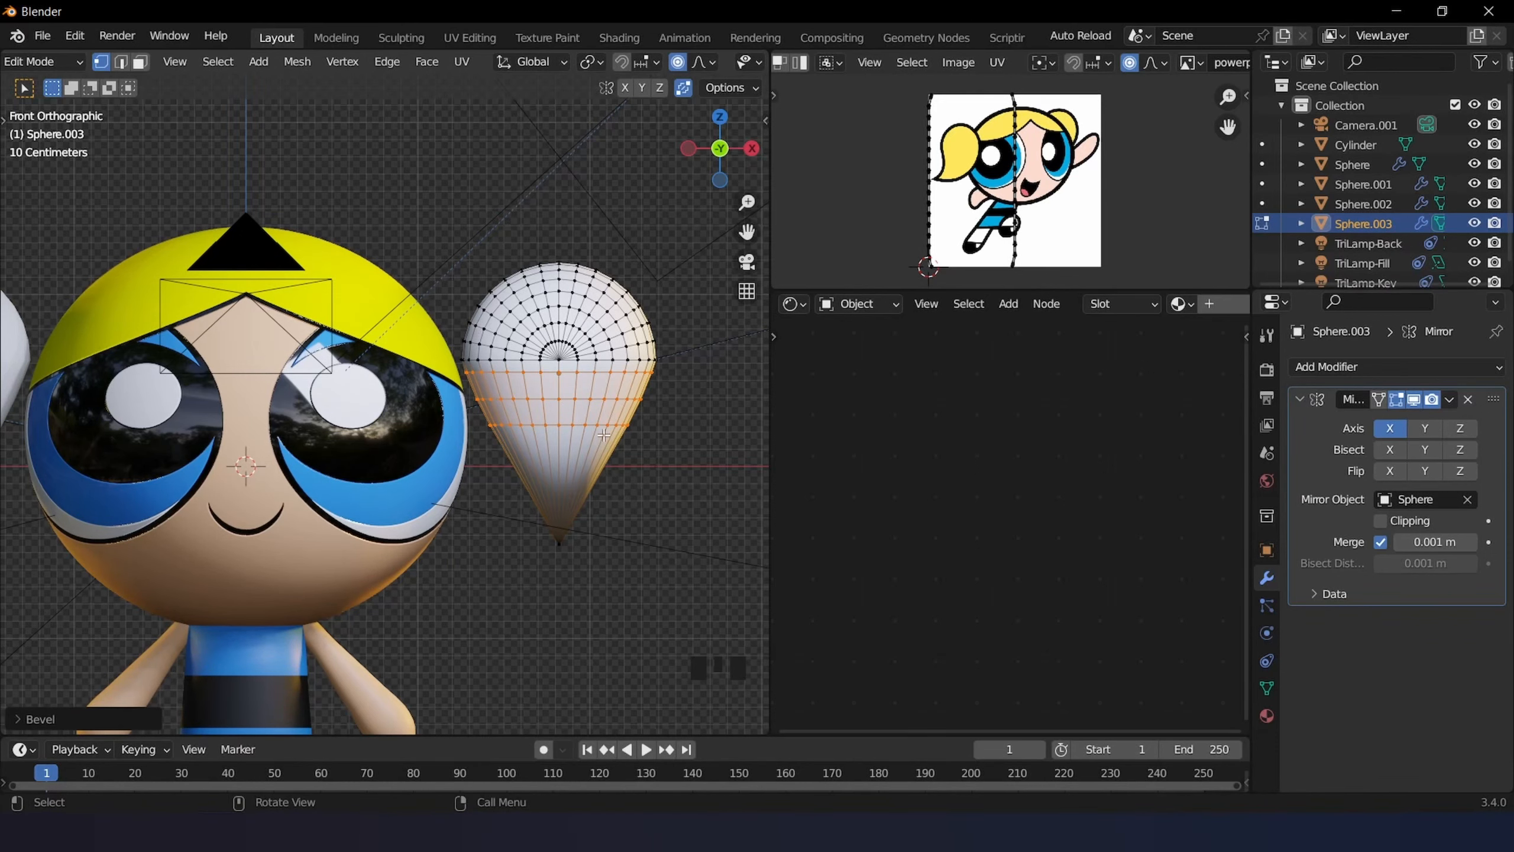
- Slide the lowest of the three pigtail loops down close to the tip
{"action": "scroll", "coordinate": [588, 422], "scroll_direction": "down", "scroll_amount": 2}
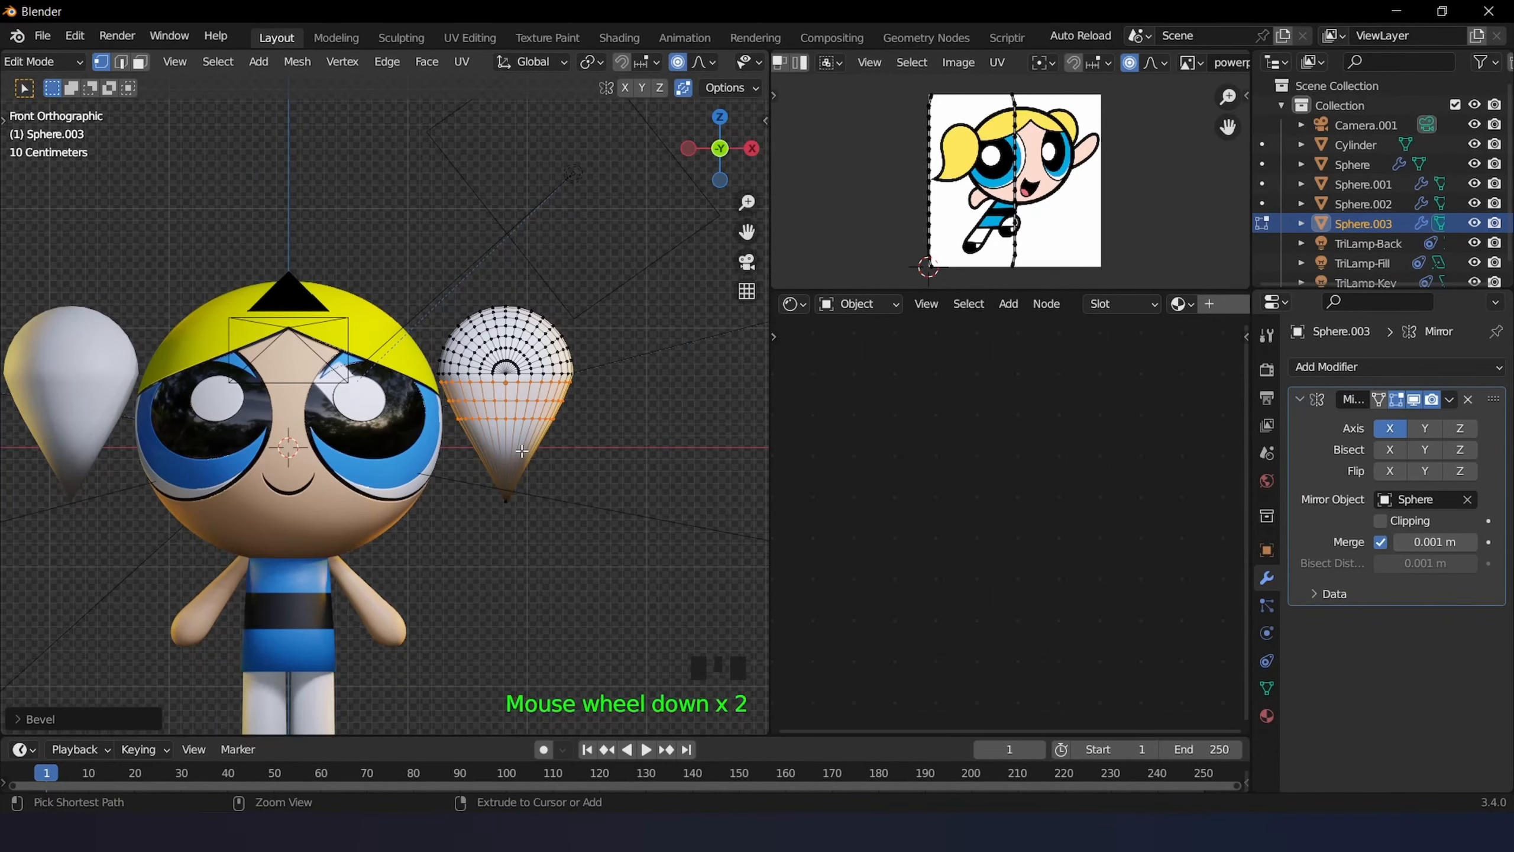
{"action": "key", "text": "ctrl+r"}
{"action": "scroll", "coordinate": [531, 429], "scroll_direction": "up", "scroll_amount": 3}
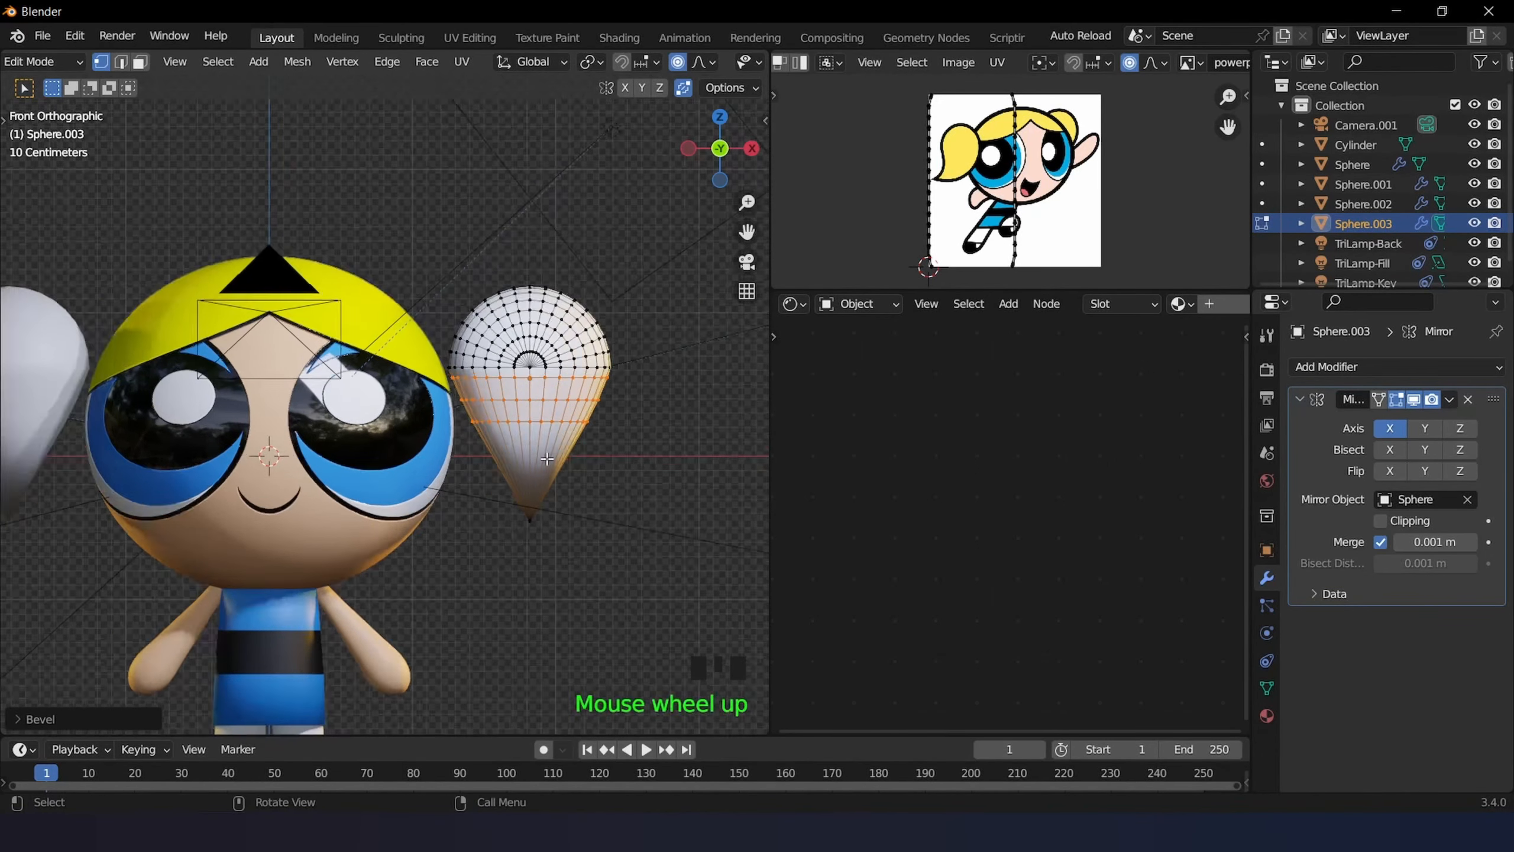
{"action": "left_click", "coordinate": [583, 437], "text": "alt"}
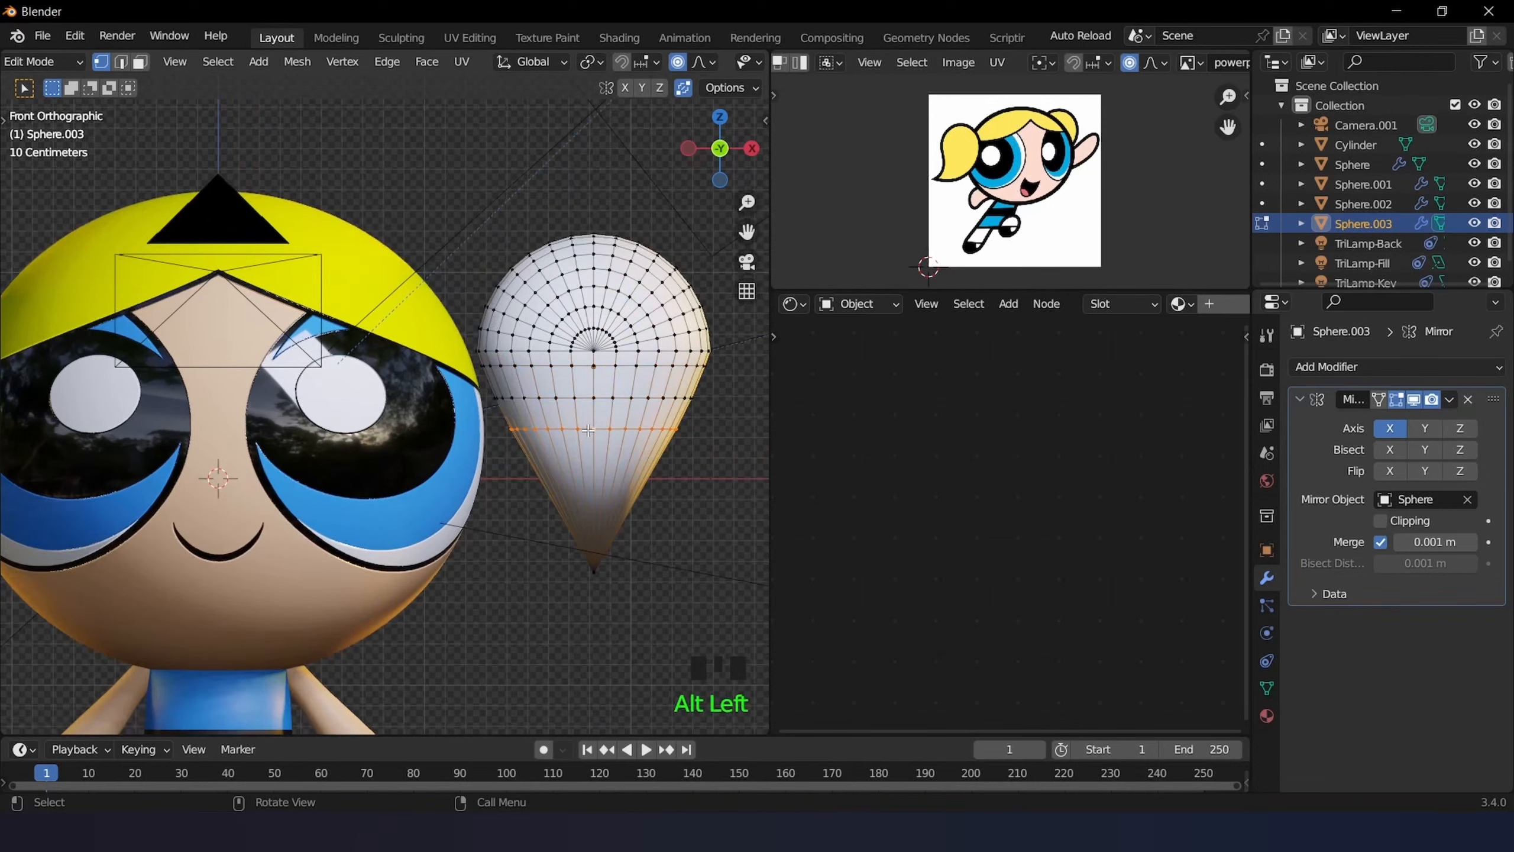
{"action": "key", "text": "g"}
{"action": "key", "text": "g"}
{"action": "left_click", "coordinate": [591, 466]}
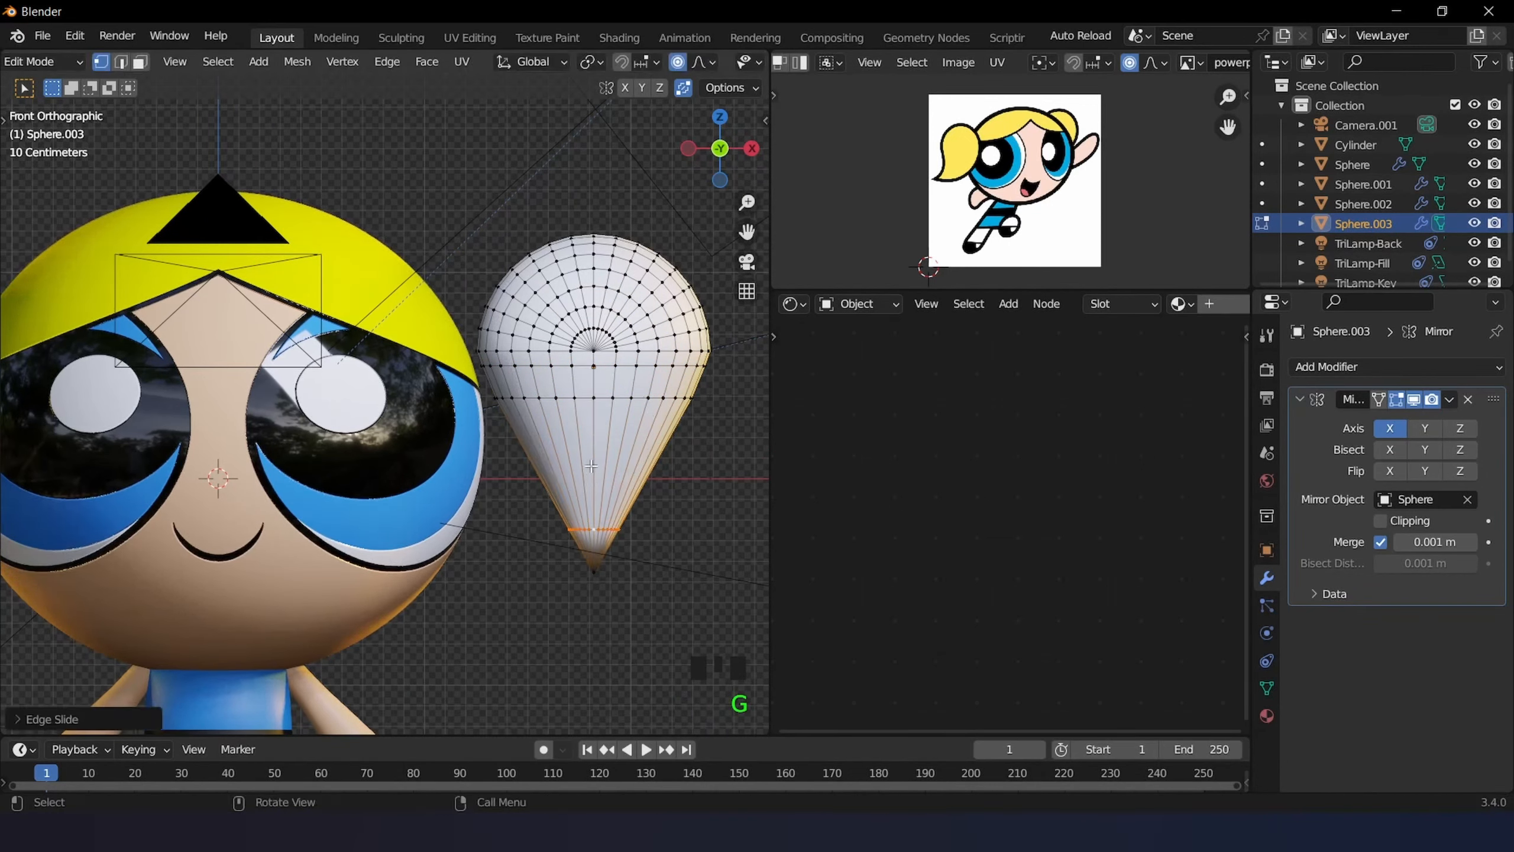
- Slide the middle loop down to about halfway along the pigtail's tapered part
{"action": "left_click", "coordinate": [589, 397], "text": "alt"}
{"action": "key", "text": "g"}
{"action": "key", "text": "g"}
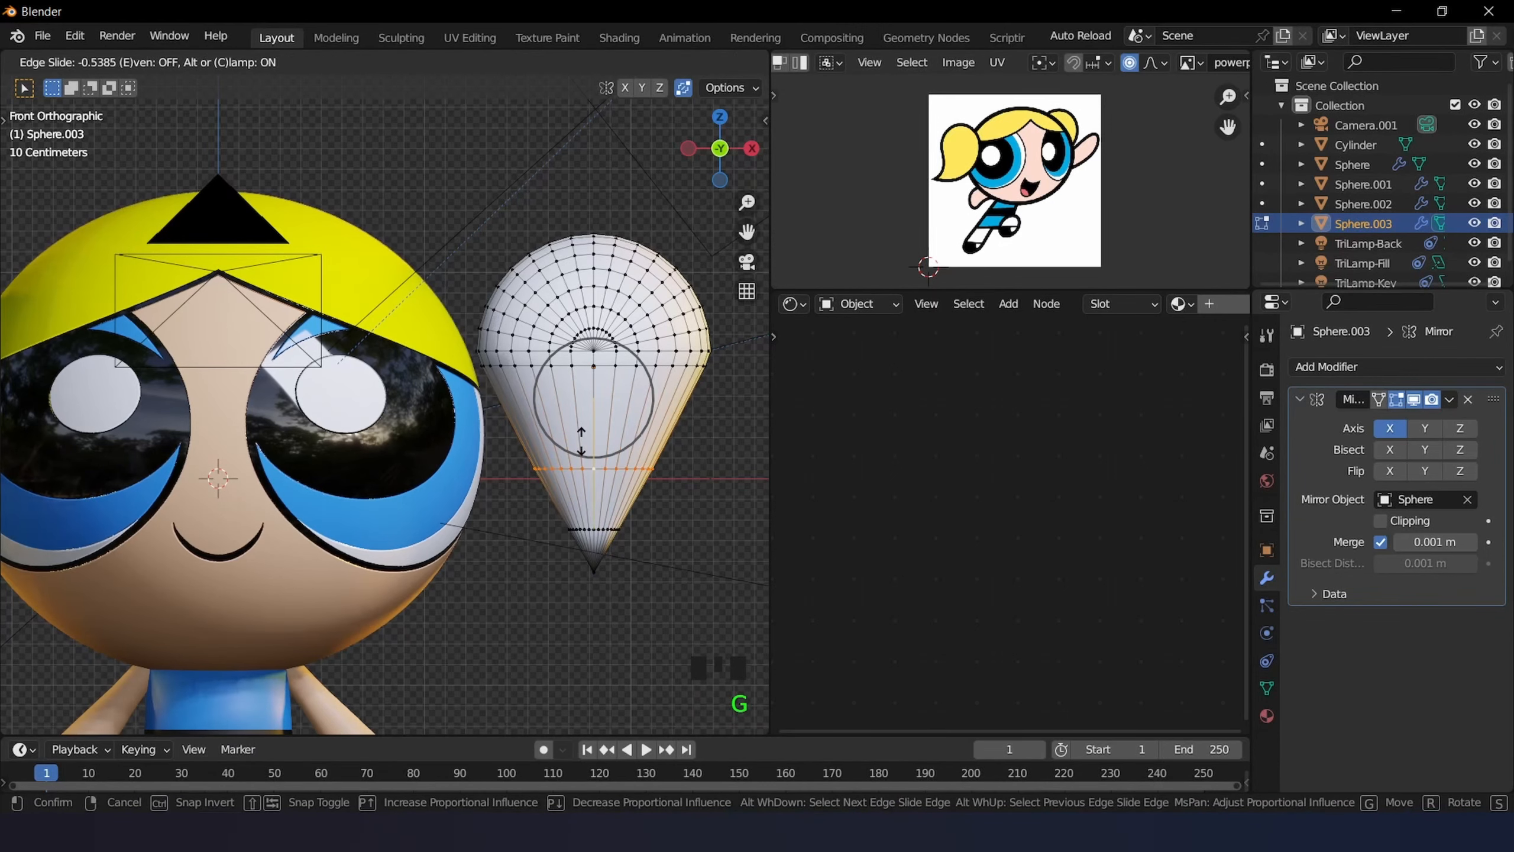
{"action": "left_click", "coordinate": [581, 451]}
{"action": "scroll", "coordinate": [572, 435], "scroll_direction": "down", "scroll_amount": 3}
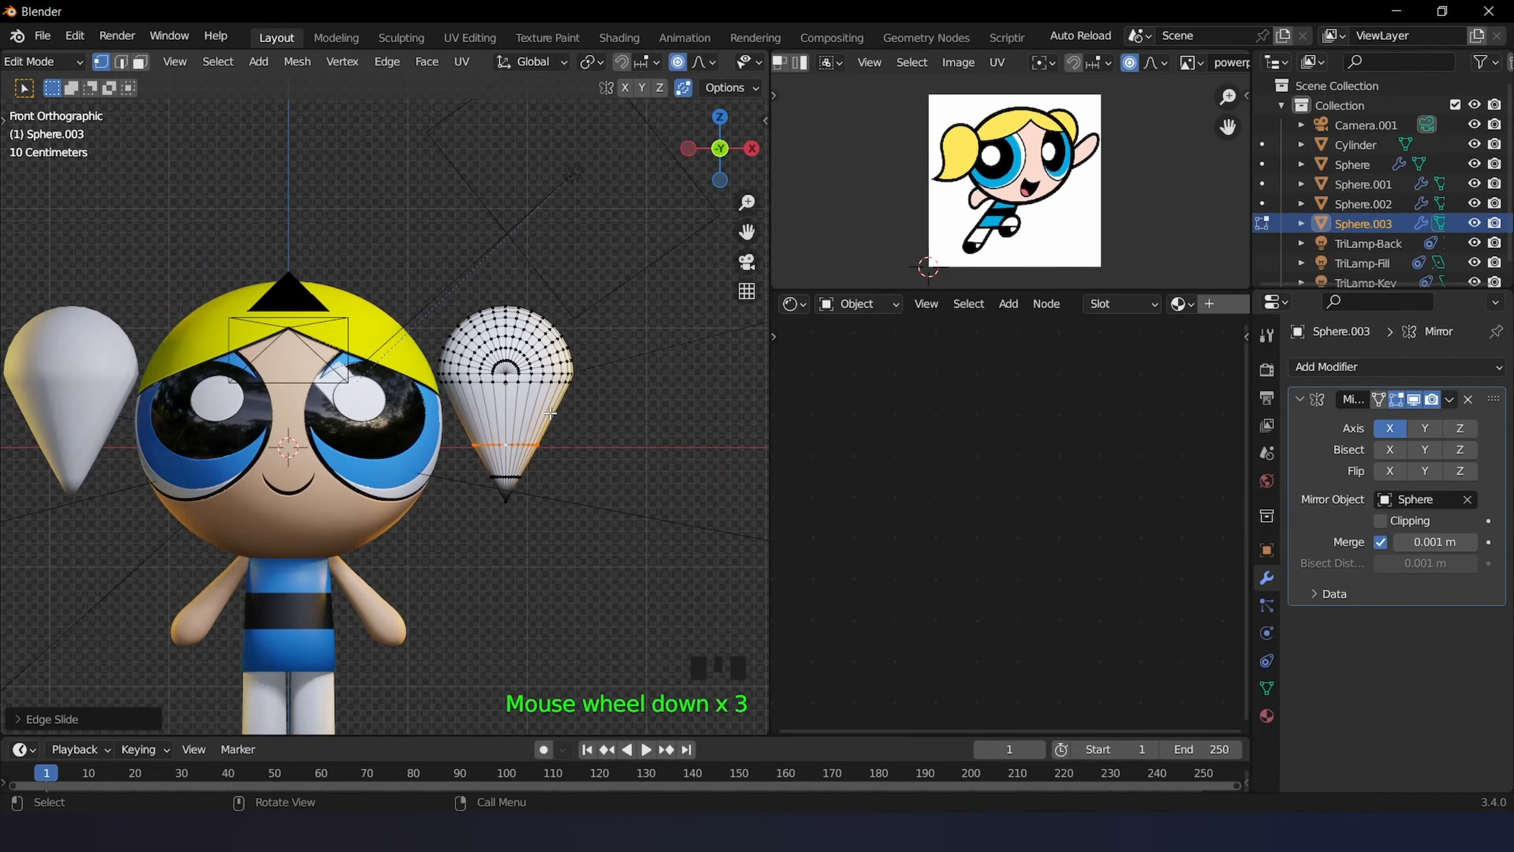
{"action": "scroll", "coordinate": [552, 414], "scroll_direction": "up", "scroll_amount": 2}
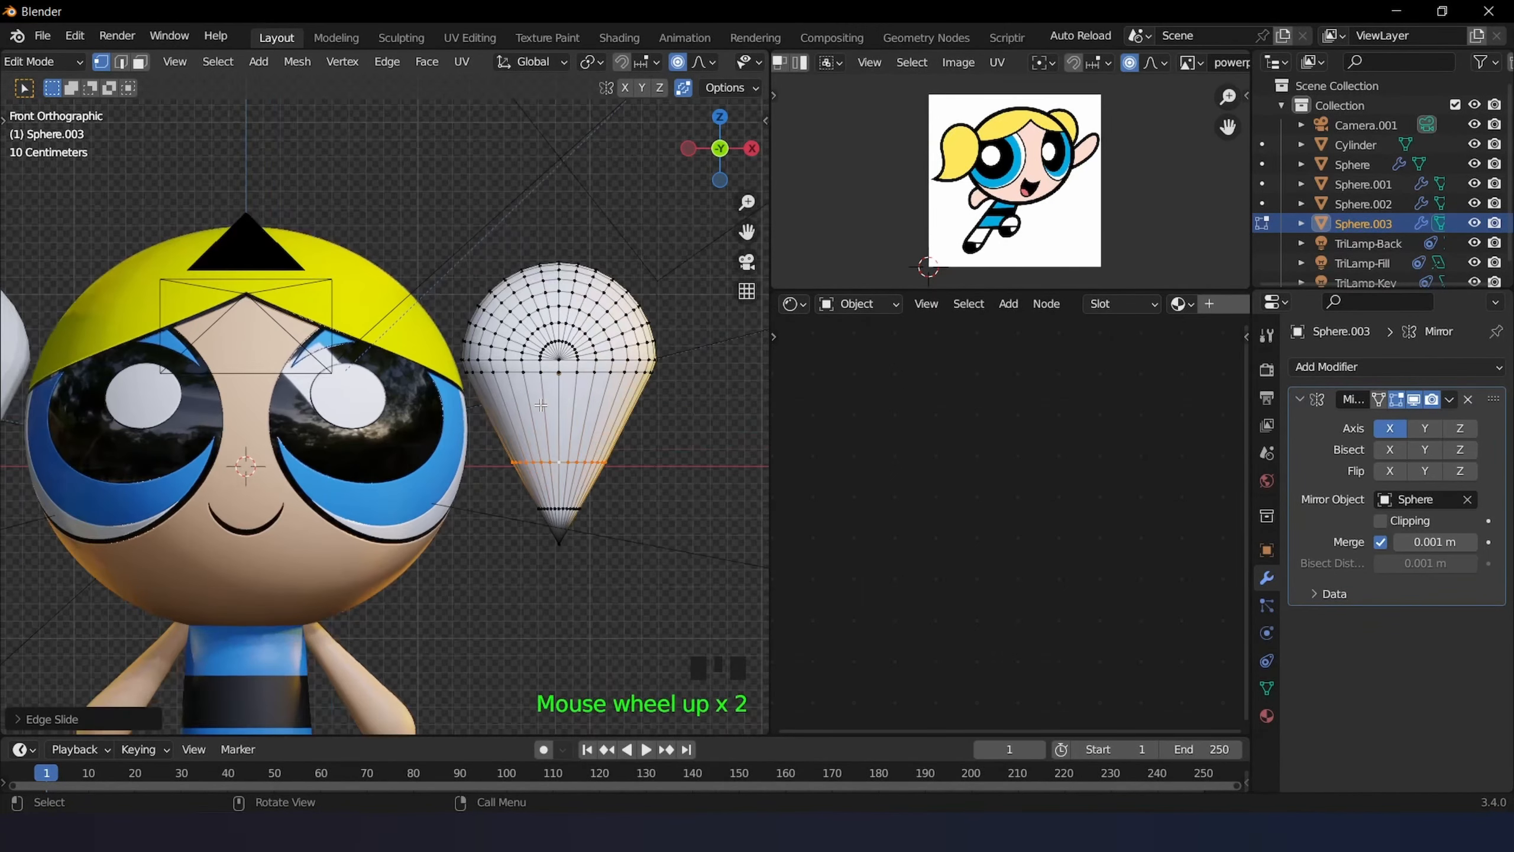
- Scale up the uppermost of the three loops slightly, slide it a little way down, and return to Object Mode
{"action": "left_click", "coordinate": [583, 373], "text": "alt"}
{"action": "key", "text": "g"}
{"action": "key", "text": "g"}
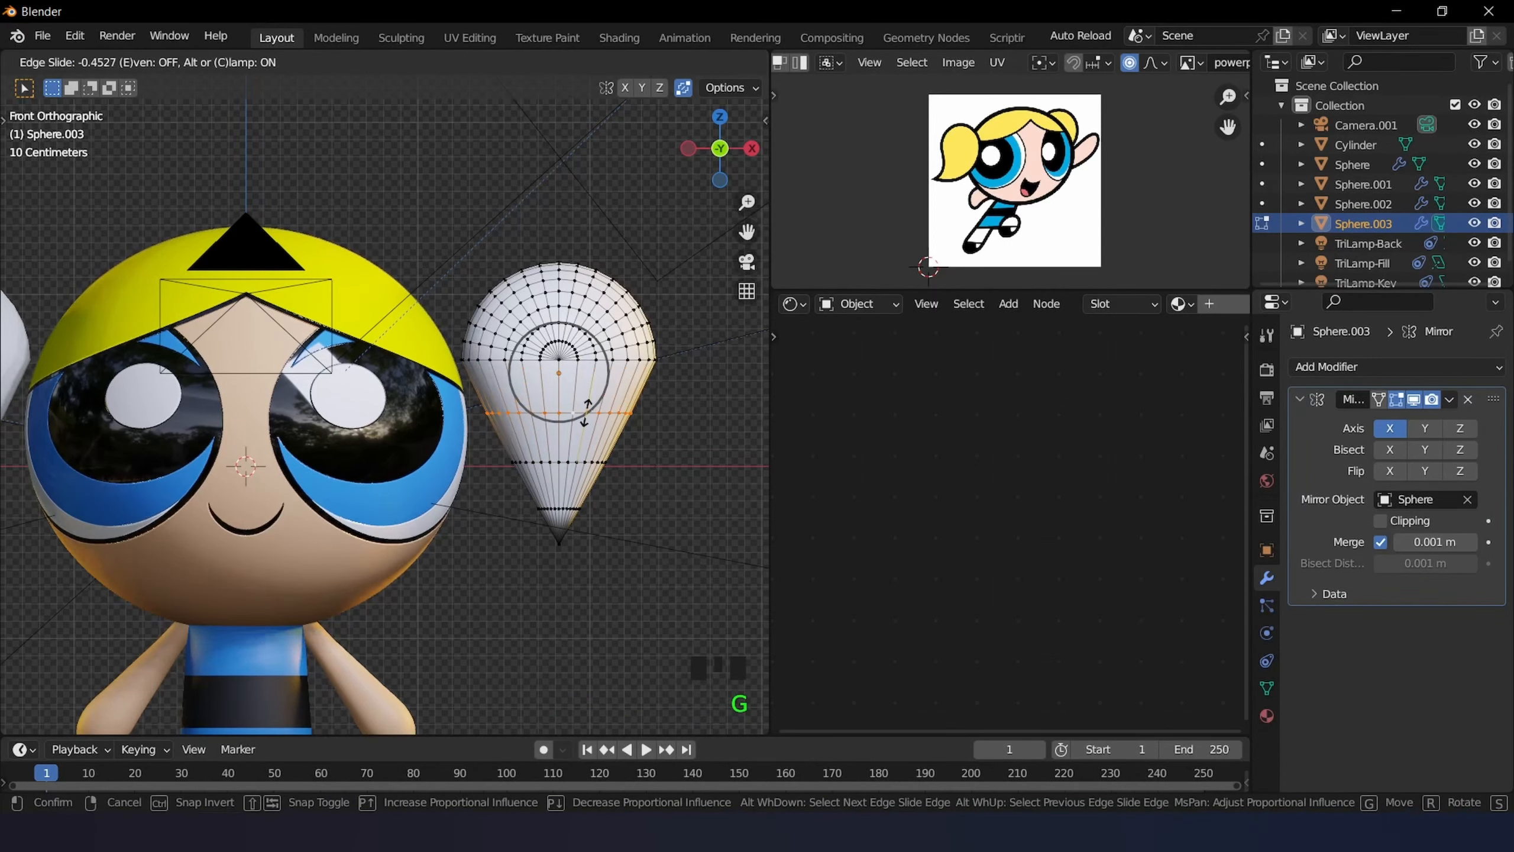
{"action": "left_click", "coordinate": [589, 378]}
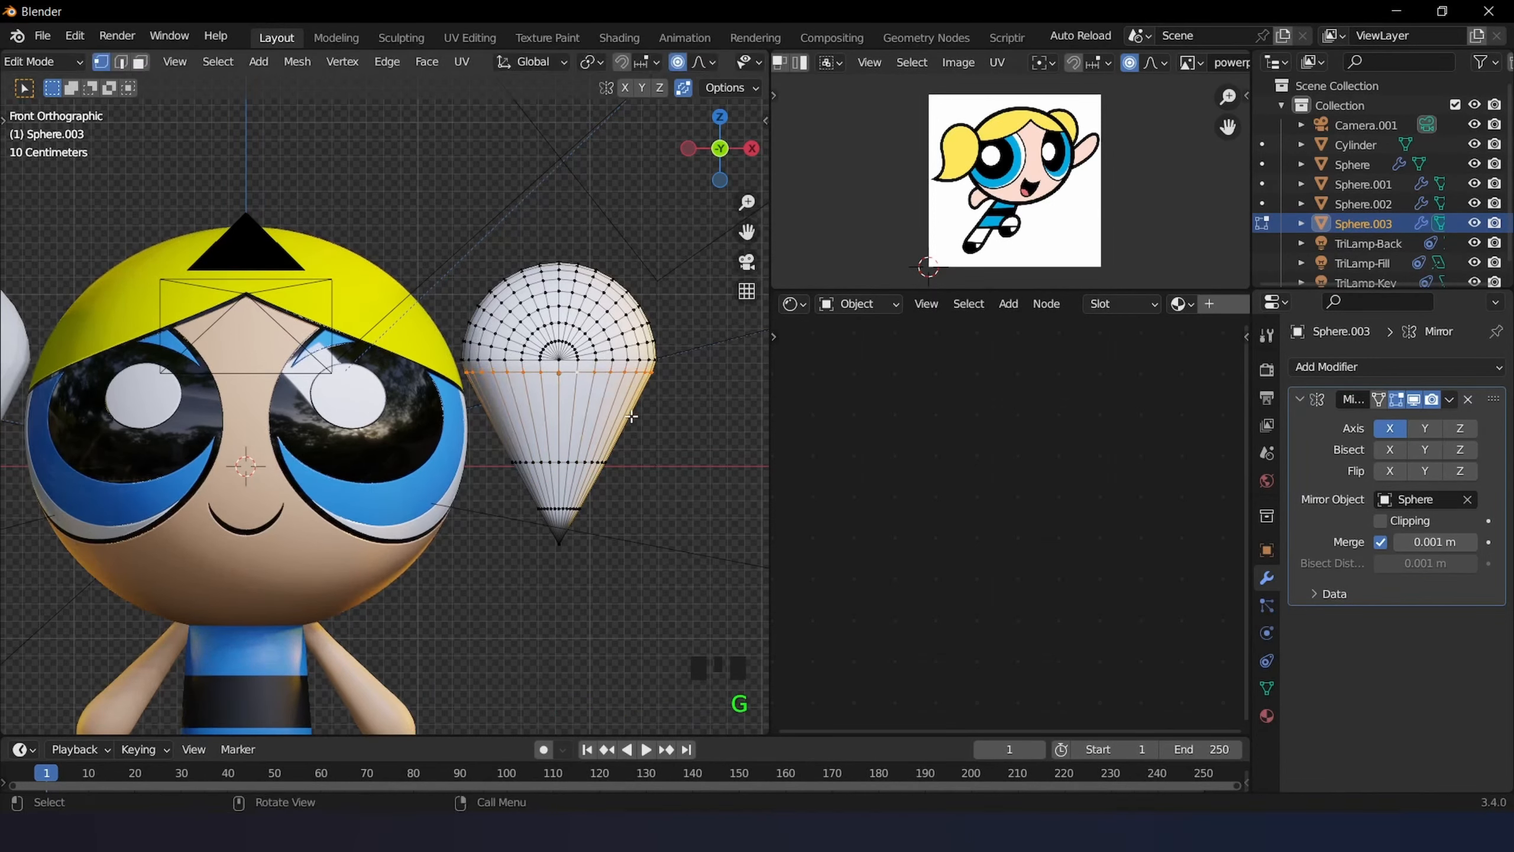
{"action": "key", "text": "s"}
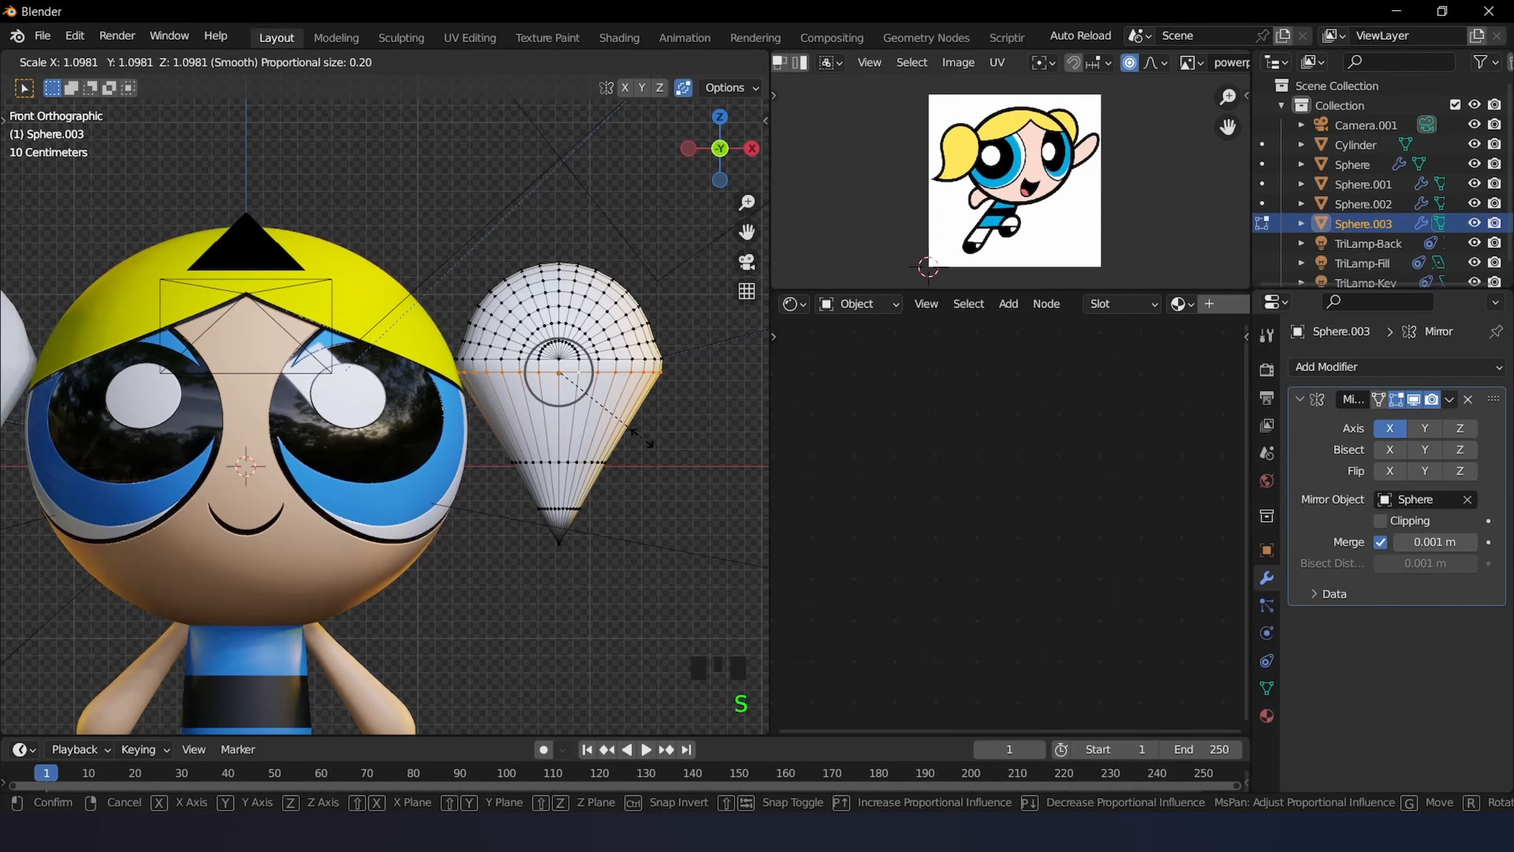
{"action": "left_click", "coordinate": [631, 436]}
{"action": "scroll", "coordinate": [629, 434], "scroll_direction": "down", "scroll_amount": 2}
{"action": "key", "text": "g"}
{"action": "key", "text": "g"}
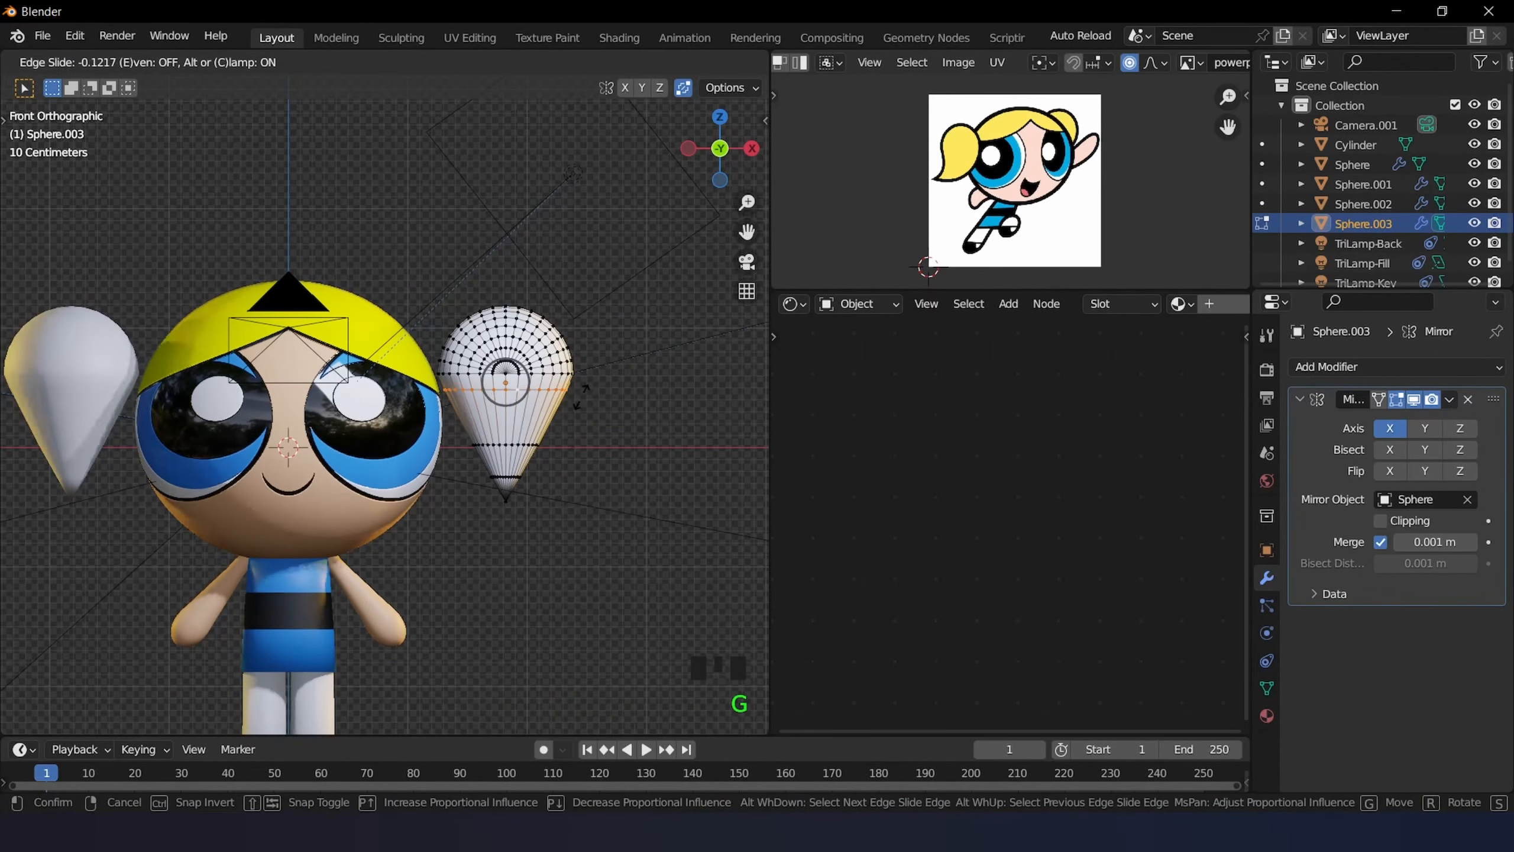
{"action": "left_click", "coordinate": [581, 400]}
{"action": "scroll", "coordinate": [529, 393], "scroll_direction": "down", "scroll_amount": 2}
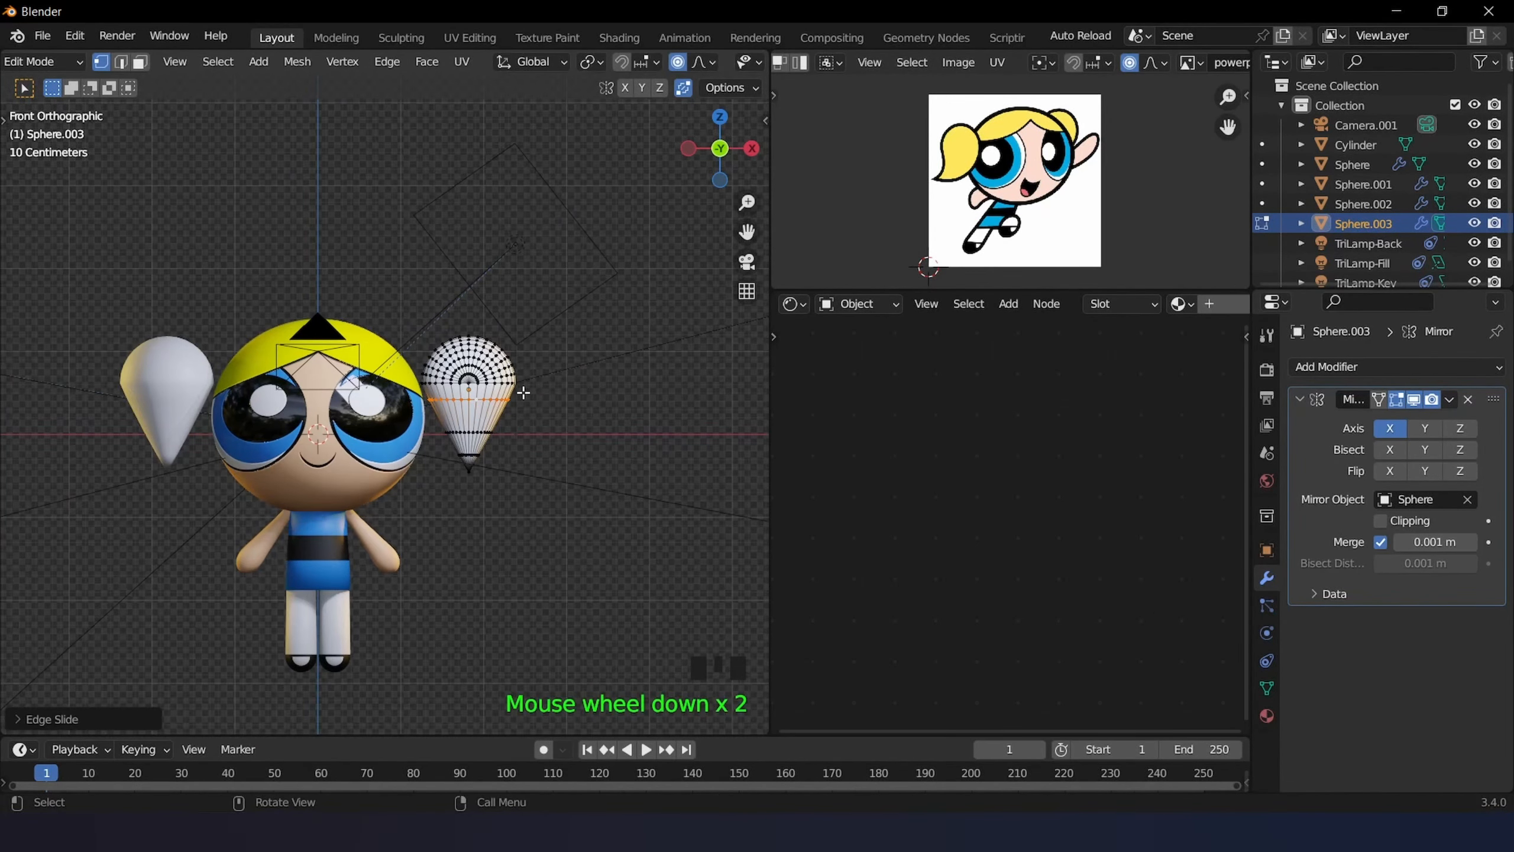
{"action": "scroll", "coordinate": [524, 393], "scroll_direction": "up", "scroll_amount": 2}
{"action": "key", "text": "Tab"}
- Add a new material to the pigtails and select its Principled BSDF node
{"action": "left_click", "coordinate": [523, 392]}
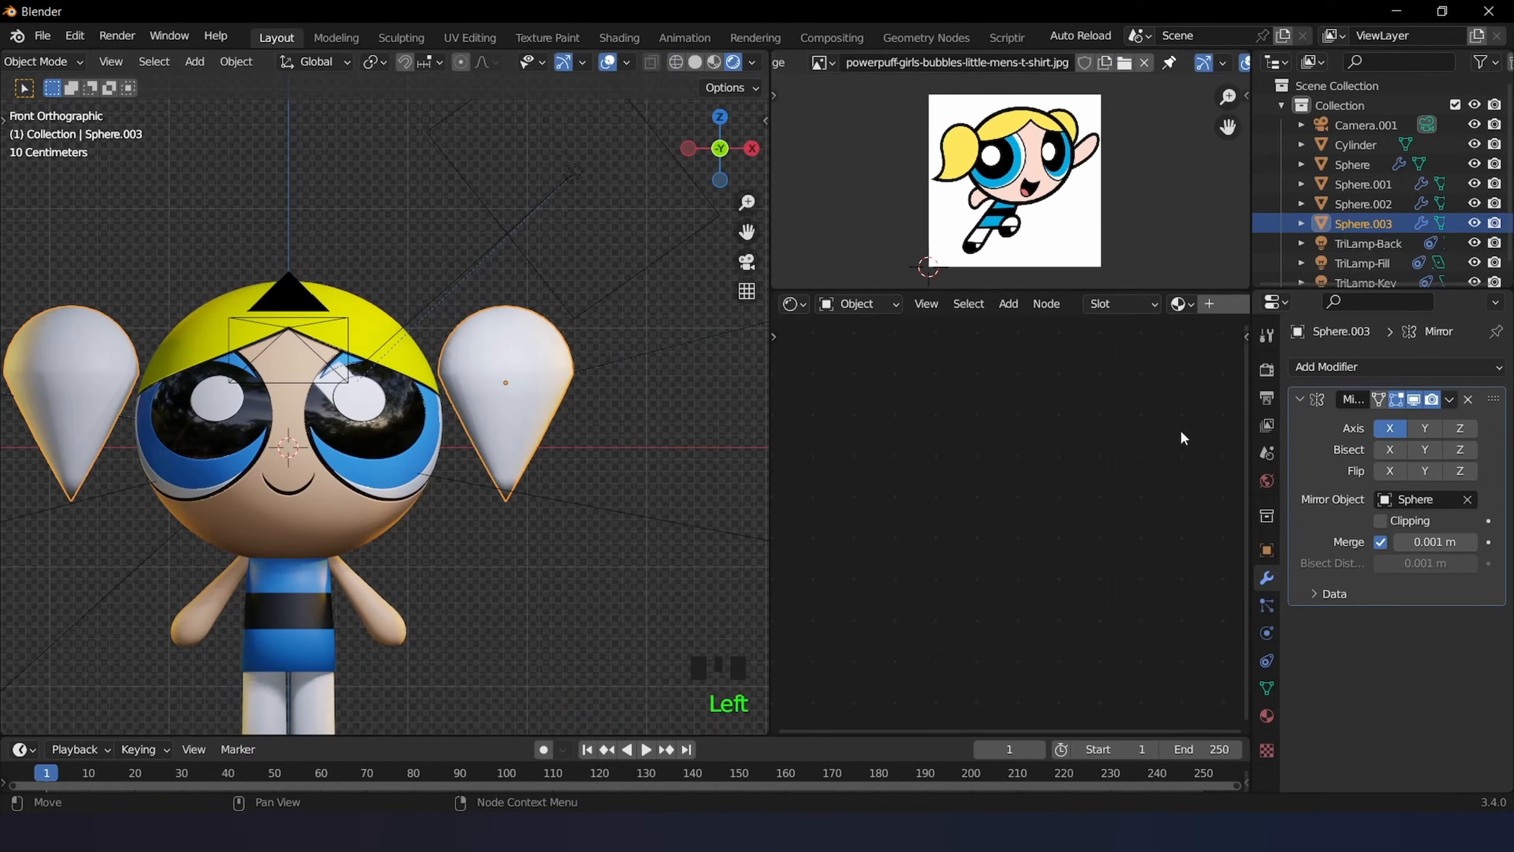
{"action": "left_click", "coordinate": [1267, 715]}
{"action": "left_click", "coordinate": [1373, 441]}
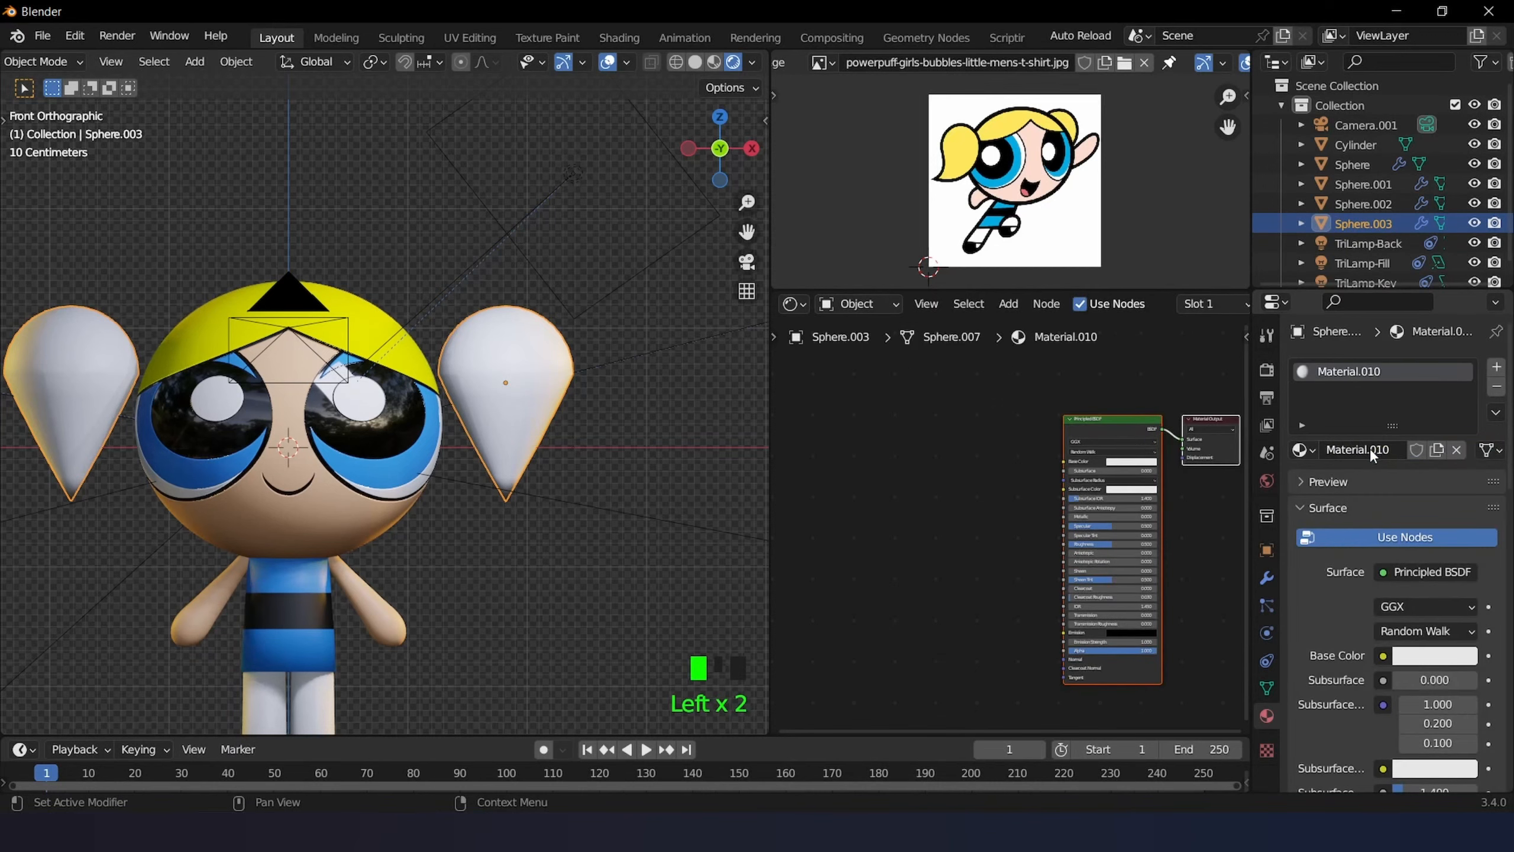
{"action": "left_click", "coordinate": [1089, 422]}
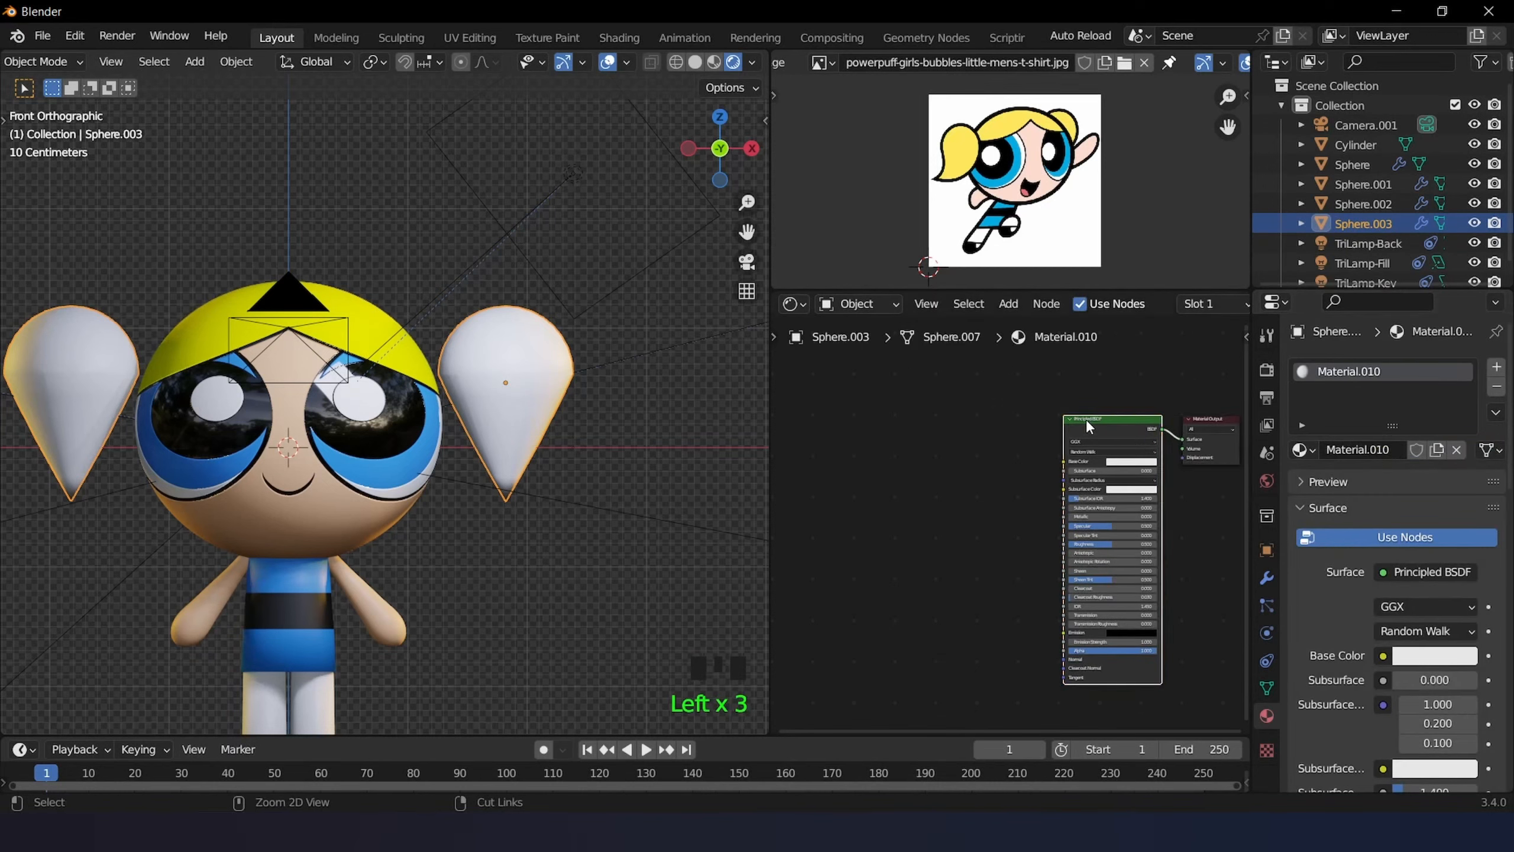
- Add a mapped image texture to the pigtail material's base colour and assign the Bubbles face simple.png image to it
{"action": "key", "text": "ctrl+t"}
{"action": "scroll", "coordinate": [982, 433], "scroll_direction": "up", "scroll_amount": 4}
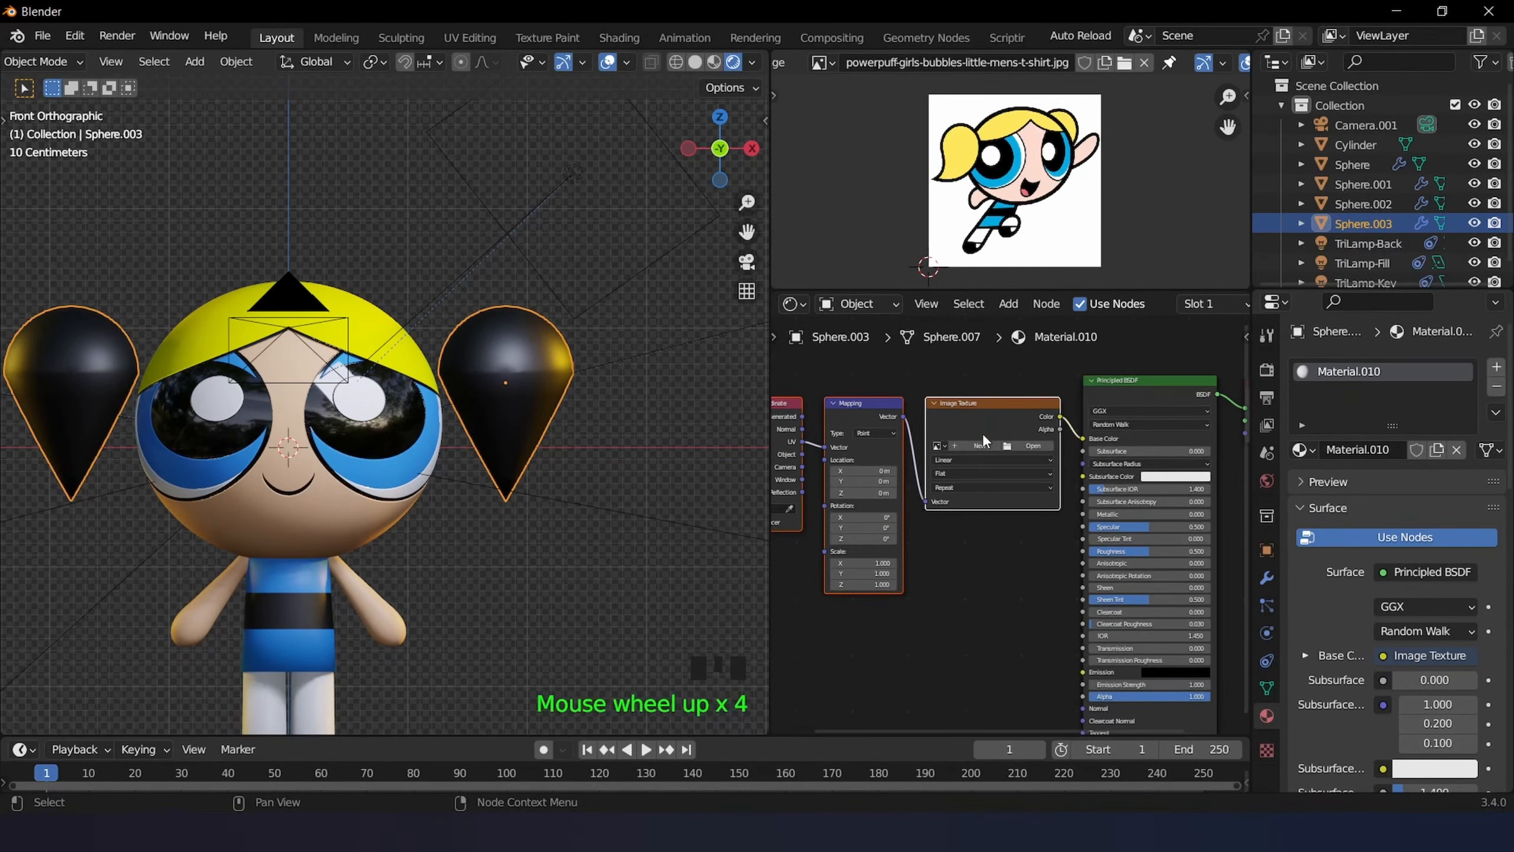
{"action": "left_click", "coordinate": [938, 446]}
{"action": "left_click", "coordinate": [956, 467]}
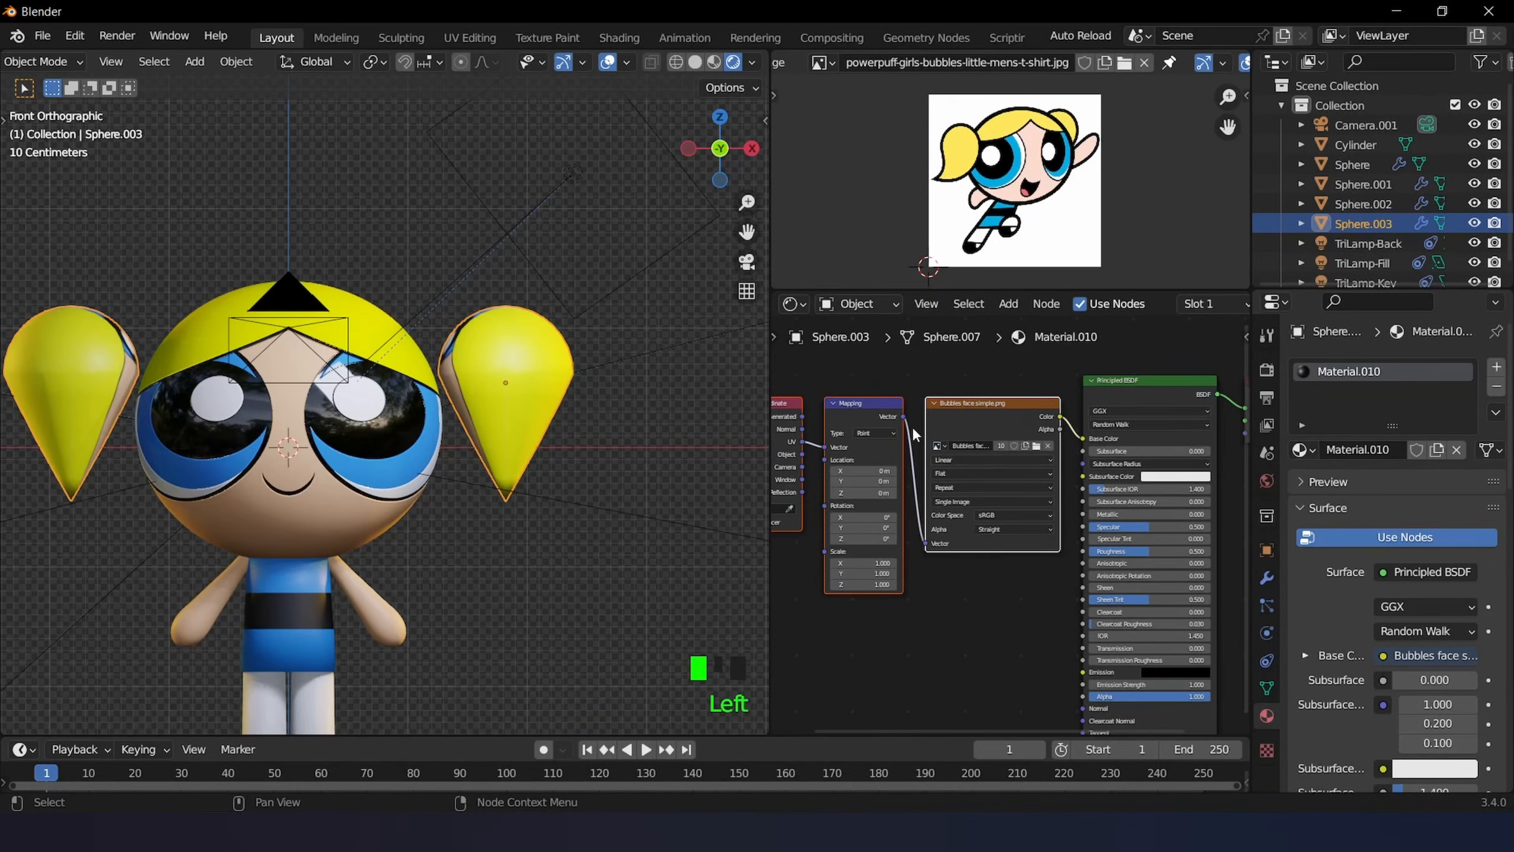
- Show Bubbles face simple.png in the image editor, shrink all the pigtail's UVs and move them onto the yellow hair area
{"action": "left_click", "coordinate": [823, 62]}
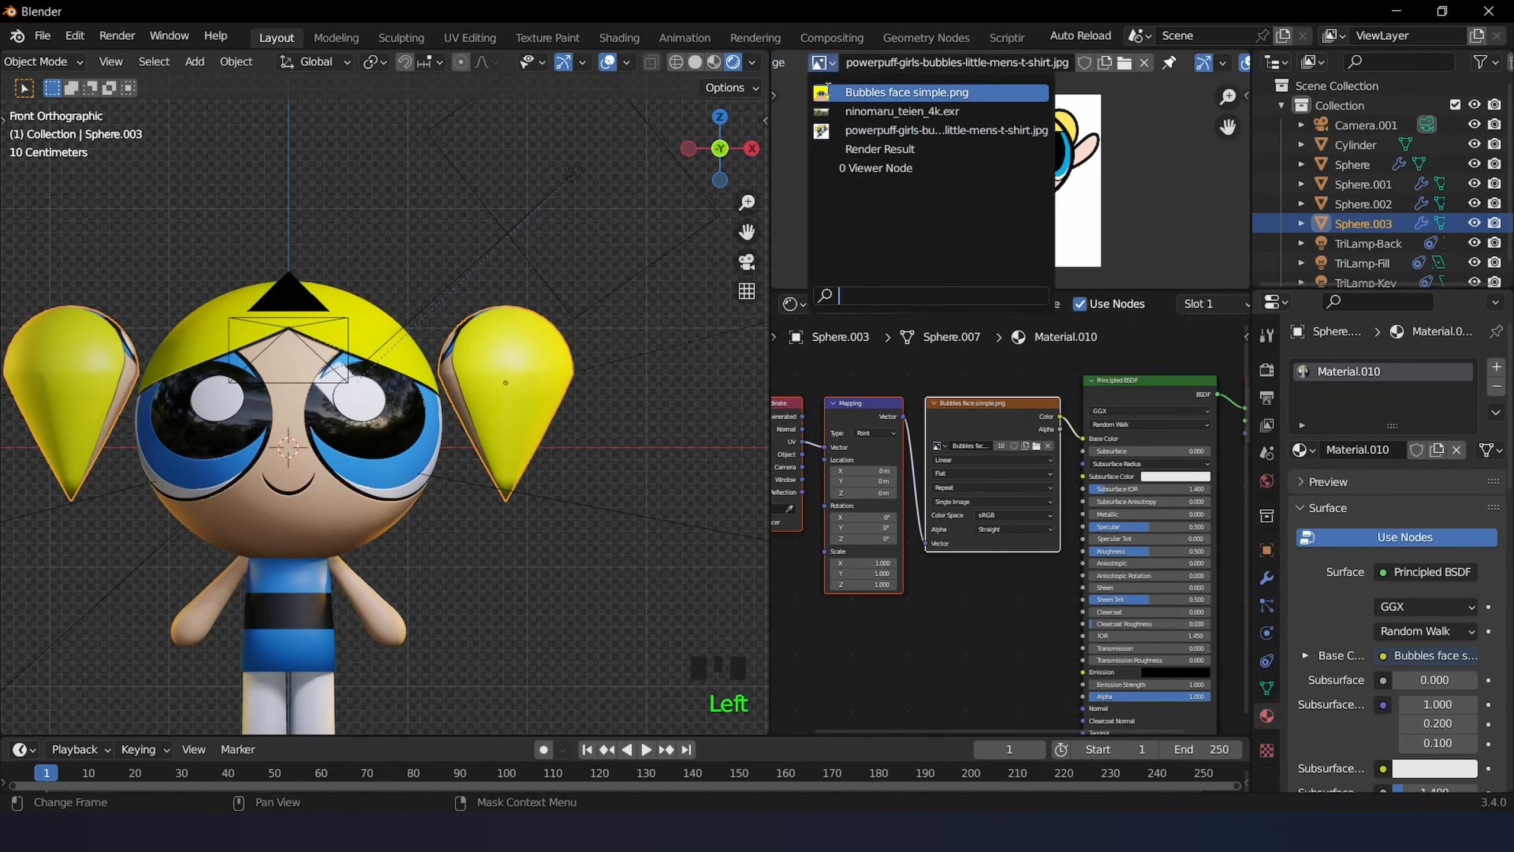
{"action": "left_click", "coordinate": [894, 94]}
{"action": "key", "text": "Tab"}
{"action": "scroll", "coordinate": [988, 226], "scroll_direction": "down", "scroll_amount": 4}
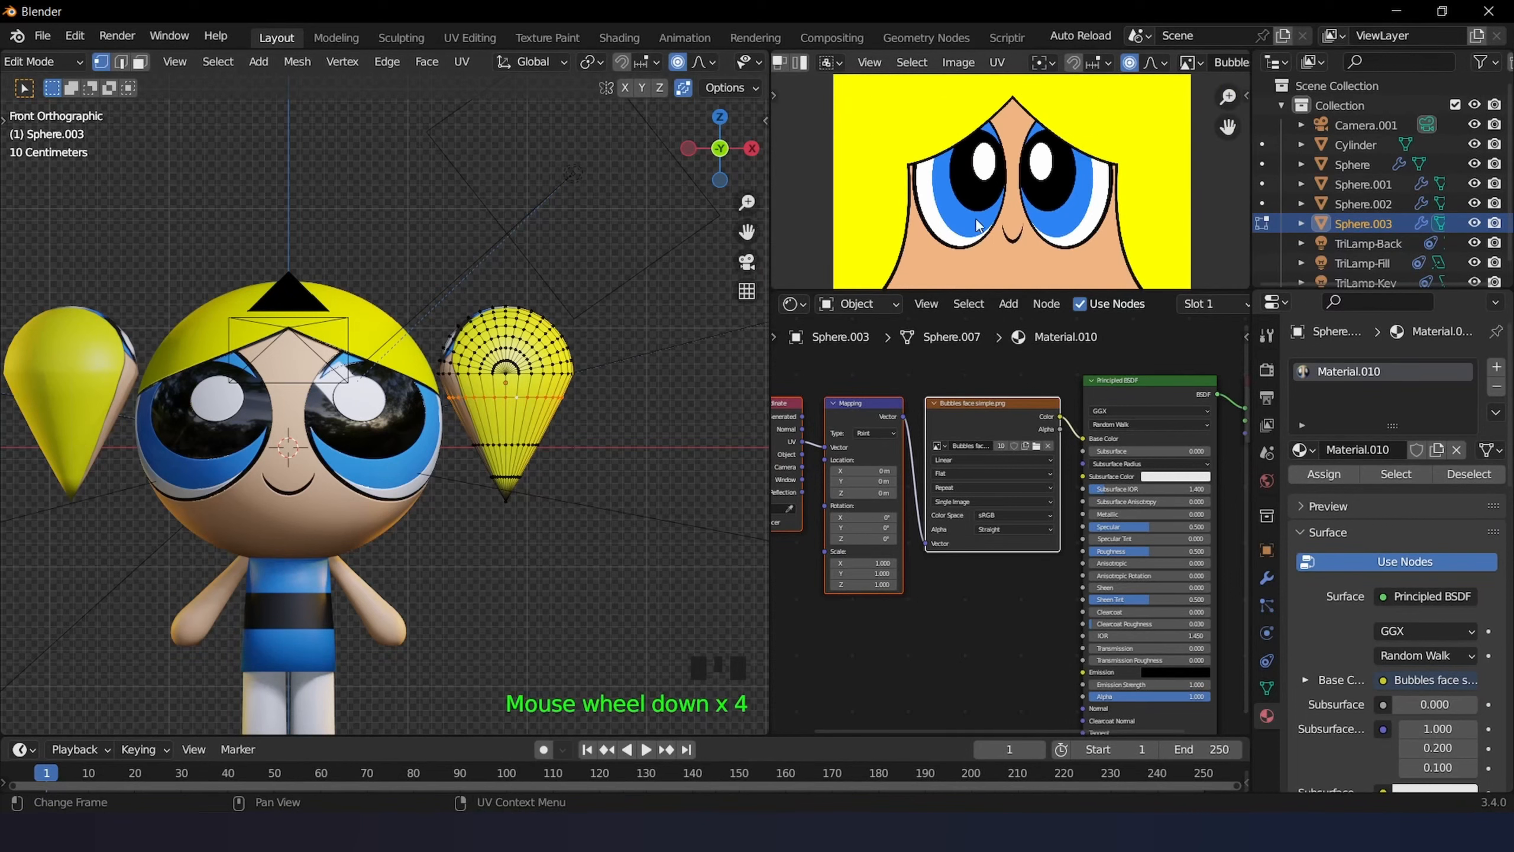
{"action": "key", "text": "a"}
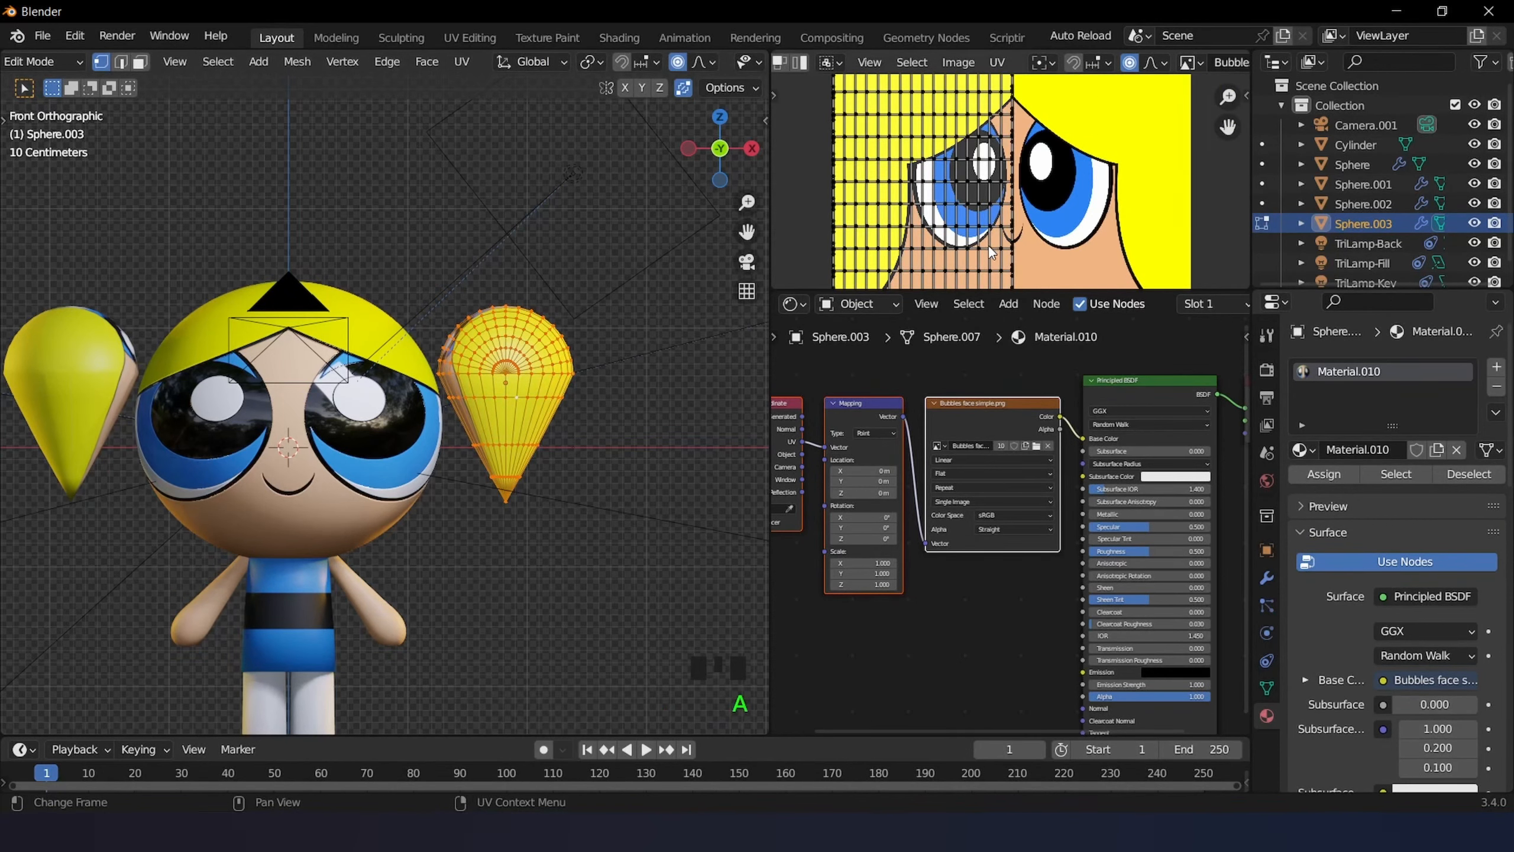
{"action": "key", "text": "a"}
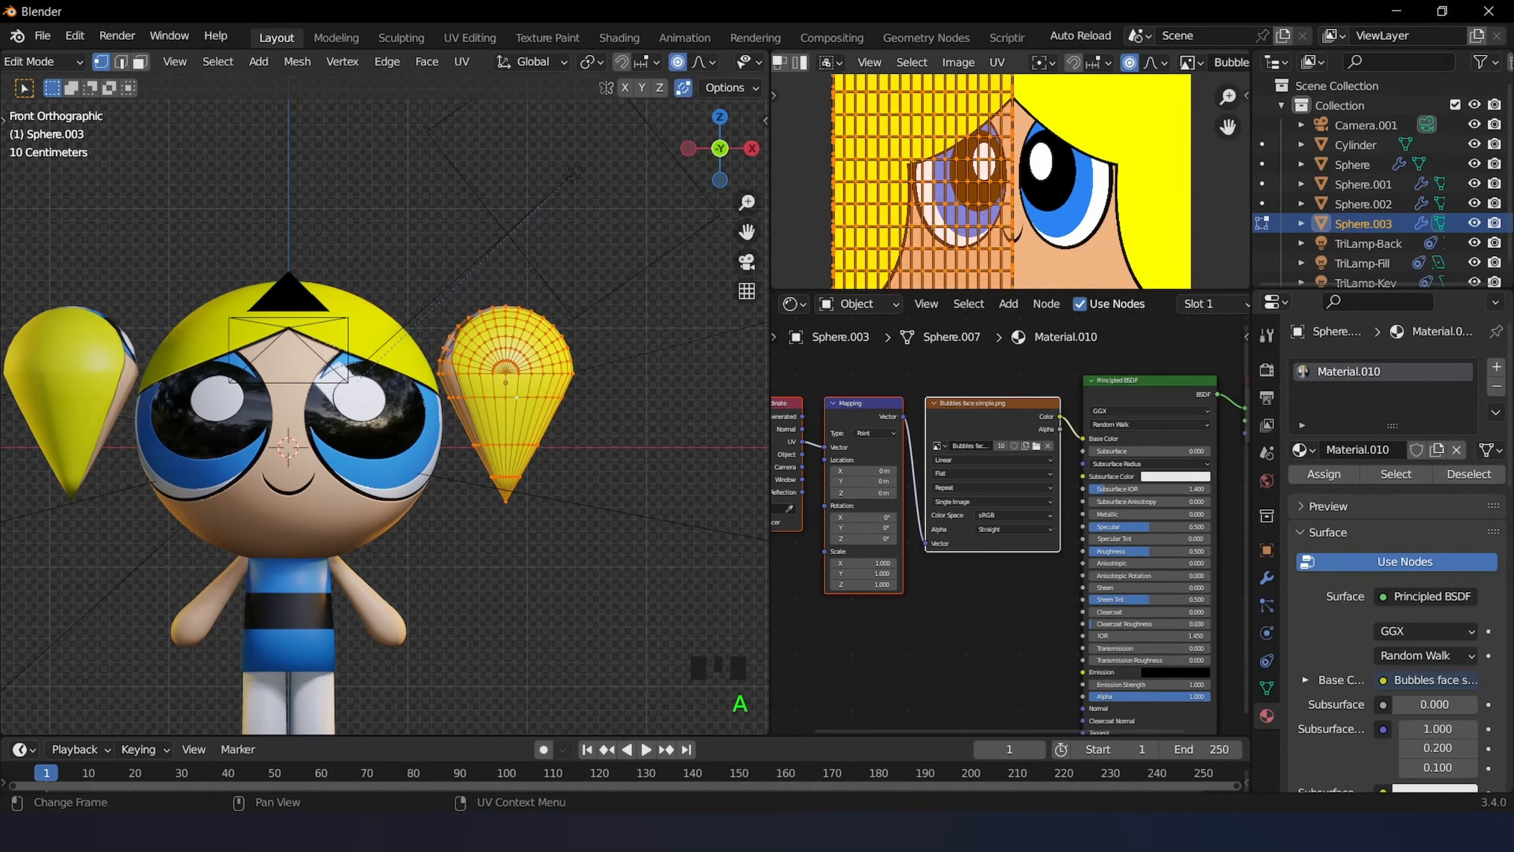
{"action": "key", "text": "s"}
{"action": "left_click", "coordinate": [894, 155]}
{"action": "key", "text": "g"}
{"action": "left_click", "coordinate": [875, 143]}
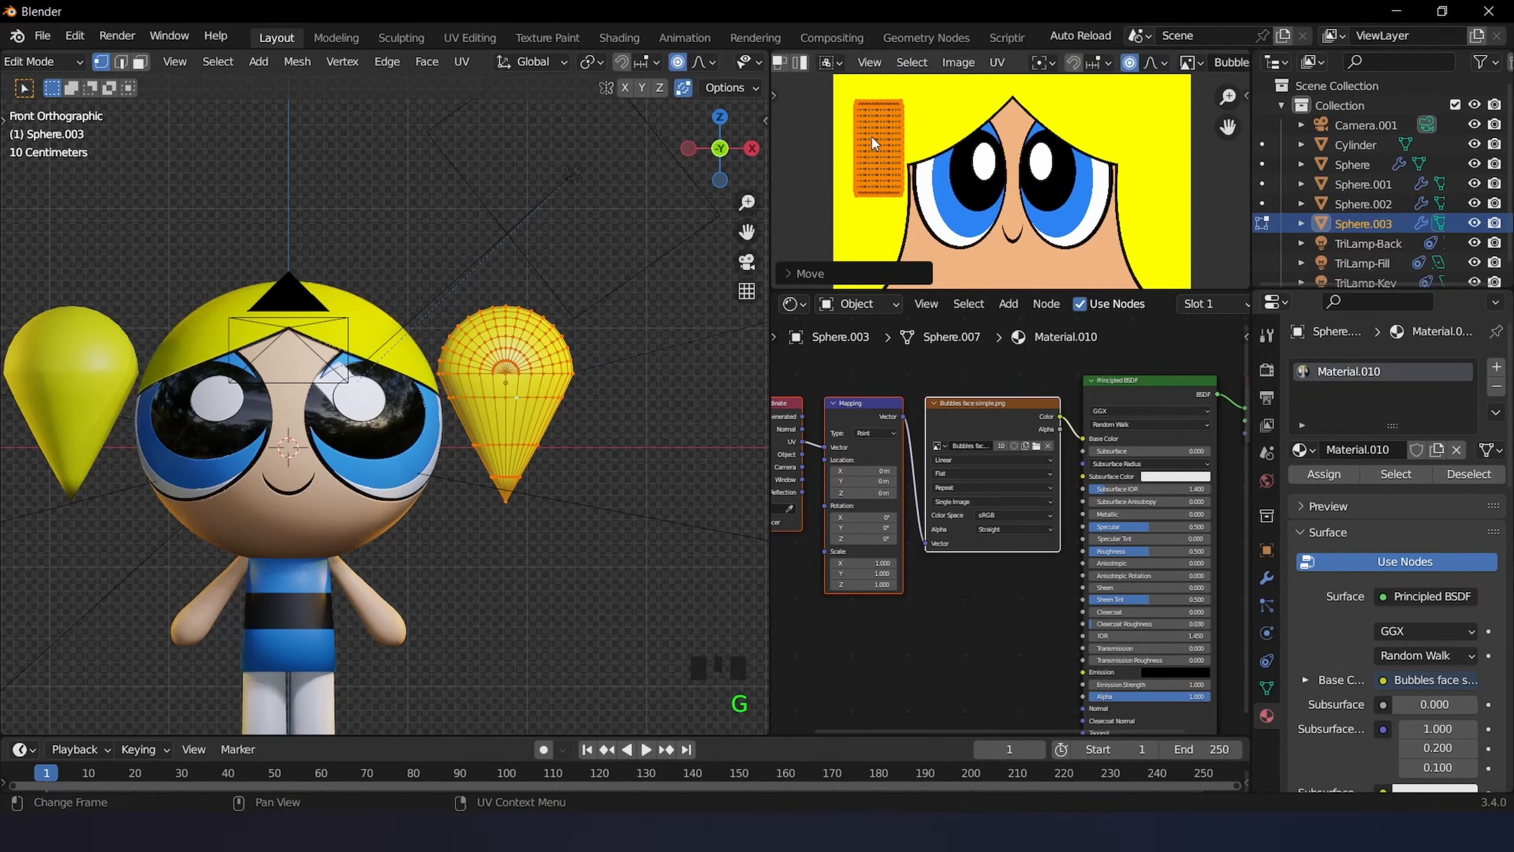
{"action": "key", "text": "Tab"}
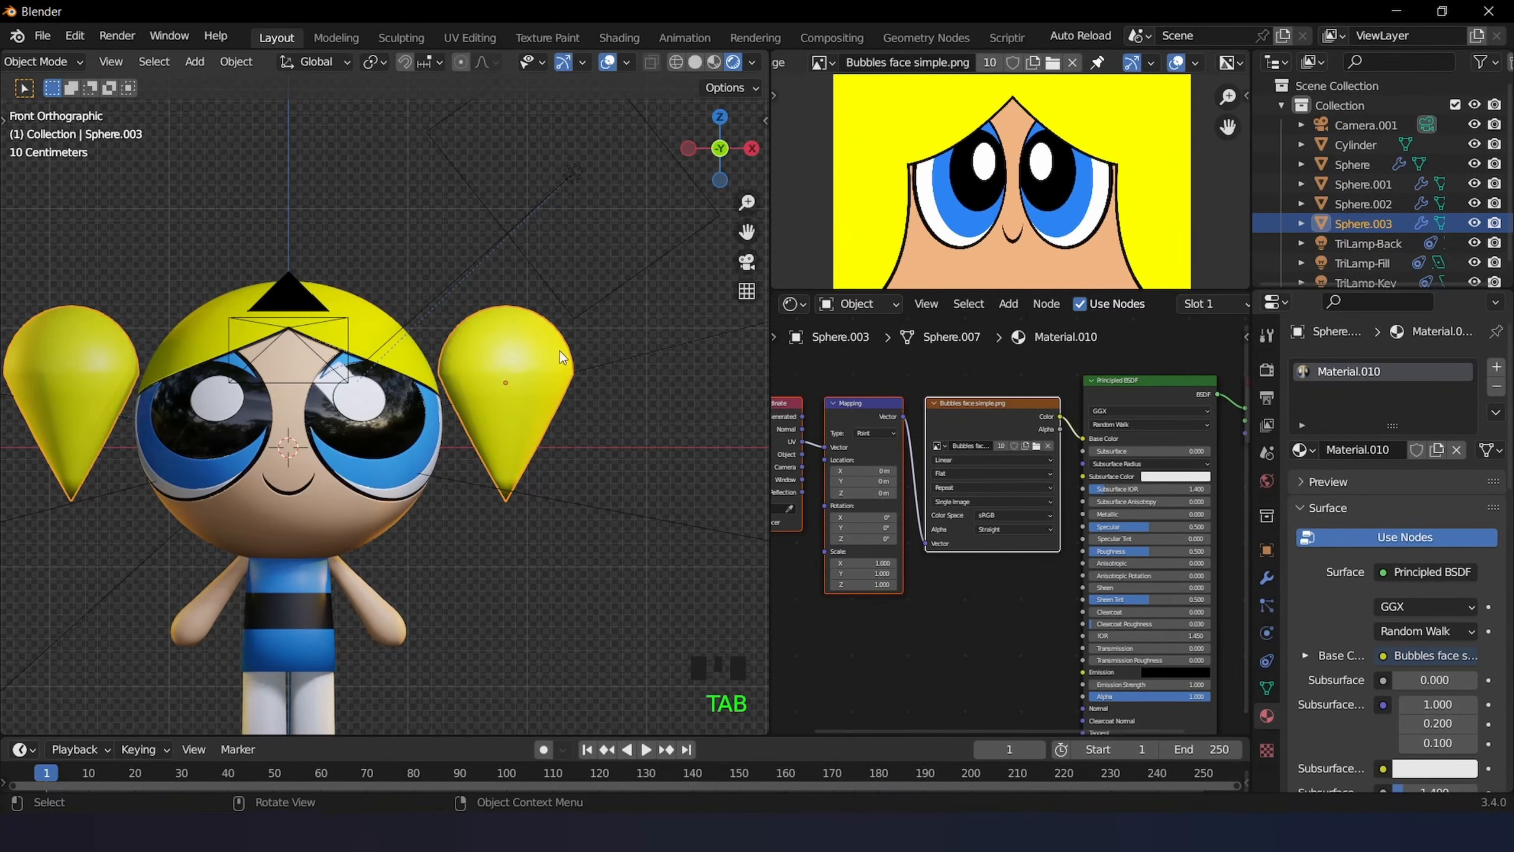
- Switch the image editor back to the powerpuff-girls-bubbles-little-mens-t-shirt.jpg reference and frame the character
{"action": "left_click", "coordinate": [823, 63]}
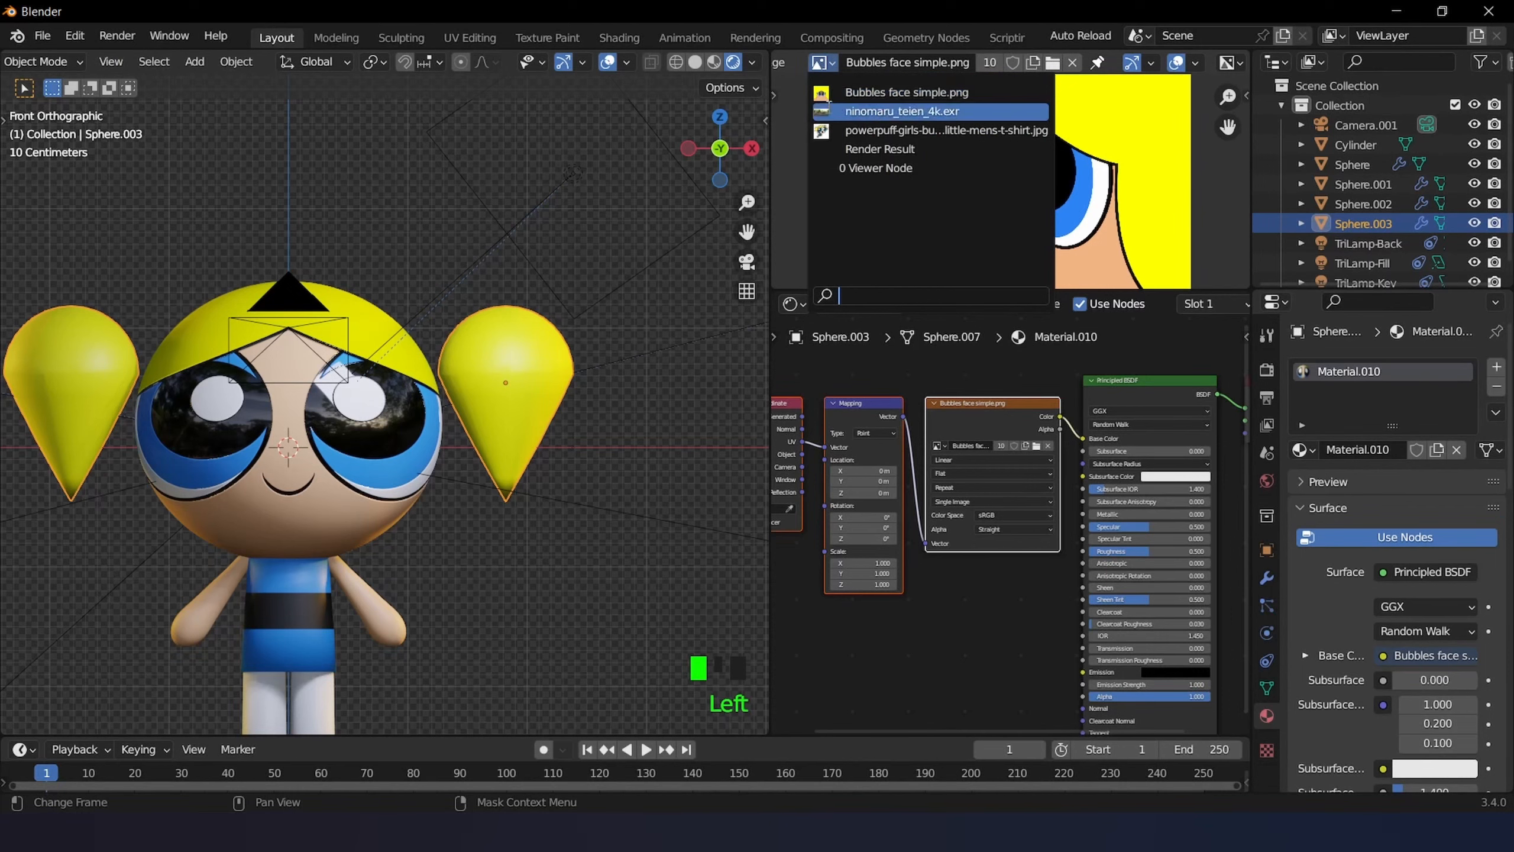
{"action": "left_click", "coordinate": [842, 136]}
{"action": "scroll", "coordinate": [838, 228], "scroll_direction": "up", "scroll_amount": 6}
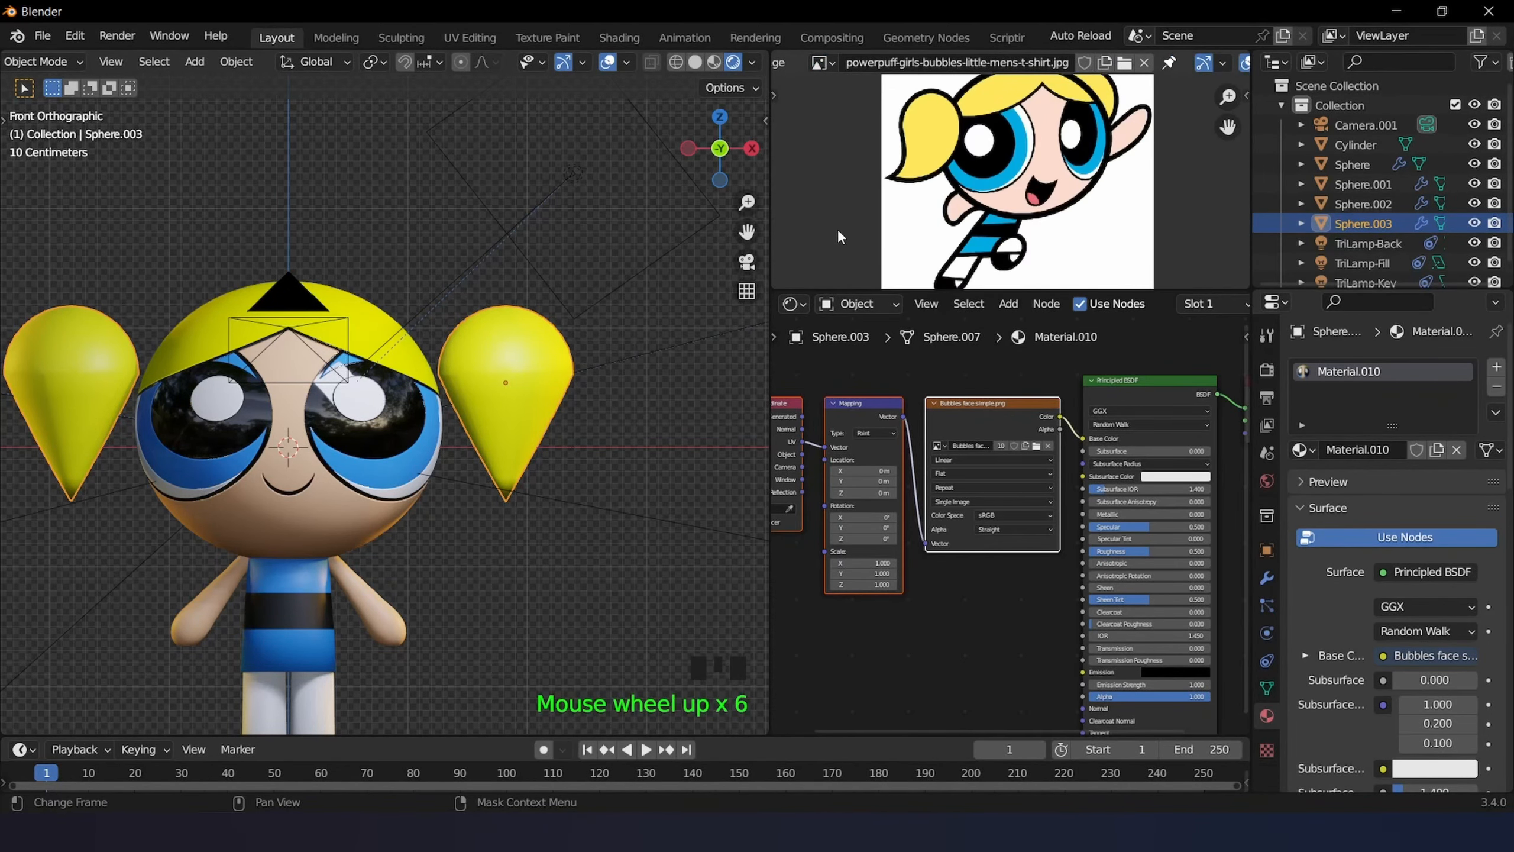
{"action": "scroll", "coordinate": [791, 267], "scroll_direction": "down", "scroll_amount": 1}
{"action": "scroll", "coordinate": [526, 361], "scroll_direction": "up", "scroll_amount": 1}
{"action": "scroll", "coordinate": [534, 359], "scroll_direction": "up", "scroll_amount": 1}
- Apply smooth shading to the pigtails
{"action": "left_click", "coordinate": [546, 354]}
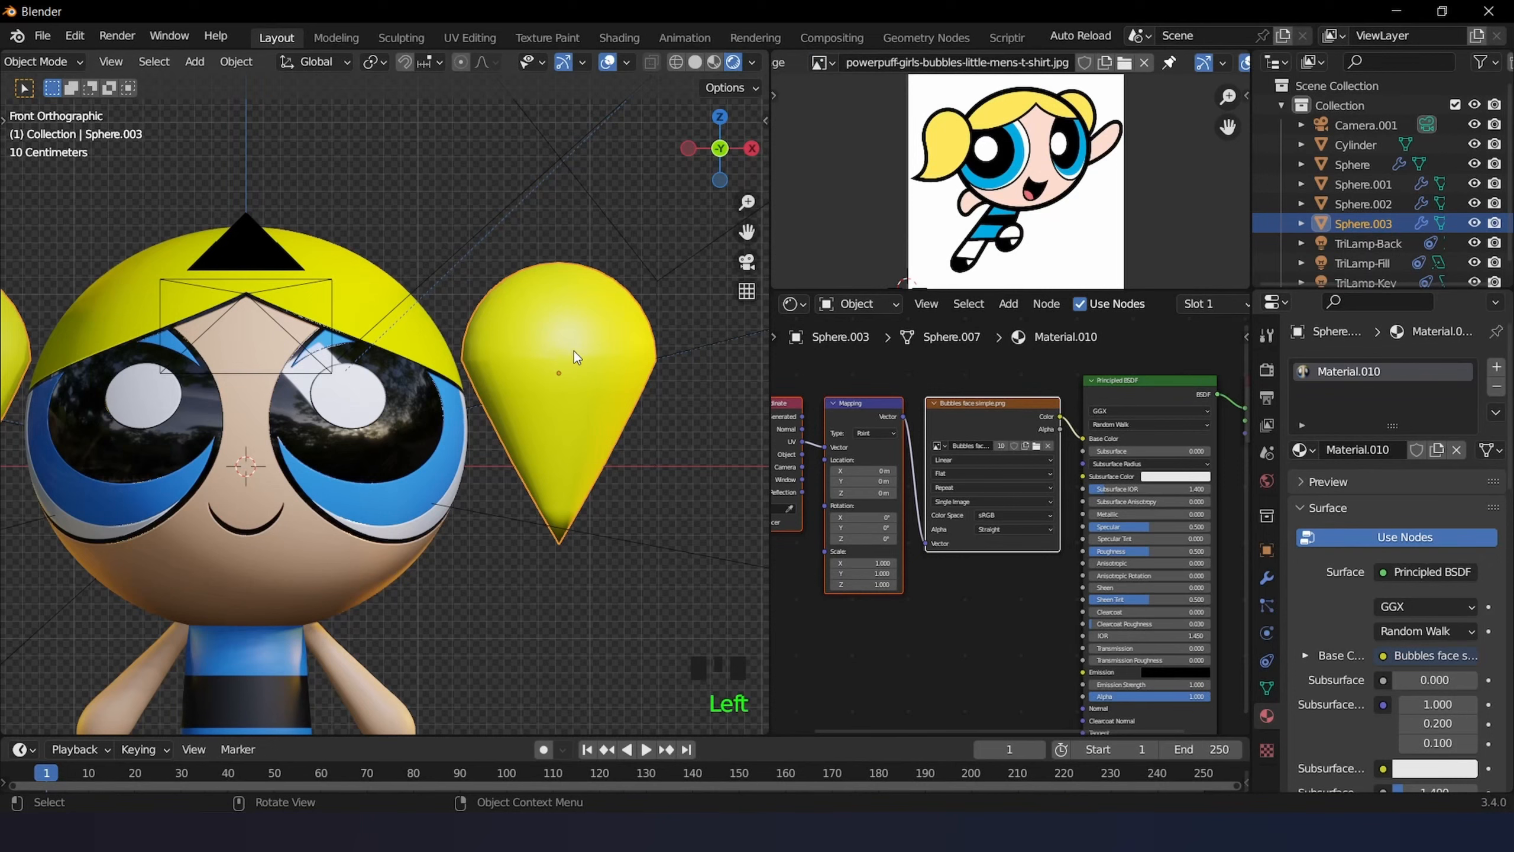
{"action": "right_click", "coordinate": [539, 330]}
{"action": "left_click", "coordinate": [544, 329]}
{"action": "left_click", "coordinate": [630, 346]}
{"action": "right_click", "coordinate": [629, 346]}
{"action": "left_click", "coordinate": [600, 347]}
- Add a Subdivision Surface modifier to the pigtails with viewport level 2
{"action": "left_click", "coordinate": [1269, 576]}
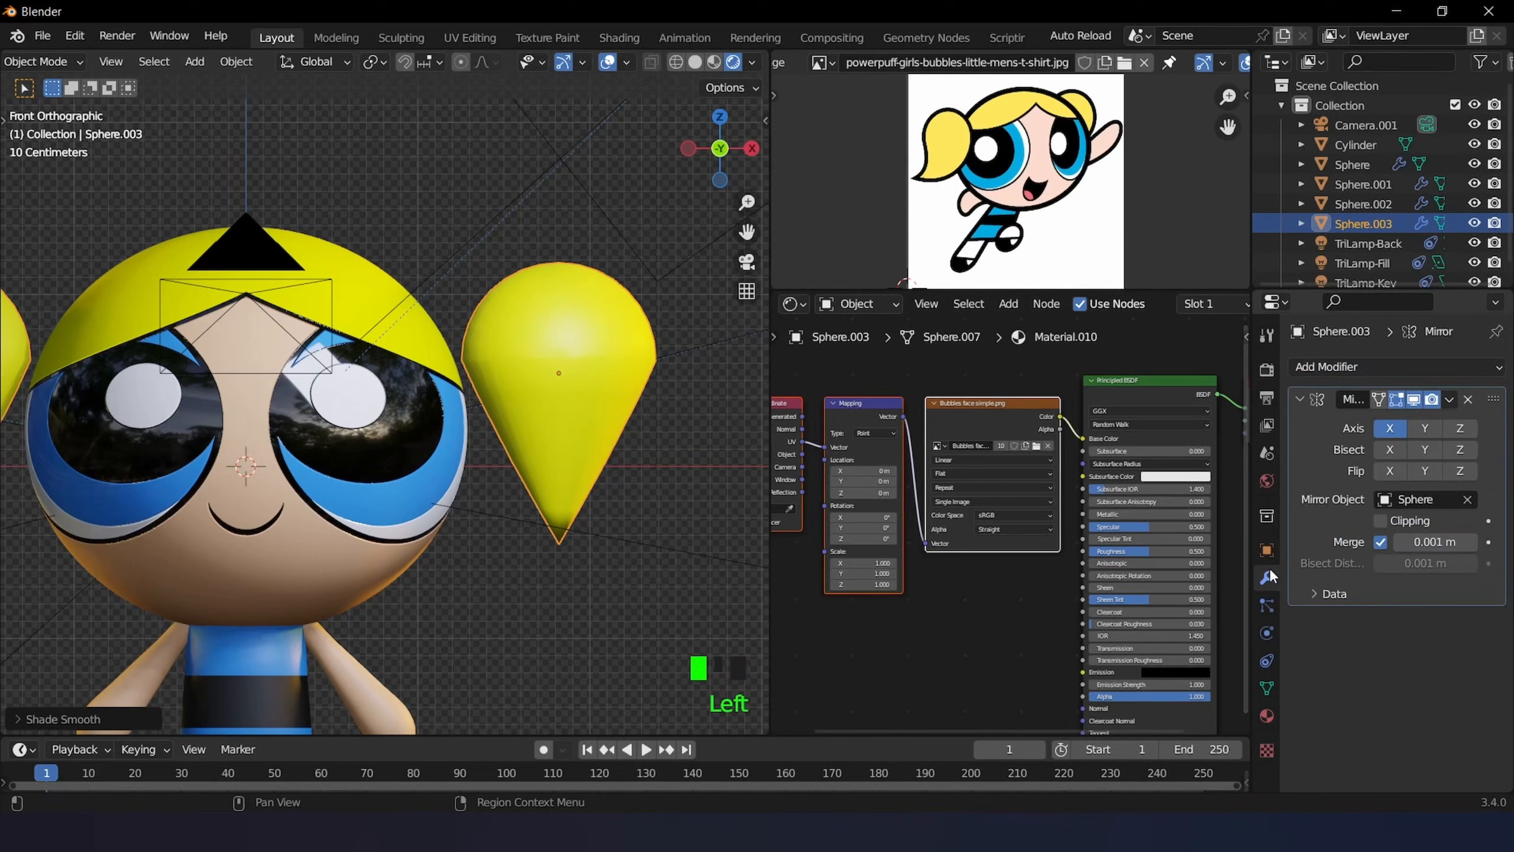
{"action": "left_click", "coordinate": [1362, 368]}
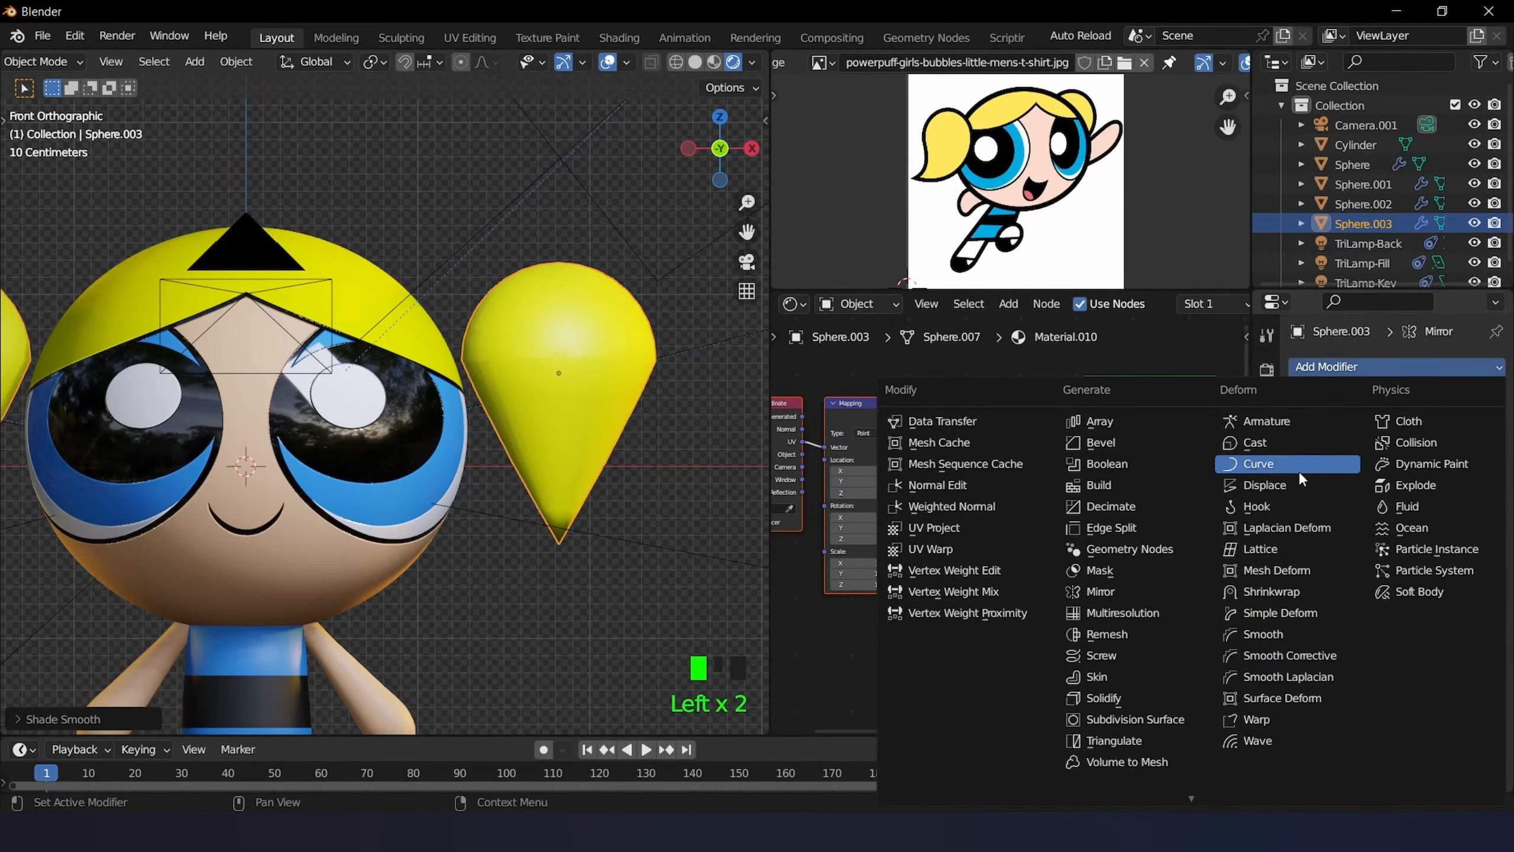
{"action": "left_click", "coordinate": [1133, 720]}
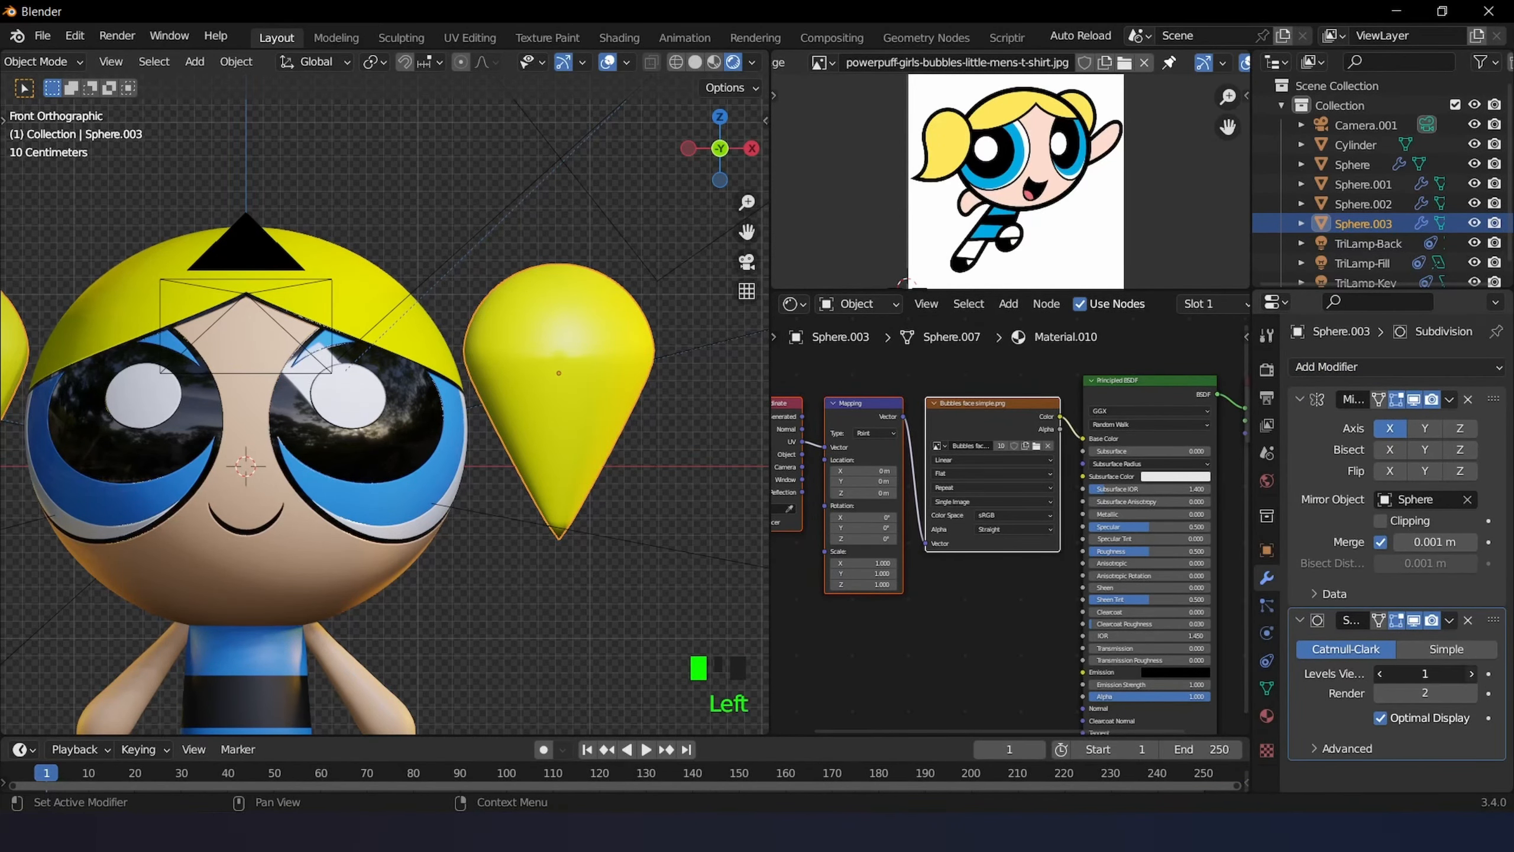
{"action": "left_click", "coordinate": [1471, 673]}
- Raise the pigtail's tip vertex about 0.31 m along local Z with a 1 m proportional size, and return to Object Mode
{"action": "scroll", "coordinate": [393, 353], "scroll_direction": "up", "scroll_amount": 2}
{"action": "middle_click_drag", "start_coordinate": [567, 337], "coordinate": [452, 363], "text": "shift"}
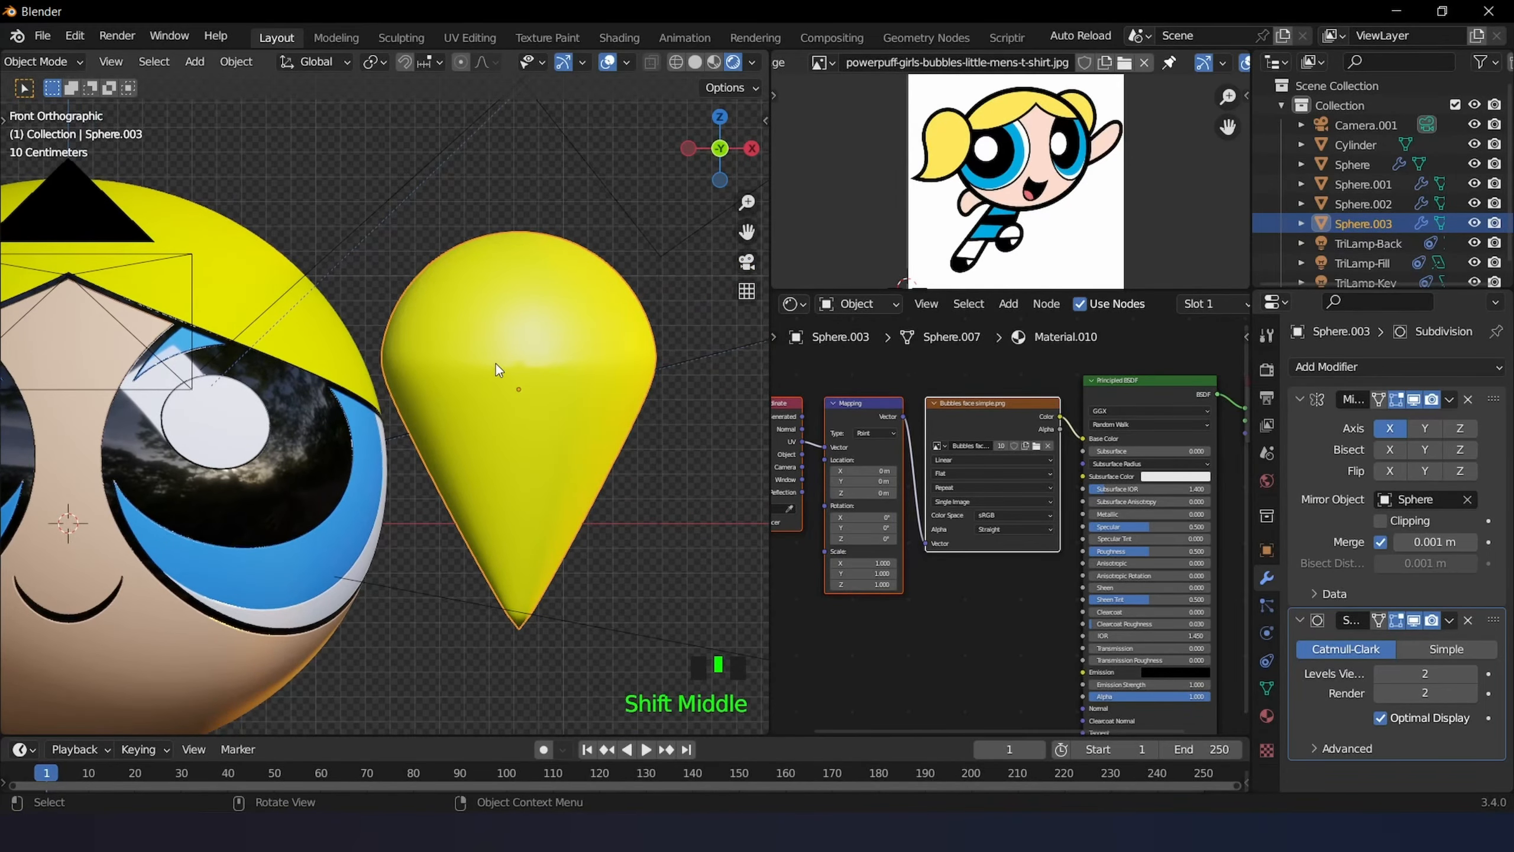
{"action": "key", "text": "Tab"}
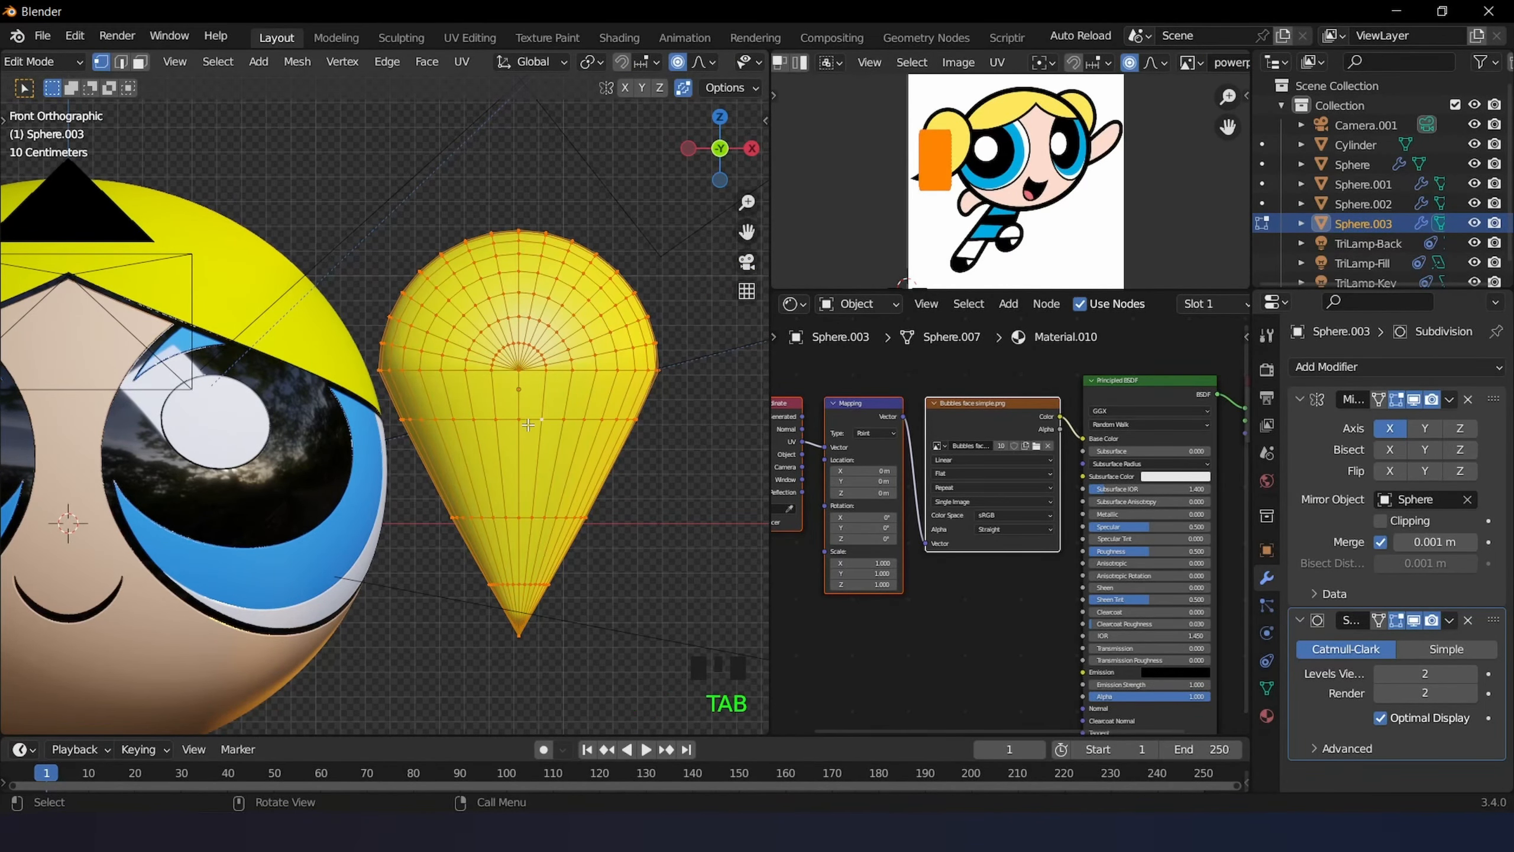
{"action": "scroll", "coordinate": [528, 425], "scroll_direction": "down", "scroll_amount": 1}
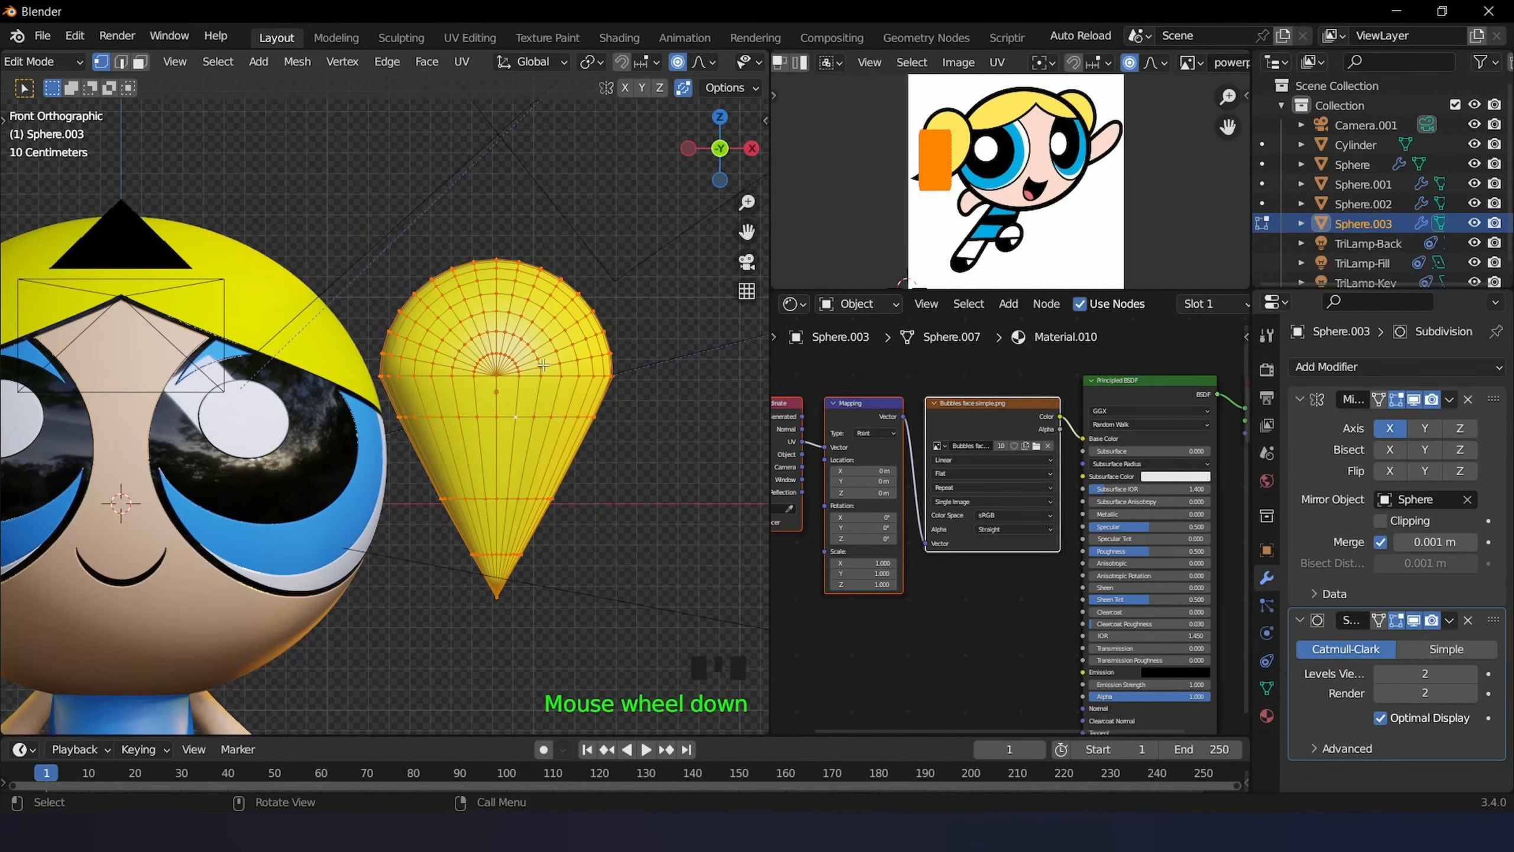
{"action": "left_click", "coordinate": [501, 594]}
{"action": "key", "text": "g"}
{"action": "key", "text": "z"}
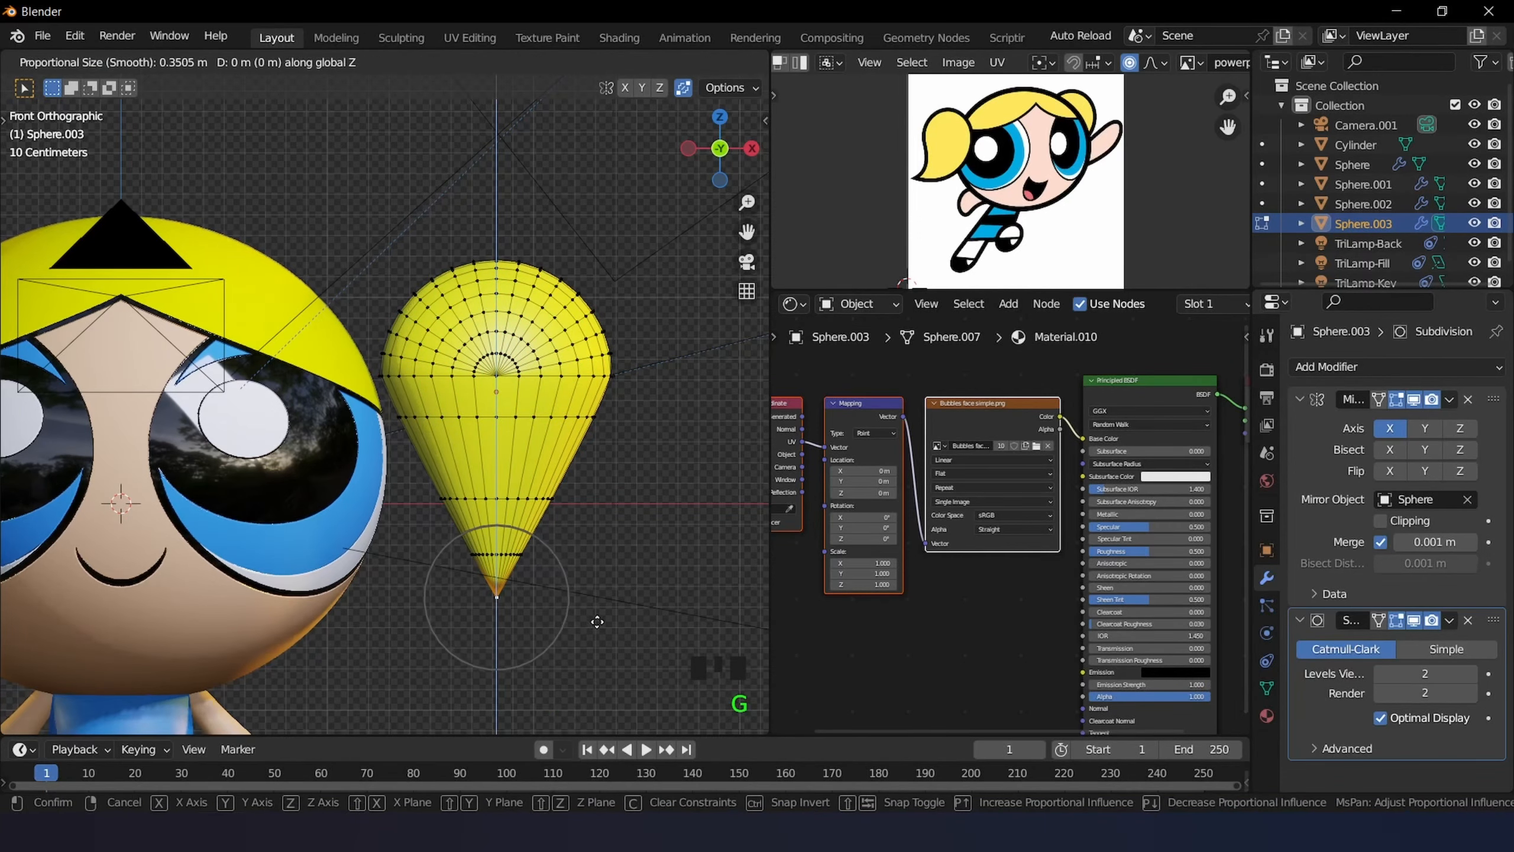
{"action": "key", "text": "z"}
{"action": "scroll", "coordinate": [607, 595], "scroll_direction": "down", "scroll_amount": 5}
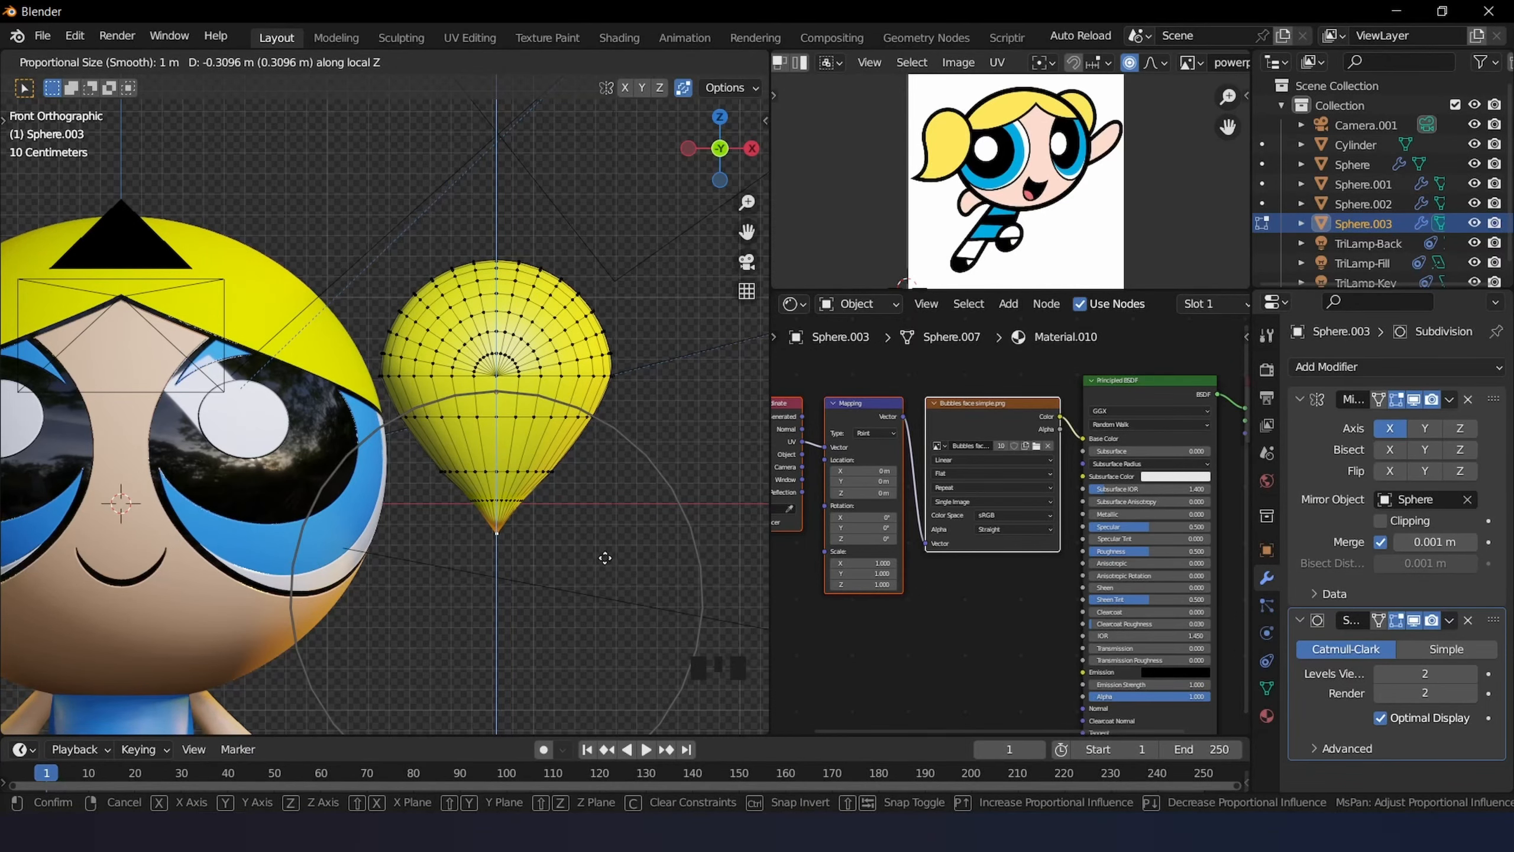
{"action": "left_click", "coordinate": [605, 558]}
{"action": "scroll", "coordinate": [605, 556], "scroll_direction": "down", "scroll_amount": 4}
{"action": "key", "text": "Tab"}
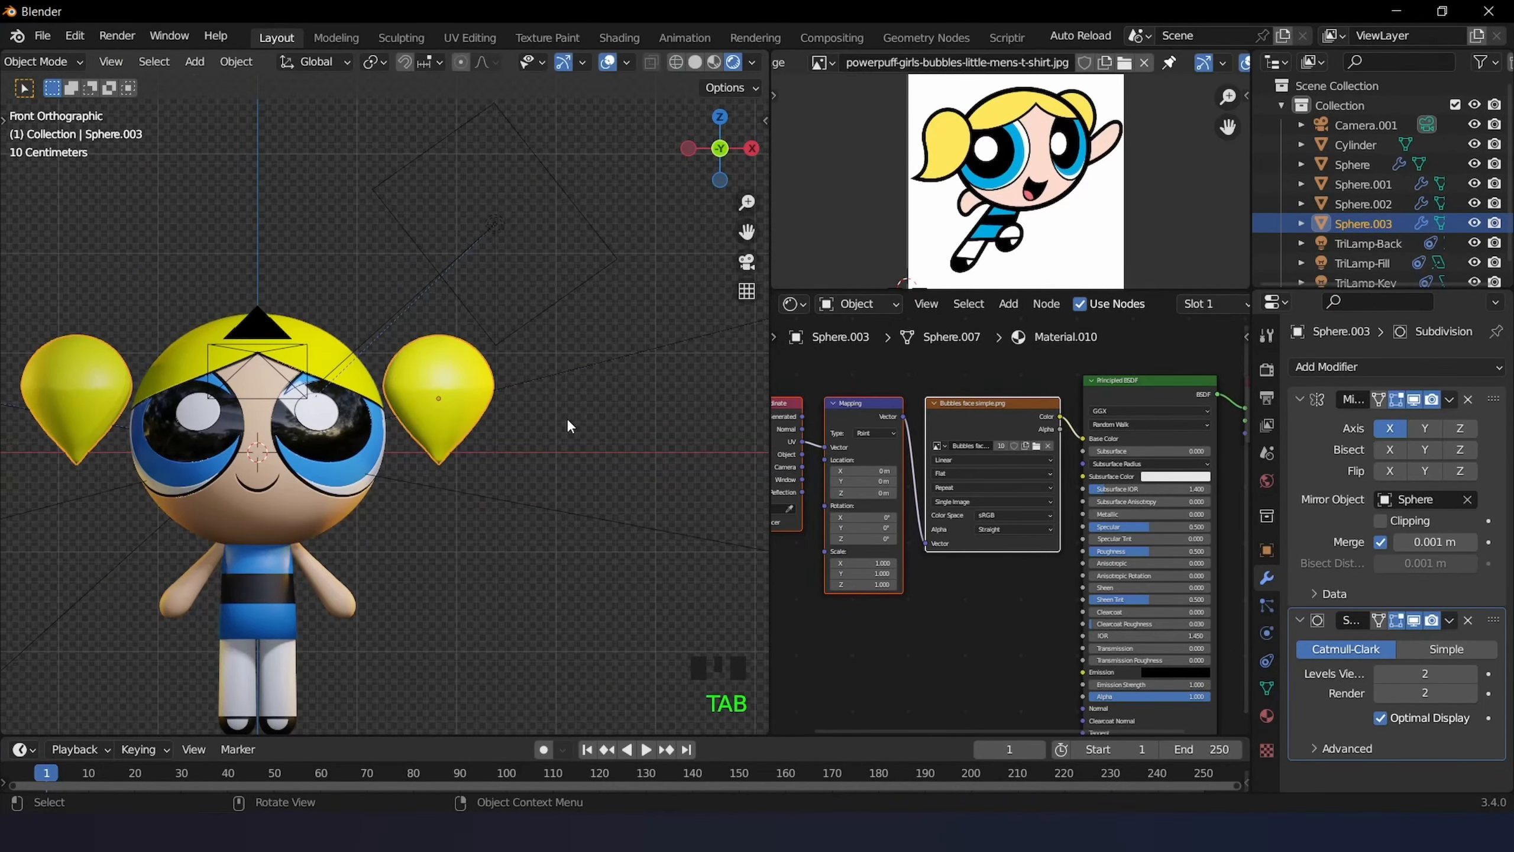
- In Edit Mode, slide the middle edge loop of the pigtail's tapered part slightly upward
{"action": "scroll", "coordinate": [538, 422], "scroll_direction": "up", "scroll_amount": 1}
{"action": "scroll", "coordinate": [538, 424], "scroll_direction": "up", "scroll_amount": 5}
{"action": "key", "text": "Tab"}
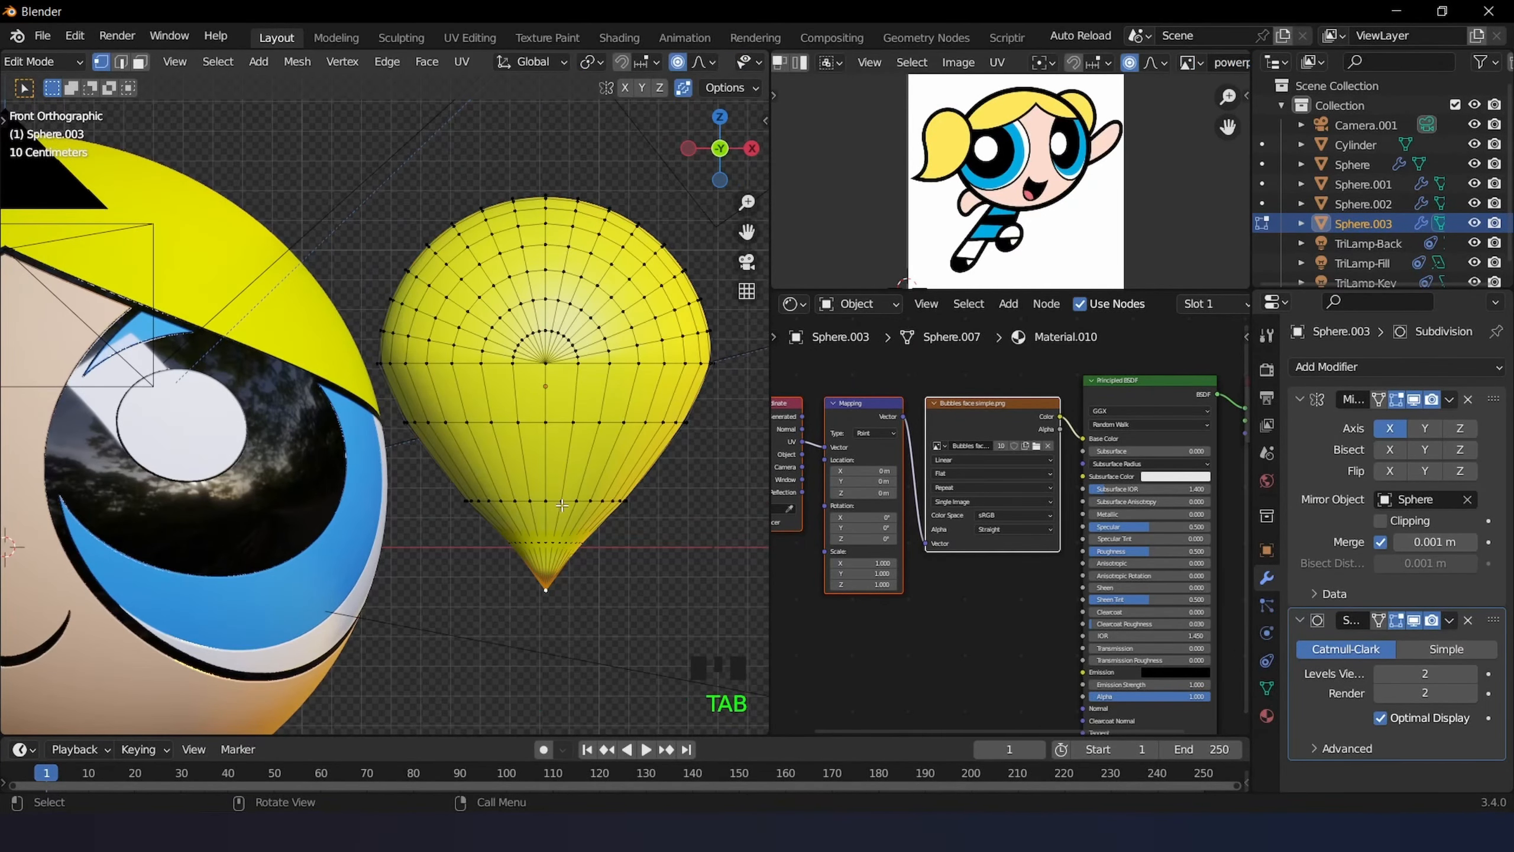
{"action": "left_click", "coordinate": [567, 501], "text": "alt"}
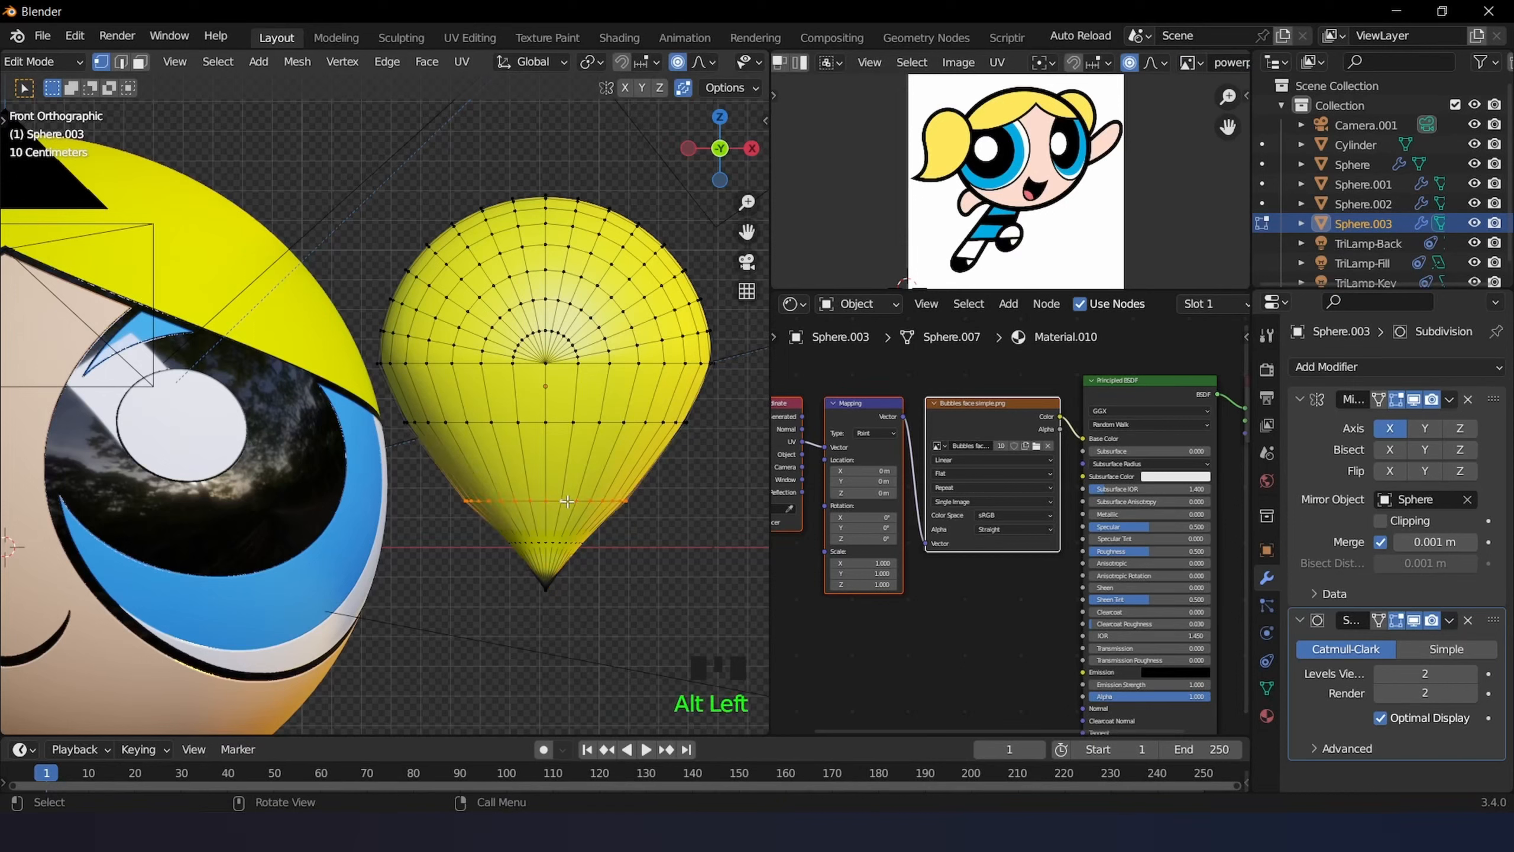
{"action": "key", "text": "g"}
{"action": "key", "text": "g"}
{"action": "left_click", "coordinate": [563, 530]}
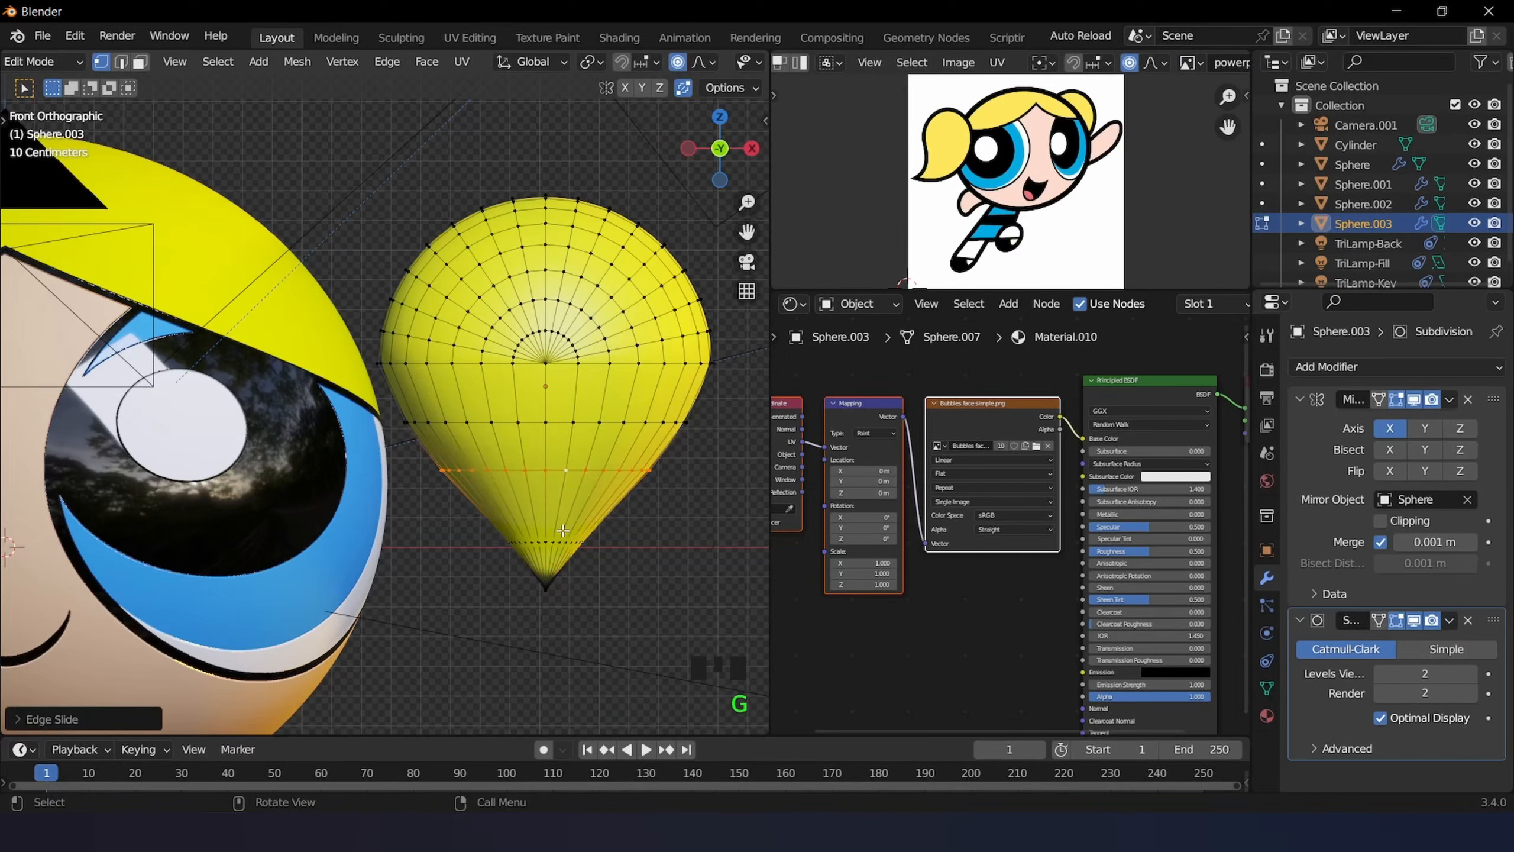
- Slide the edge loop nearest the pigtail's tip slightly upward
{"action": "left_click", "coordinate": [557, 541], "text": "alt"}
{"action": "key", "text": "g"}
{"action": "key", "text": "g"}
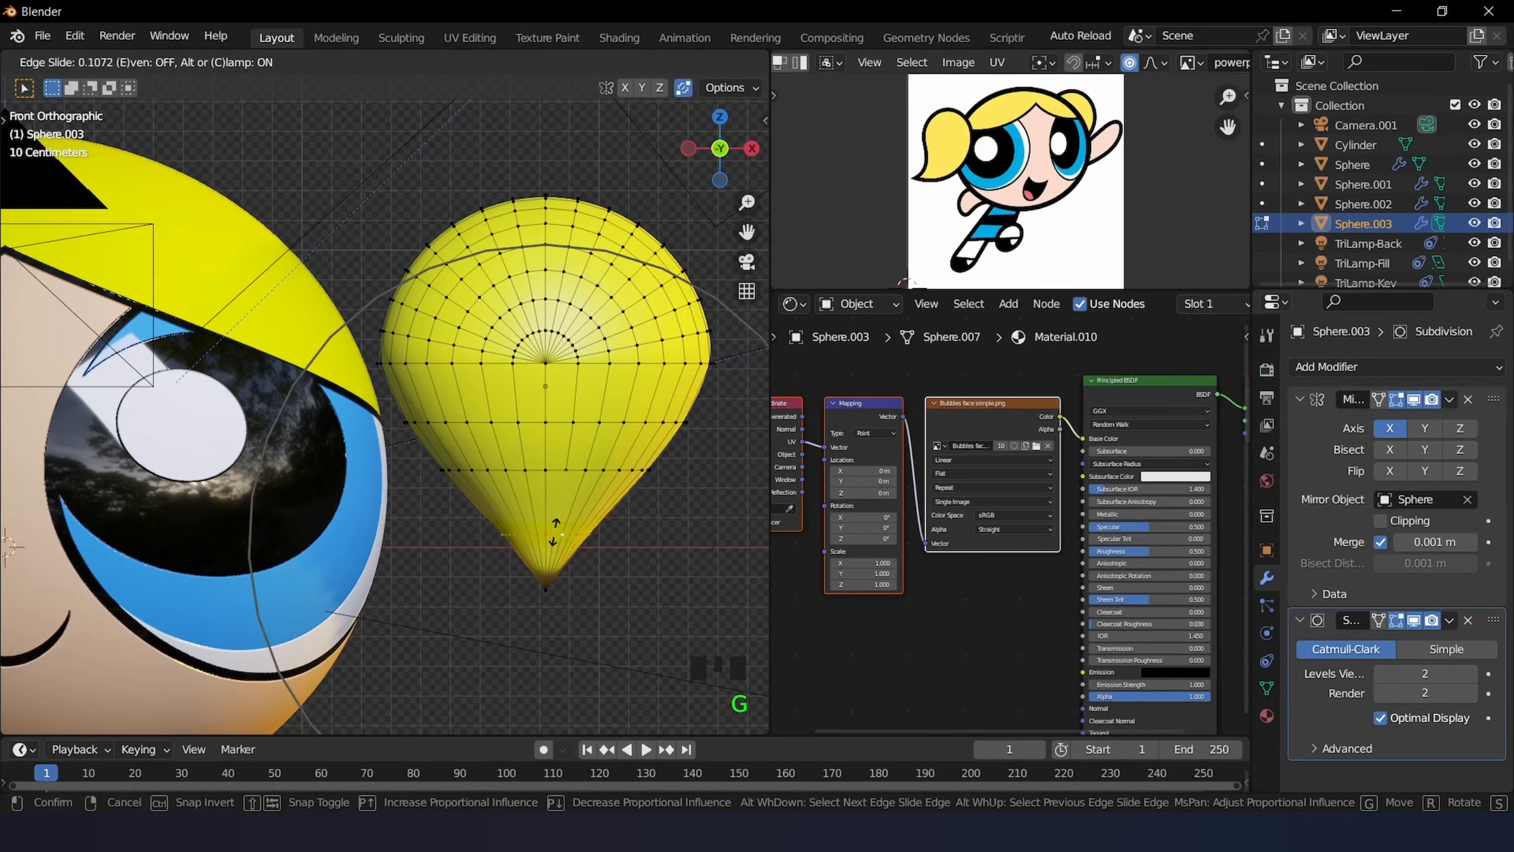
{"action": "left_click", "coordinate": [556, 526]}
- Move the tip vertex about 0.1 m outward from the head, reducing the proportional size to about 0.39 m
{"action": "middle_click_drag", "start_coordinate": [553, 574], "coordinate": [541, 499], "text": "shift"}
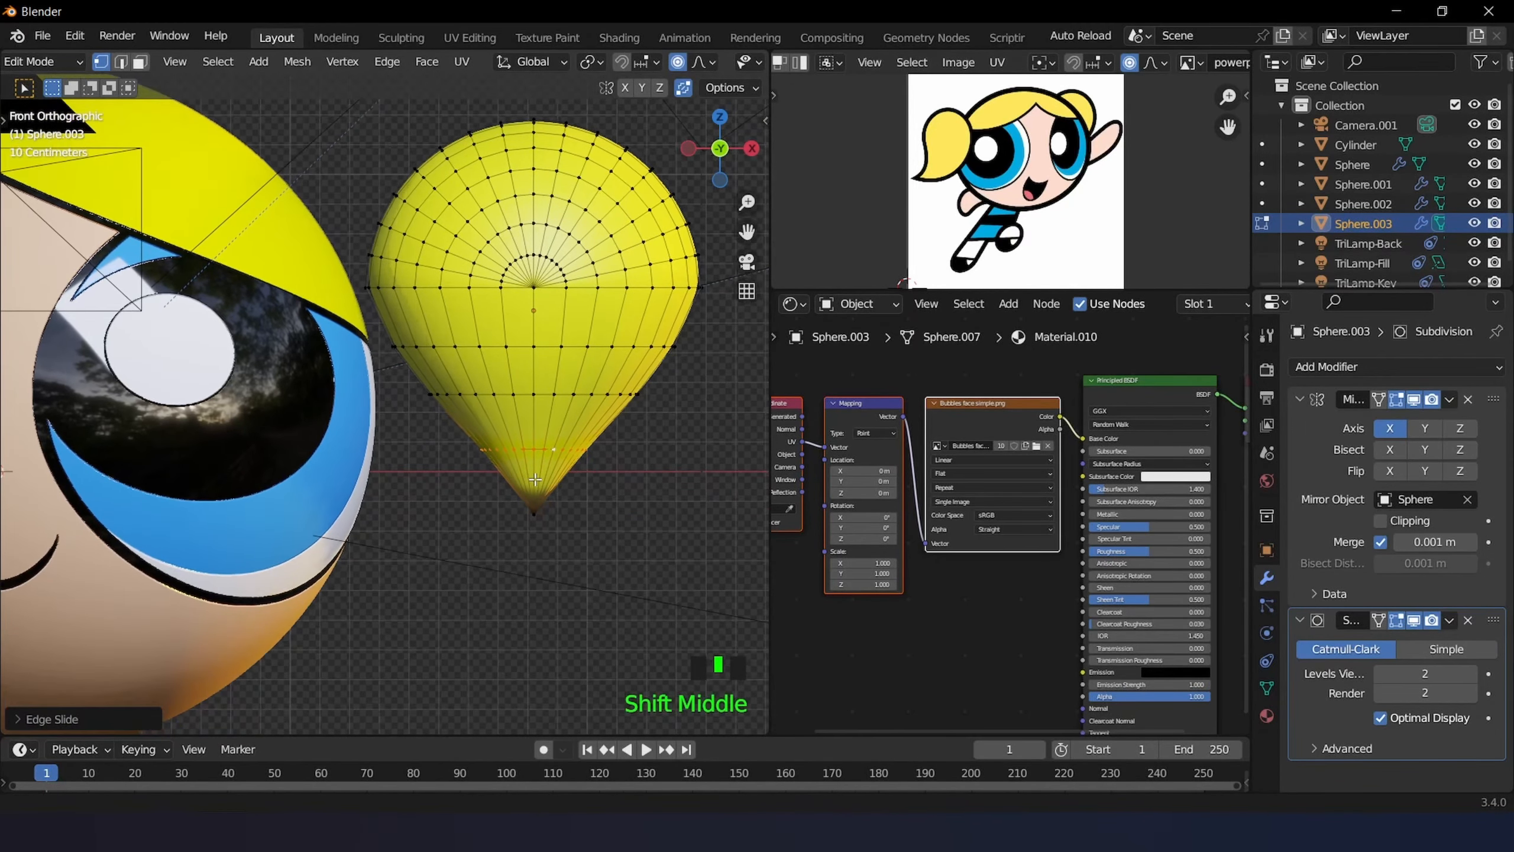
{"action": "left_click", "coordinate": [532, 514]}
{"action": "key", "text": "g"}
{"action": "scroll", "coordinate": [577, 526], "scroll_direction": "up", "scroll_amount": 10}
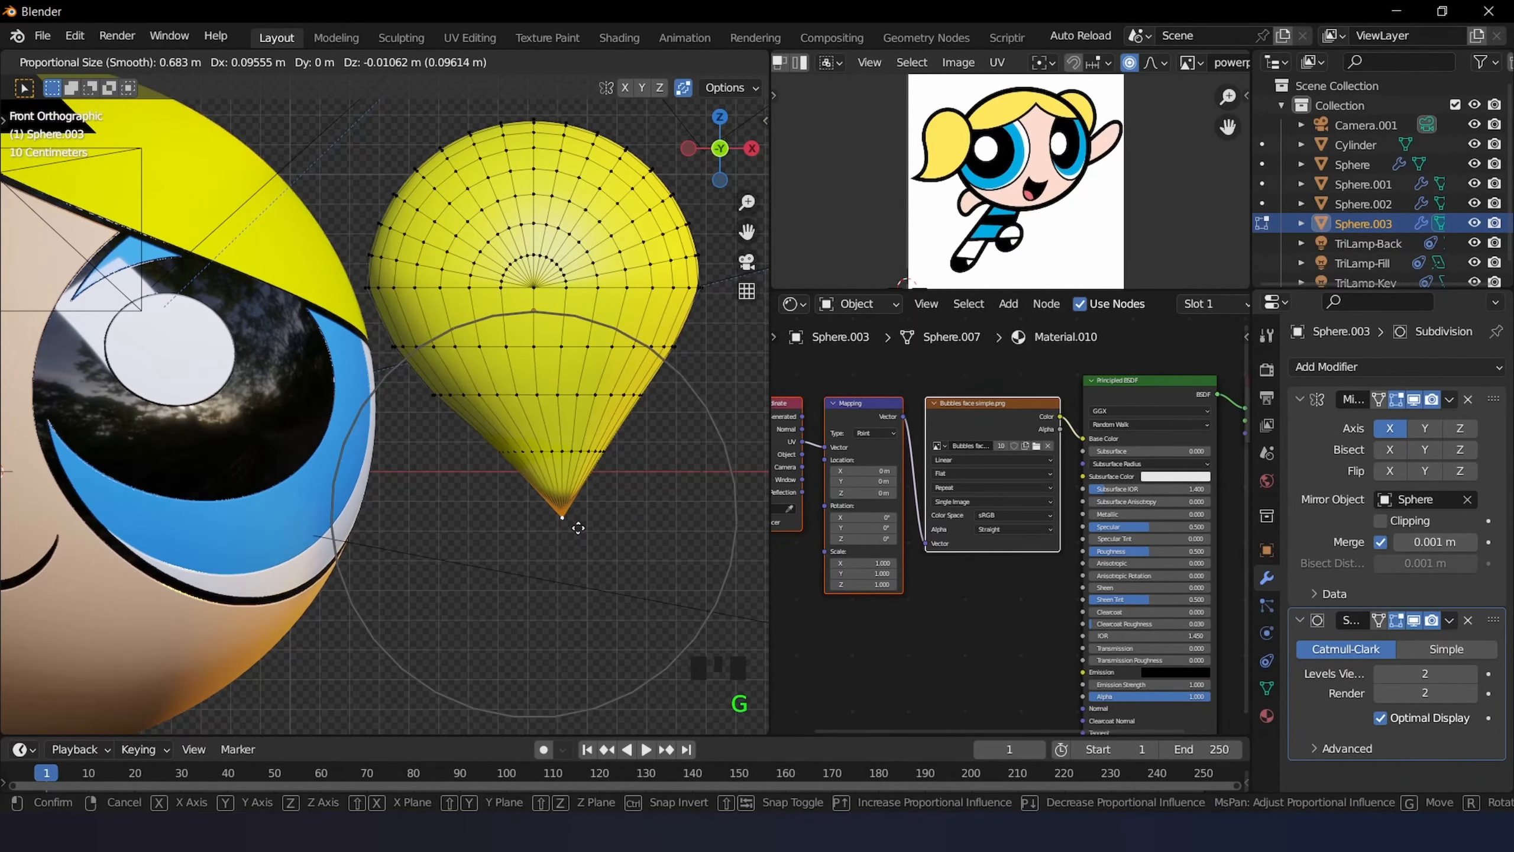
{"action": "left_click", "coordinate": [581, 527]}
- Rotate the edge loop nearest the tip by about -13° and nudge it outward to follow the bent tip
{"action": "scroll", "coordinate": [582, 528], "scroll_direction": "up", "scroll_amount": 1}
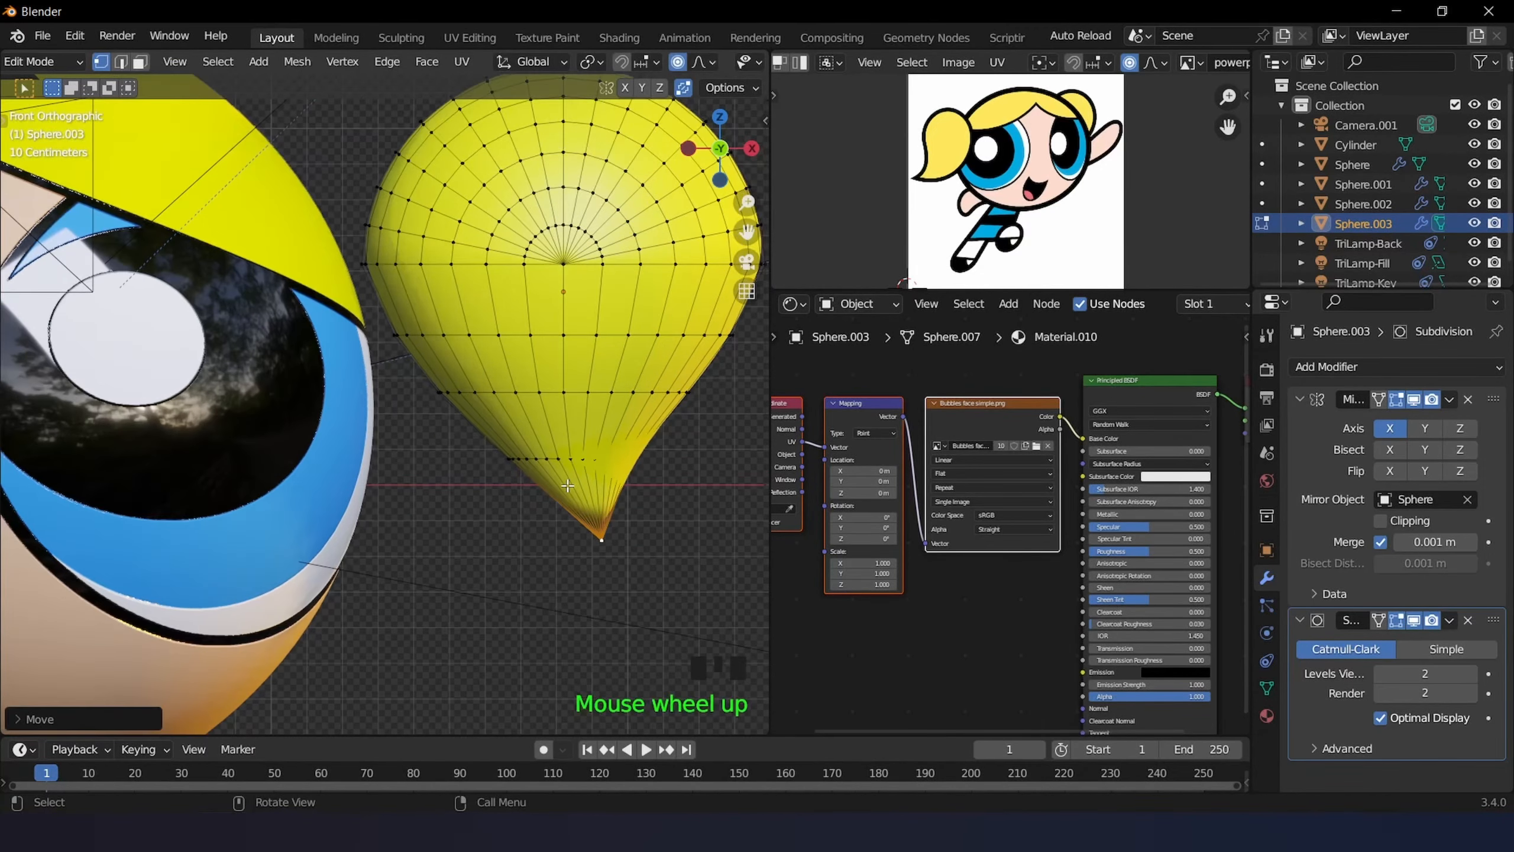
{"action": "middle_click_drag", "start_coordinate": [581, 527], "coordinate": [543, 525], "text": "shift"}
{"action": "left_click", "coordinate": [536, 456], "text": "alt"}
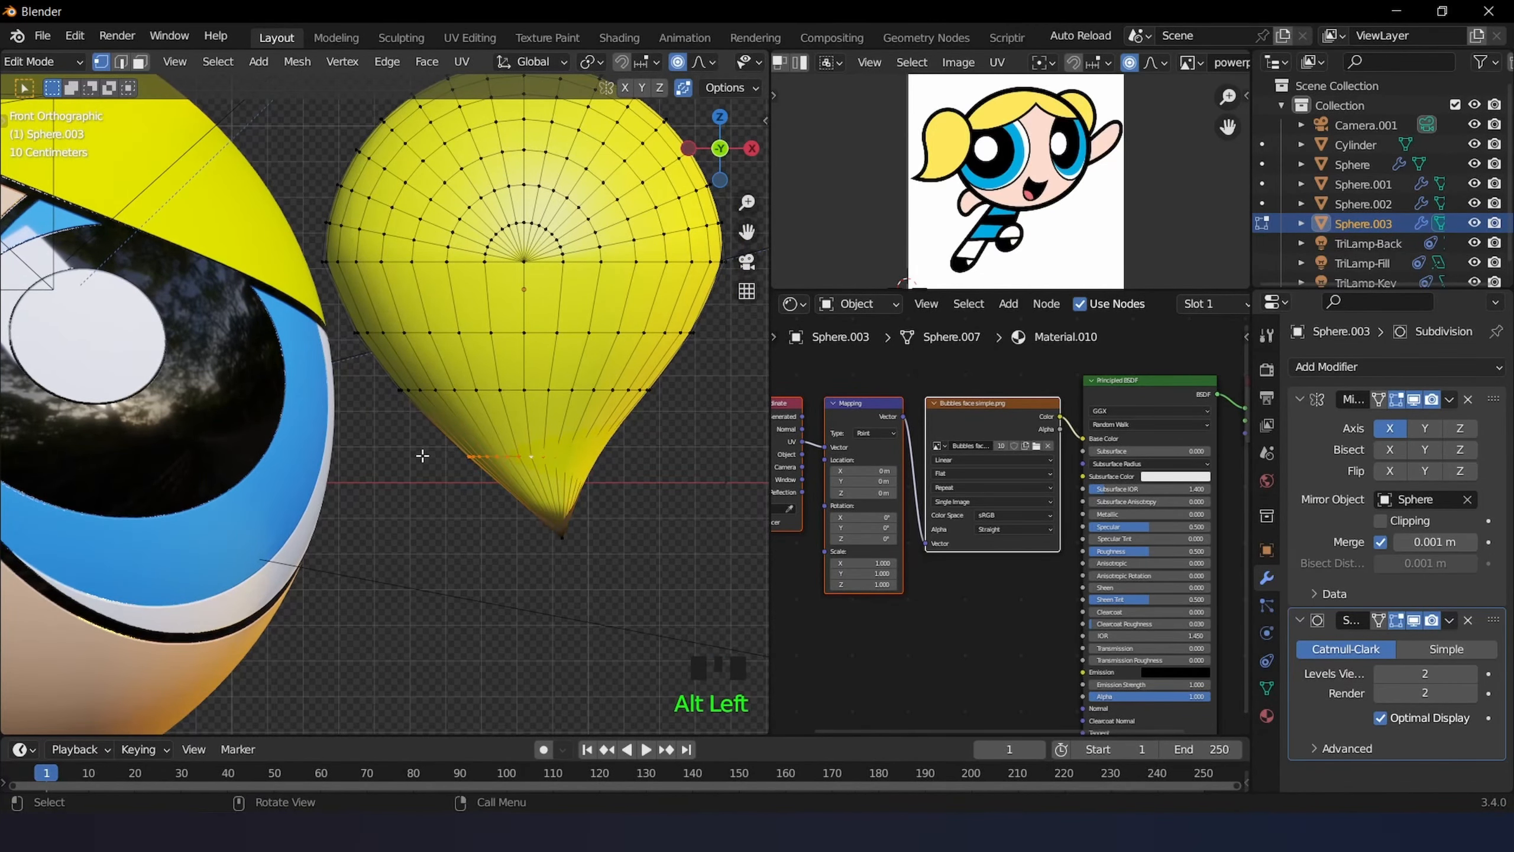
{"action": "key", "text": "r"}
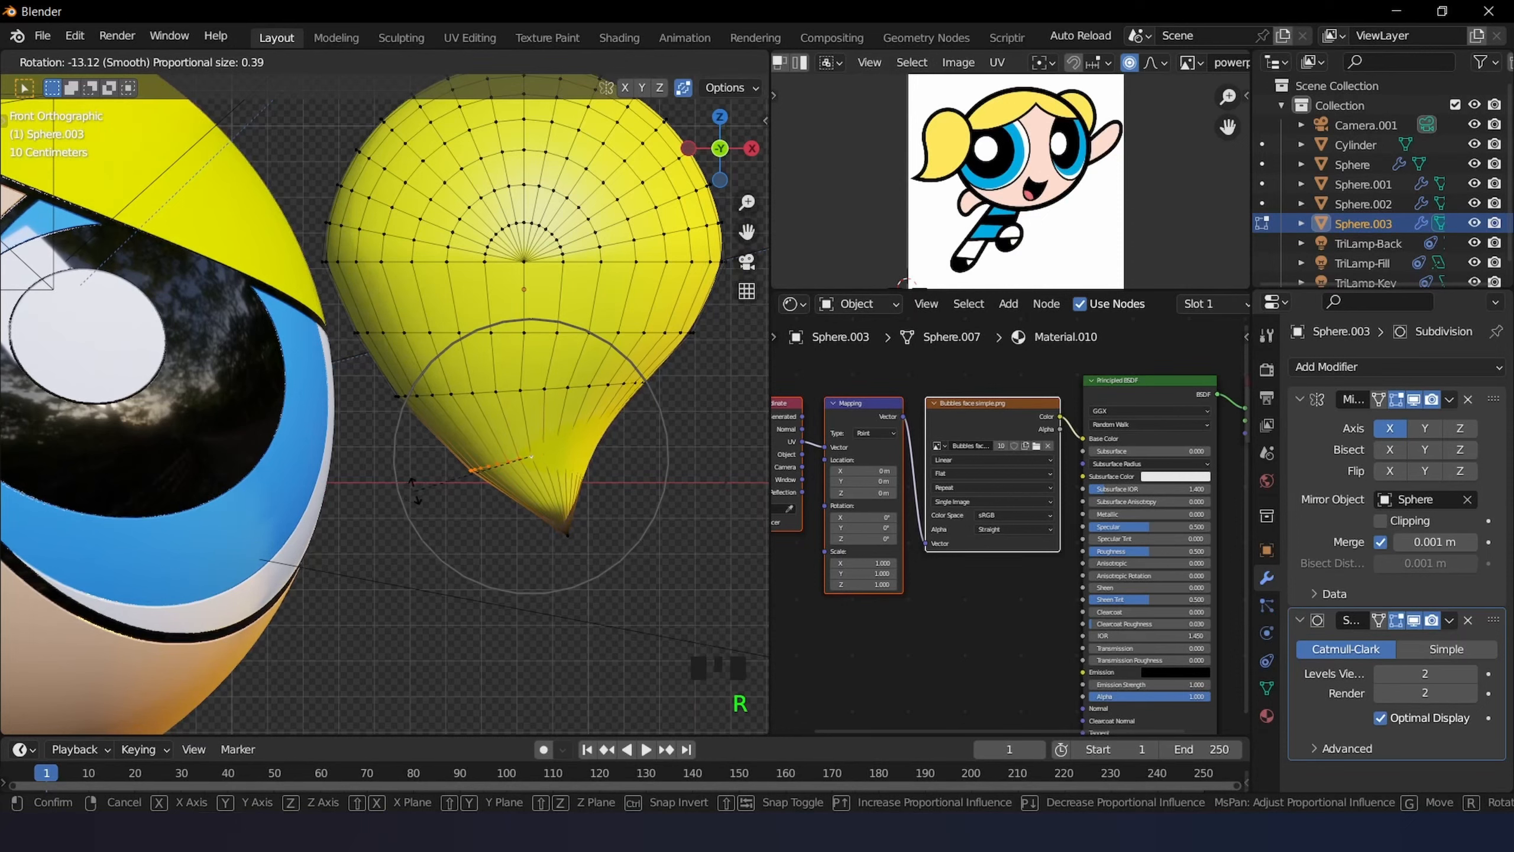
{"action": "left_click", "coordinate": [415, 491]}
{"action": "key", "text": "g"}
{"action": "left_click", "coordinate": [430, 491]}
- Tilt the second edge loop above the tip the same way and shift it slightly outward
{"action": "left_click", "coordinate": [492, 387], "text": "alt"}
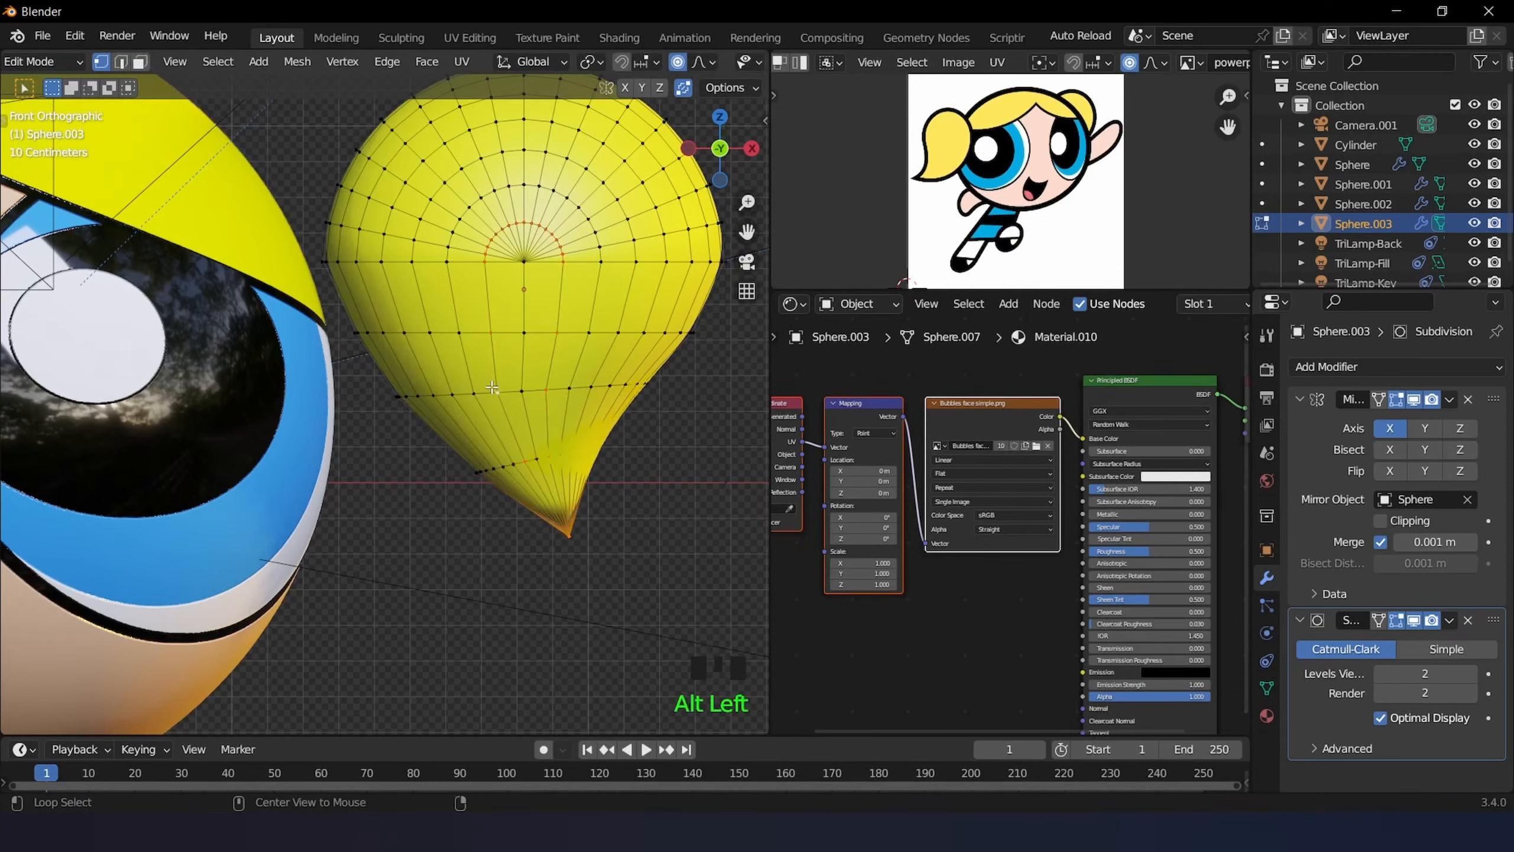
{"action": "left_click", "coordinate": [468, 399], "text": "alt"}
{"action": "key", "text": "r"}
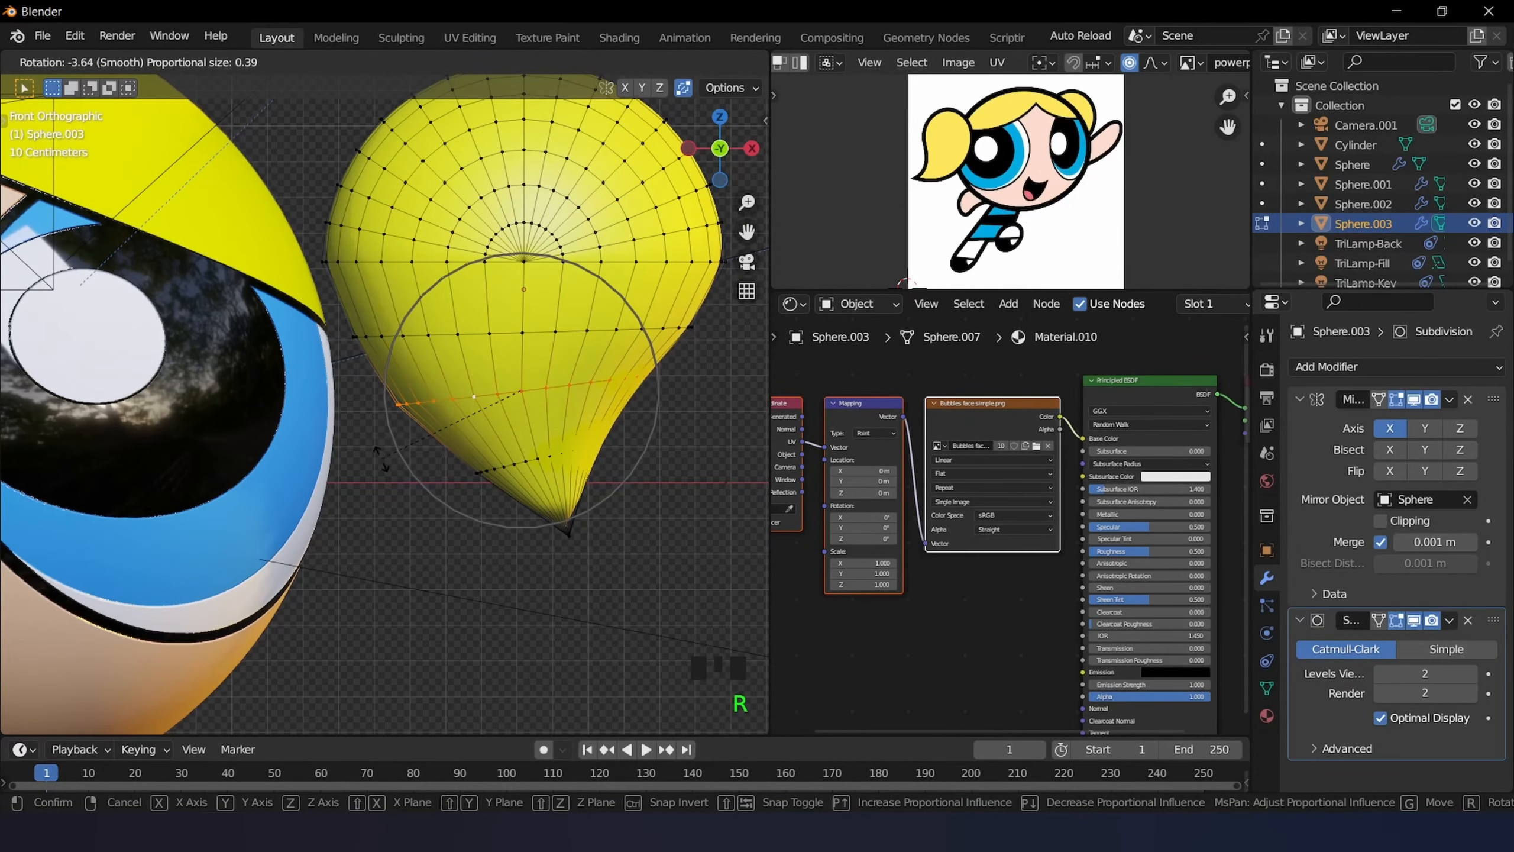
{"action": "left_click", "coordinate": [413, 459]}
{"action": "key", "text": "g"}
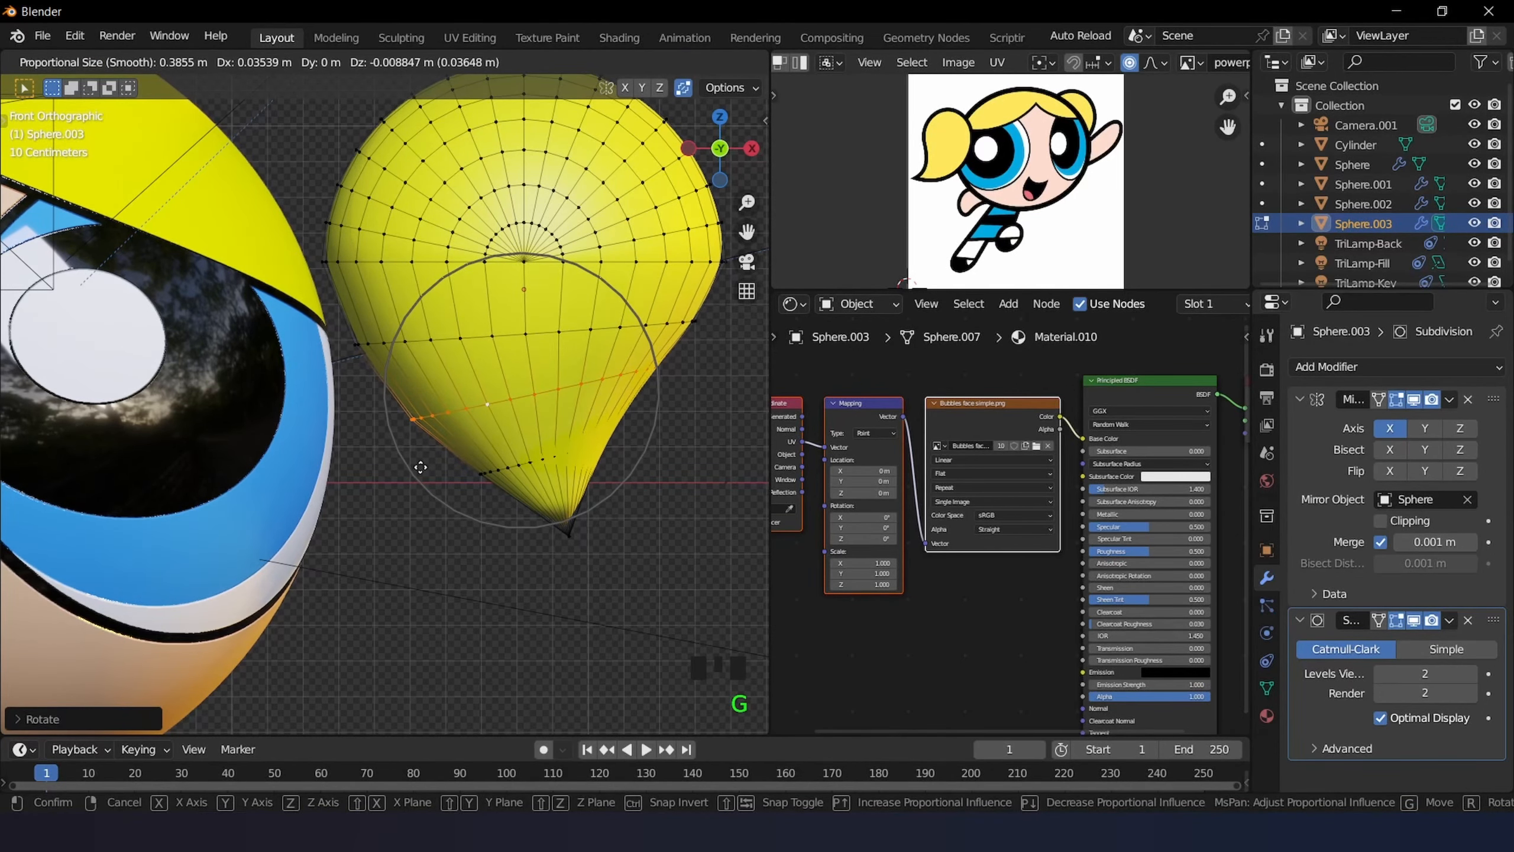
{"action": "left_click", "coordinate": [468, 448]}
- Pull the pigtail's tip vertex about 0.1 m further outward and slightly down to sharpen the curl
{"action": "scroll", "coordinate": [468, 449], "scroll_direction": "down", "scroll_amount": 4}
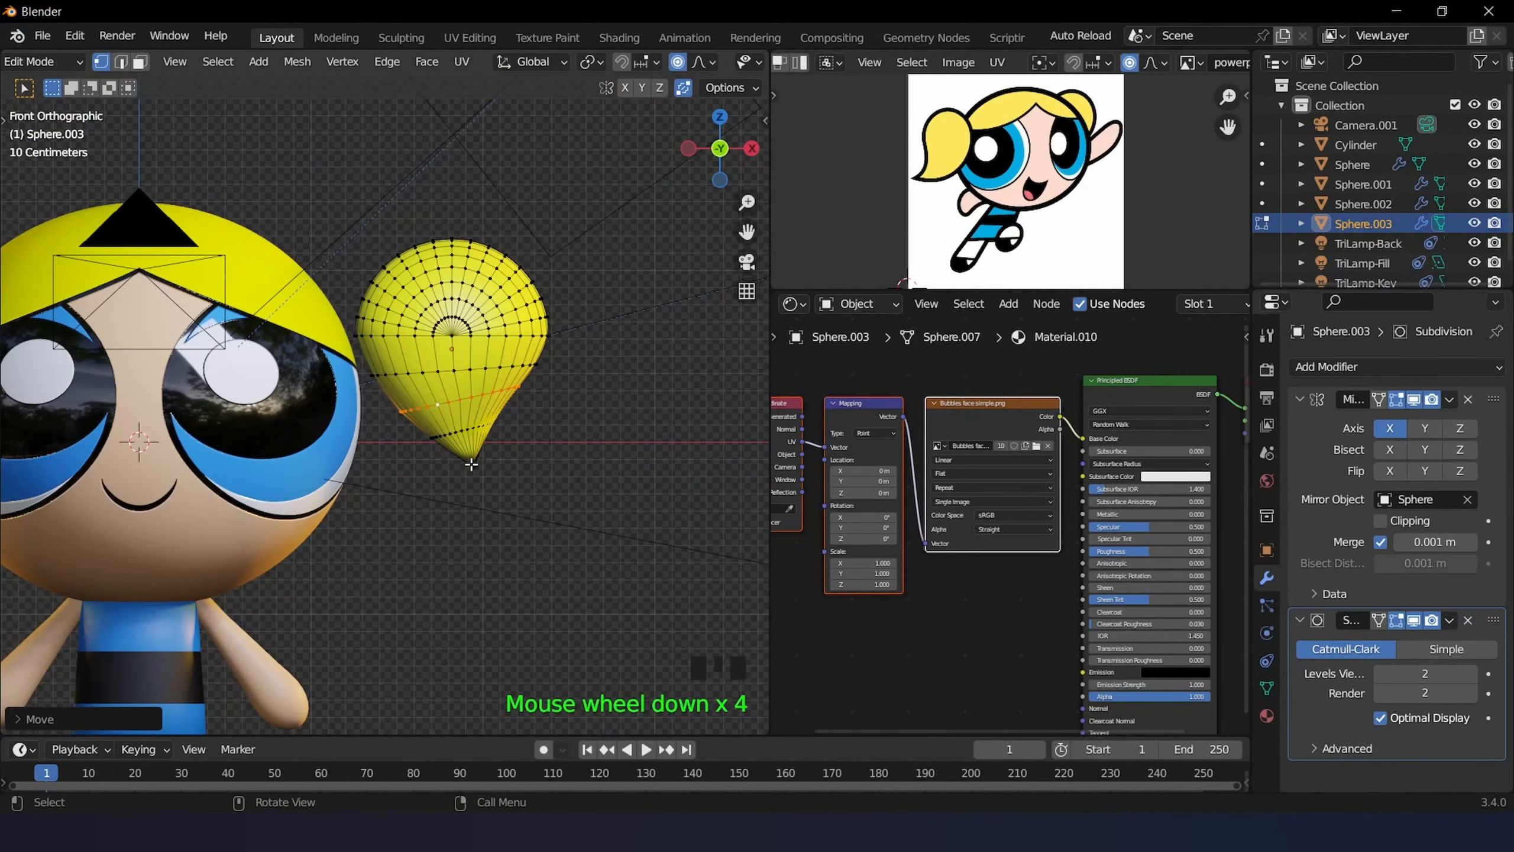
{"action": "scroll", "coordinate": [471, 465], "scroll_direction": "up", "scroll_amount": 4}
{"action": "left_click", "coordinate": [567, 543]}
{"action": "key", "text": "g"}
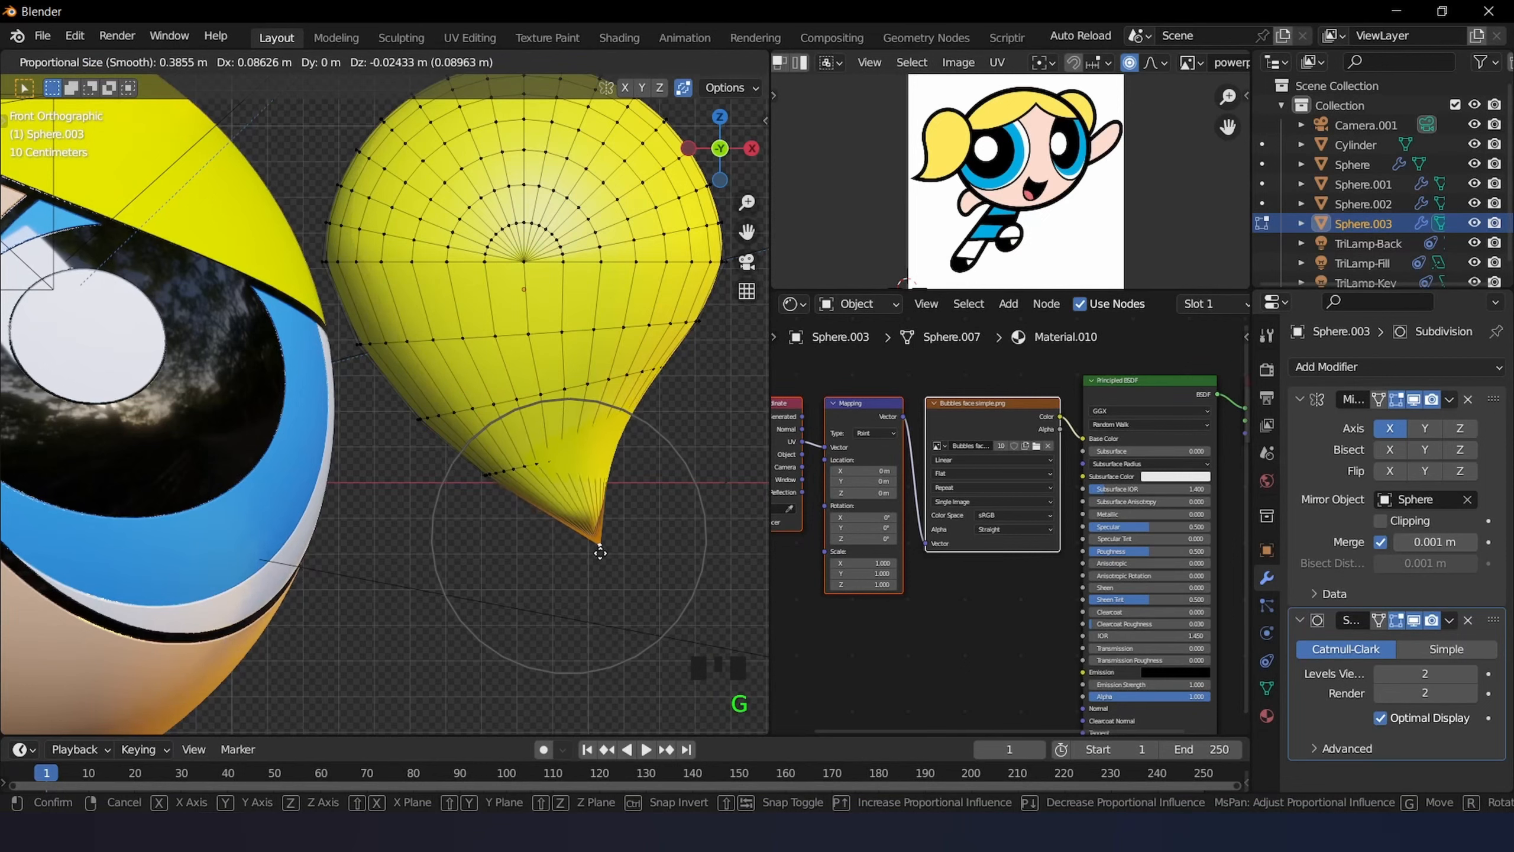
{"action": "left_click", "coordinate": [608, 554]}
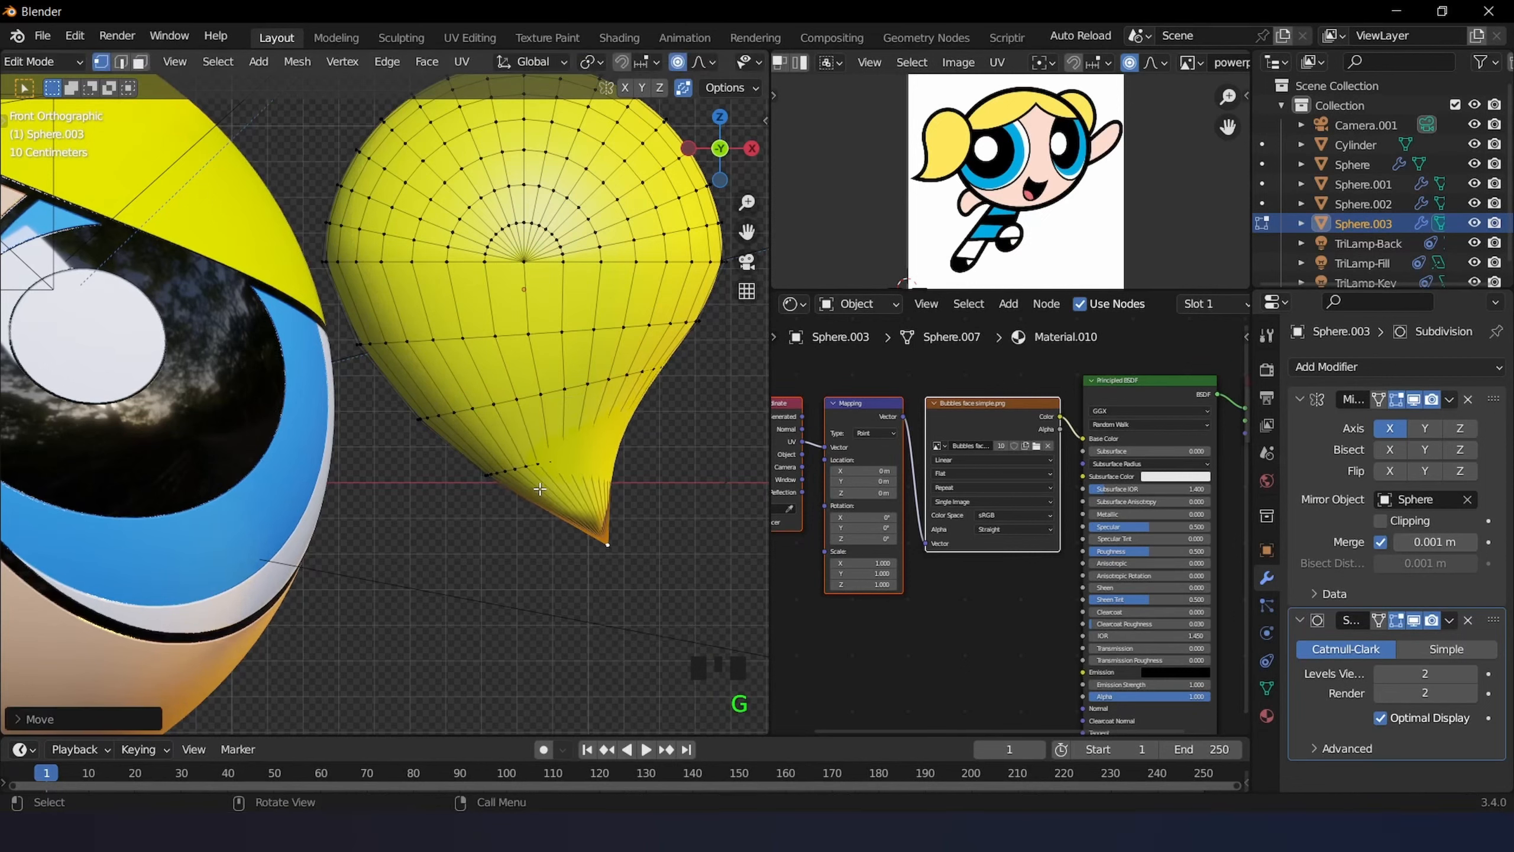
- Rotate the edge loop above the pigtail's tip by about -6° and nudge it about 0.02 m outward and slightly down
{"action": "left_click", "coordinate": [545, 461], "text": "alt"}
{"action": "key", "text": "r"}
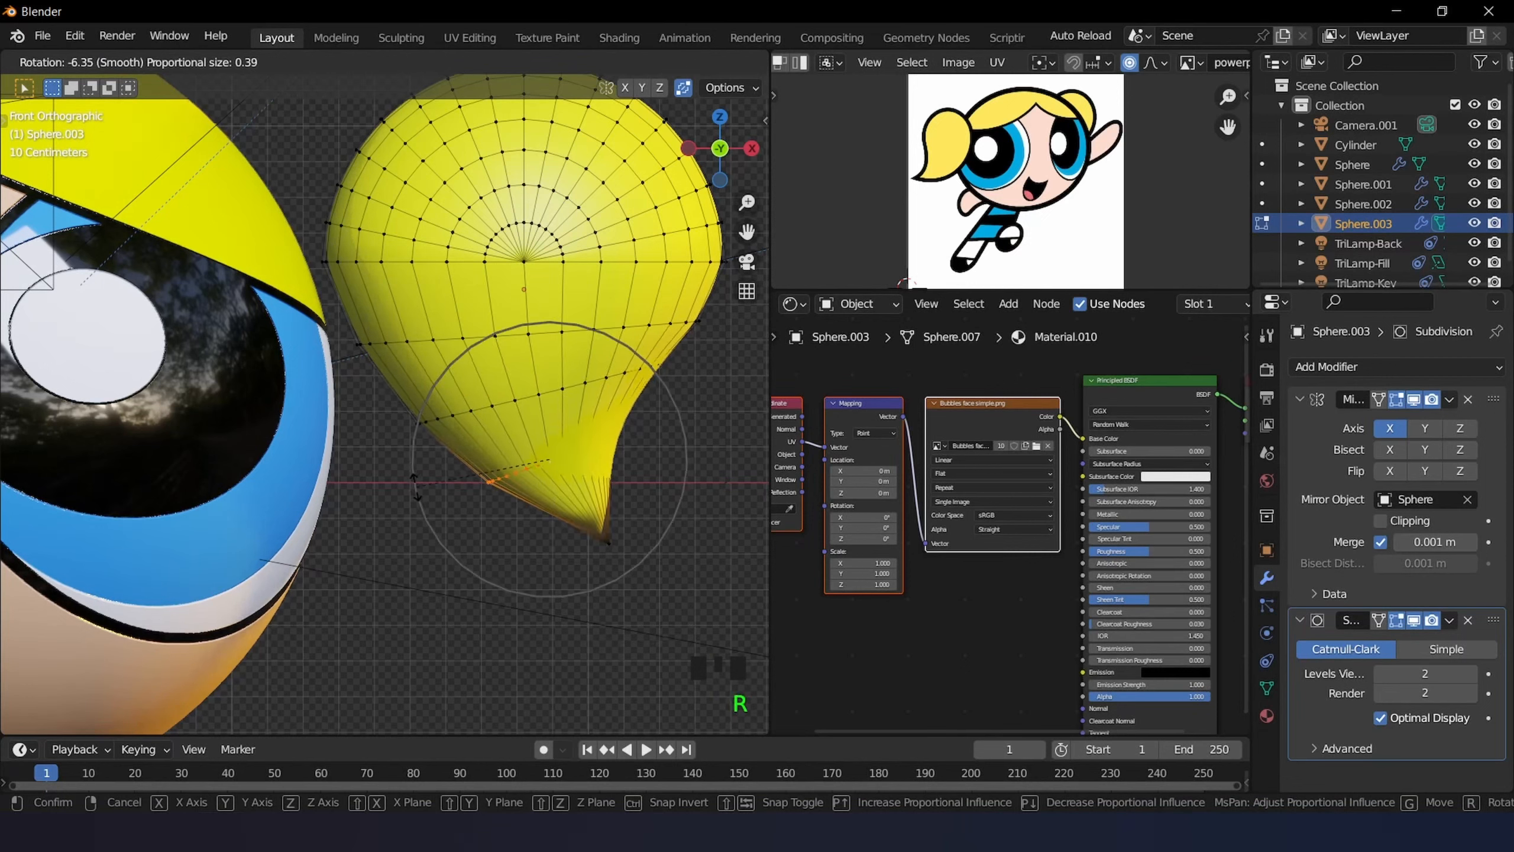
{"action": "left_click", "coordinate": [454, 480]}
{"action": "key", "text": "g"}
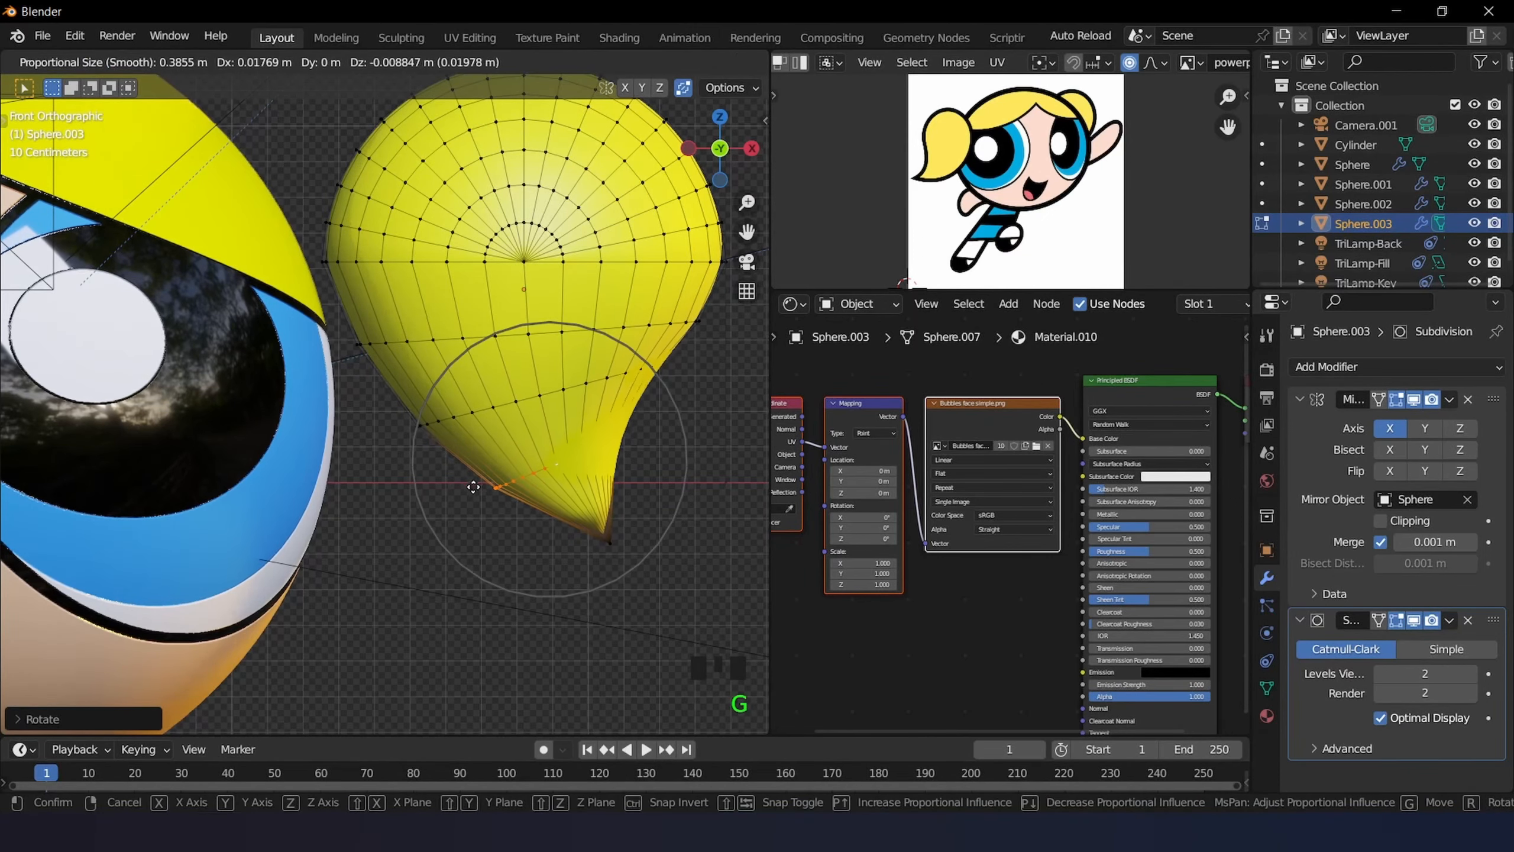
{"action": "left_click", "coordinate": [476, 487]}
{"action": "scroll", "coordinate": [541, 457], "scroll_direction": "down", "scroll_amount": 3}
{"action": "key", "text": "Tab"}
{"action": "scroll", "coordinate": [541, 456], "scroll_direction": "down", "scroll_amount": 3}
{"action": "scroll", "coordinate": [541, 454], "scroll_direction": "down", "scroll_amount": 2}
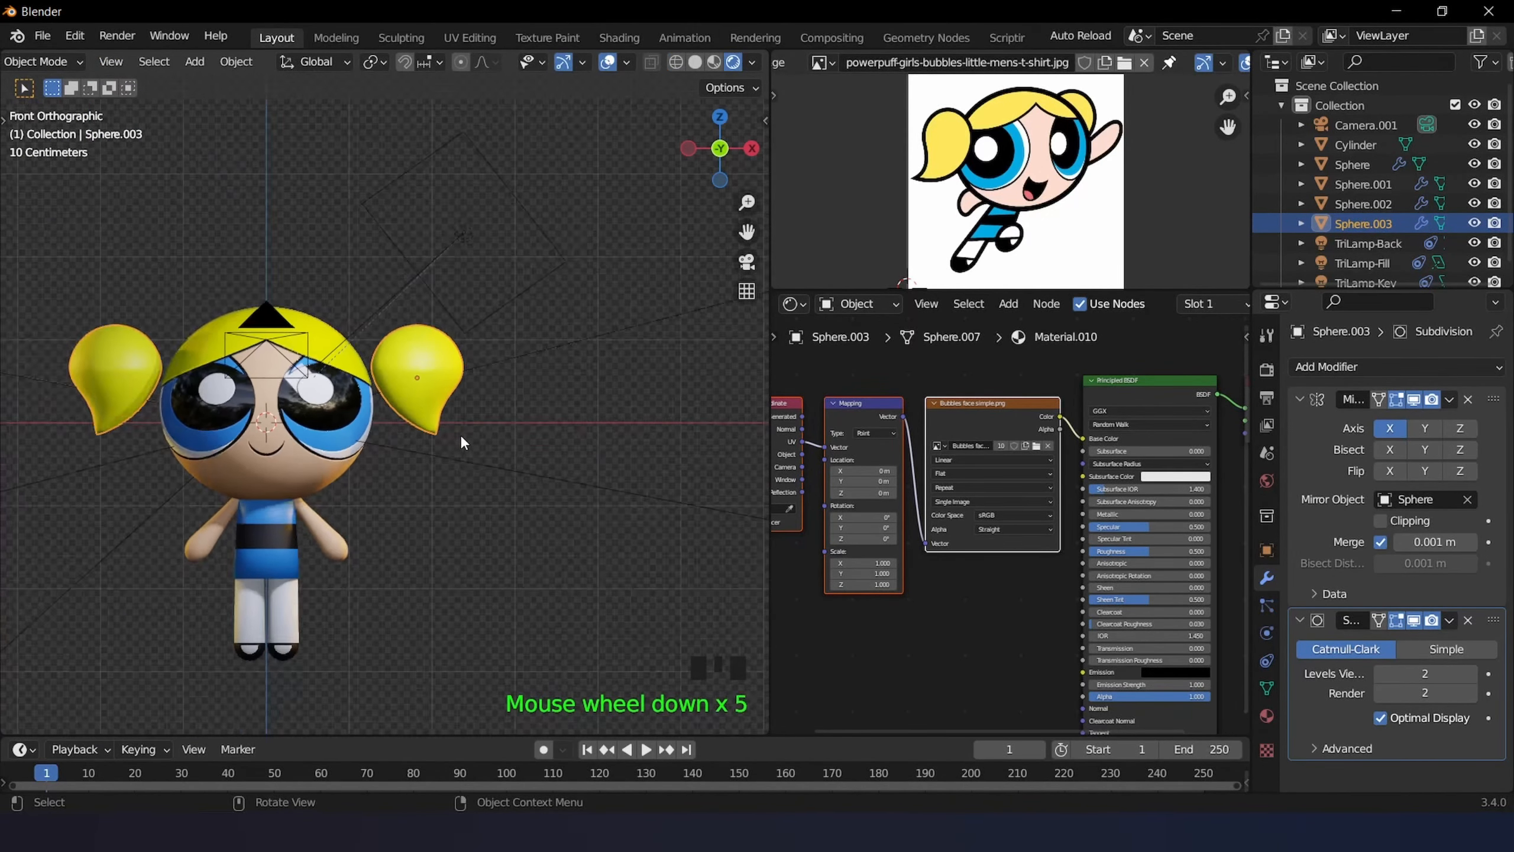
- Scale the pigtail's middle edge loop down to about 0.95
{"action": "scroll", "coordinate": [460, 417], "scroll_direction": "up", "scroll_amount": 4}
{"action": "key", "text": "Tab"}
{"action": "scroll", "coordinate": [484, 343], "scroll_direction": "up", "scroll_amount": 4}
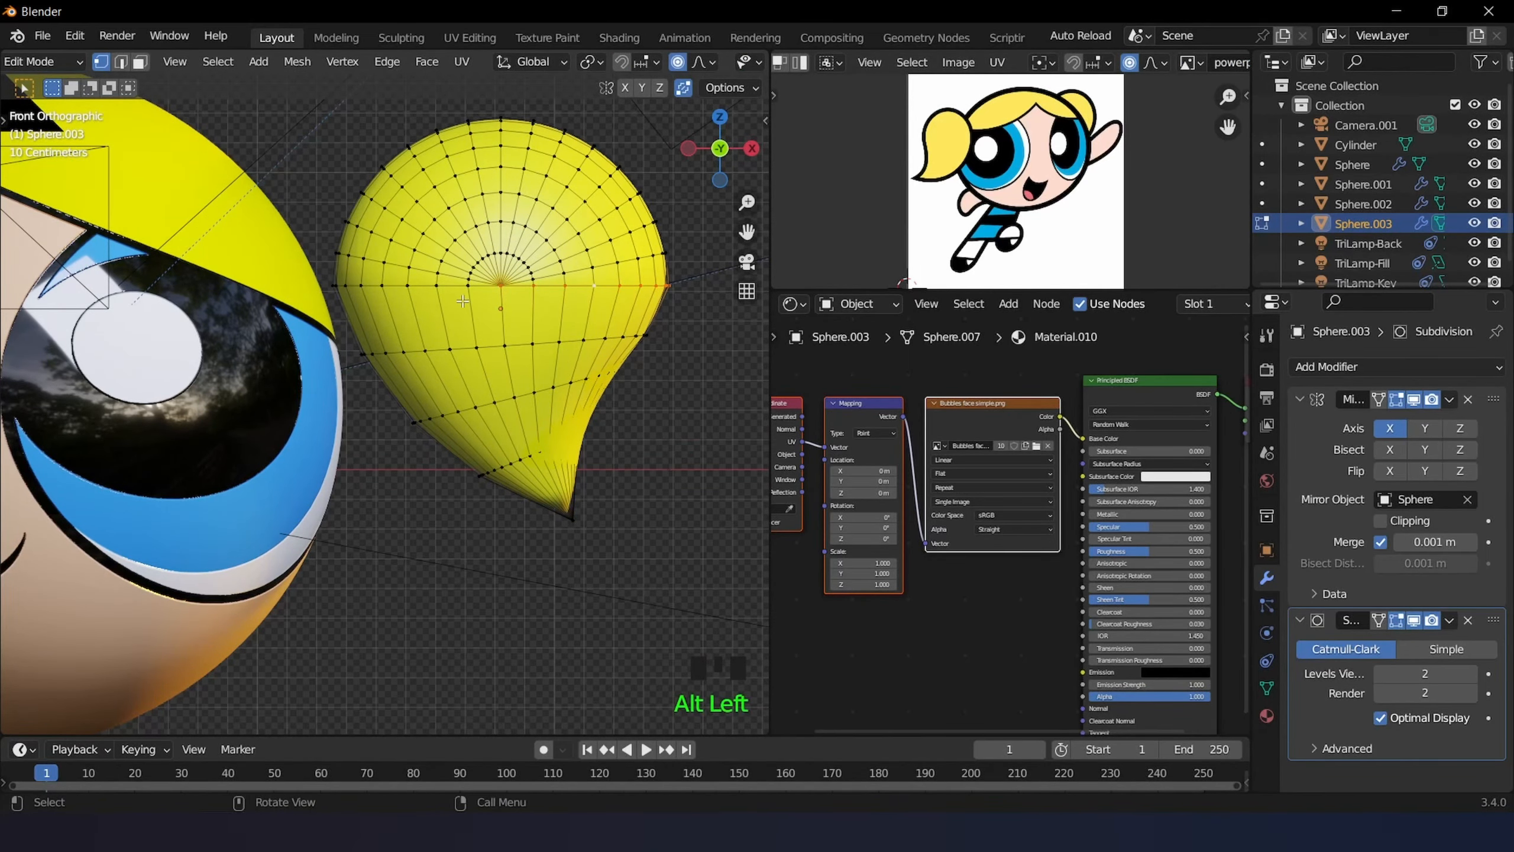
{"action": "key", "text": "s"}
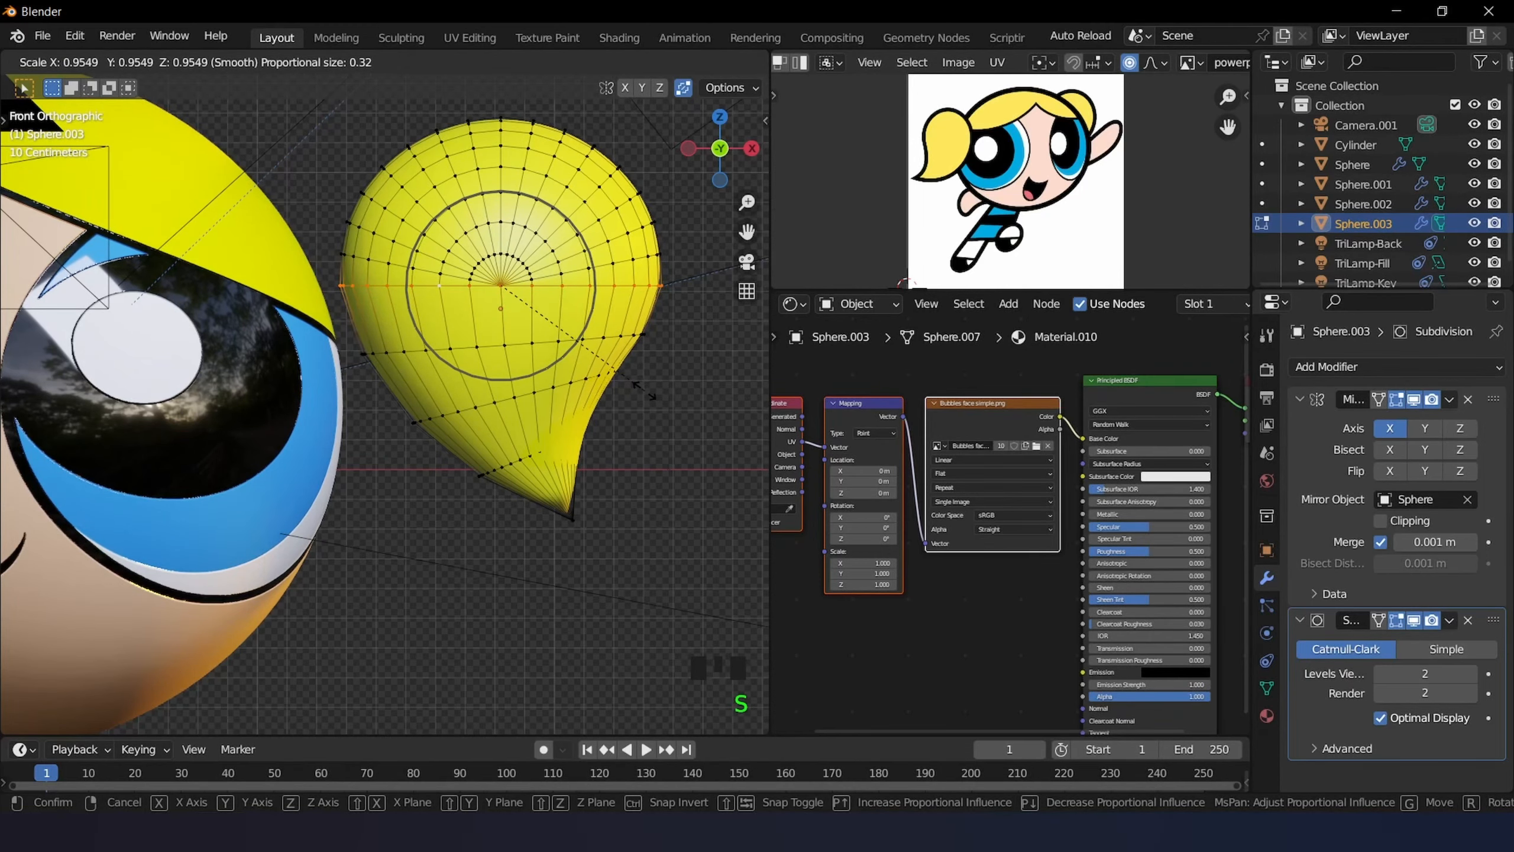
{"action": "left_click", "coordinate": [645, 388]}
{"action": "key", "text": "Tab"}
{"action": "scroll", "coordinate": [639, 360], "scroll_direction": "down", "scroll_amount": 4}
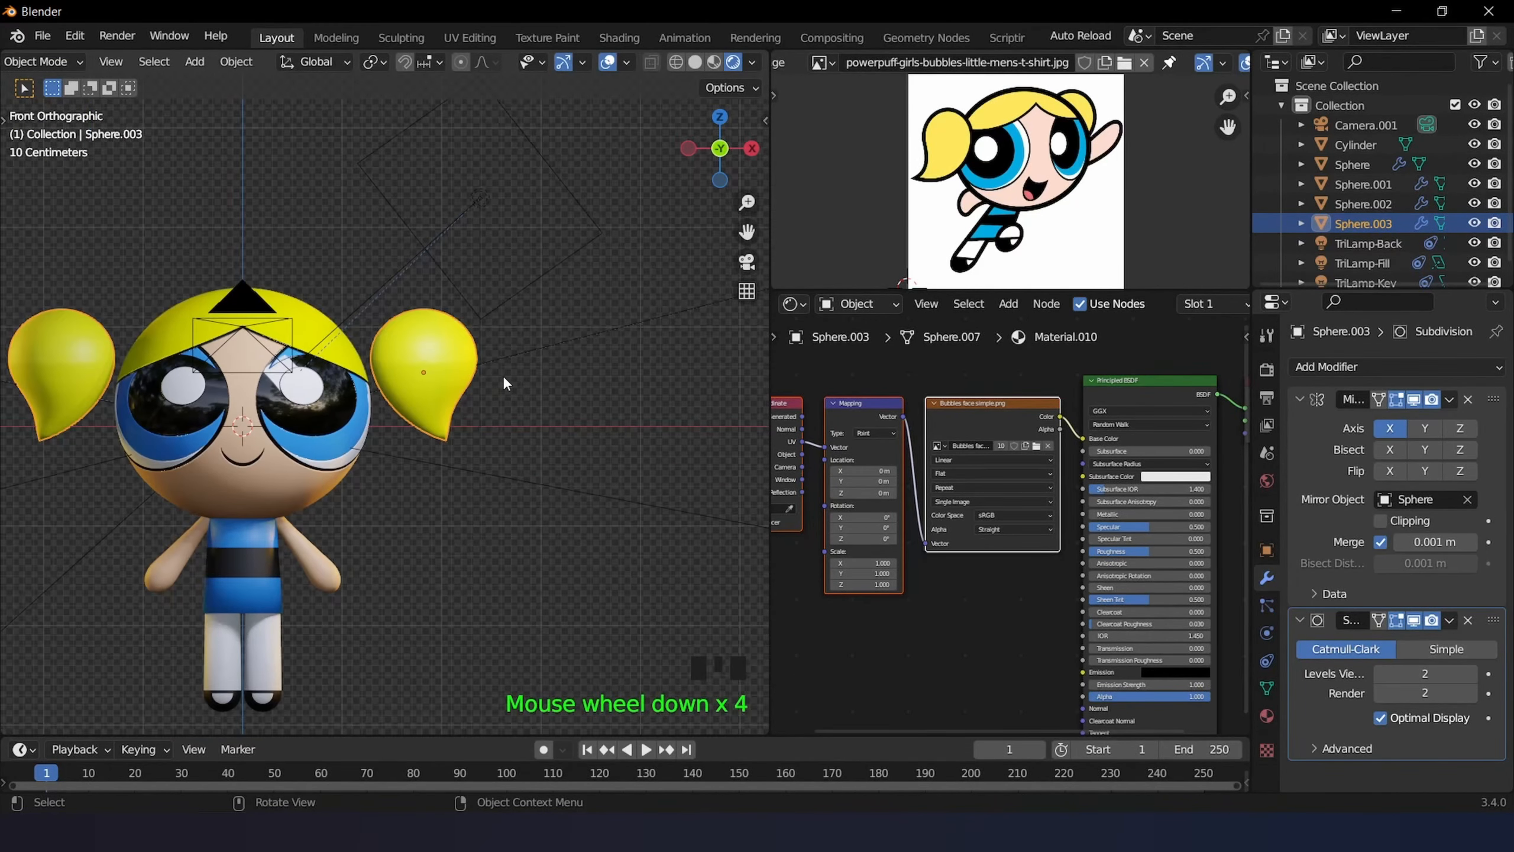
- Shrink the pigtail's middle edge loop again, scaling it to about 0.97
{"action": "middle_click_drag", "start_coordinate": [476, 385], "coordinate": [518, 440], "text": "shift"}
{"action": "scroll", "coordinate": [591, 417], "scroll_direction": "up", "scroll_amount": 4}
{"action": "scroll", "coordinate": [476, 398], "scroll_direction": "down", "scroll_amount": 2}
{"action": "key", "text": "Tab"}
{"action": "key", "text": "s"}
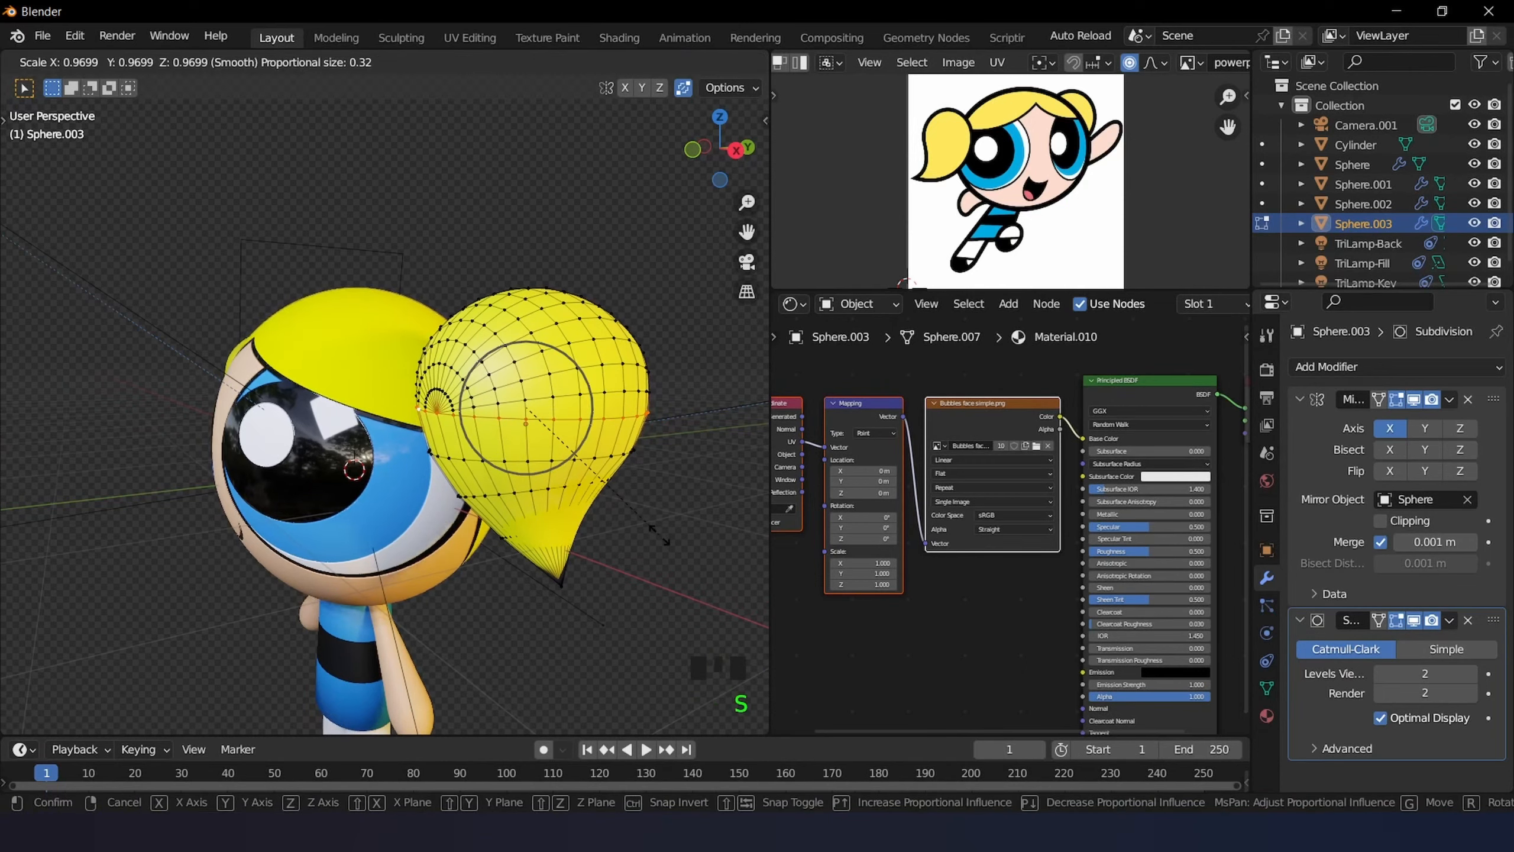
{"action": "left_click", "coordinate": [650, 530]}
{"action": "middle_click_drag", "start_coordinate": [650, 531], "coordinate": [557, 457]}
{"action": "key", "text": "Tab"}
- Slide the edge loop just below the pigtail's middle slightly upward along the surface
{"action": "key", "text": "Tab"}
{"action": "left_click", "coordinate": [572, 445], "text": "alt"}
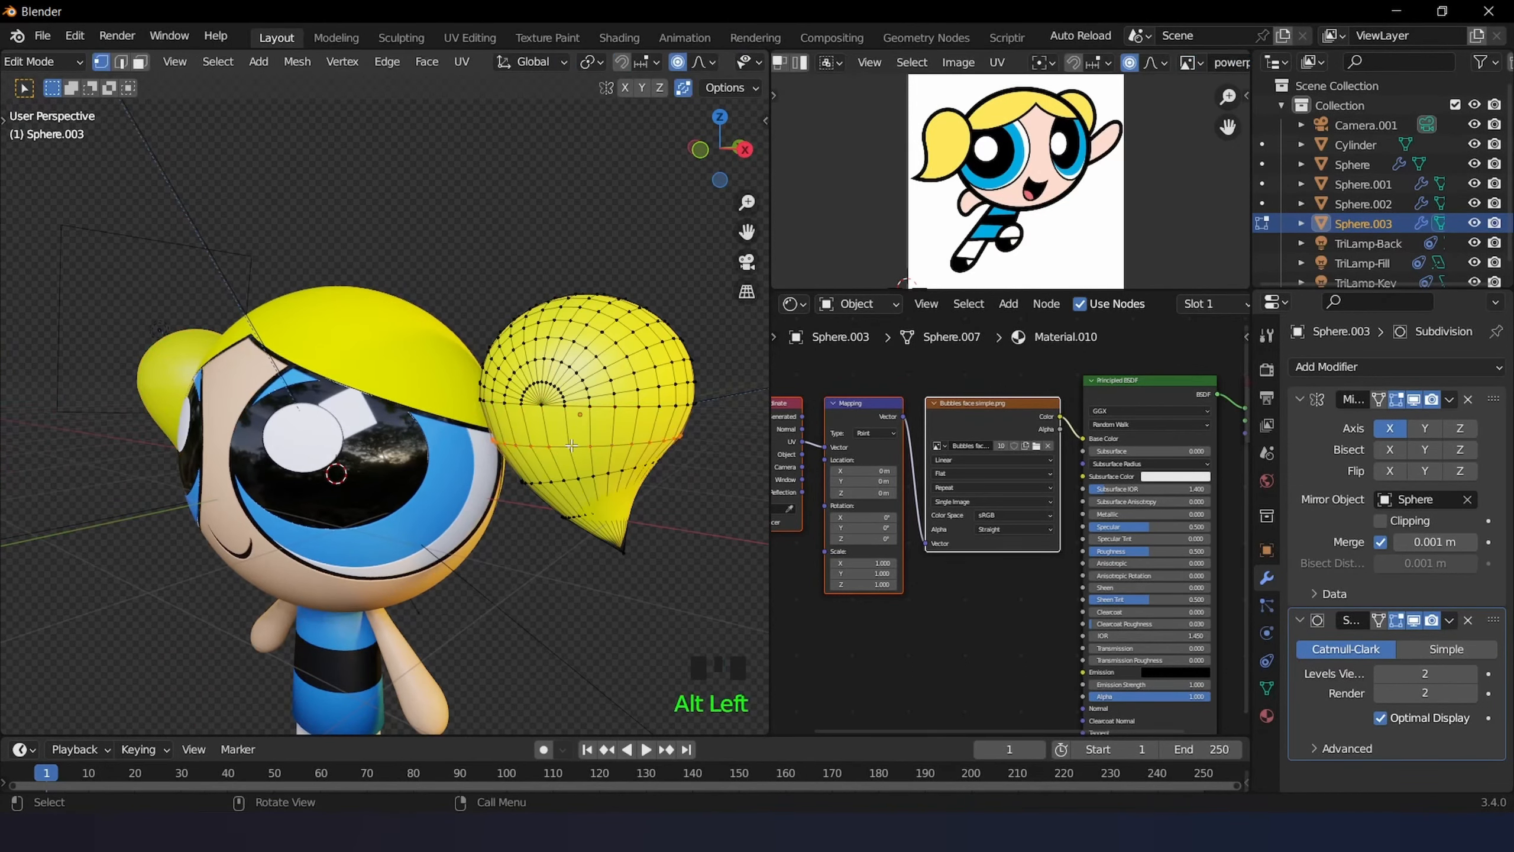
{"action": "key", "text": "g"}
{"action": "key", "text": "g"}
{"action": "left_click", "coordinate": [595, 476]}
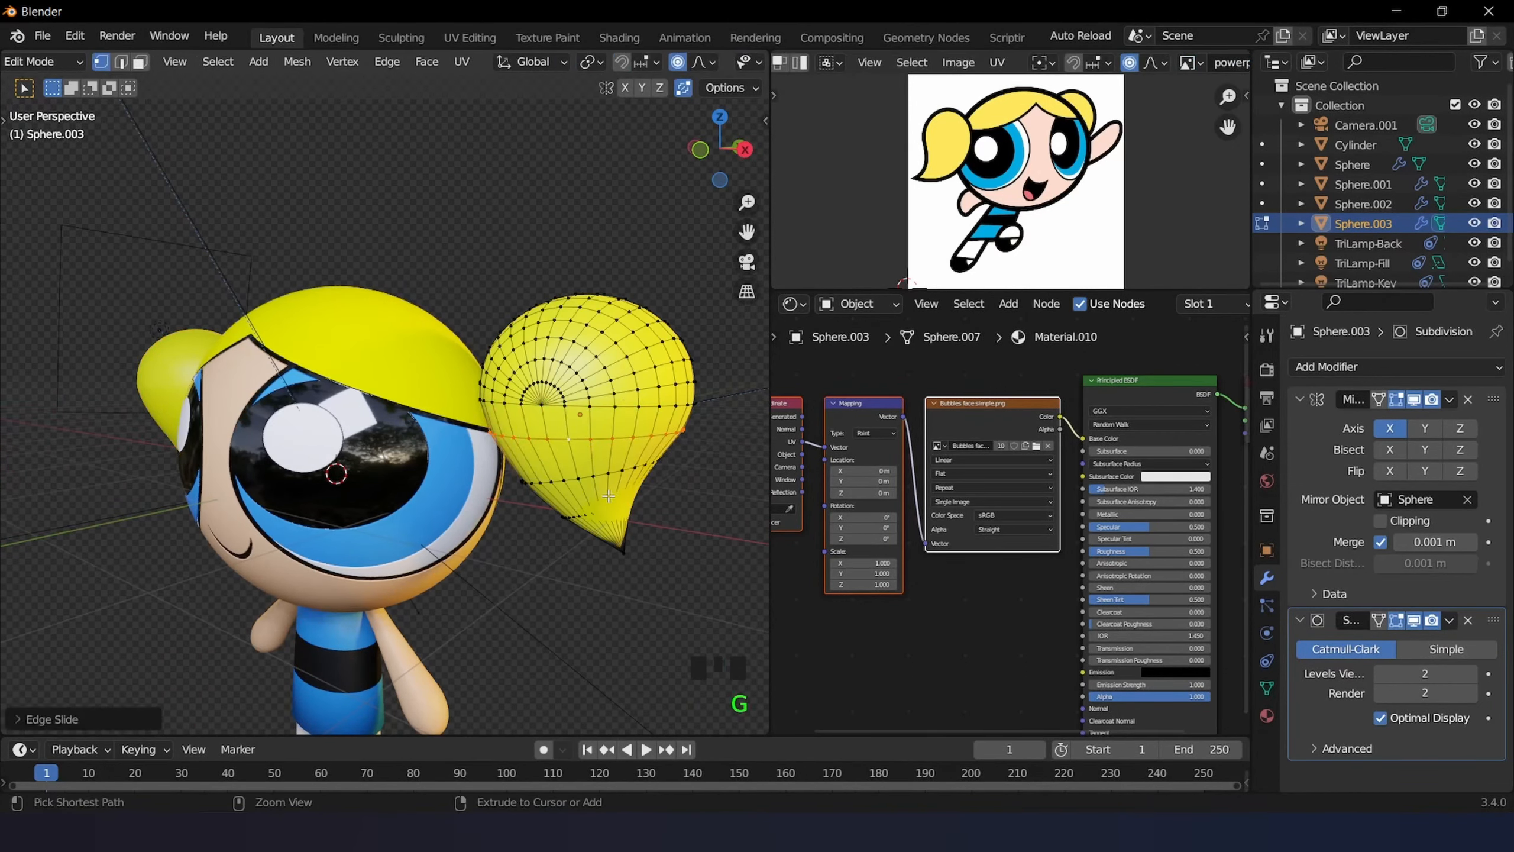
- Try to bevel the loop below the pigtail's middle with two segments and smooth the vertices of one loop
{"action": "key", "text": "ctrl+b"}
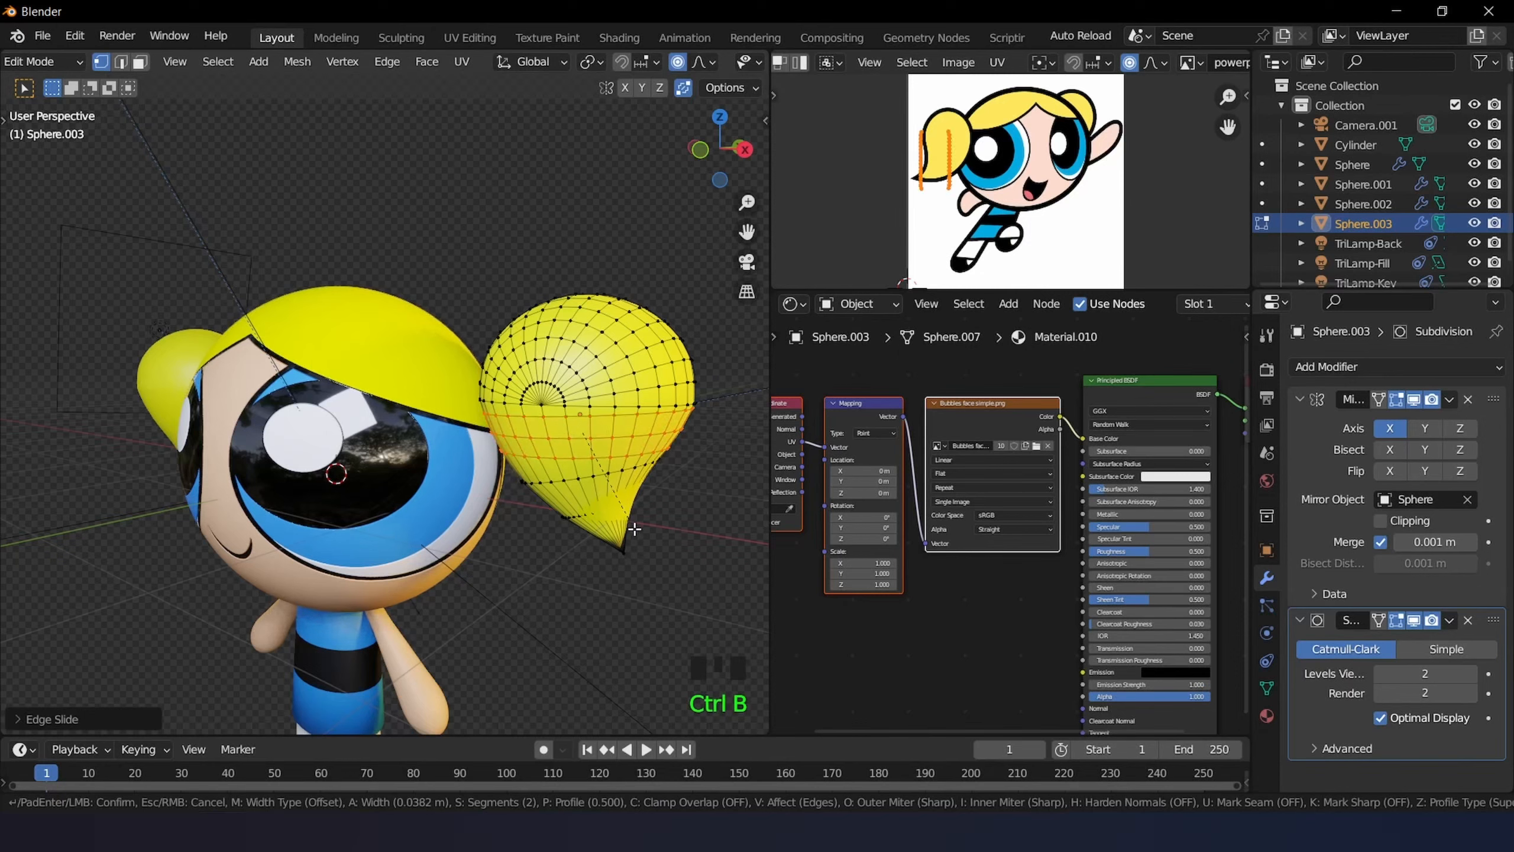
{"action": "left_click", "coordinate": [614, 517]}
{"action": "middle_click_drag", "start_coordinate": [569, 444], "coordinate": [624, 393]}
{"action": "left_click", "coordinate": [539, 422], "text": "alt"}
{"action": "right_click", "coordinate": [624, 392]}
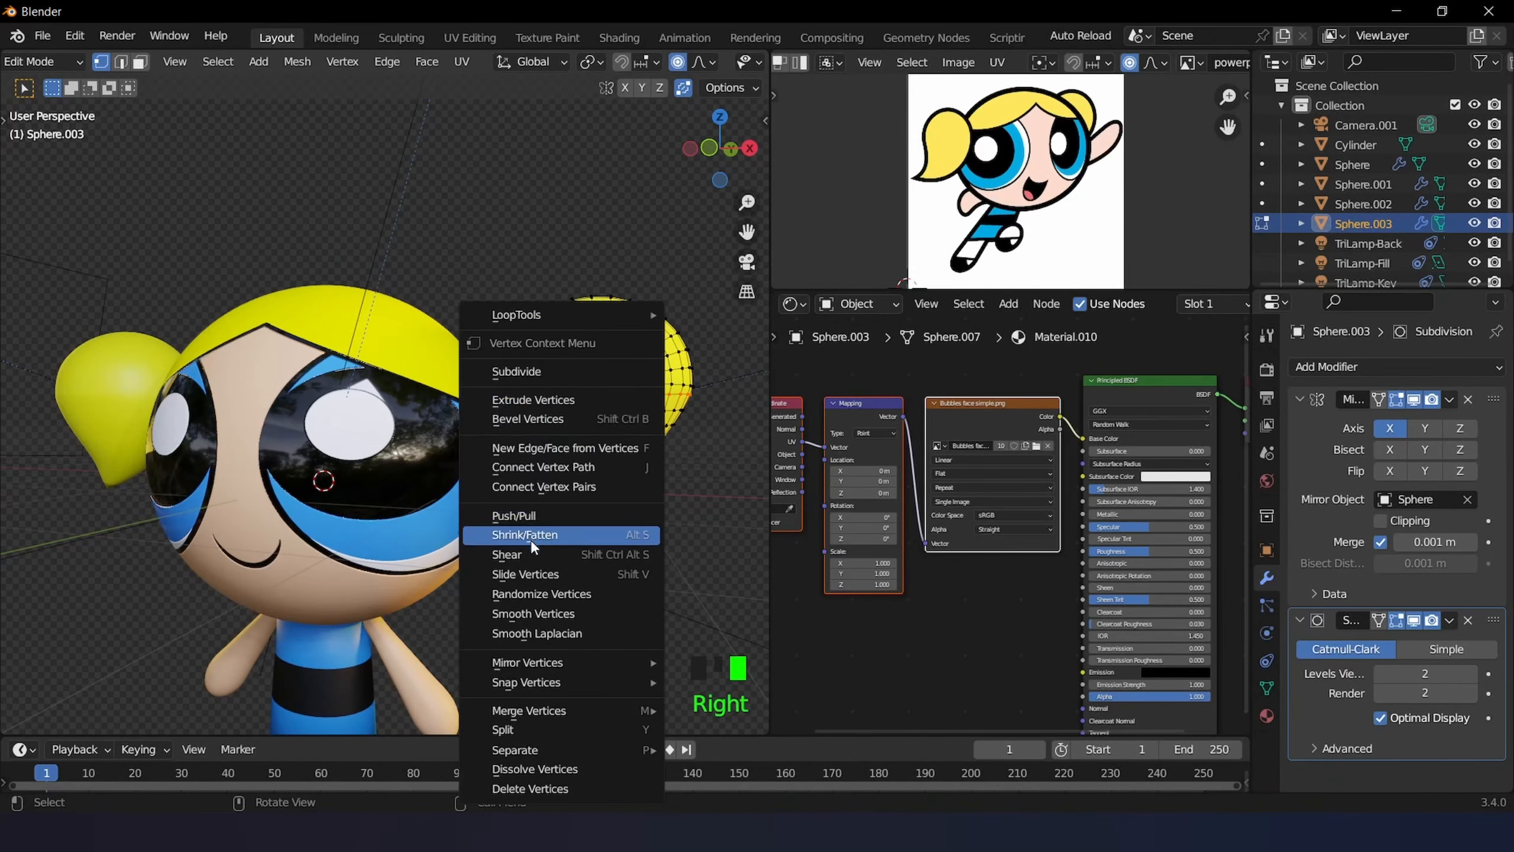
{"action": "left_click", "coordinate": [538, 613]}
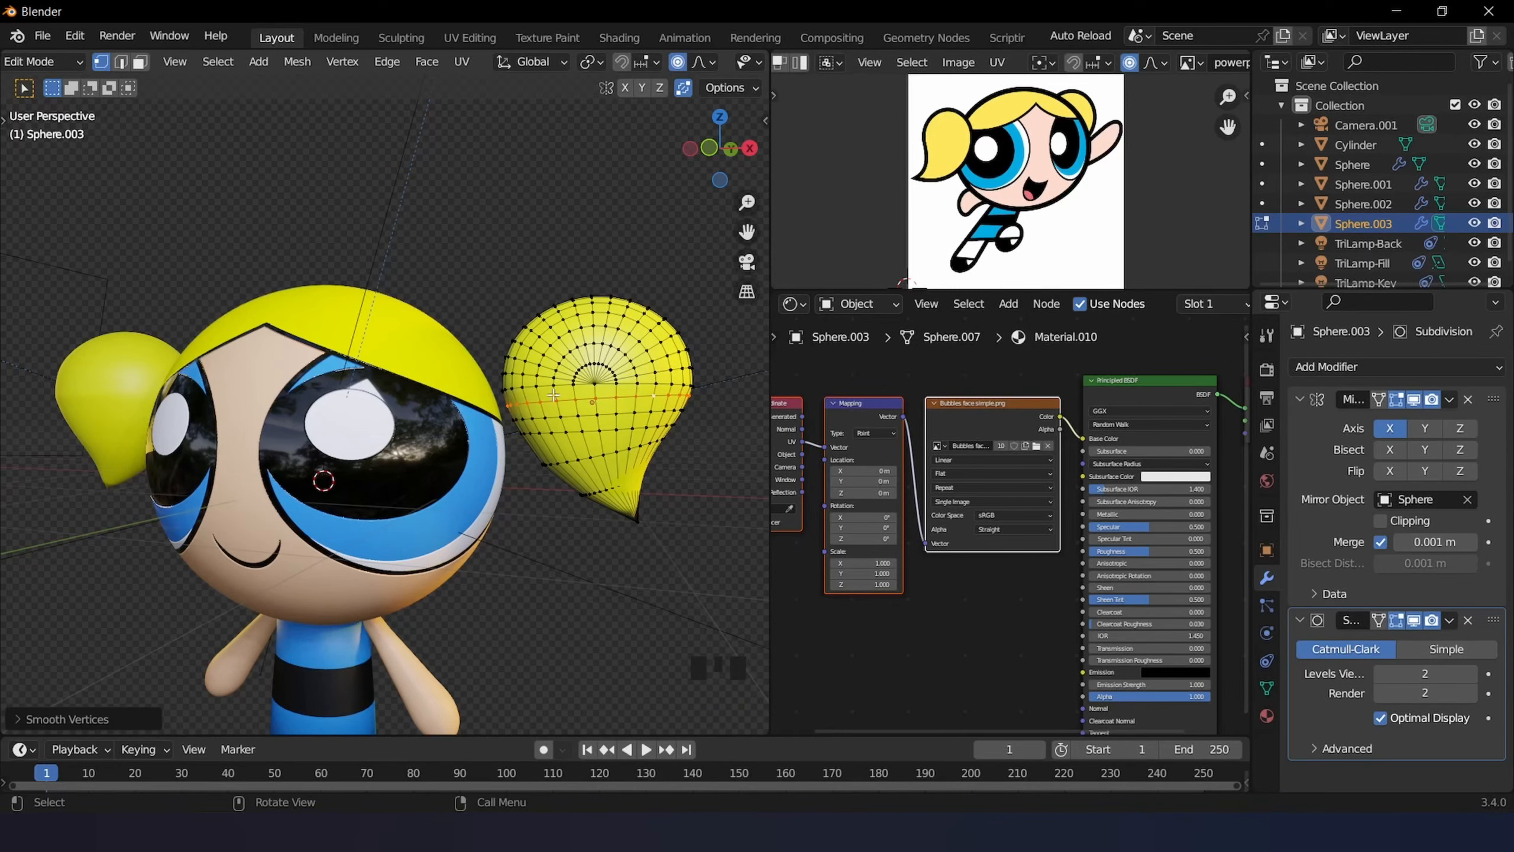
- Try dissolving the smoothed loop, and undo the dissolve, the smoothing and the bevel
{"action": "middle_click_drag", "start_coordinate": [553, 395], "coordinate": [477, 387]}
{"action": "middle_click_drag", "start_coordinate": [715, 403], "coordinate": [409, 361], "text": "shift"}
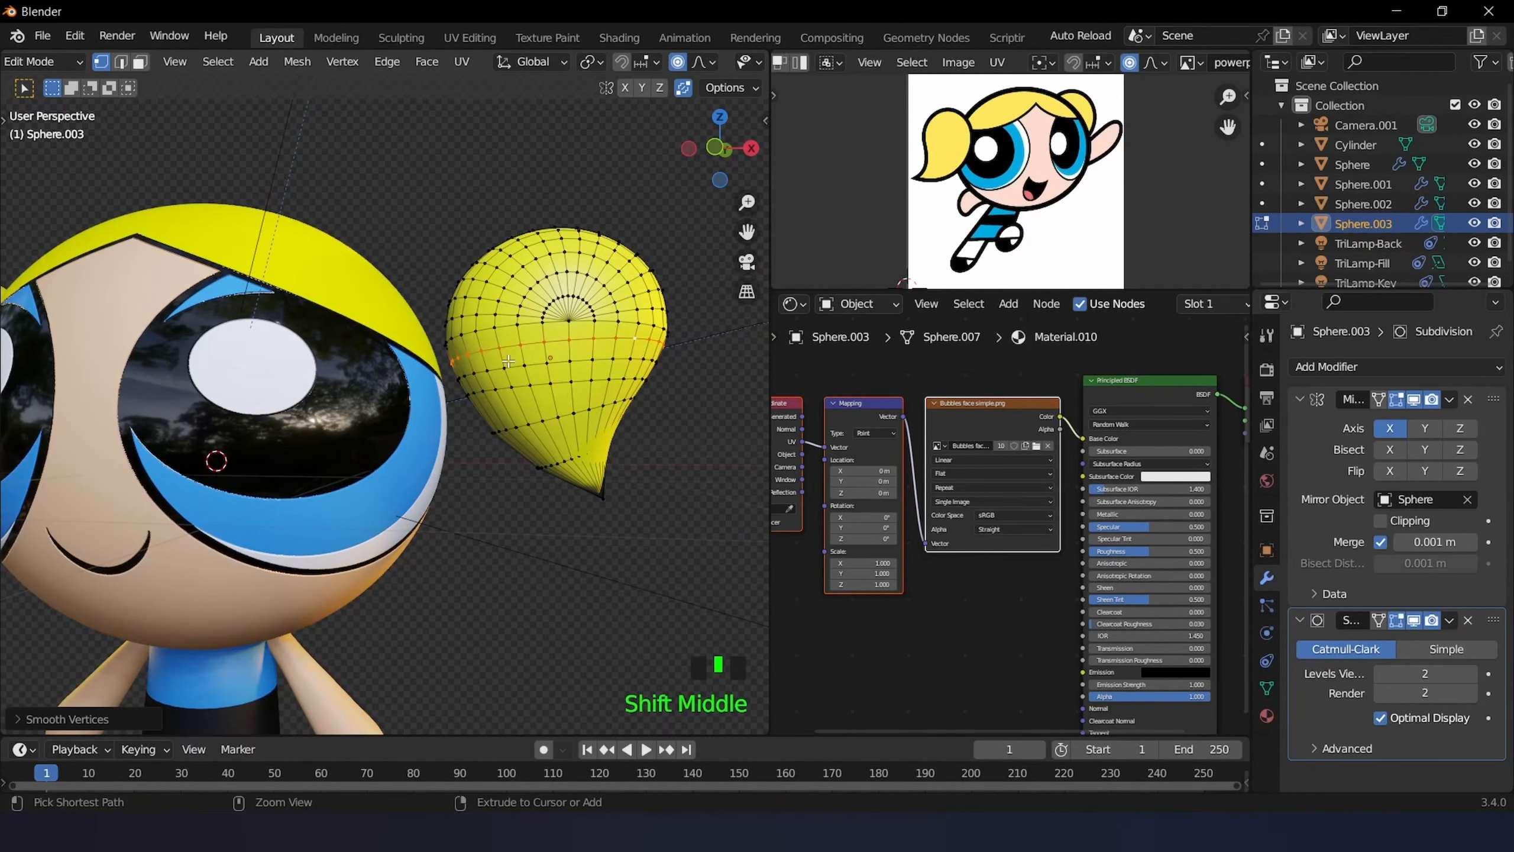
{"action": "key", "text": "ctrl+x"}
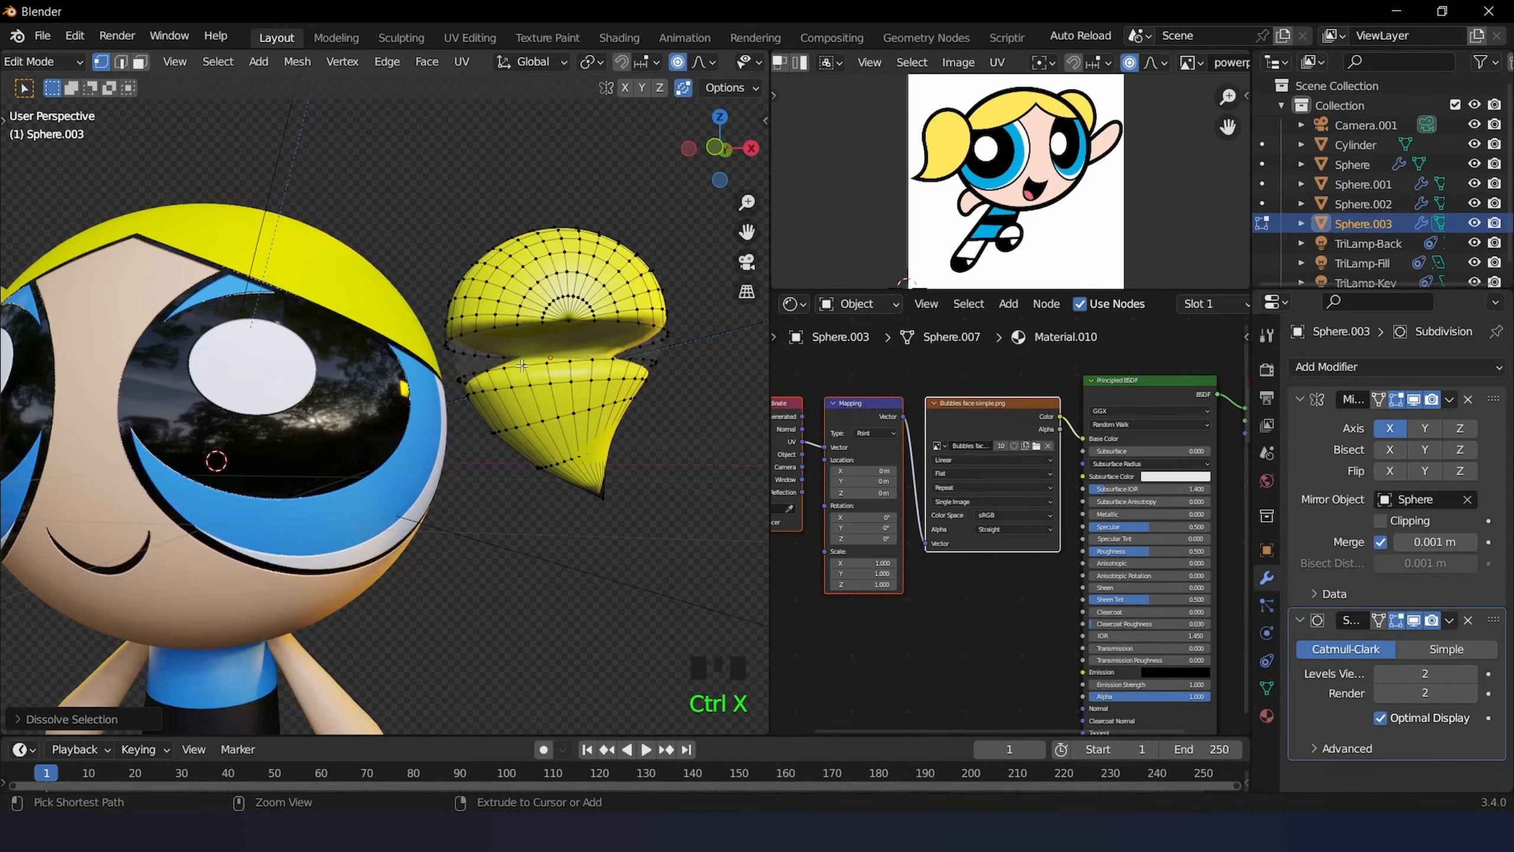
{"action": "key", "text": "ctrl+z"}
{"action": "key", "text": "ctrl+z"}
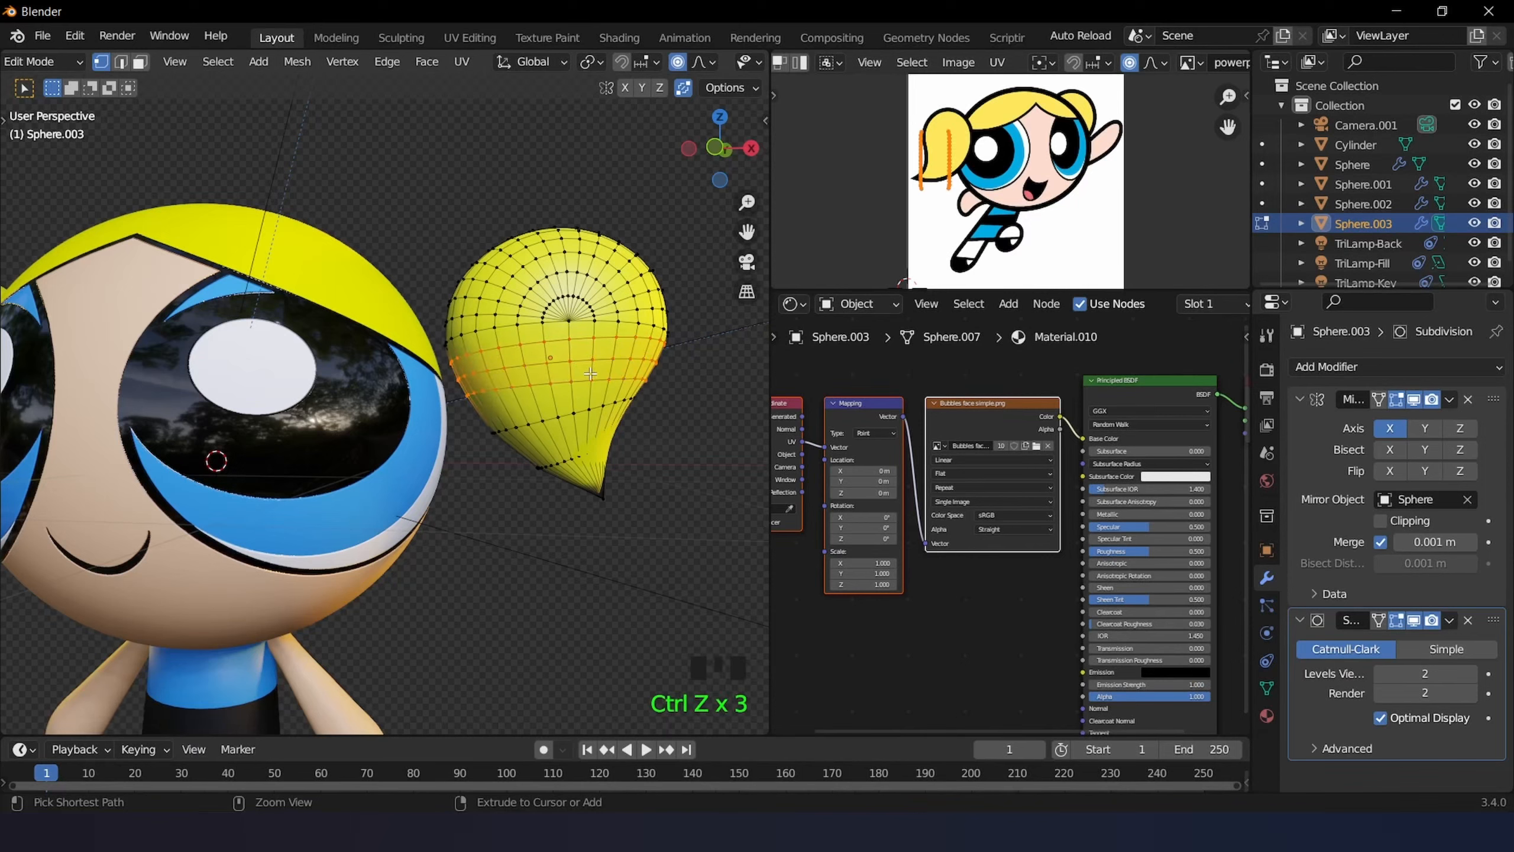
{"action": "key", "text": "ctrl+z"}
- Scale the edge loop below the pigtail's middle up to about 1.05
{"action": "middle_click_drag", "start_coordinate": [591, 374], "coordinate": [588, 394]}
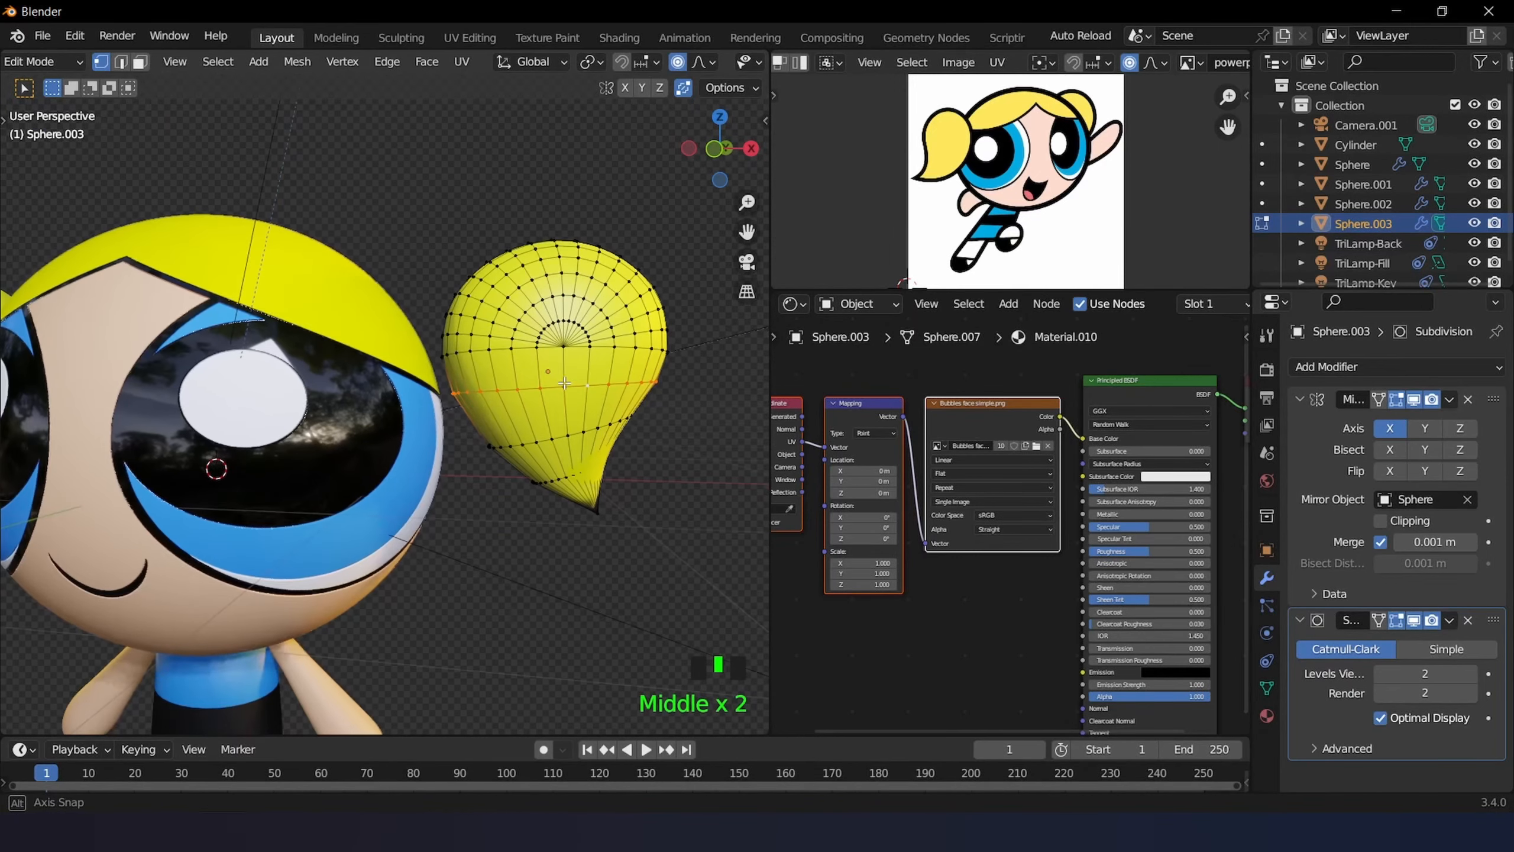
{"action": "key", "text": "s"}
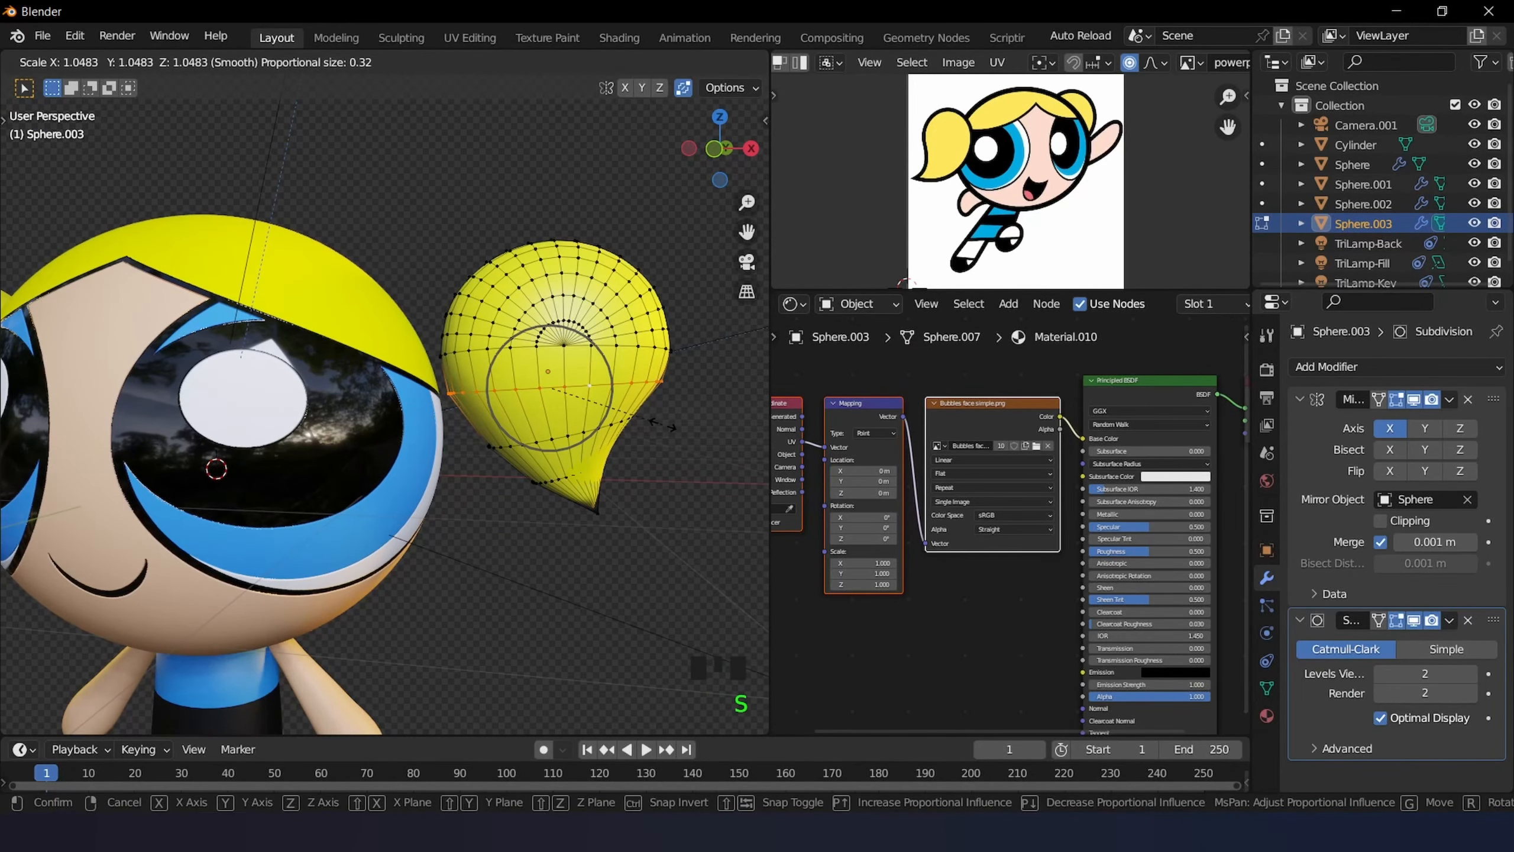
{"action": "left_click", "coordinate": [662, 425]}
{"action": "scroll", "coordinate": [582, 396], "scroll_direction": "down", "scroll_amount": 2}
{"action": "middle_click_drag", "start_coordinate": [582, 396], "coordinate": [526, 368]}
{"action": "scroll", "coordinate": [533, 344], "scroll_direction": "up", "scroll_amount": 2}
{"action": "scroll", "coordinate": [586, 362], "scroll_direction": "down", "scroll_amount": 1}
{"action": "key", "text": "Tab"}
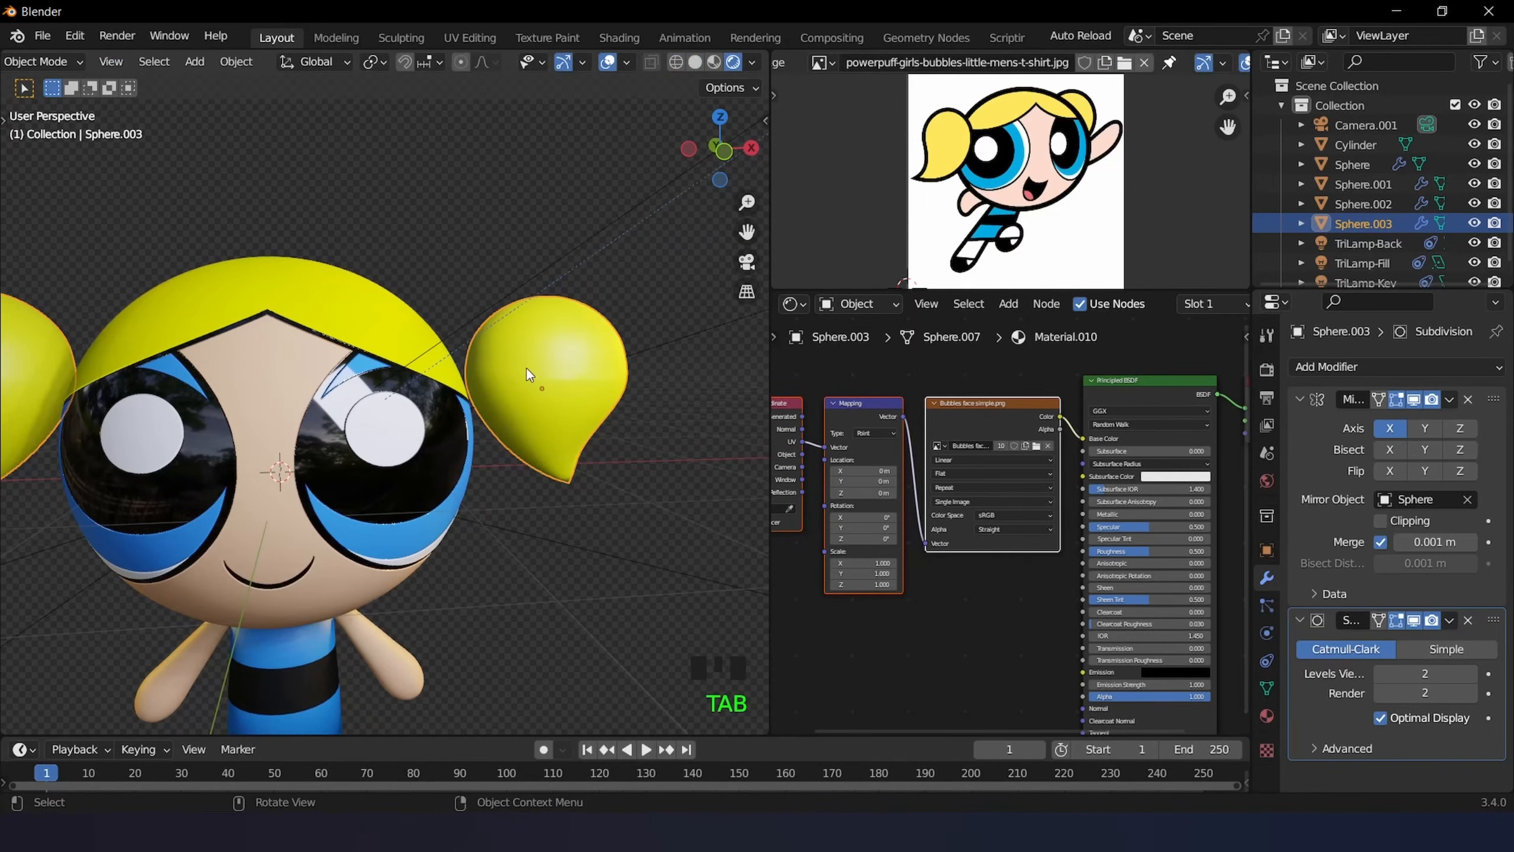
- Pull the pigtail's tip vertex about 0.16 m outward and 0.08 m down with a proportional size of about 0.68 m
{"action": "key", "text": "KP_1"}
{"action": "scroll", "coordinate": [527, 368], "scroll_direction": "up", "scroll_amount": 2}
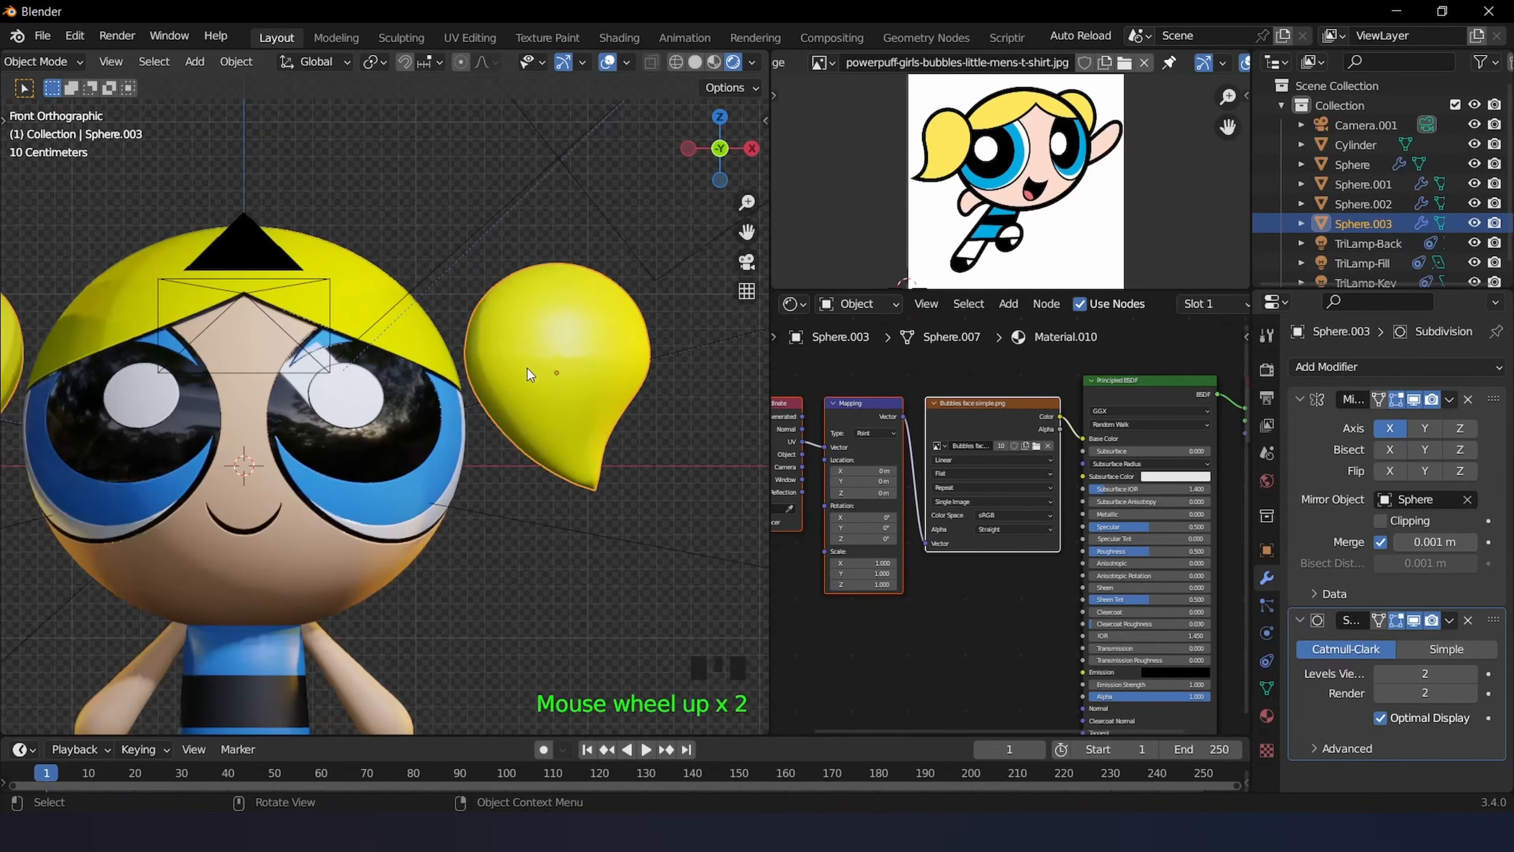
{"action": "key", "text": "Tab"}
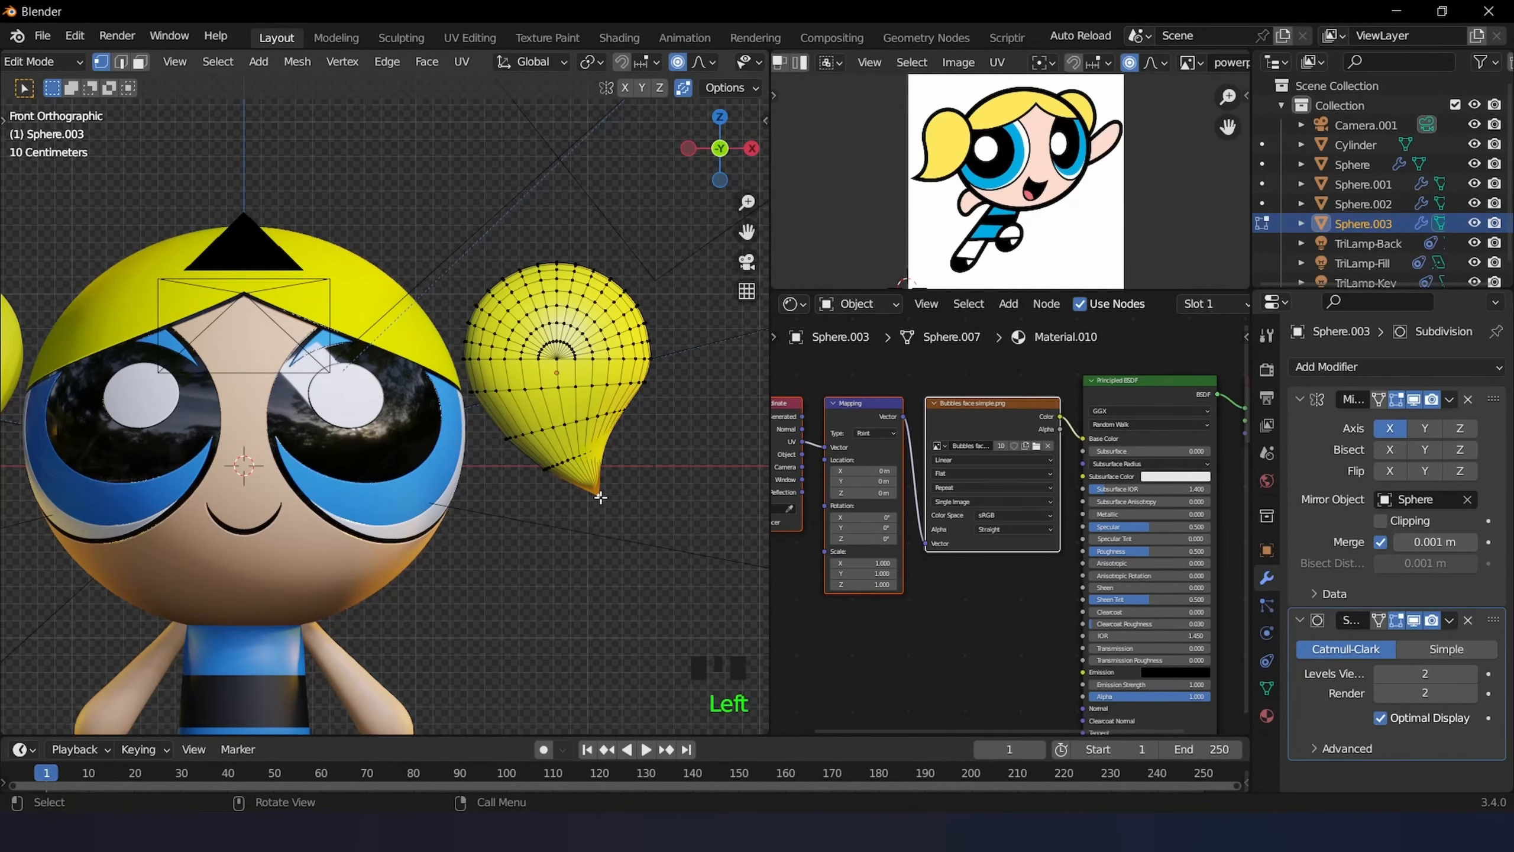
{"action": "key", "text": "g"}
{"action": "scroll", "coordinate": [621, 505], "scroll_direction": "down", "scroll_amount": 5}
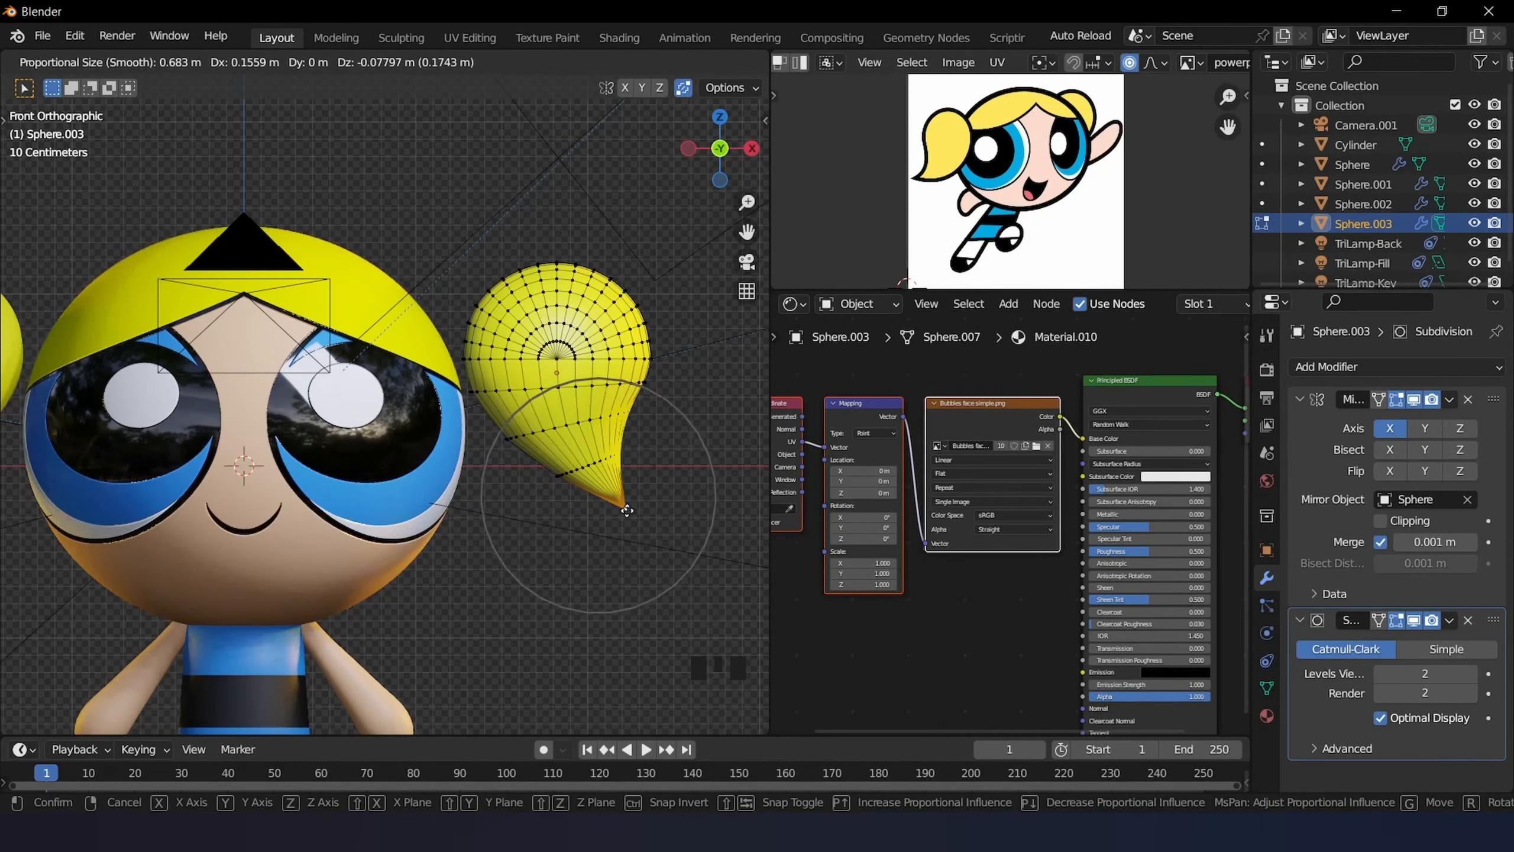
{"action": "left_click", "coordinate": [627, 508]}
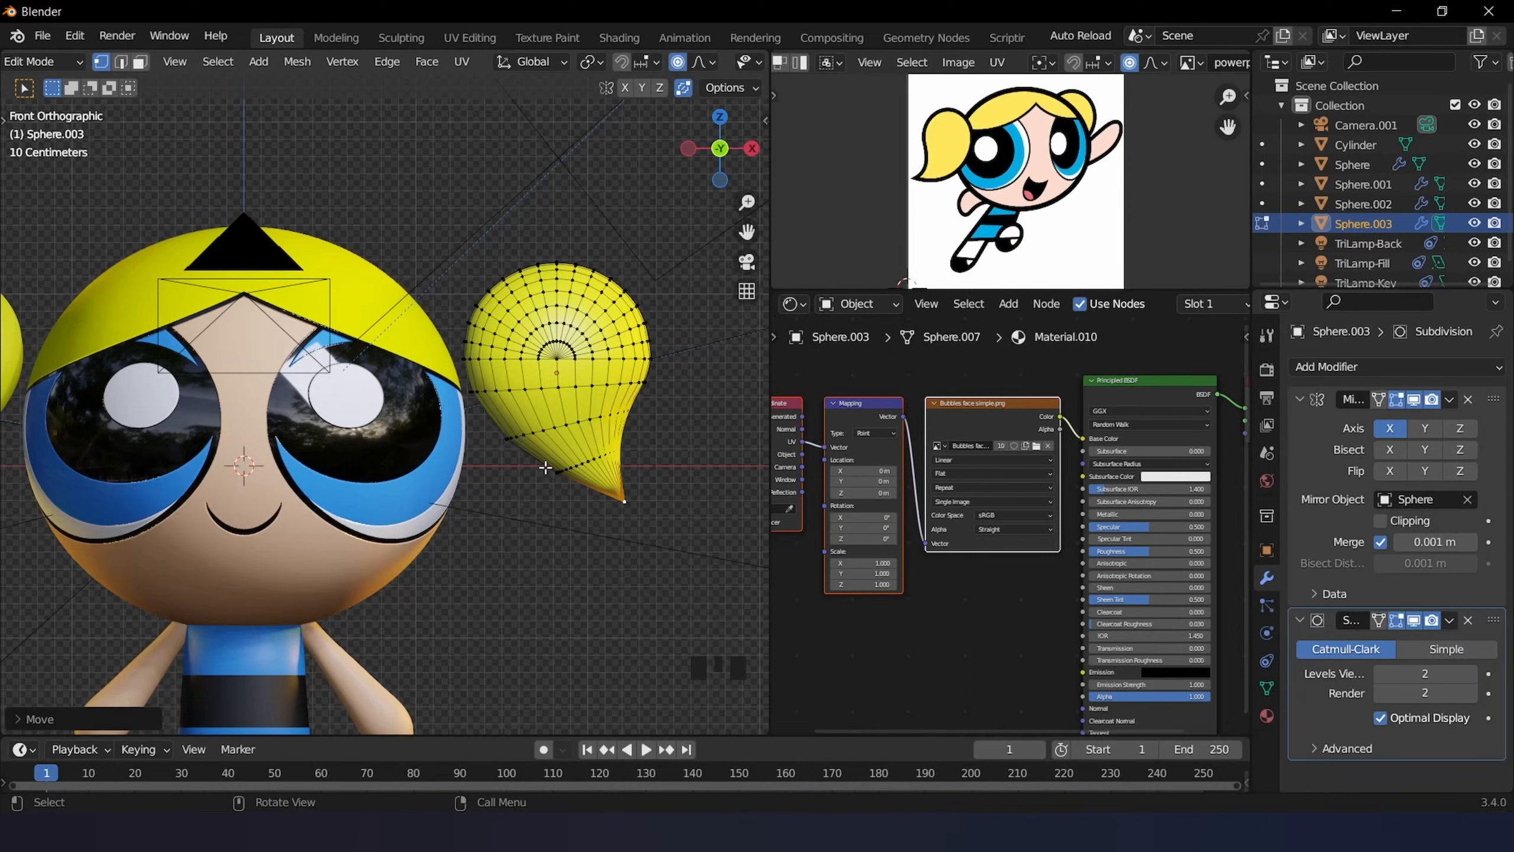
- Rotate the edge loop near the tip to follow the curl and move it about 0.03 m inward and 0.04 m down
{"action": "left_click", "coordinate": [588, 460], "text": "alt"}
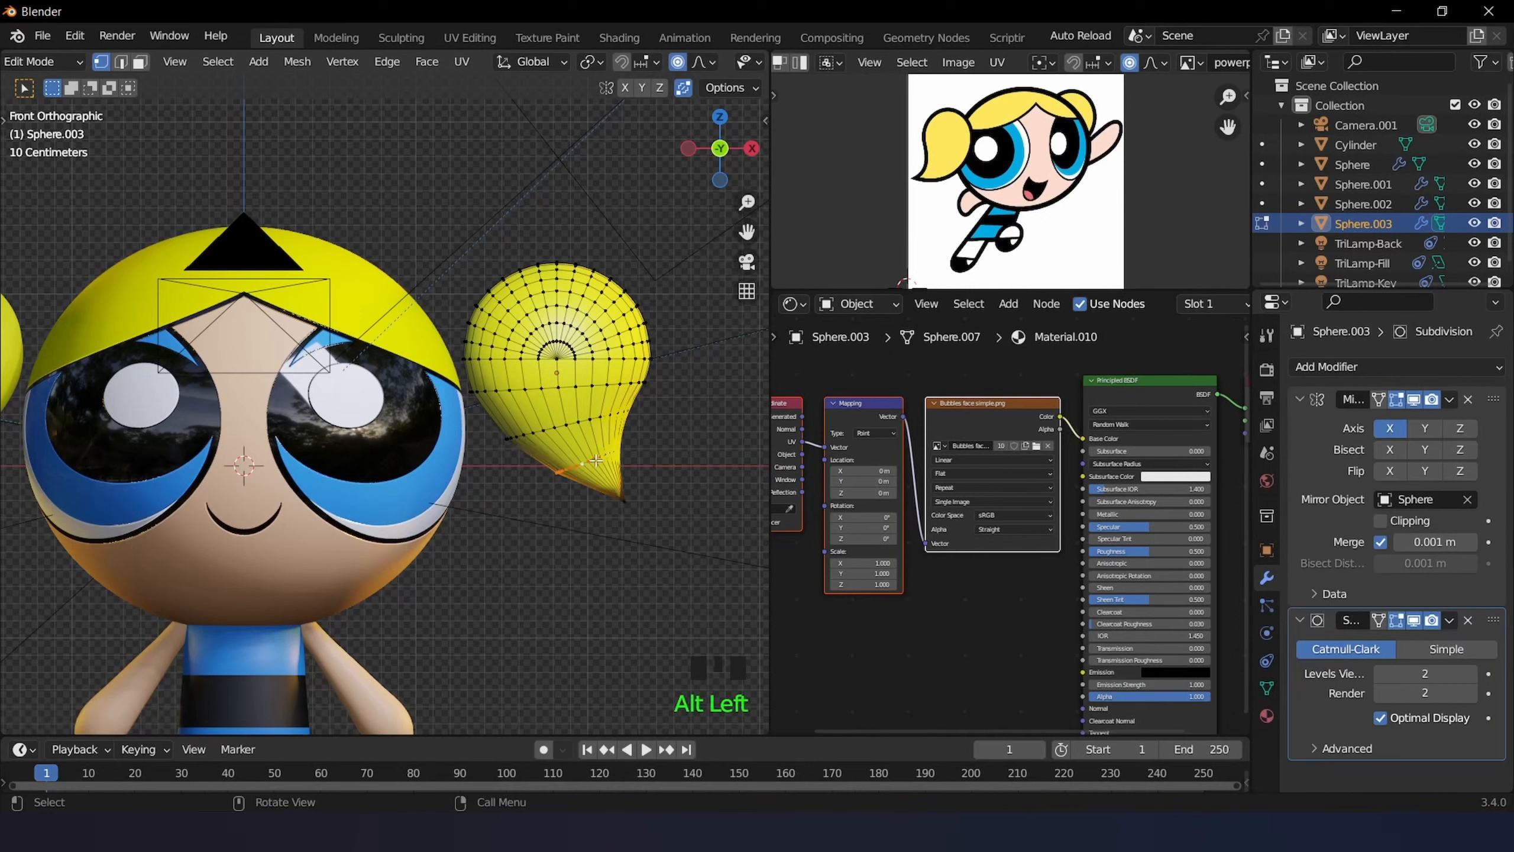
{"action": "key", "text": "r"}
{"action": "left_click", "coordinate": [678, 451]}
{"action": "key", "text": "g"}
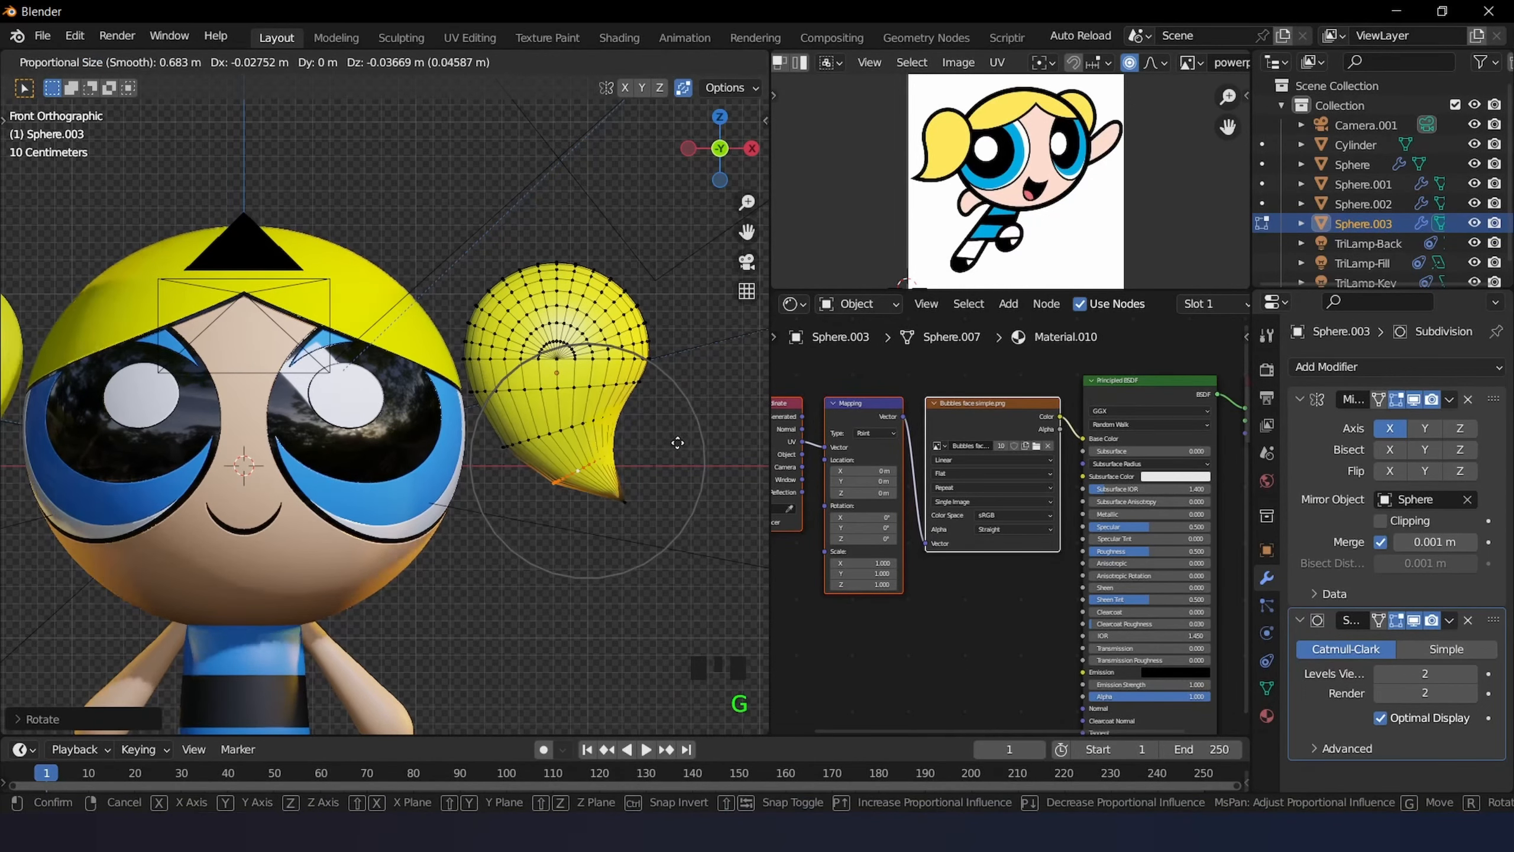
{"action": "left_click", "coordinate": [678, 442]}
{"action": "scroll", "coordinate": [622, 439], "scroll_direction": "down", "scroll_amount": 4}
{"action": "key", "text": "Tab"}
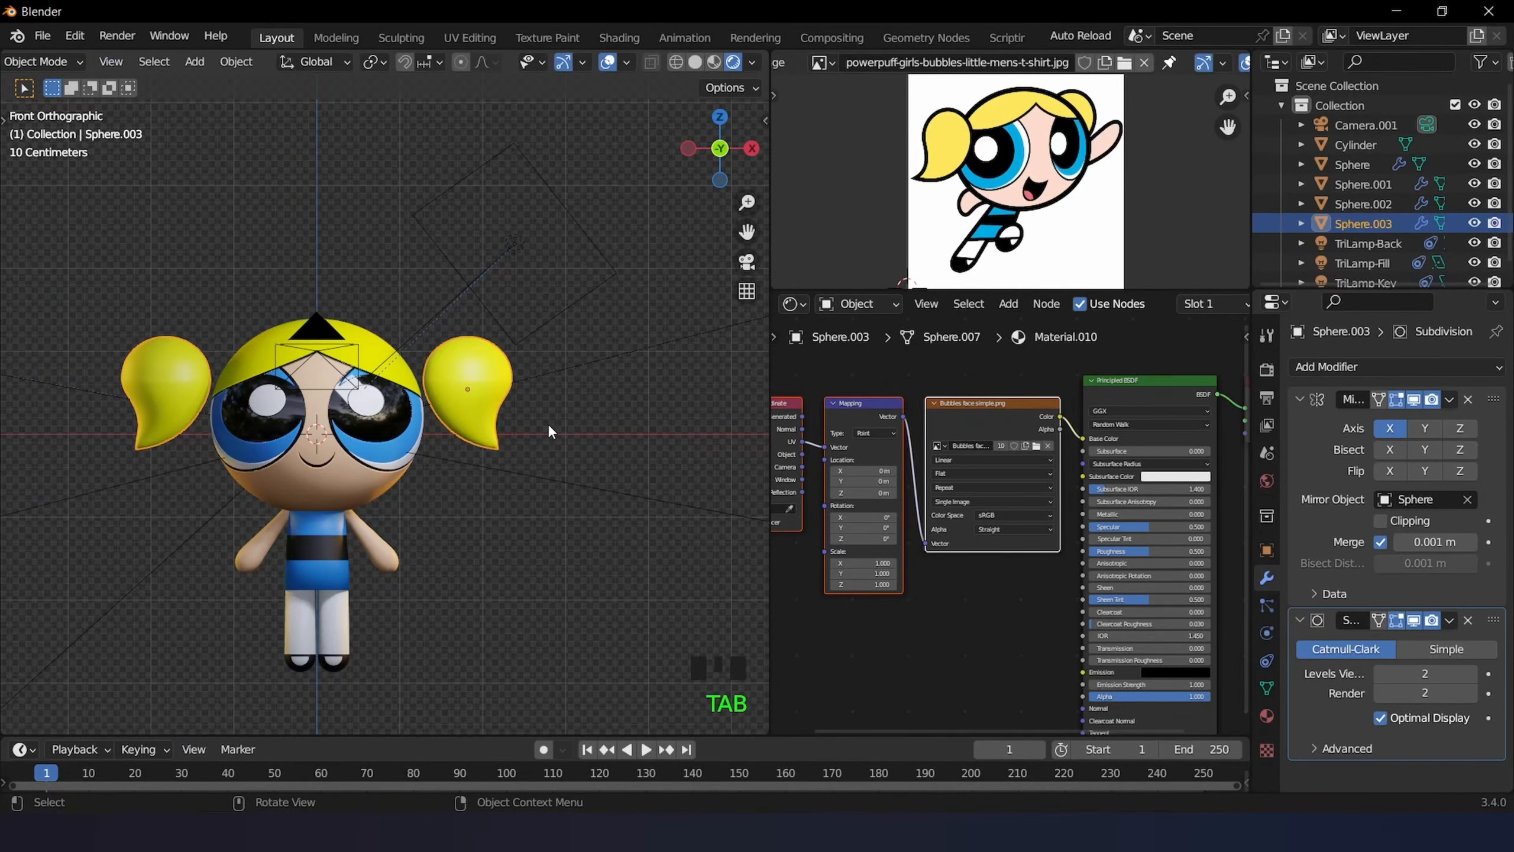
- Move the mirrored pigtails about 0.07 m toward the head and slightly up
{"action": "scroll", "coordinate": [550, 428], "scroll_direction": "up", "scroll_amount": 2}
{"action": "key", "text": "g"}
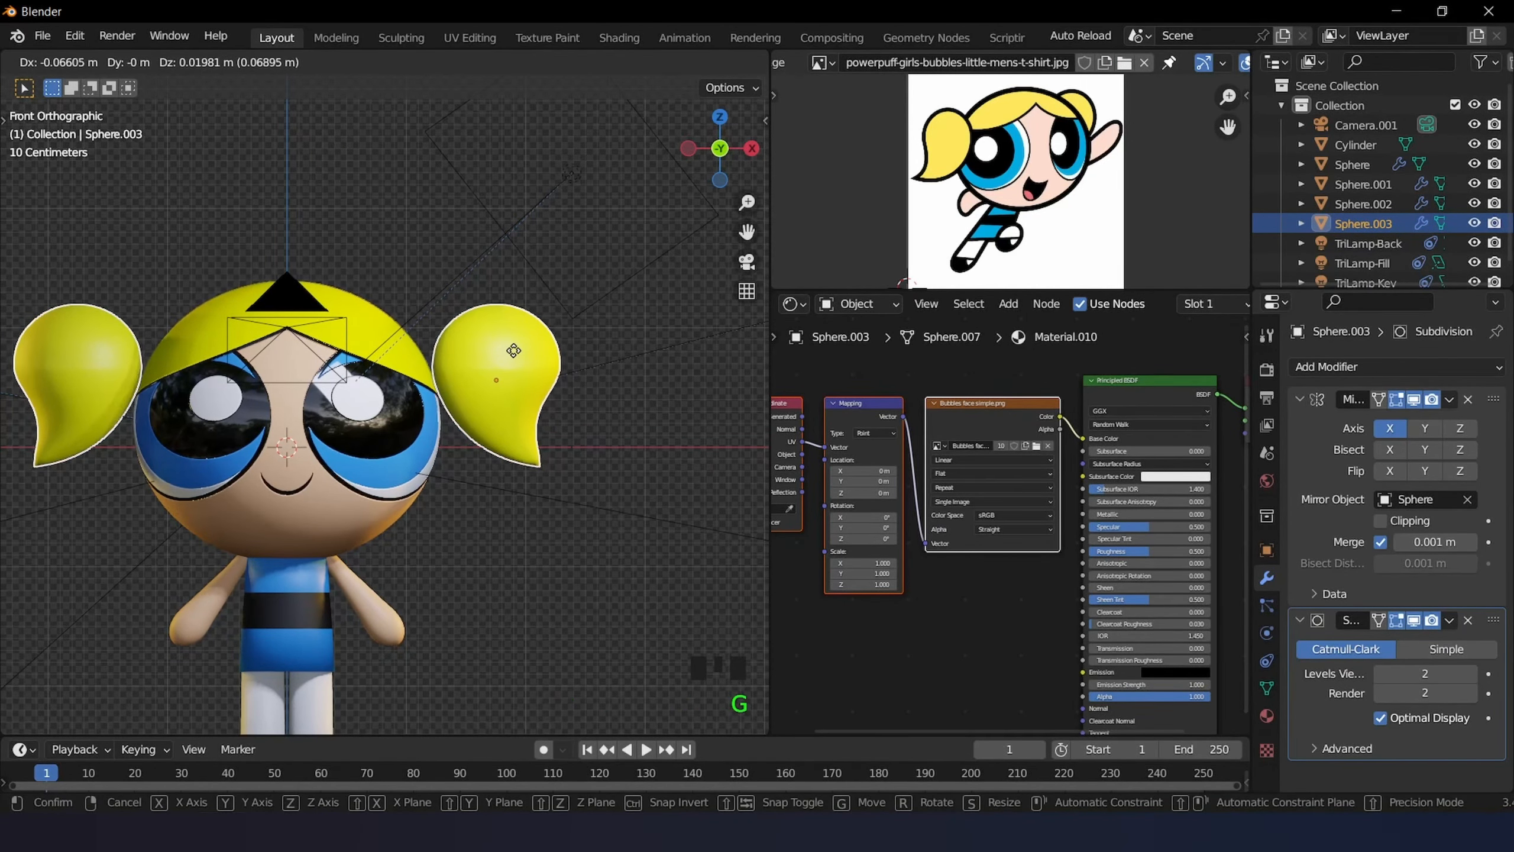
{"action": "left_click", "coordinate": [511, 352]}
- Try shifting the pigtails toward the back of the head in the side view, and undo the move
{"action": "key", "text": "KP_3"}
{"action": "key", "text": "g"}
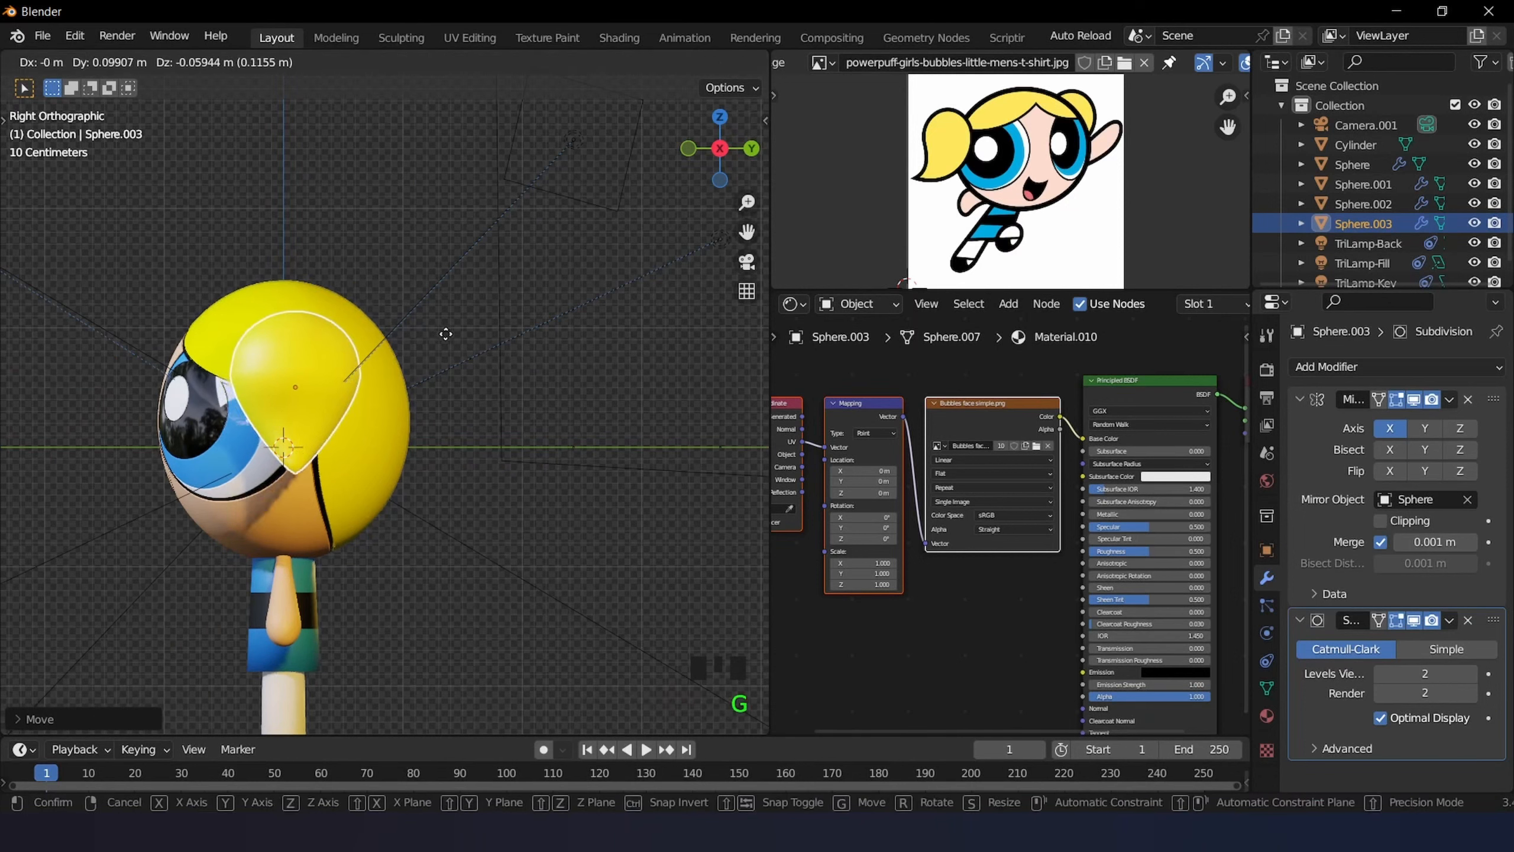
{"action": "left_click", "coordinate": [441, 342]}
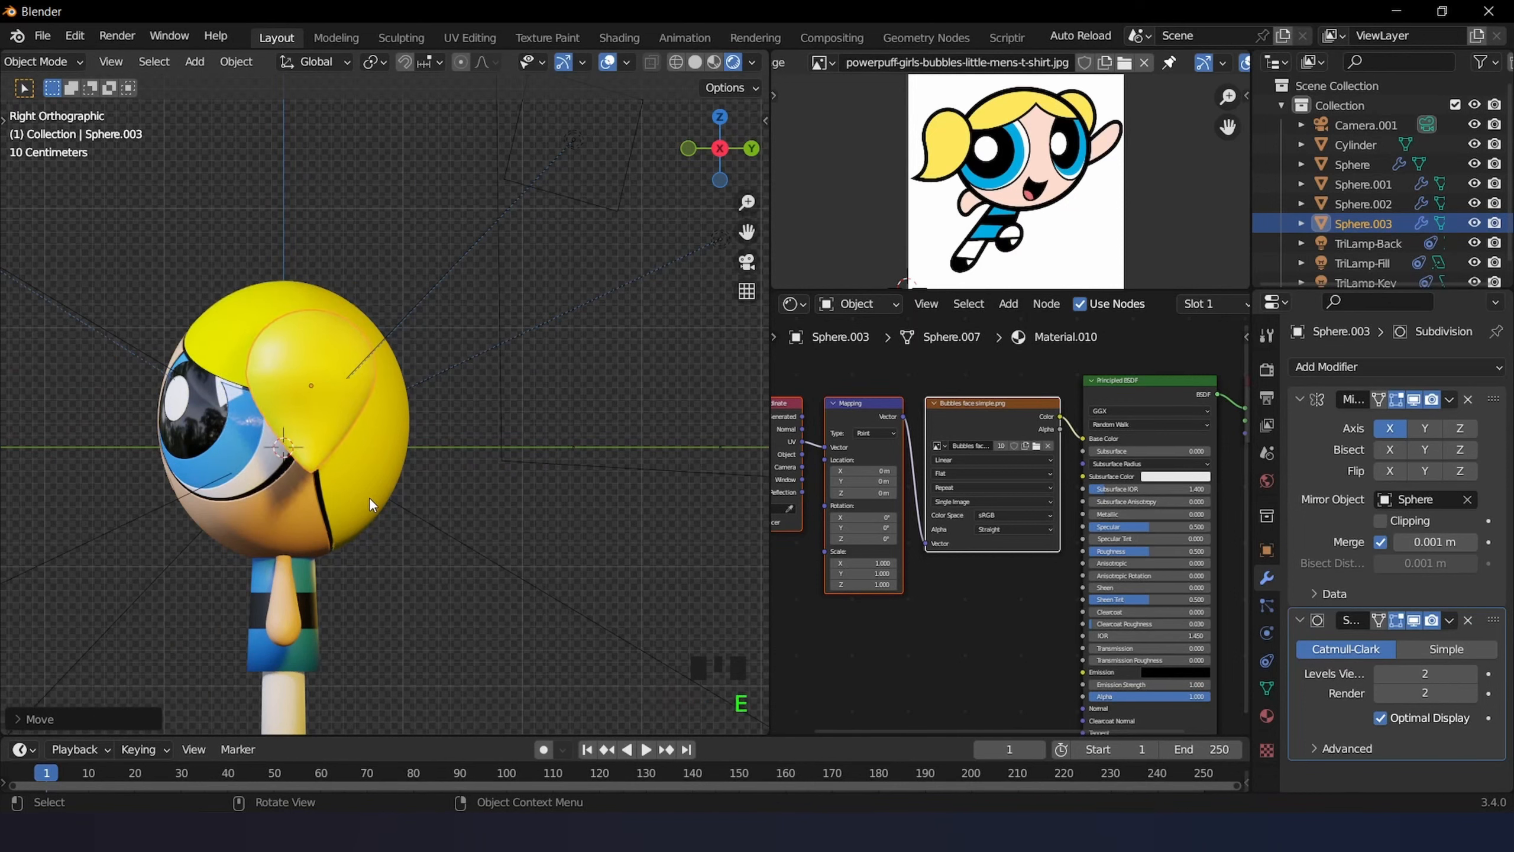
{"action": "key", "text": "ctrl+z"}
- Move the pigtails about 0.25 m toward the back of the head and tilt them by about -7° in the side view
{"action": "key", "text": "g"}
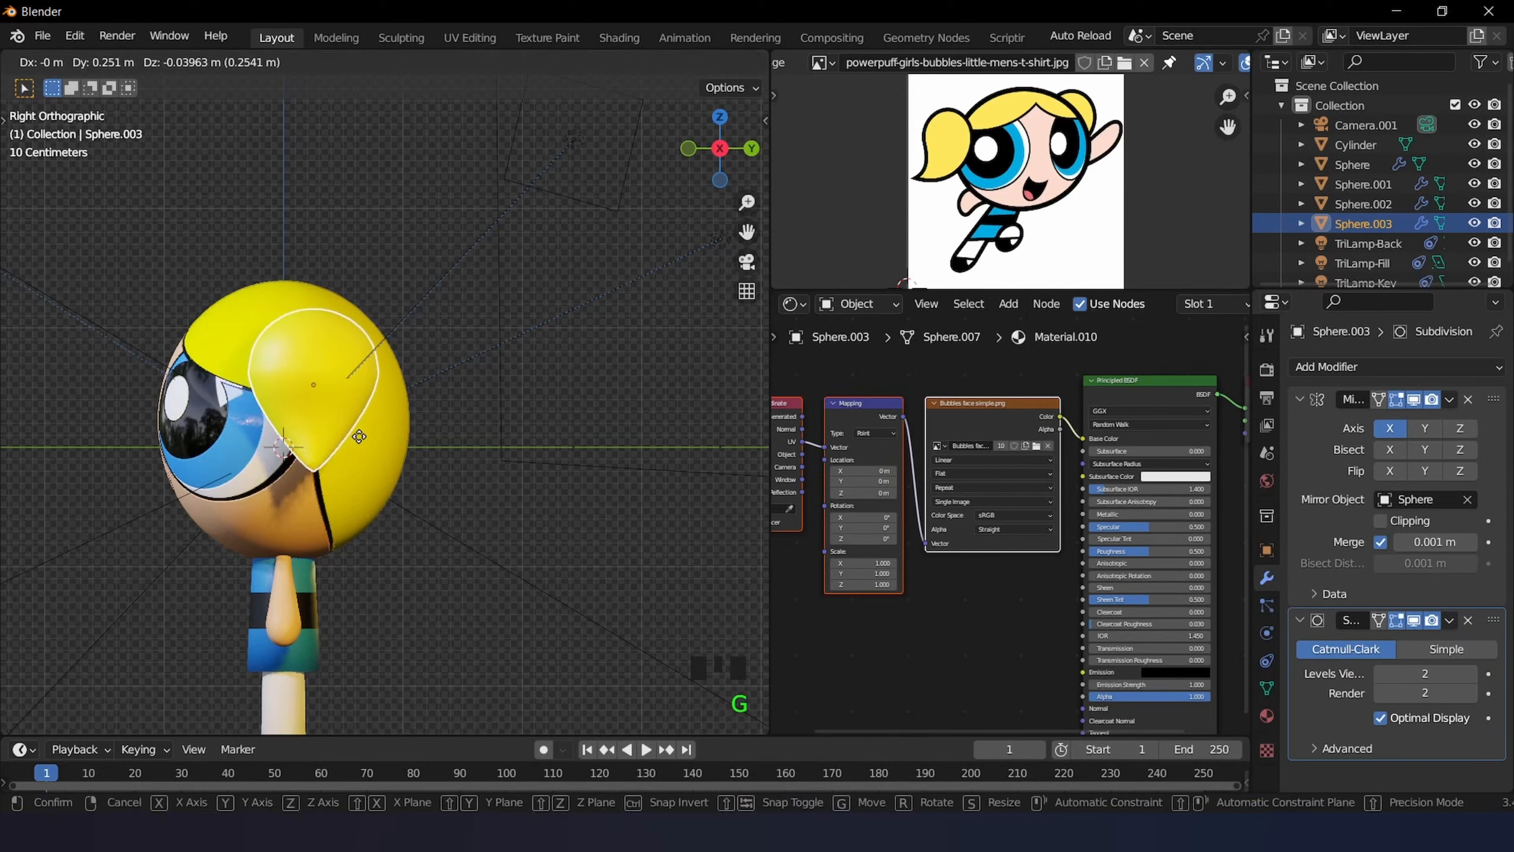
{"action": "left_click", "coordinate": [326, 369]}
{"action": "key", "text": "r"}
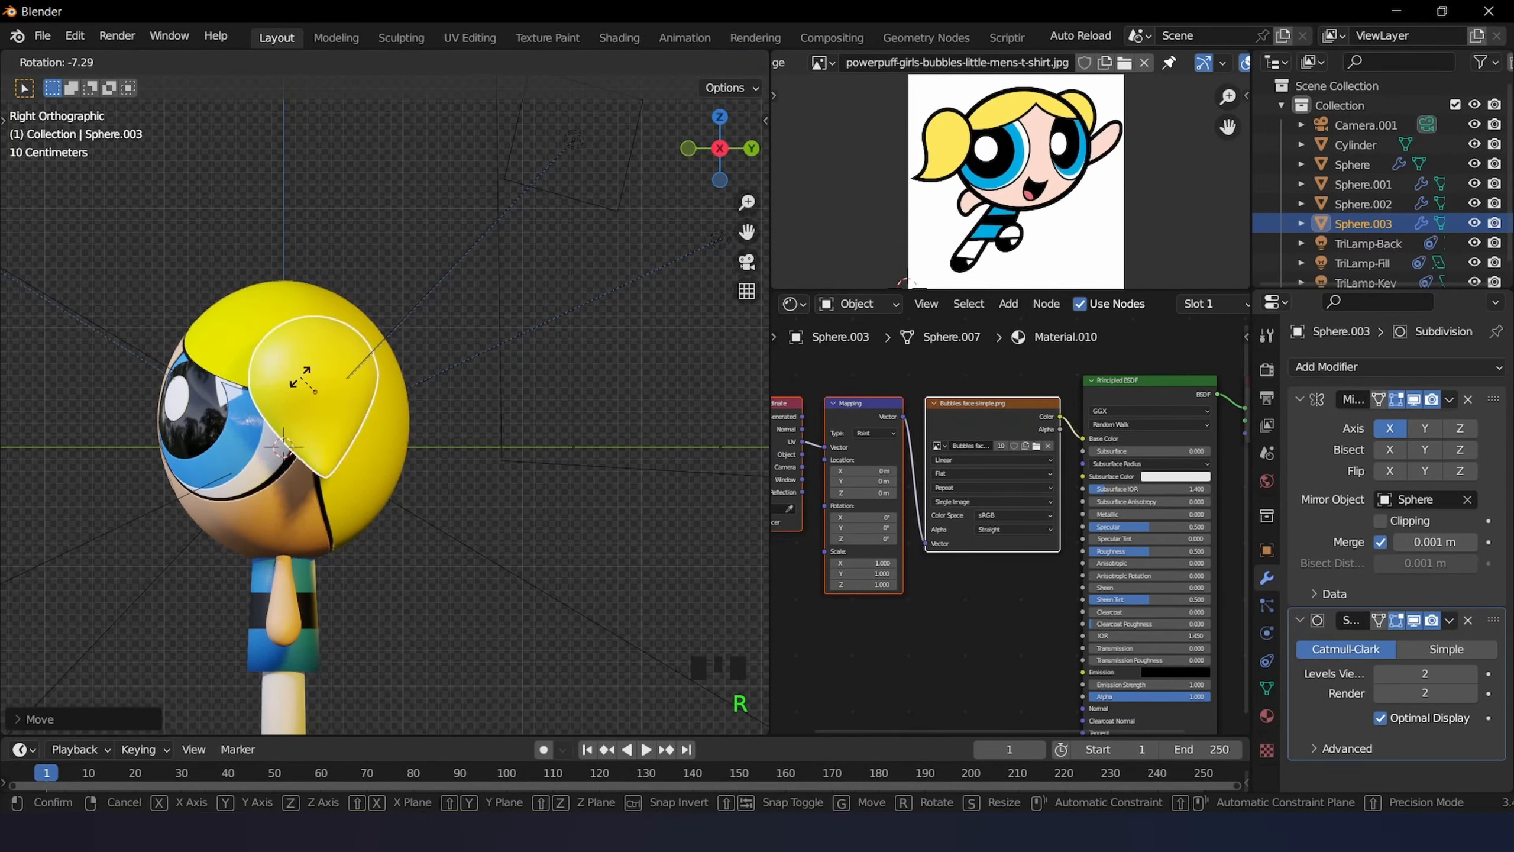
{"action": "left_click", "coordinate": [302, 380]}
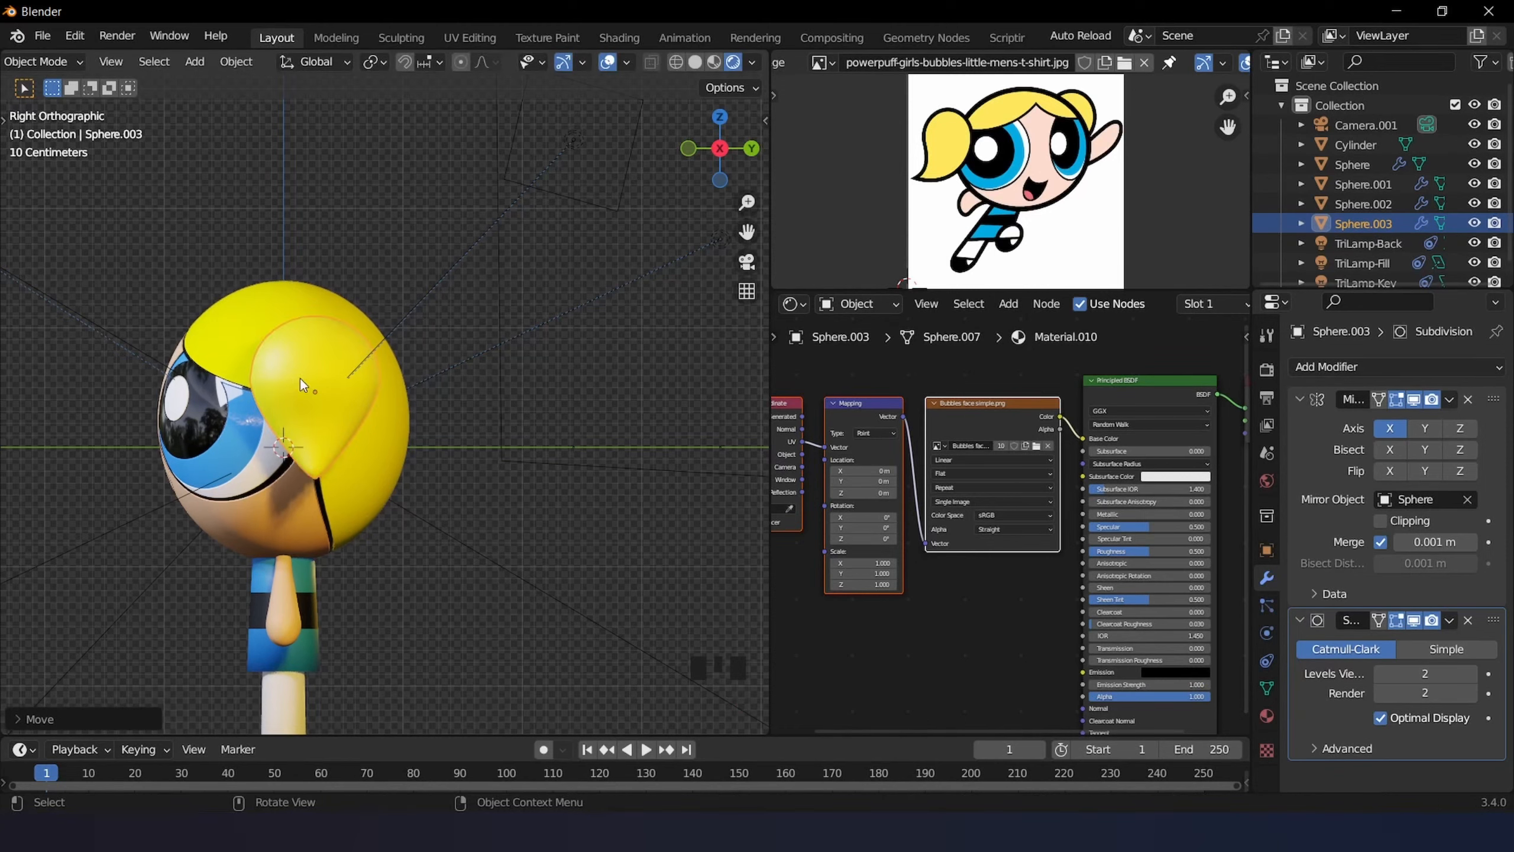
- Shift the pigtails inward from a top-down angle so they meet the sides of the head
{"action": "middle_click_drag", "start_coordinate": [300, 379], "coordinate": [528, 533]}
{"action": "key", "text": "g"}
{"action": "left_click", "coordinate": [526, 502]}
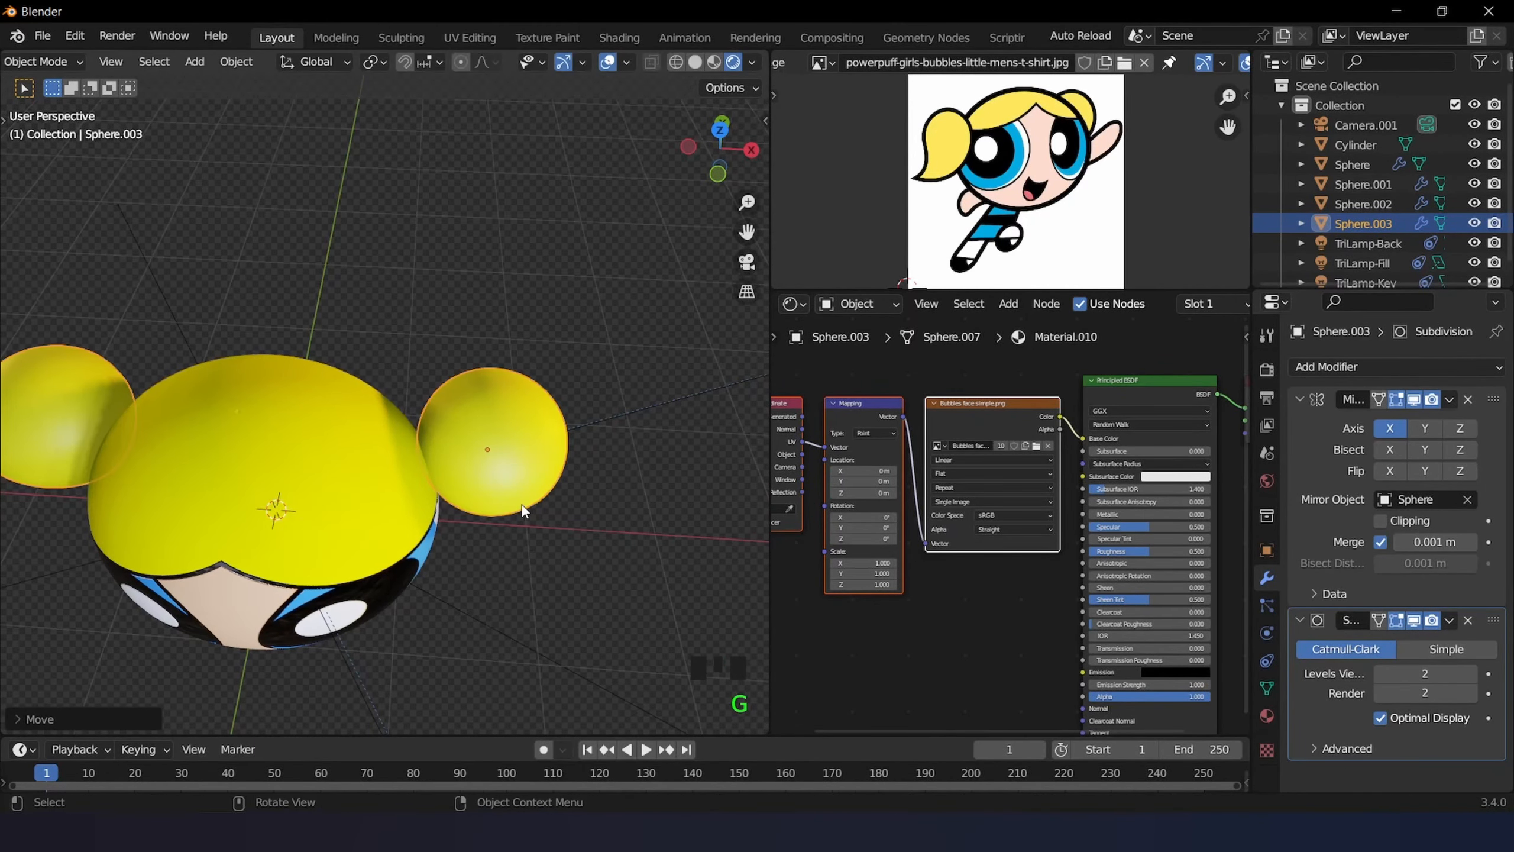
- Examine the pigtails' shape and placement against the head from the front and at an angle
{"action": "key", "text": "KP_1"}
{"action": "scroll", "coordinate": [520, 502], "scroll_direction": "up", "scroll_amount": 2}
{"action": "scroll", "coordinate": [513, 484], "scroll_direction": "down", "scroll_amount": 4}
{"action": "middle_click_drag", "start_coordinate": [503, 464], "coordinate": [598, 415]}
{"action": "key", "text": "KP_1"}
{"action": "scroll", "coordinate": [512, 454], "scroll_direction": "down", "scroll_amount": 2}
{"action": "scroll", "coordinate": [501, 495], "scroll_direction": "up", "scroll_amount": 3}
{"action": "scroll", "coordinate": [599, 419], "scroll_direction": "up", "scroll_amount": 2}
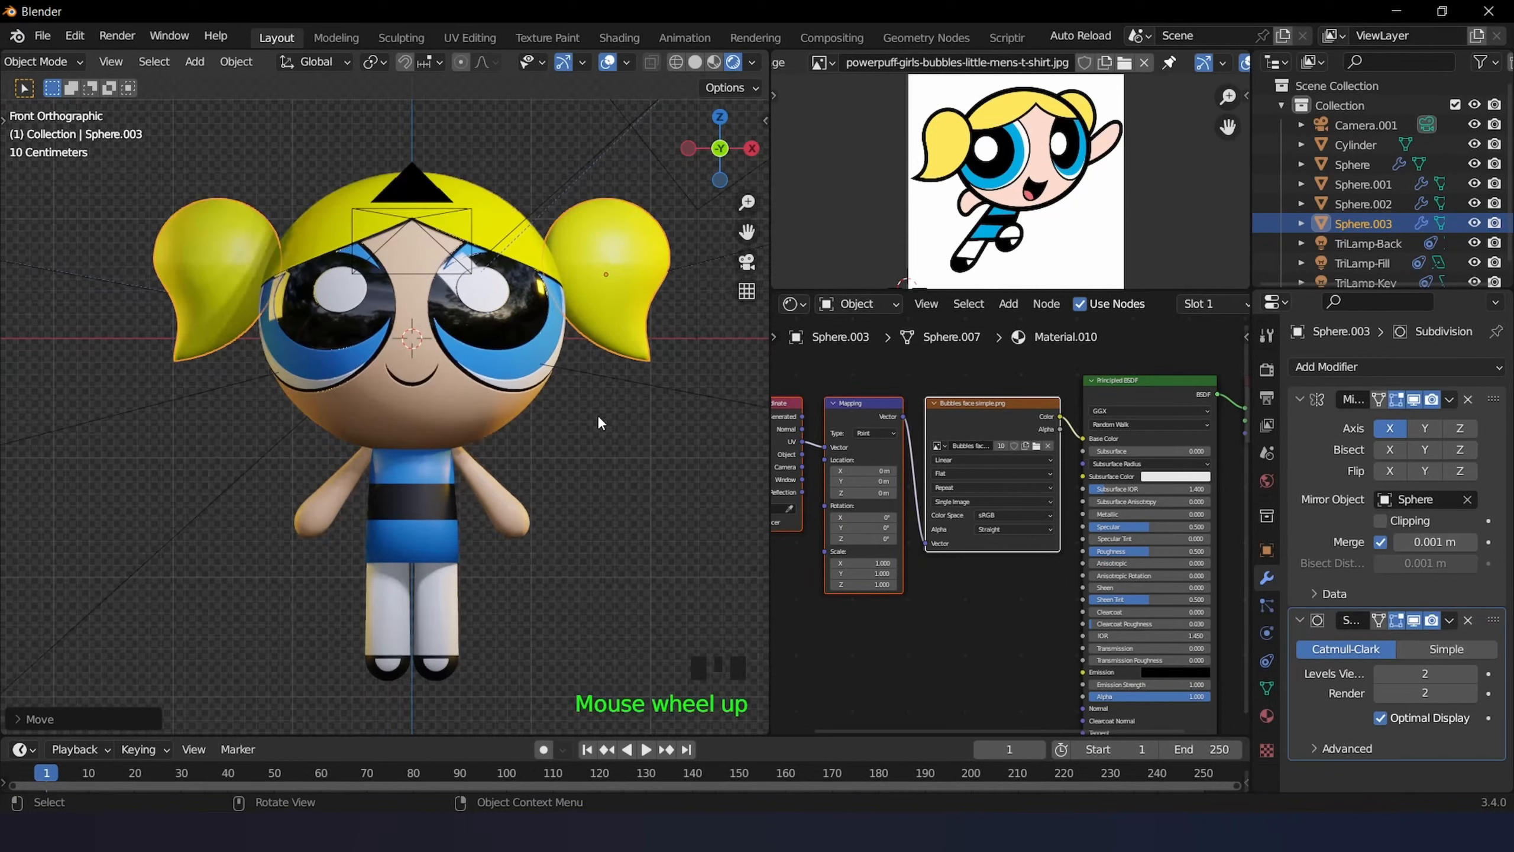
{"action": "middle_click_drag", "start_coordinate": [602, 334], "coordinate": [627, 259], "text": "shift"}
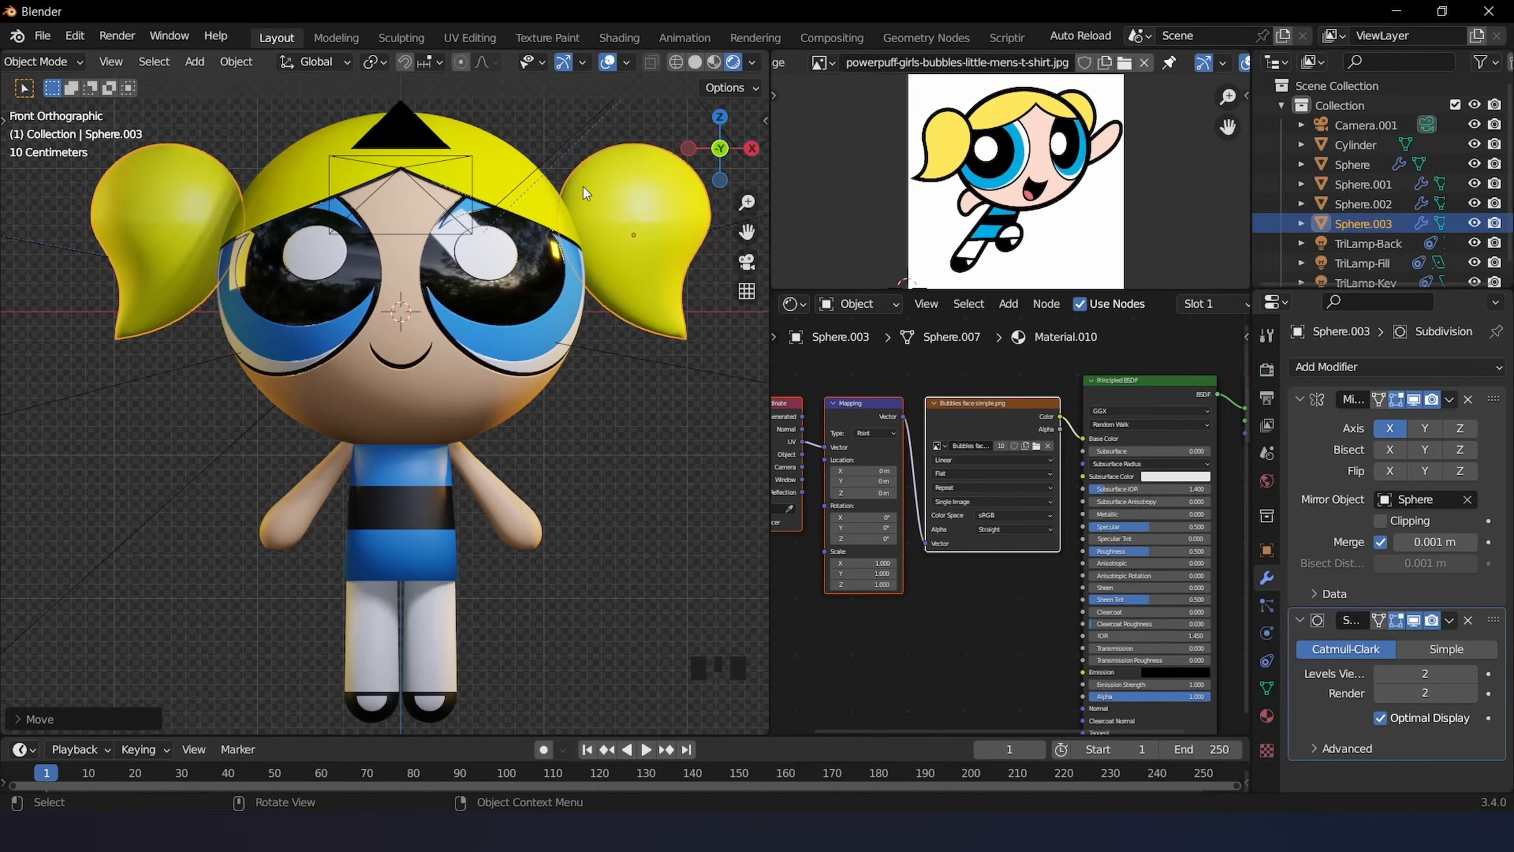
- Hide the viewport overlays and inspect the character's clean rendered look from the front
{"action": "scroll", "coordinate": [583, 187], "scroll_direction": "down", "scroll_amount": 1}
{"action": "left_click", "coordinate": [753, 63]}
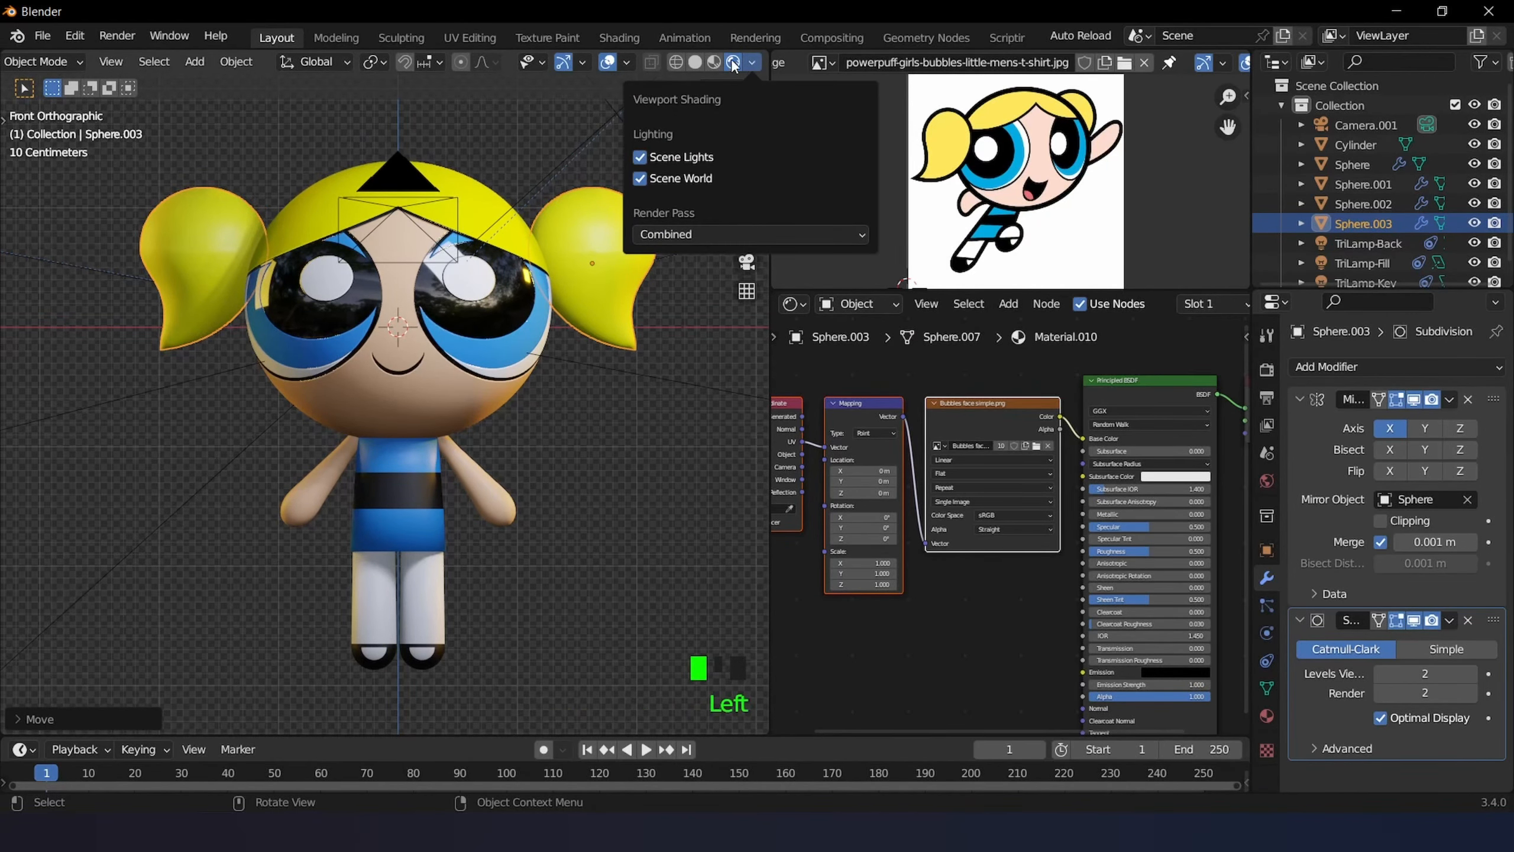
{"action": "left_click", "coordinate": [605, 63]}
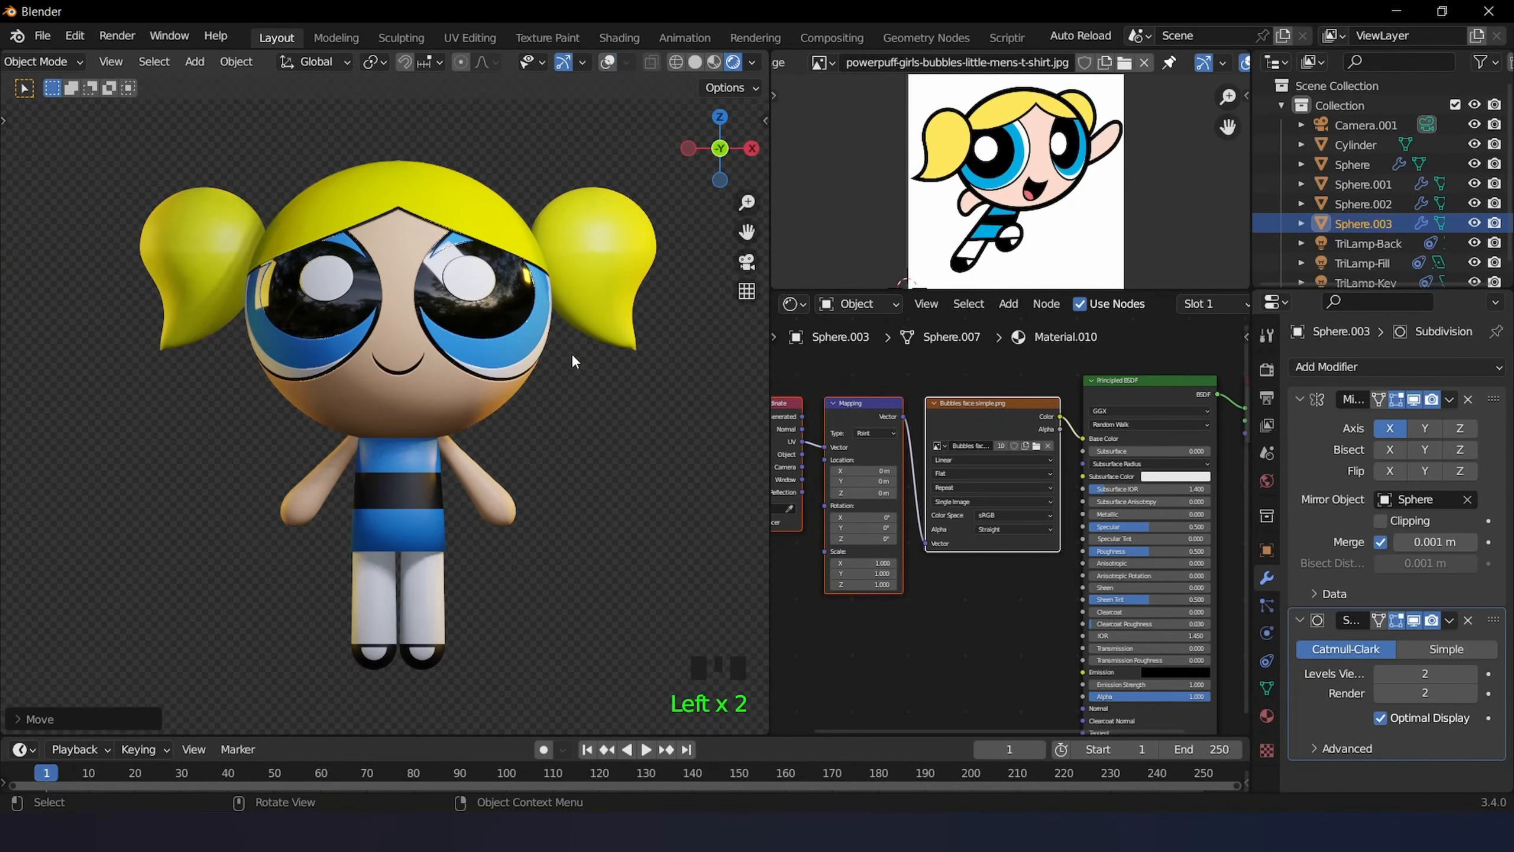
{"action": "scroll", "coordinate": [573, 357], "scroll_direction": "up", "scroll_amount": 1}
{"action": "scroll", "coordinate": [573, 359], "scroll_direction": "down", "scroll_amount": 2}
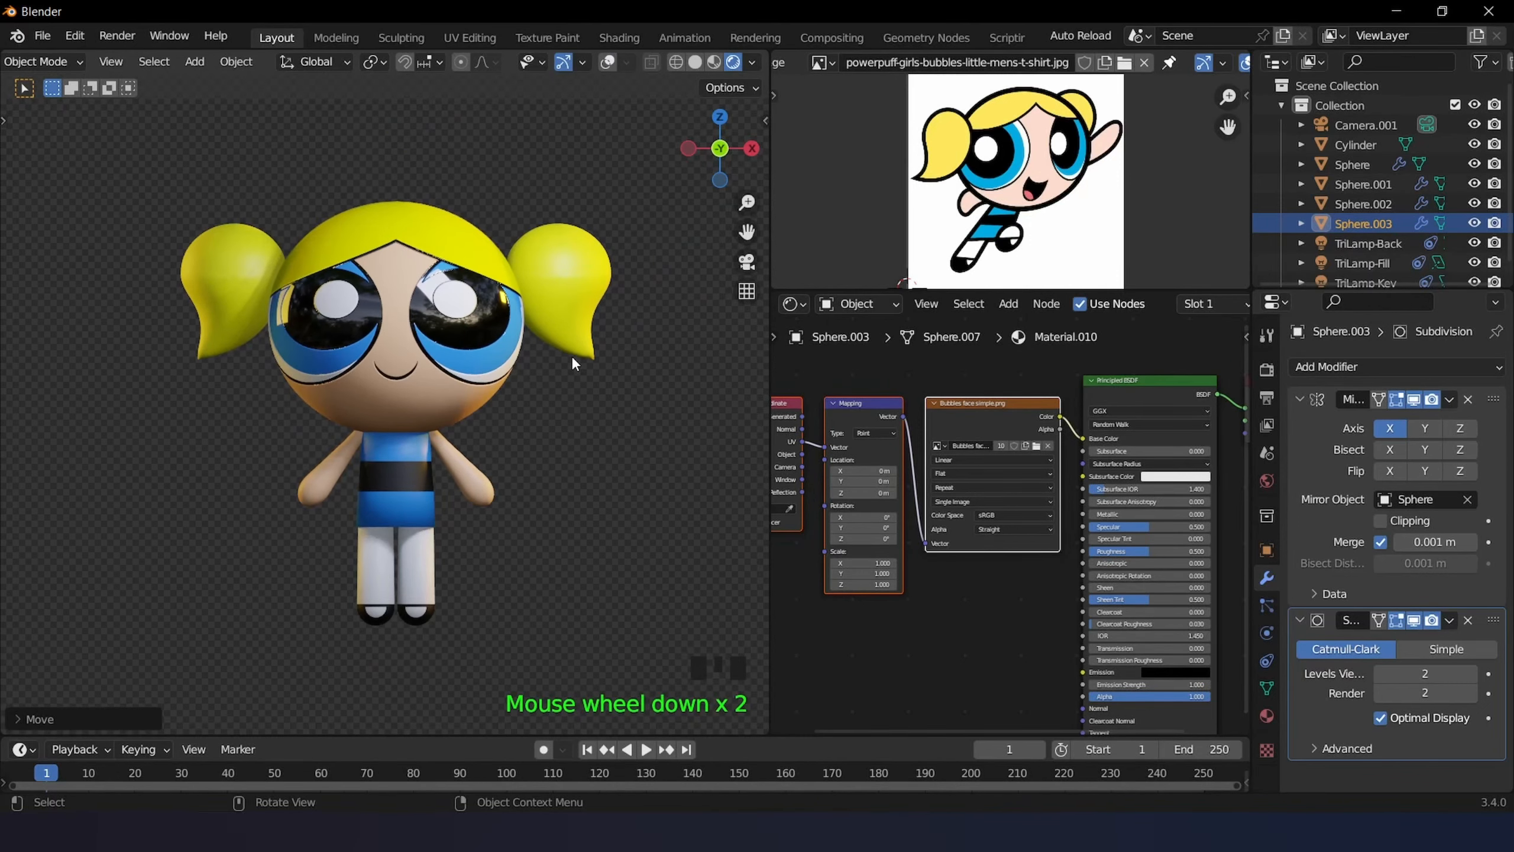
{"action": "left_click", "coordinate": [458, 375]}
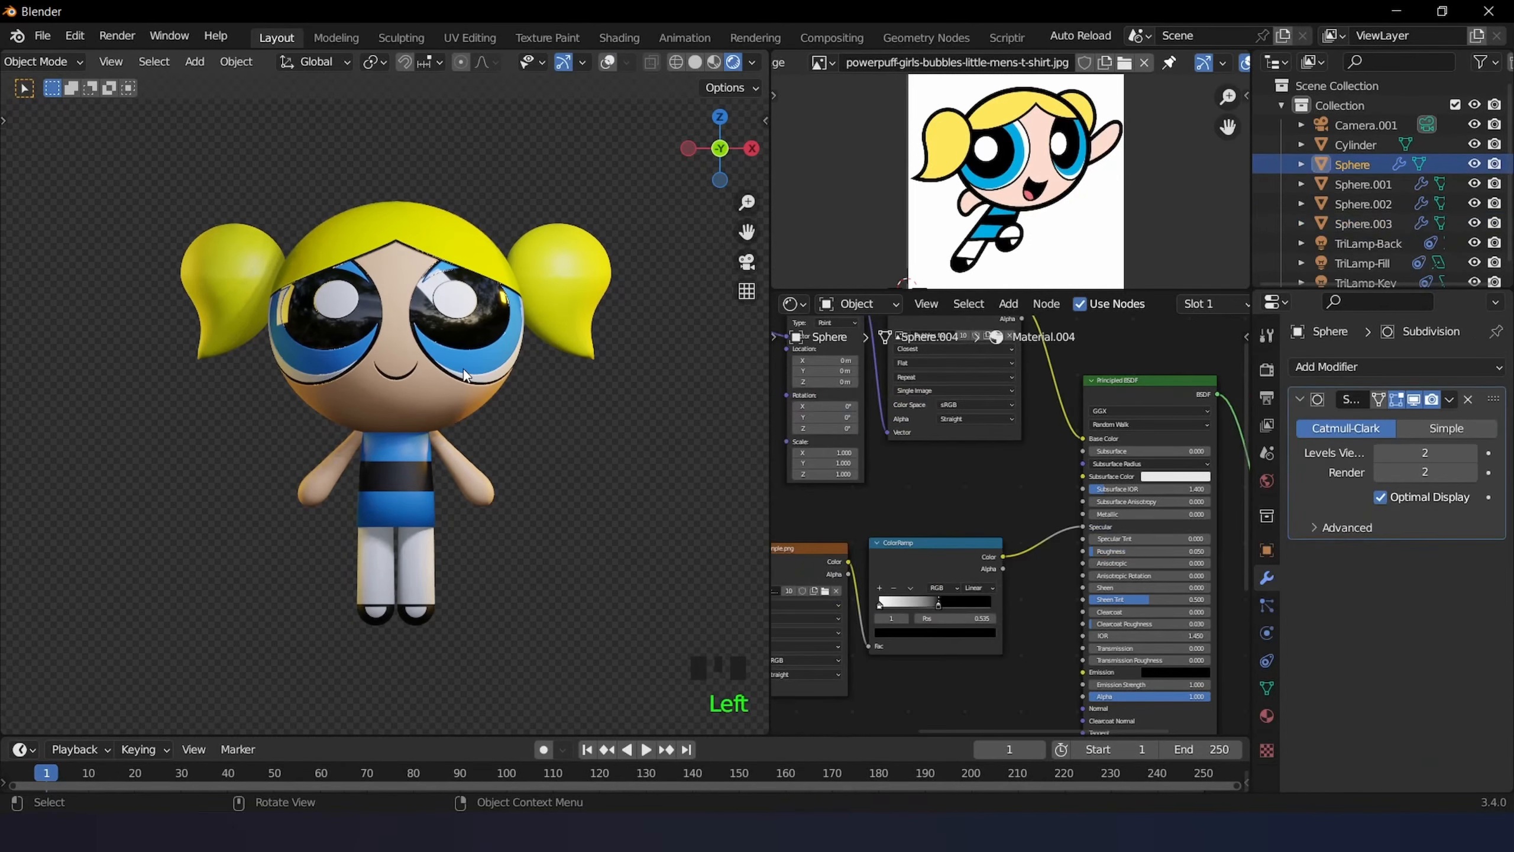
{"action": "scroll", "coordinate": [518, 292], "scroll_direction": "up", "scroll_amount": 1}
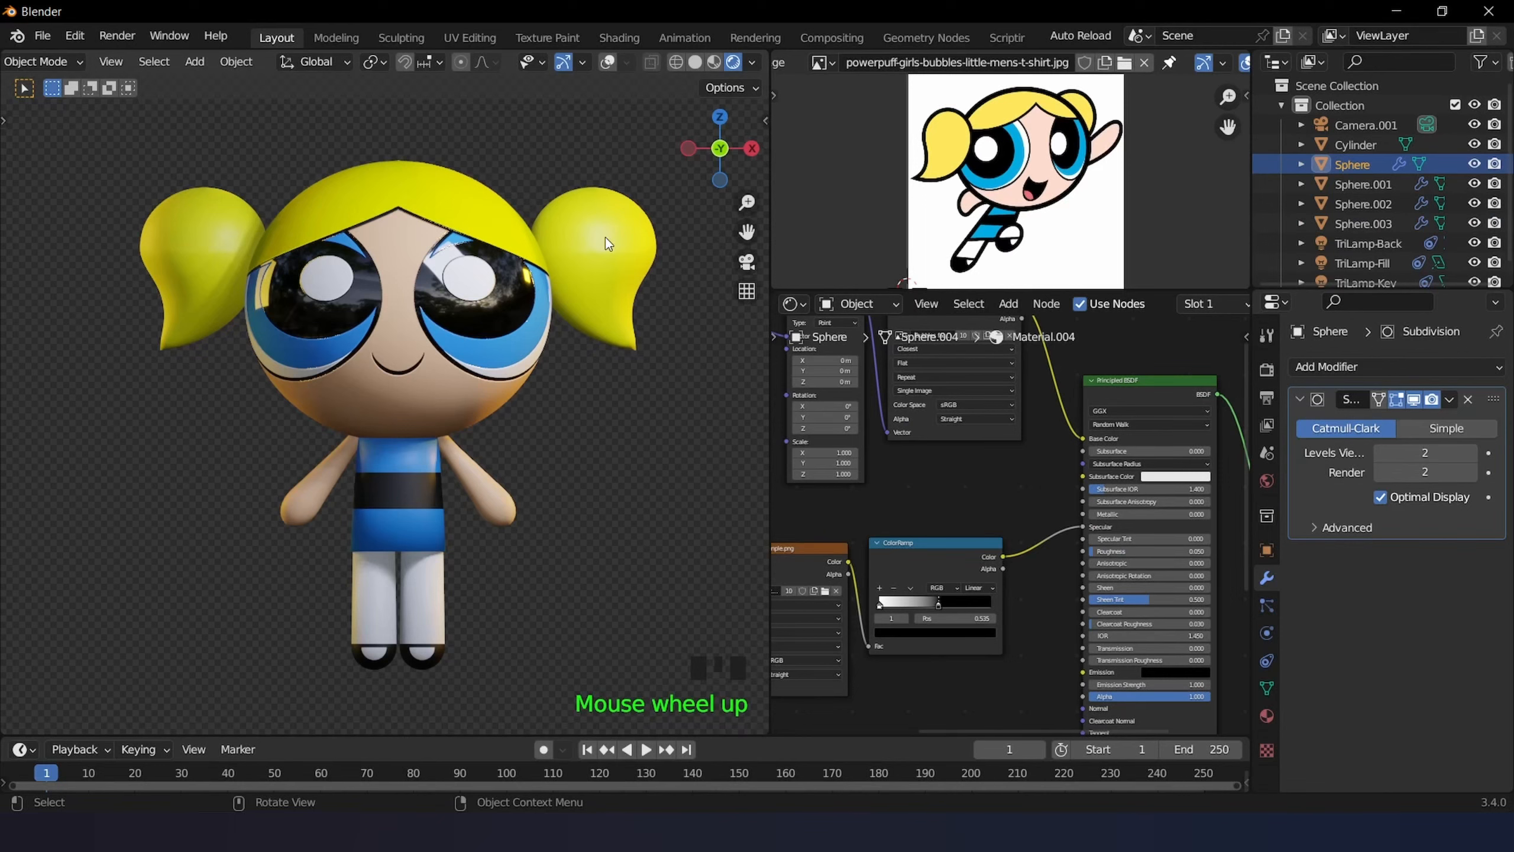
- Look through the scene camera and examine the whole character up close
{"action": "key", "text": "KP_0"}
{"action": "scroll", "coordinate": [601, 256], "scroll_direction": "down", "scroll_amount": 3}
{"action": "scroll", "coordinate": [514, 376], "scroll_direction": "up", "scroll_amount": 1}
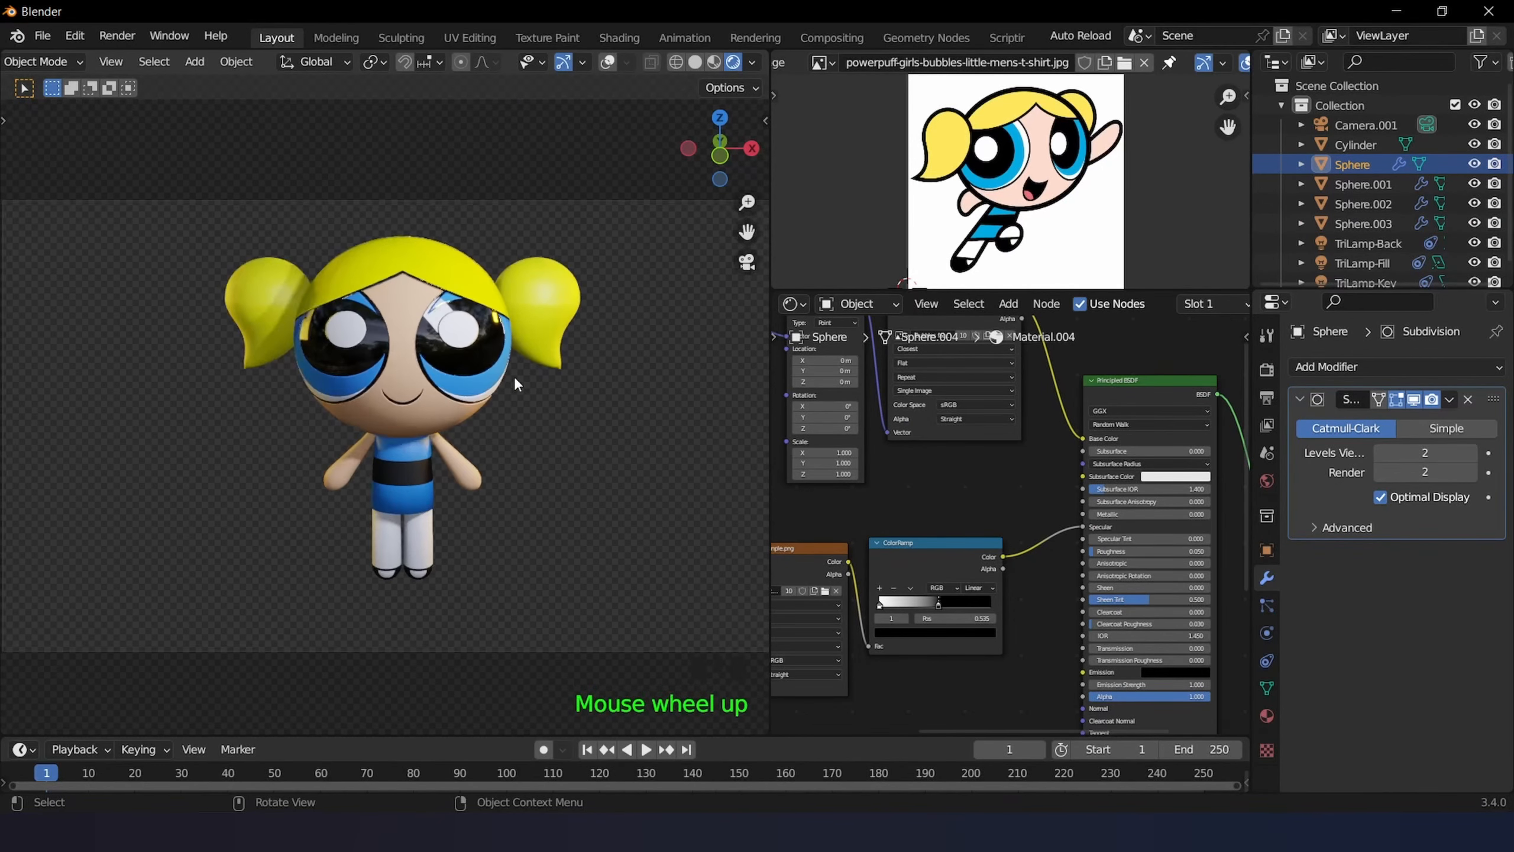
{"action": "scroll", "coordinate": [509, 382], "scroll_direction": "up", "scroll_amount": 2}
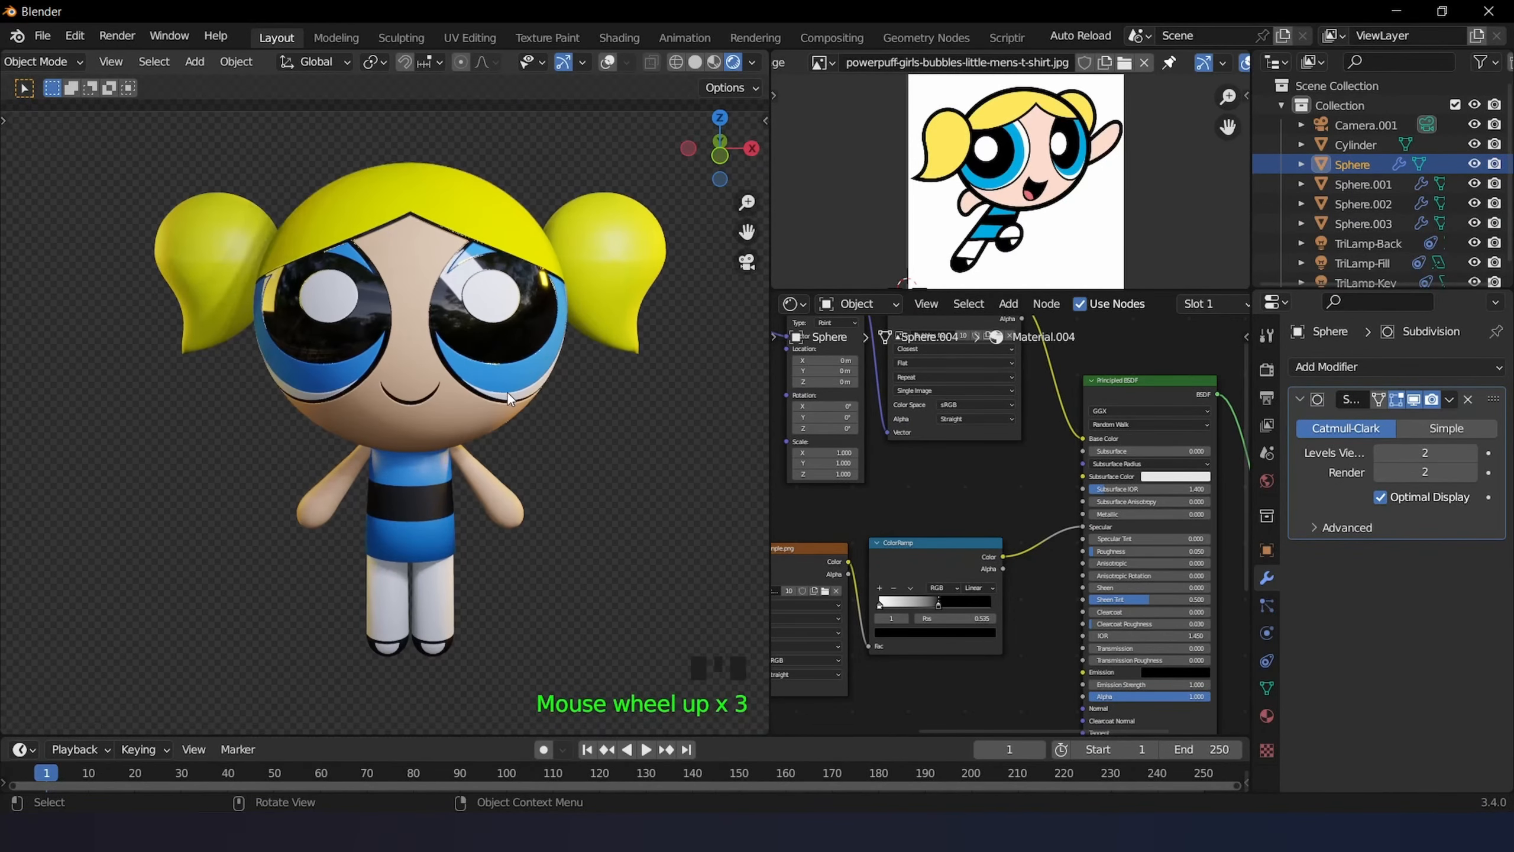
{"action": "scroll", "coordinate": [507, 394], "scroll_direction": "up", "scroll_amount": 1}
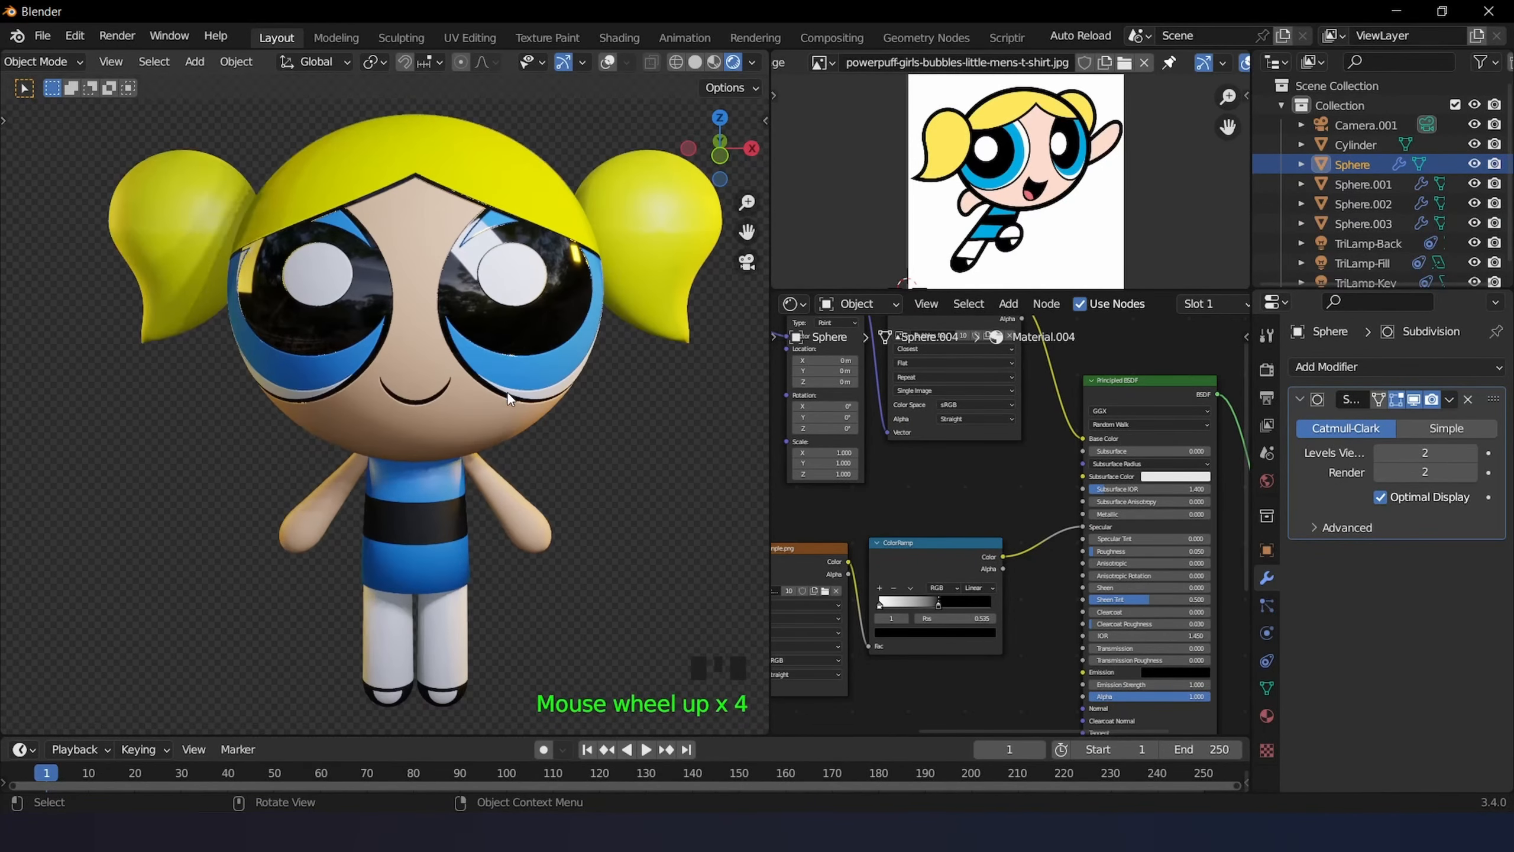
{"action": "mouse_move", "coordinate": [508, 392]}
{"action": "middle_mouse_down", "text": "shift"}
{"action": "mouse_move", "coordinate": [516, 348]}
{"action": "mouse_move", "coordinate": [514, 389]}
{"action": "middle_mouse_up", "text": "shift"}
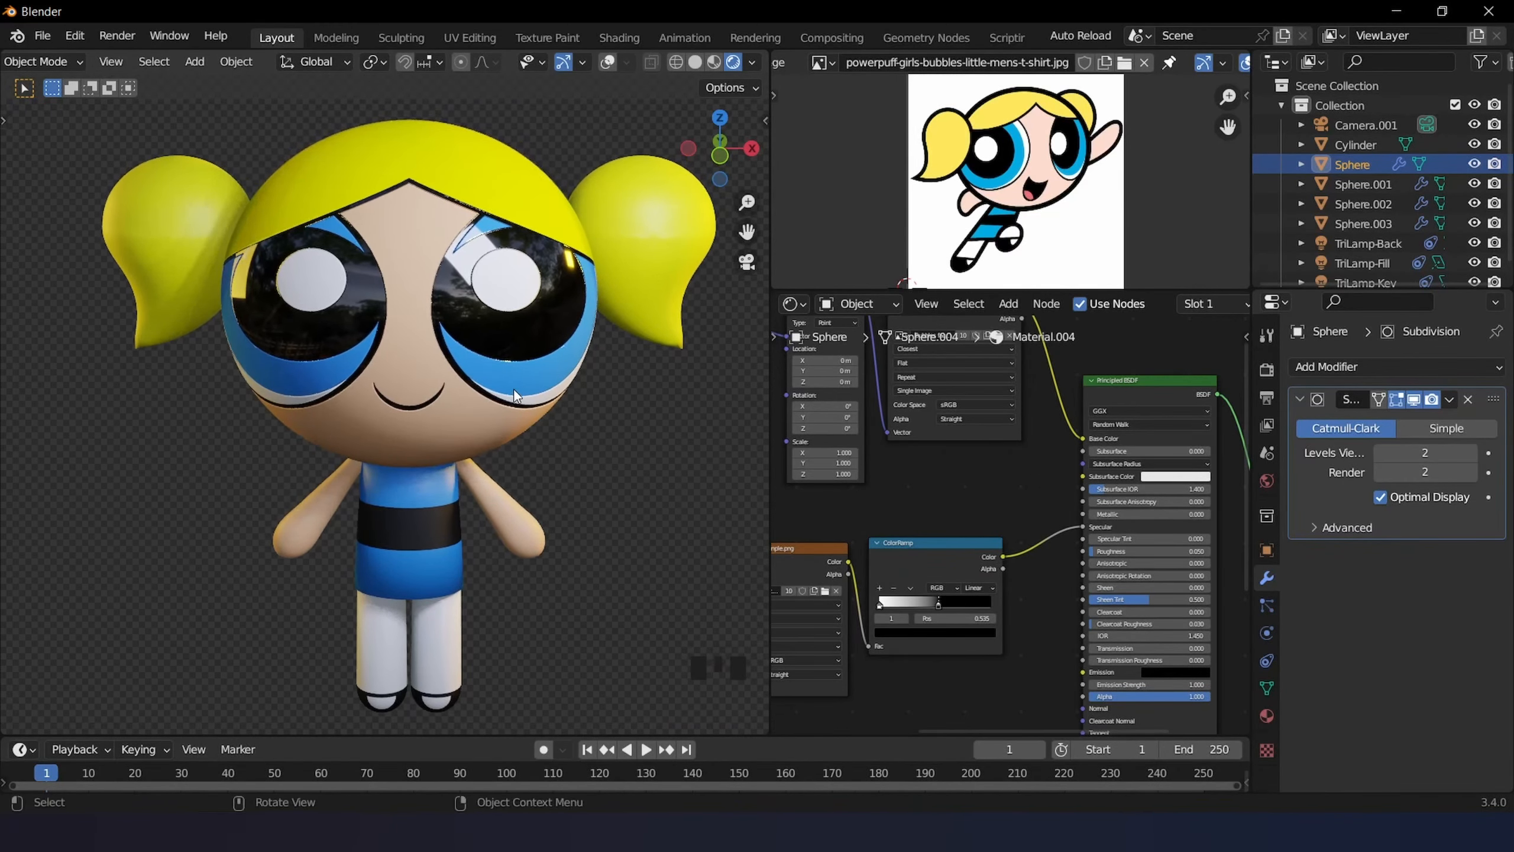
- Show the overlays again and narrow the pigtail tips by scaling them to about 0.80 with smooth proportional editing
{"action": "left_click", "coordinate": [637, 295]}
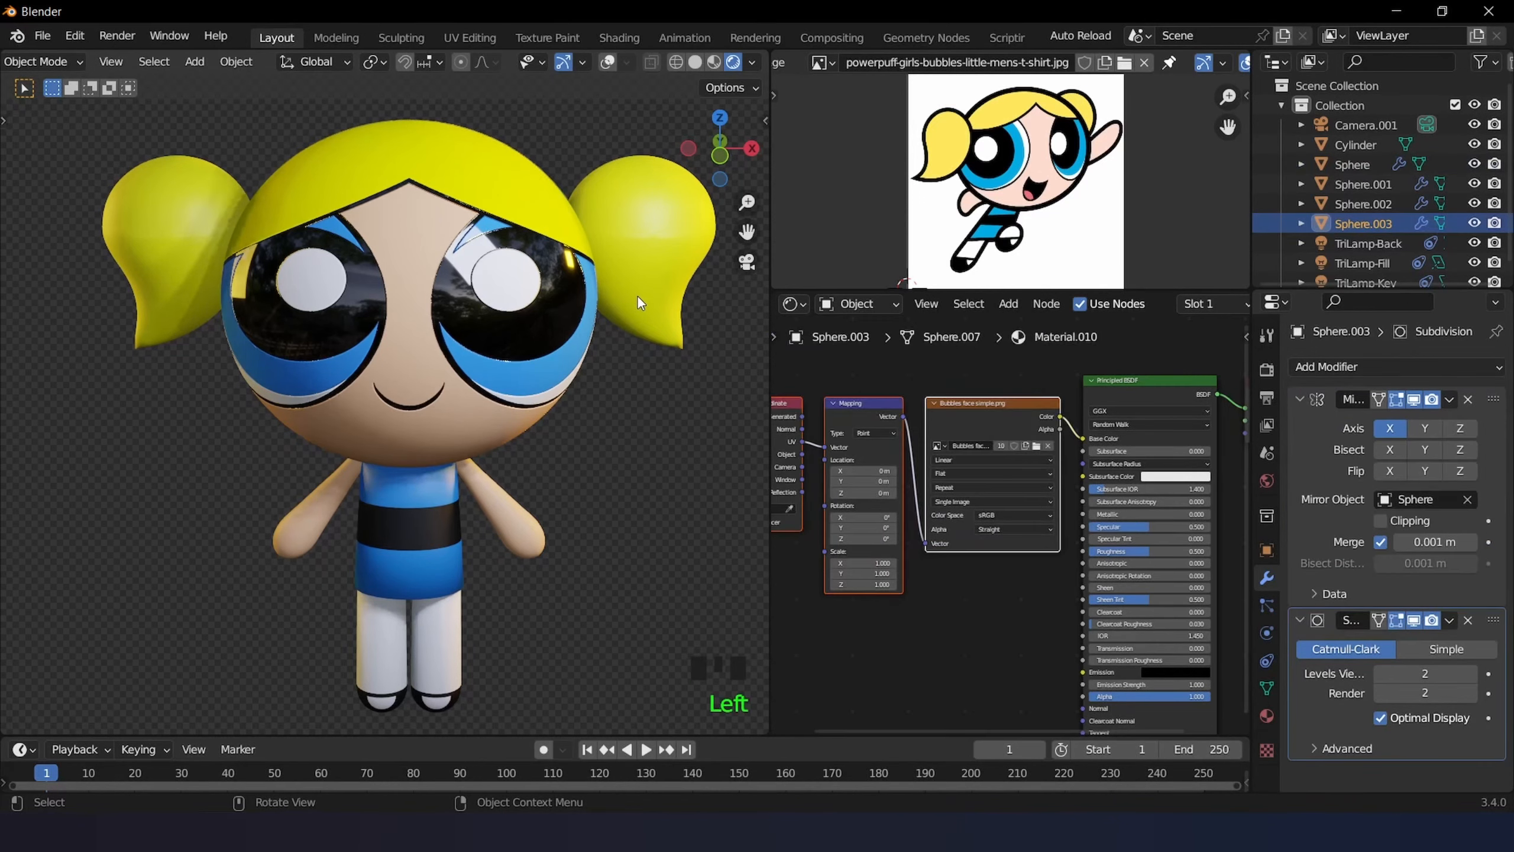
{"action": "key", "text": "Tab"}
{"action": "key", "text": "Tab"}
{"action": "middle_click_drag", "start_coordinate": [622, 60], "coordinate": [363, 91]}
{"action": "left_click", "coordinate": [607, 63]}
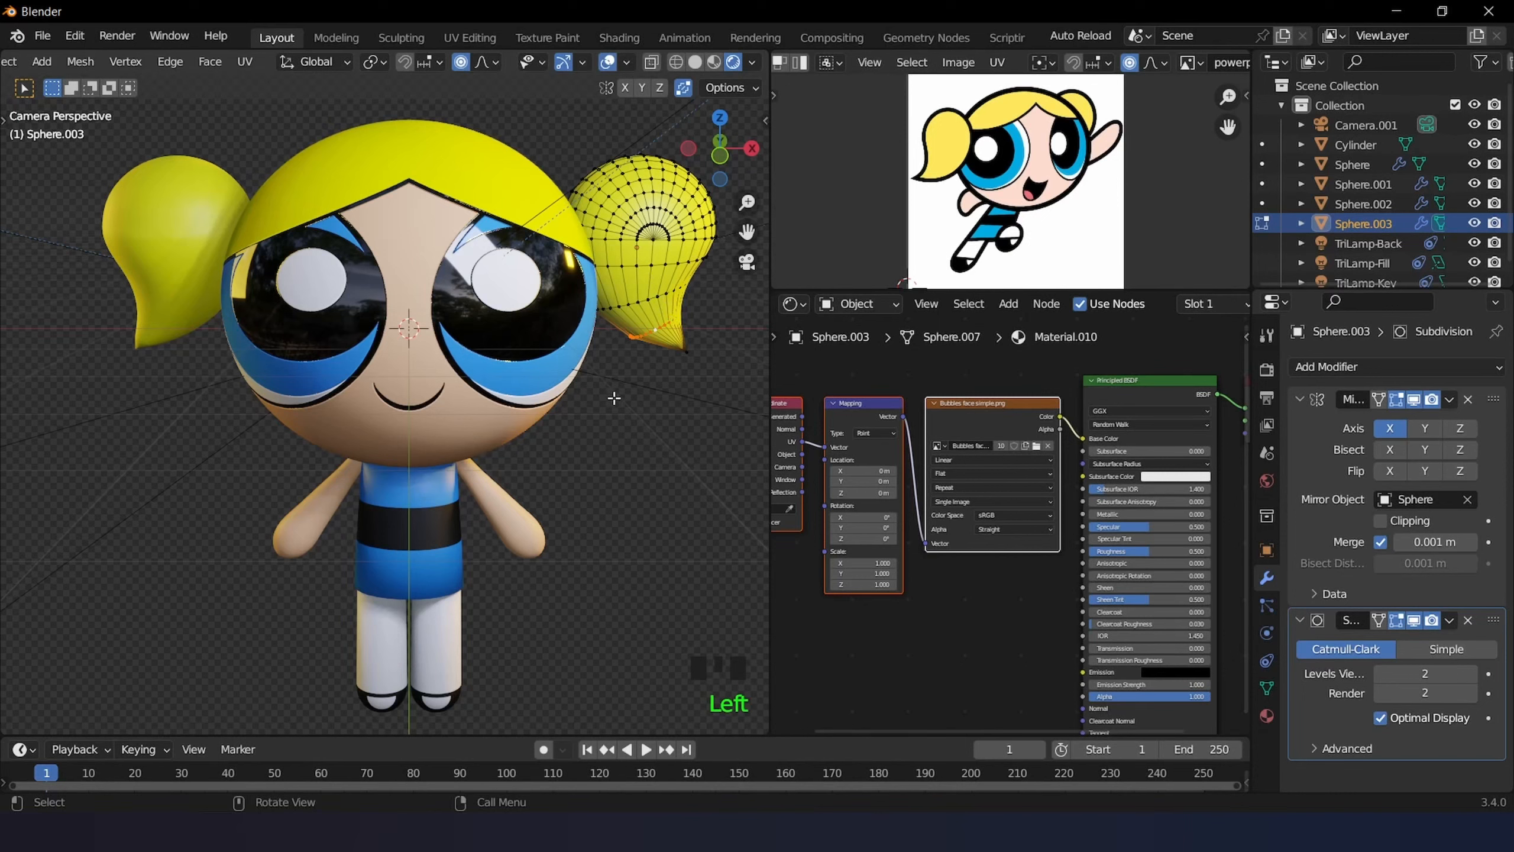
{"action": "key", "text": "s"}
{"action": "scroll", "coordinate": [623, 385], "scroll_direction": "up", "scroll_amount": 2}
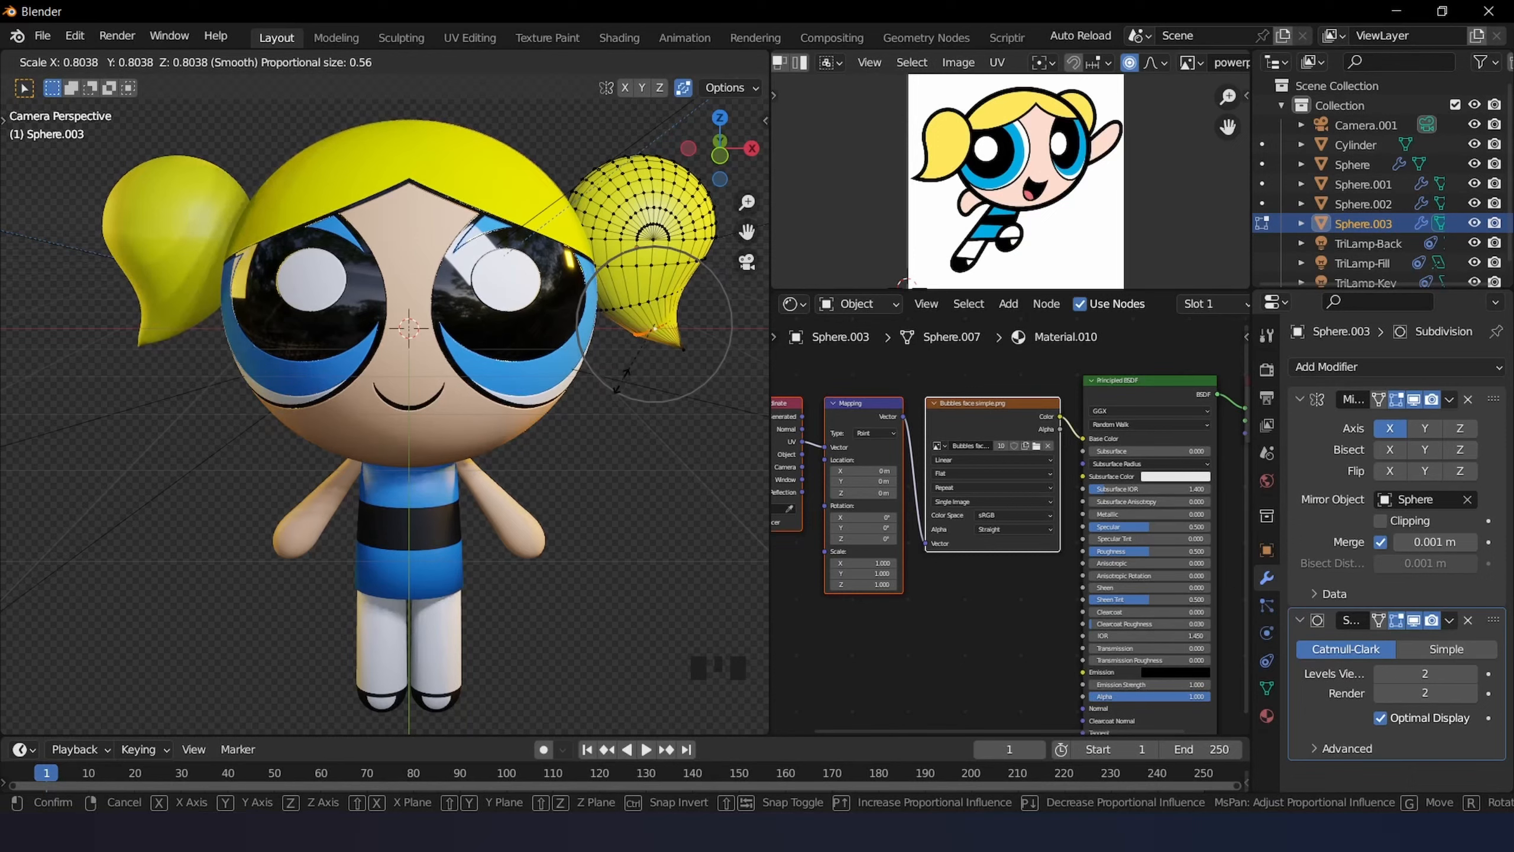
{"action": "left_click", "coordinate": [621, 381]}
{"action": "scroll", "coordinate": [656, 340], "scroll_direction": "down", "scroll_amount": 2}
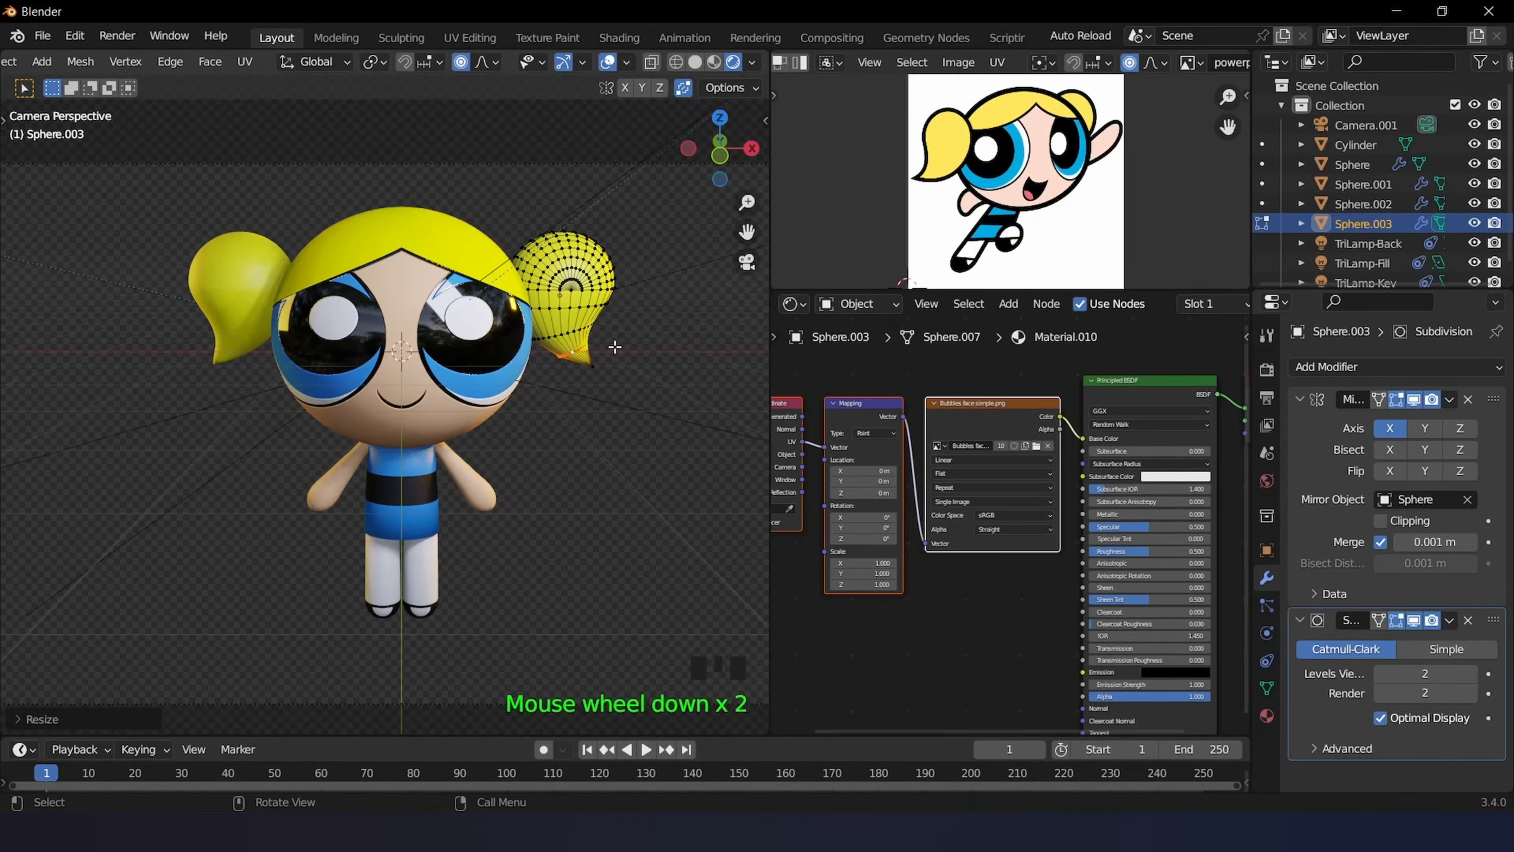
{"action": "key", "text": "Tab"}
- Hide the overlays again and examine the reshaped pigtails and full character from a slightly different angle
{"action": "scroll", "coordinate": [583, 354], "scroll_direction": "up", "scroll_amount": 2}
{"action": "left_click", "coordinate": [602, 63]}
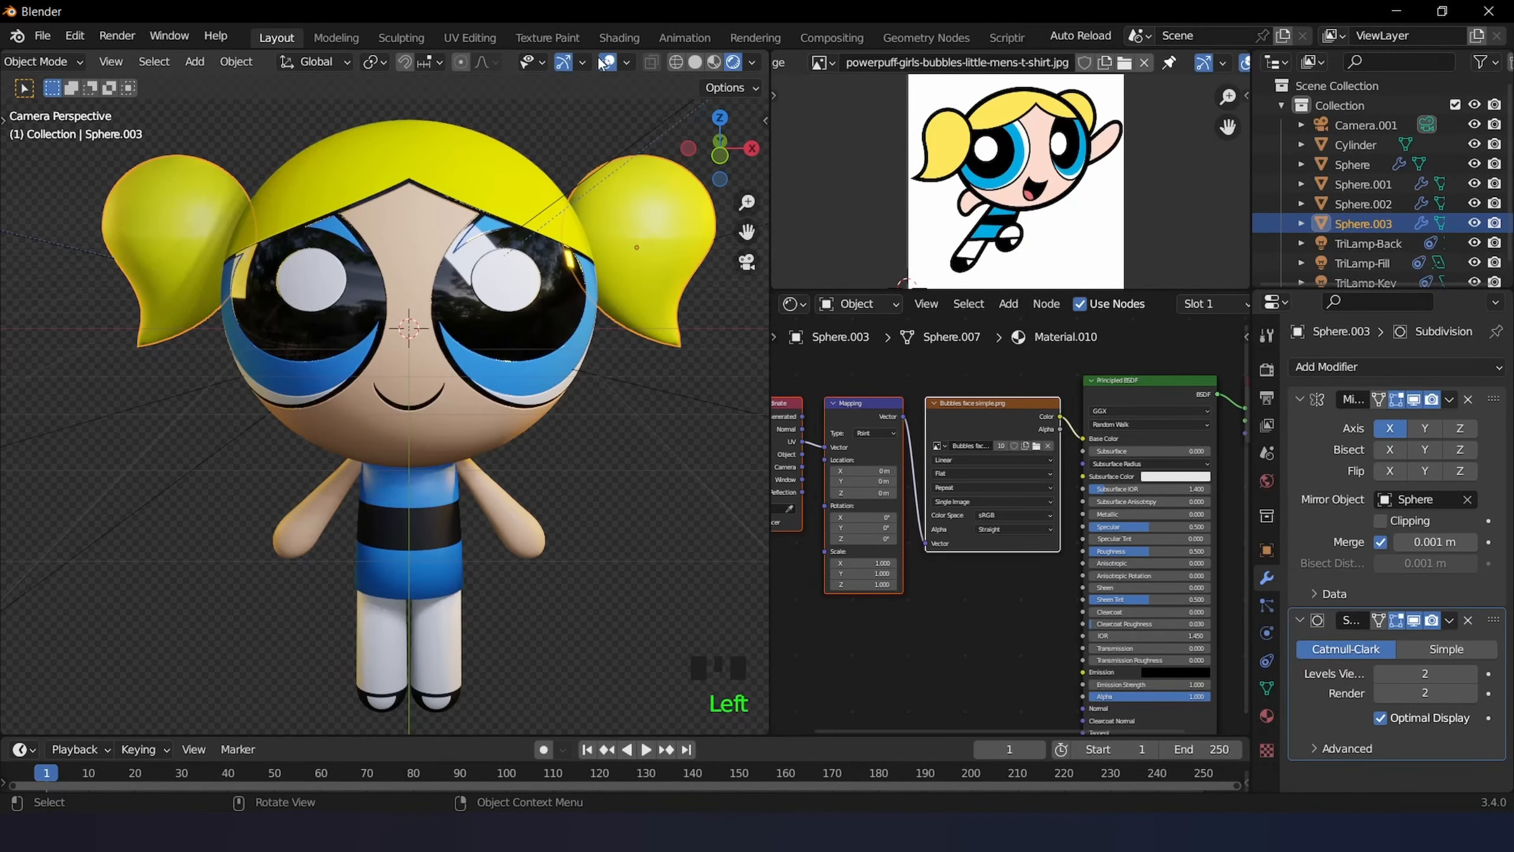
{"action": "left_click", "coordinate": [605, 63]}
{"action": "scroll", "coordinate": [457, 488], "scroll_direction": "down", "scroll_amount": 2}
{"action": "middle_click_drag", "start_coordinate": [457, 488], "coordinate": [418, 502]}
{"action": "scroll", "coordinate": [502, 469], "scroll_direction": "up", "scroll_amount": 2}
{"action": "scroll", "coordinate": [420, 504], "scroll_direction": "up", "scroll_amount": 1}
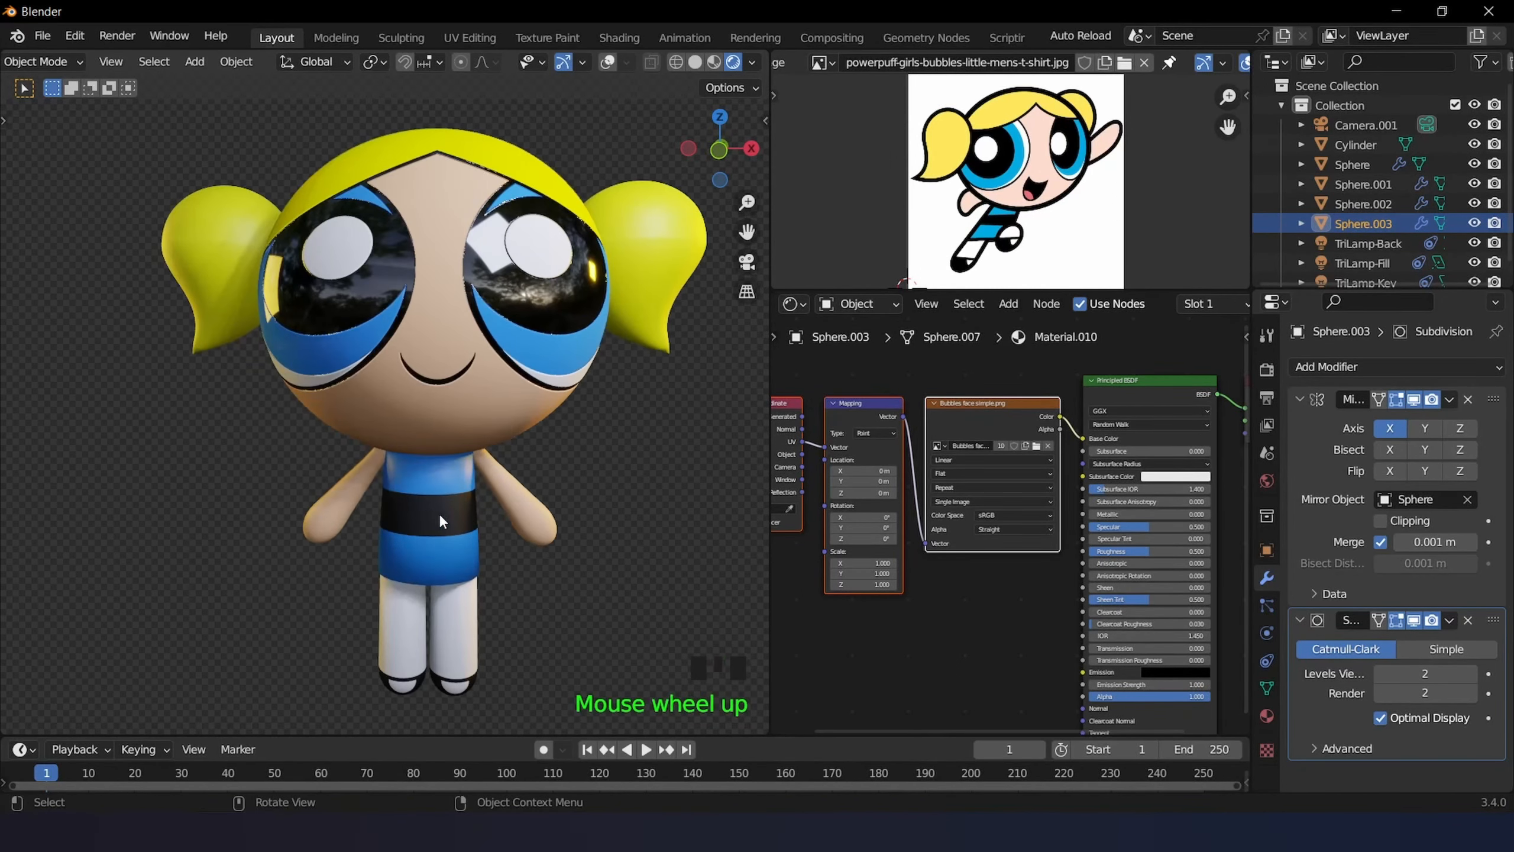